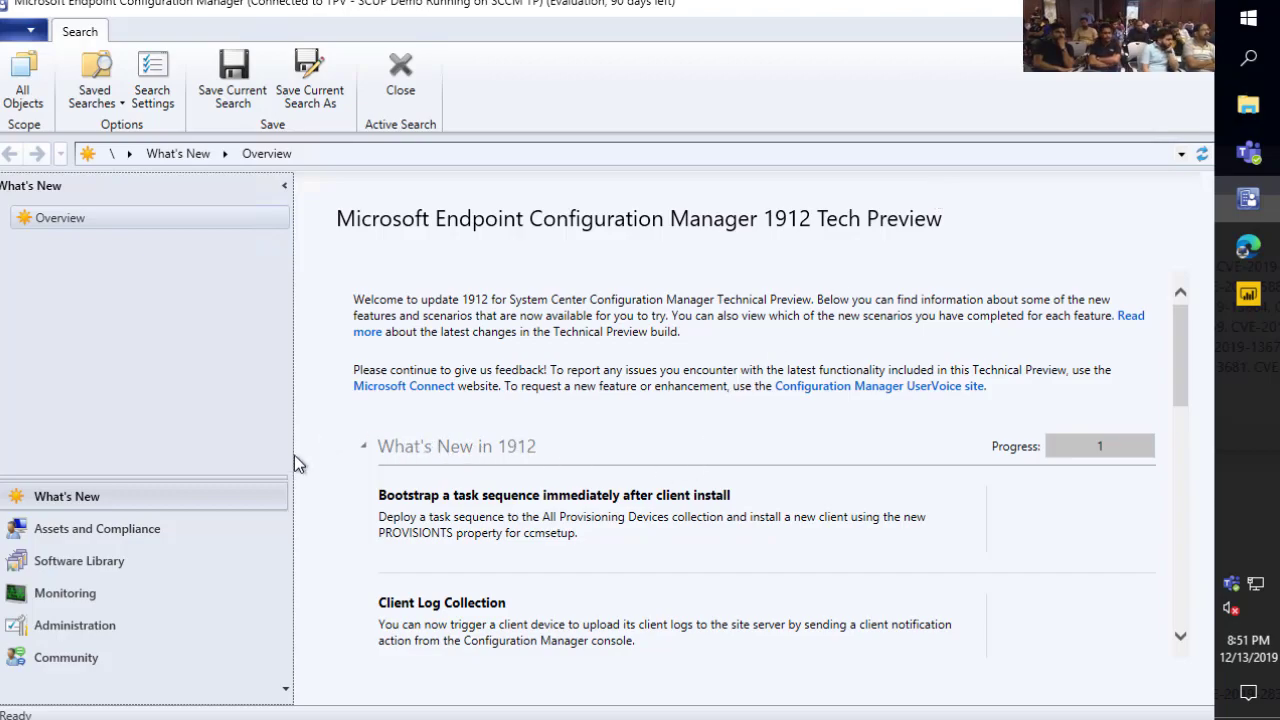
Show the All Software Updates list in the Software Library and widen its Title column
click(70, 625)
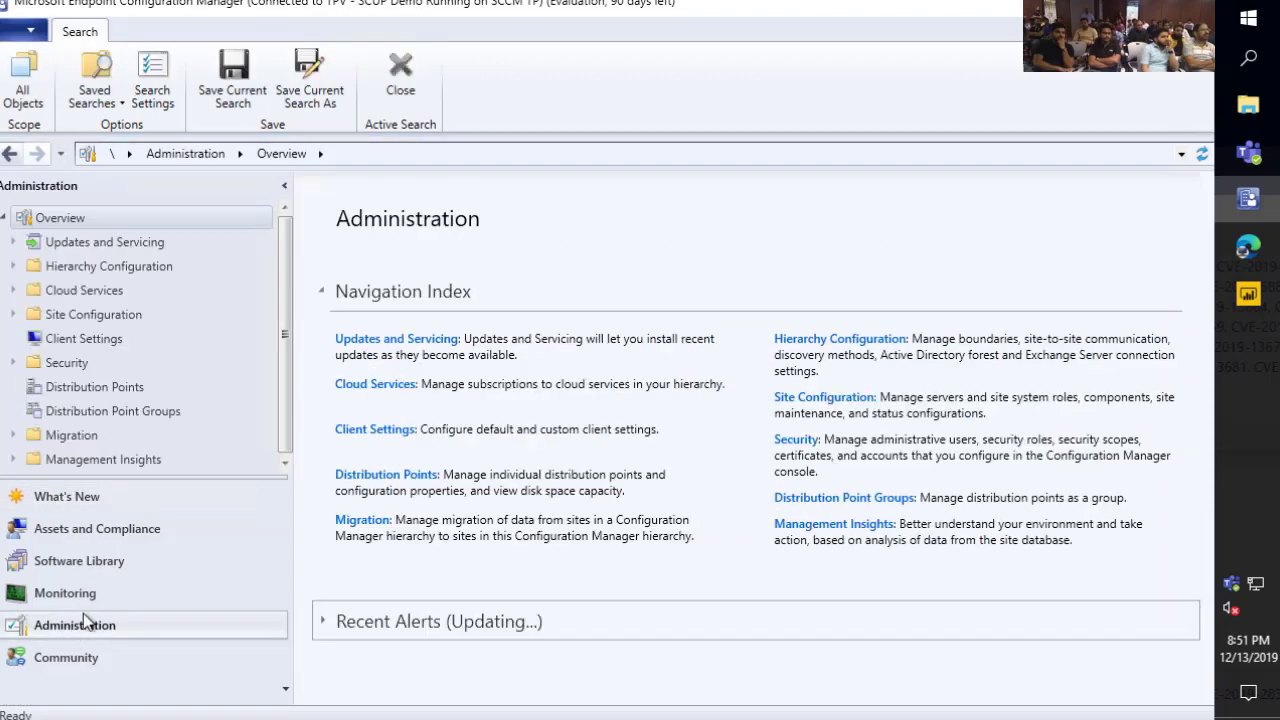
click(99, 563)
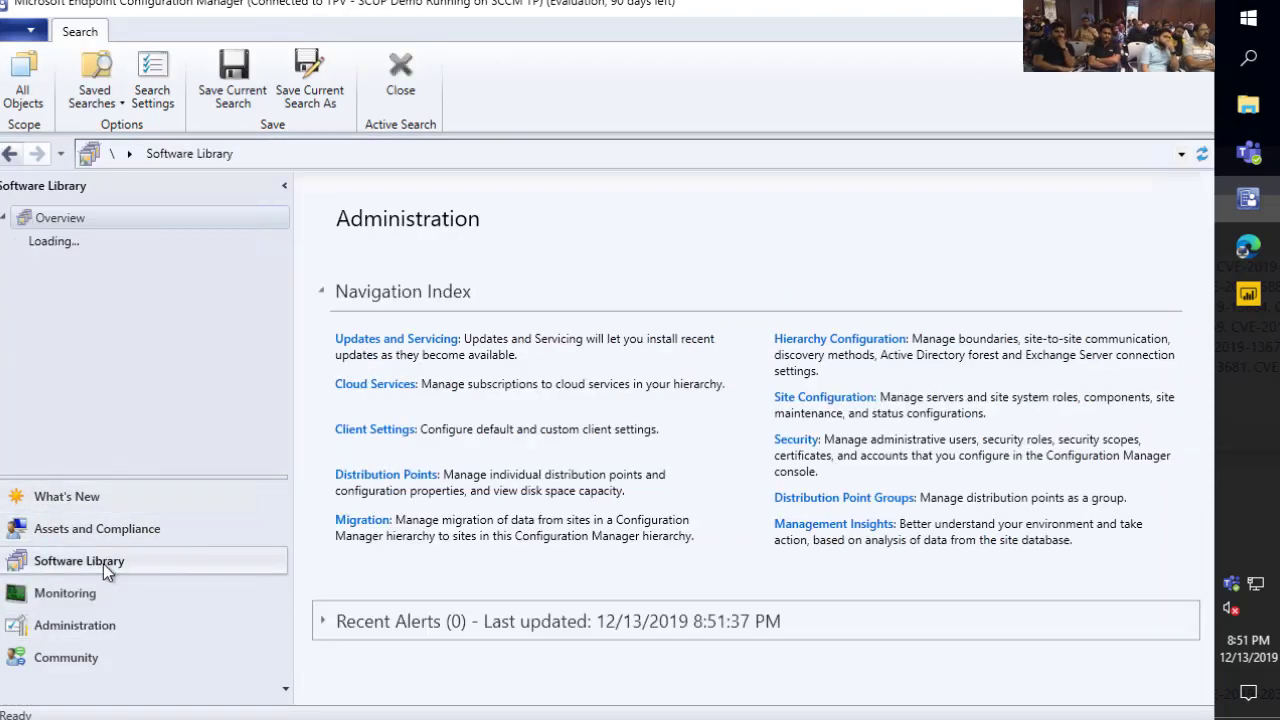
click(100, 267)
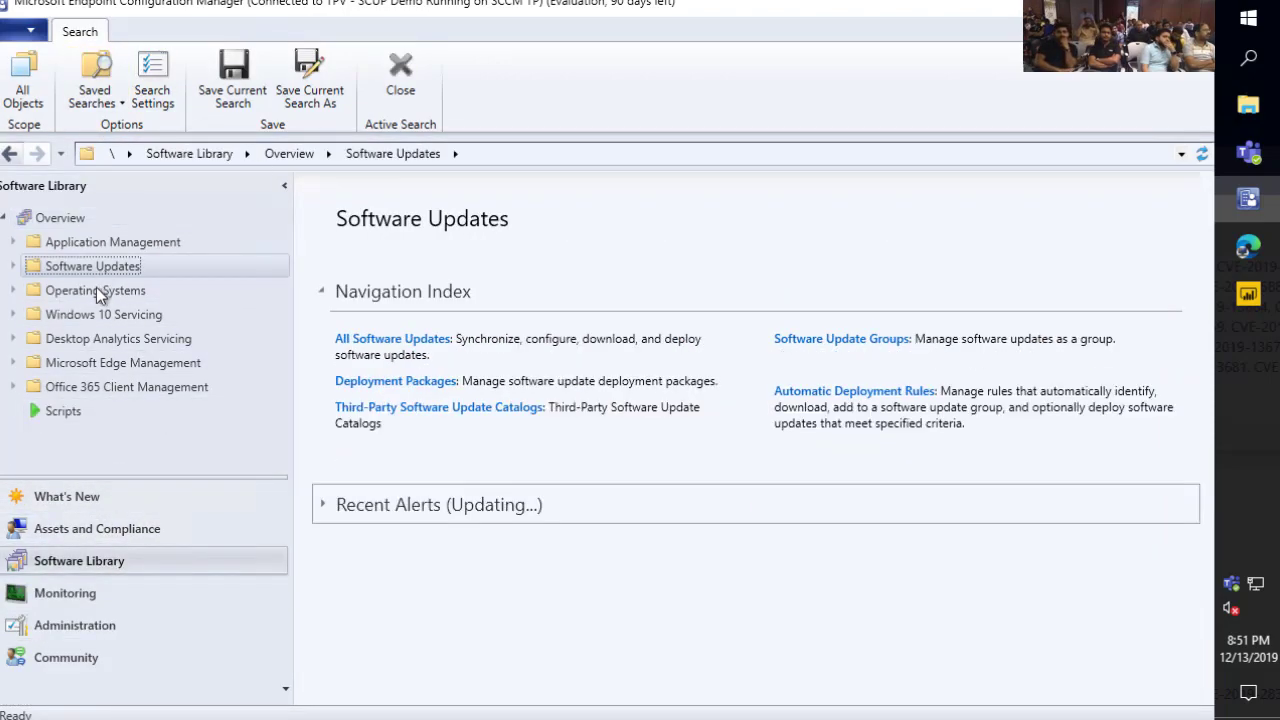
click(114, 291)
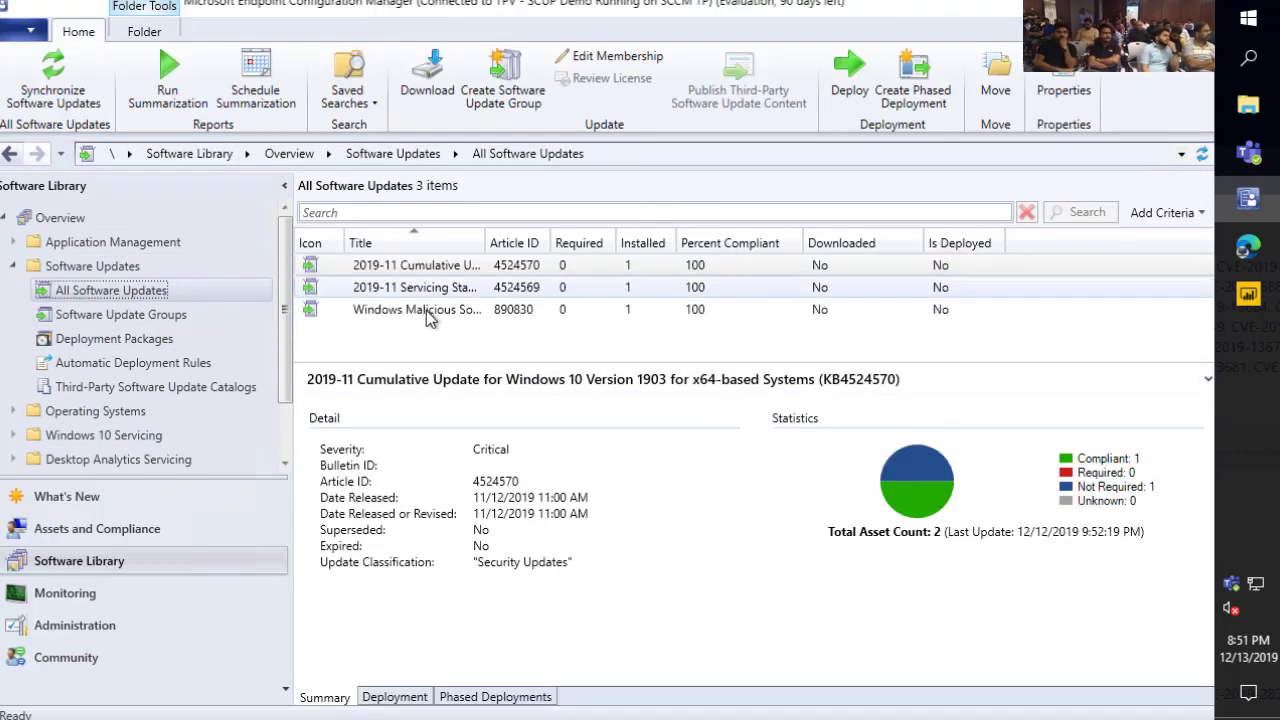
drag(488, 243, 610, 243)
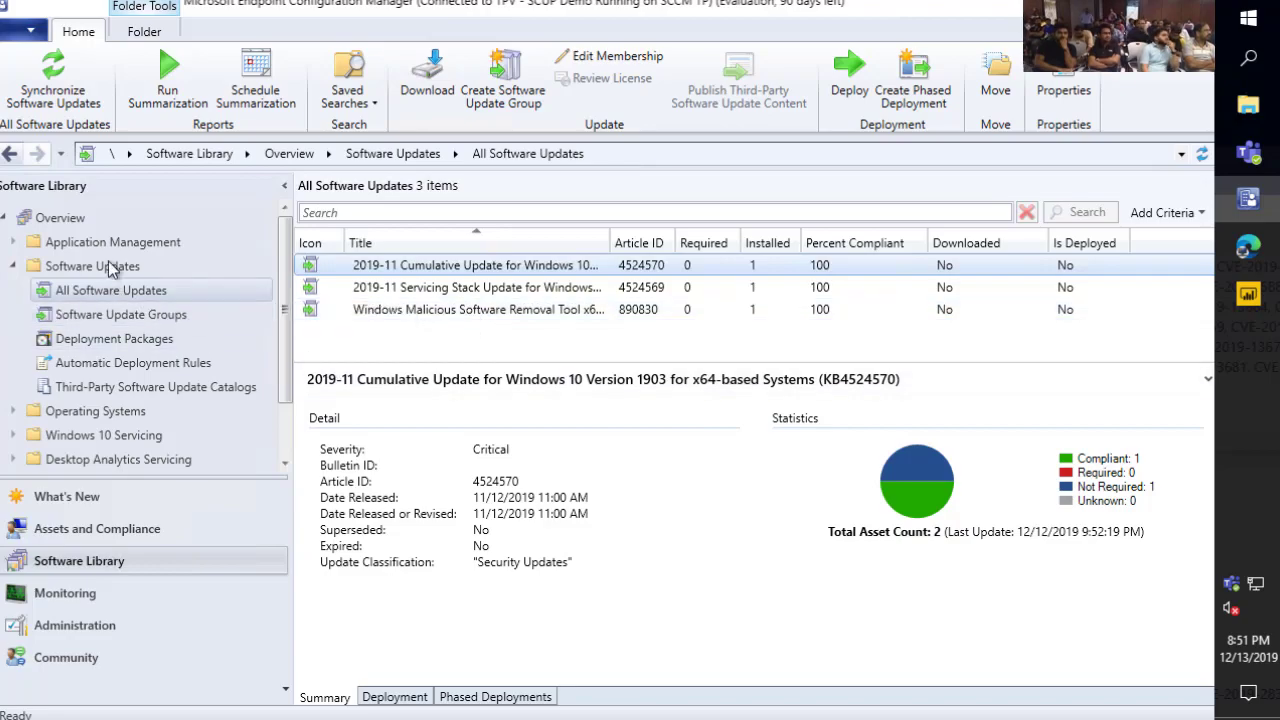
Look into the 7-Zip folder under Patch My PC in the Application Management applications
click(100, 220)
click(104, 242)
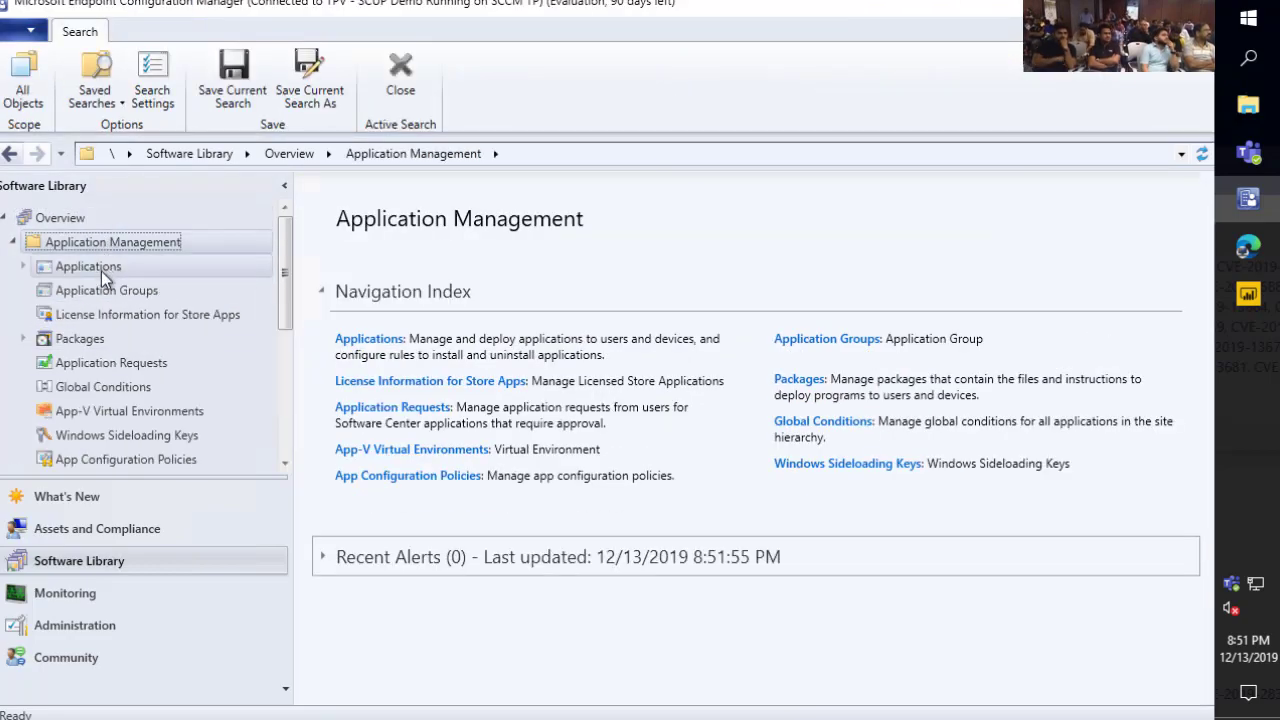
click(100, 268)
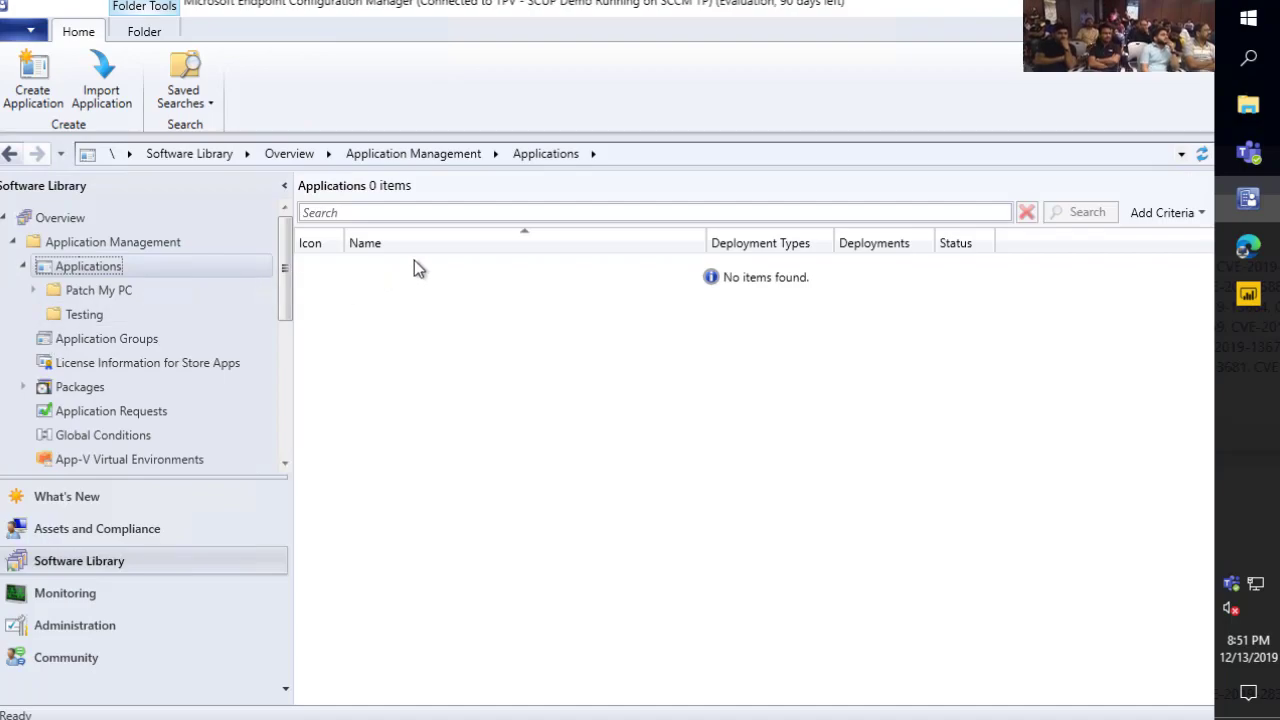
double_click(60, 290)
click(73, 313)
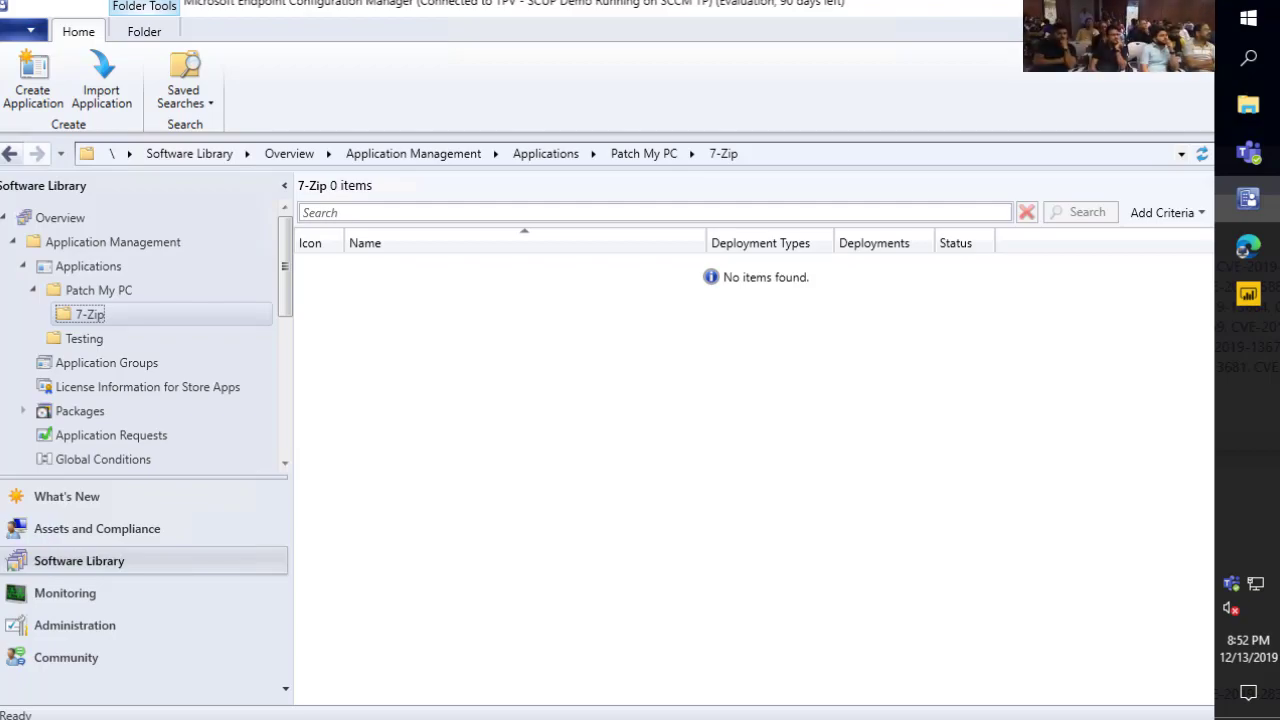
Switch to the Edge browser and download the Publishing Service MSI, version 1.5.9, from the Patch My PC trial page
click(1246, 254)
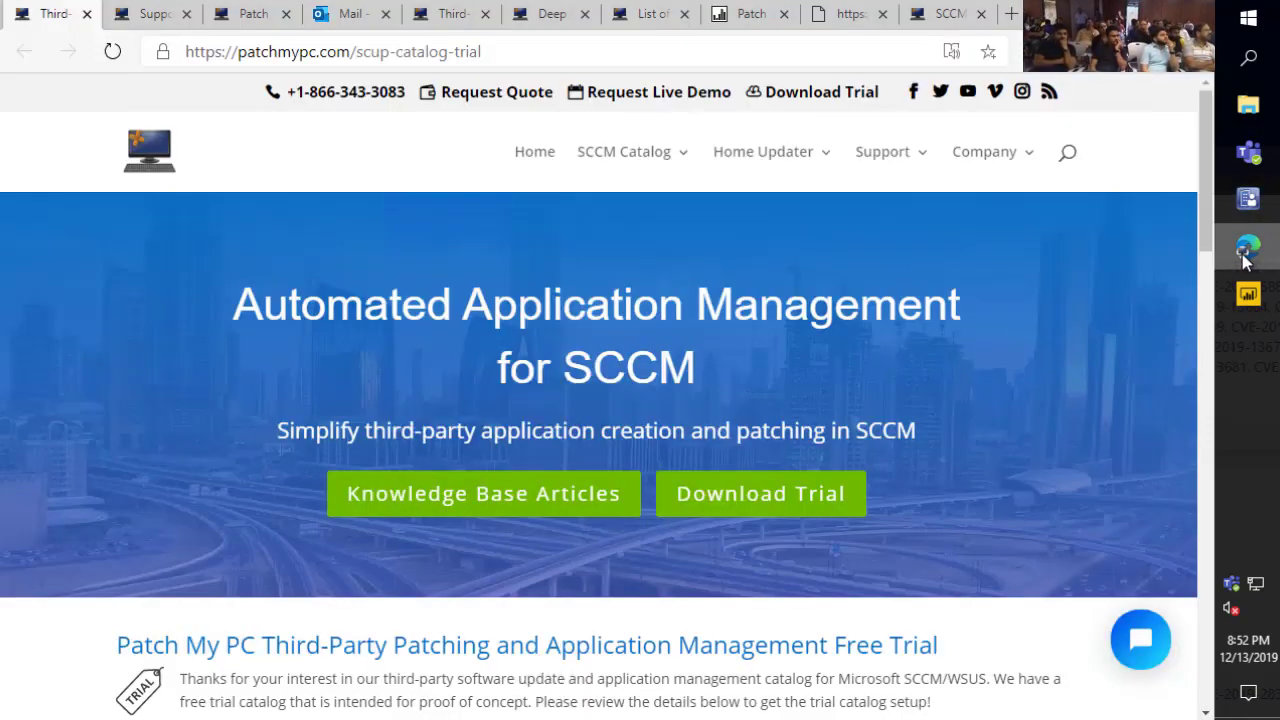
scroll(718, 386, down, 2)
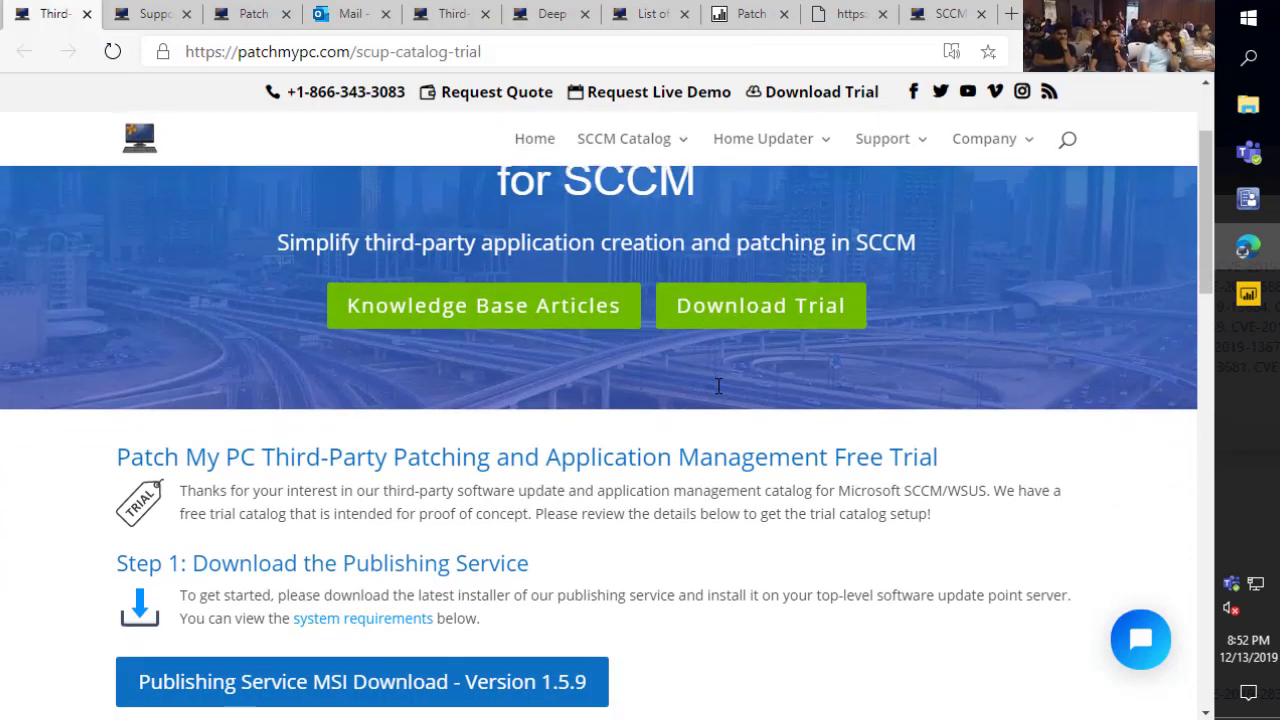
scroll(718, 386, down, 2)
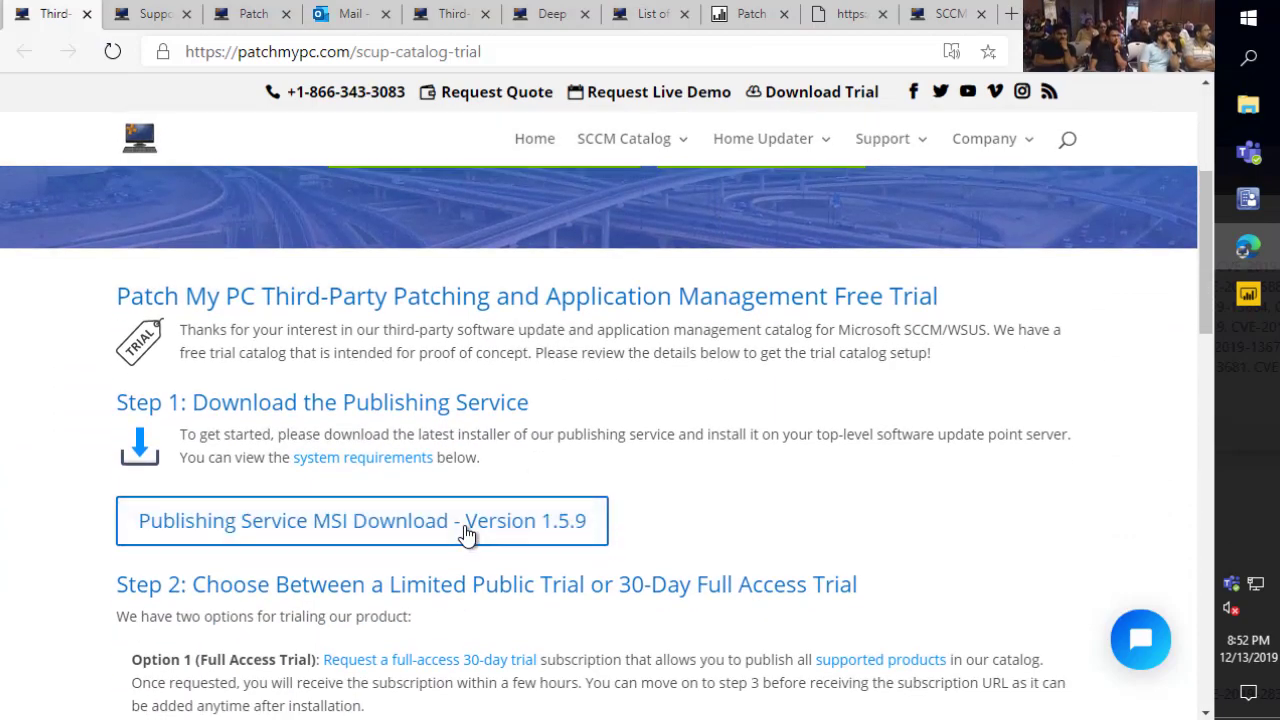
click(466, 532)
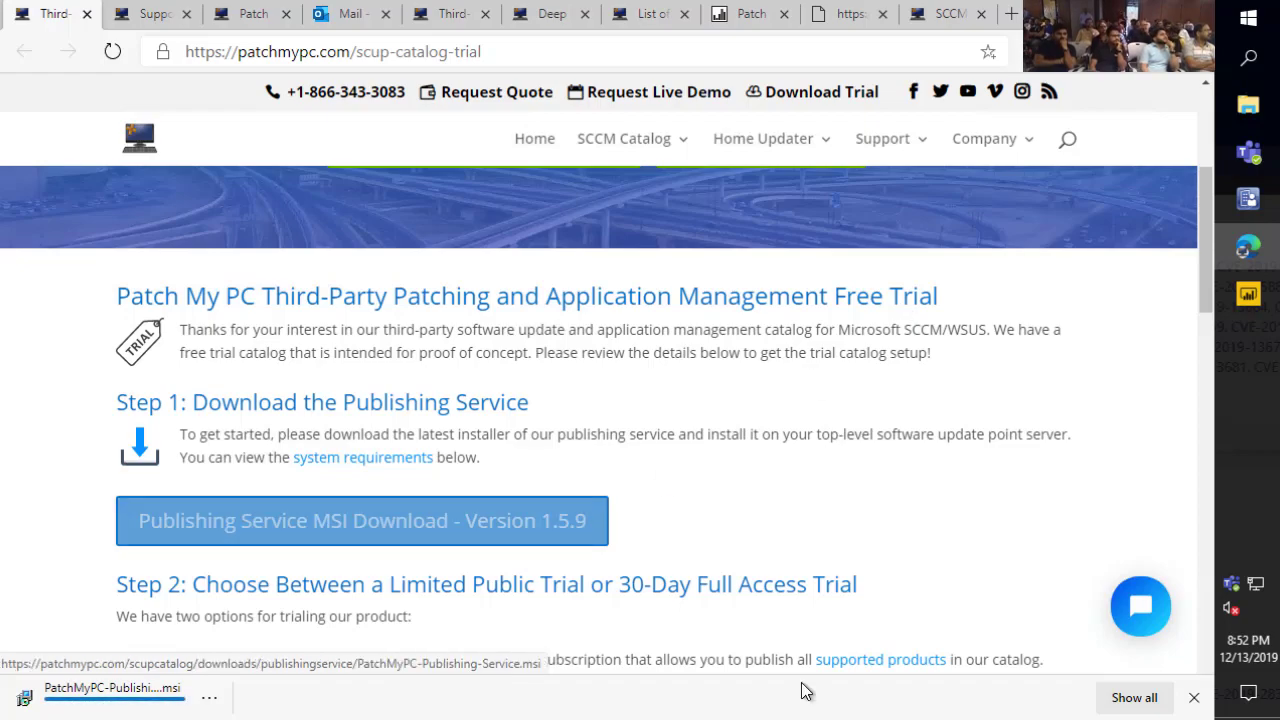
Run the downloaded PatchMyPC-Publishing-Service.msi, allow it to make changes, and continue to the licence agreement
click(129, 708)
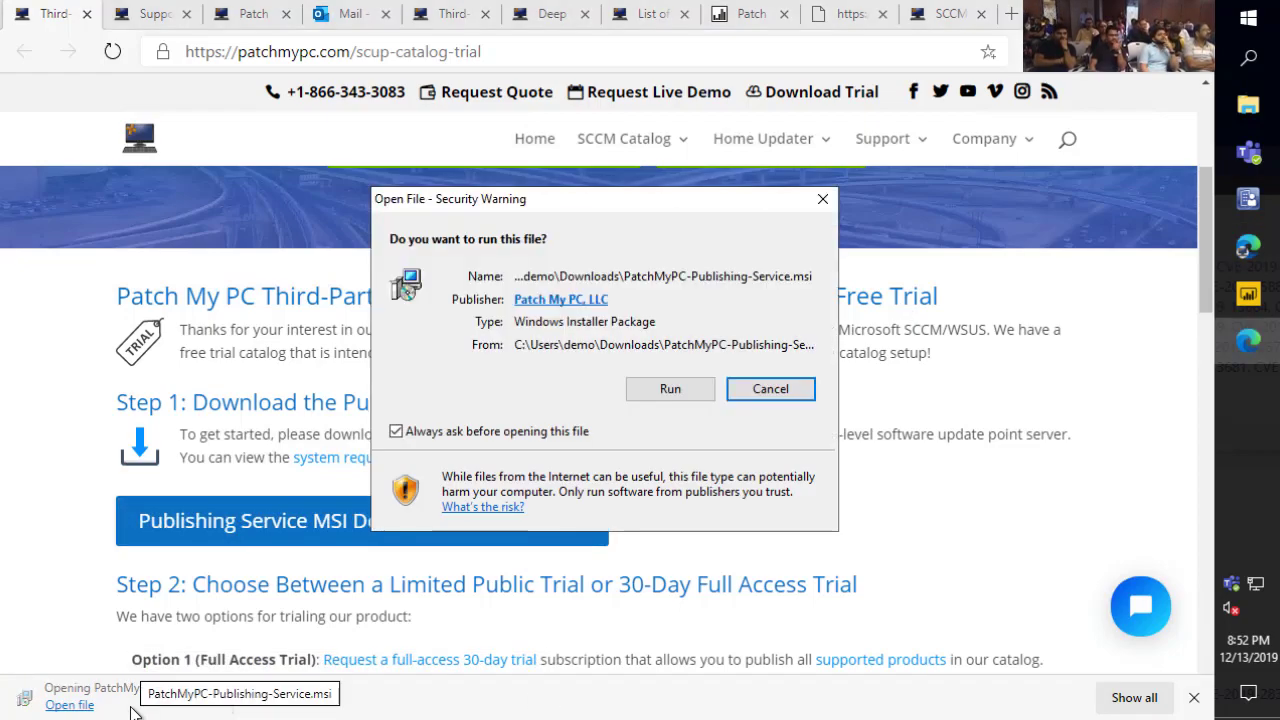
click(690, 398)
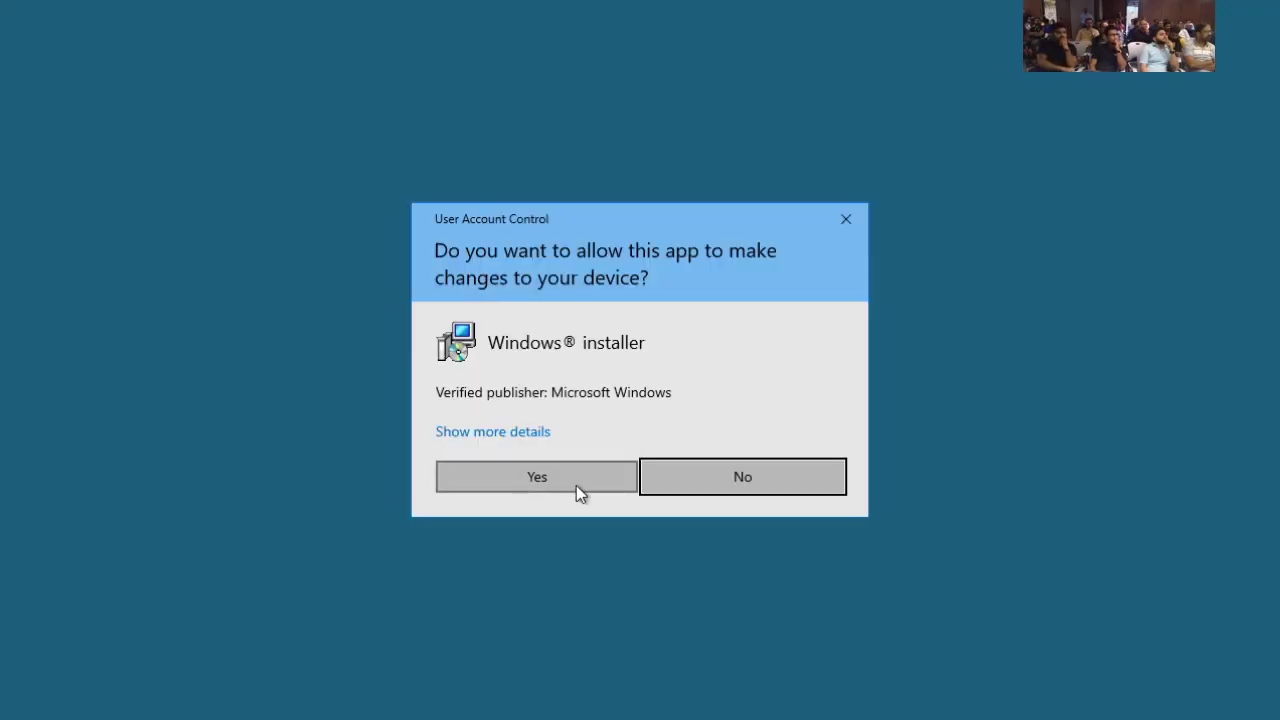
click(576, 485)
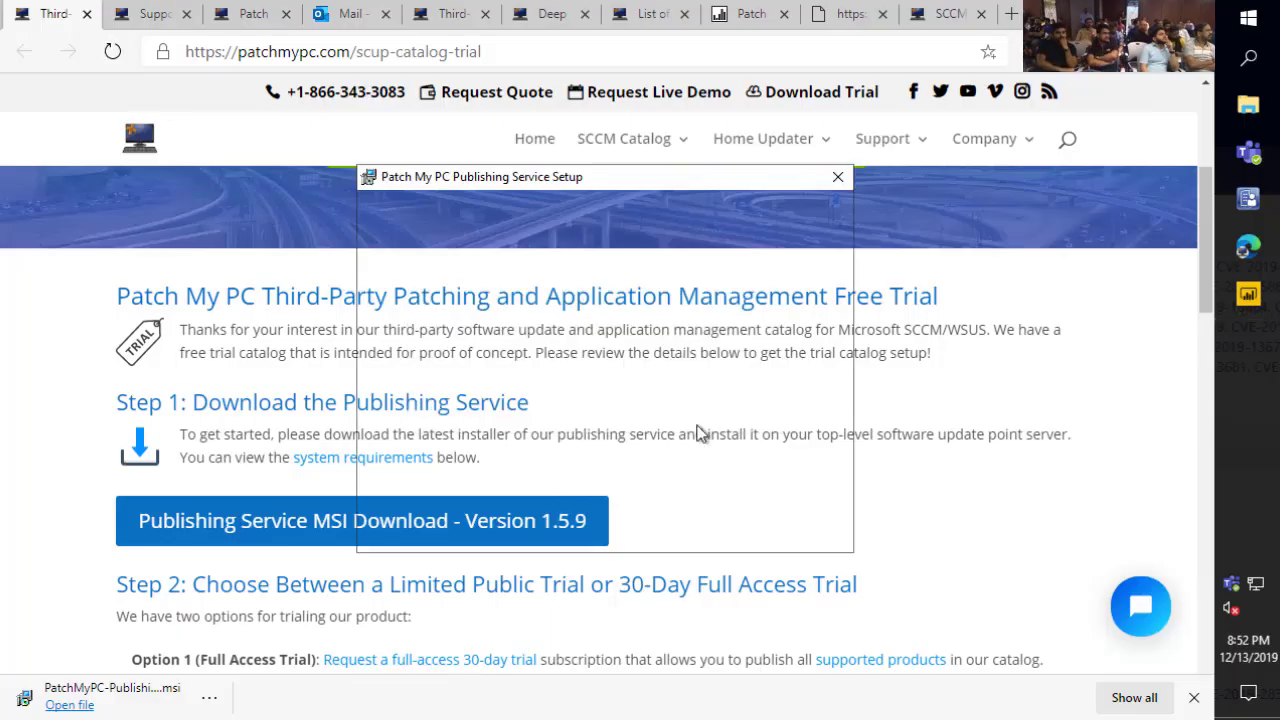
click(700, 527)
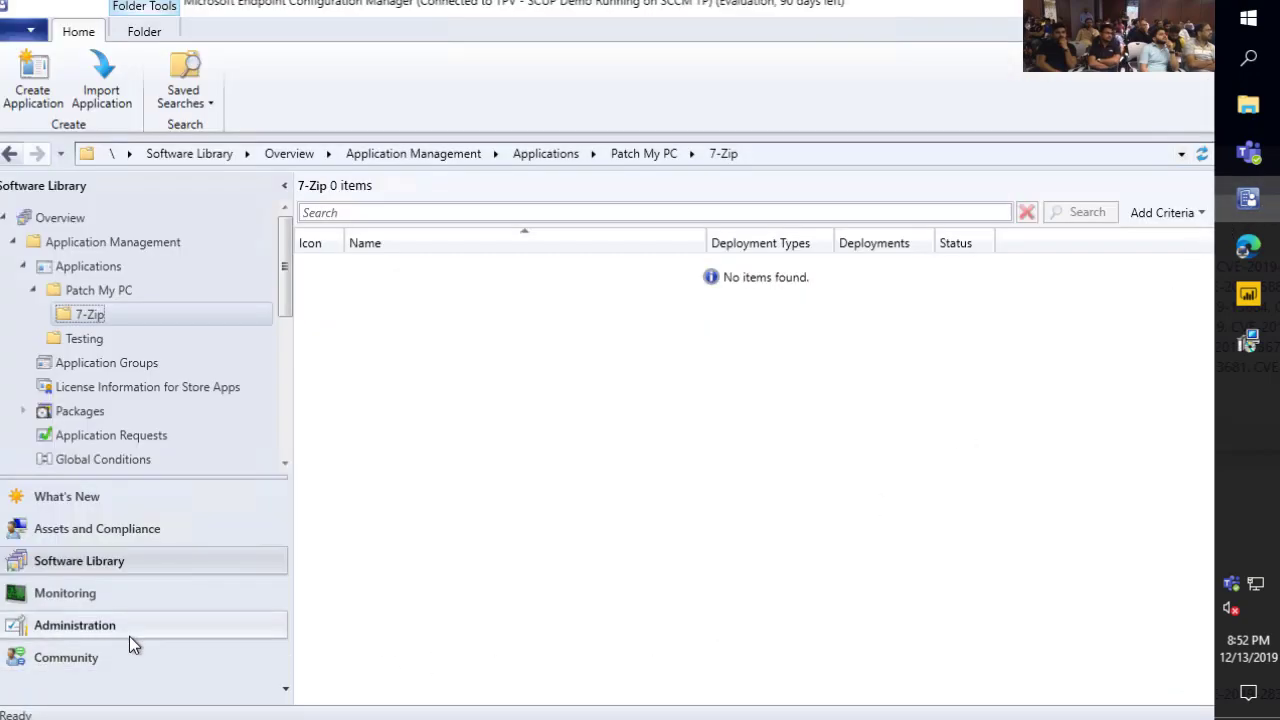
In the Configuration Manager console, check the site system roles for the software update point under Site Configuration
click(127, 633)
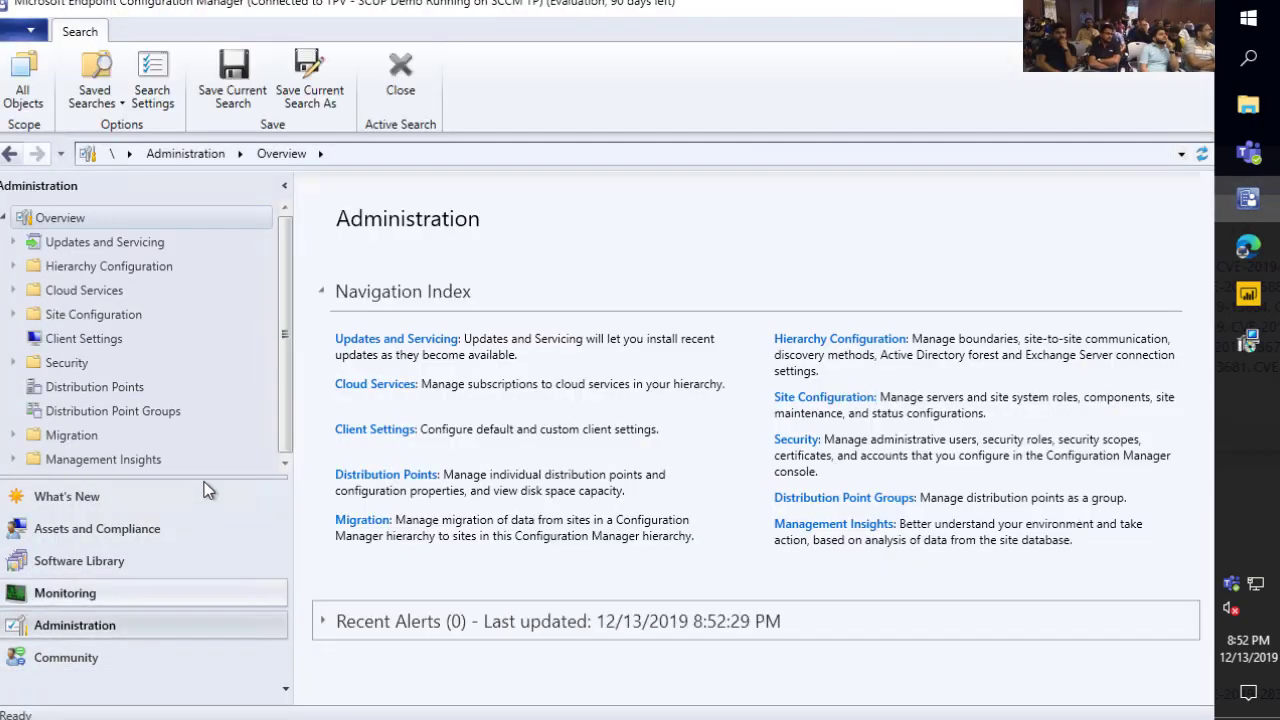
click(97, 313)
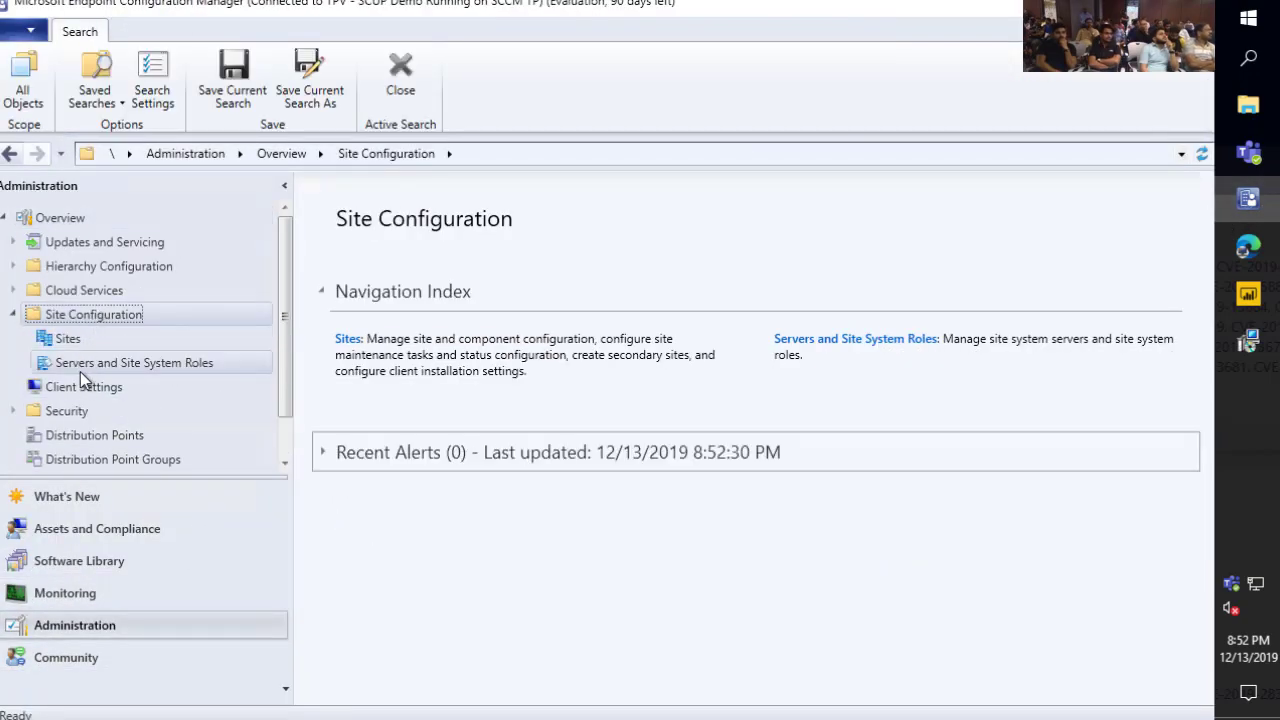
click(80, 368)
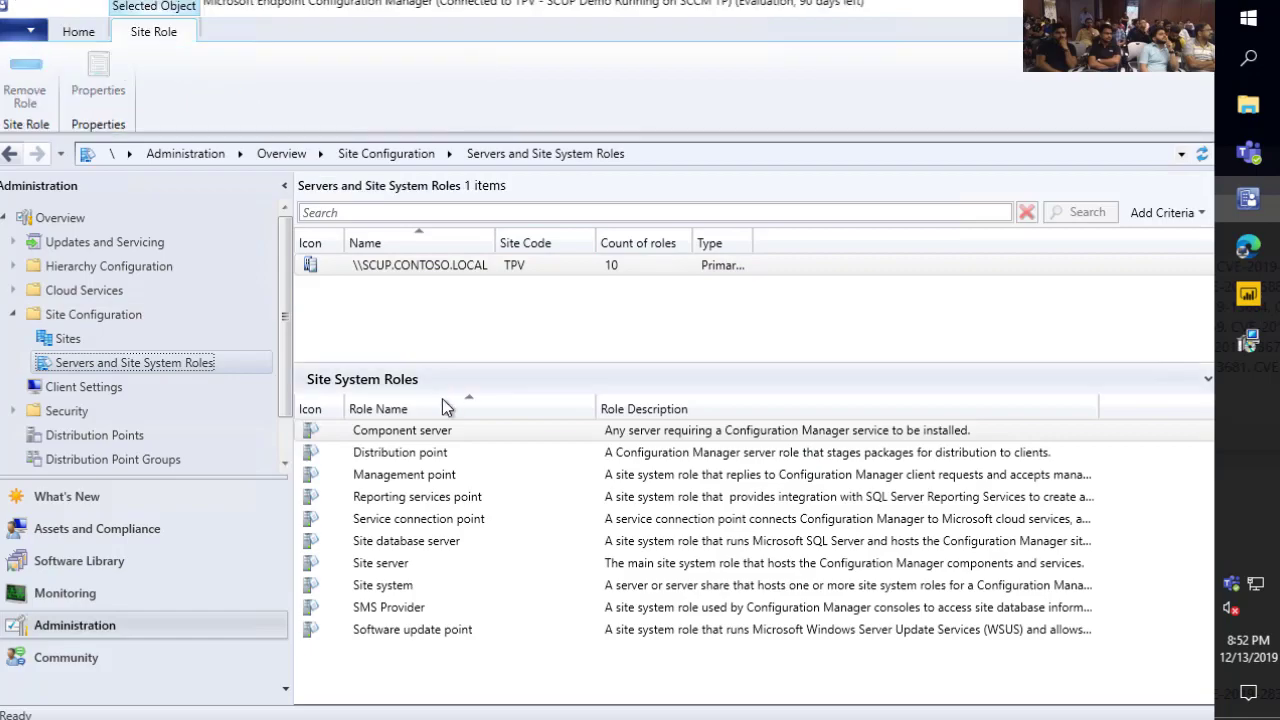
click(418, 630)
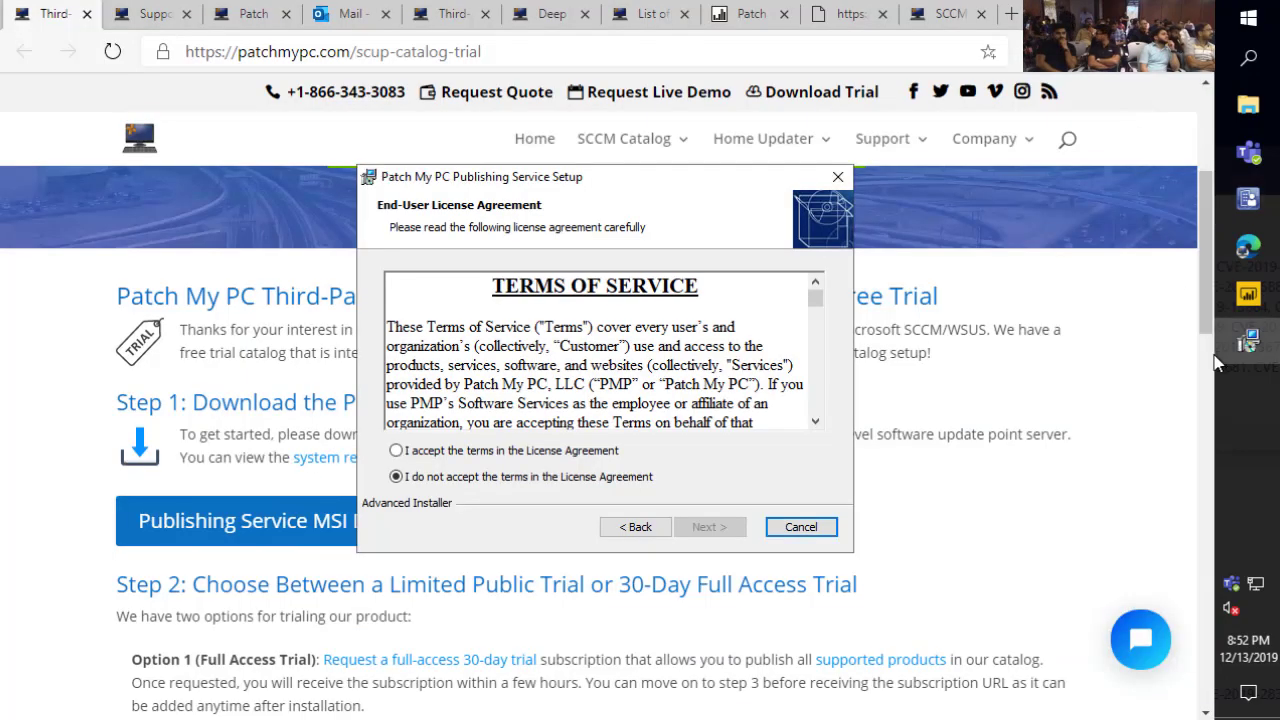
Return to the setup wizard, accept the licence terms, and install the Publishing Service in its default folder
click(527, 452)
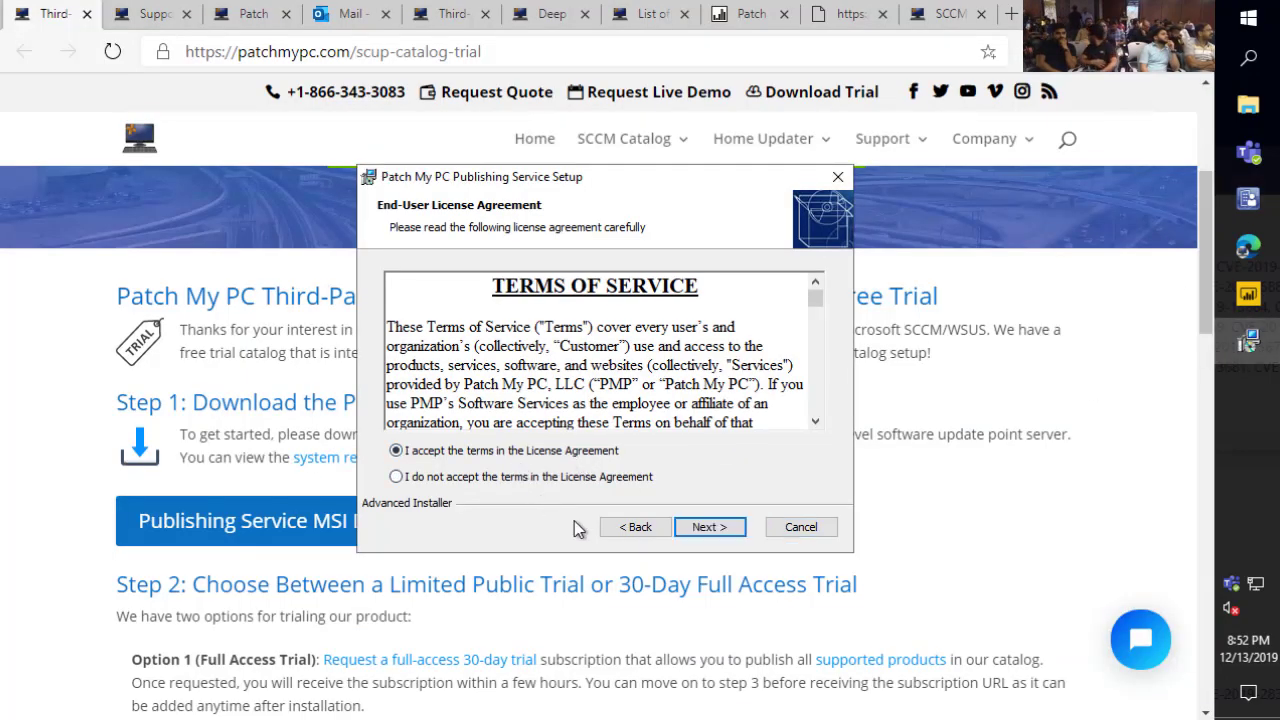
click(712, 527)
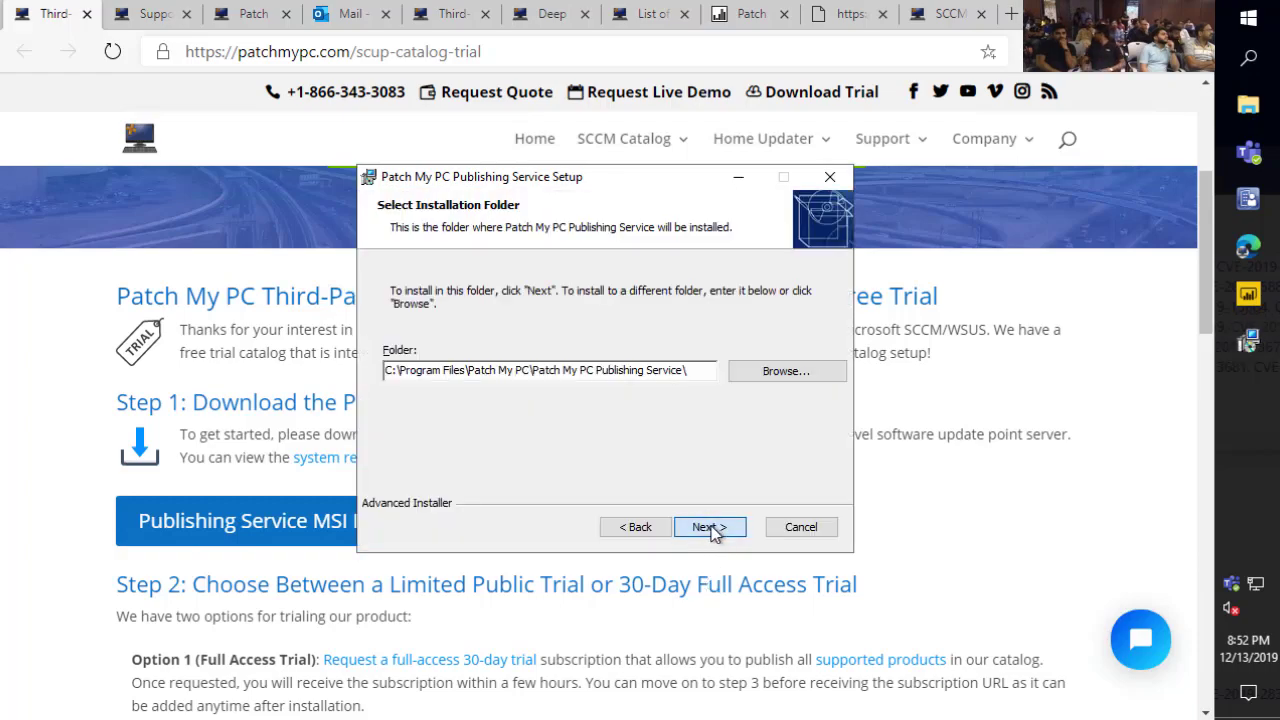
click(710, 528)
click(712, 530)
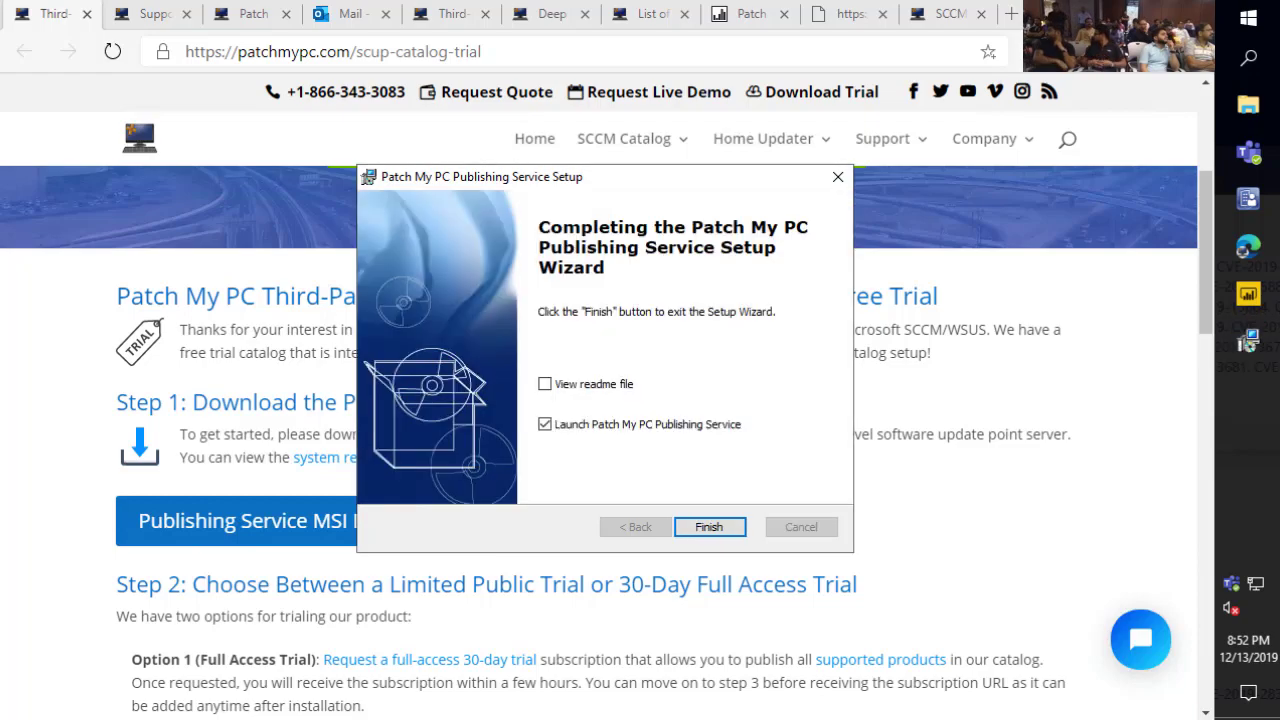
Minimise the browser and Teams windows, and finish the setup with the Patch My PC Publishing Service launched
click(1105, 14)
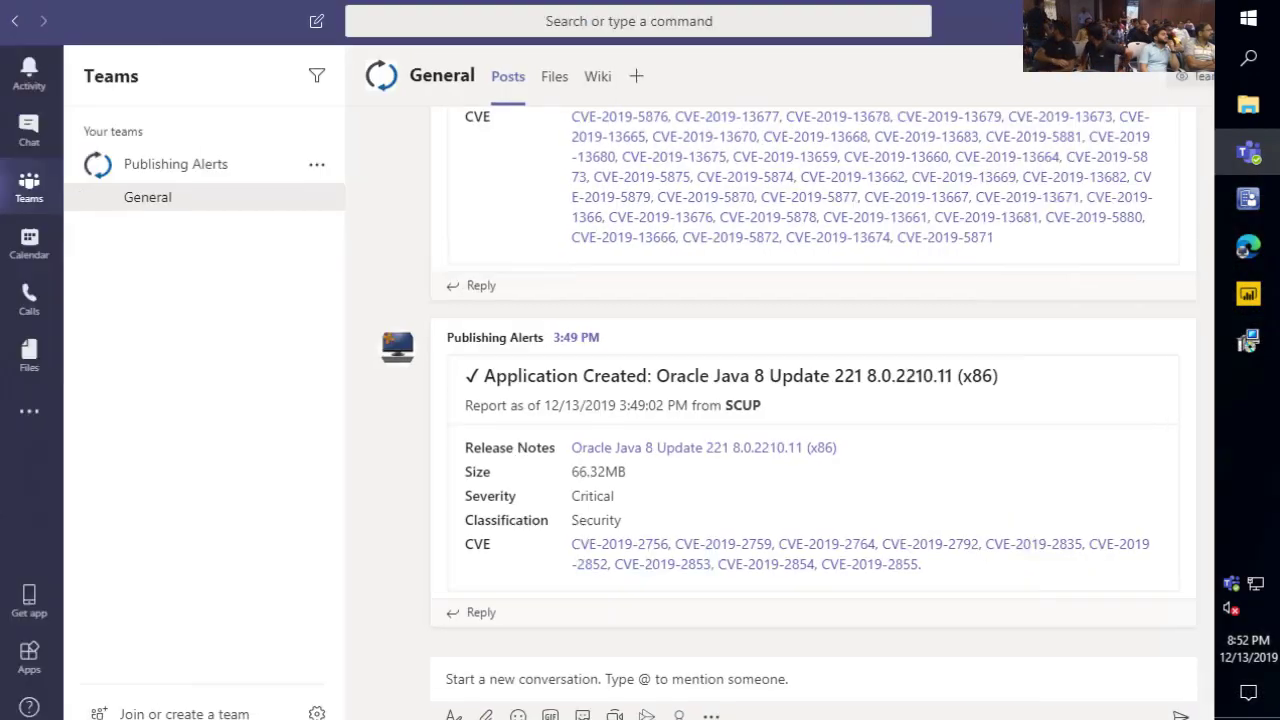
click(1105, 12)
click(735, 528)
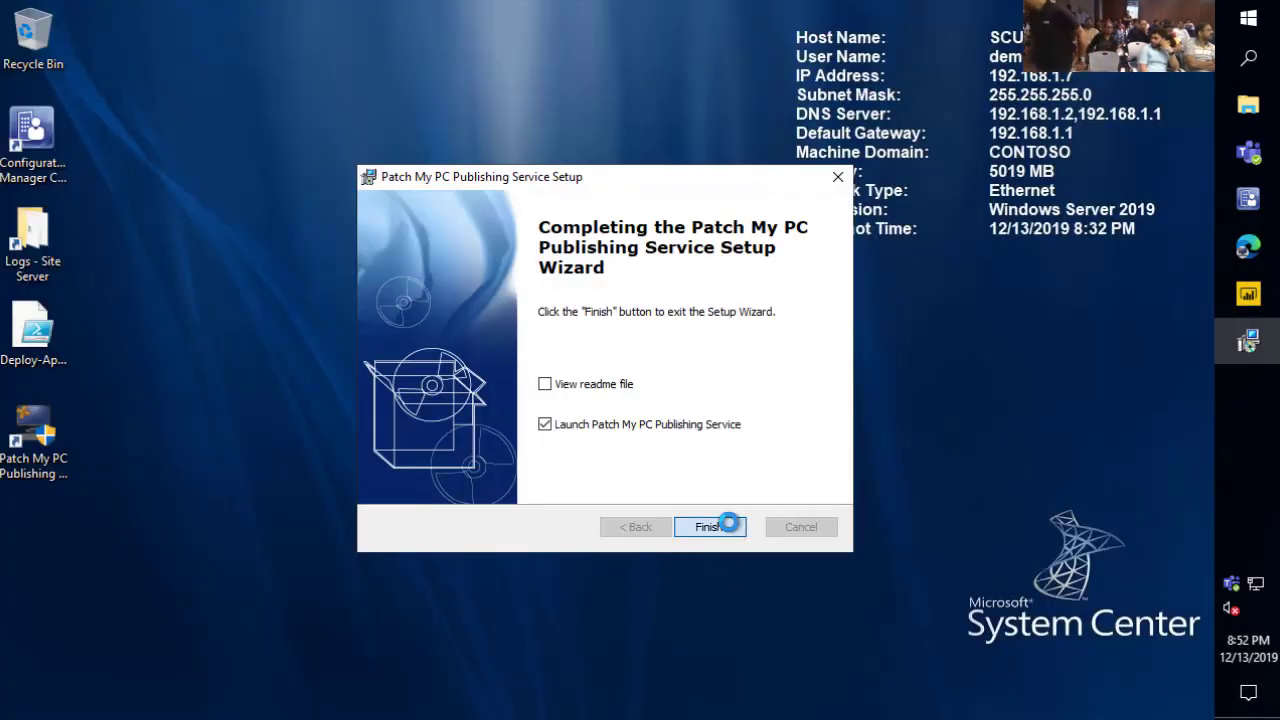
click(524, 487)
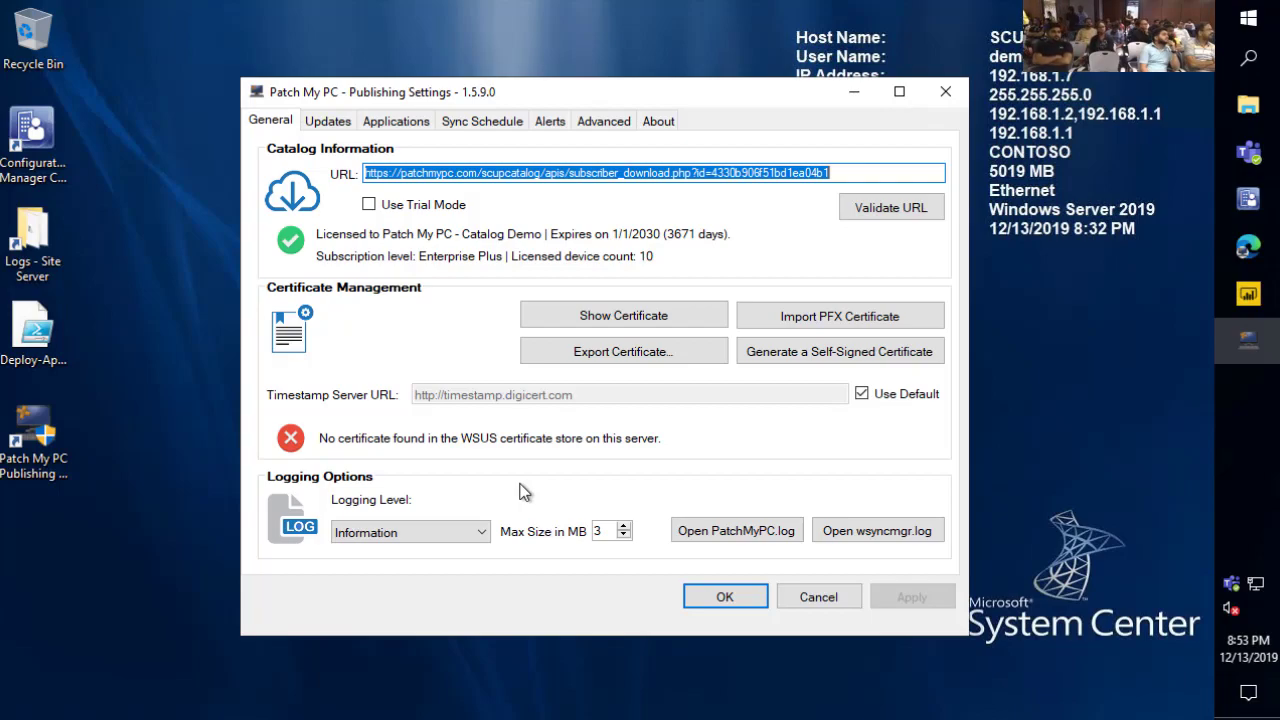
Switch to the Edge browser and review the two trial options and the 30-day full access trial request form
click(1246, 245)
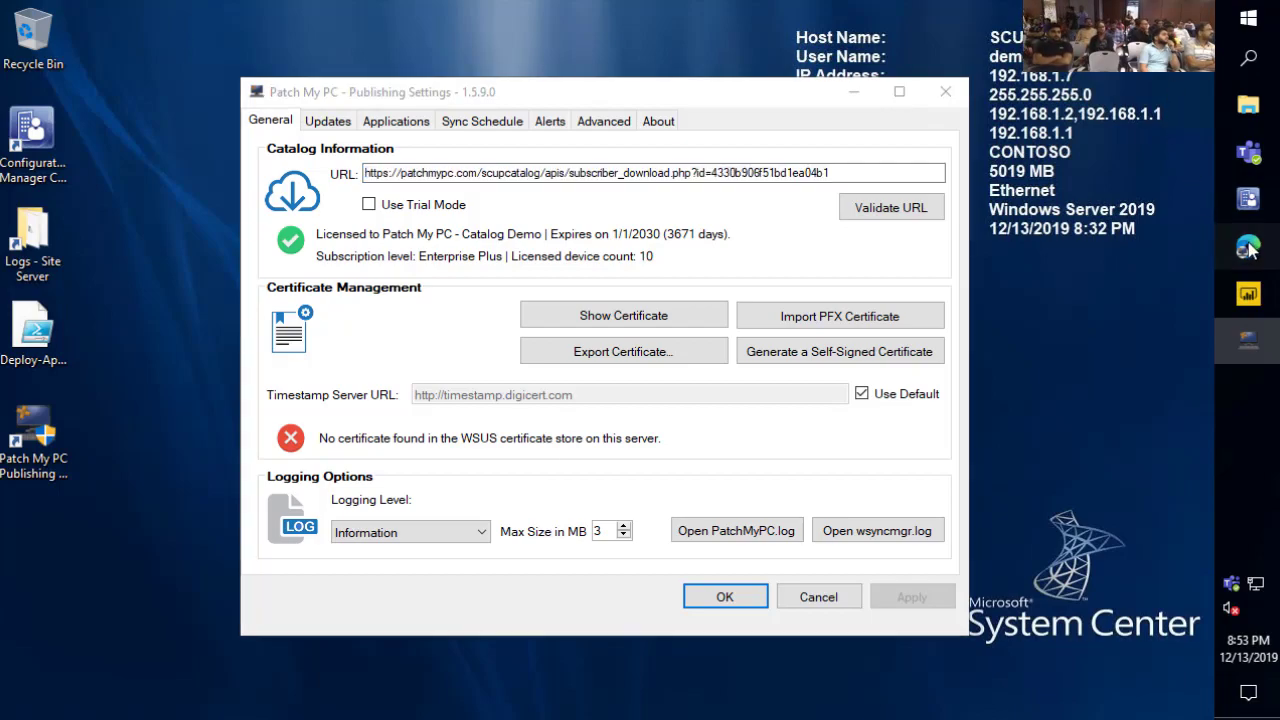
scroll(577, 462, down, 2)
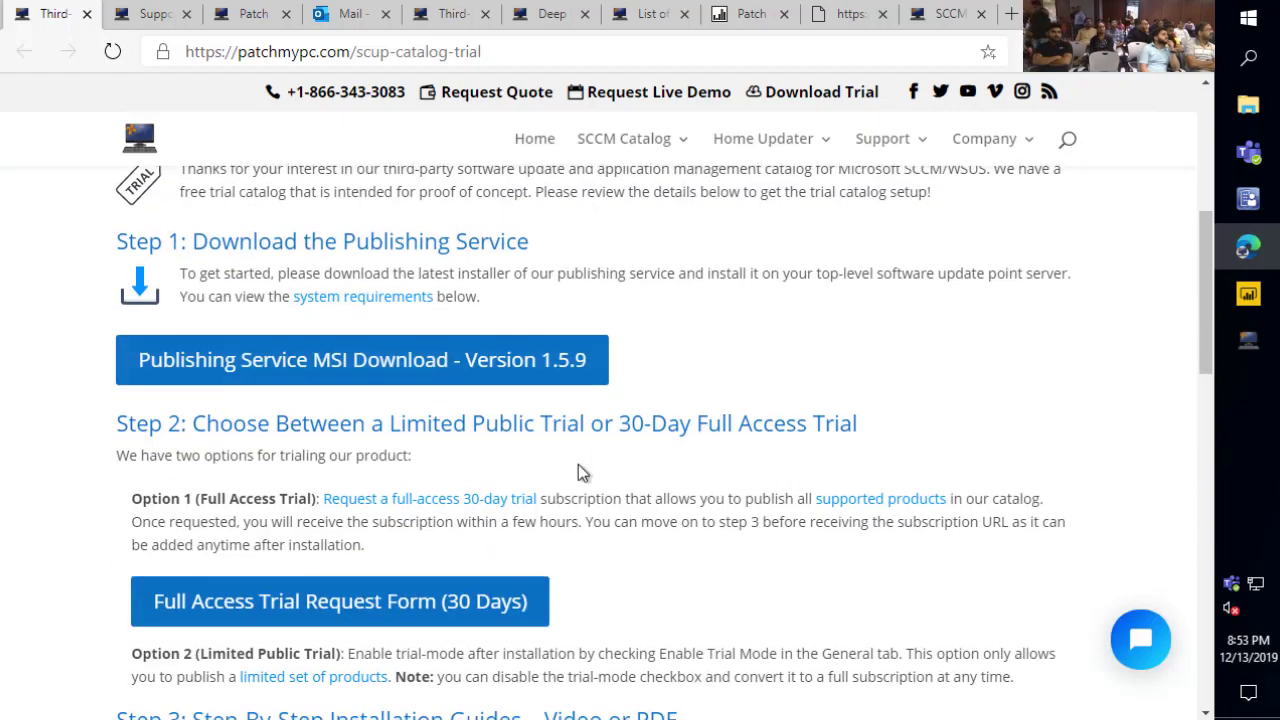
scroll(577, 478, down, 1)
scroll(545, 515, down, 2)
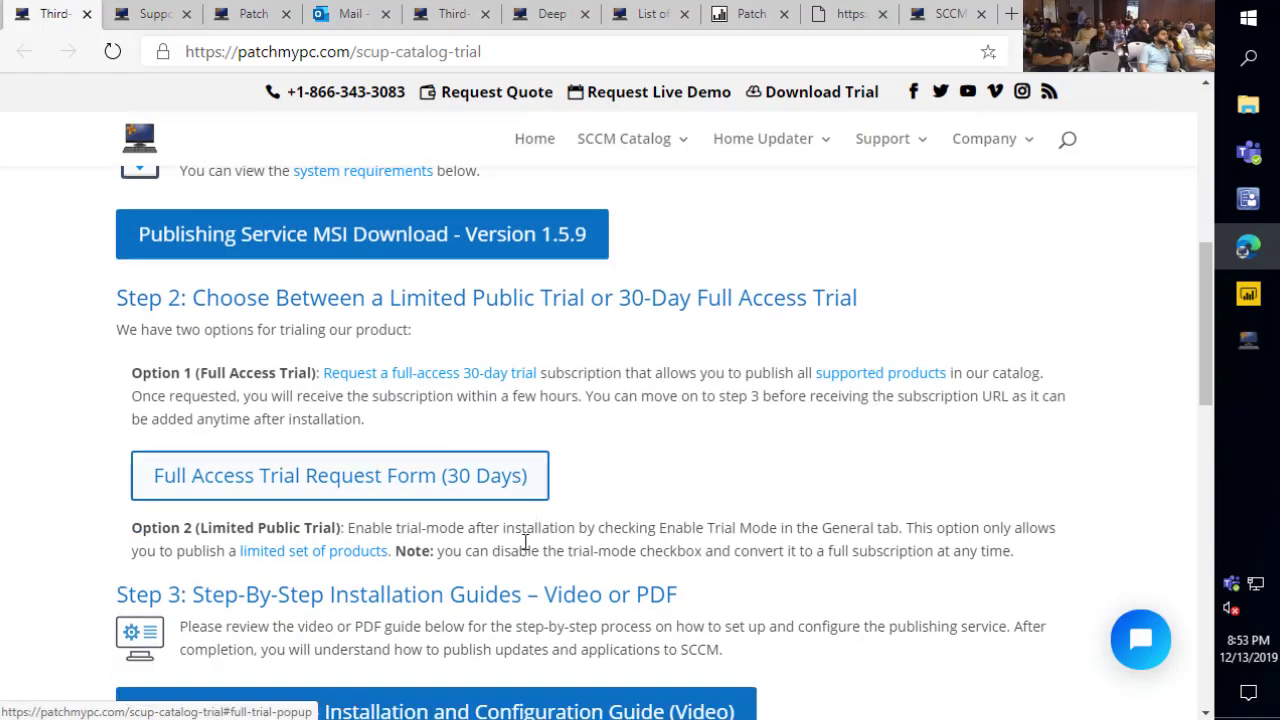
scroll(553, 457, up, 1)
scroll(550, 386, up, 2)
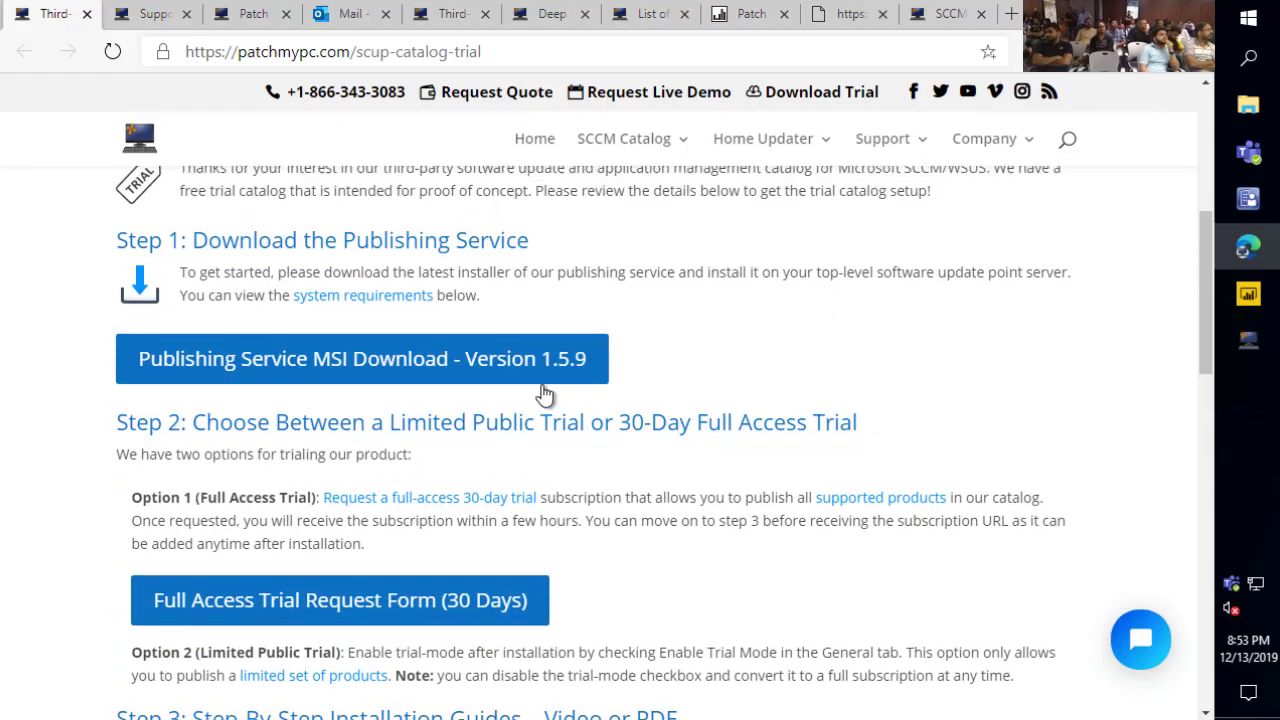
click(423, 594)
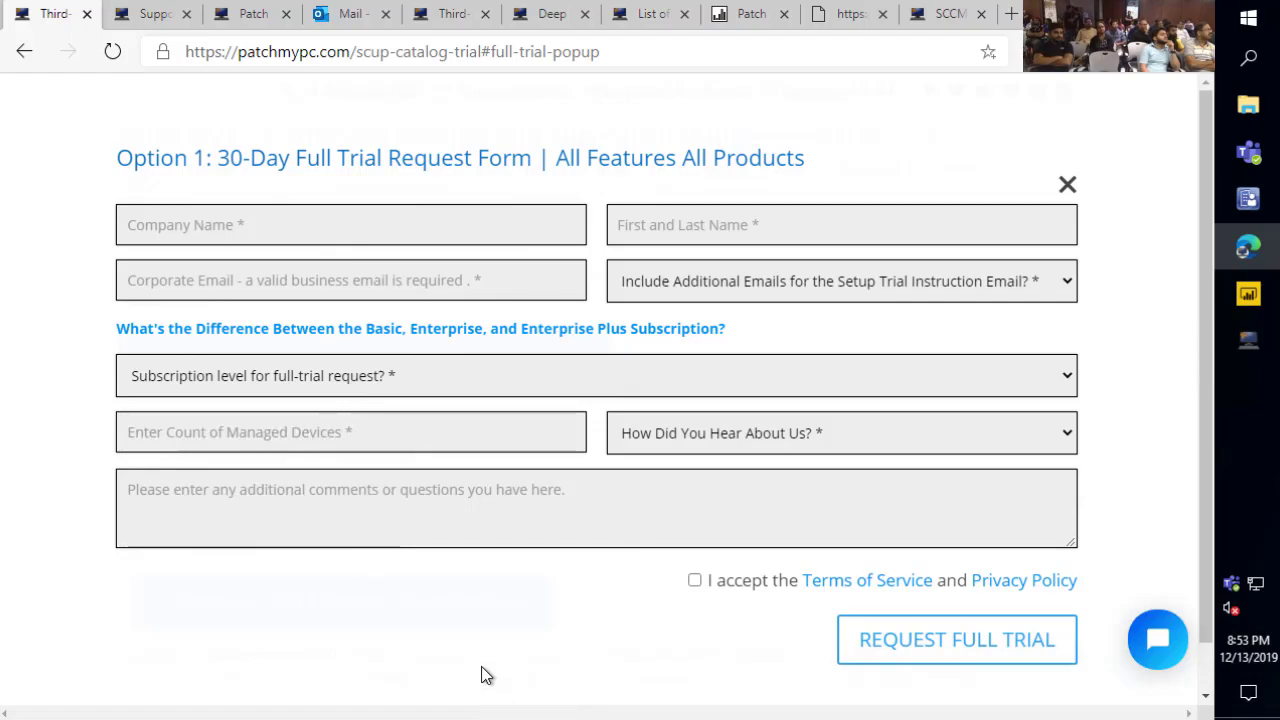
click(1068, 185)
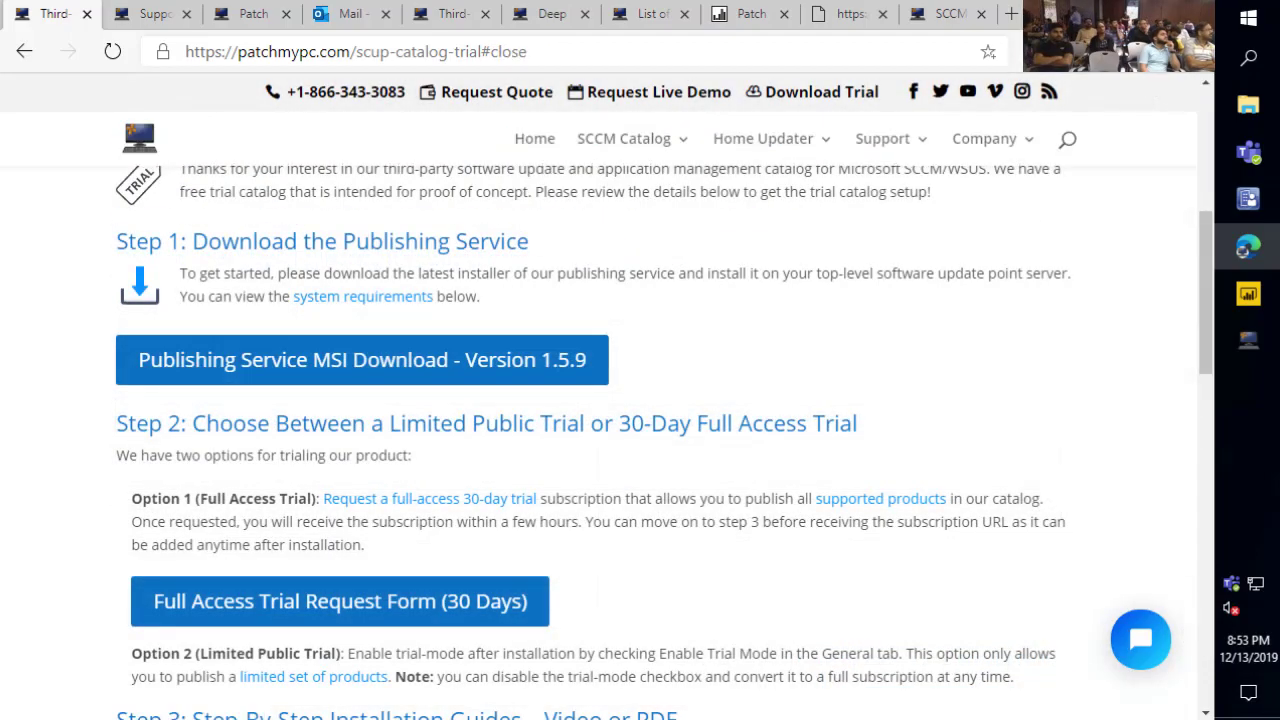
Switch to the Publishing Settings window, enable trial mode for the catalog, and look through the vendors and products offered for updates
key(alt+Tab)
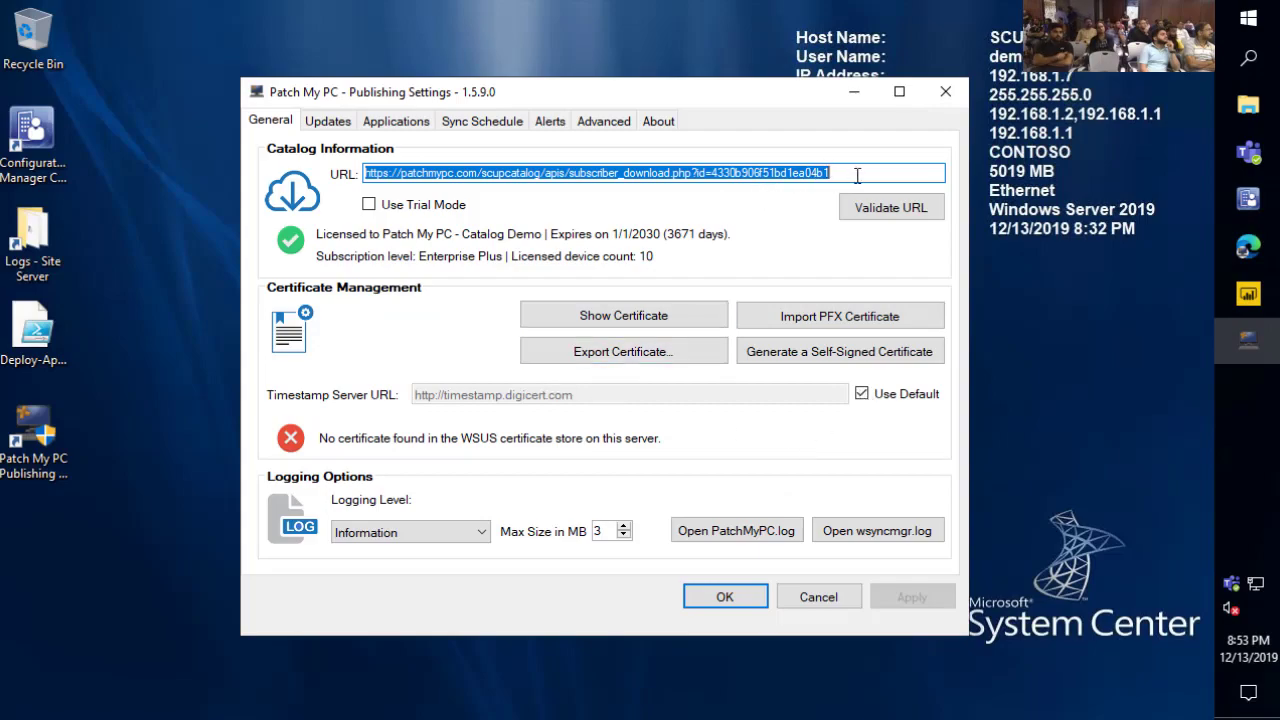
drag(856, 173, 400, 217)
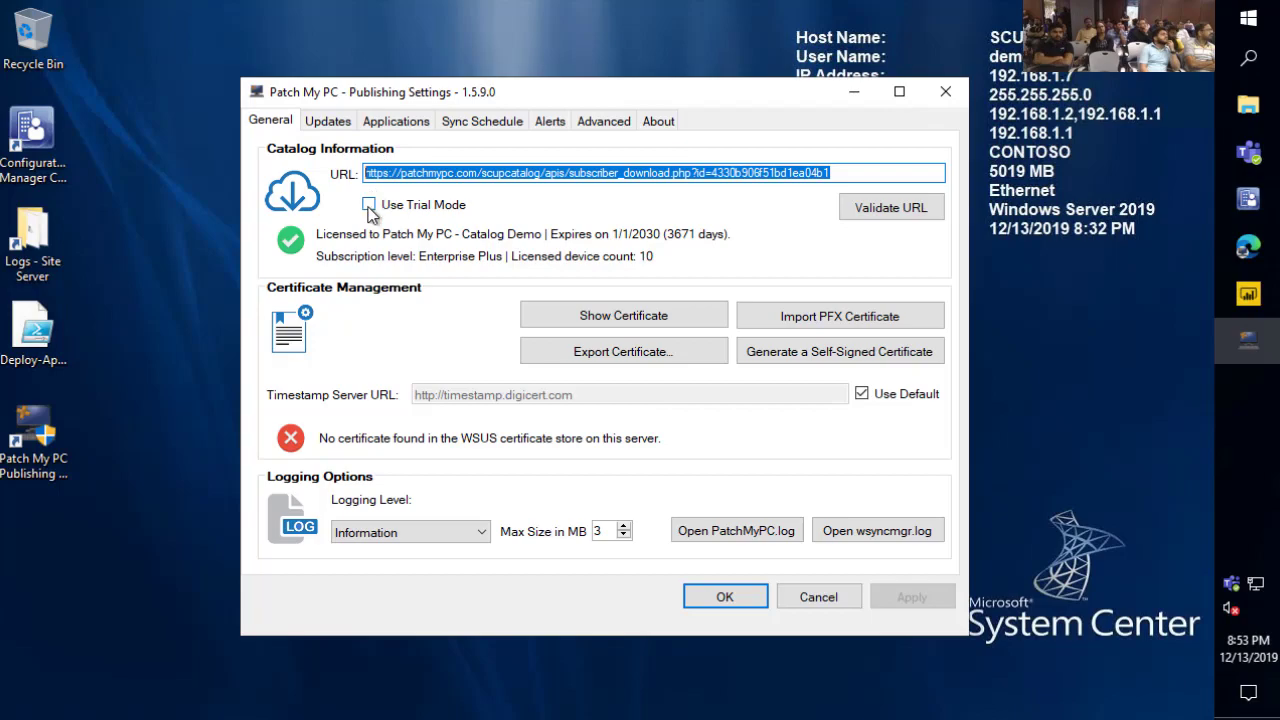
click(372, 205)
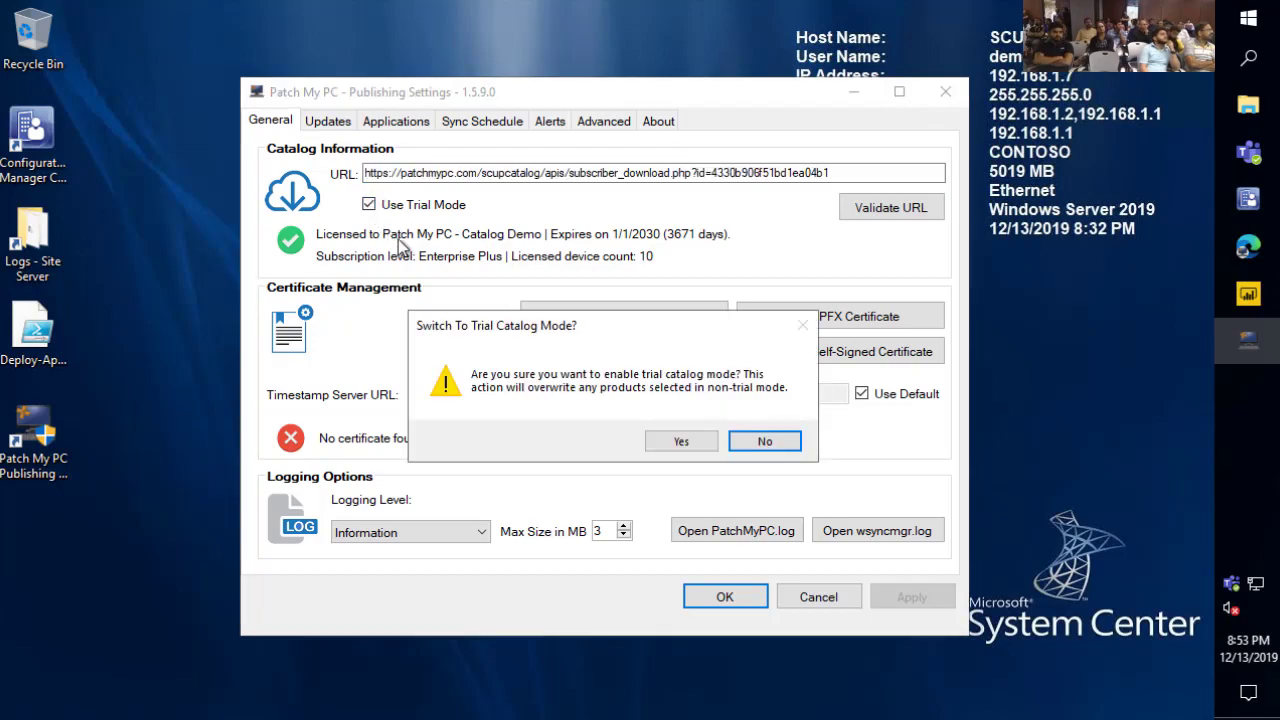
click(677, 452)
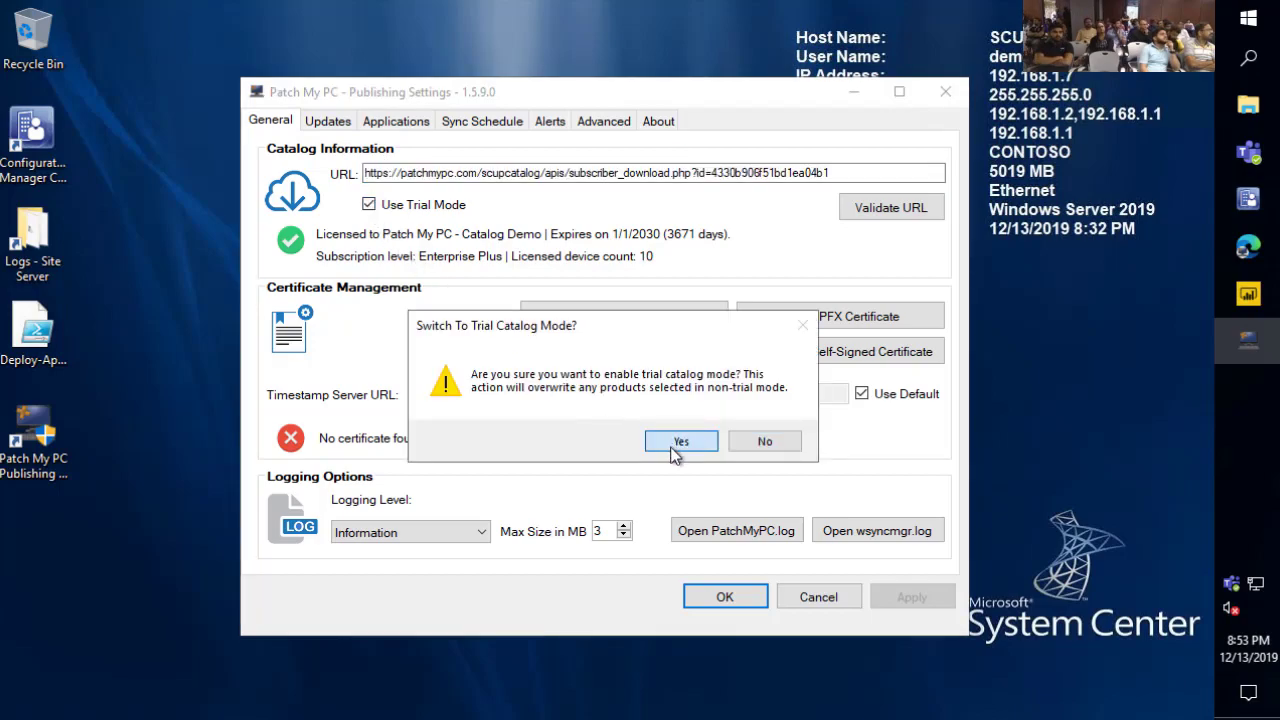
click(333, 124)
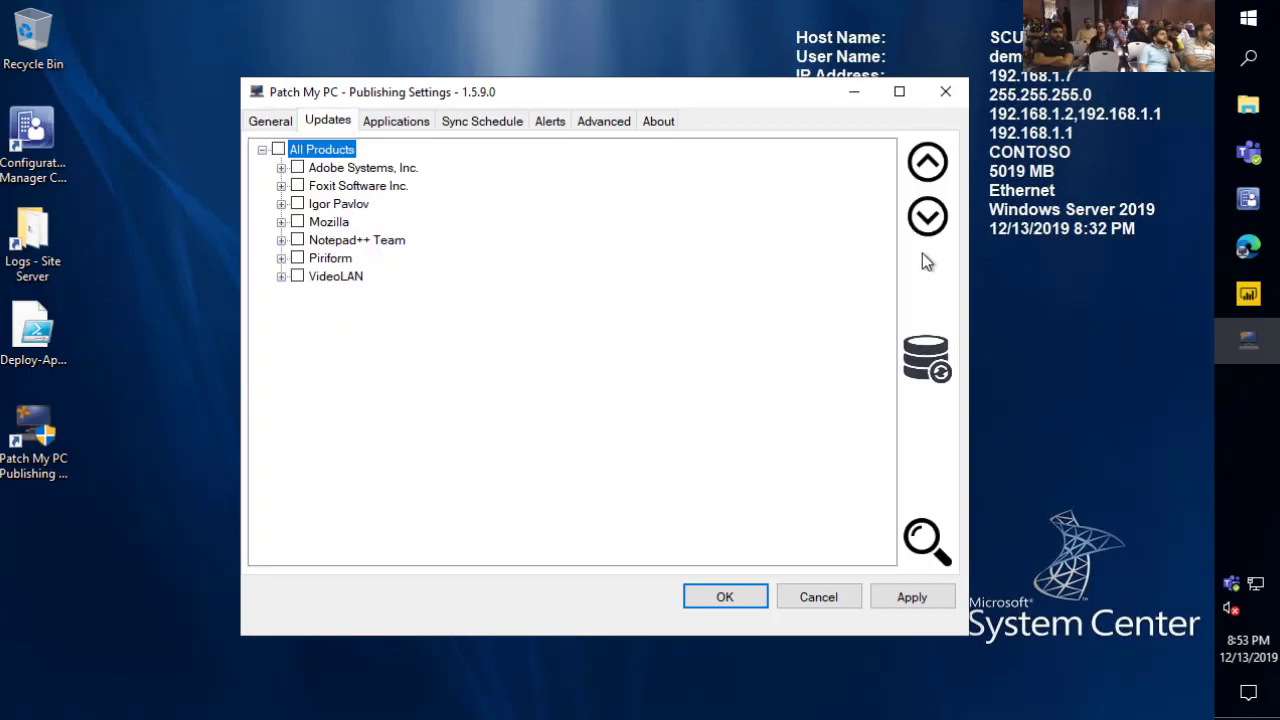
click(927, 214)
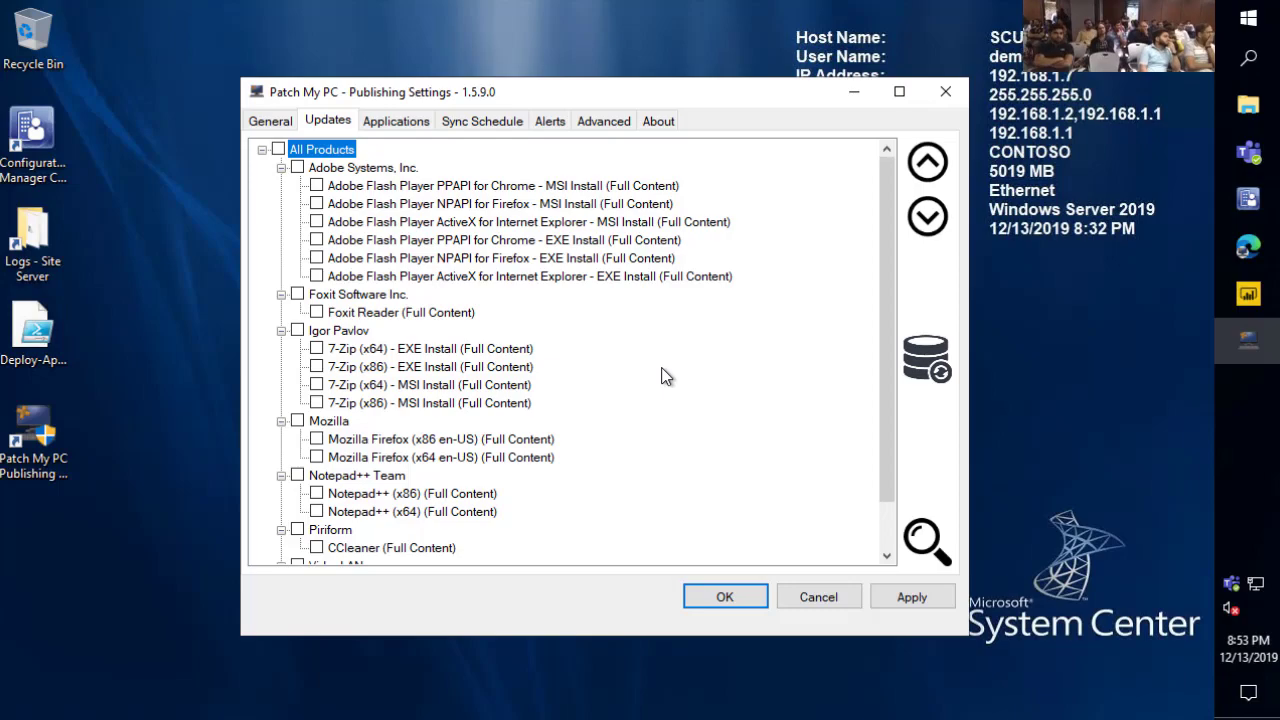
click(928, 175)
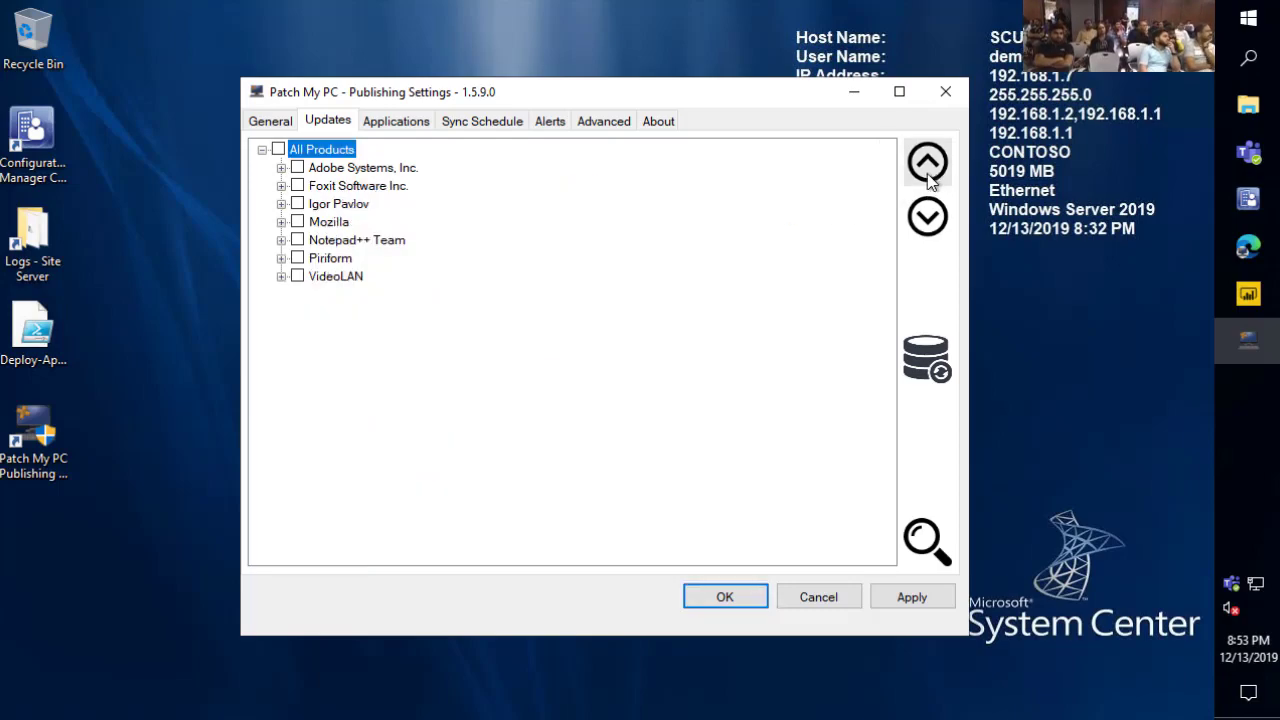
Turn trial mode off for the catalog and browse the vendors in the full subscription's update list
click(270, 121)
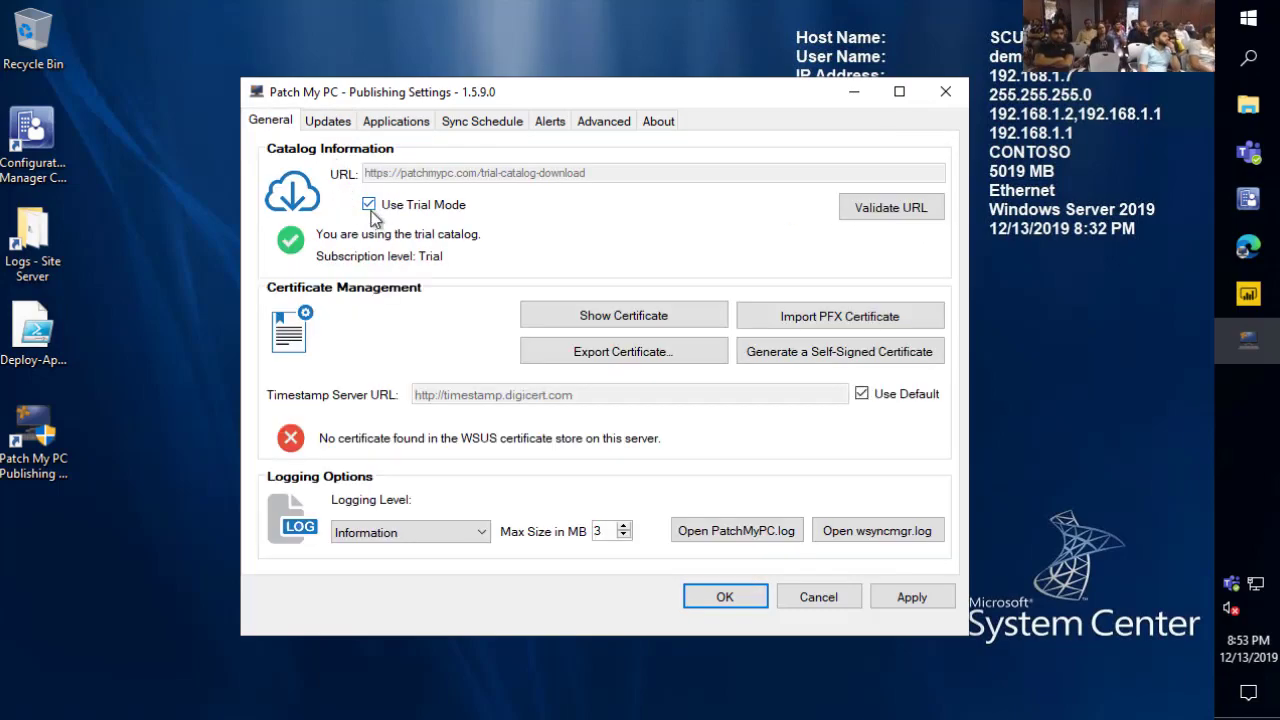
click(369, 204)
drag(876, 173, 380, 197)
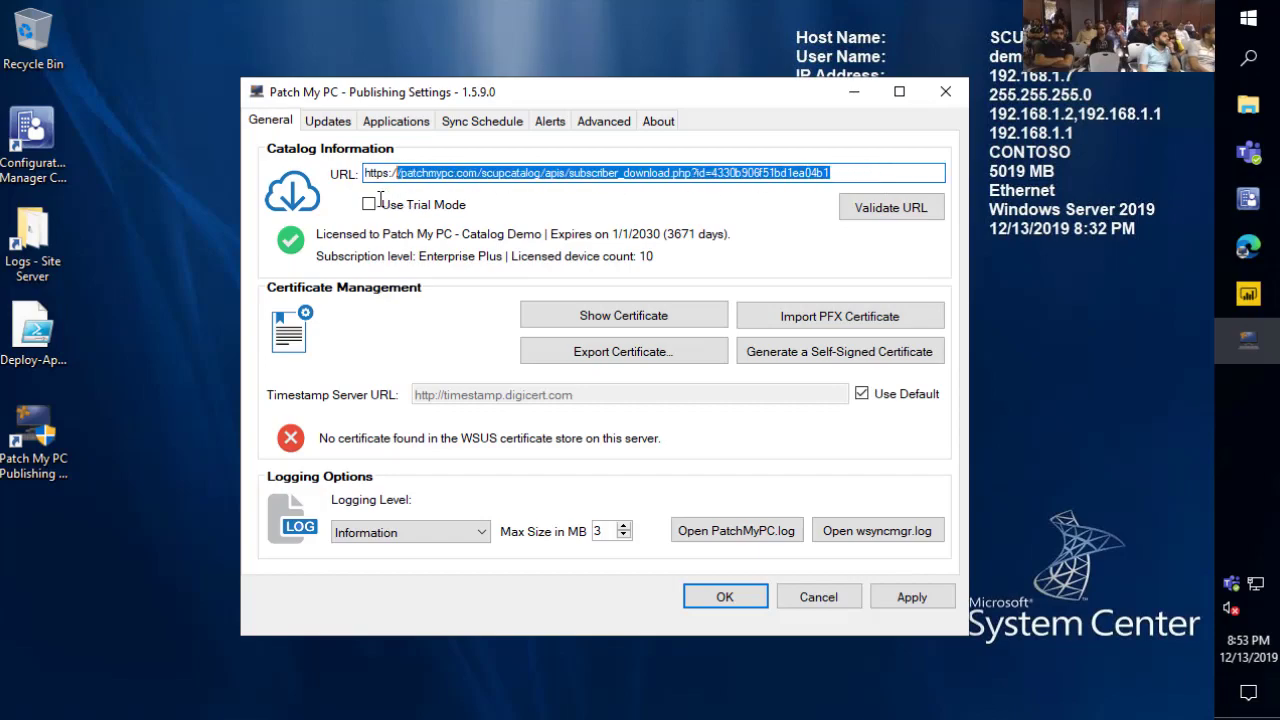
click(345, 124)
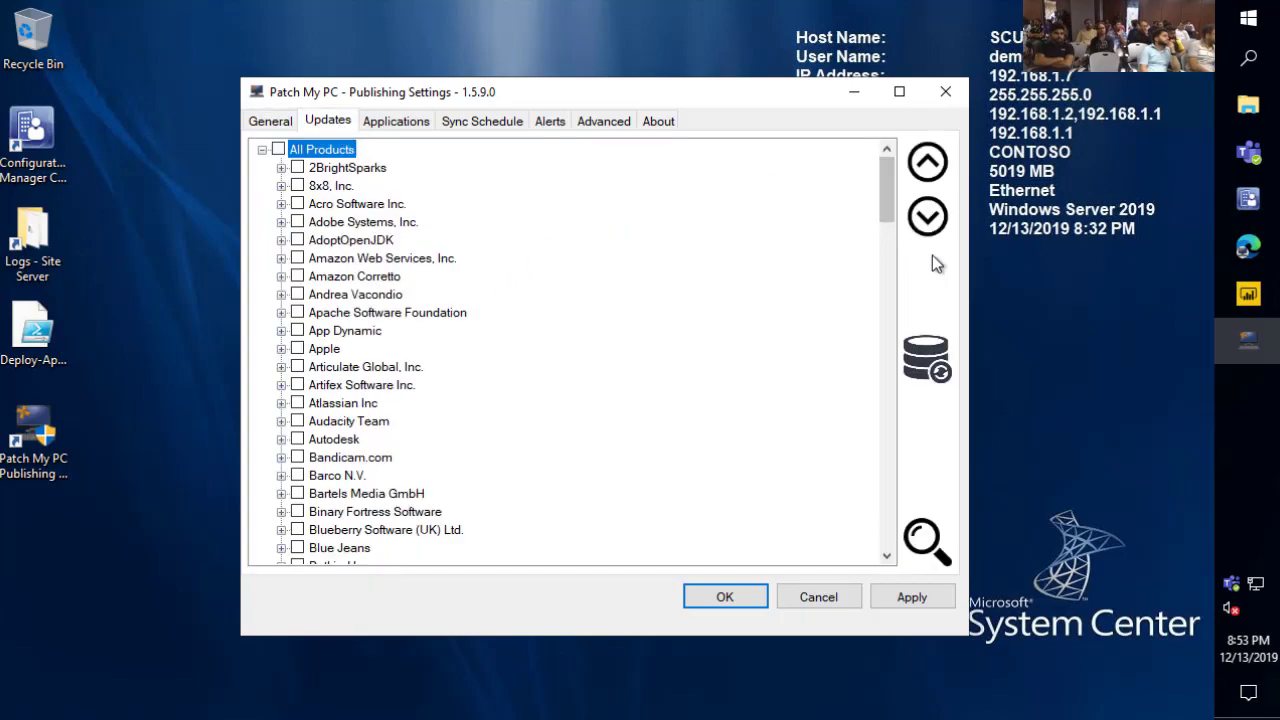
drag(886, 190, 865, 150)
click(274, 124)
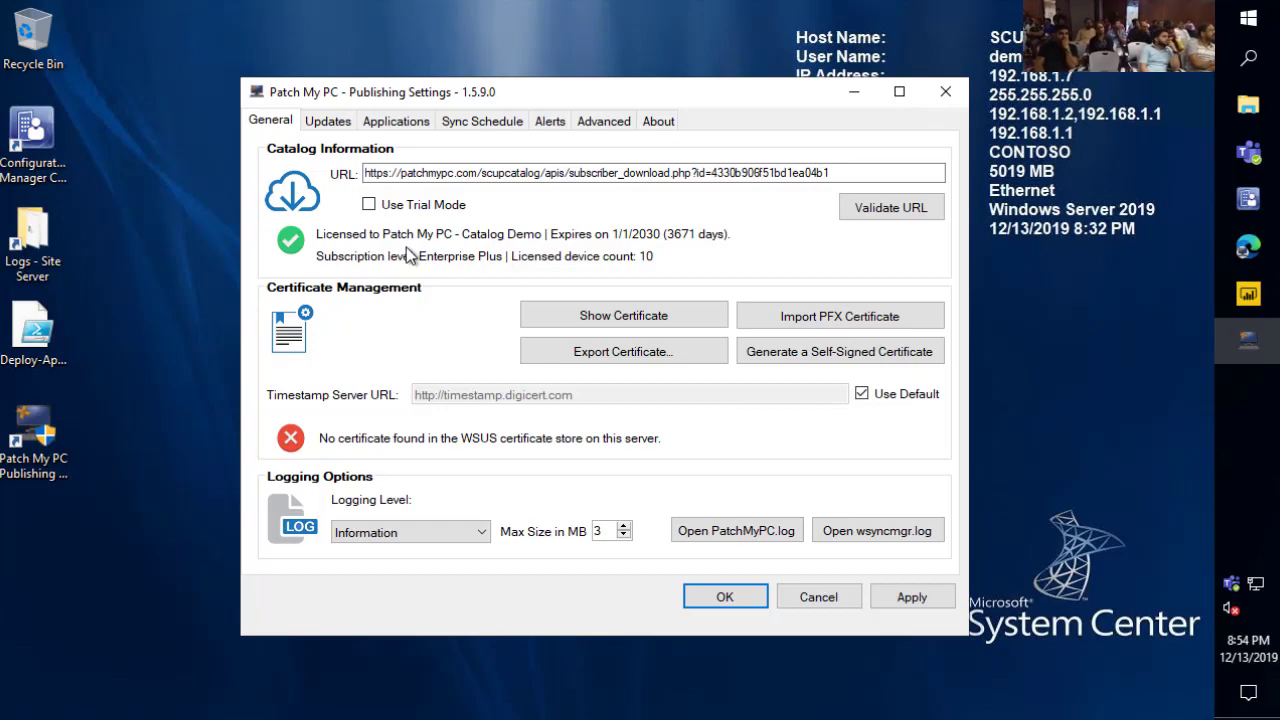
Switch to the Configuration Manager console and open the Software Update Point component properties for the TPV primary site
mouse_move(1248, 198)
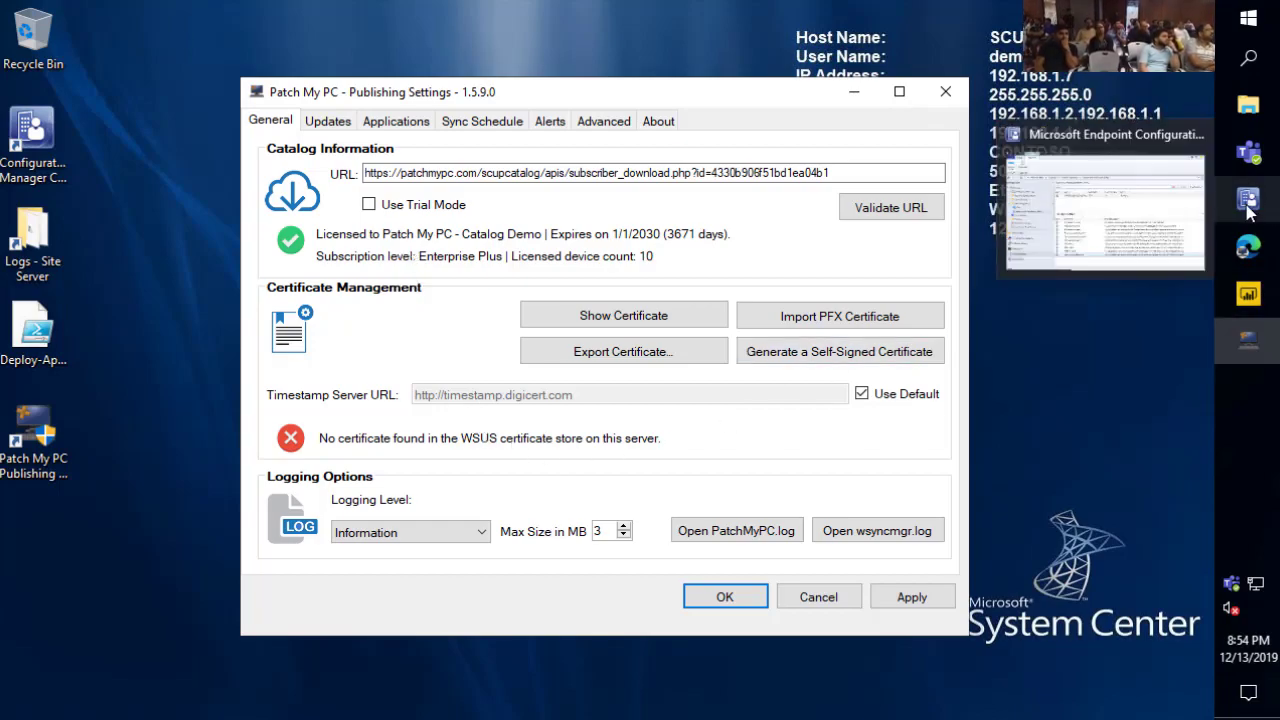
click(1126, 221)
click(66, 338)
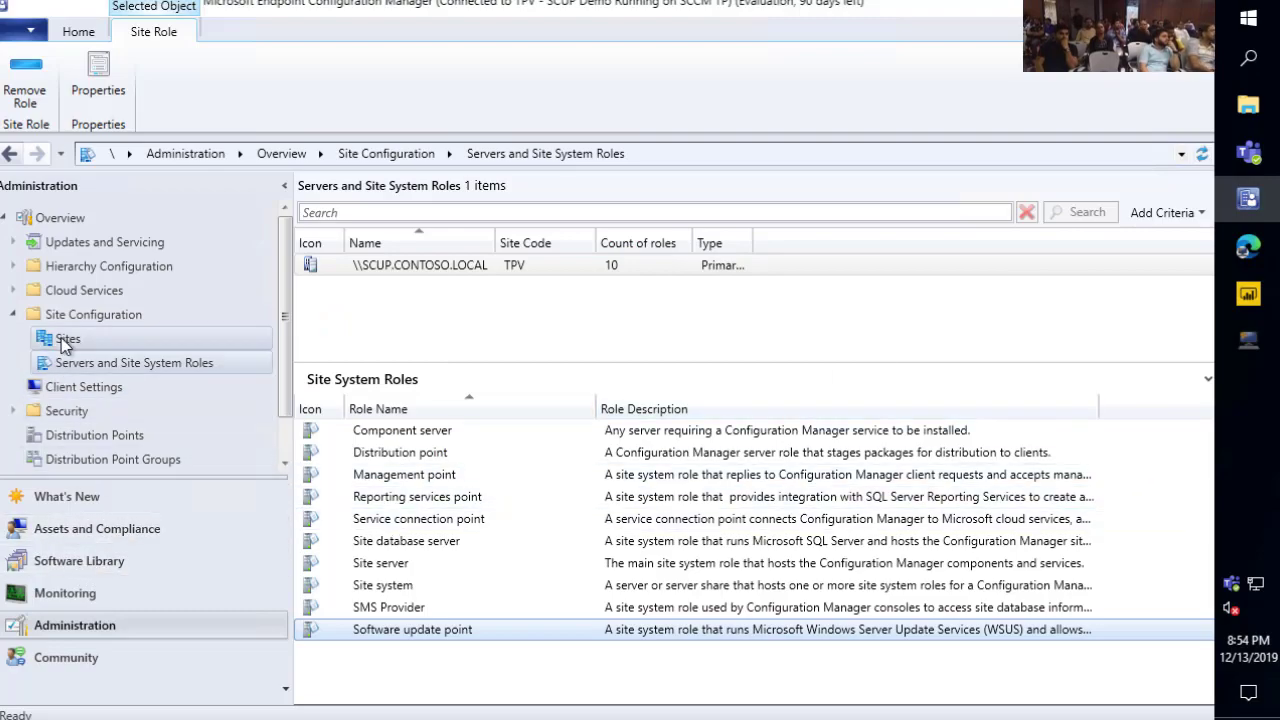
click(417, 268)
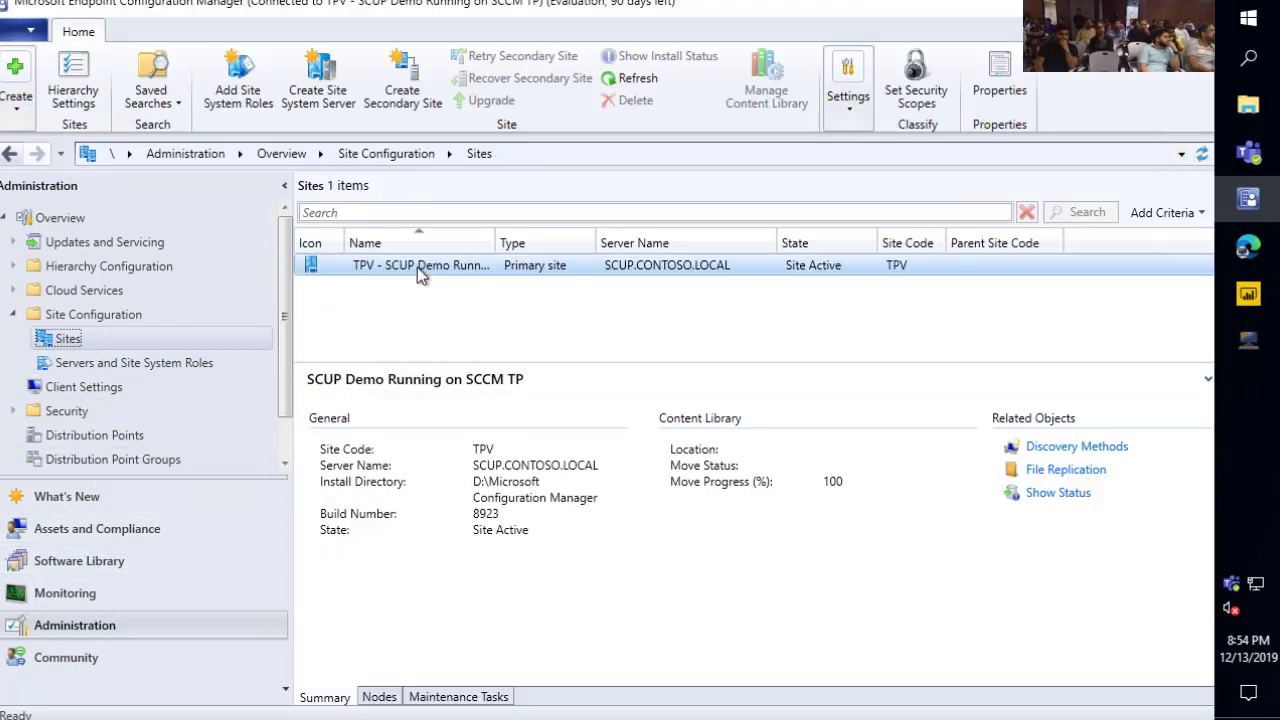
right_click(408, 262)
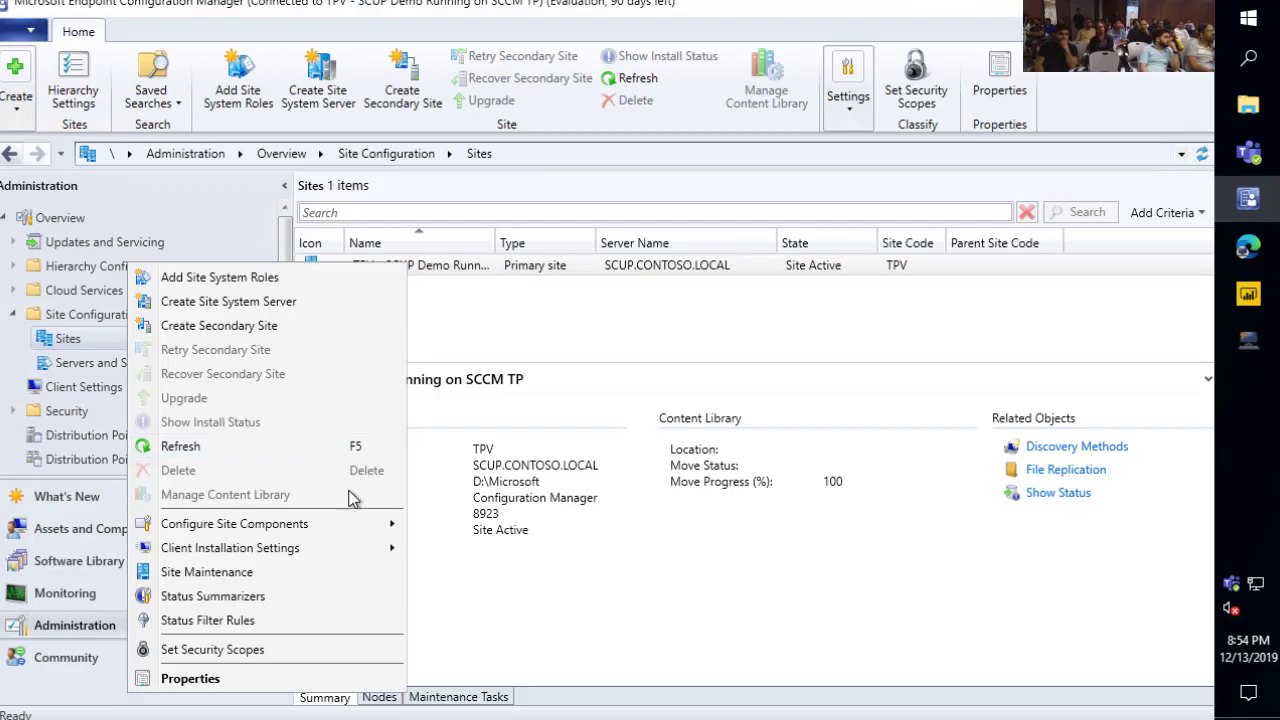
mouse_move(338, 533)
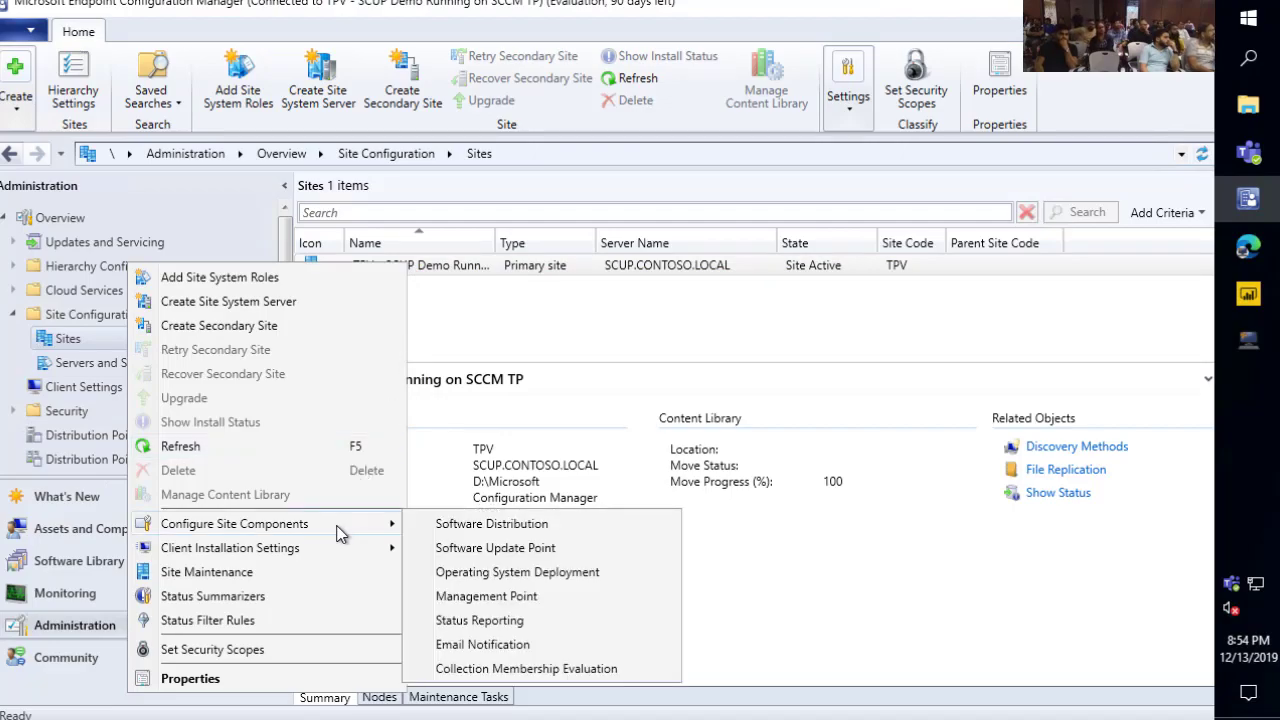
click(503, 548)
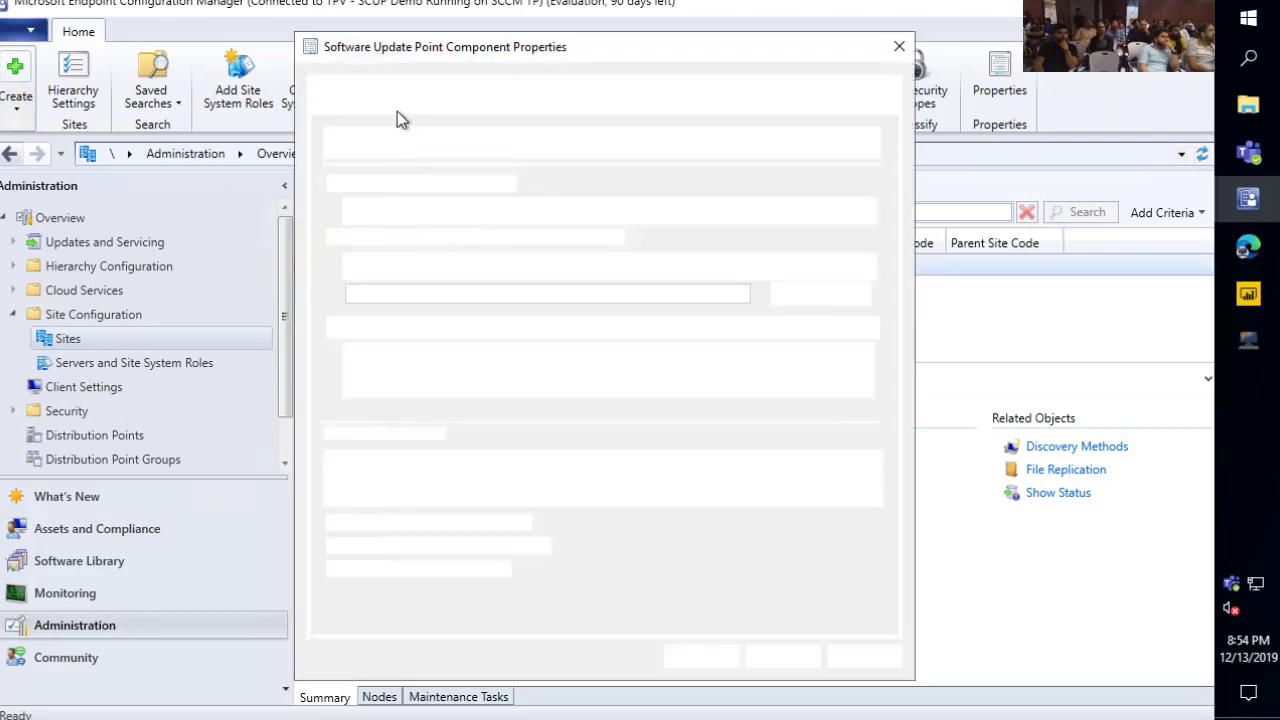
Enable third-party software updates with Configuration Manager managing the WSUS signing certificate, and apply the settings
click(362, 86)
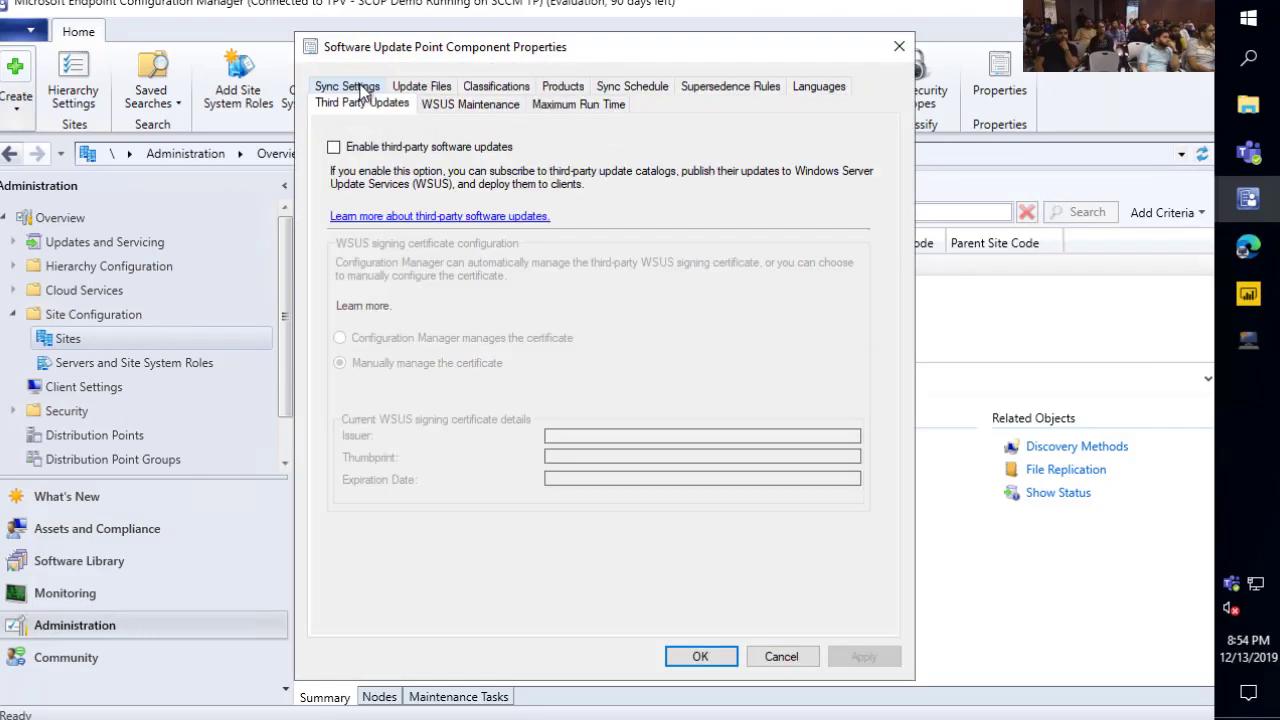
click(420, 146)
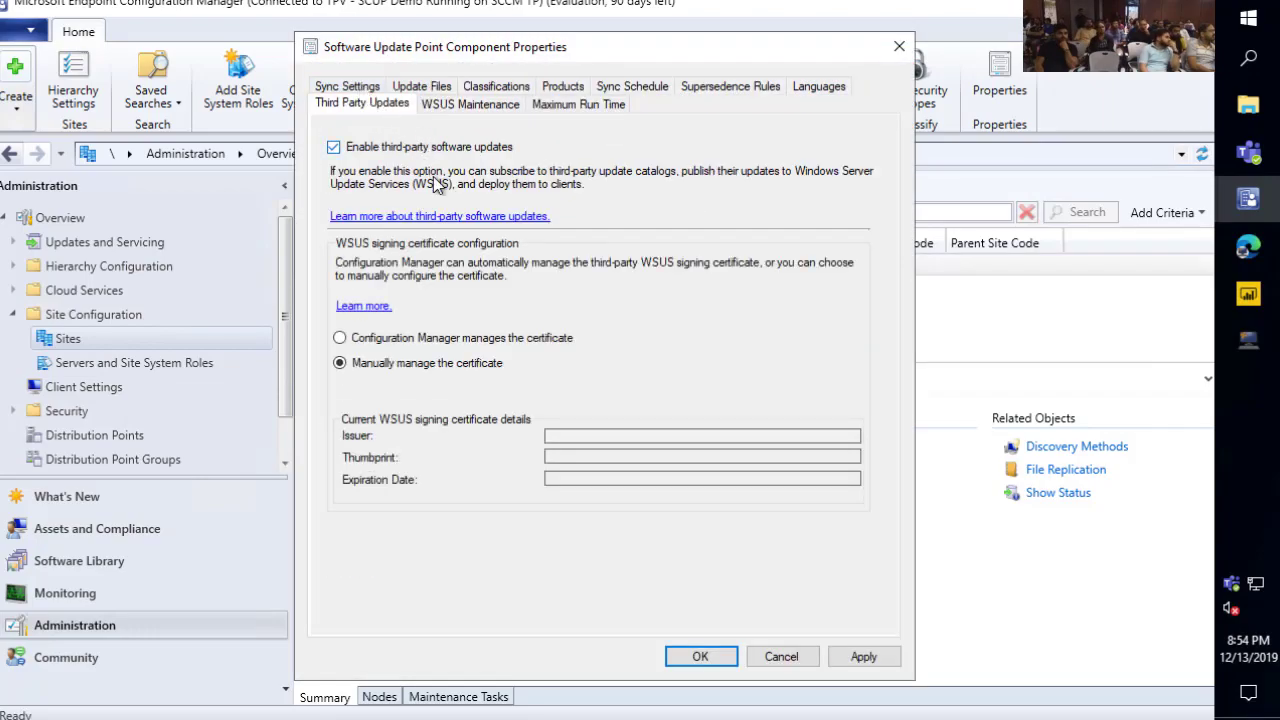
click(450, 343)
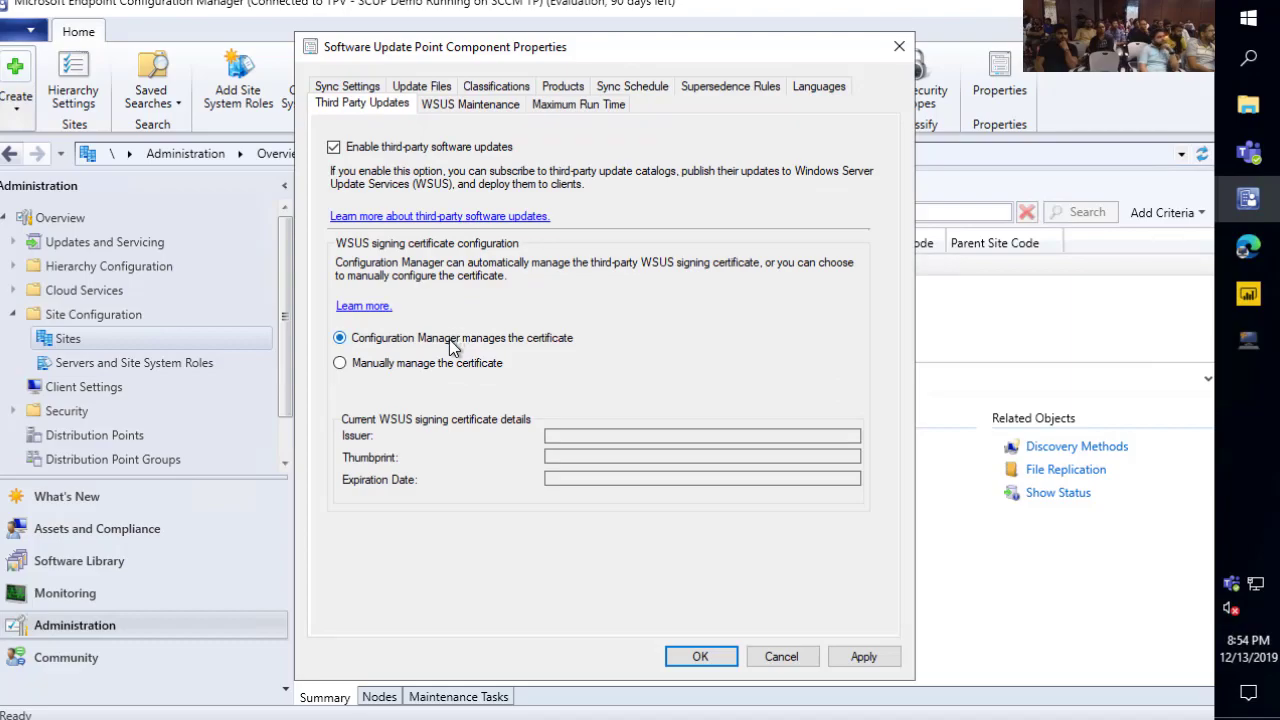
click(880, 665)
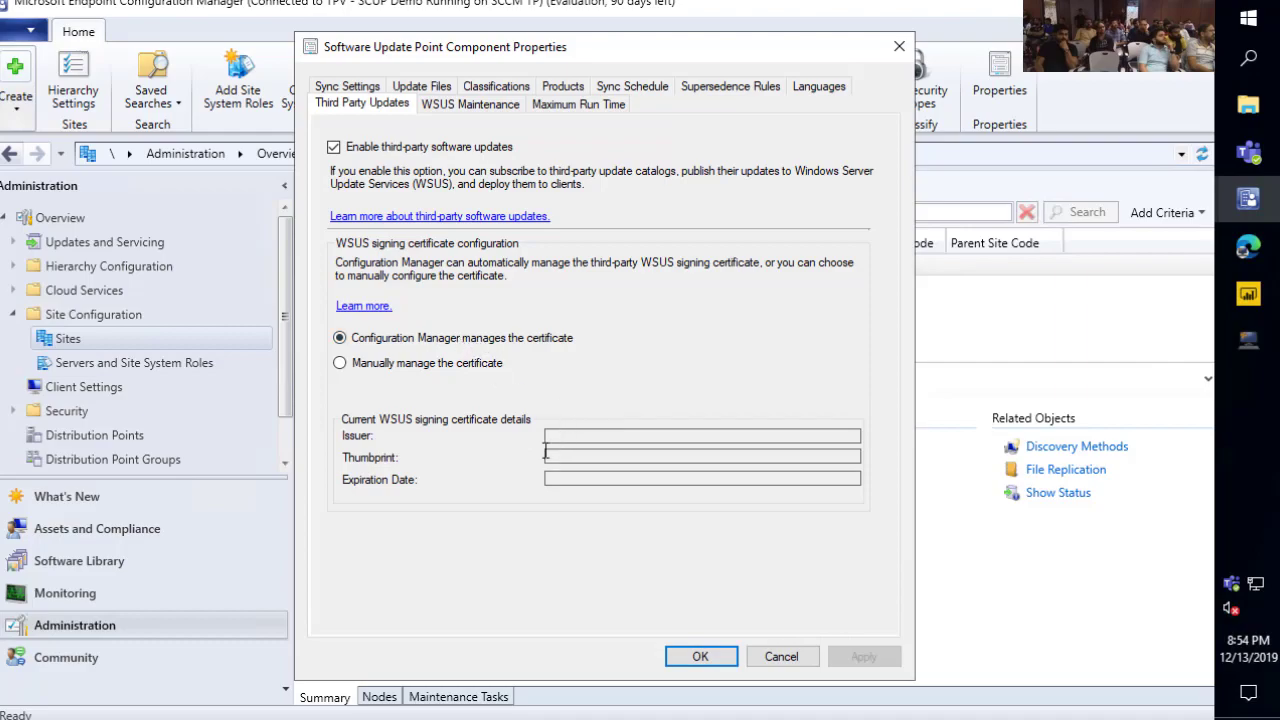
click(701, 657)
In the Software Library, start a synchronization of all software updates and confirm it
click(110, 561)
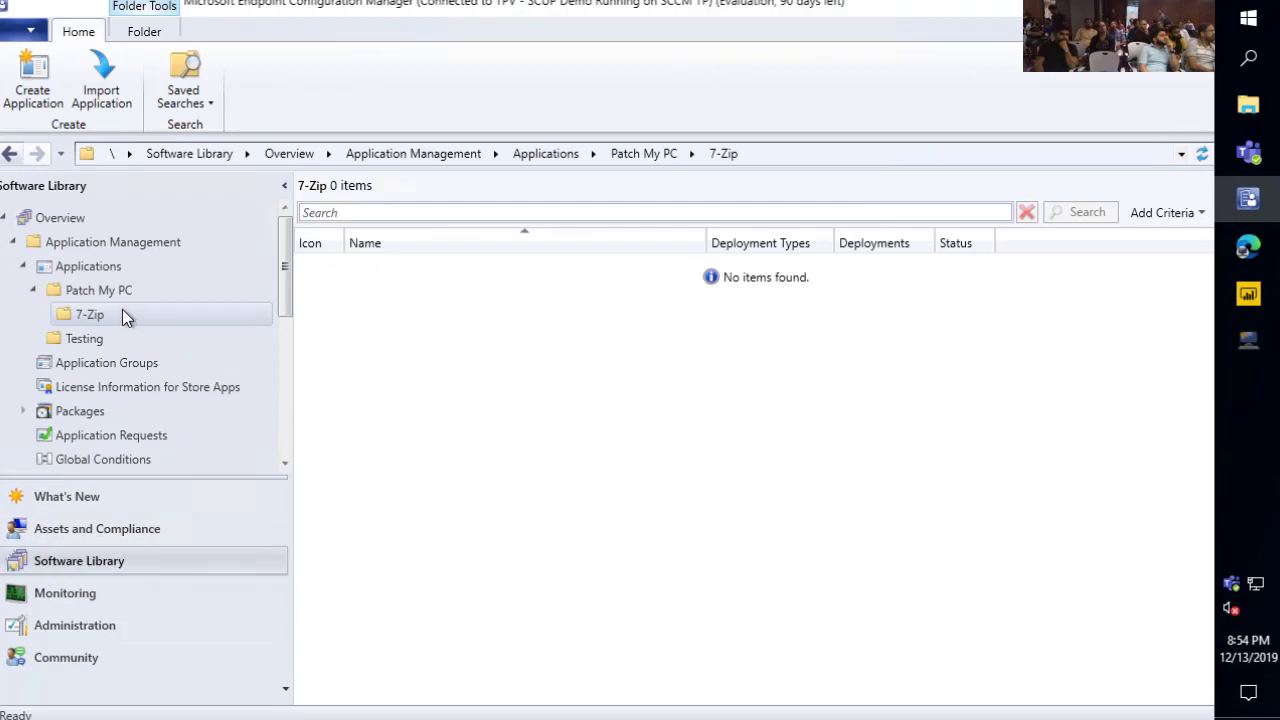
scroll(118, 439, down, 3)
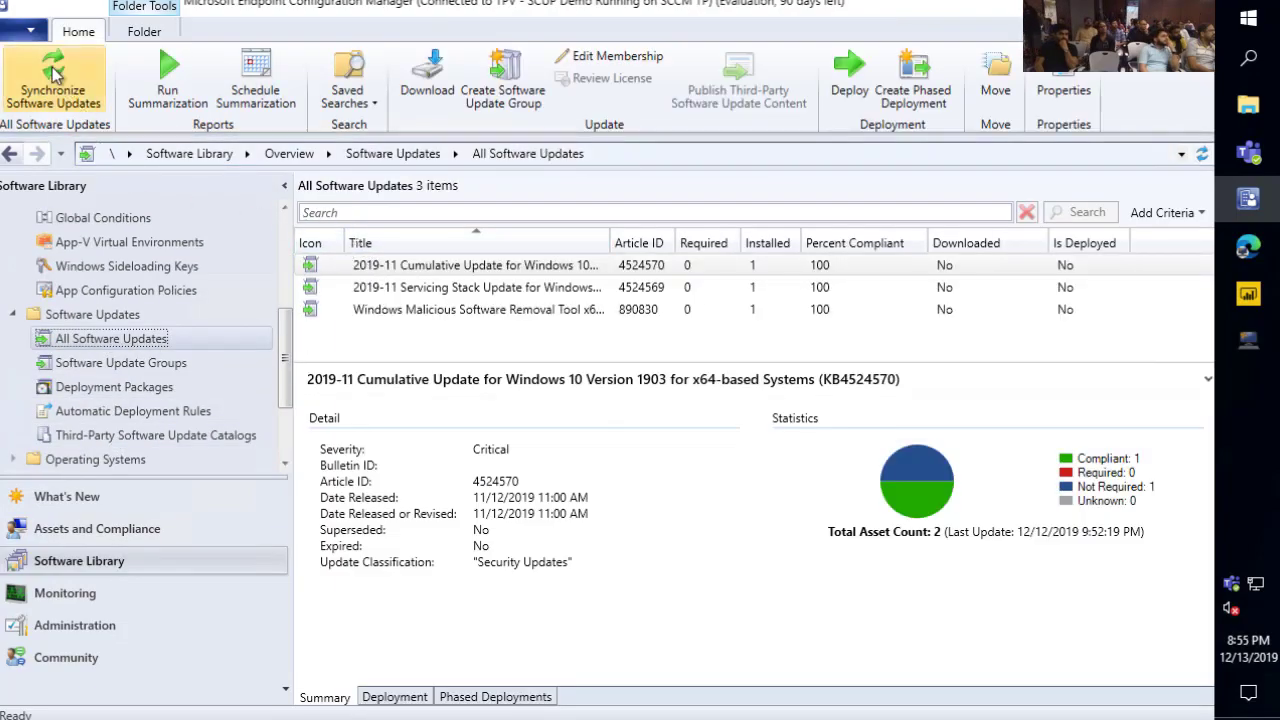
click(54, 72)
click(688, 482)
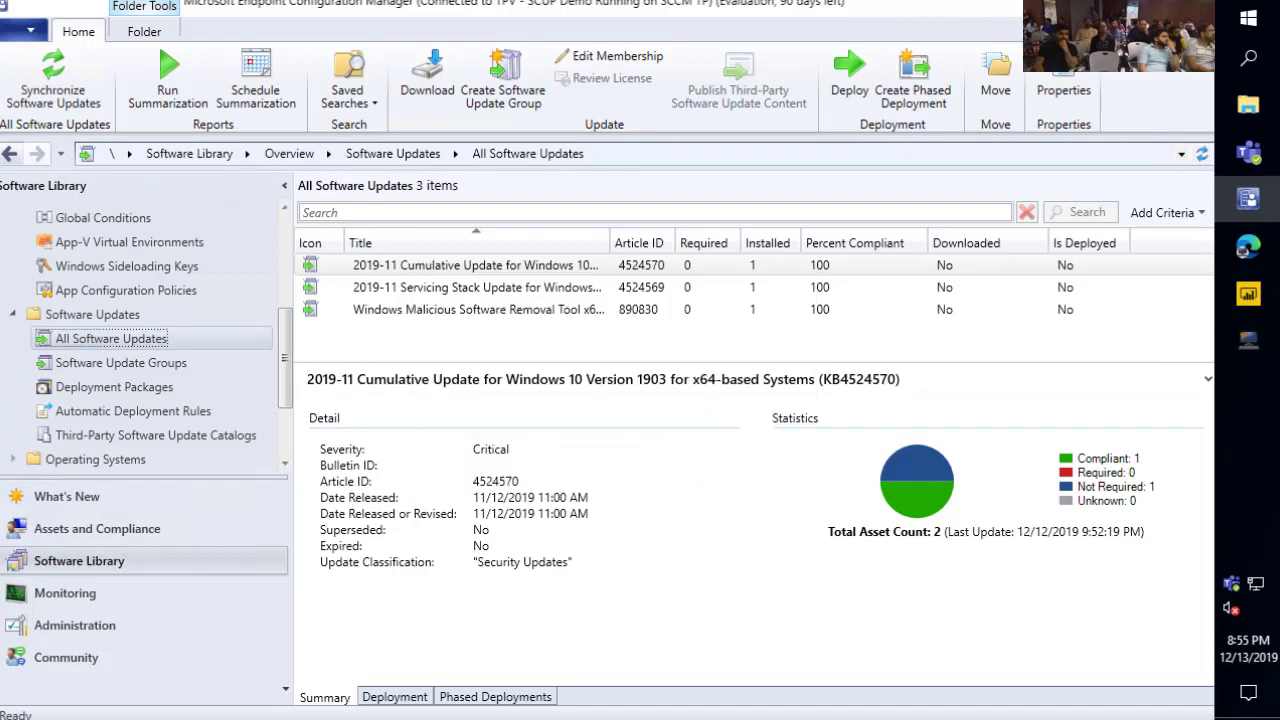
From the Patch My PC Publishing Settings, open wsyncmgr.log and examine the entries about the third-party WSUS signing certificate
click(1250, 343)
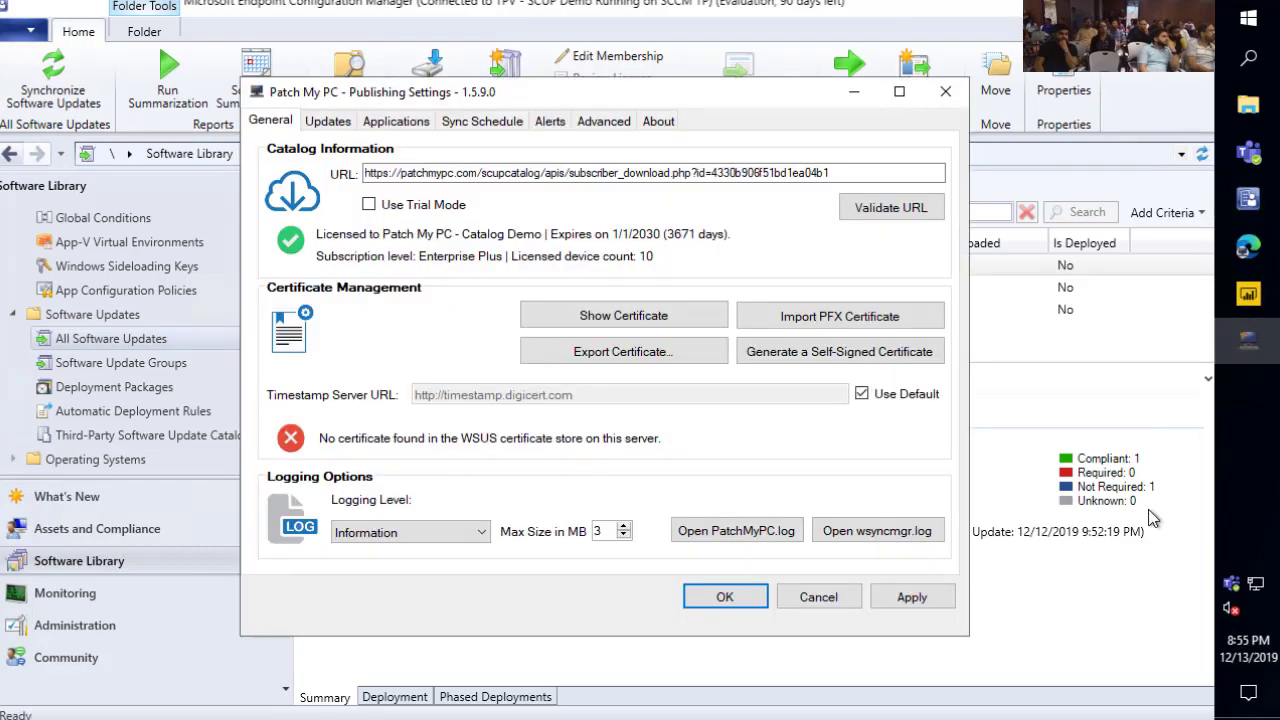
click(908, 533)
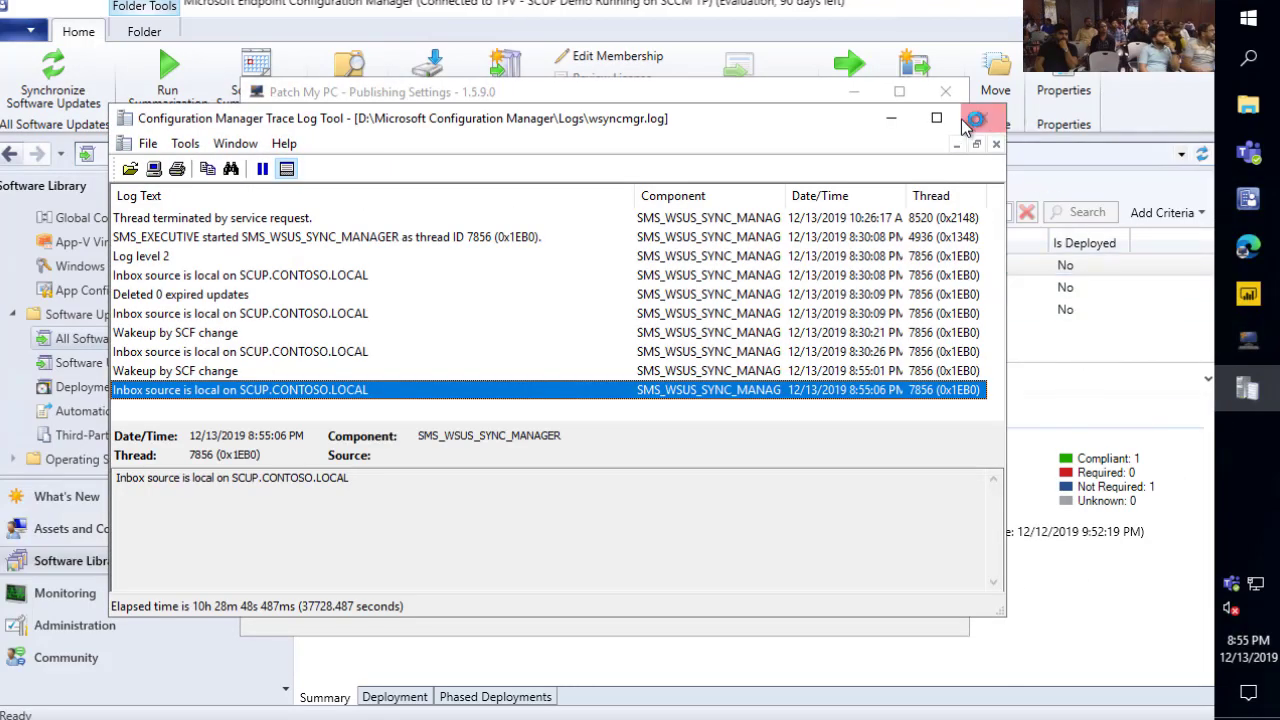
click(945, 120)
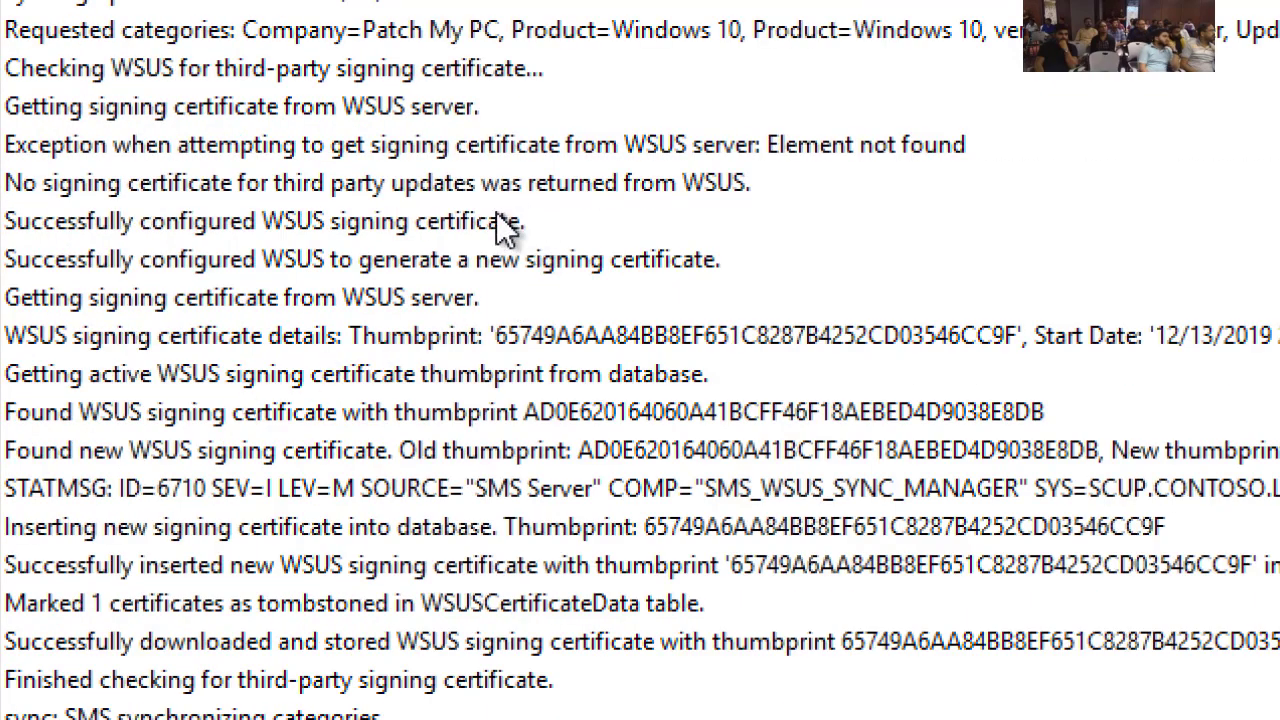
click(425, 259)
click(391, 221)
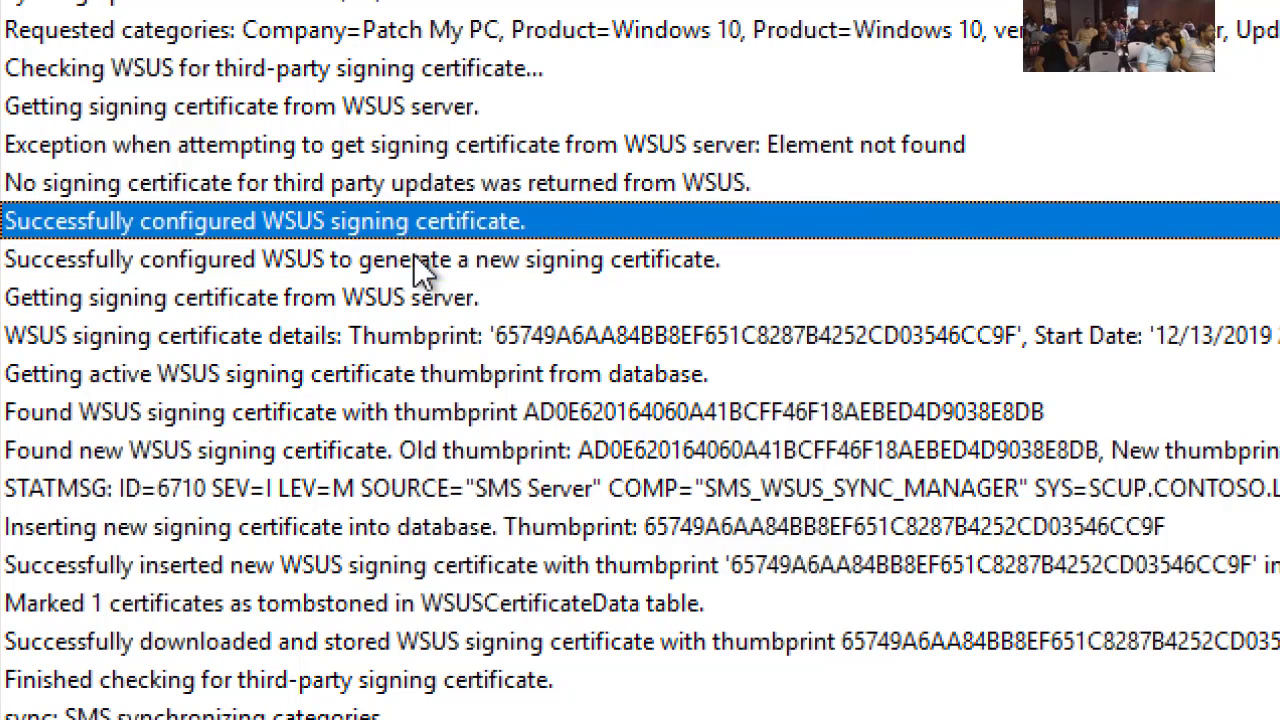
click(419, 336)
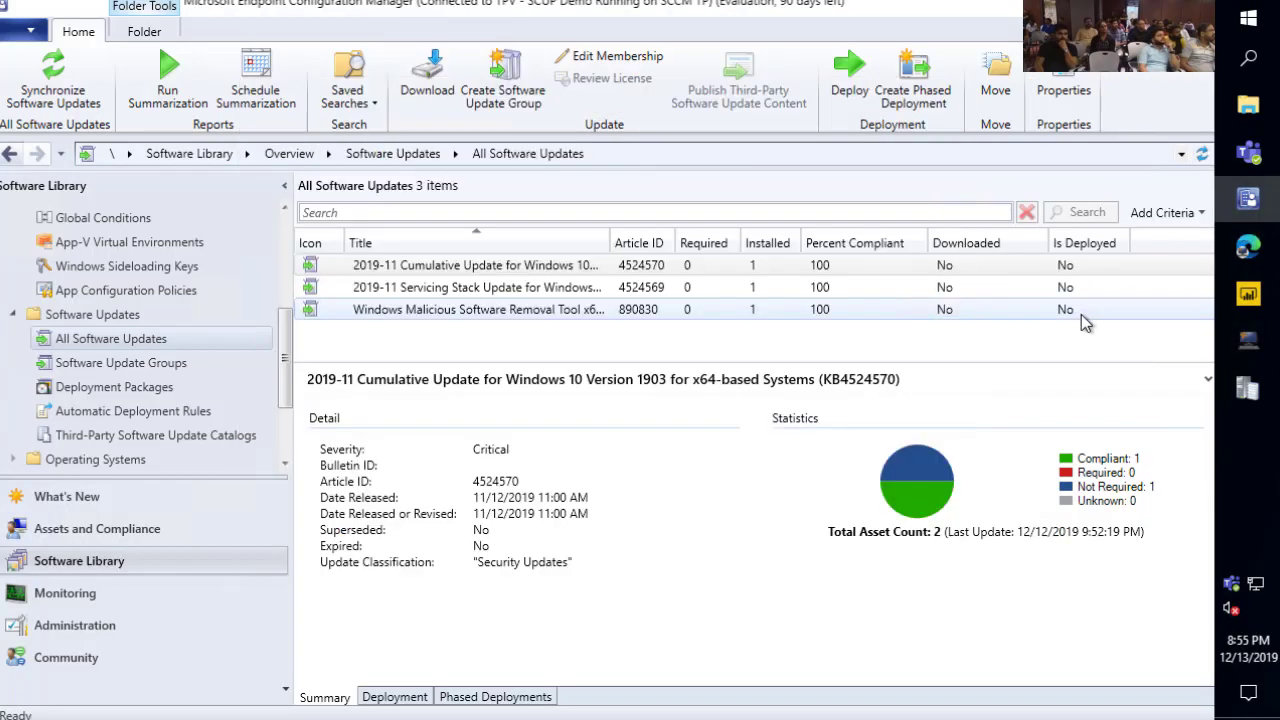
Return to the console and check the current WSUS signing certificate details in the TPV site's Software Update Point component properties
click(1081, 314)
click(99, 630)
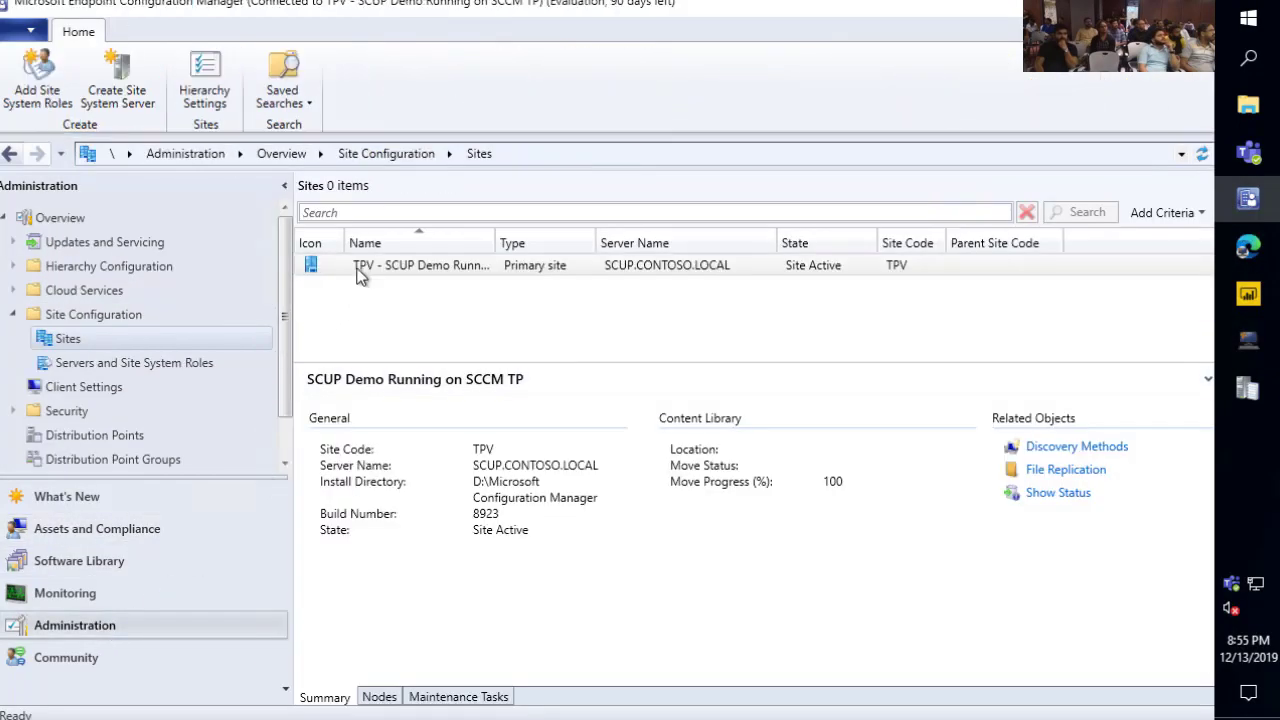
click(390, 265)
right_click(390, 262)
mouse_move(329, 523)
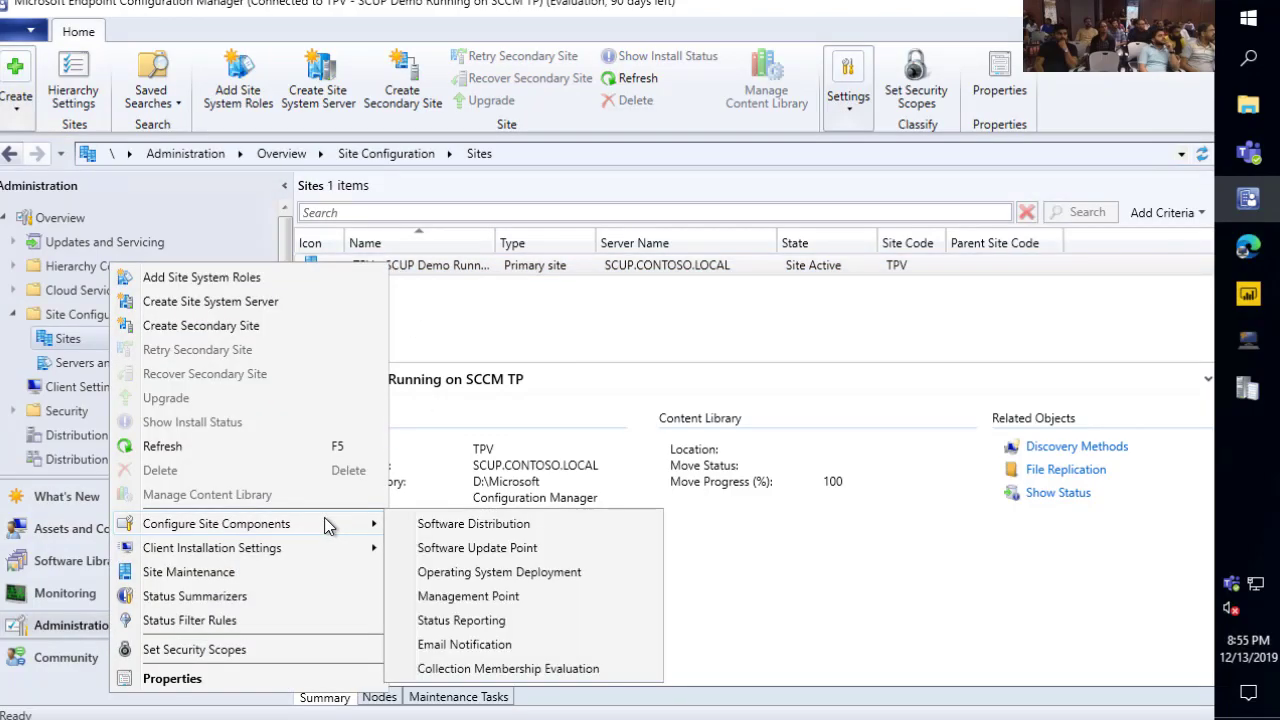
click(489, 546)
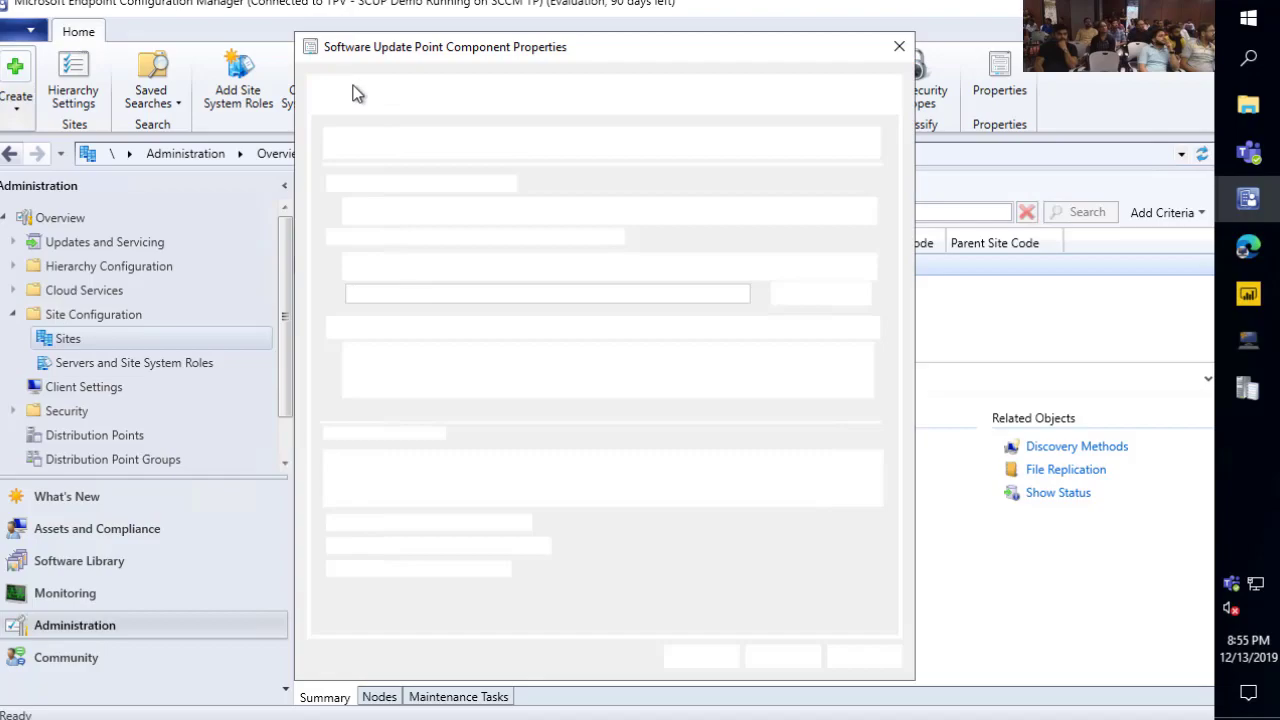
click(356, 89)
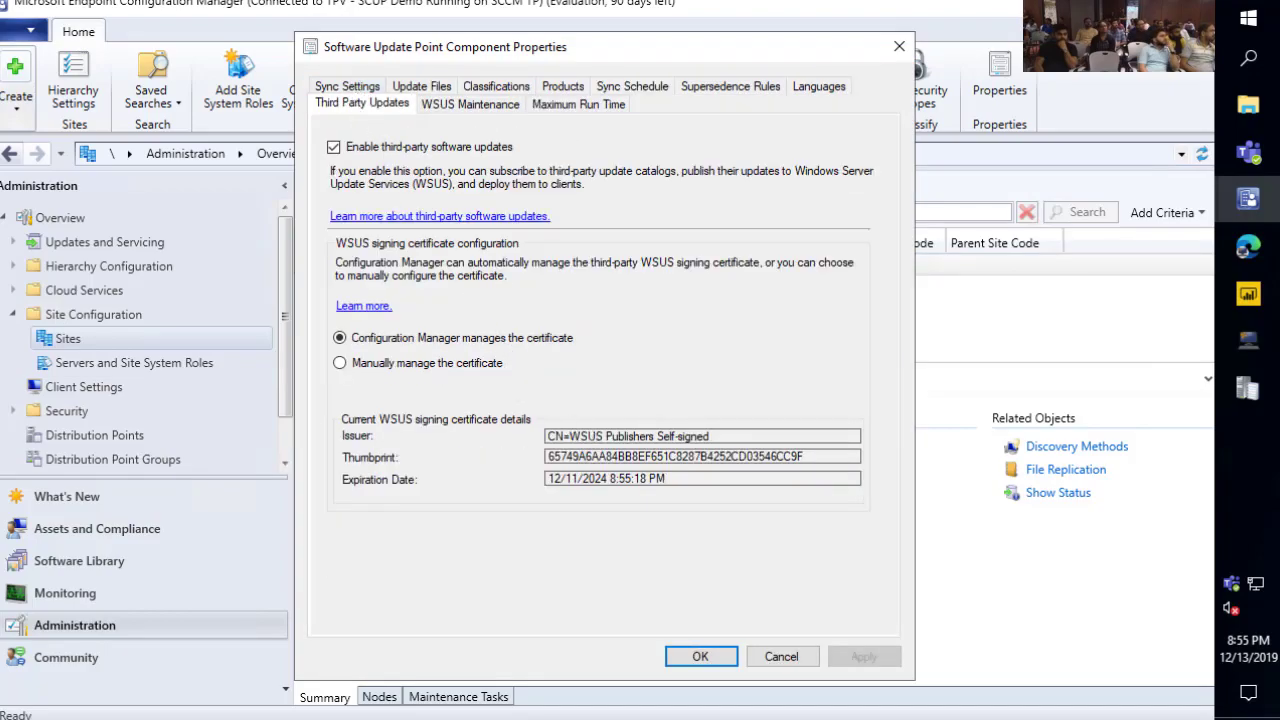
drag(322, 320, 871, 507)
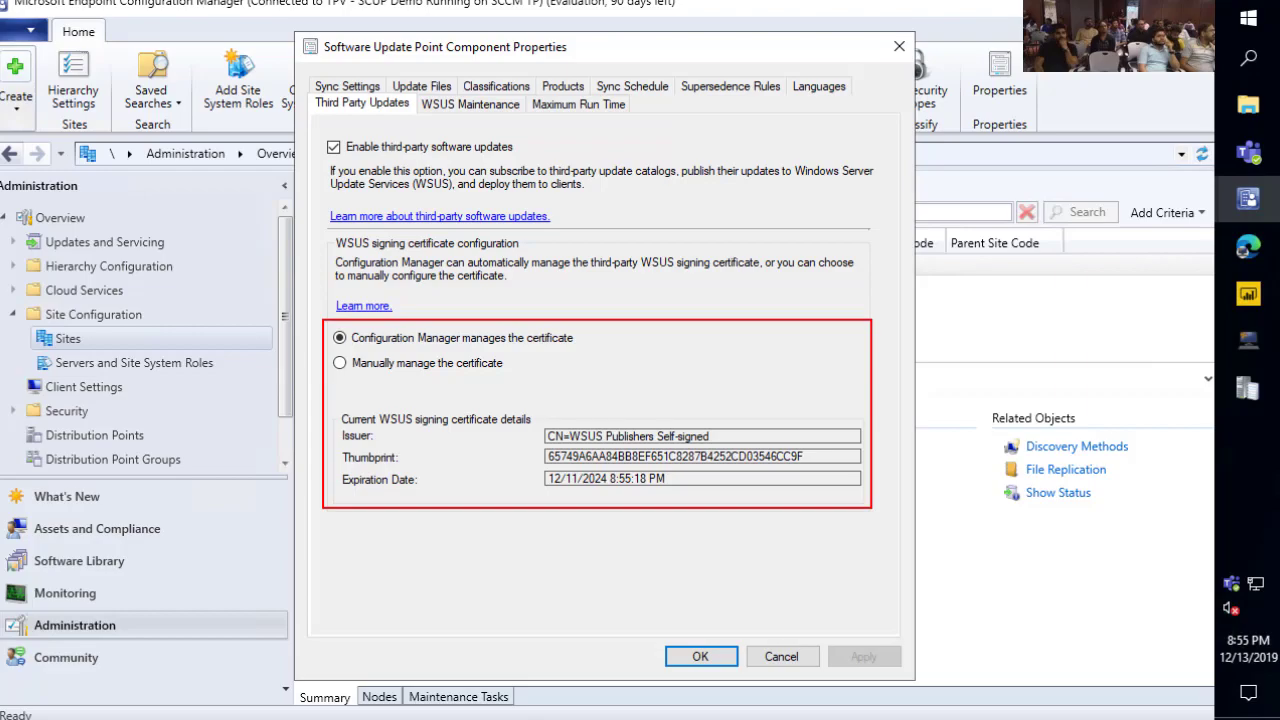
key(Escape)
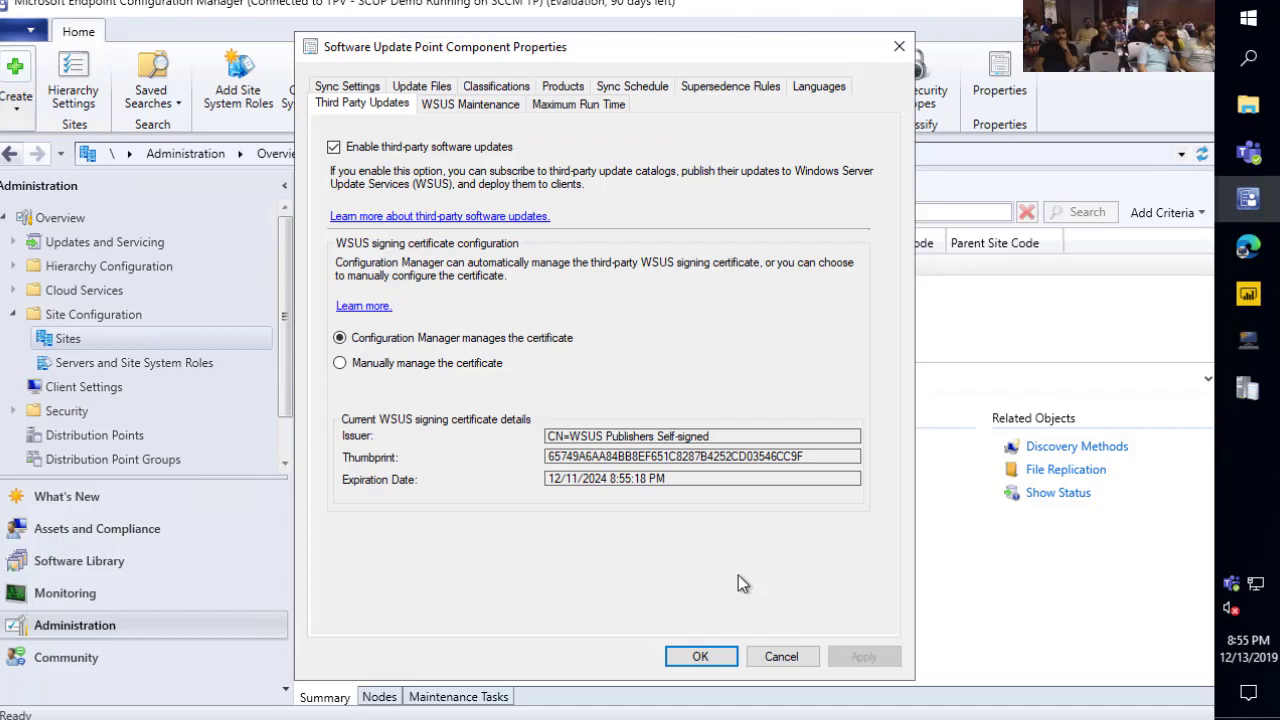
Close the component properties unchanged and check the third-party software updates option in the Default Client Settings for Software Updates, leaving it as is
click(789, 658)
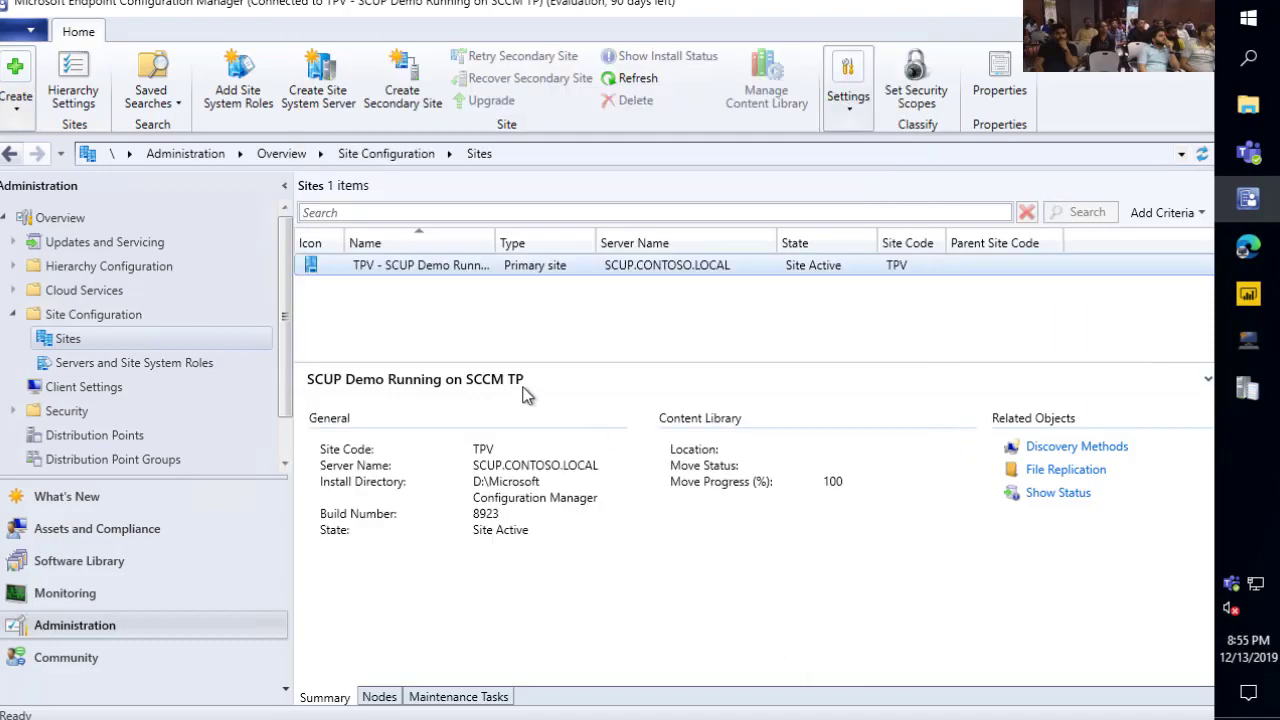
click(110, 390)
click(387, 267)
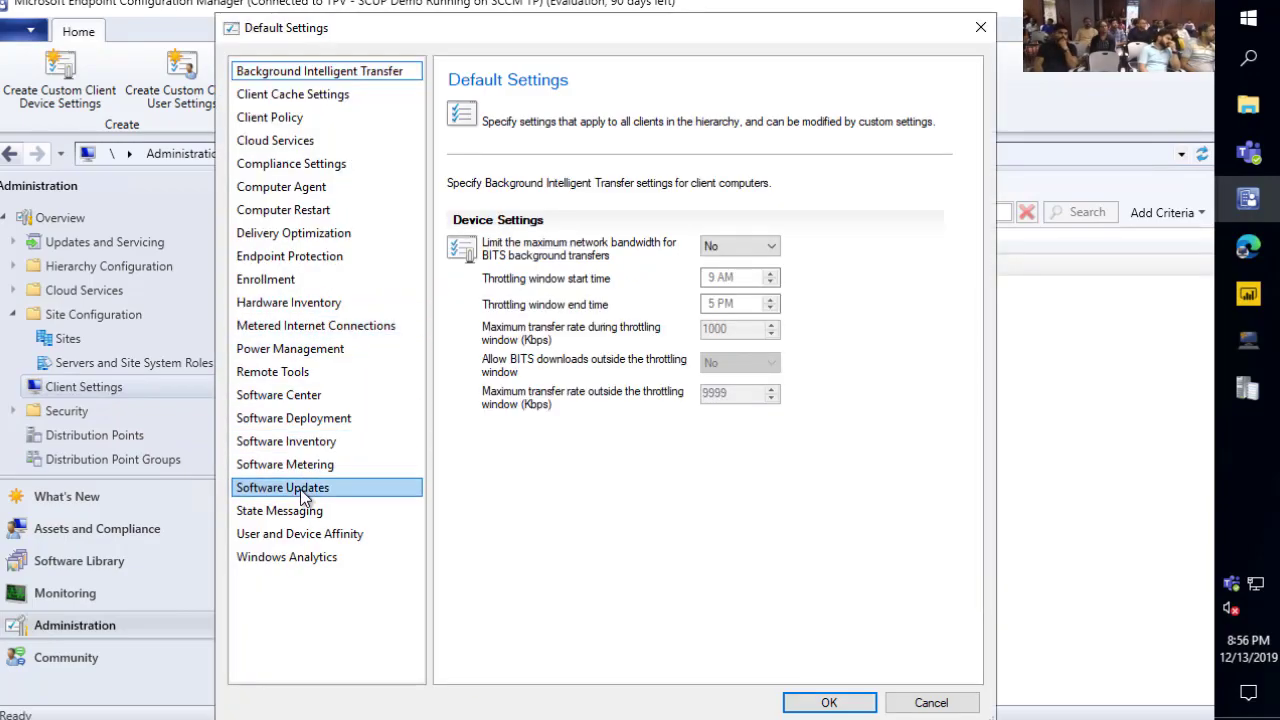
click(302, 489)
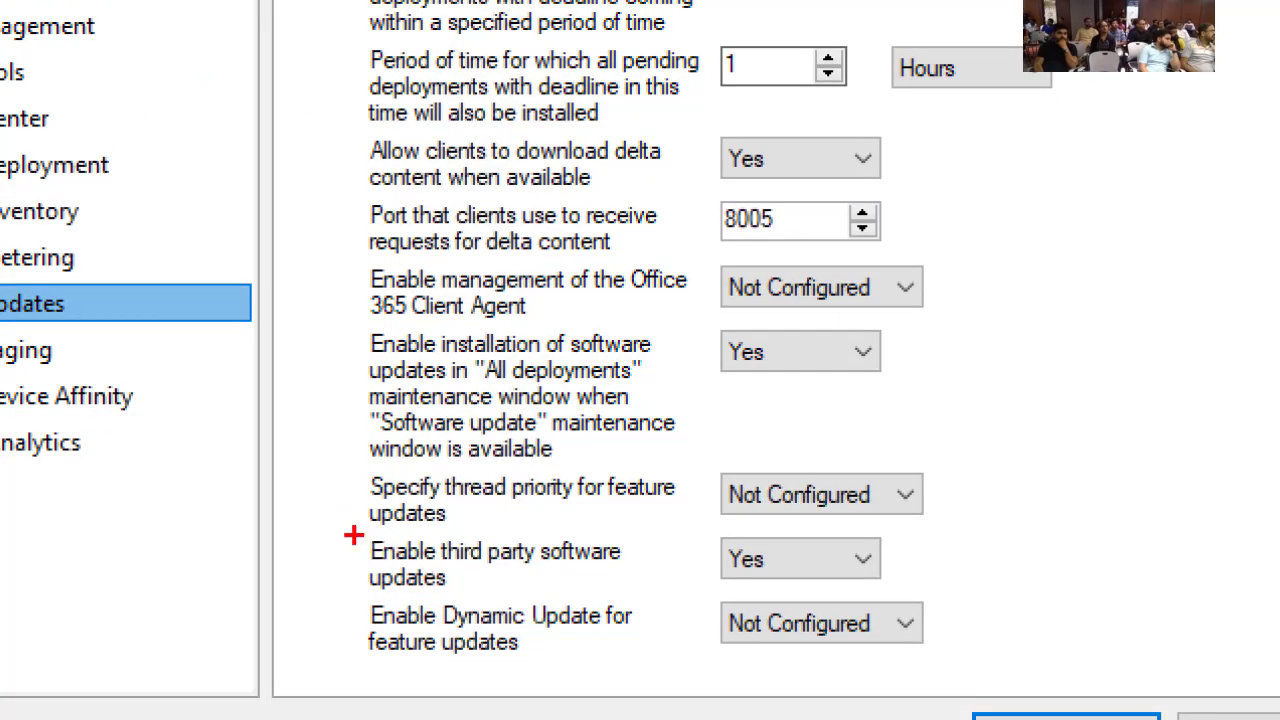
mouse_move(346, 530)
mouse_down()
mouse_move(530, 536)
mouse_move(931, 597)
mouse_up()
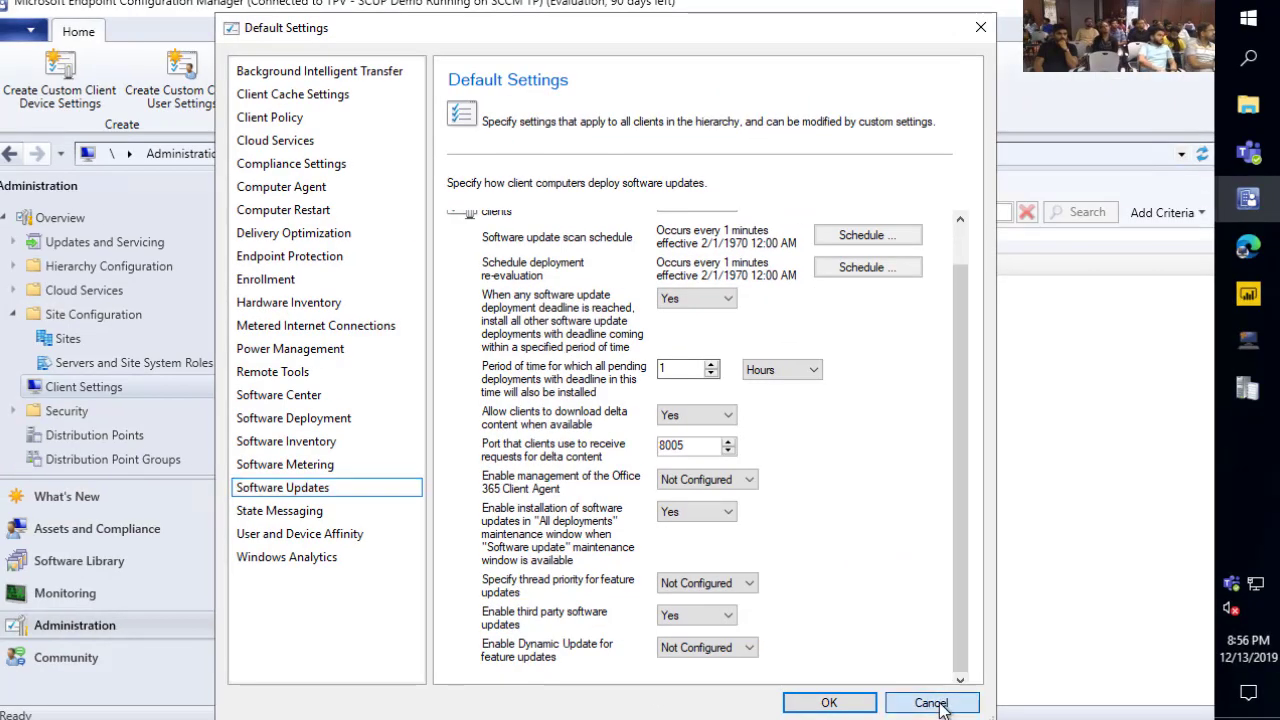
click(929, 699)
Quit the Patch My PC Publishing Settings without saving and relaunch the Patch My PC Publishing Service to refresh its certificate status
click(1248, 340)
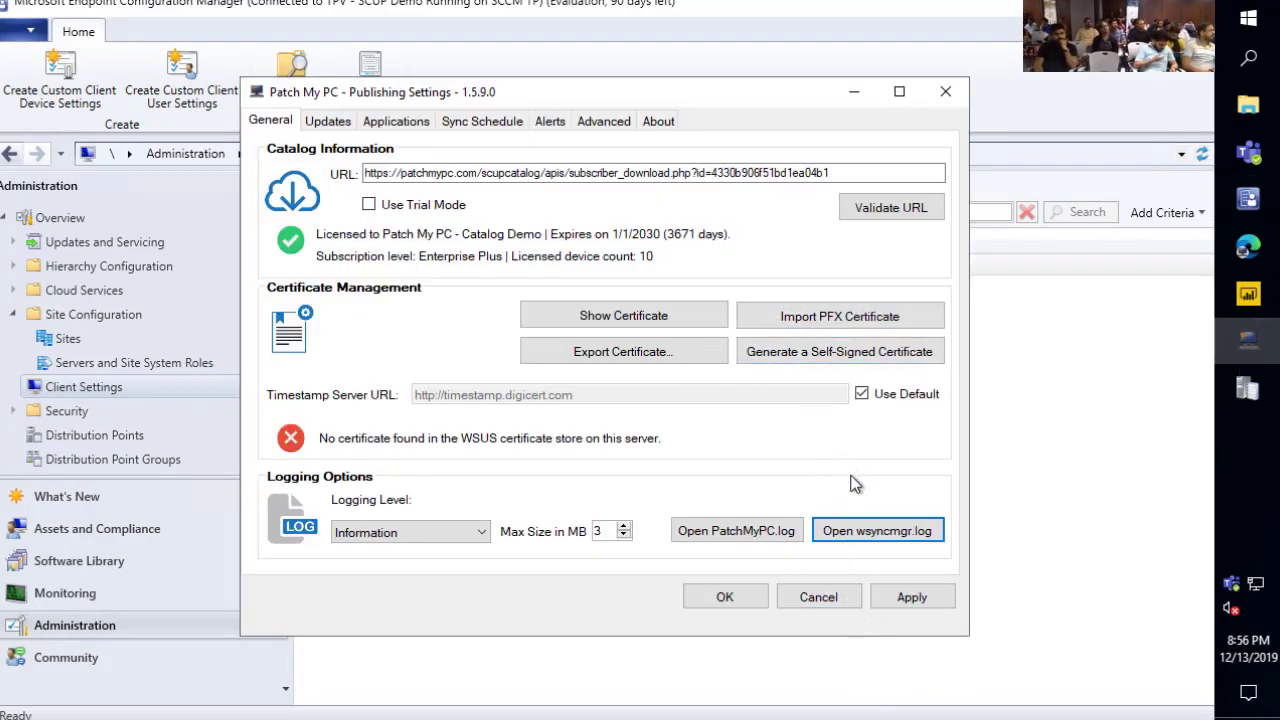
click(820, 596)
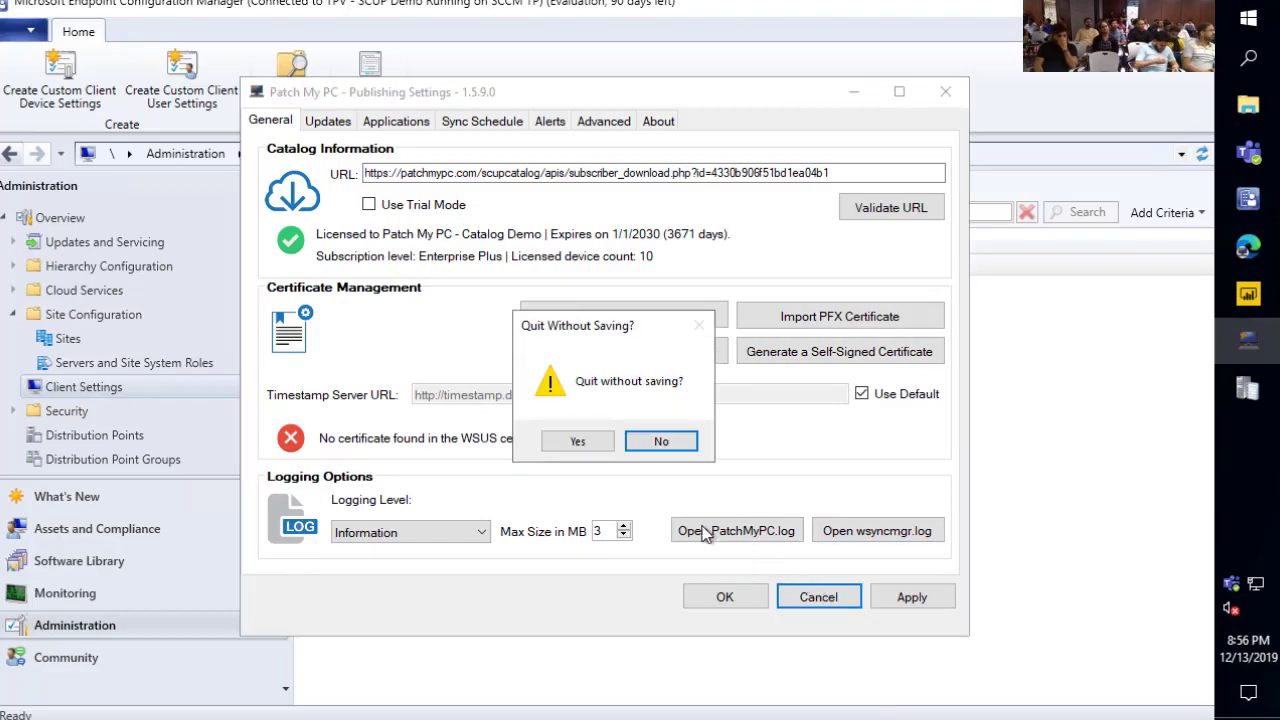
click(586, 446)
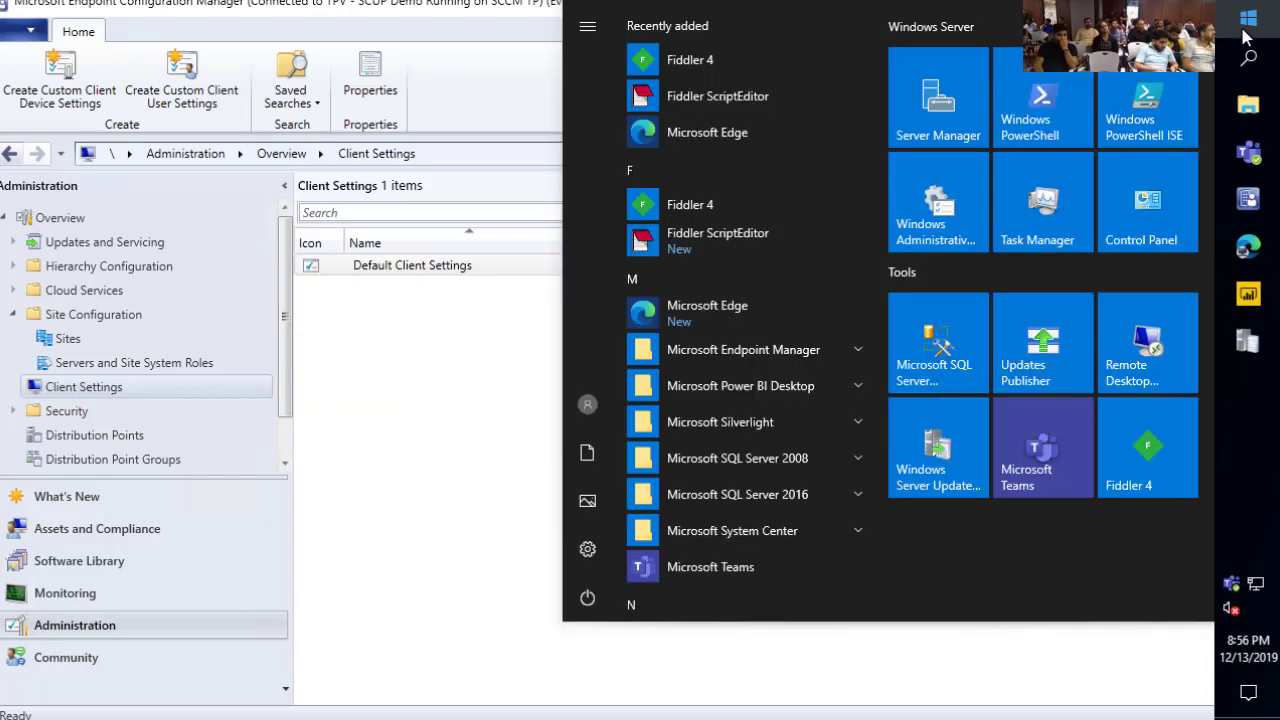
click(1247, 20)
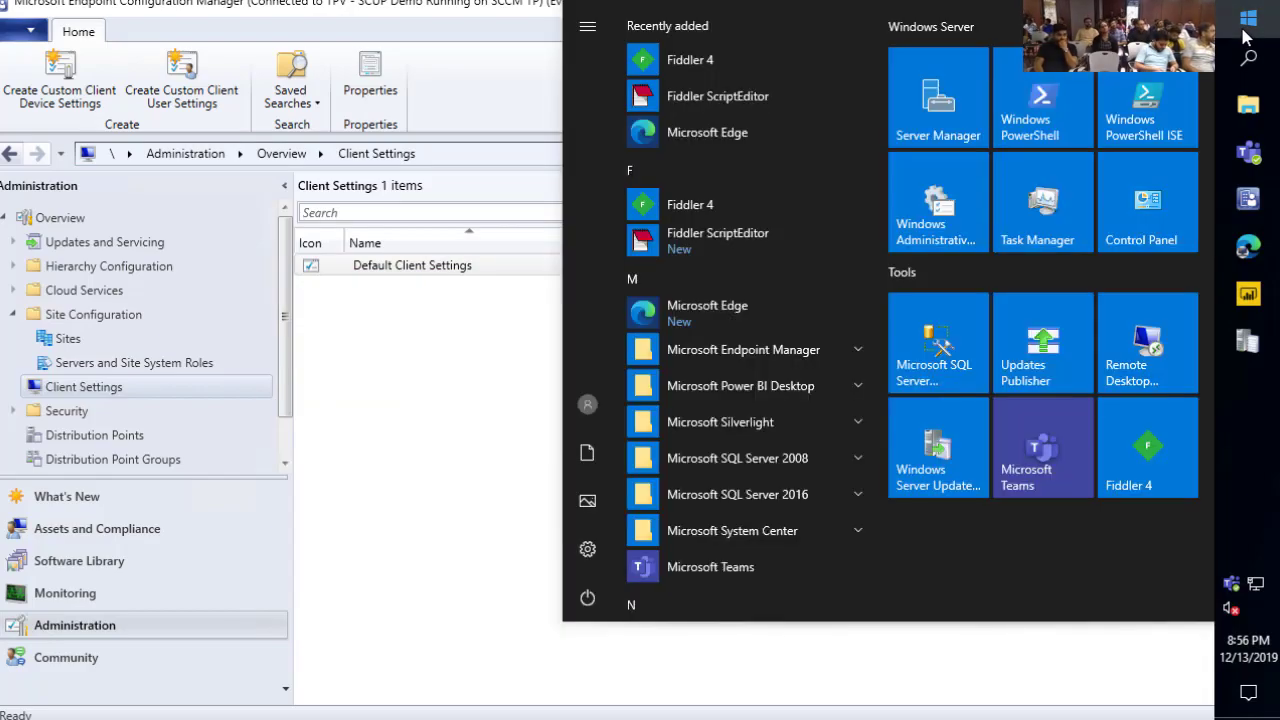
text(patch)
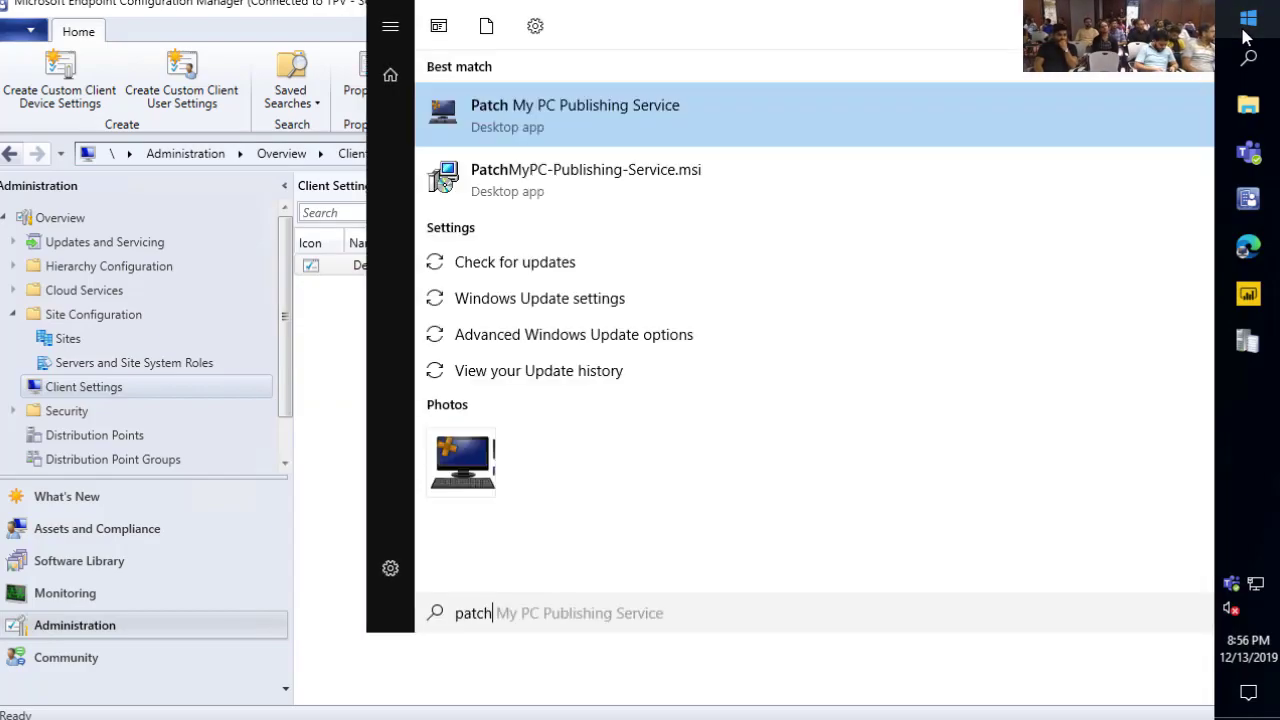
key(Return)
key(Left)
key(Return)
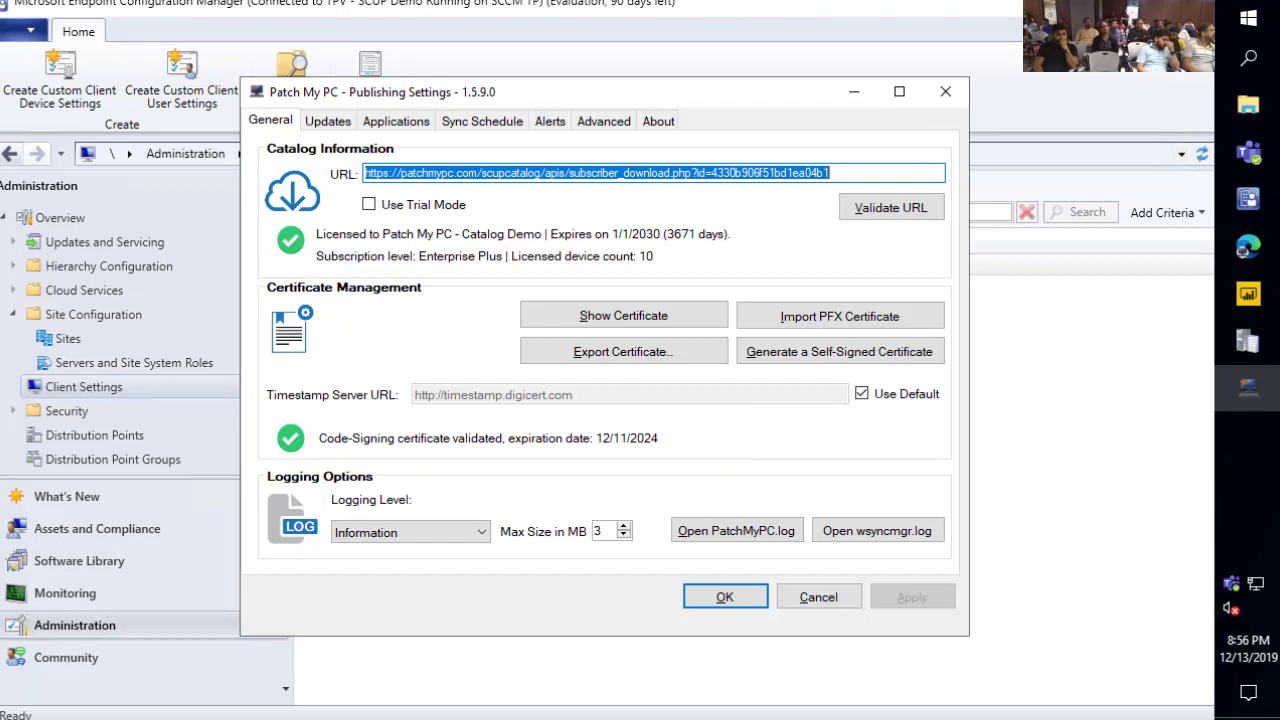
Review the product lists available for updates and for applications in the Publishing Settings, then return to the updates list
click(349, 122)
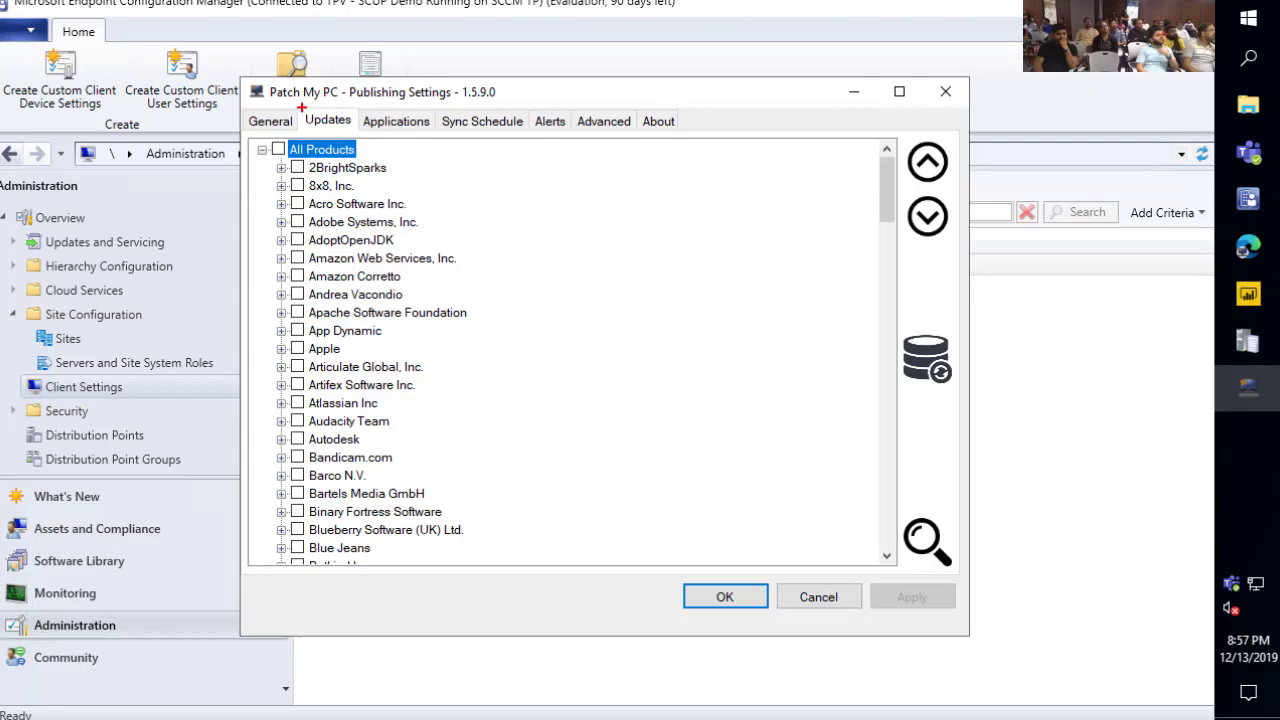
drag(297, 110, 432, 132)
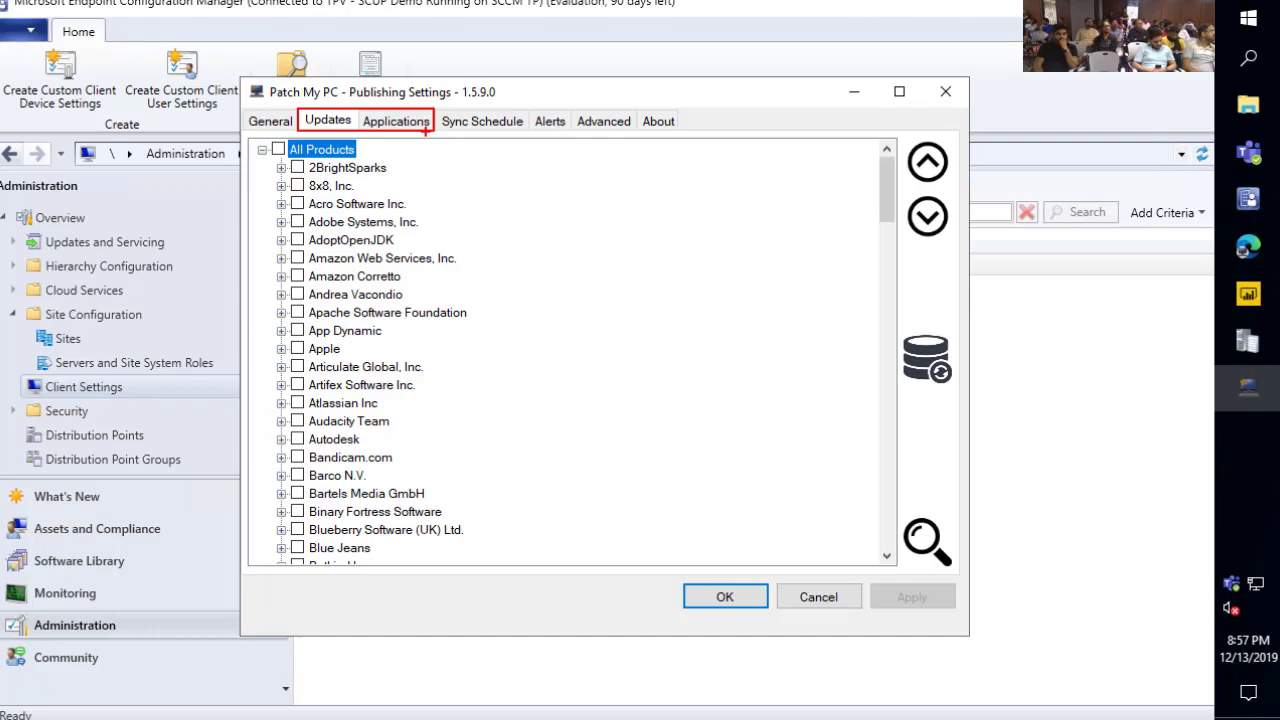
key(Escape)
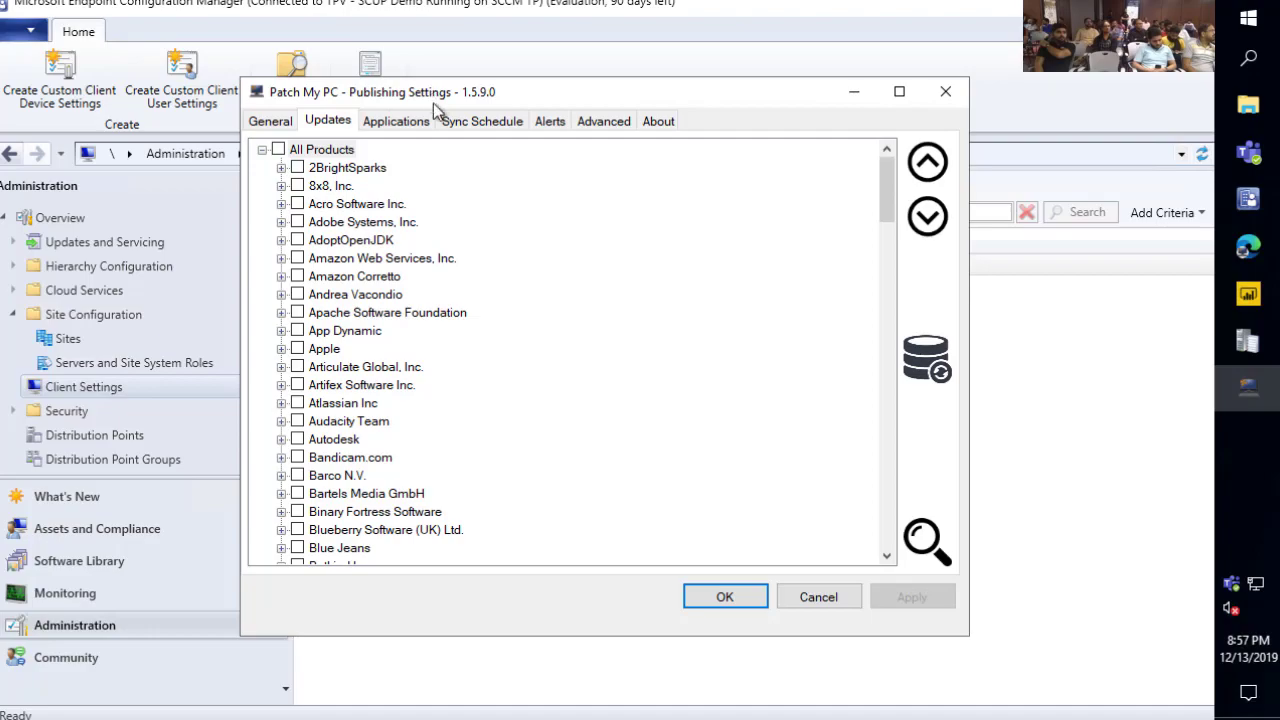
drag(433, 103, 548, 158)
click(522, 176)
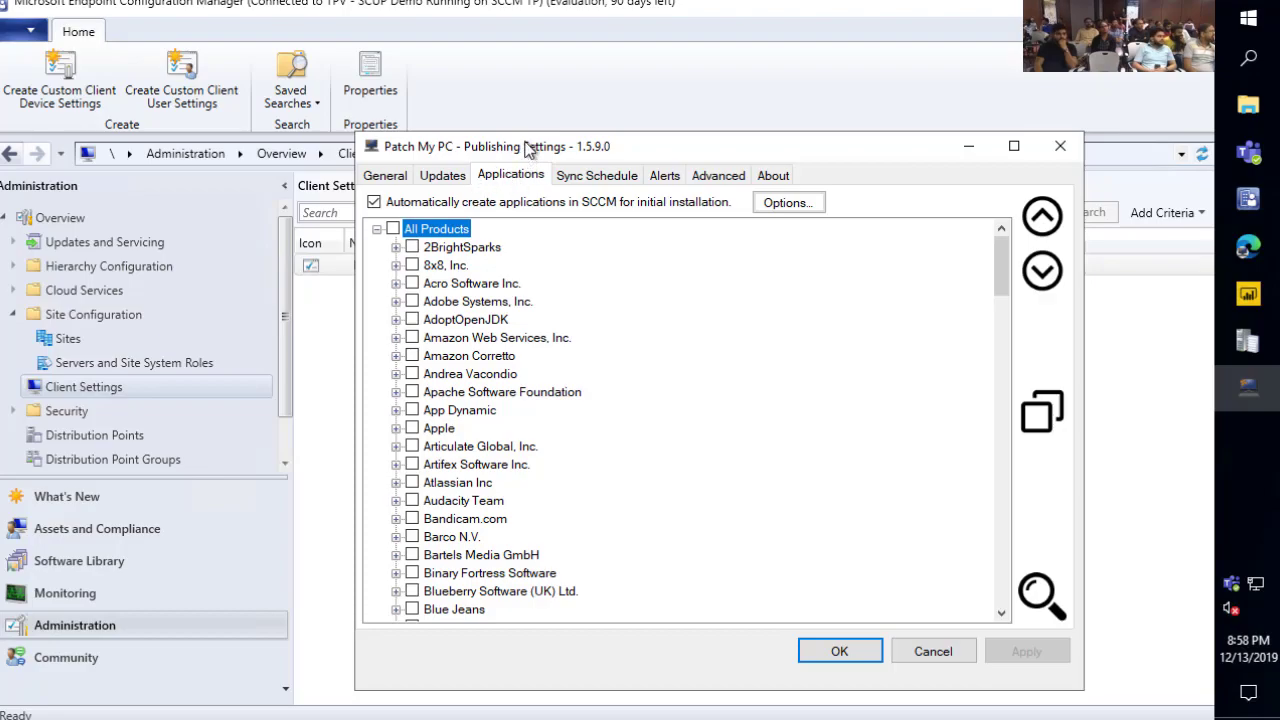
drag(529, 151, 547, 105)
click(460, 130)
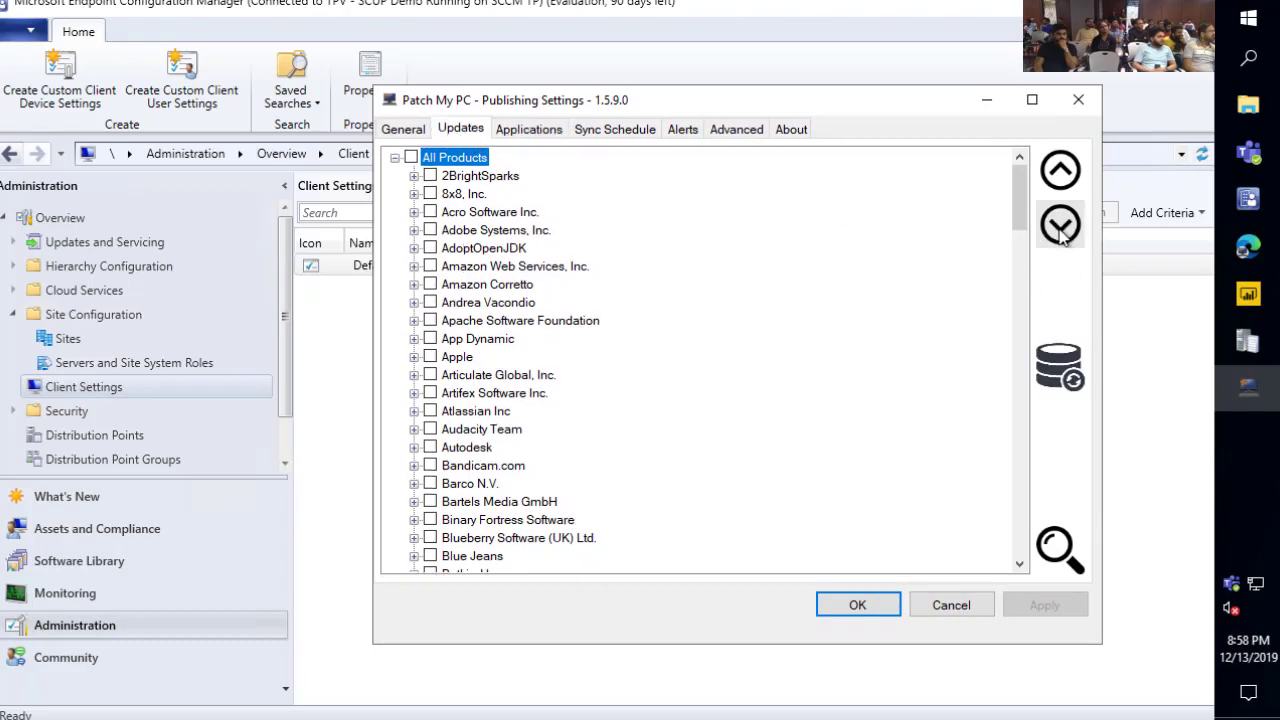
Switch to Edge, browse Patch My PC's supported products page and expand 7-Zip to examine its supported versions
click(1248, 250)
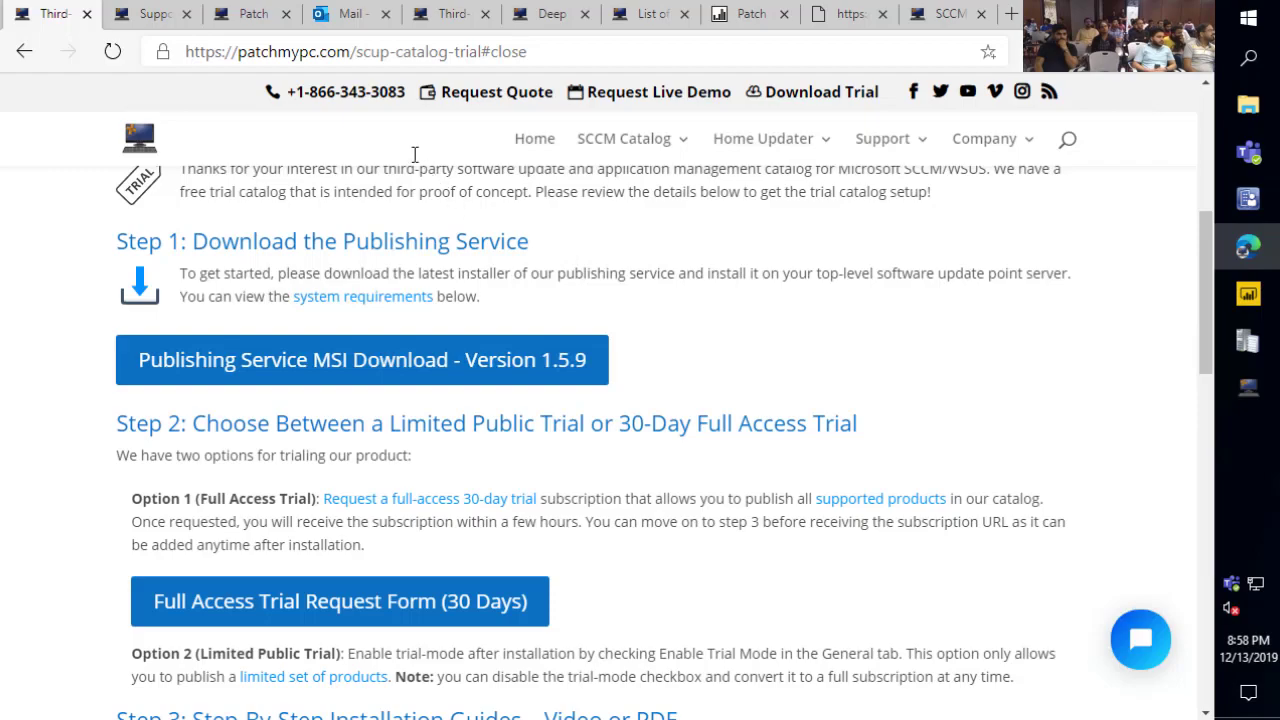
click(155, 15)
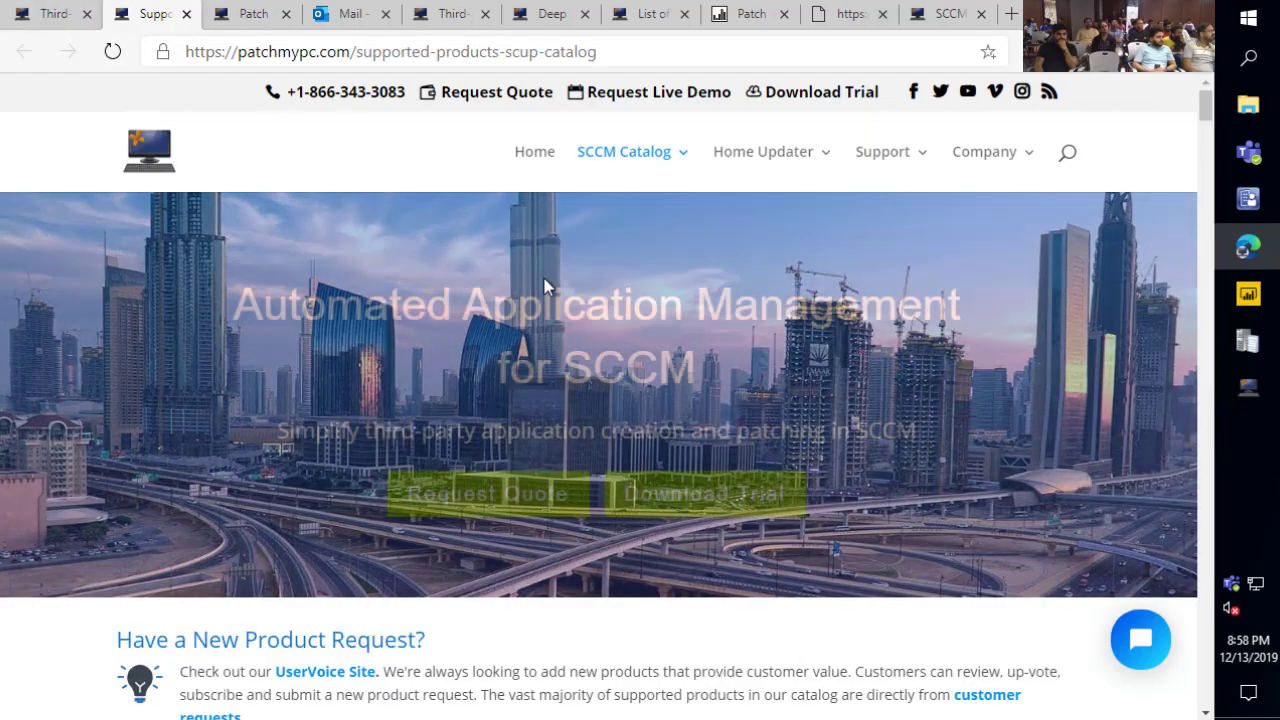
scroll(574, 280, down, 4)
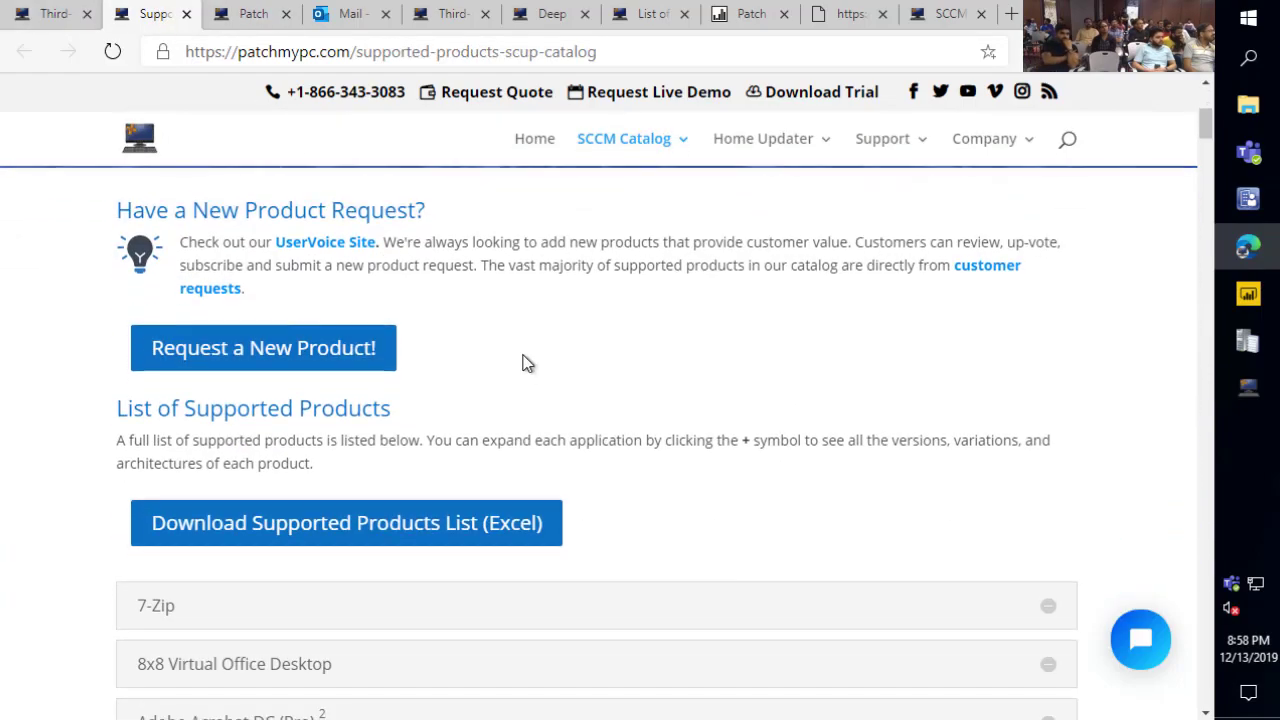
scroll(320, 314, down, 2)
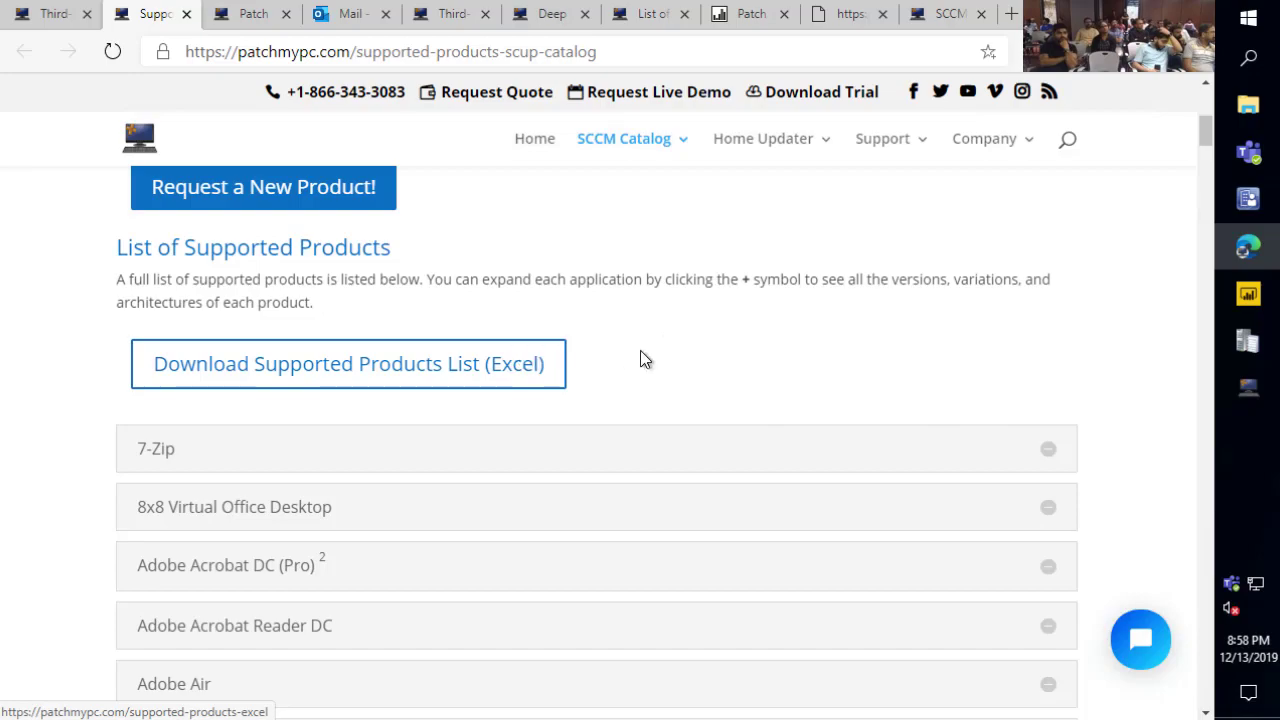
mouse_move(1206, 140)
mouse_down()
mouse_move(1195, 560)
mouse_move(1183, 254)
mouse_move(1203, 140)
mouse_up()
right_click(178, 246)
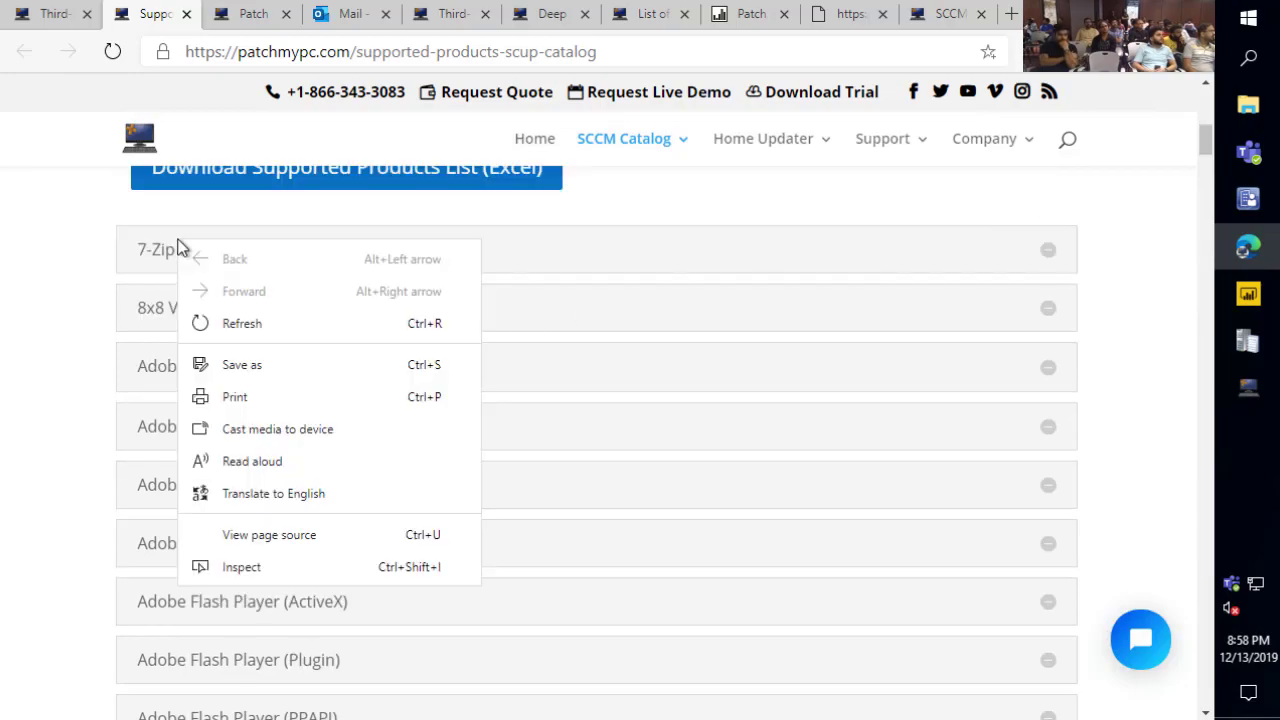
click(157, 254)
click(151, 254)
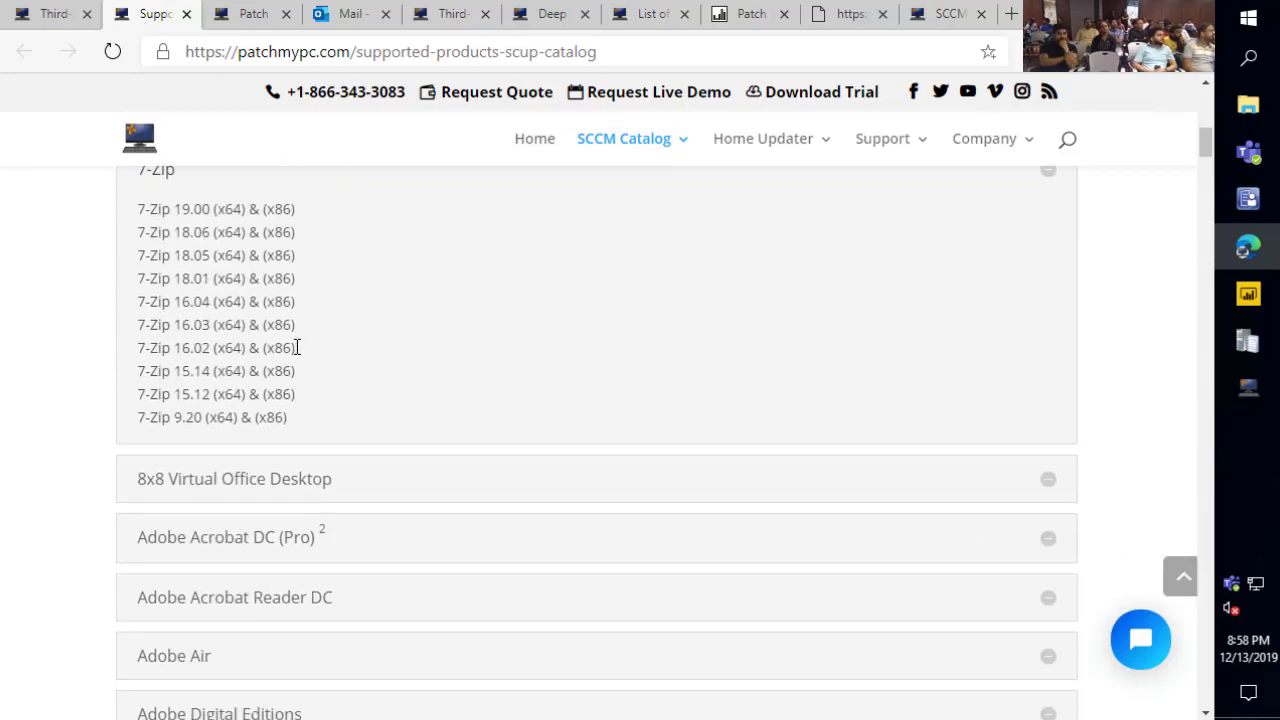
scroll(295, 347, up, 5)
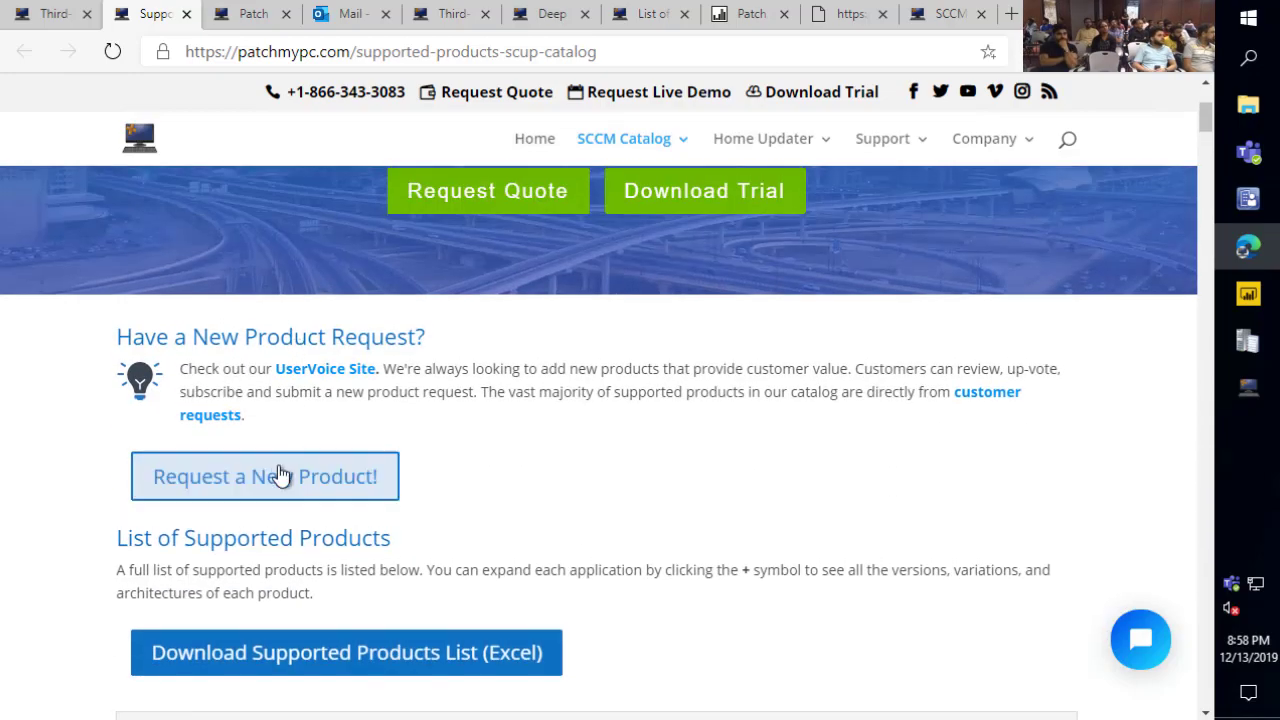
On the Patch My PC ideas site, filter ideas by Application Request, sort them by Popular and browse the requests
click(240, 22)
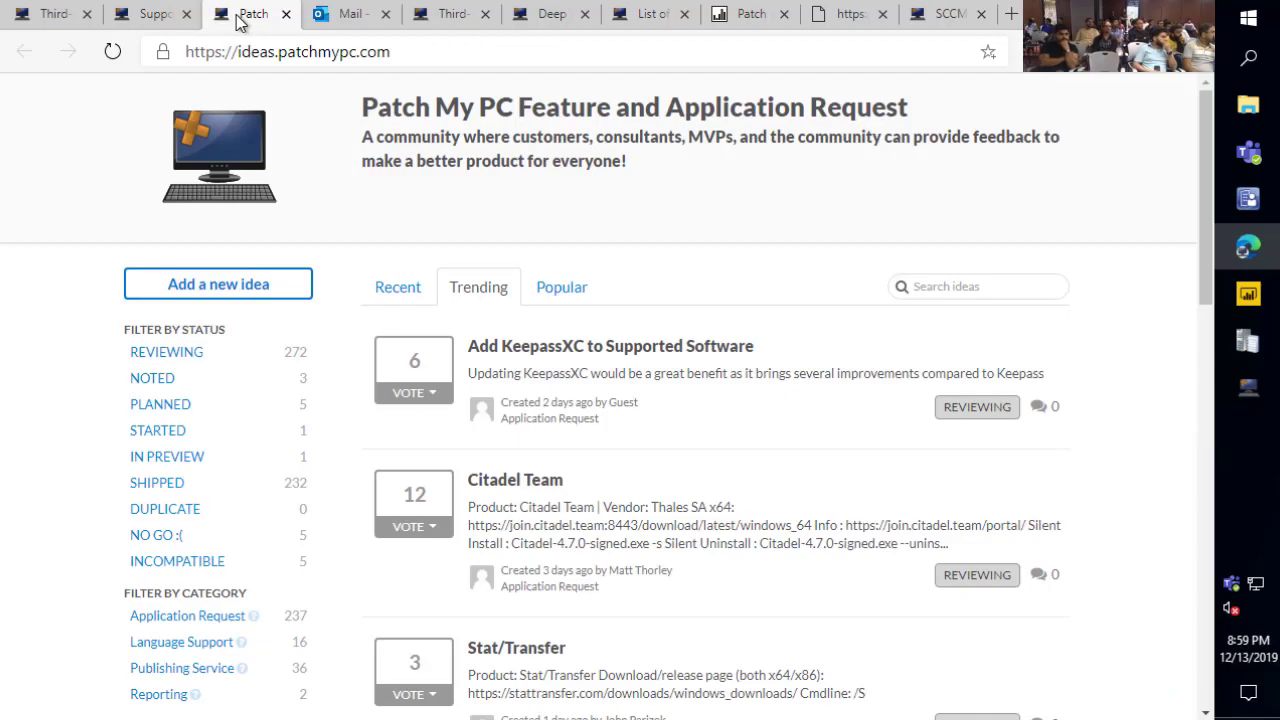
click(195, 617)
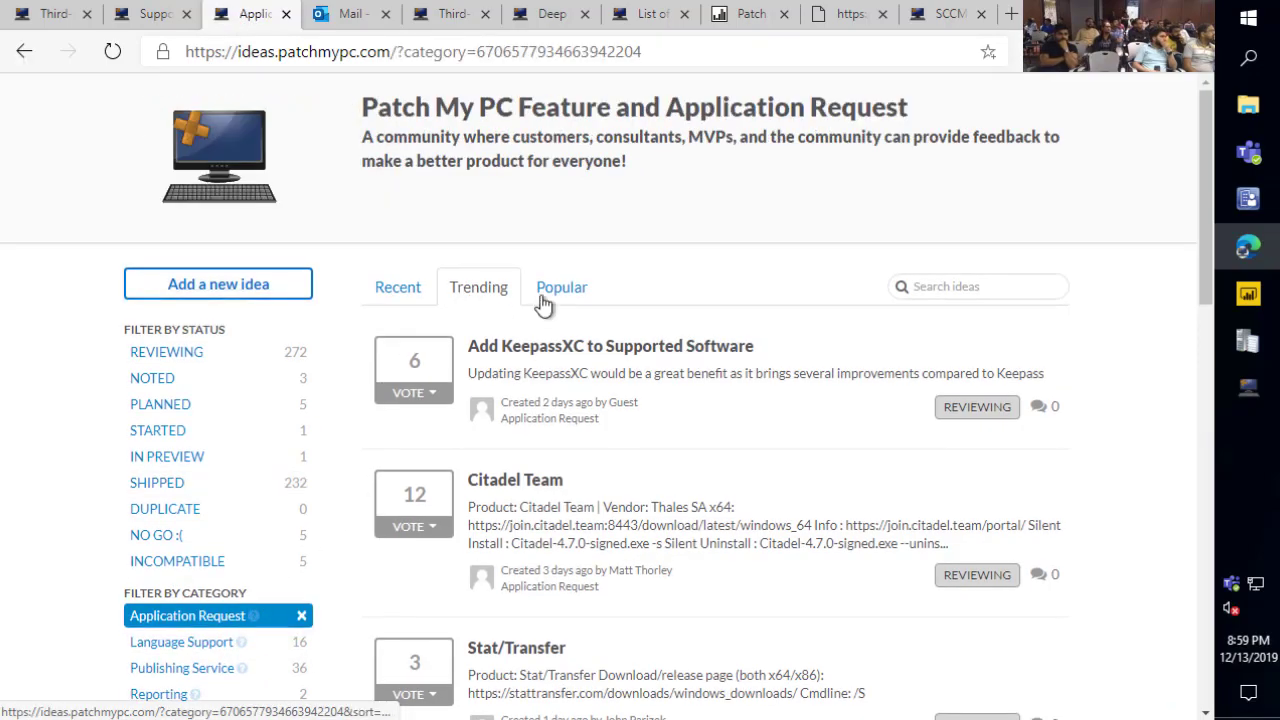
click(561, 295)
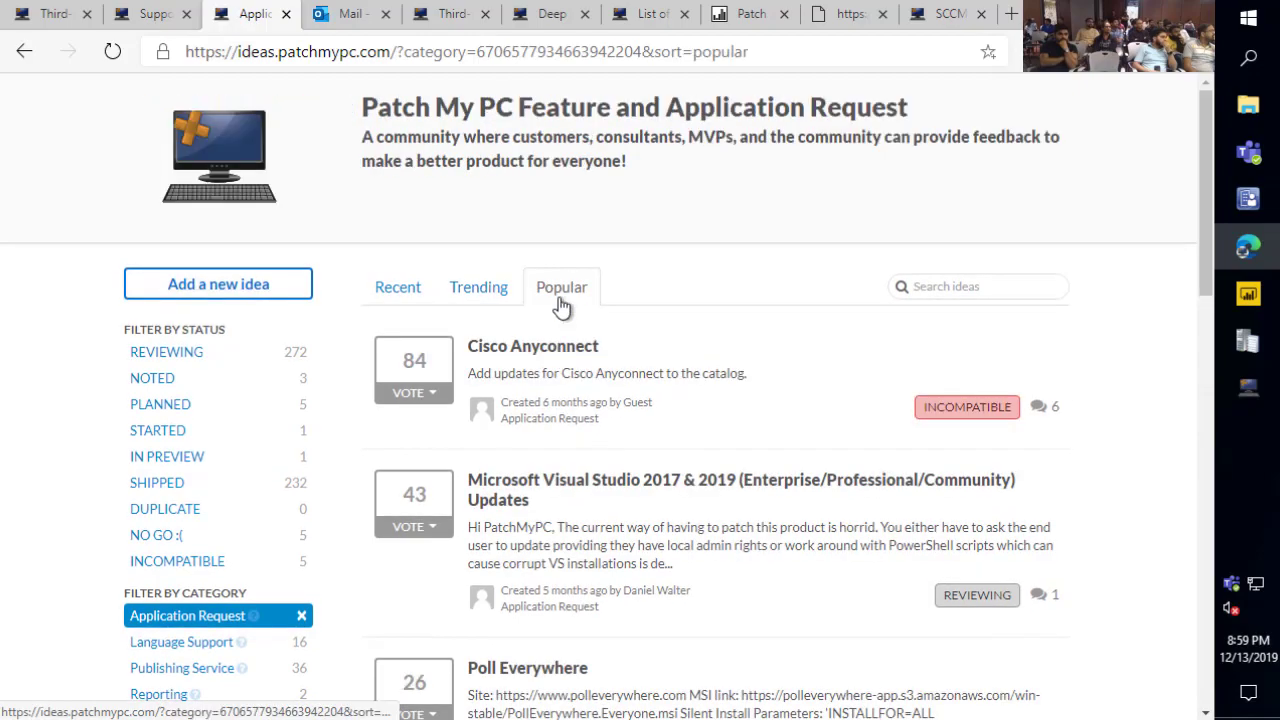
scroll(545, 307, down, 2)
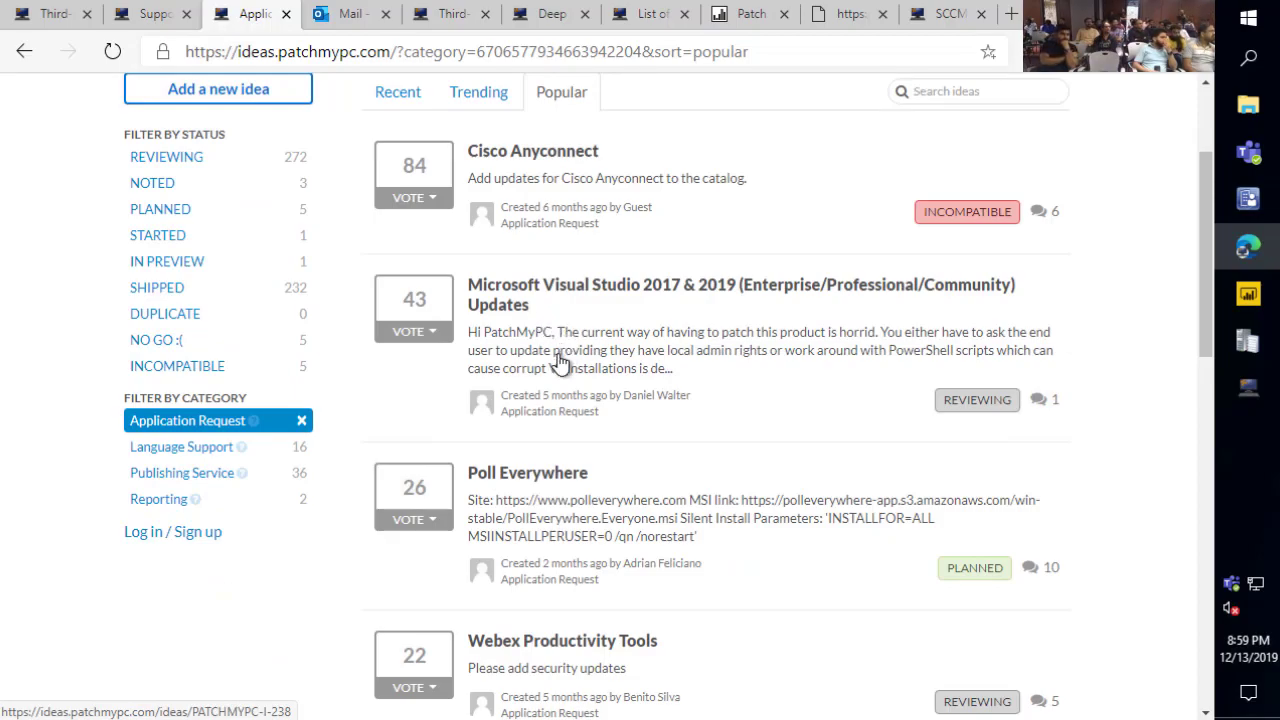
scroll(502, 422, down, 4)
scroll(502, 422, down, 6)
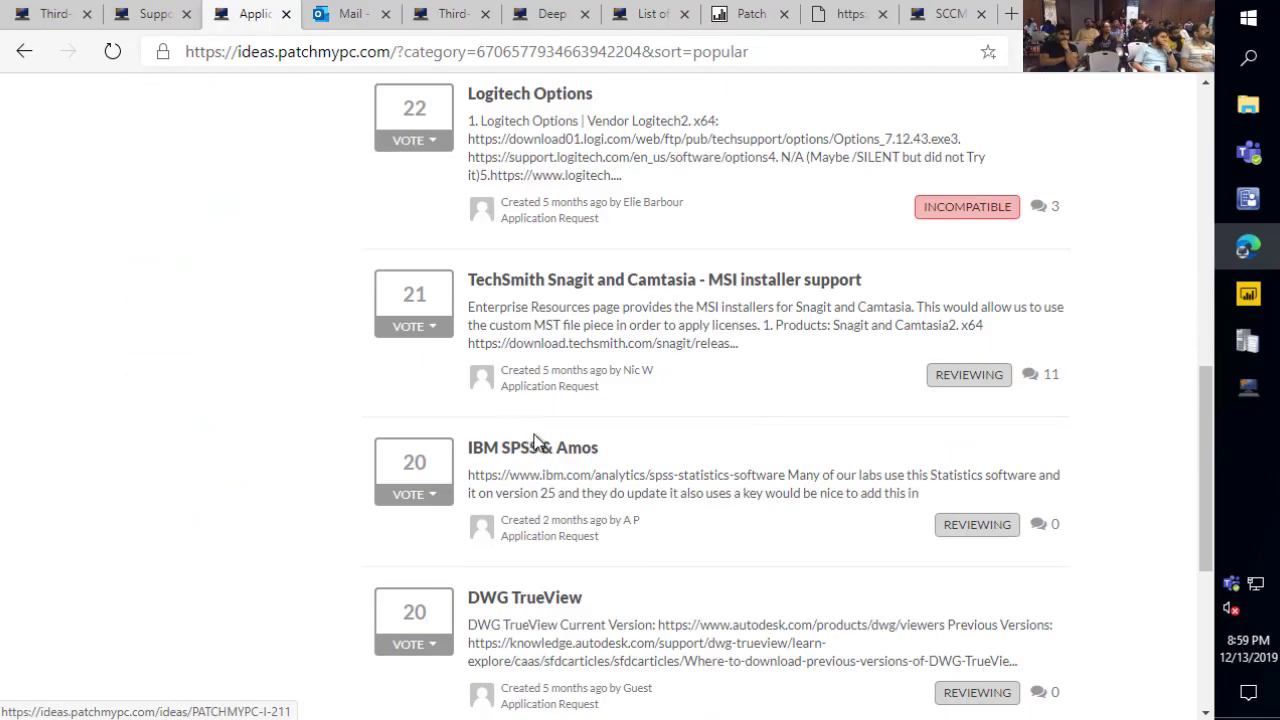
scroll(611, 471, down, 1)
scroll(600, 485, up, 7)
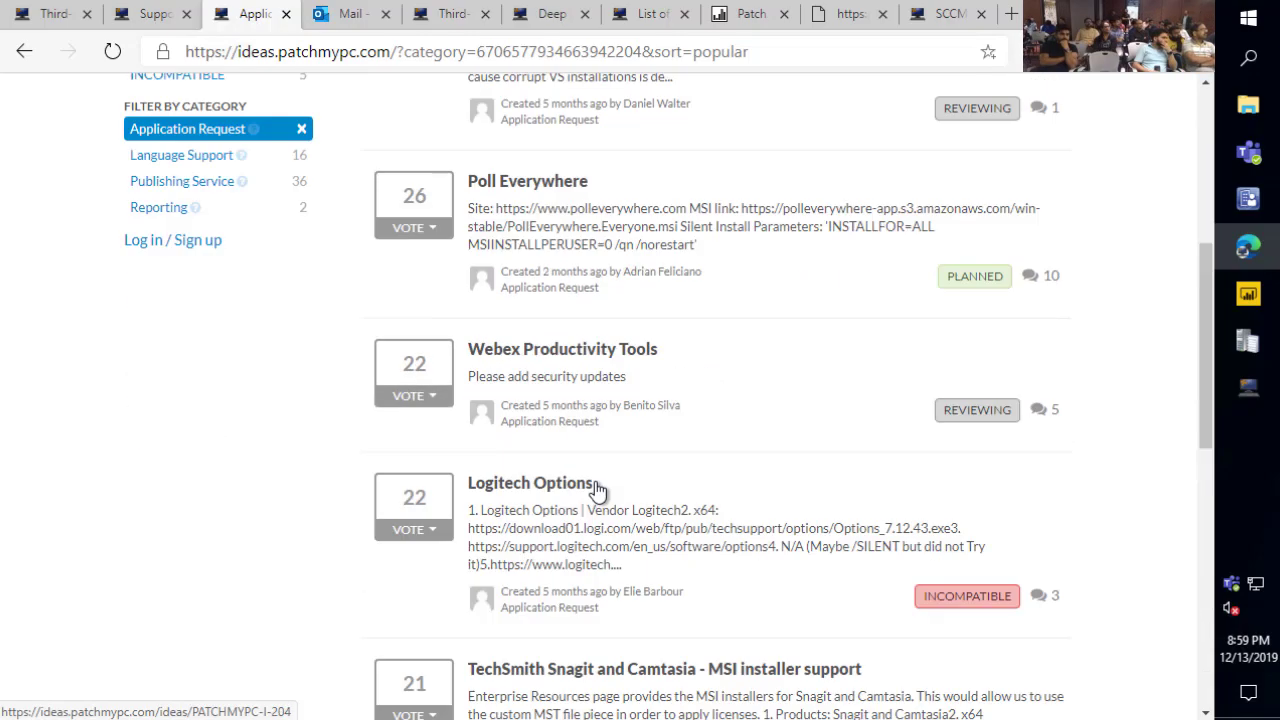
scroll(400, 330, up, 4)
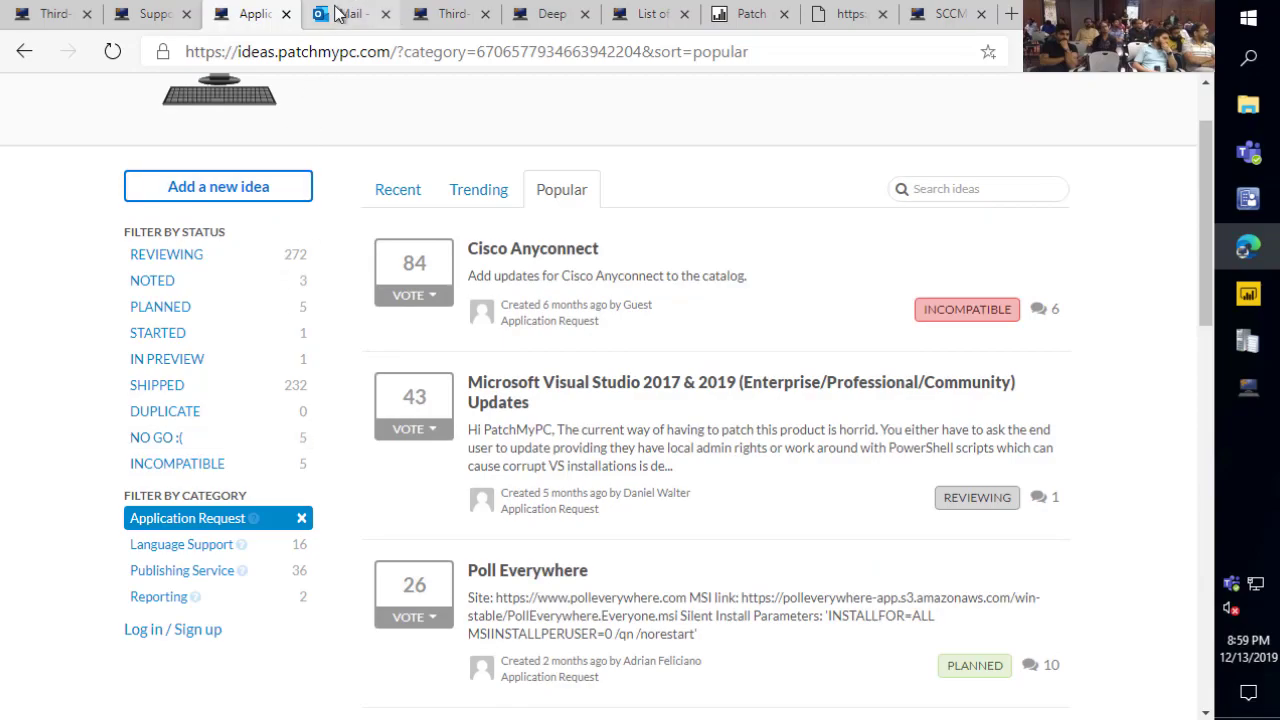
Open patchmypc.com/roadmap, show the roadmap in full screen and examine the features listed for each monthly release
click(277, 54)
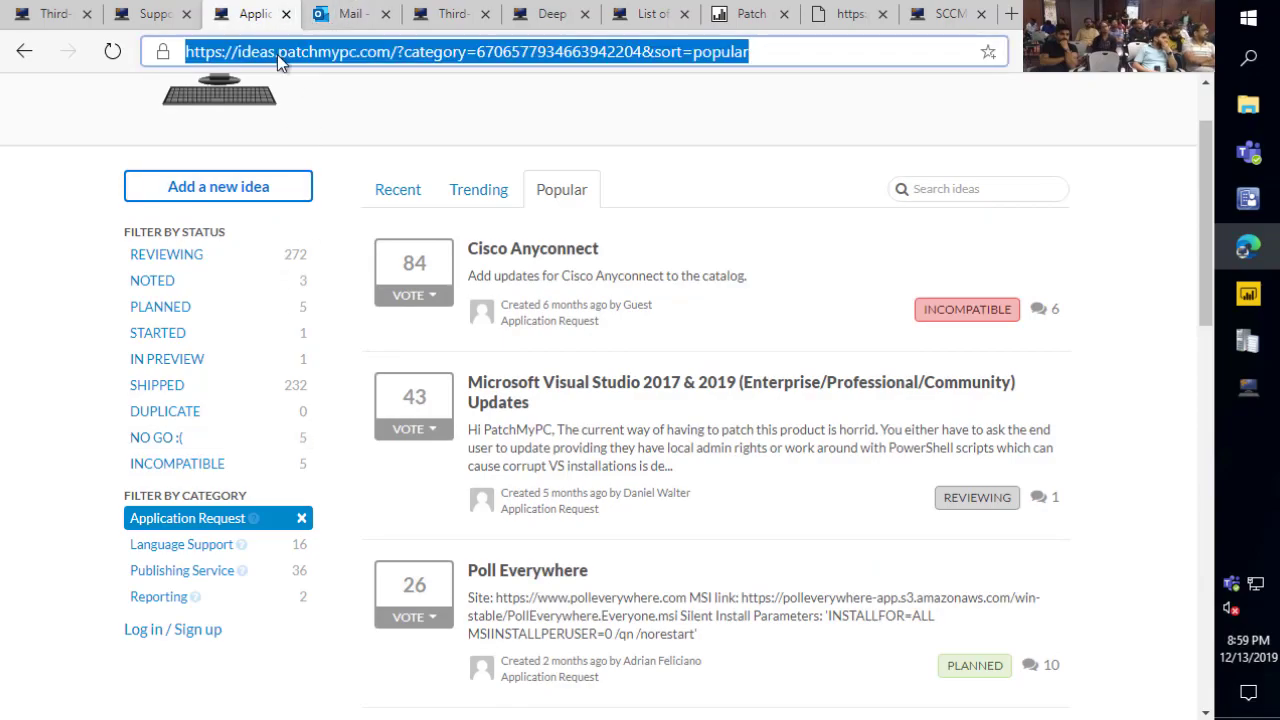
text(patchmyp)
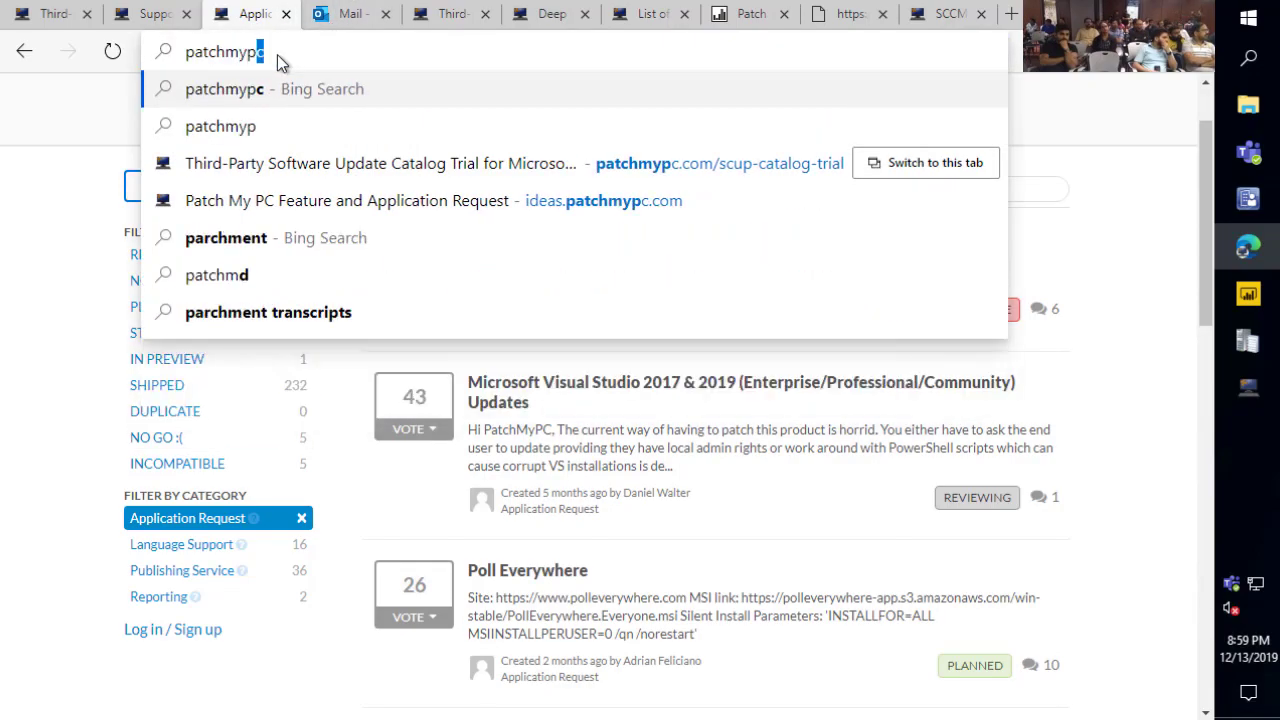
text(c.com/r)
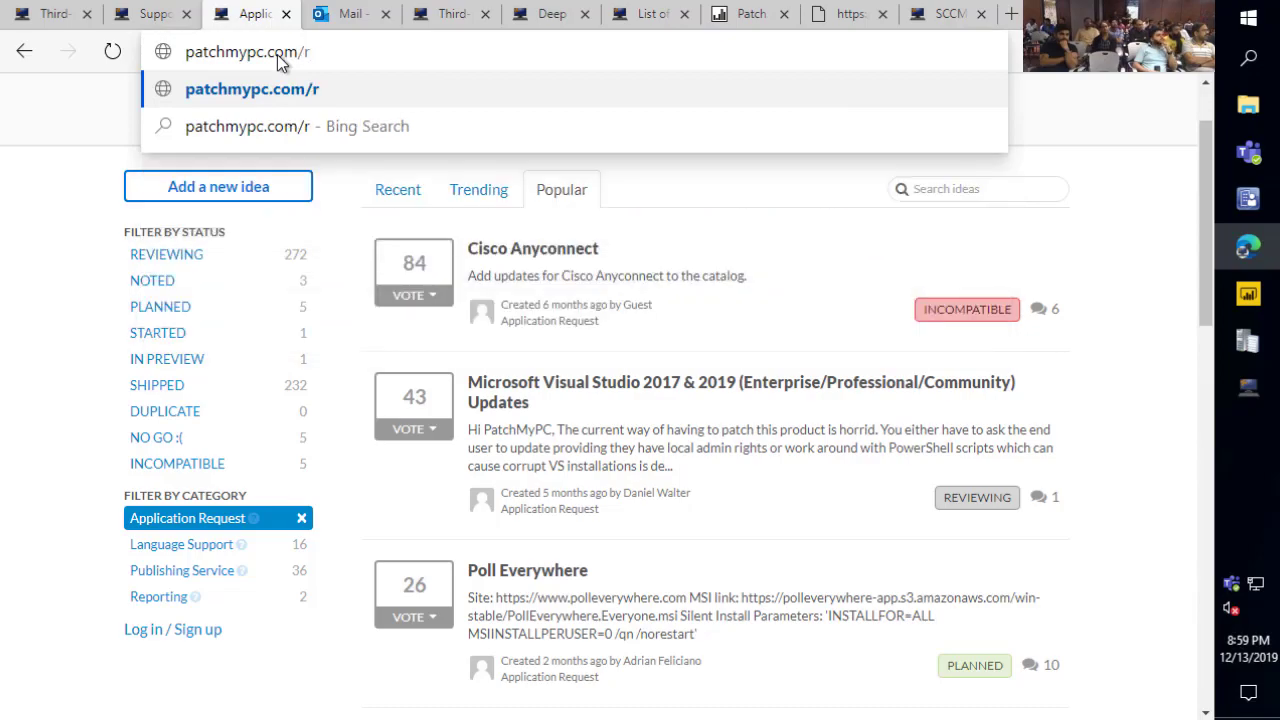
text(oadmap)
key(Return)
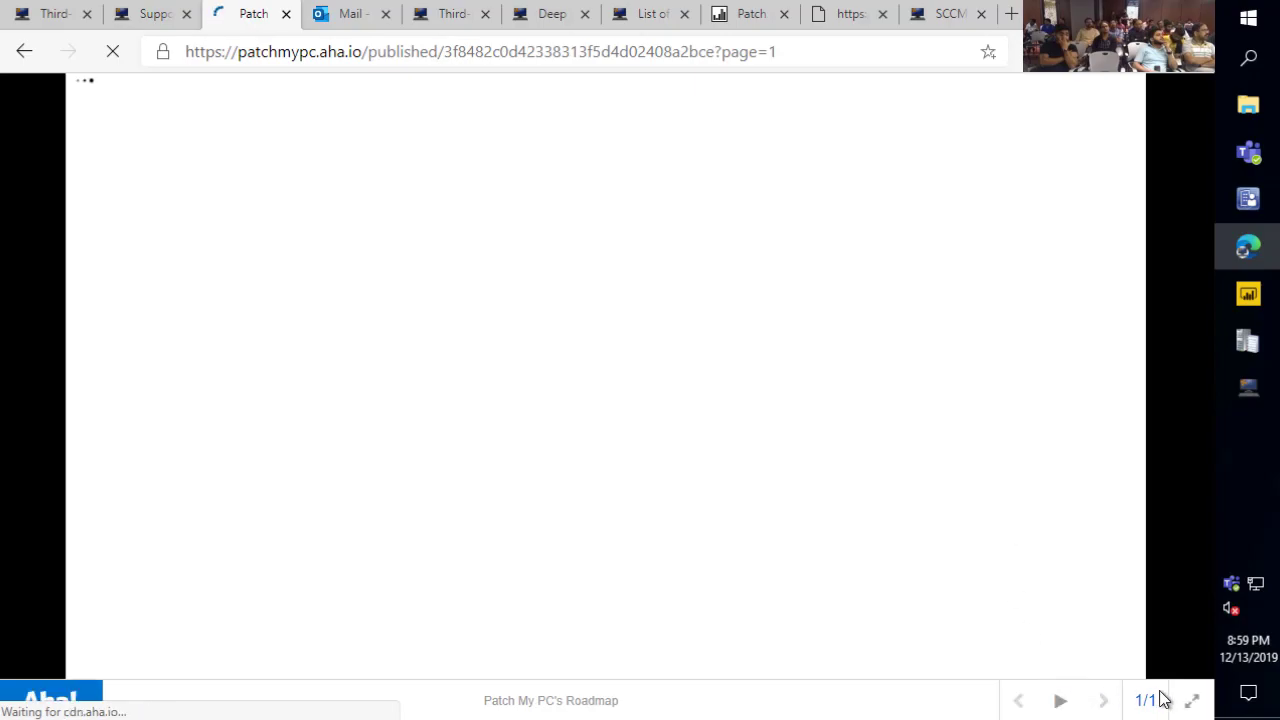
click(1192, 701)
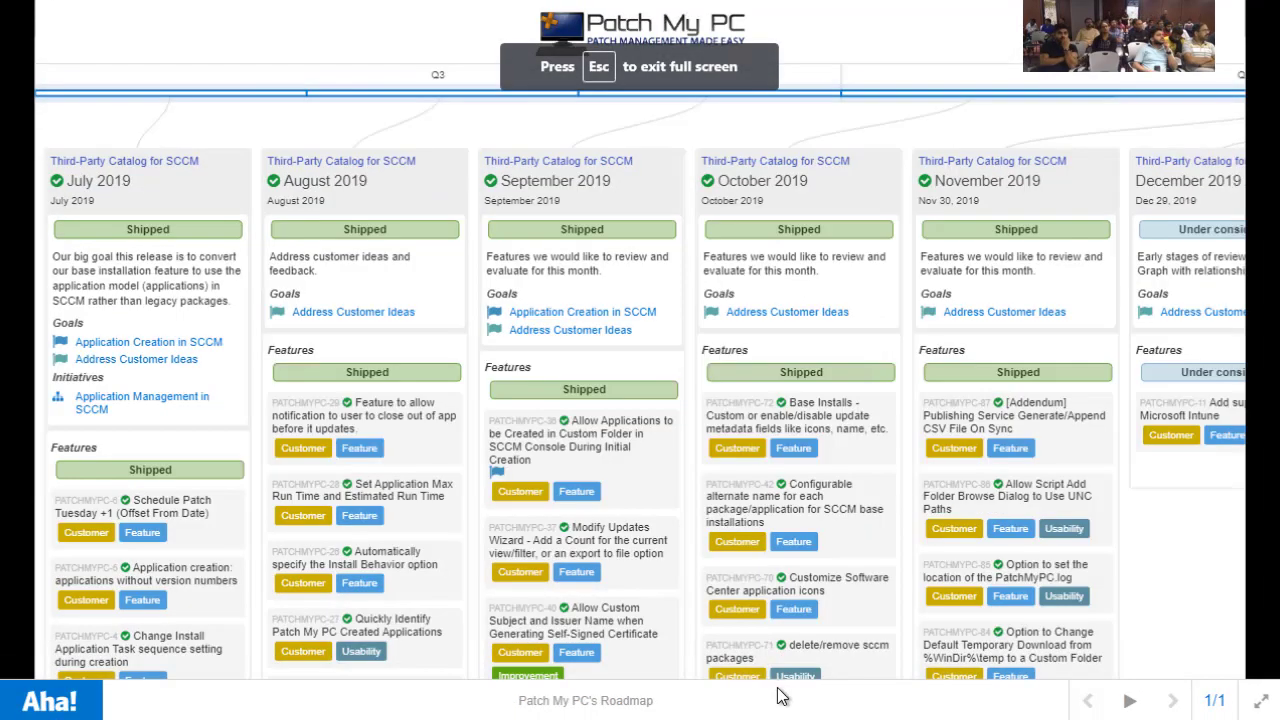
drag(757, 677, 914, 687)
scroll(632, 484, down, 10)
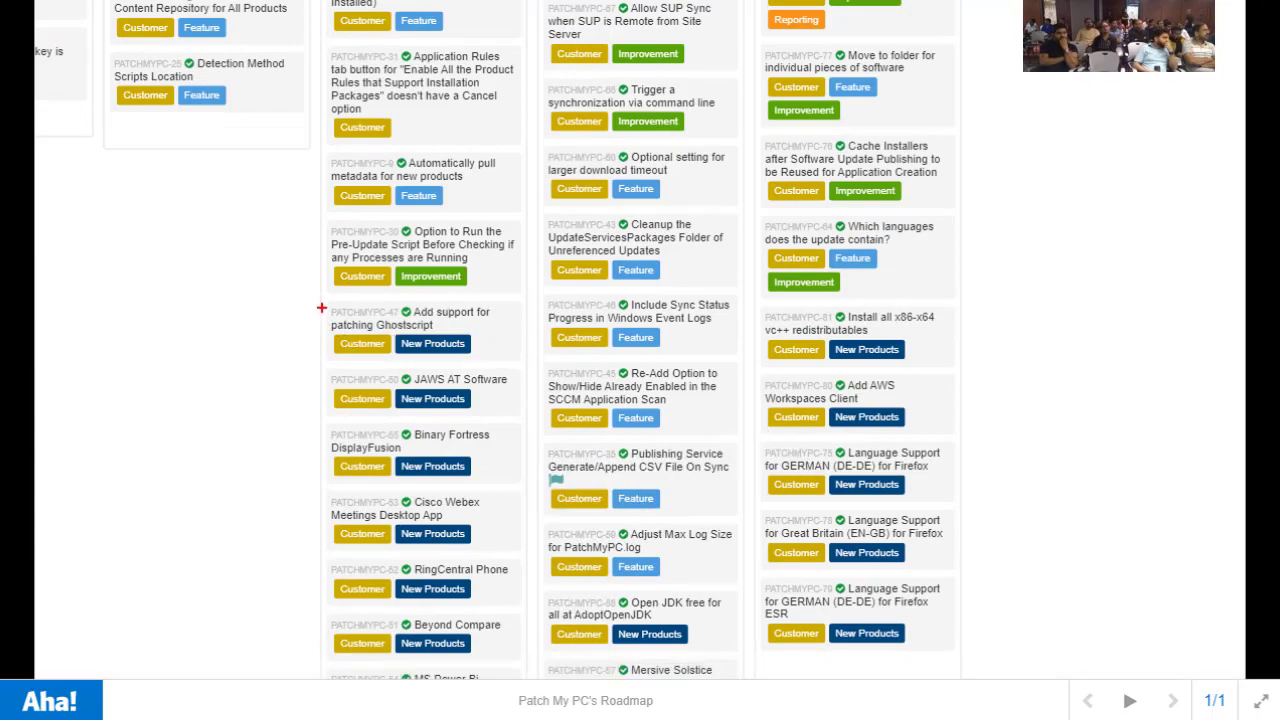
Examine the customer-requested new products on the roadmap, starting with Ghostscript, and leave the full-screen view
mouse_move(319, 295)
mouse_down()
mouse_move(478, 478)
mouse_move(498, 668)
mouse_up()
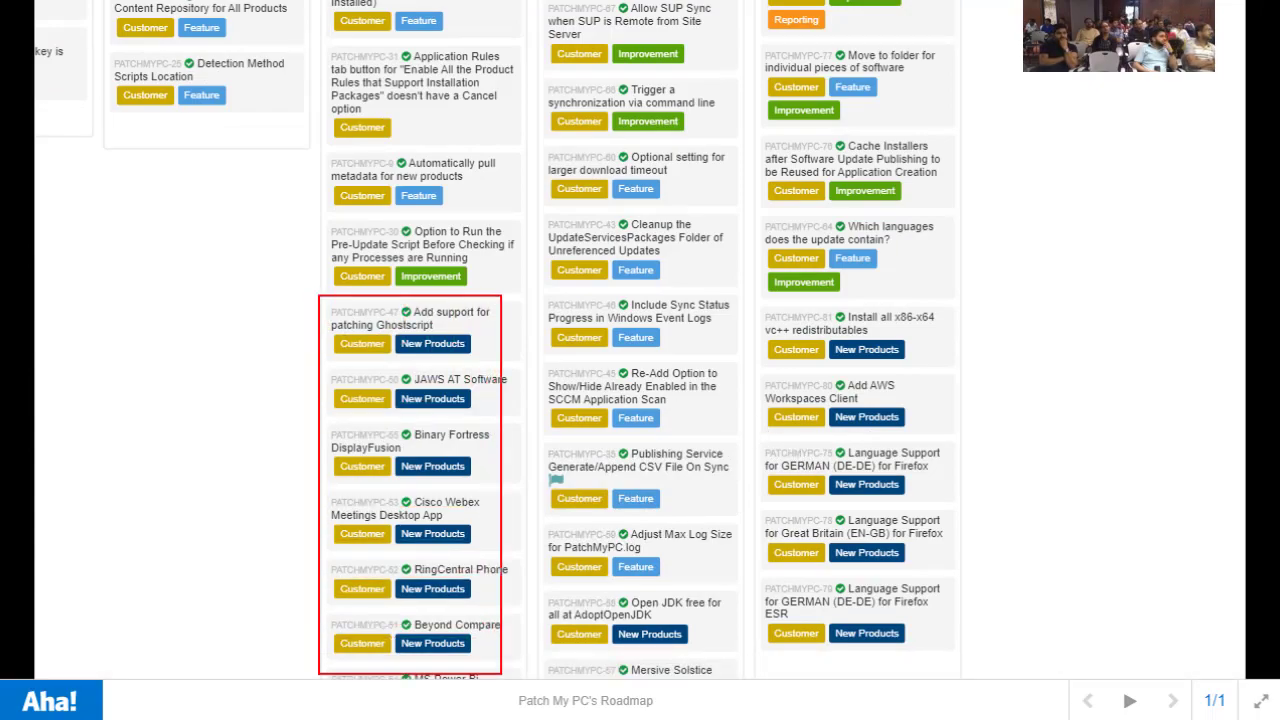
key(Escape)
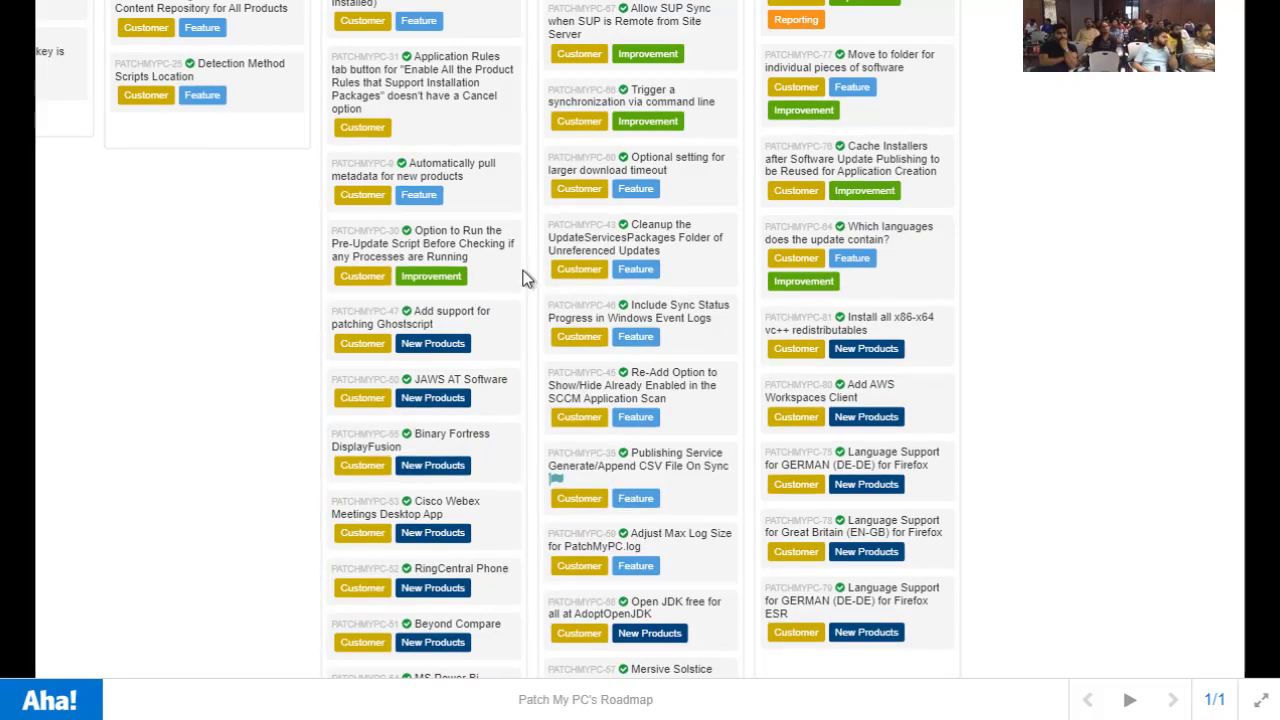
key(Escape)
scroll(700, 477, down, 2)
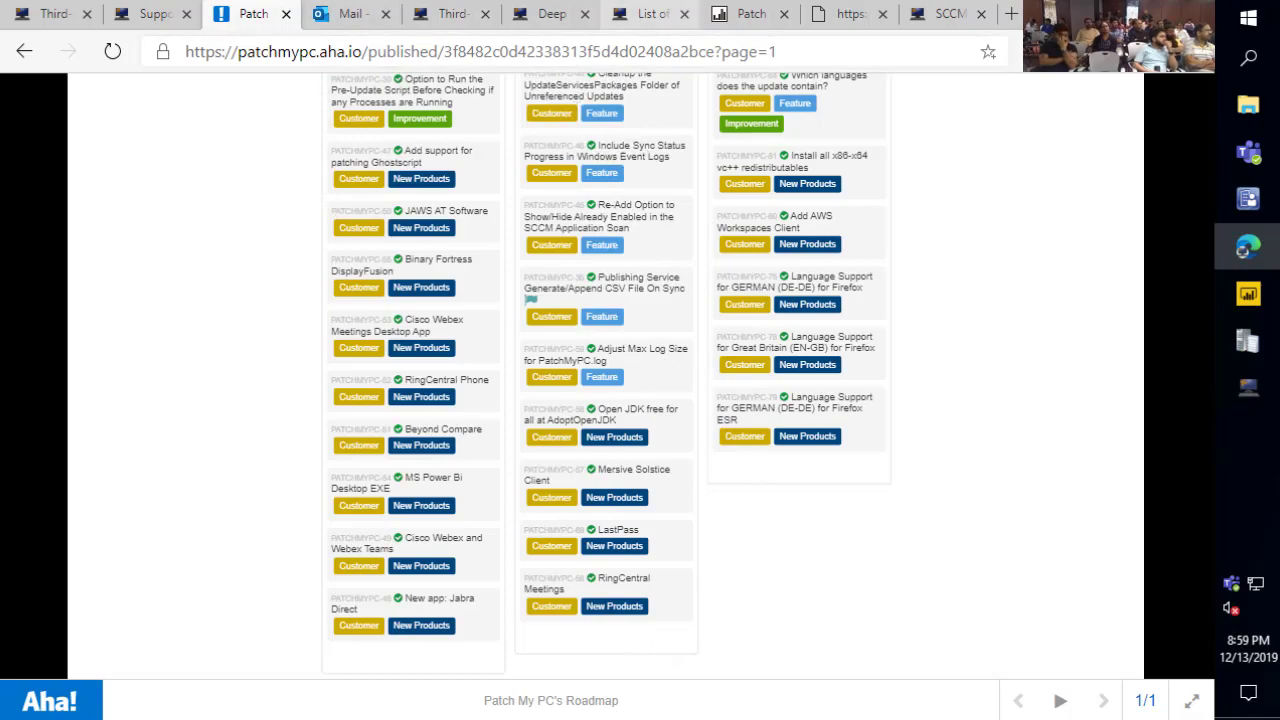
Switch to the Patch My PC Publishing Settings and enable auto-closing application processes before installation for All Products
key(alt+Tab)
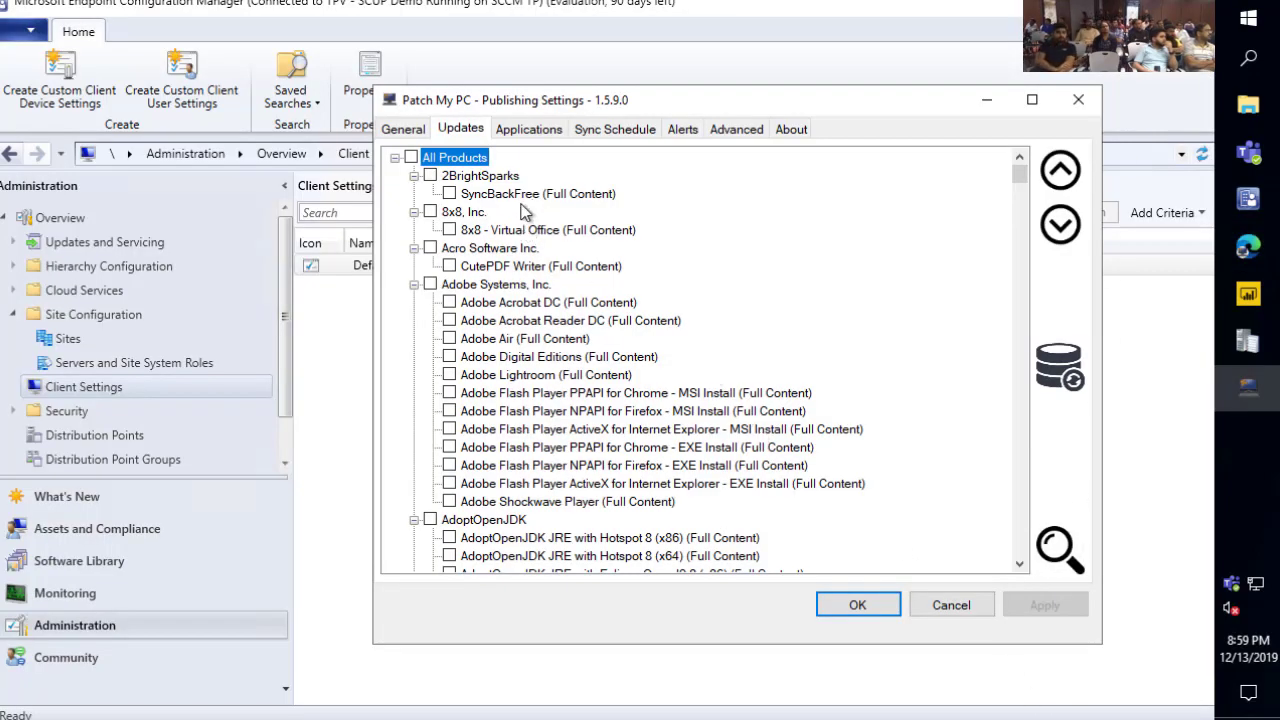
drag(1018, 185, 1048, 172)
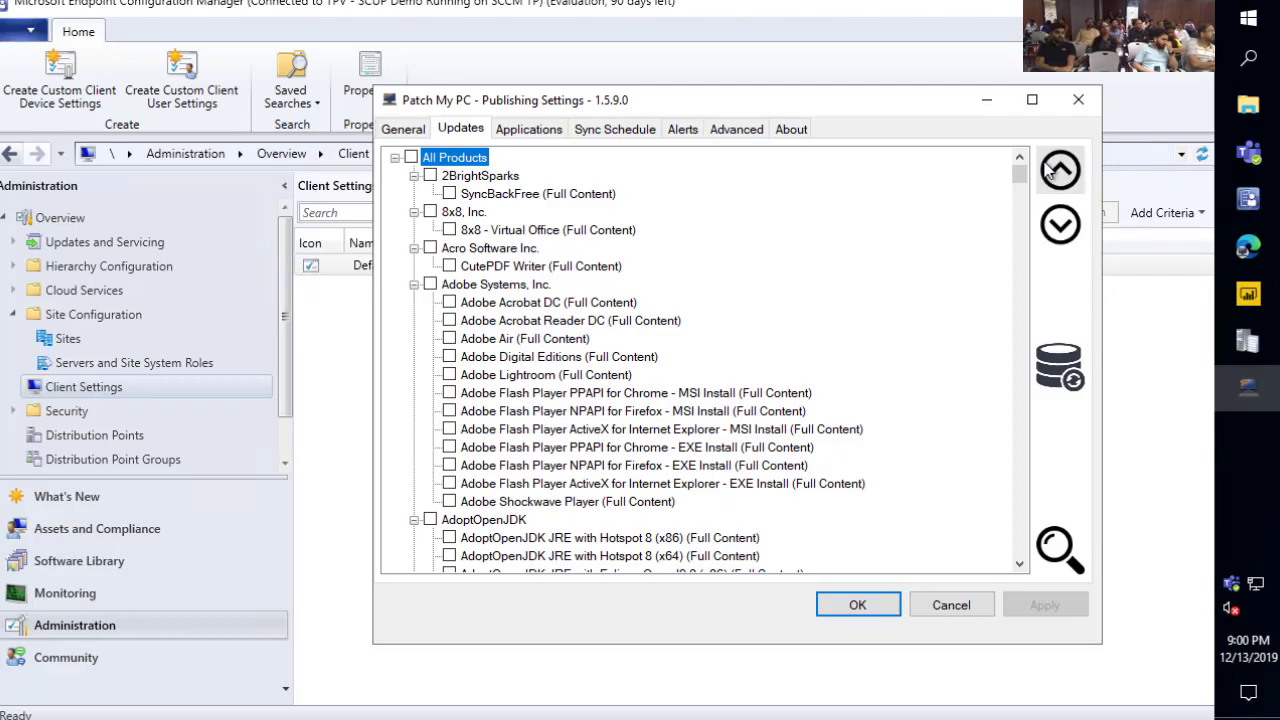
right_click(456, 163)
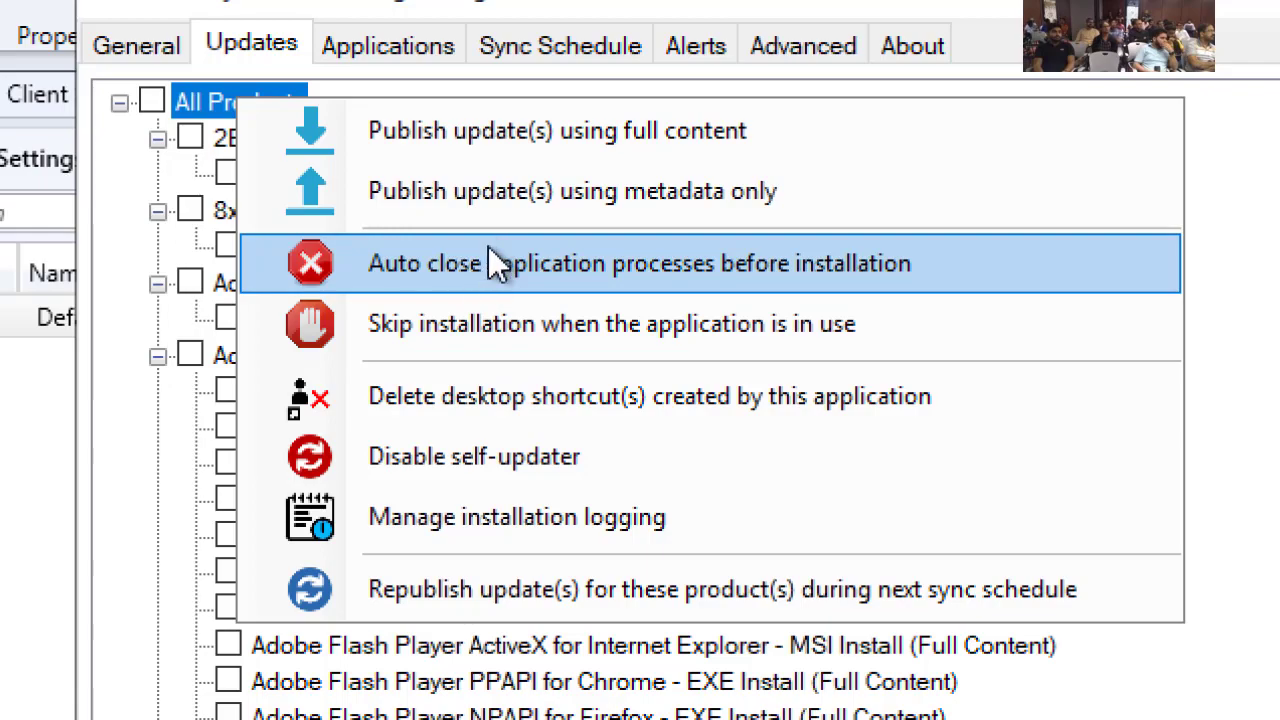
click(488, 246)
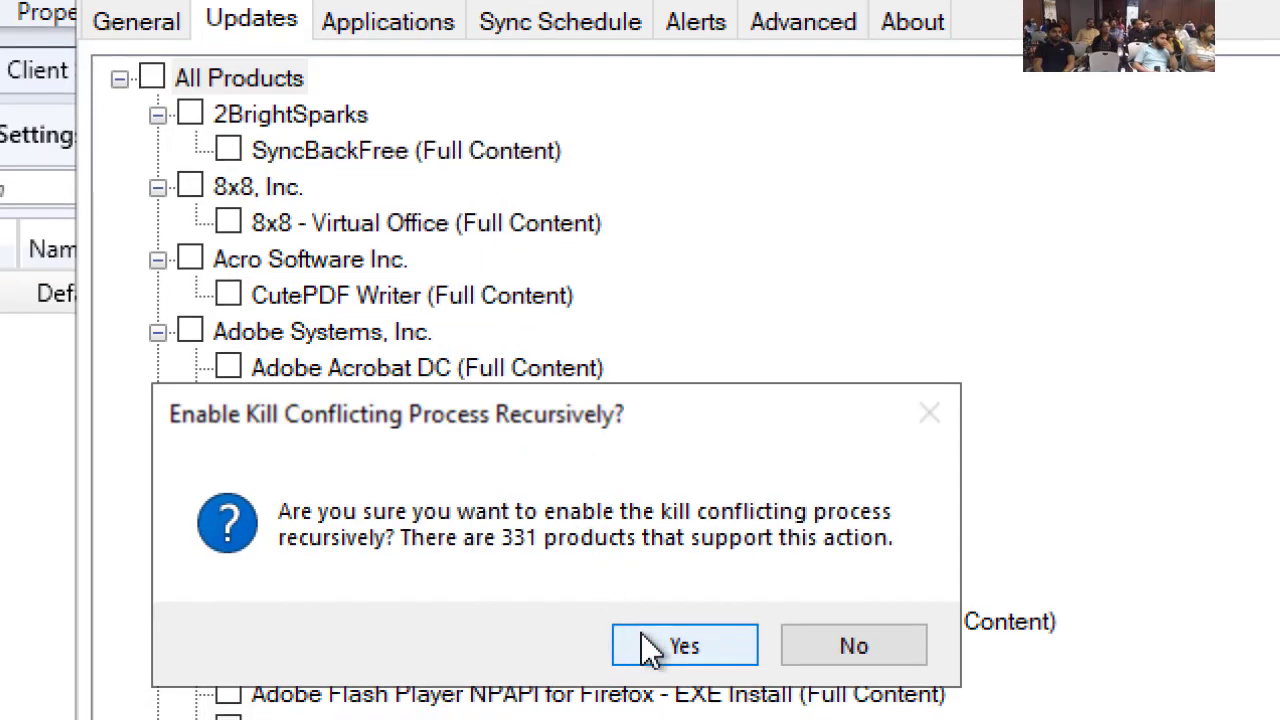
click(666, 670)
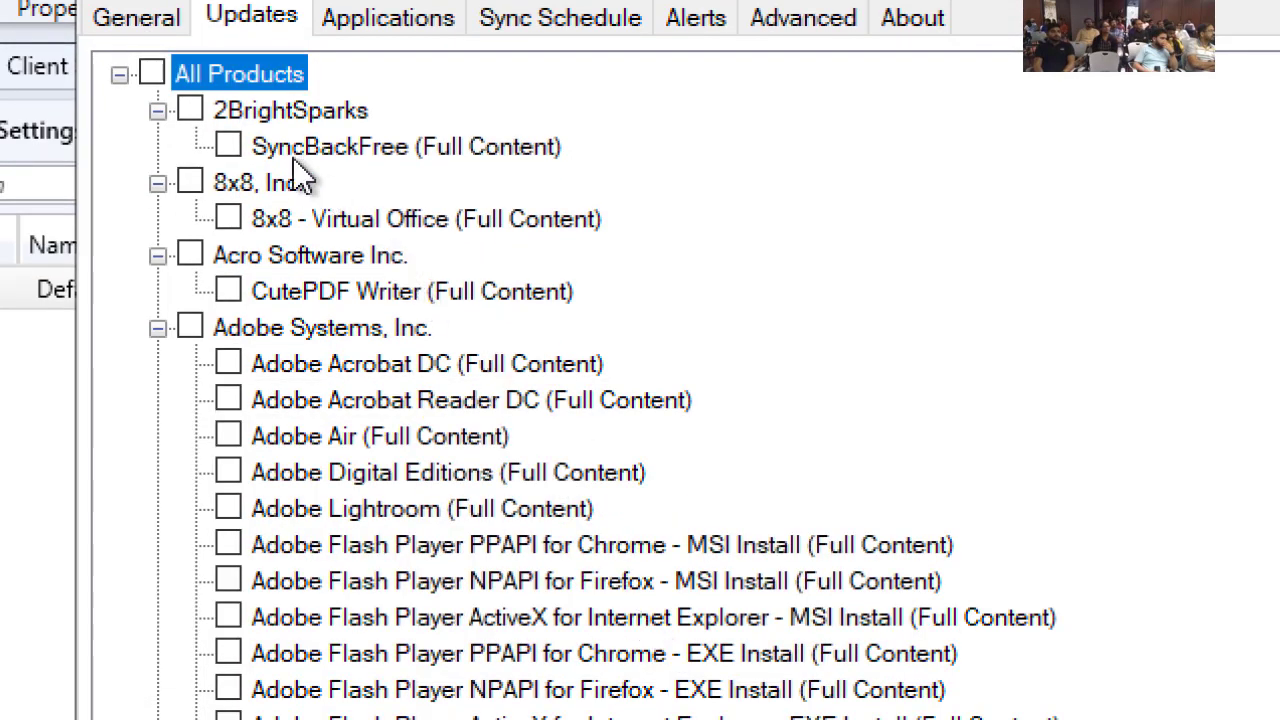
Enable deletion of desktop shortcuts created by the applications and disable the self-updater for All Products
right_click(230, 76)
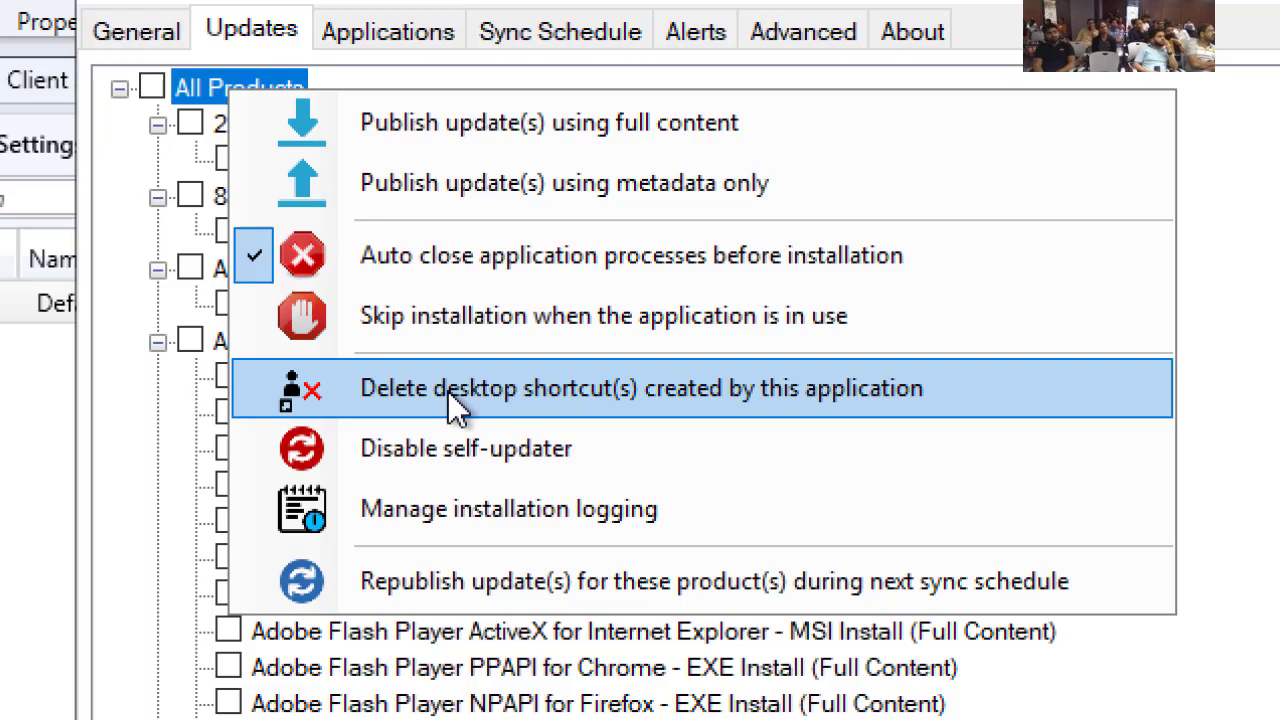
click(776, 406)
click(662, 658)
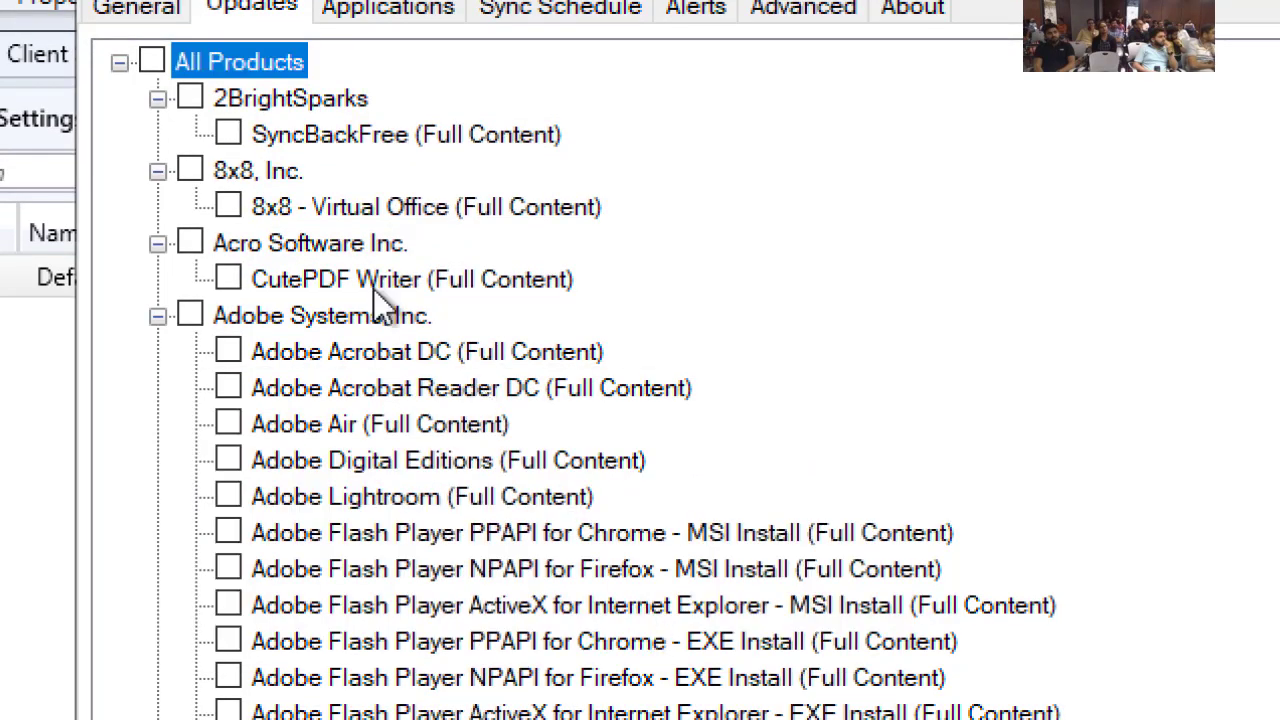
right_click(243, 70)
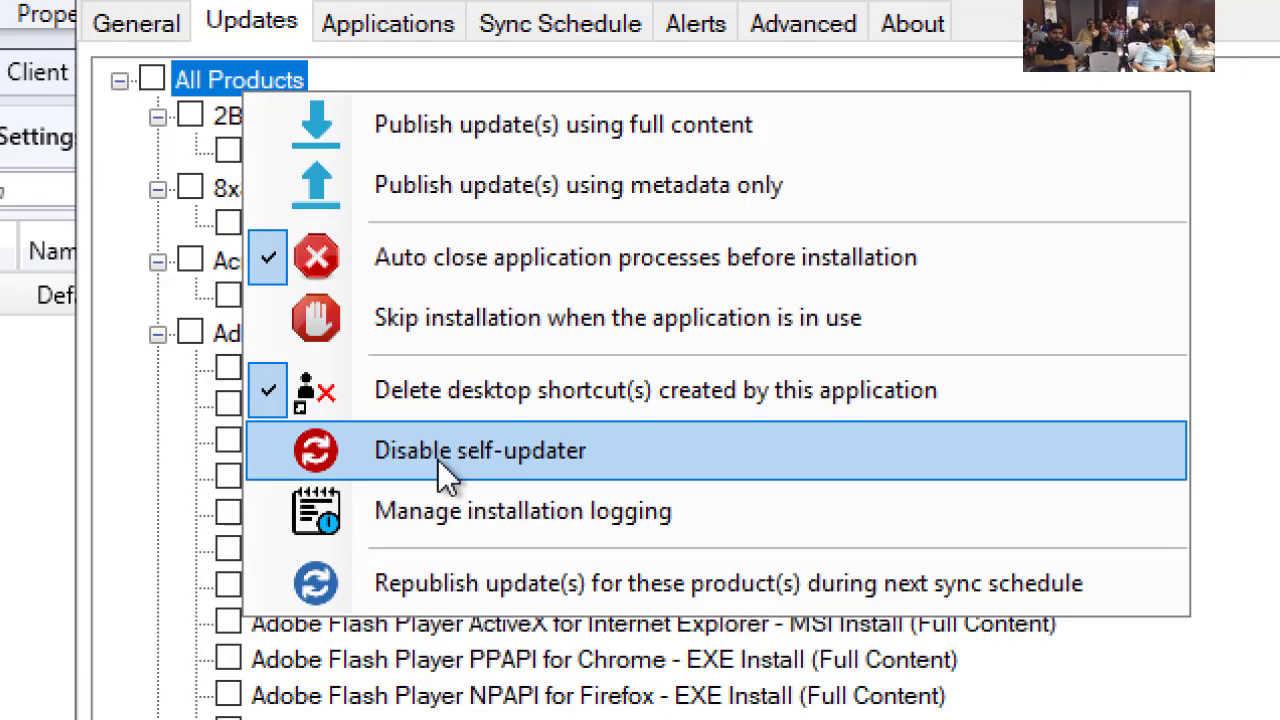
click(440, 462)
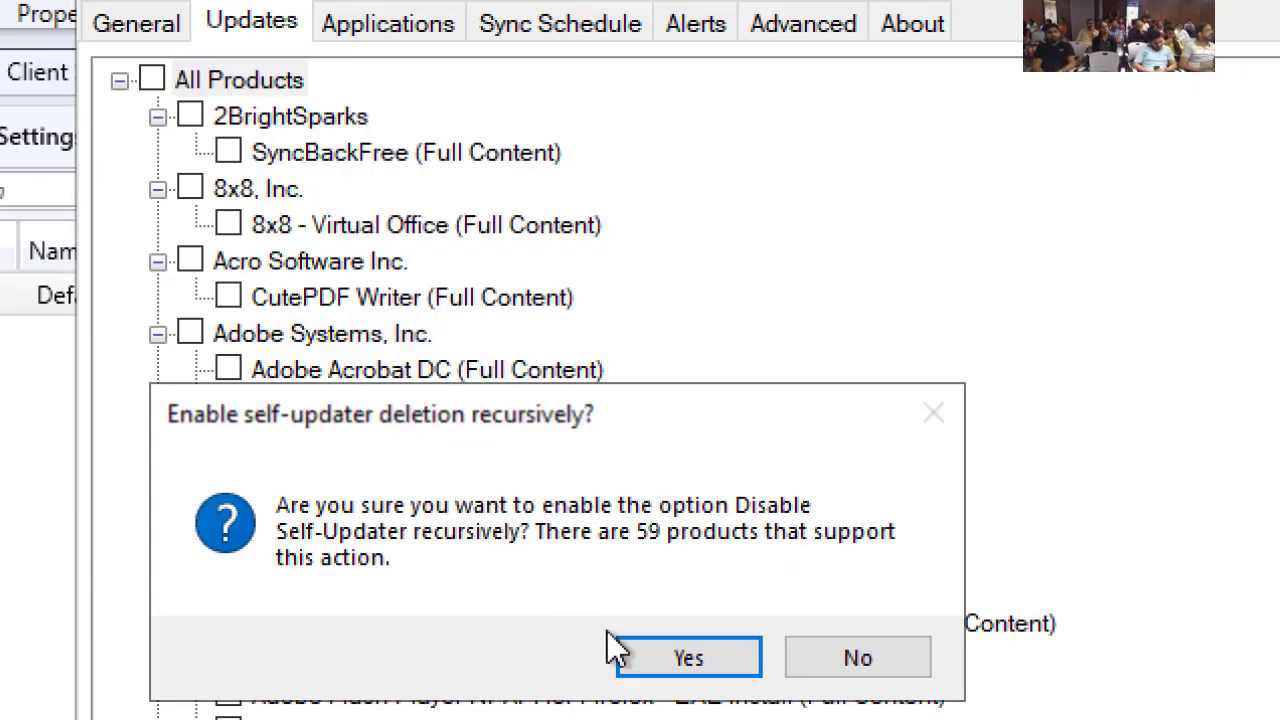
click(680, 655)
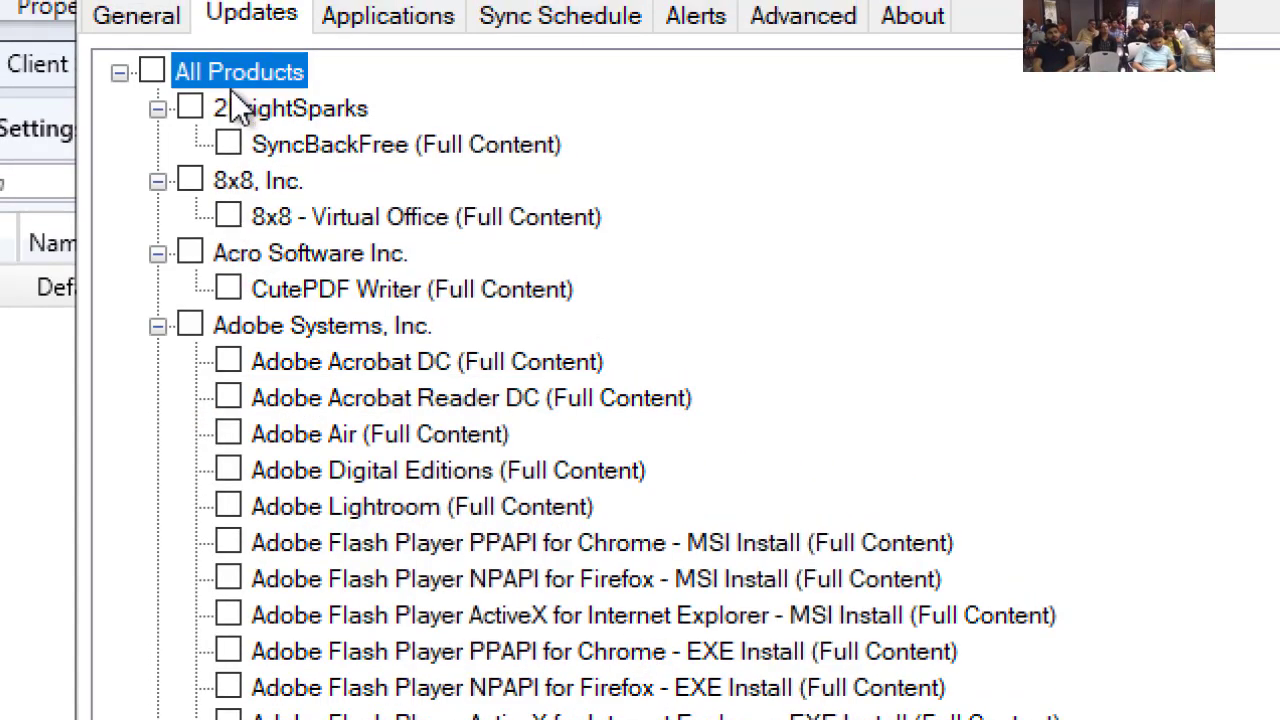
Open the installation logging options for All Products and enable logging, verbose MSI logging and the computer-name log prefix
right_click(231, 68)
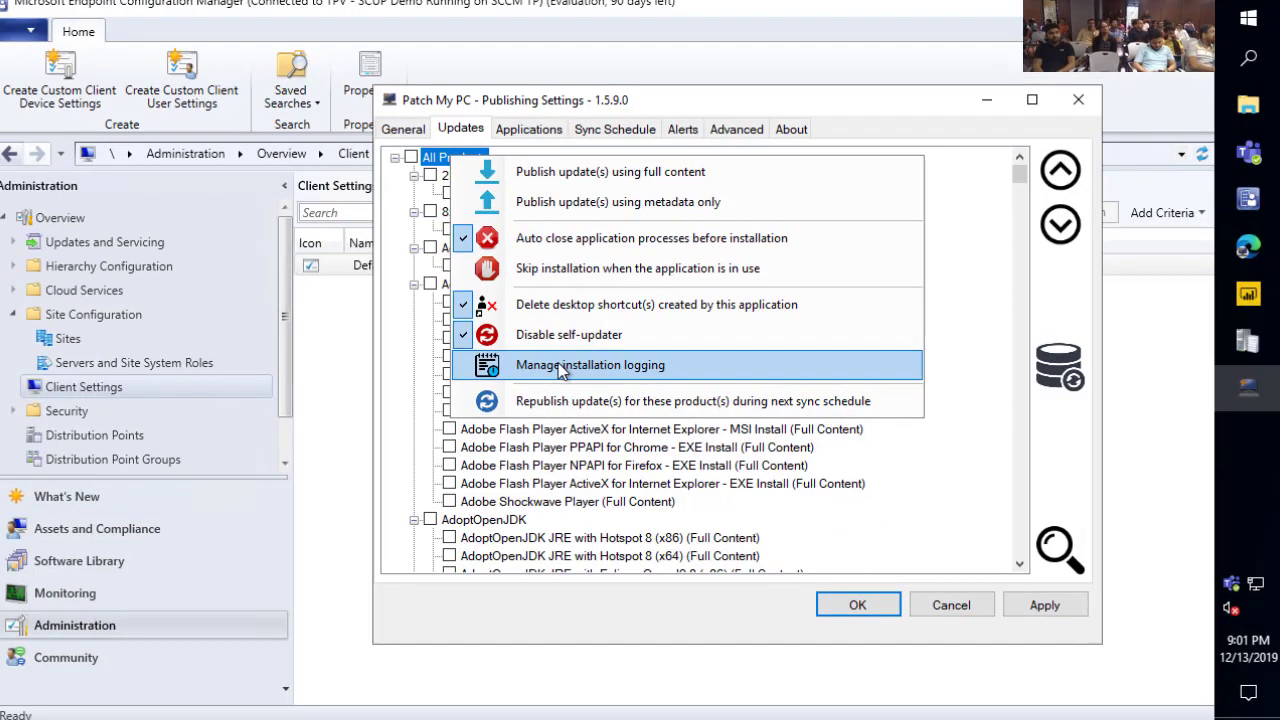
click(562, 368)
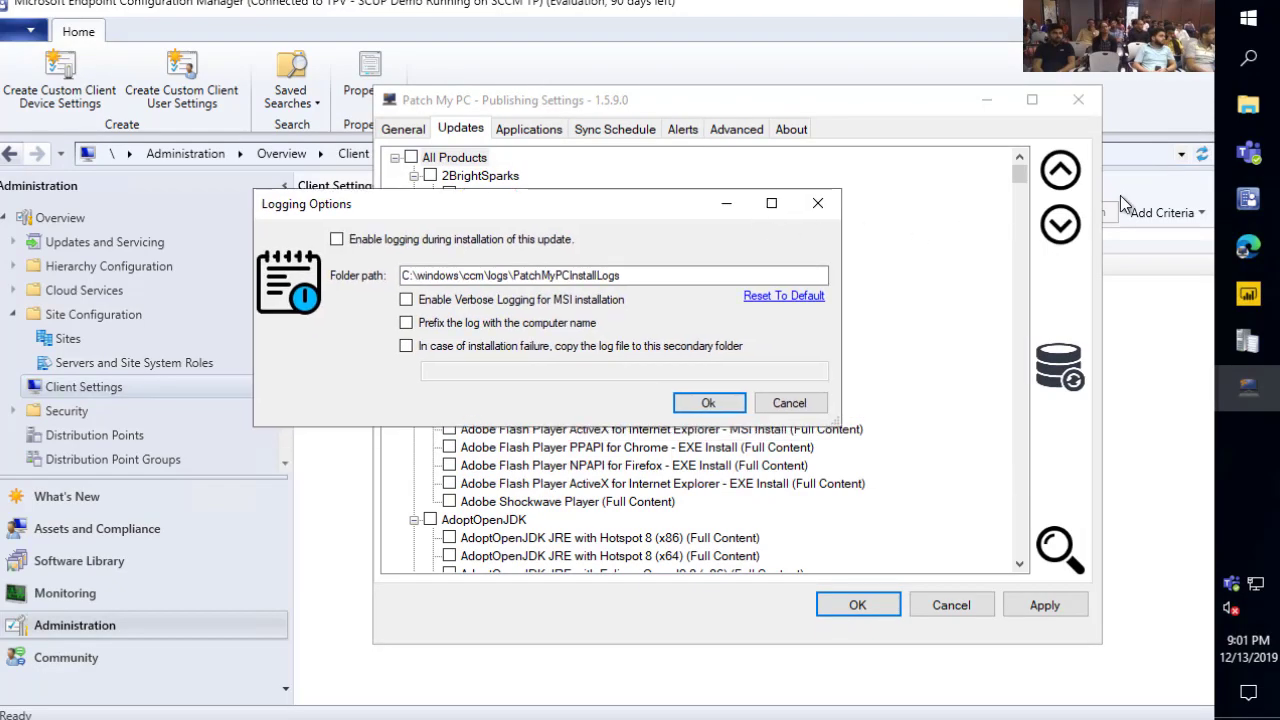
click(460, 238)
click(462, 300)
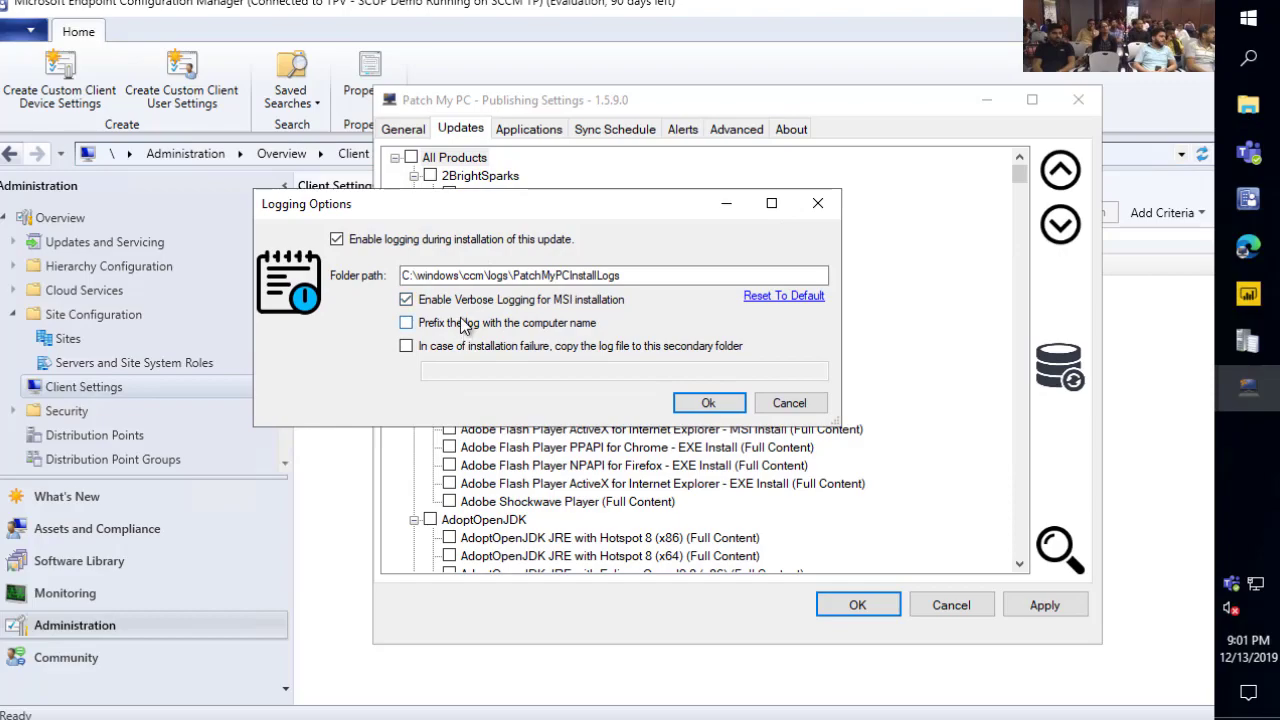
click(458, 326)
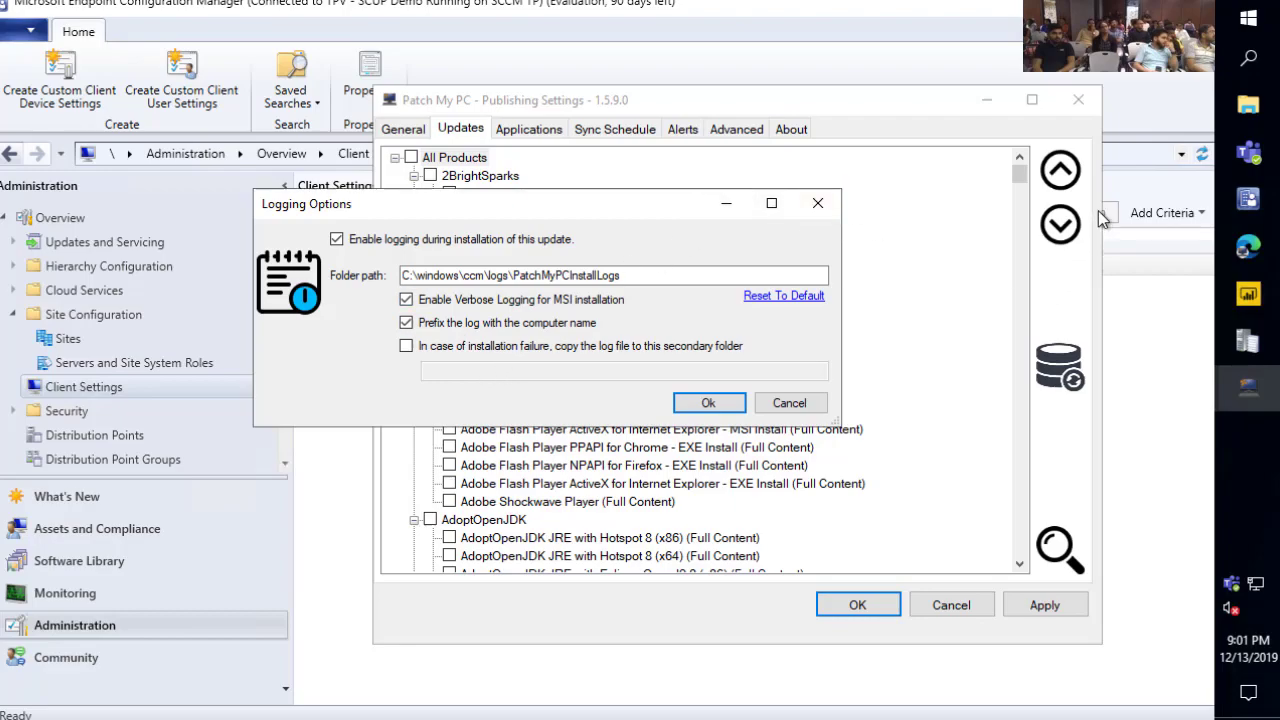
Switch to File Explorer, open the InstallationLogs share and copy its network path
click(1248, 104)
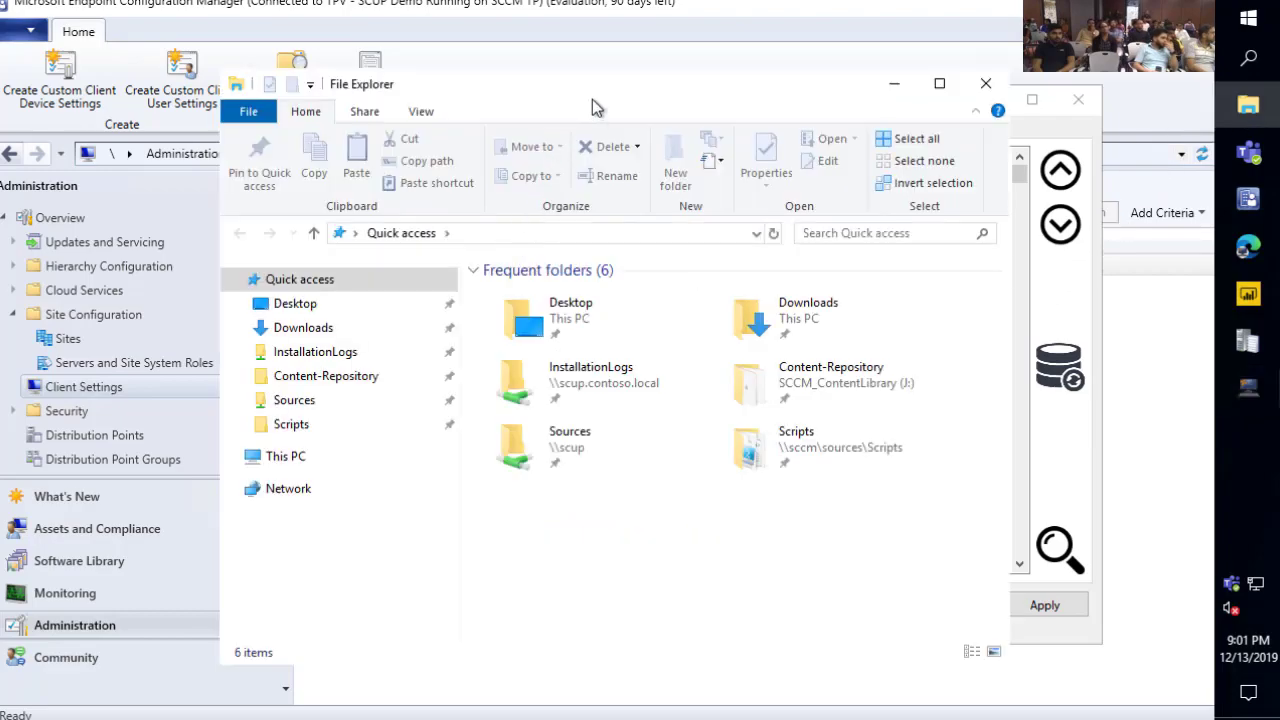
click(315, 351)
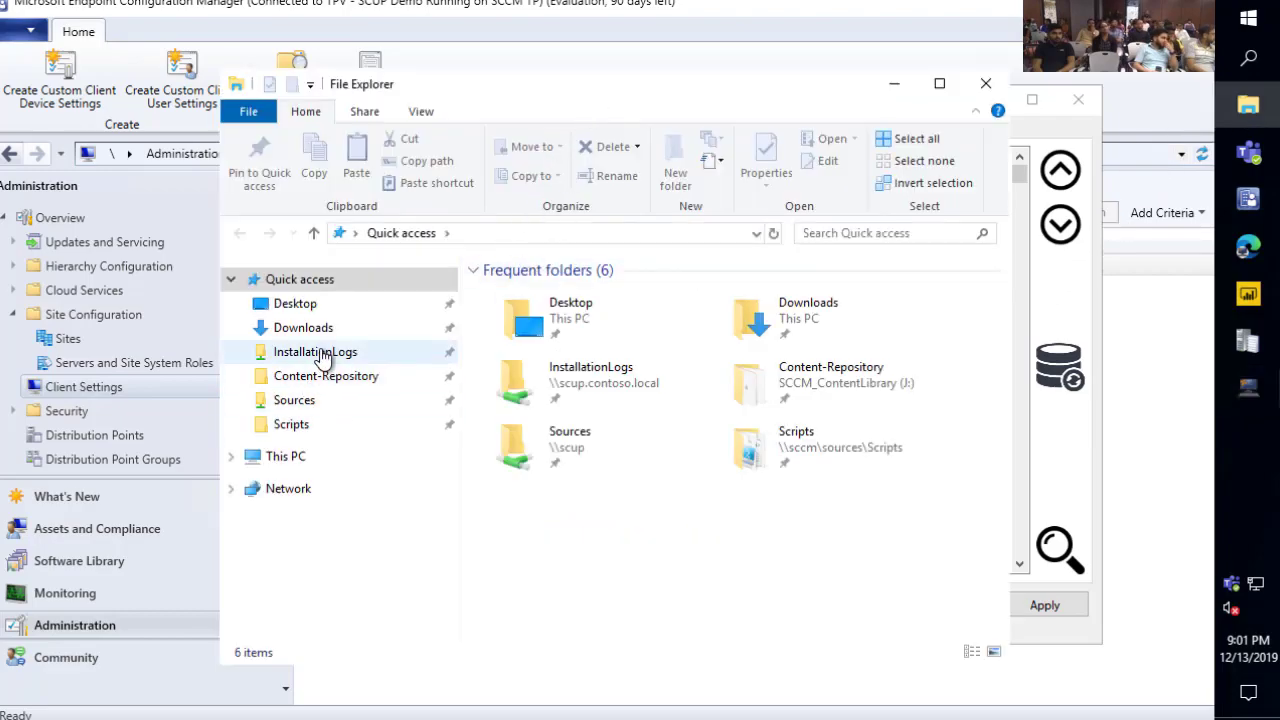
click(686, 240)
key(ctrl+c)
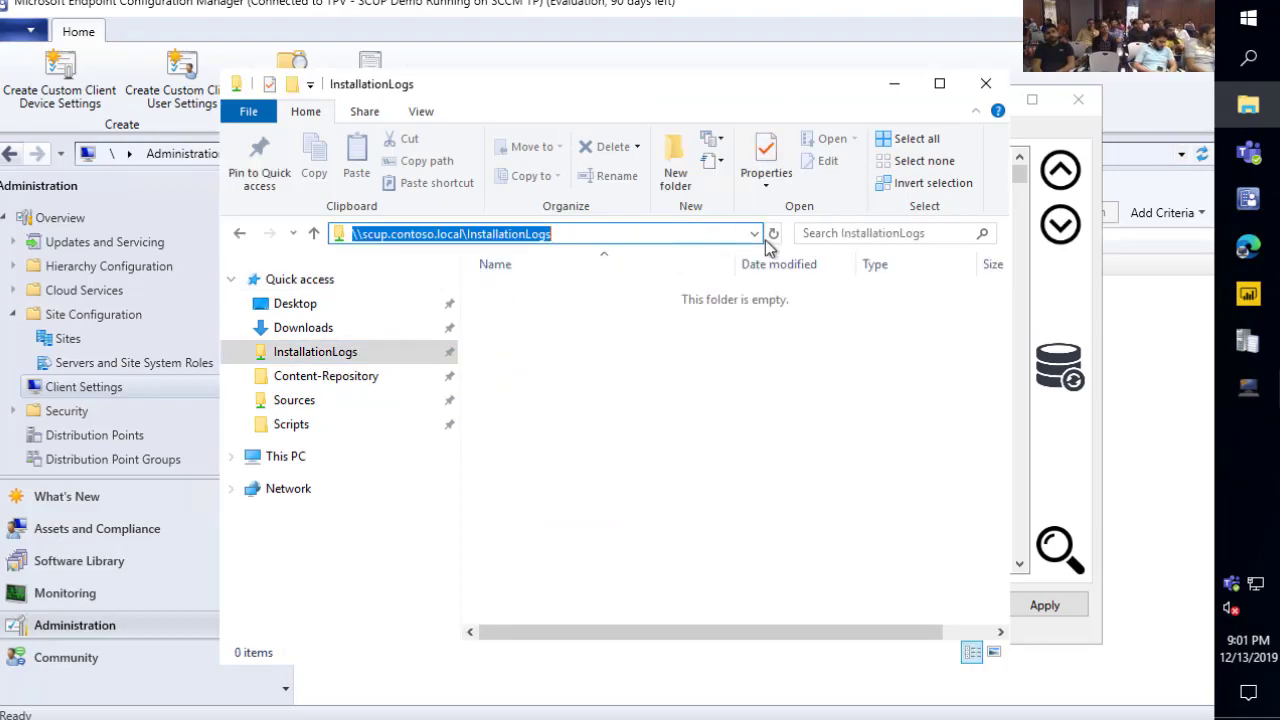
click(894, 83)
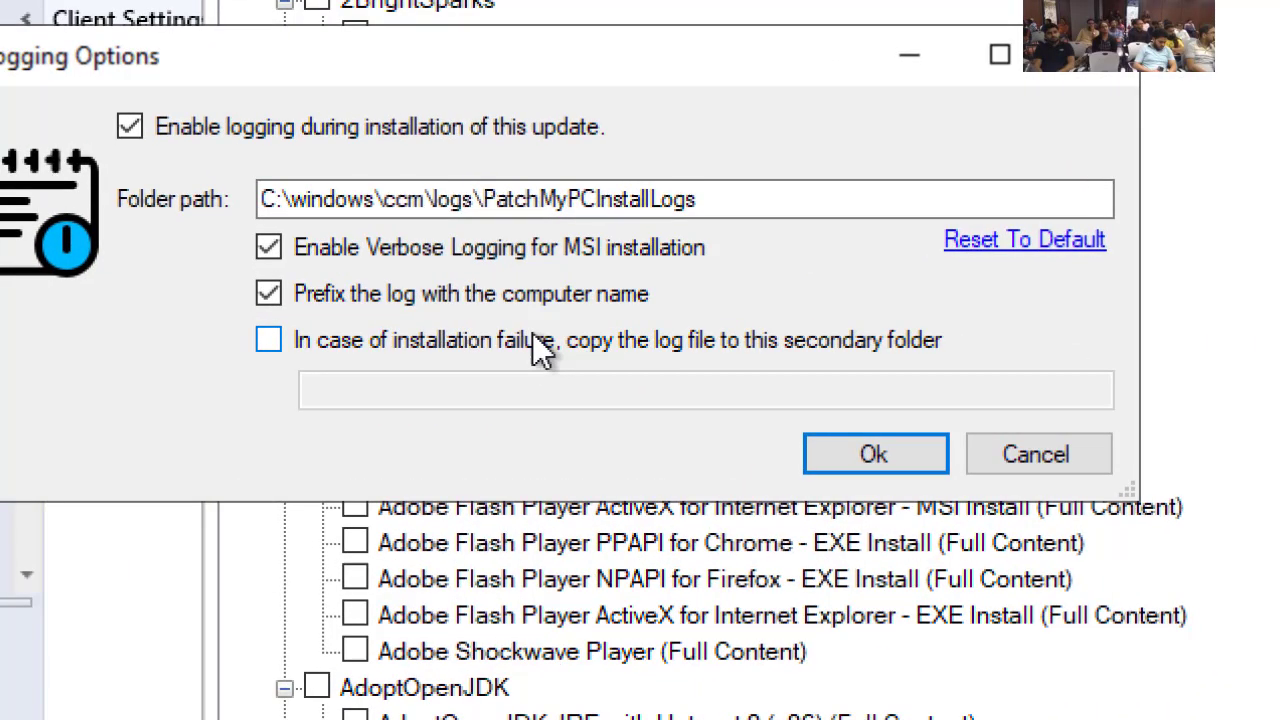
Have logs of failed installations copied to the secondary folder \\scup.contoso.local\InstallationLogs and confirm the logging options
click(532, 340)
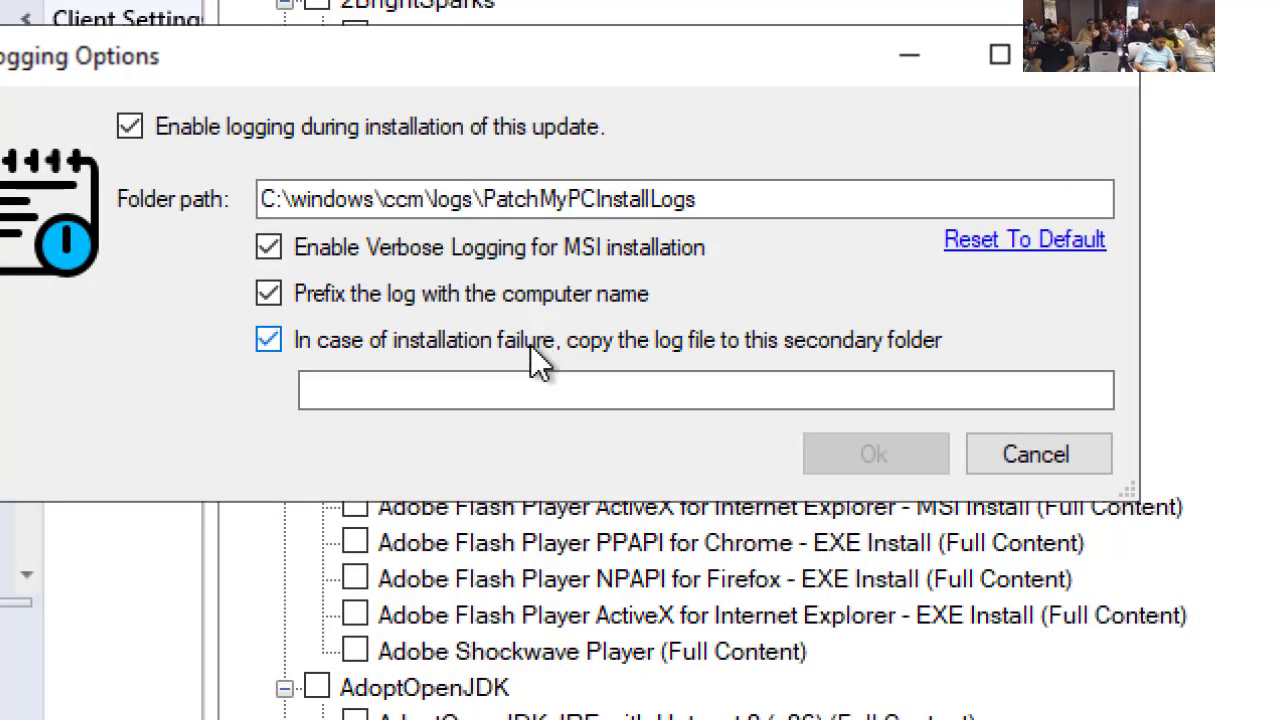
click(517, 388)
key(ctrl+v)
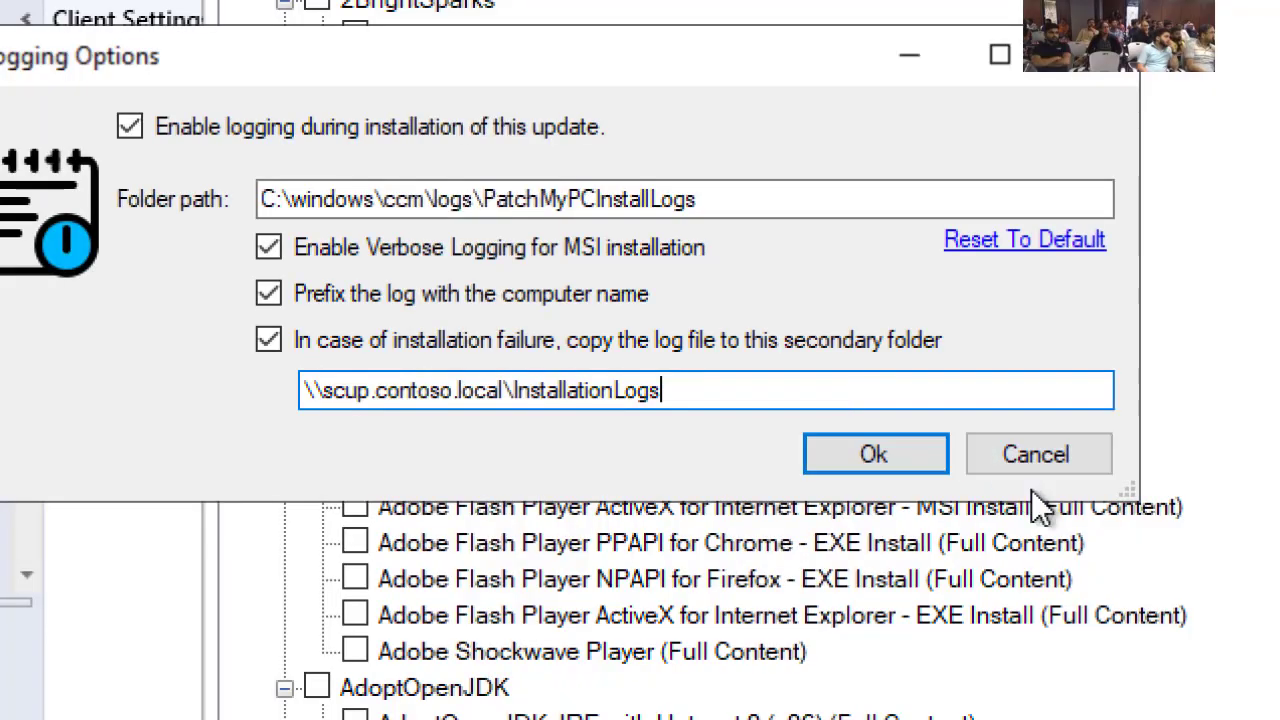
click(866, 458)
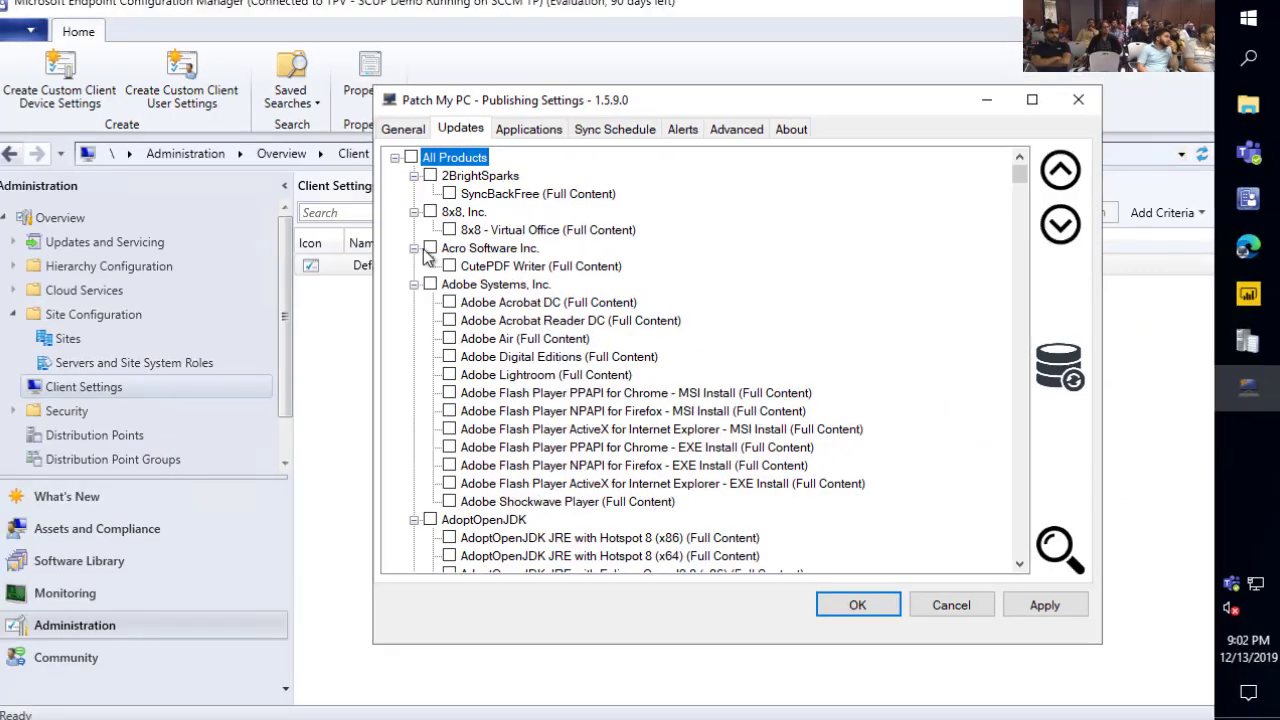
Examine the options available for individual products such as Adobe Flash Player NPAPI for Firefox and an AdoptOpenJDK entry
scroll(486, 240, down, 4)
click(540, 193)
right_click(540, 193)
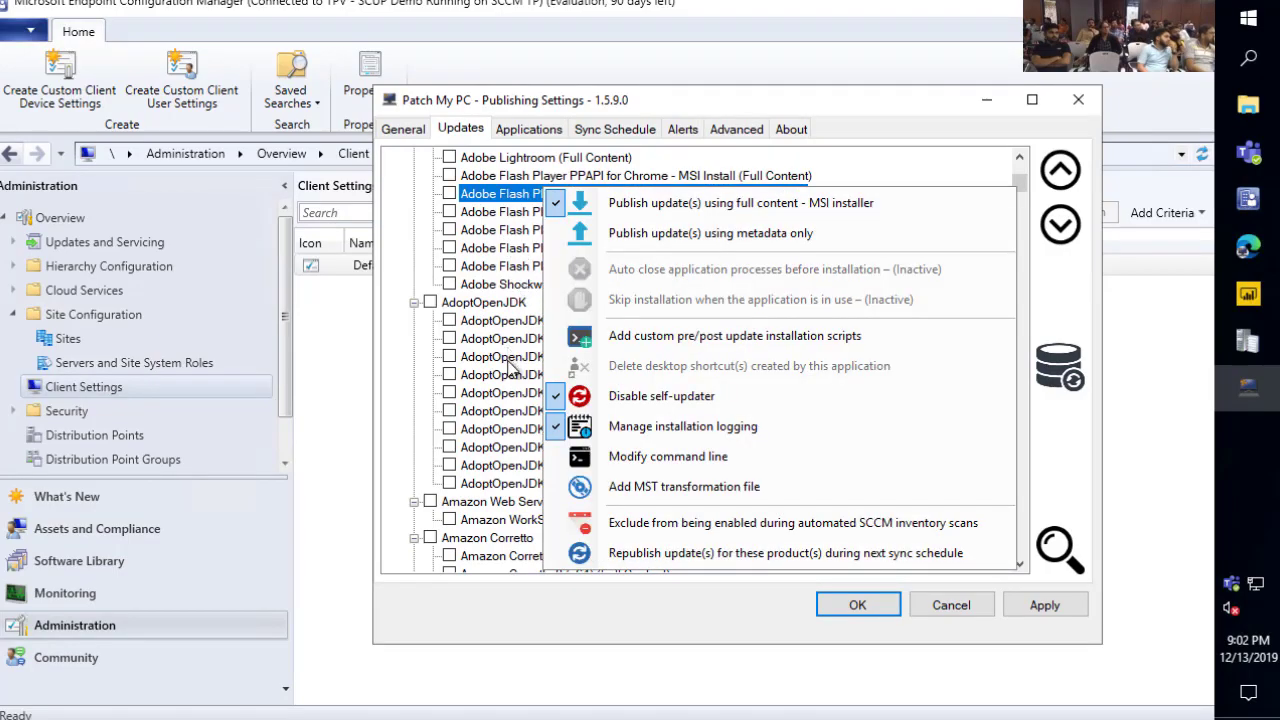
right_click(499, 396)
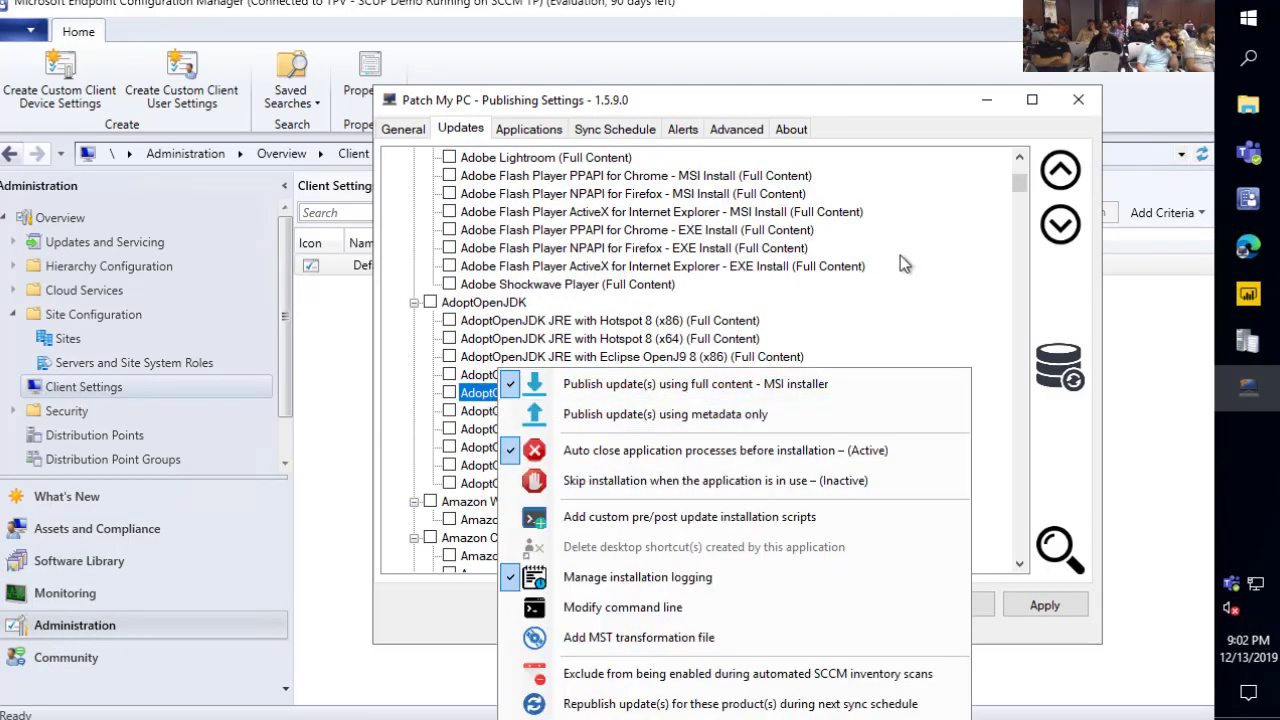
click(1049, 288)
scroll(768, 405, down, 3)
scroll(765, 405, down, 2)
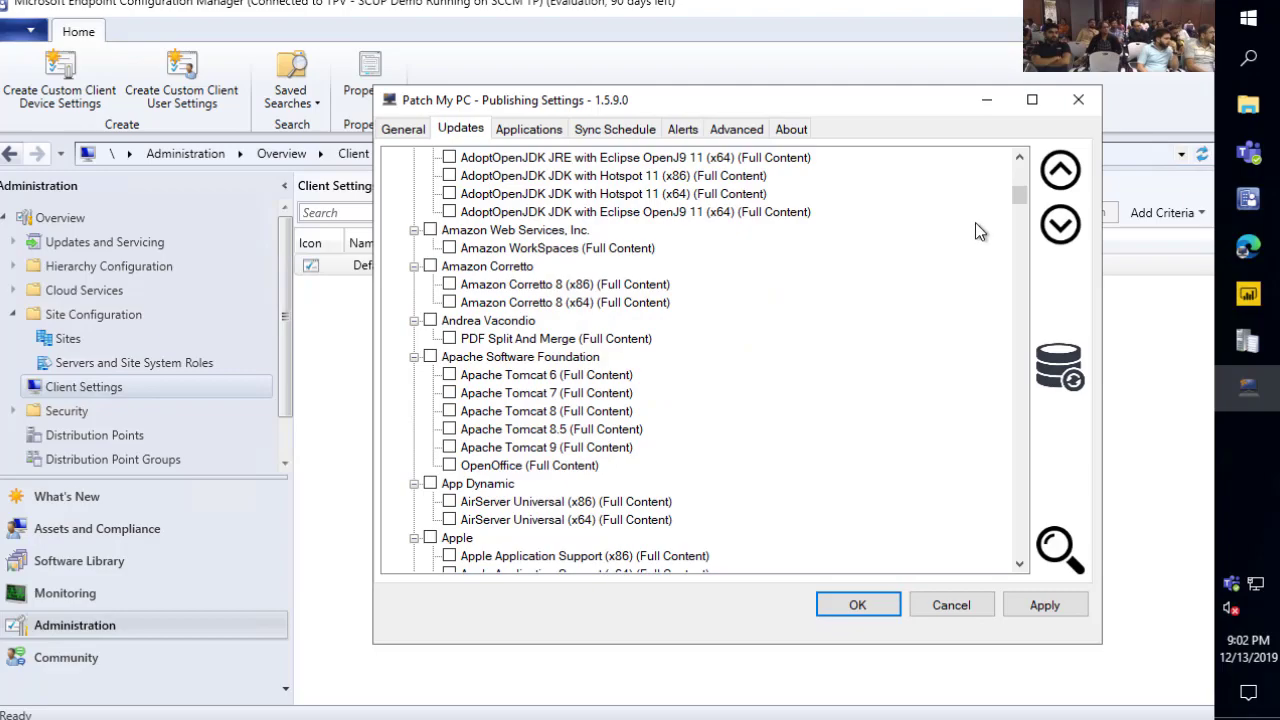
drag(1020, 203, 1019, 172)
Open the SCCM database scan and query database CM_PR1 on server SCCM for supported products using Windows authentication
drag(913, 120, 557, 54)
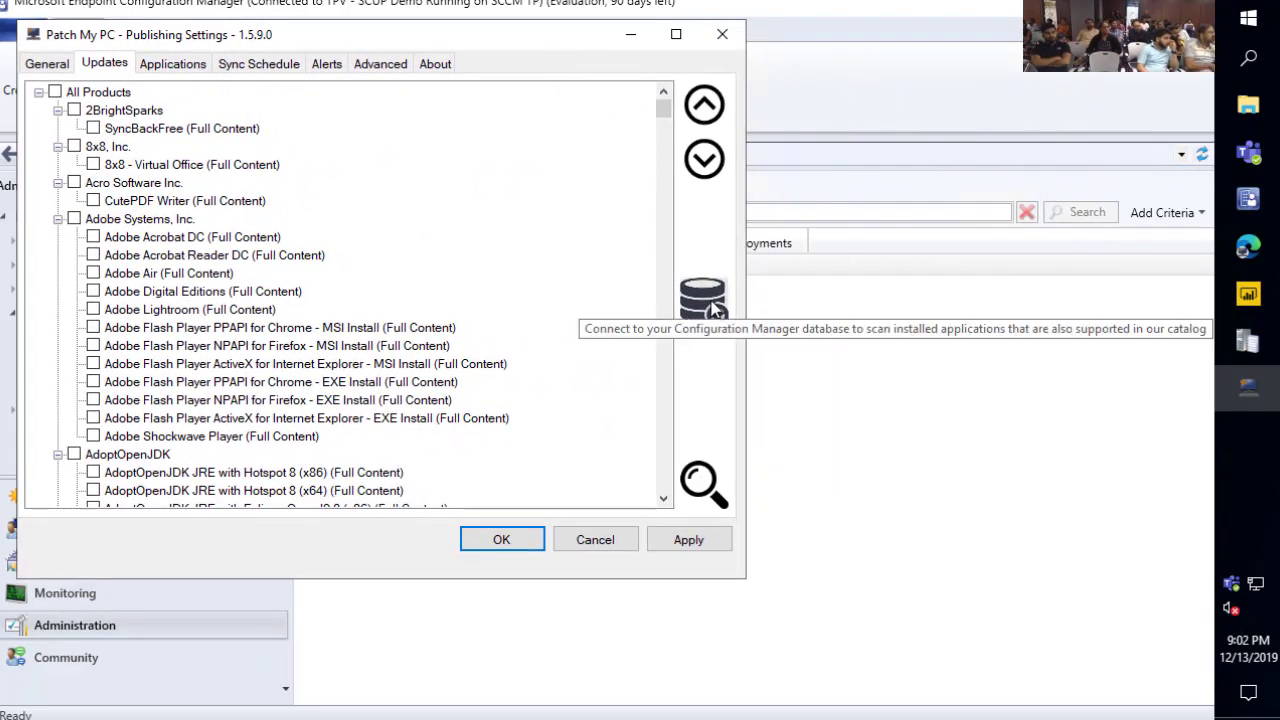
click(716, 312)
drag(420, 18, 733, 106)
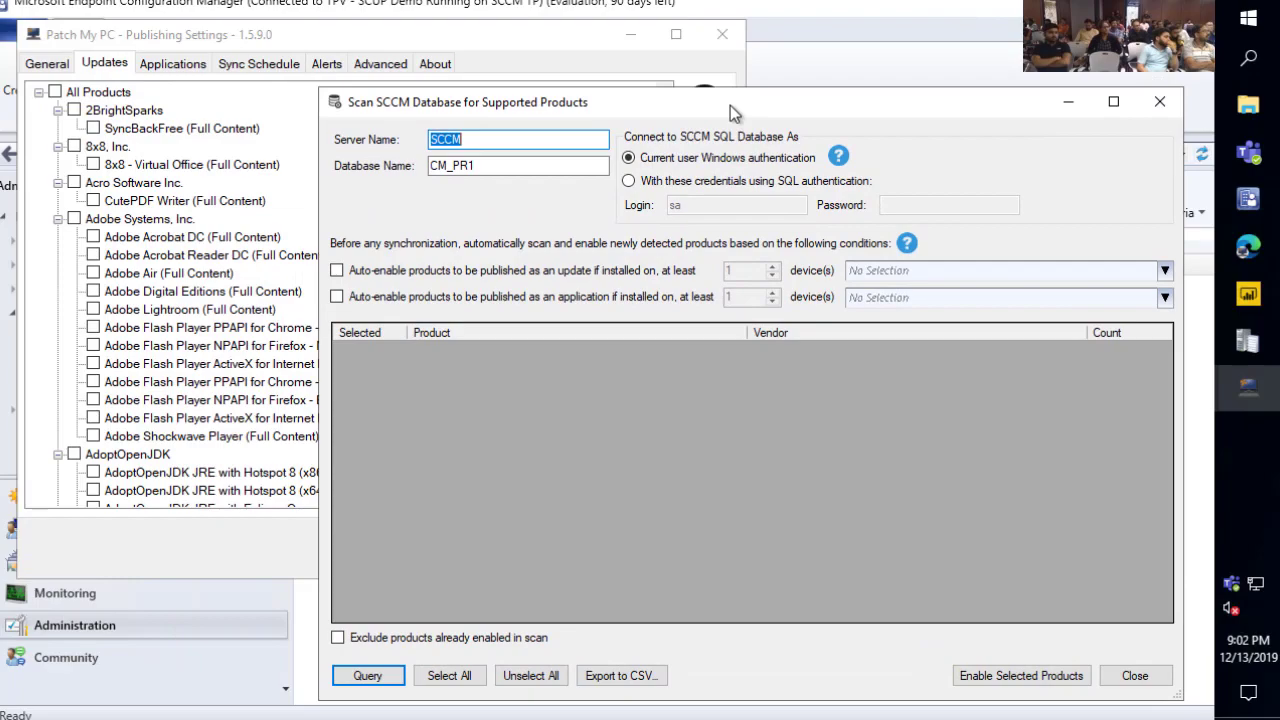
click(362, 675)
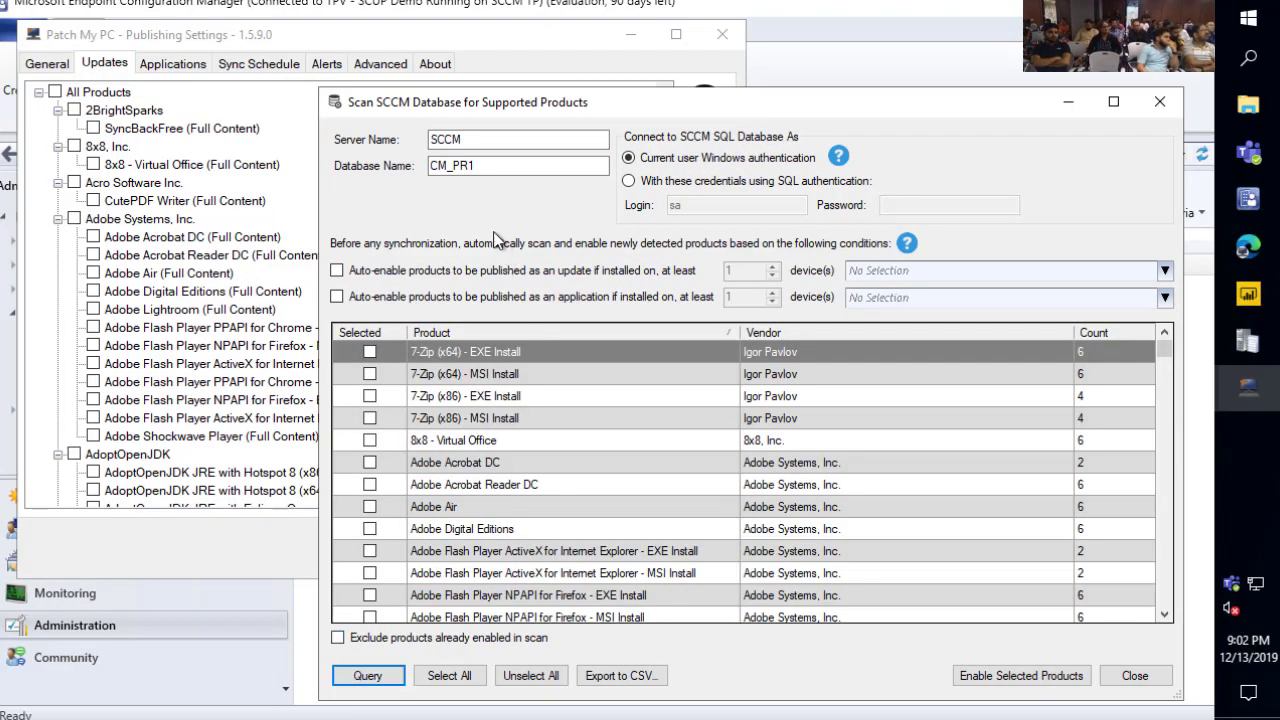
drag(488, 139, 402, 138)
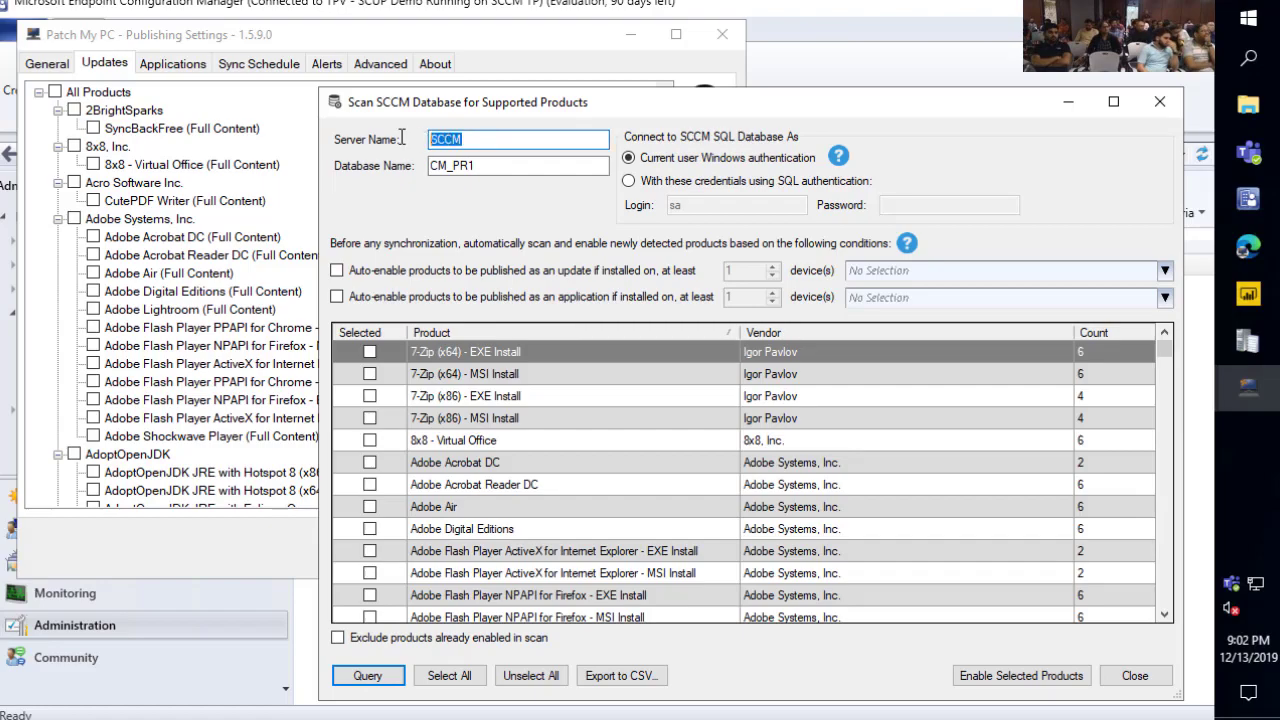
drag(480, 165, 406, 166)
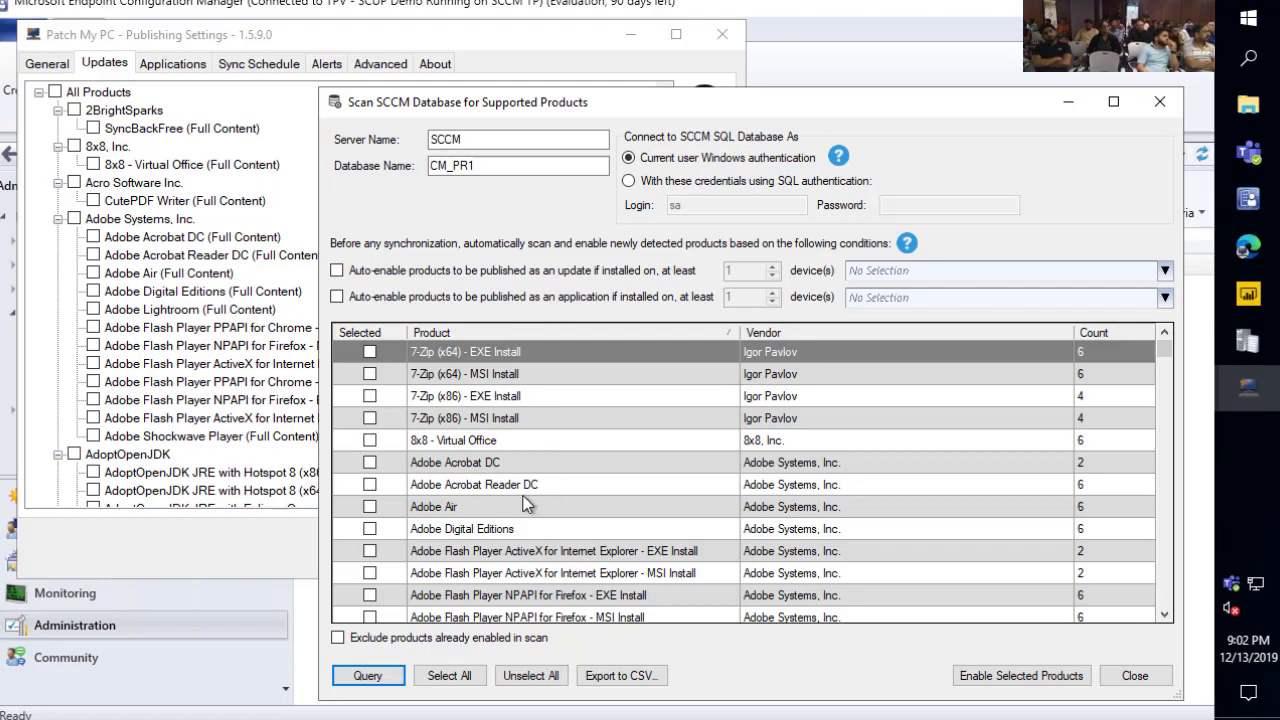
Browse the products found in the scan and sort them by count in descending order
scroll(550, 490, down, 3)
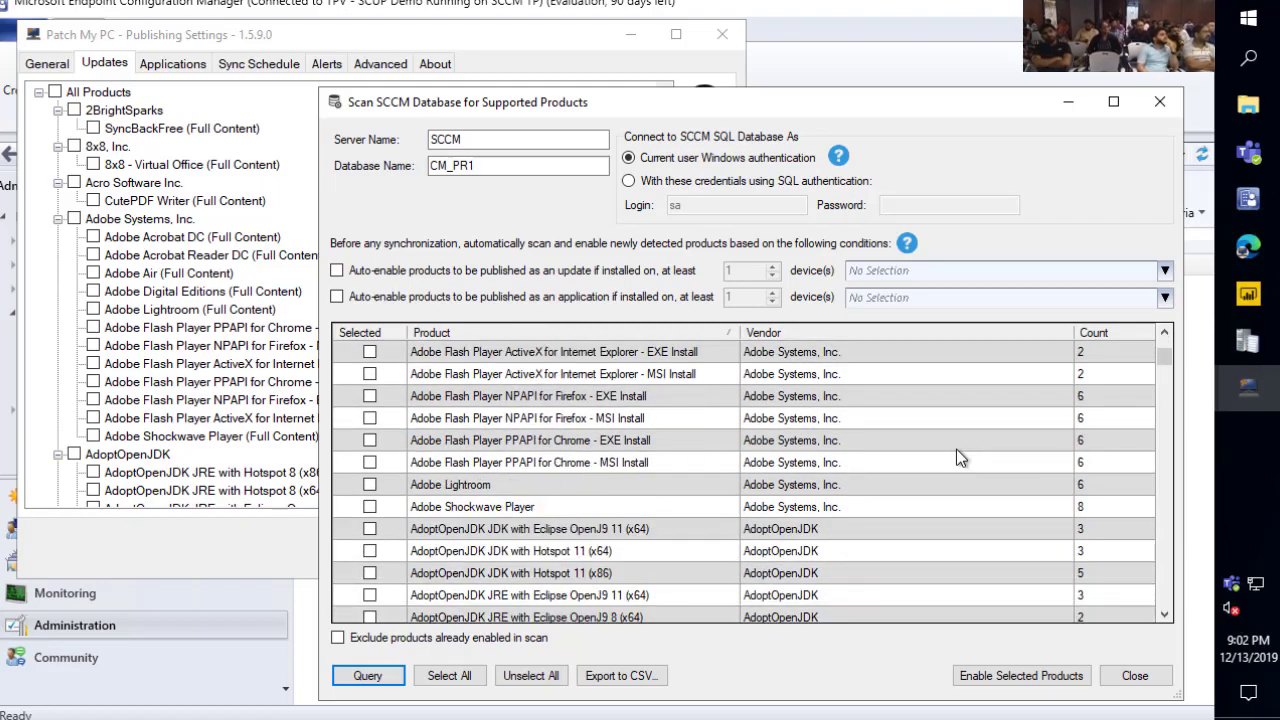
scroll(1049, 443, down, 3)
scroll(1135, 375, down, 15)
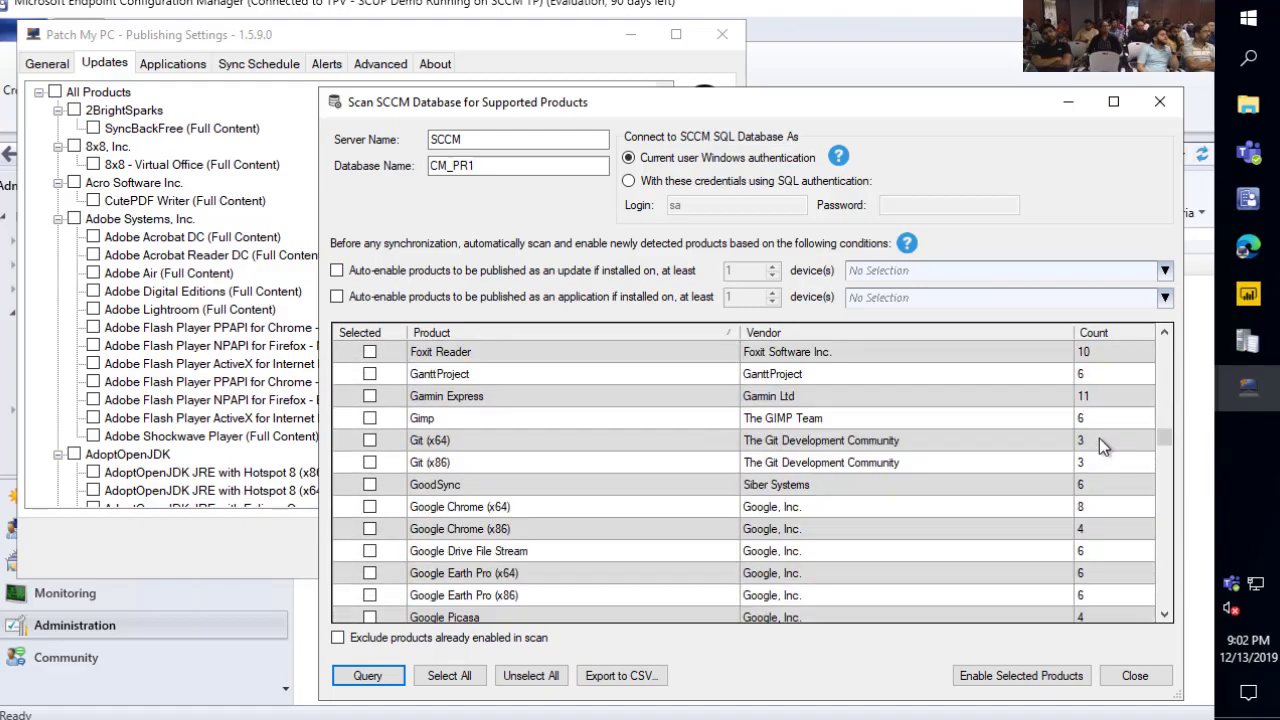
drag(1165, 462, 1166, 580)
click(1093, 345)
click(1095, 340)
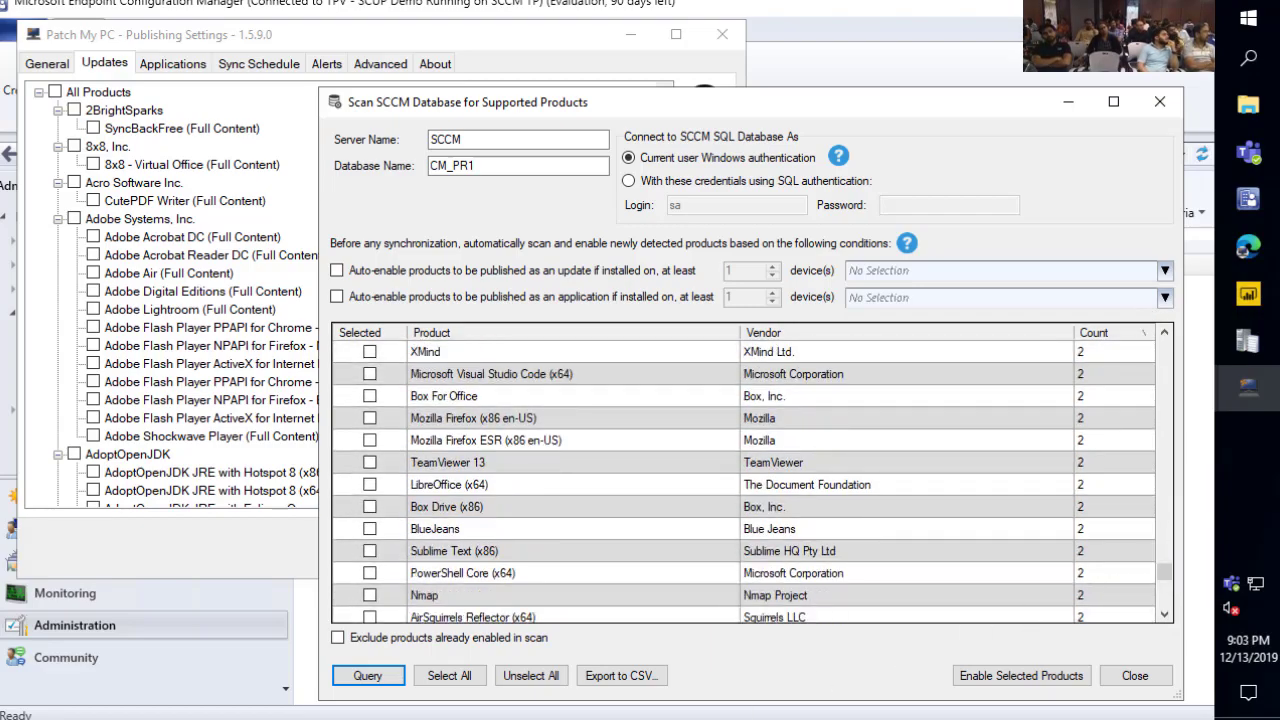
Try enabling every product found in the scan for update publishing, and clear the selection of all products
click(449, 676)
click(1020, 676)
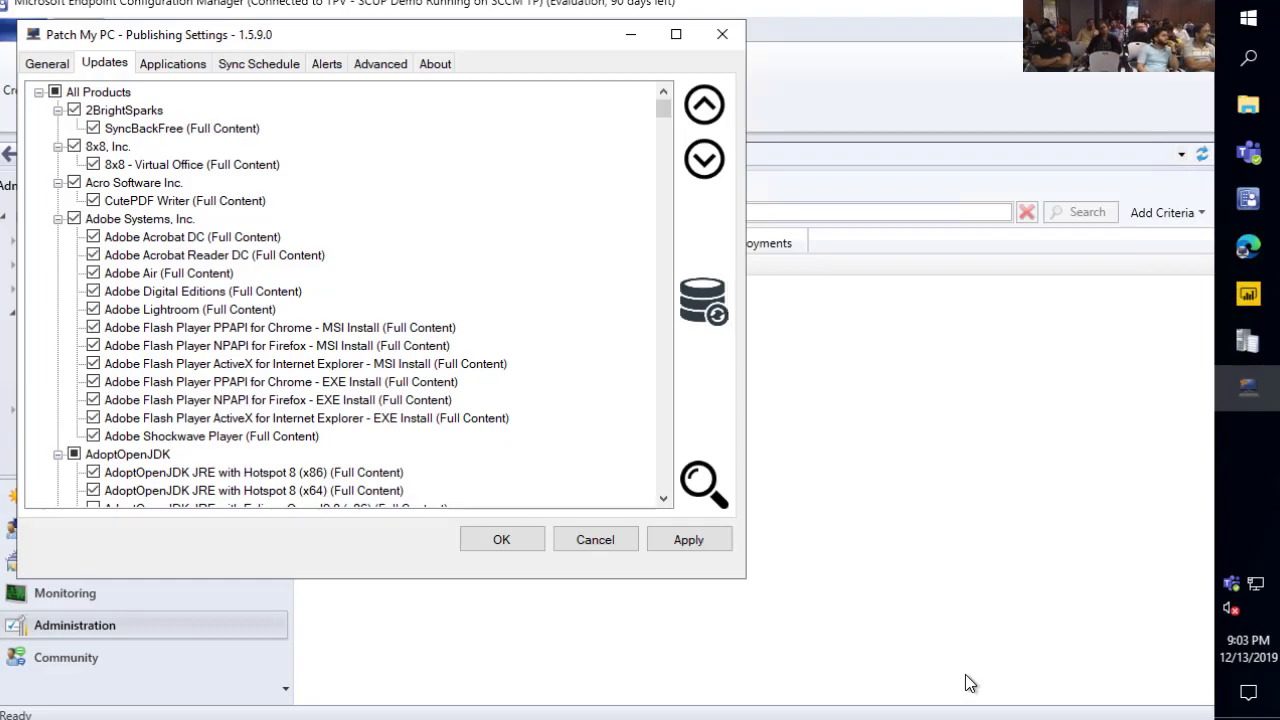
click(54, 91)
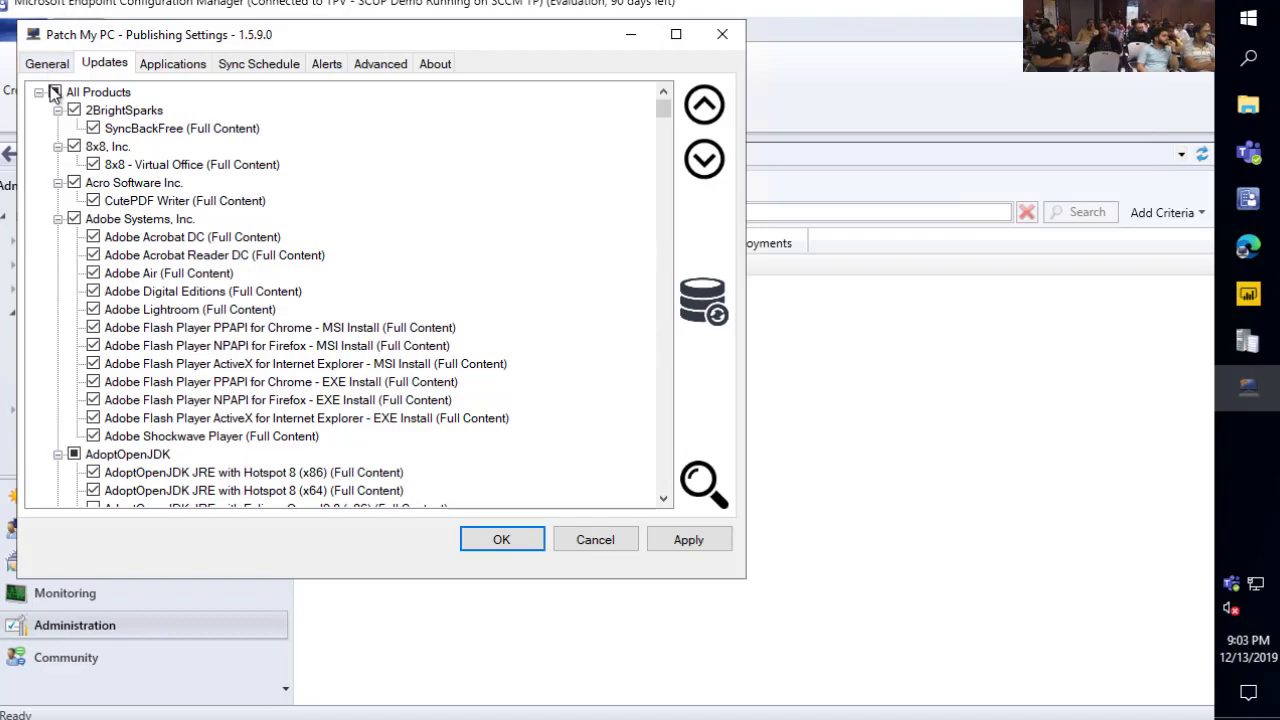
Query the SCCM database again for supported products and review the CSV export and the two auto-enable conditions
click(704, 302)
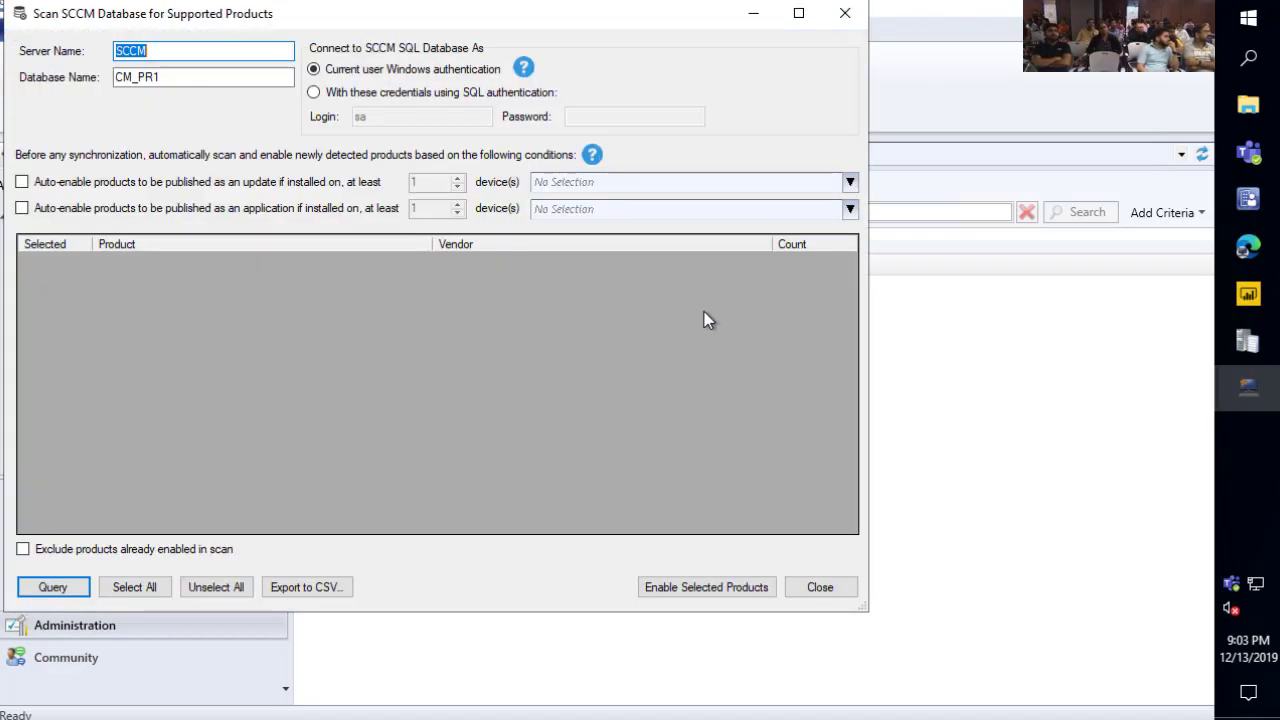
click(50, 587)
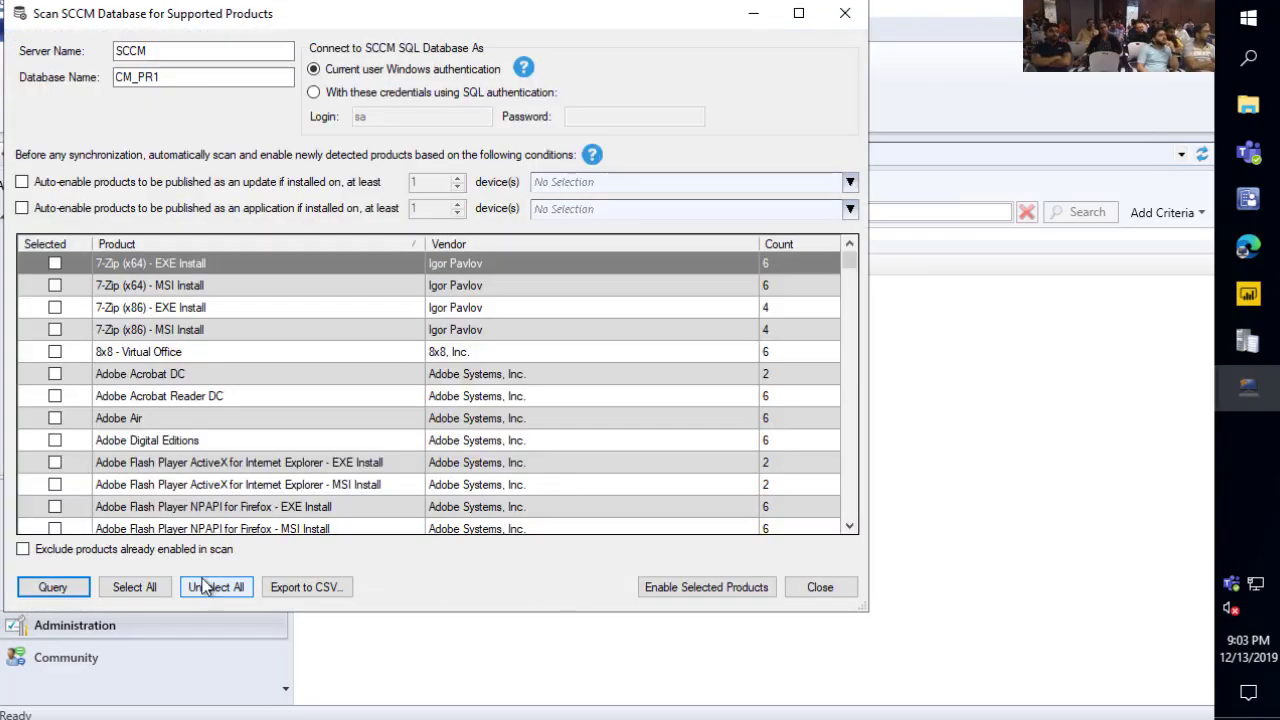
drag(264, 575, 364, 599)
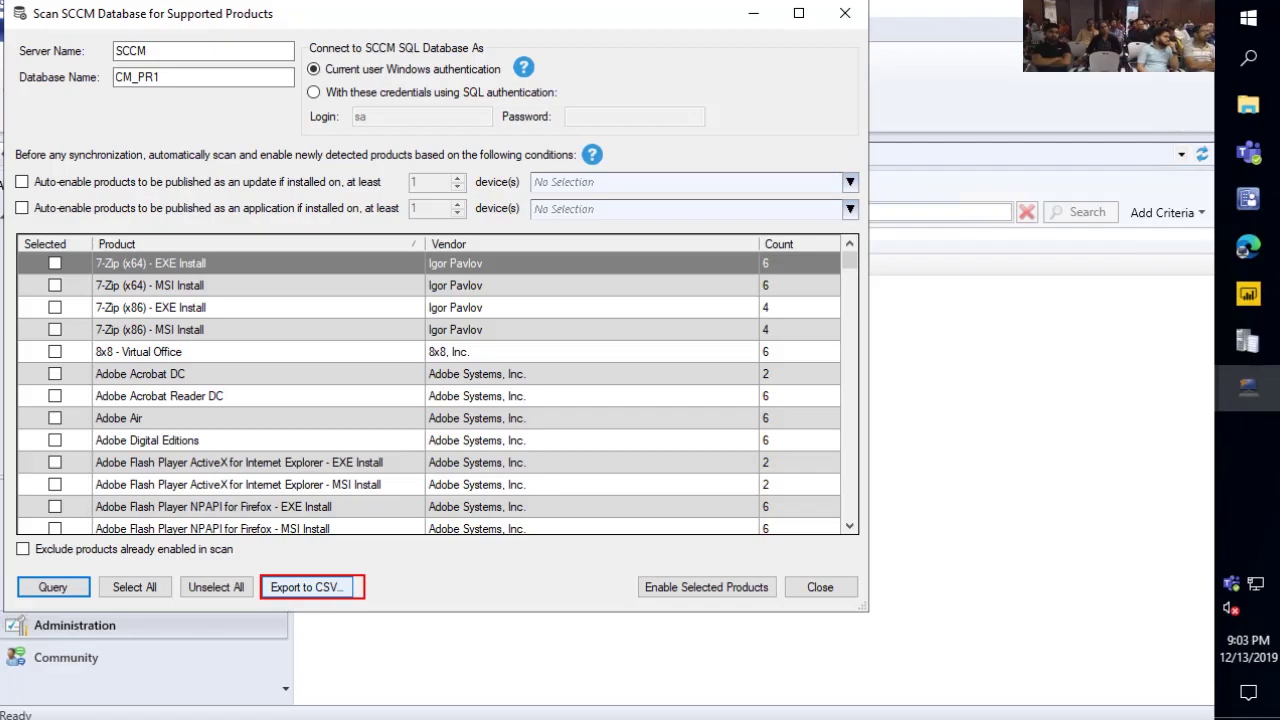
key(Escape)
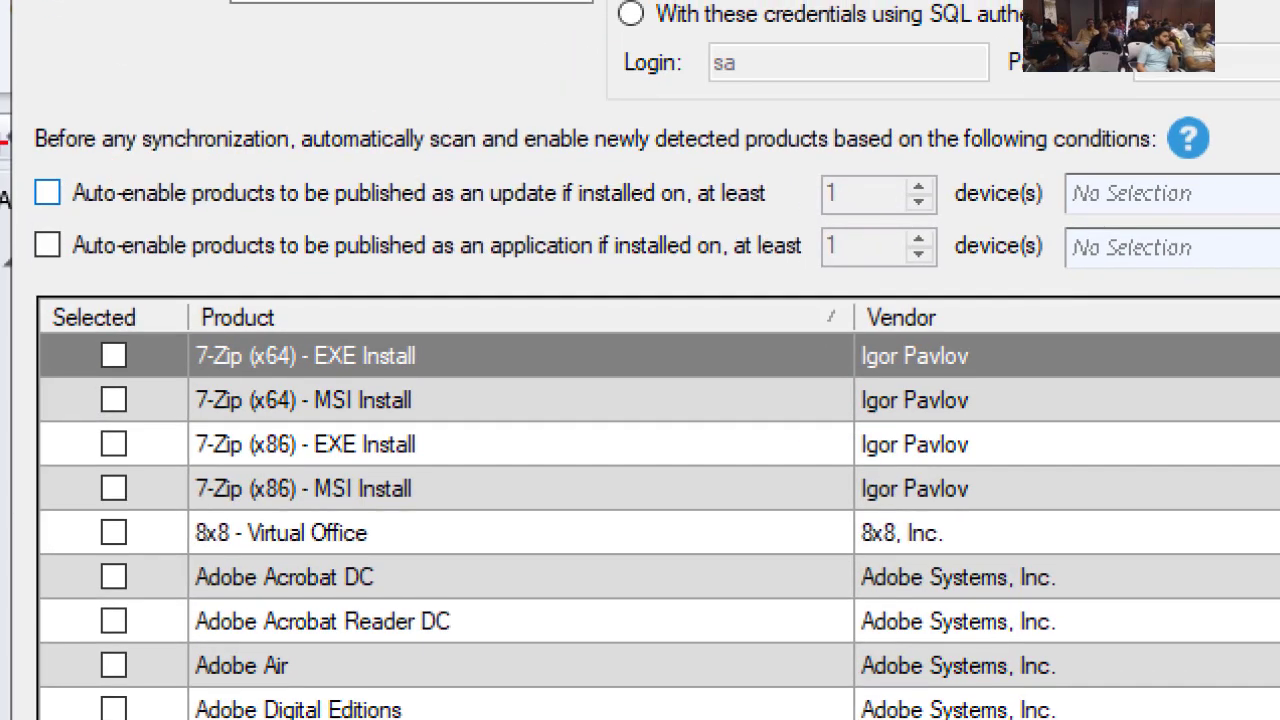
drag(14, 165, 1052, 273)
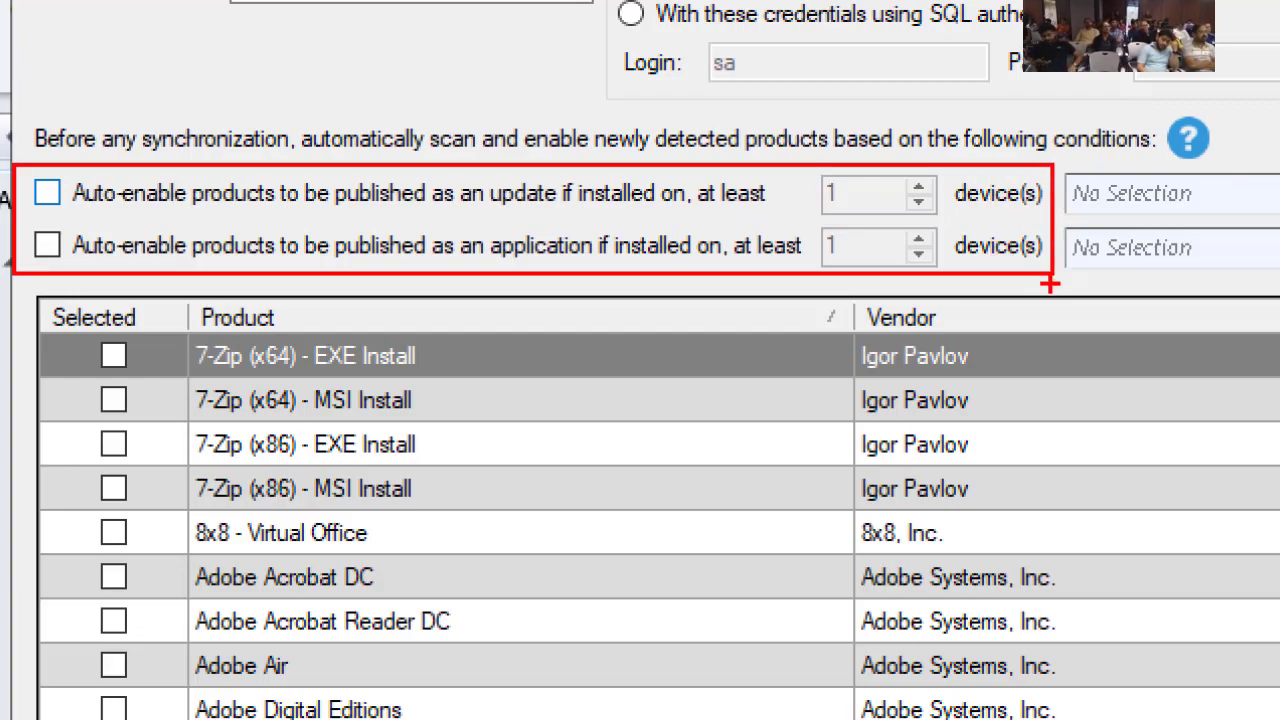
key(Escape)
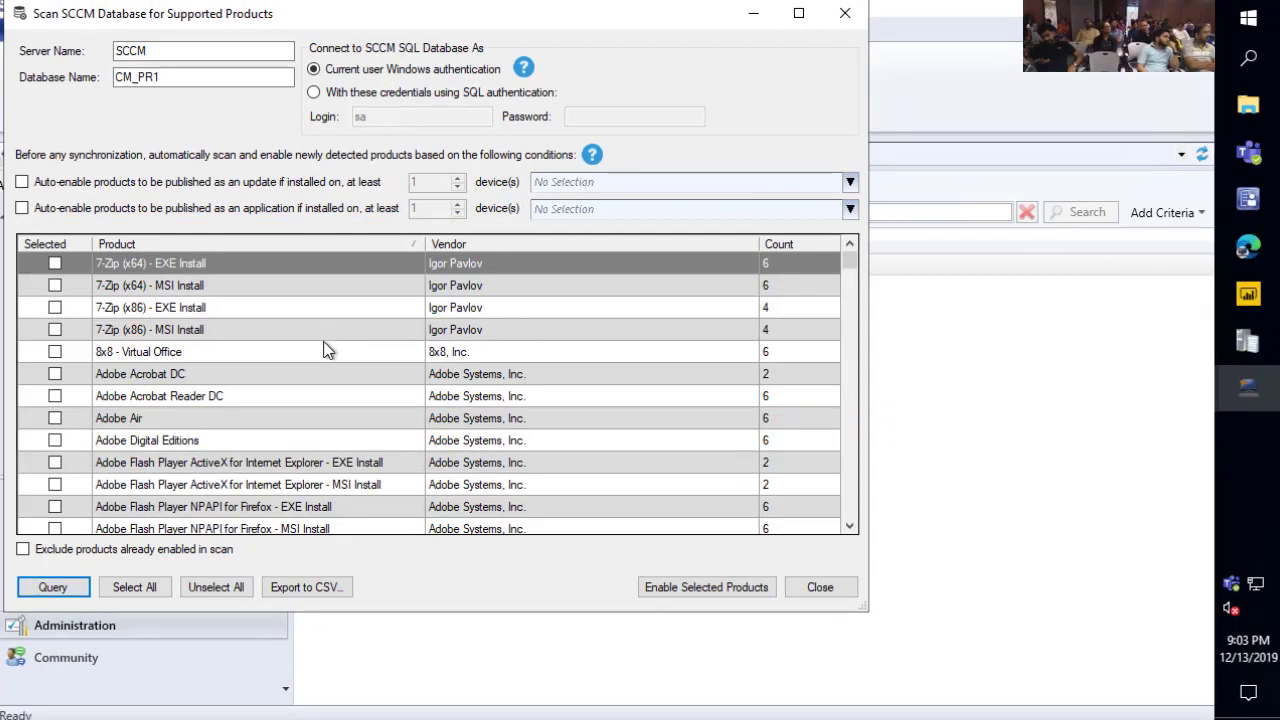
Try auto-enabling products as updates and as applications on at least 10 devices, switch both conditions off and close the scan
click(22, 182)
click(22, 208)
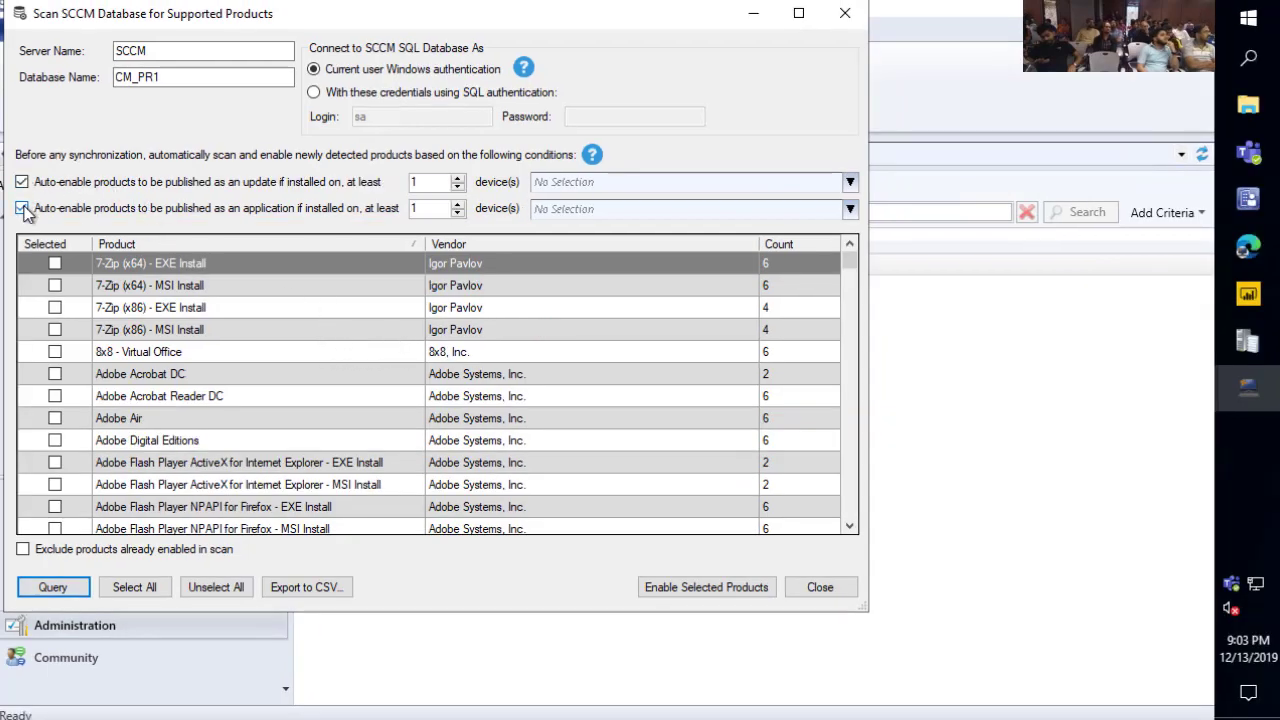
double_click(430, 180)
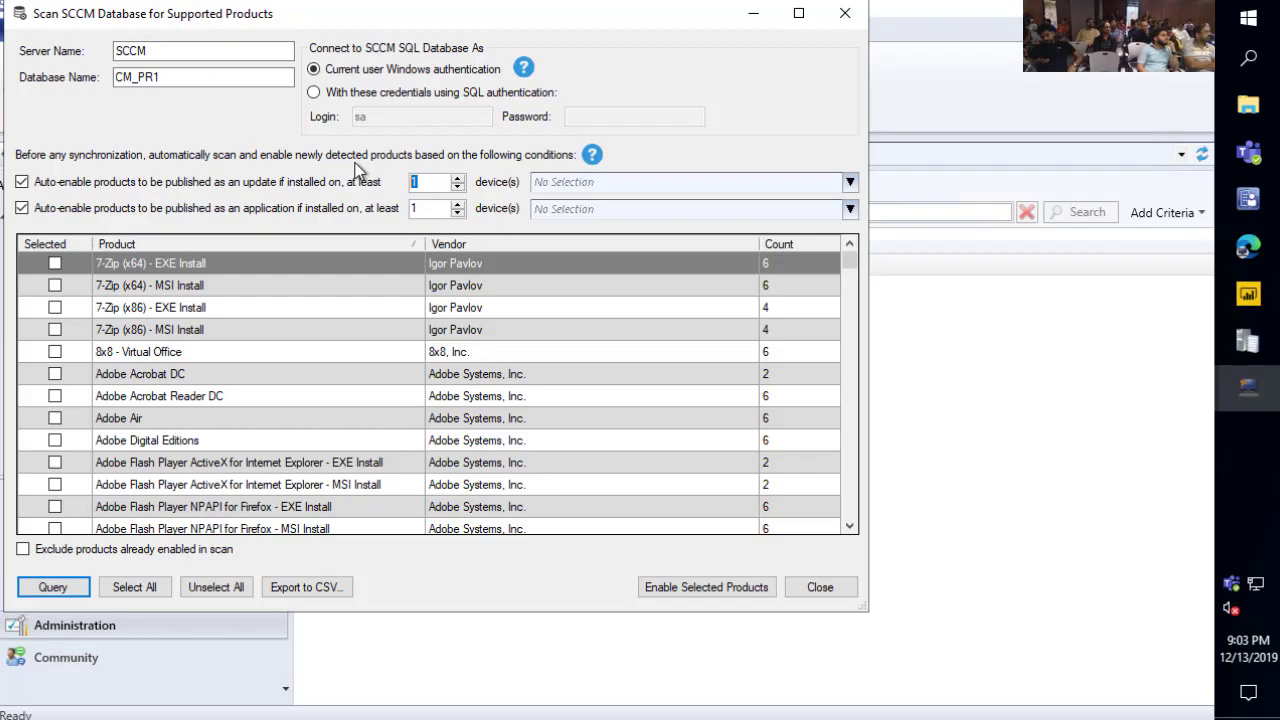
text(10)
double_click(428, 208)
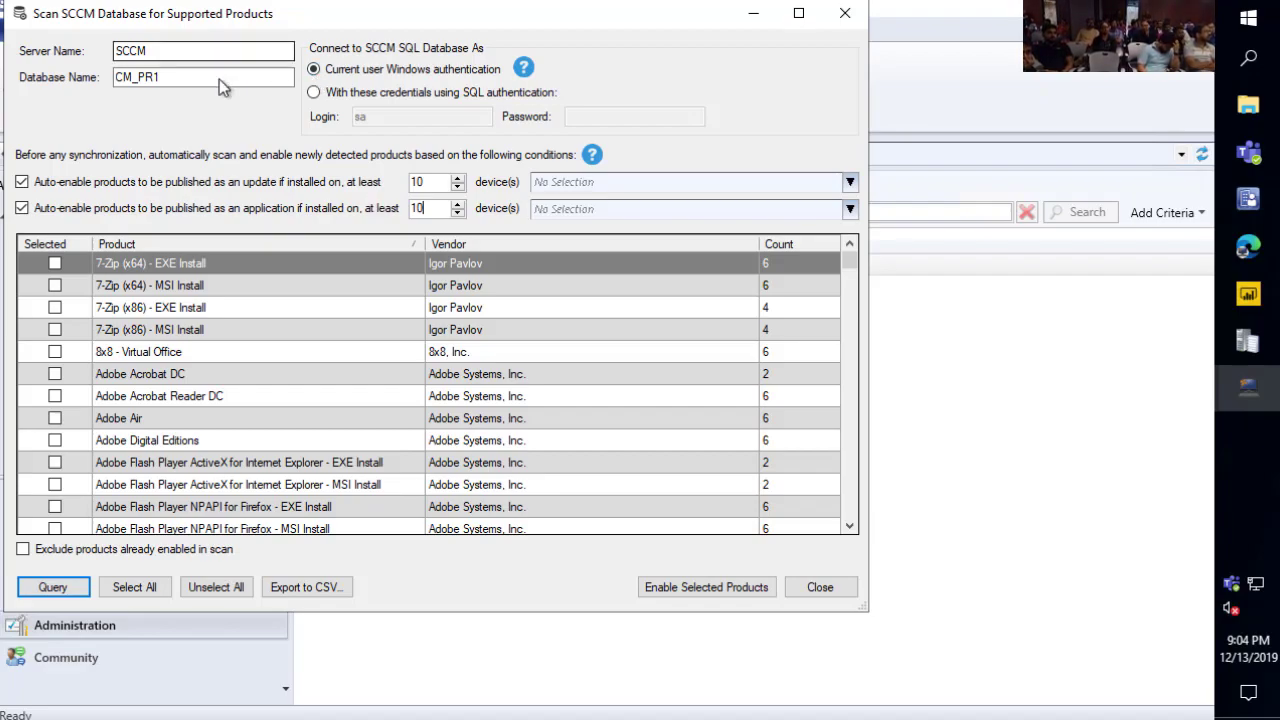
click(100, 183)
click(103, 207)
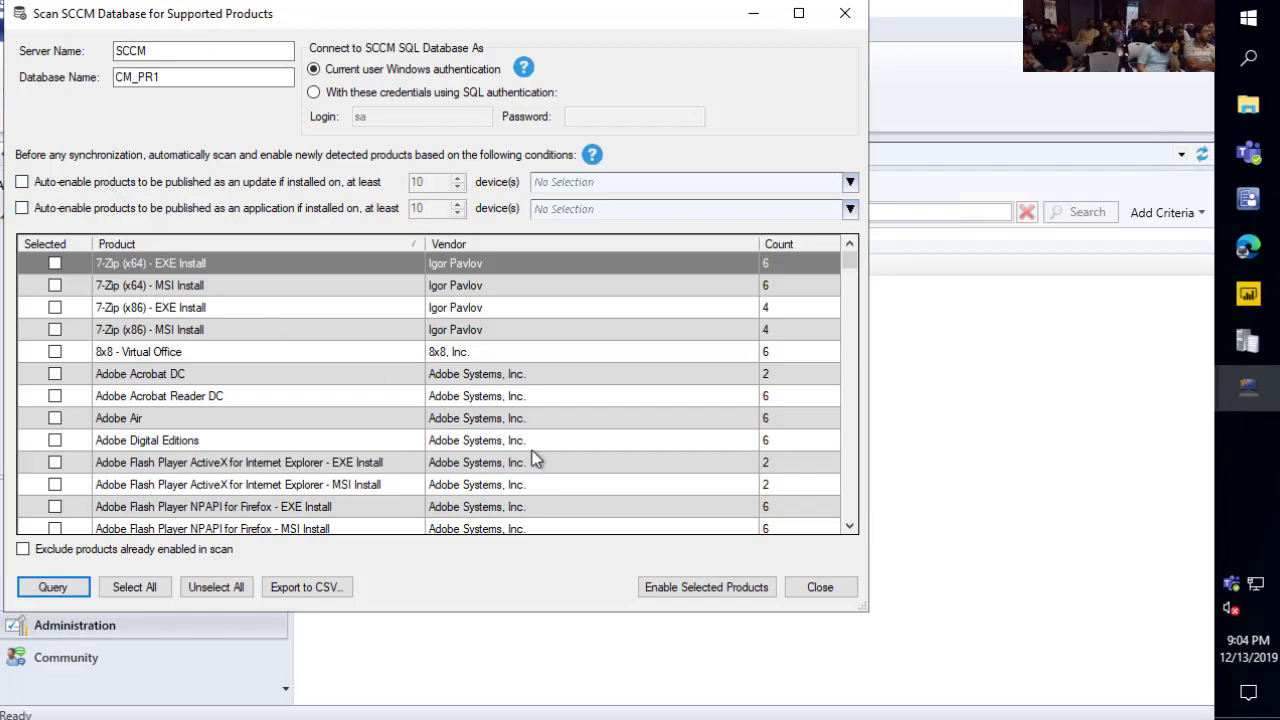
click(819, 590)
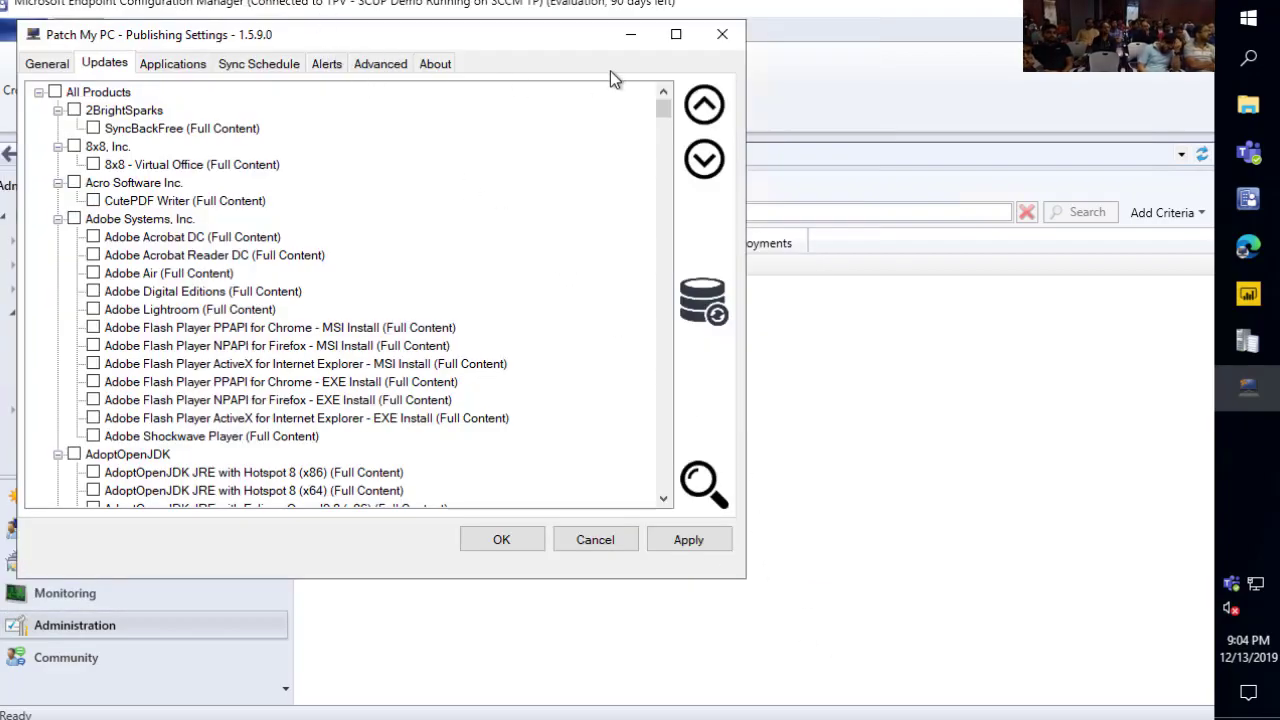
Search the update products for "google" and enable Google Chrome (x64) for publishing
drag(573, 45, 651, 52)
scroll(608, 300, down, 15)
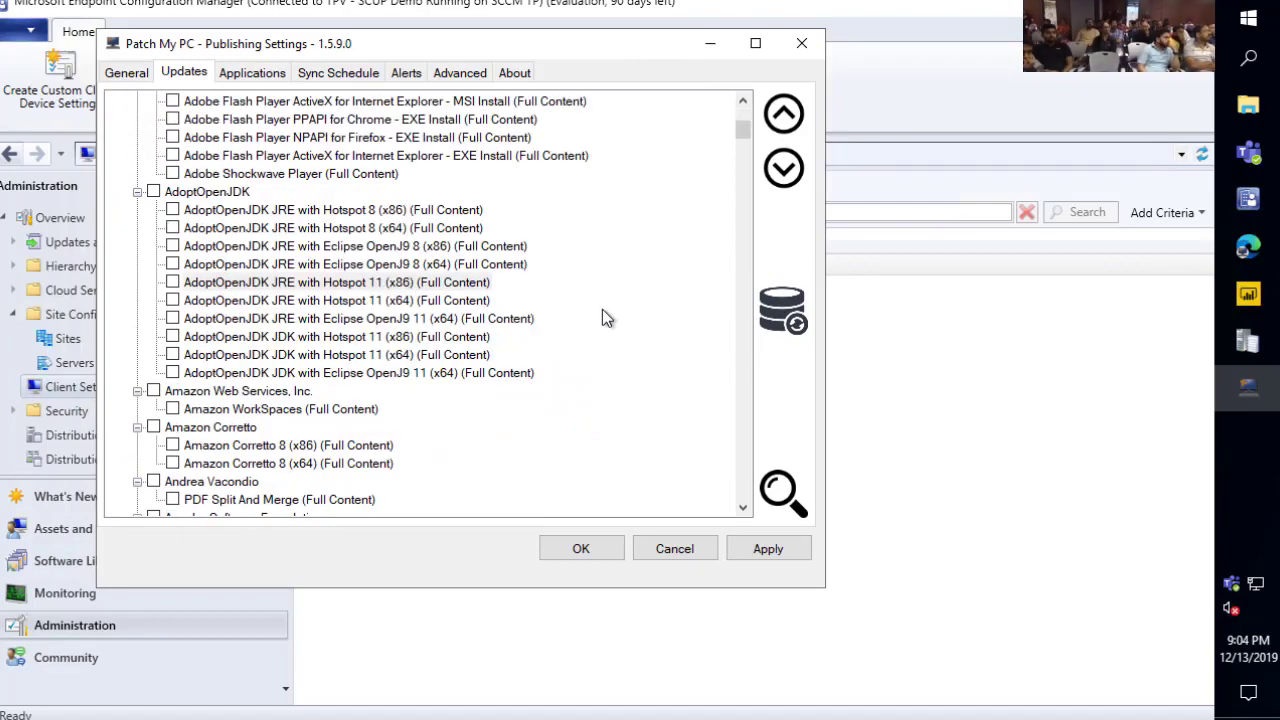
key(ctrl+f)
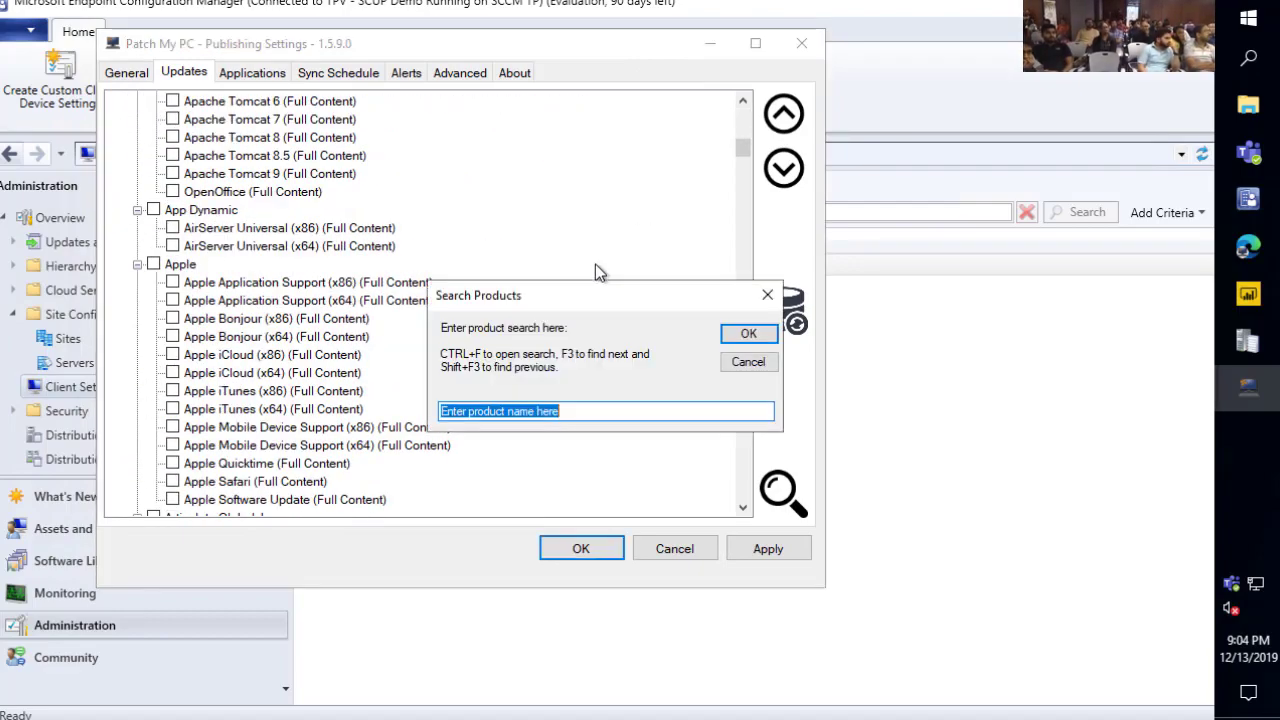
text(google)
key(Return)
scroll(469, 231, down, 4)
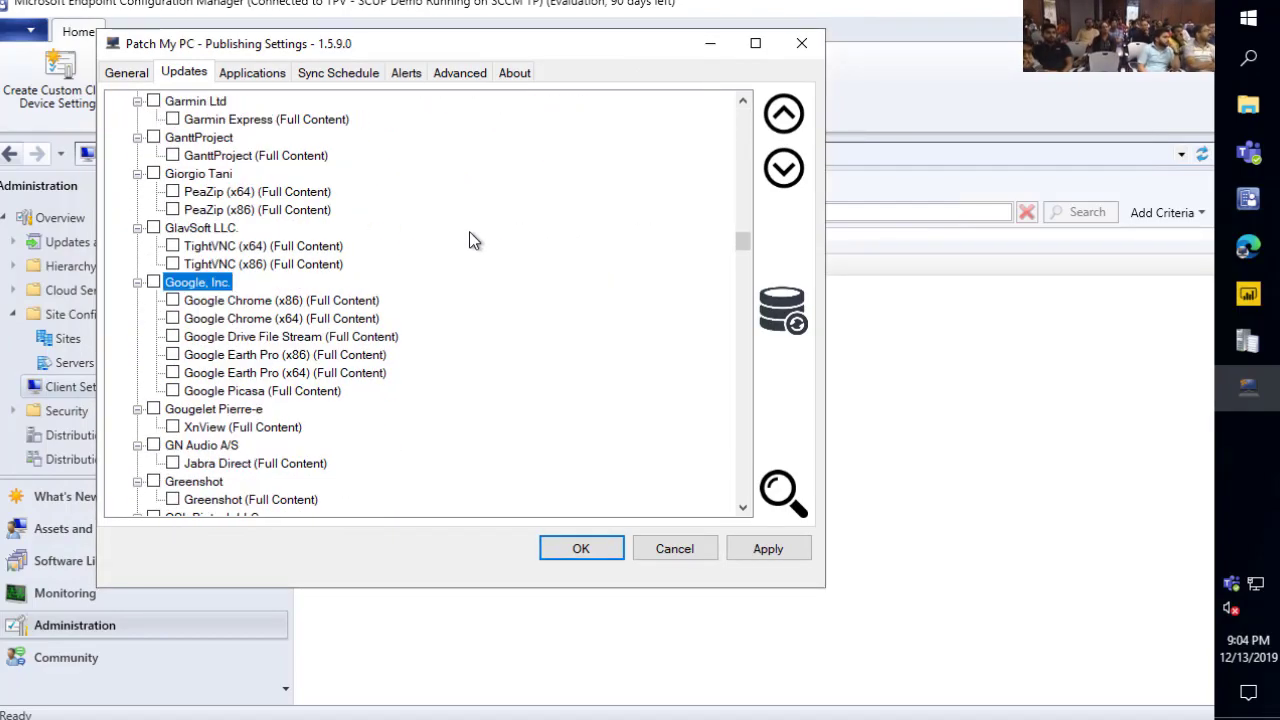
scroll(213, 316, down, 2)
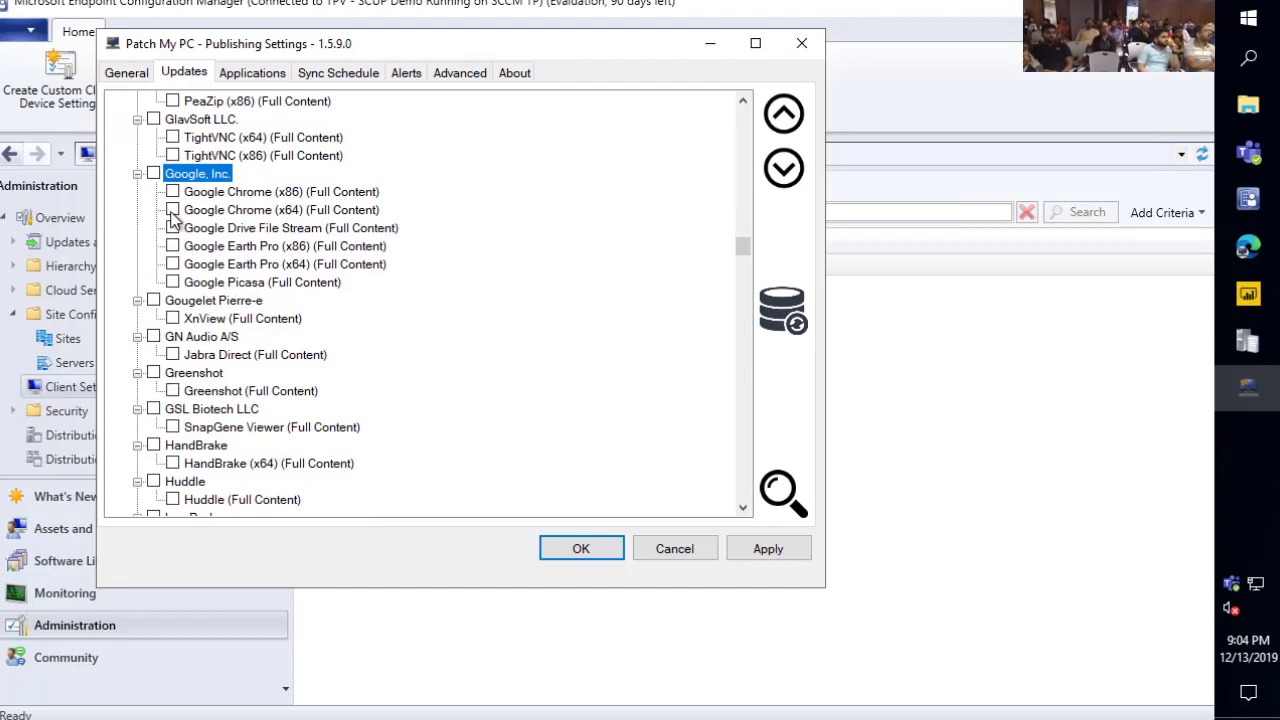
click(173, 210)
click(229, 212)
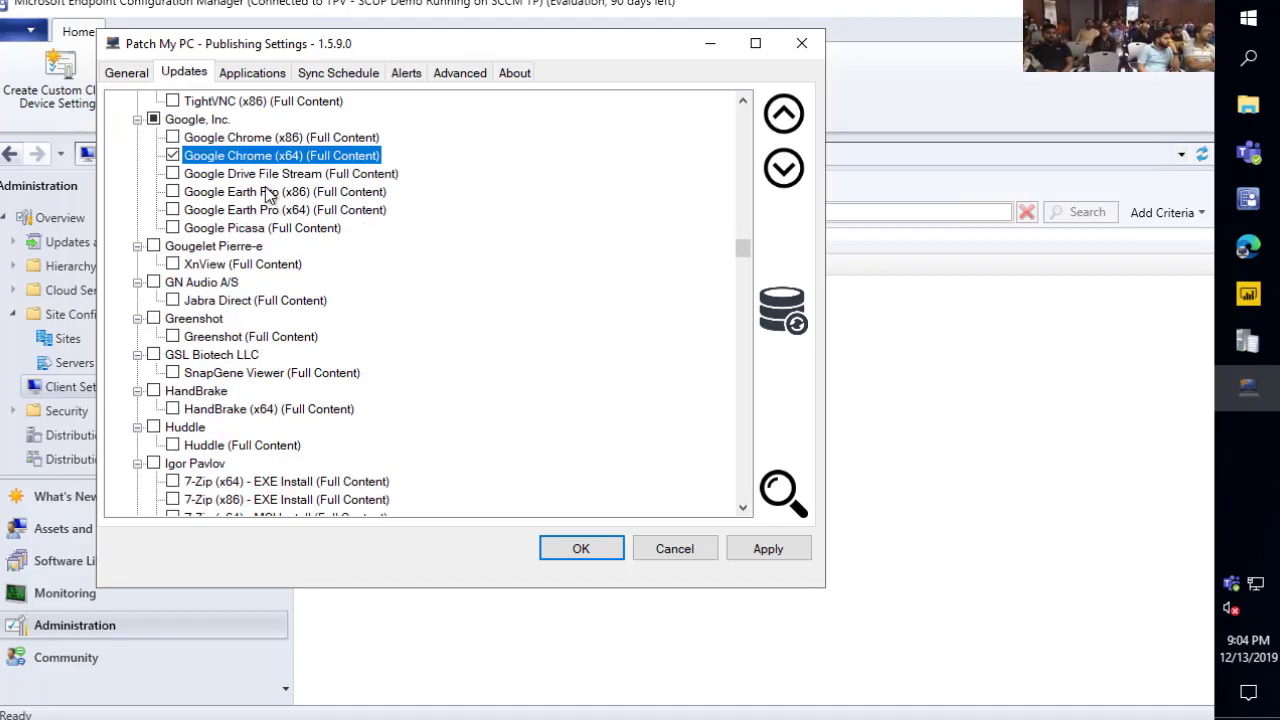
Examine the update options of Google Chrome (x64), including custom scripts, command line, MST transformation and exclusion from automated inventory scans
scroll(272, 214, down, 1)
right_click(251, 157)
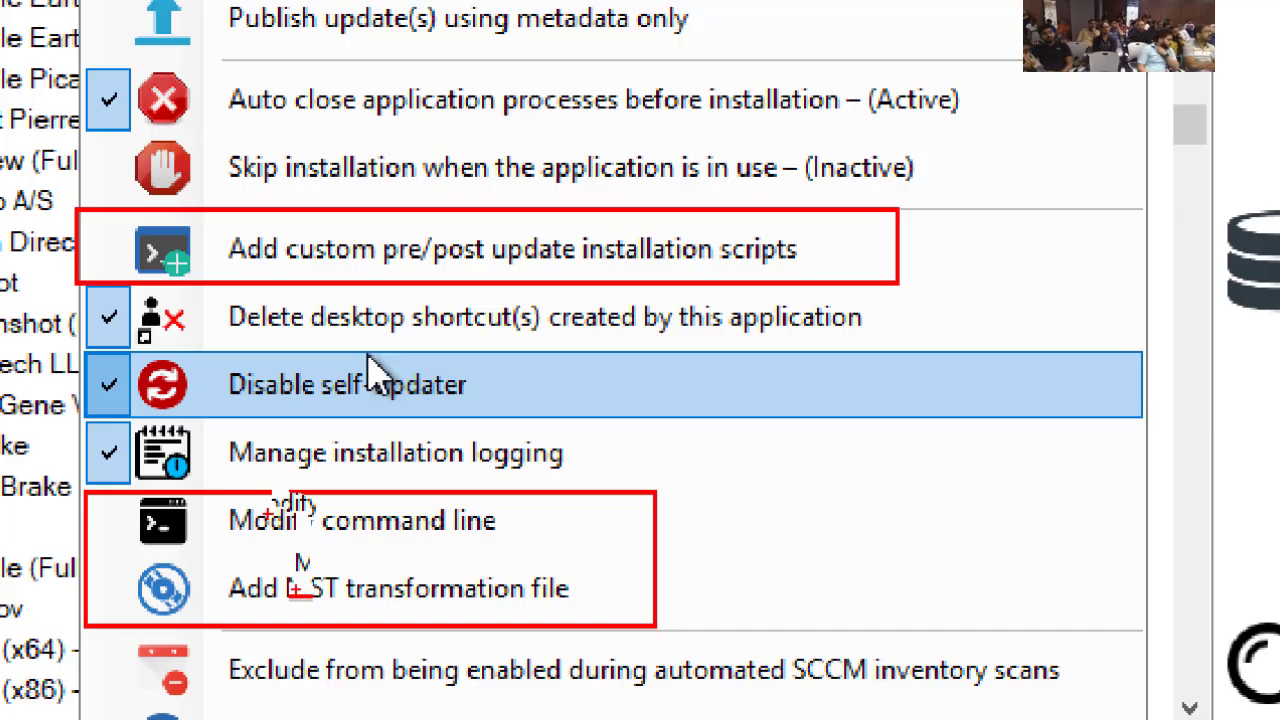
click(370, 375)
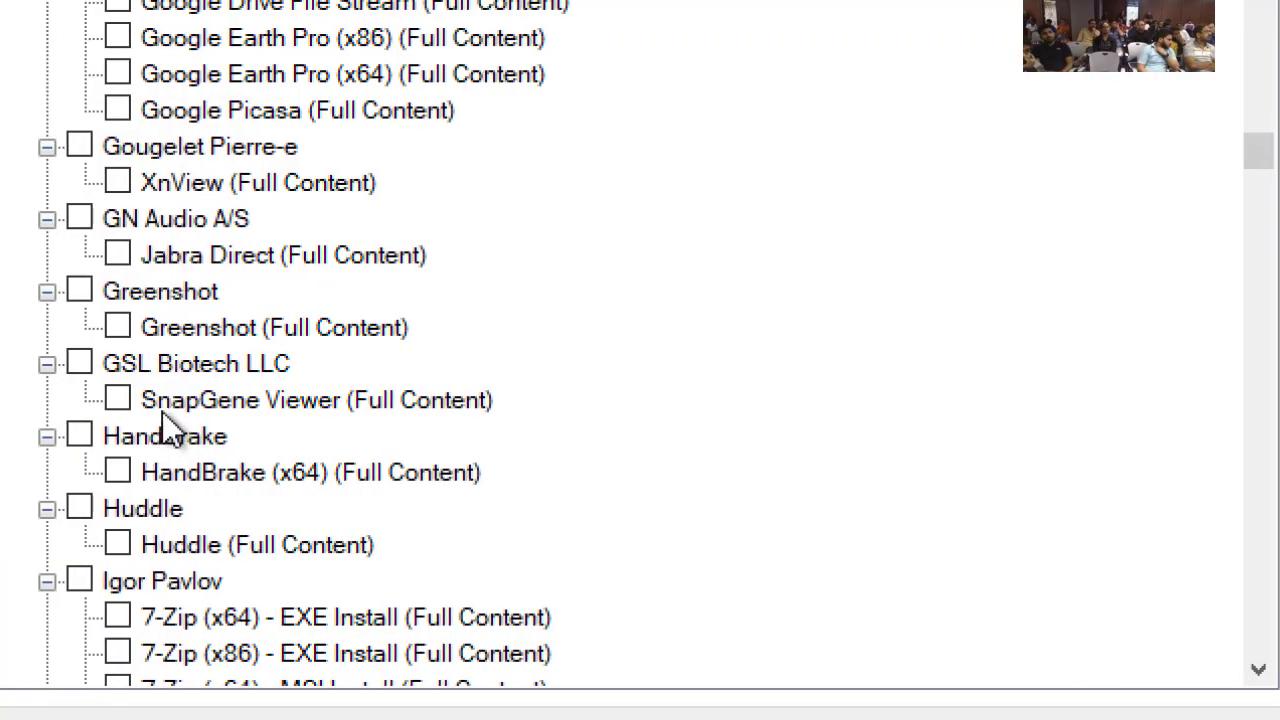
scroll(206, 147, up, 2)
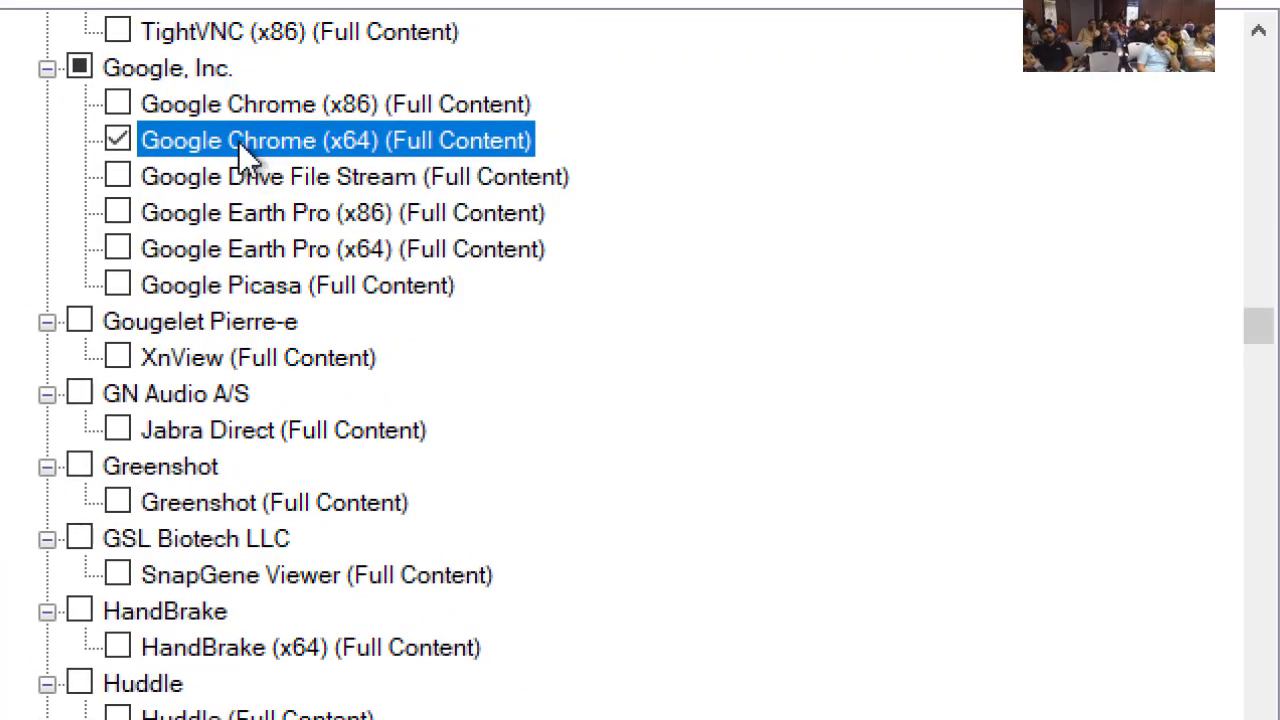
right_click(238, 140)
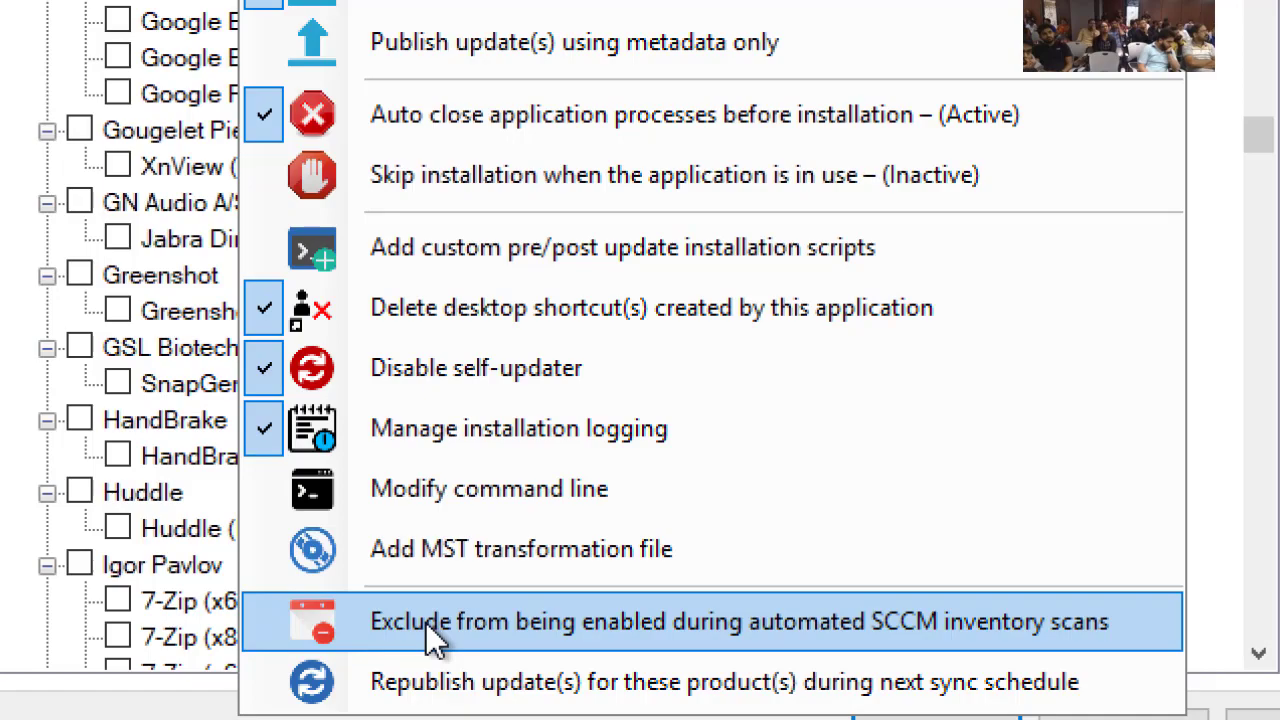
click(425, 621)
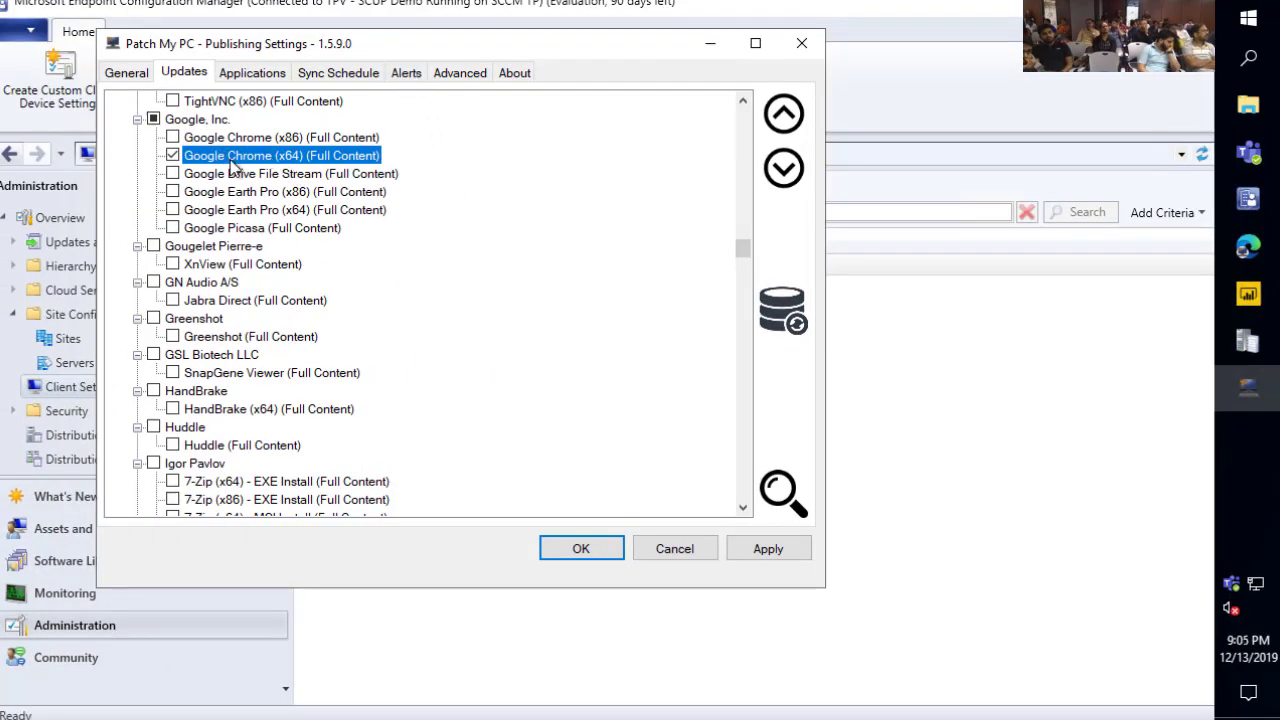
Open the custom pre/post update scripts for Google Chrome (x64) and browse for a post-update script, checking the supported file types
right_click(230, 166)
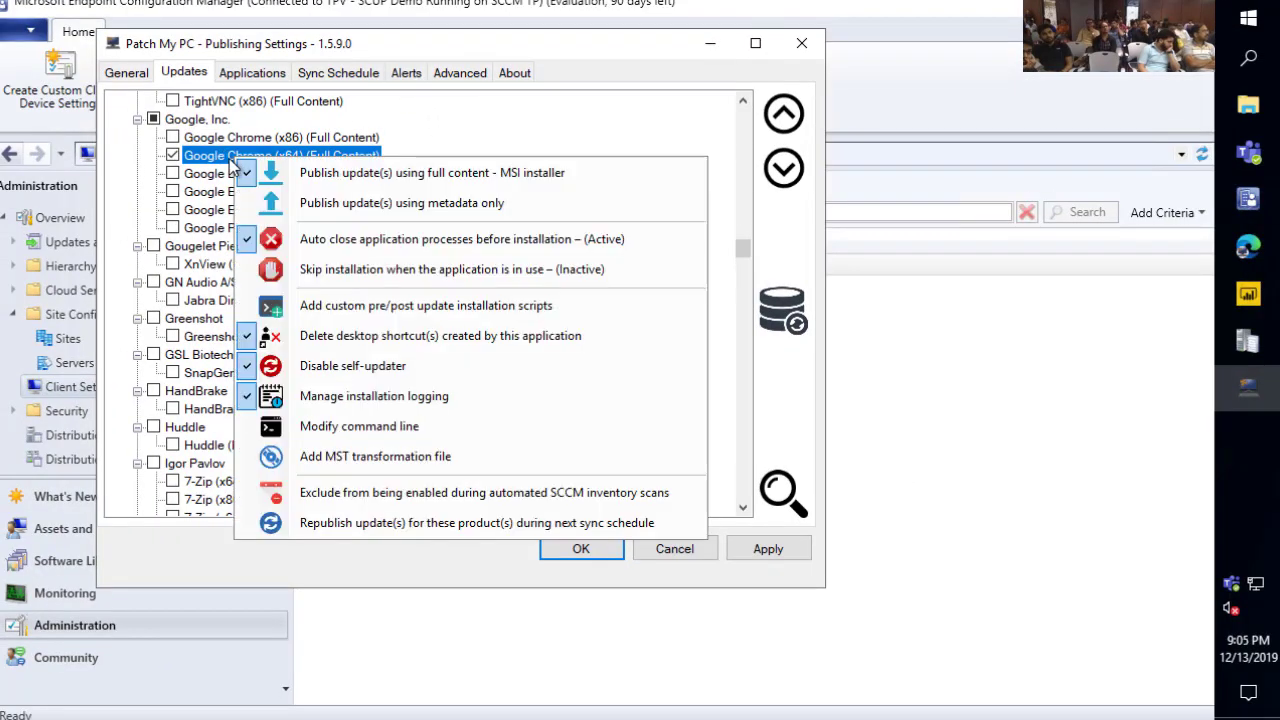
click(316, 310)
drag(420, 68, 726, 91)
click(1047, 248)
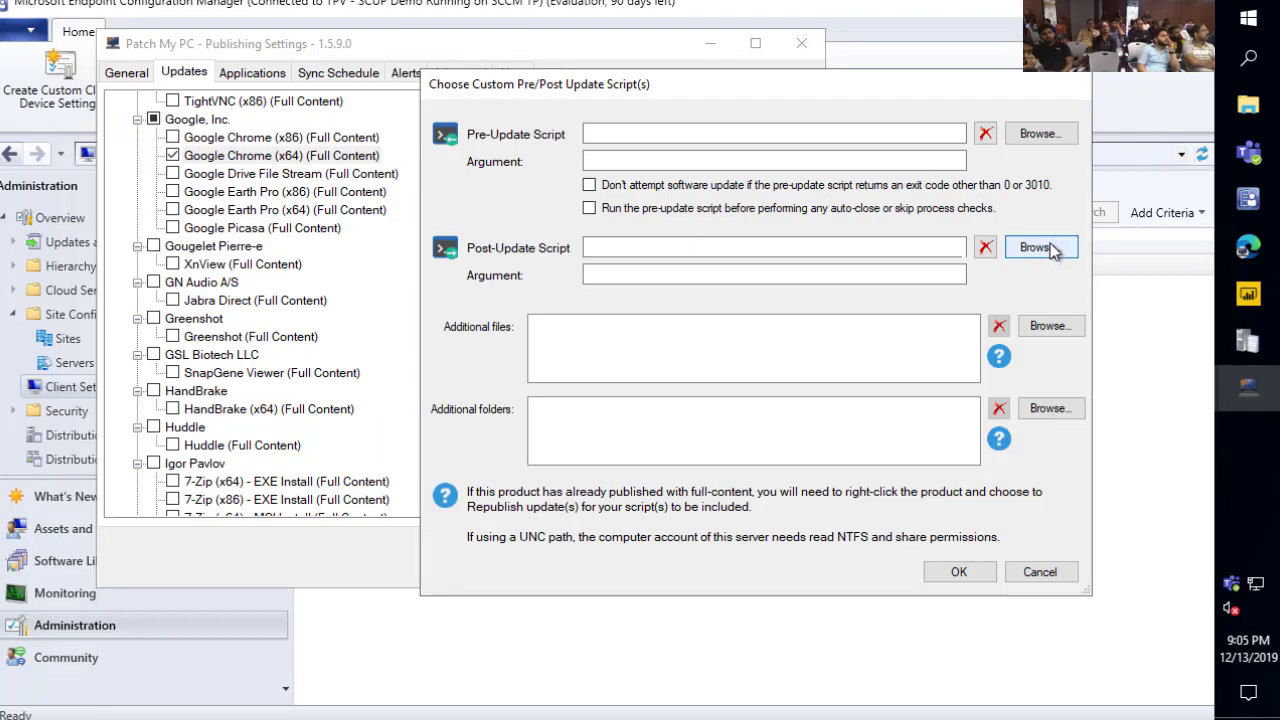
click(970, 519)
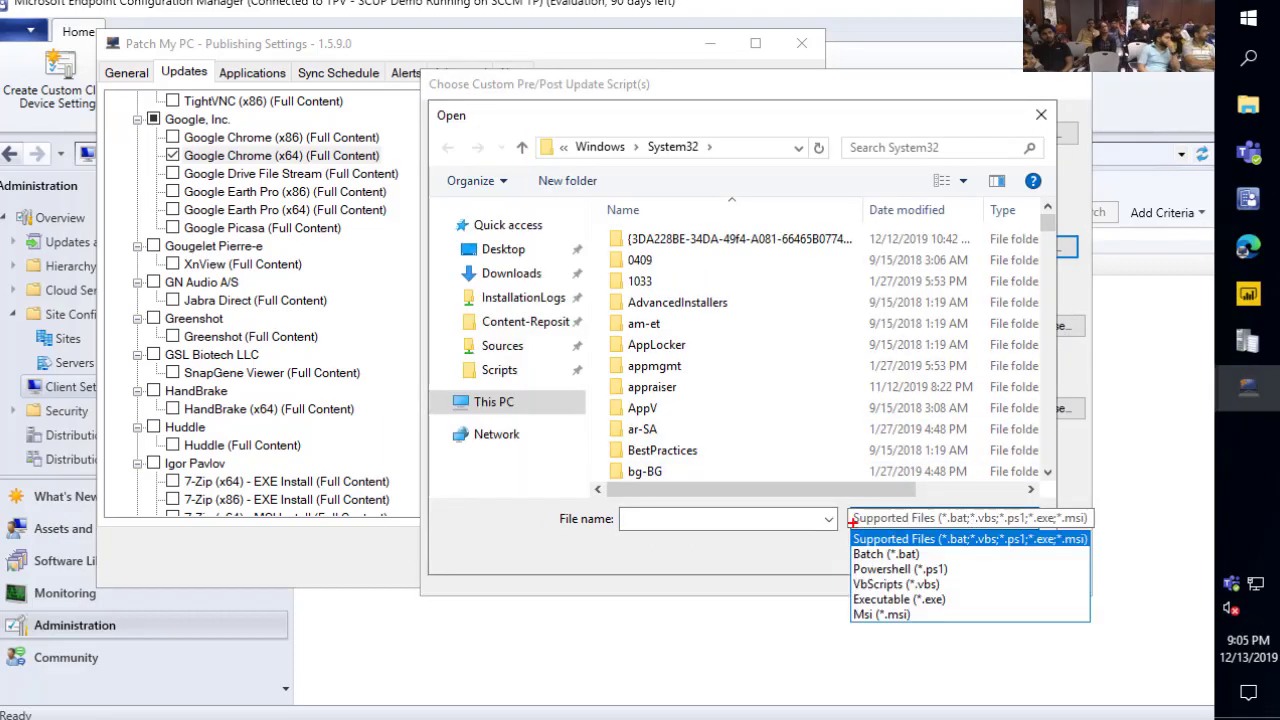
mouse_move(842, 521)
mouse_down()
mouse_move(1002, 624)
mouse_move(1028, 625)
mouse_up()
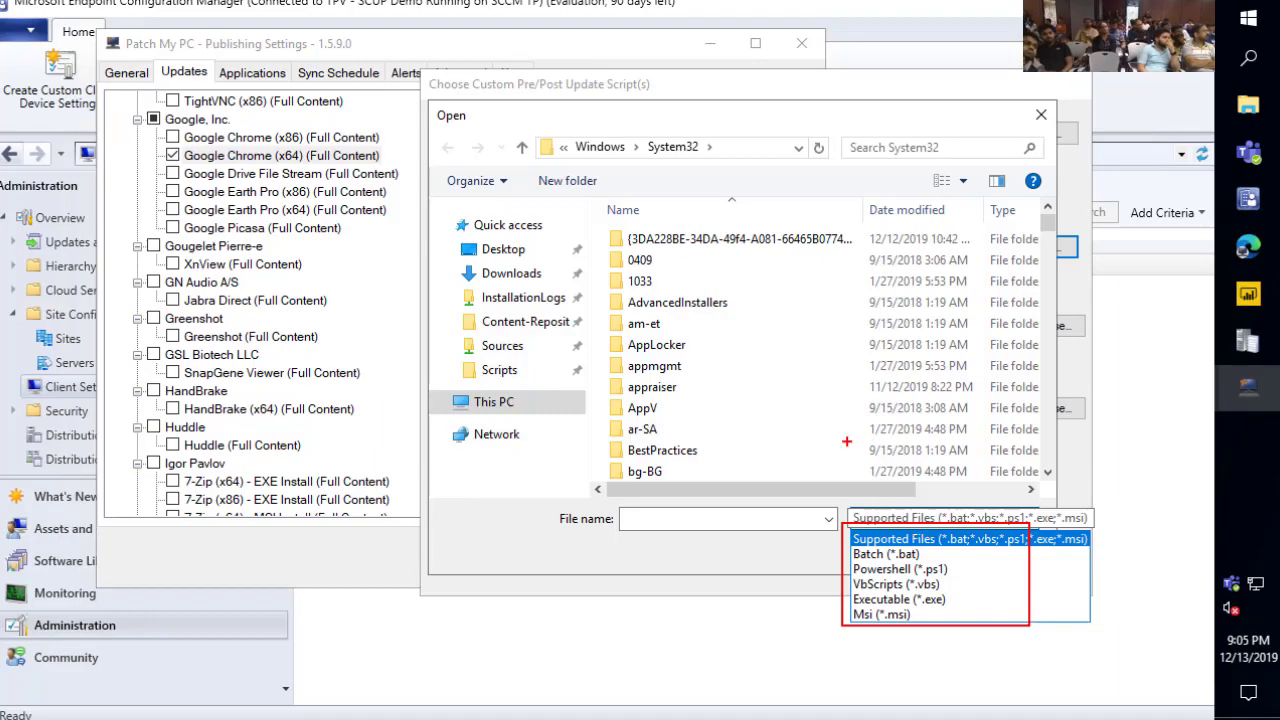
key(Escape)
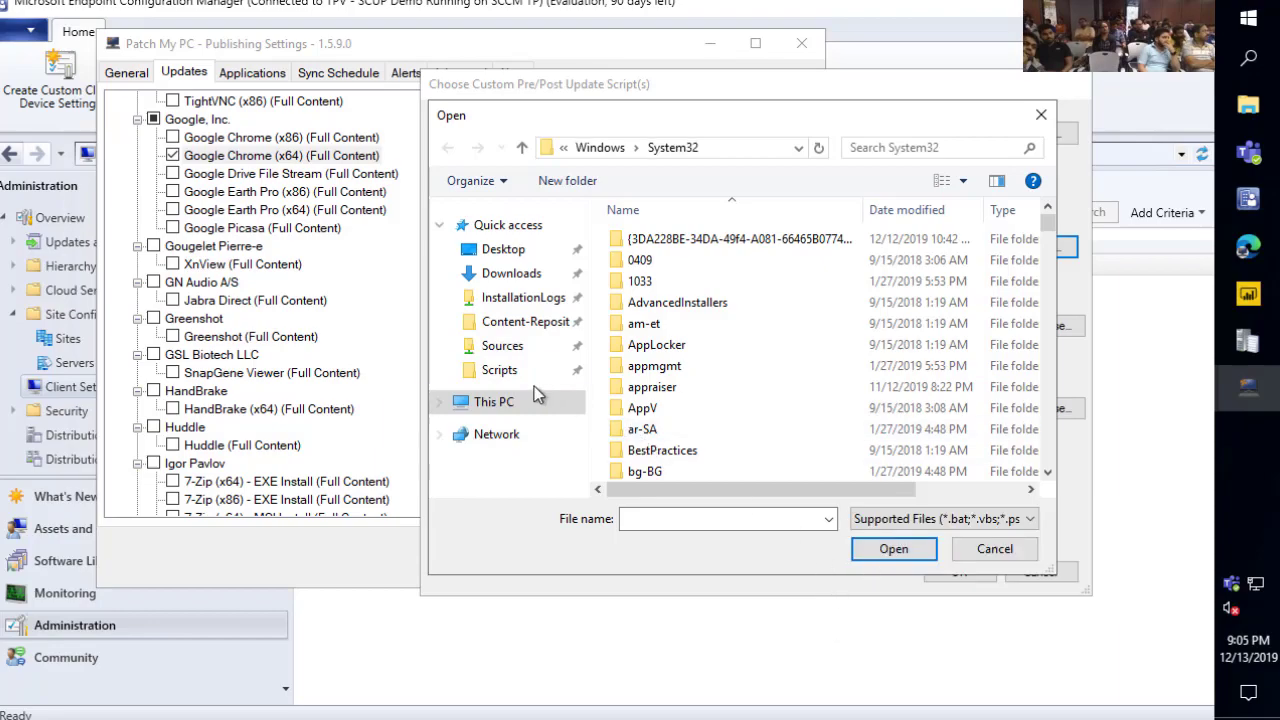
Find SetGoogleChromeHomepage.ps1 in the Scripts folder and open it in Notepad++
click(502, 346)
click(510, 380)
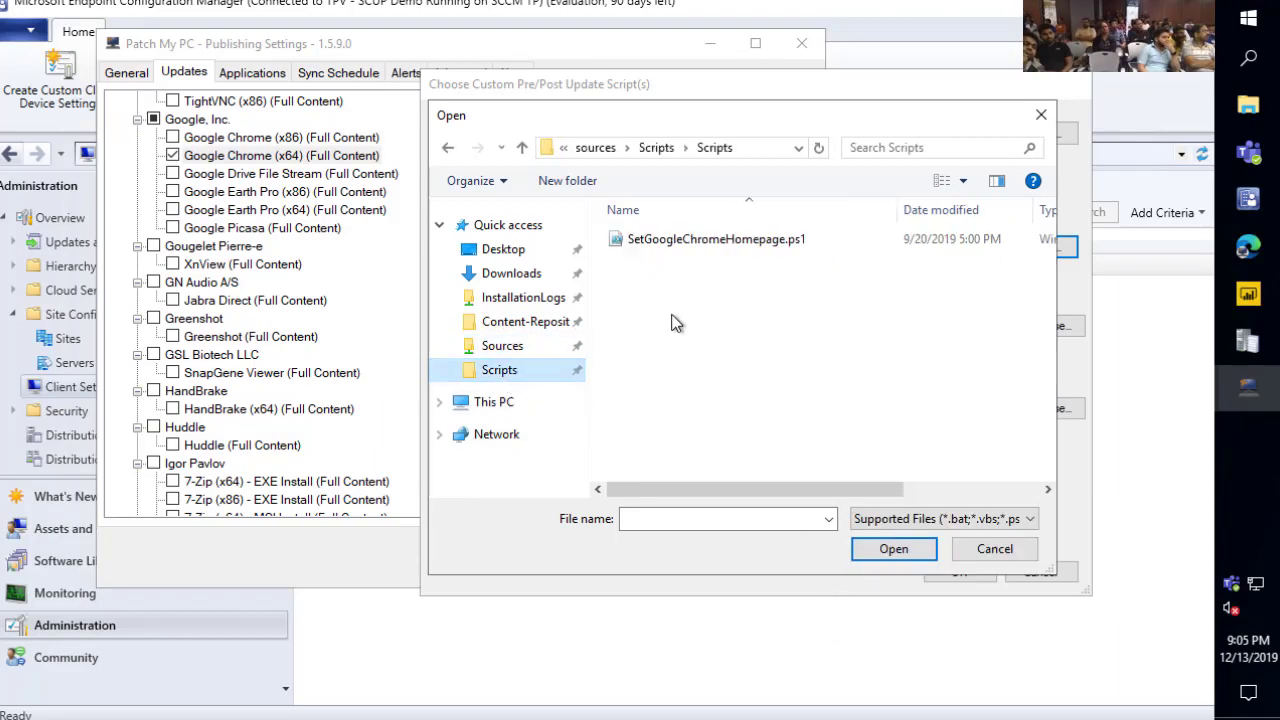
right_click(718, 246)
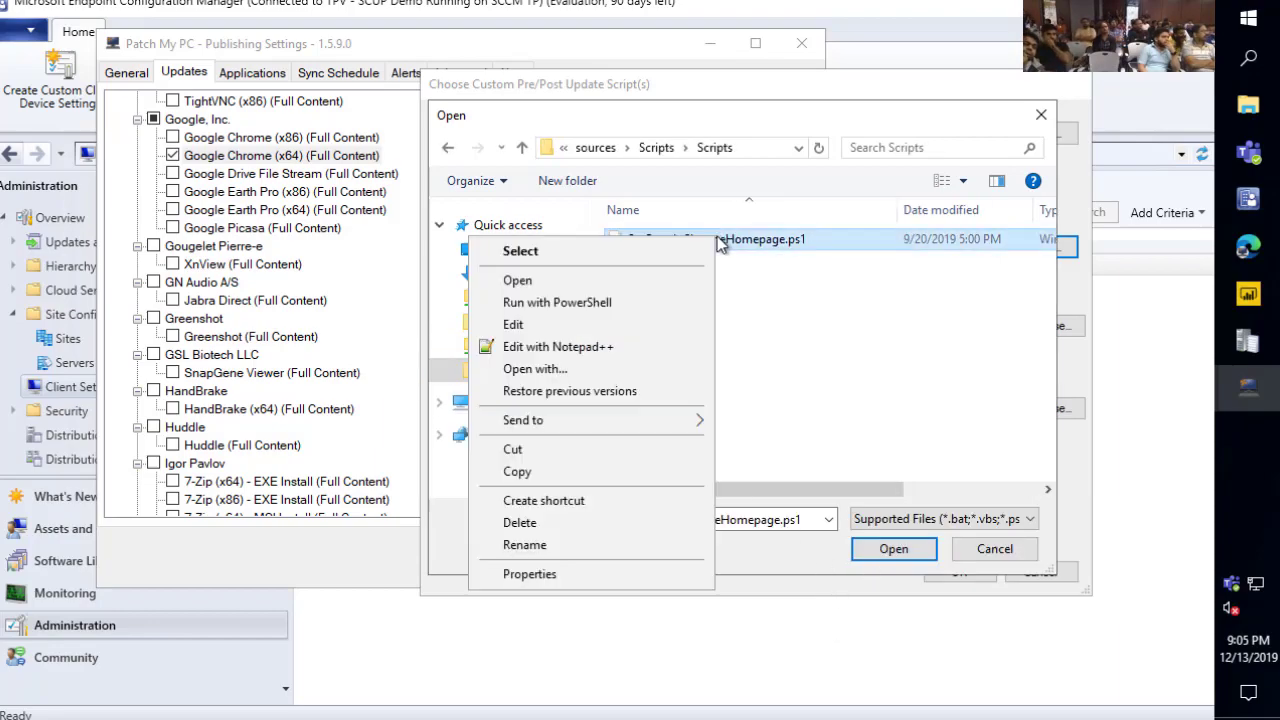
click(600, 348)
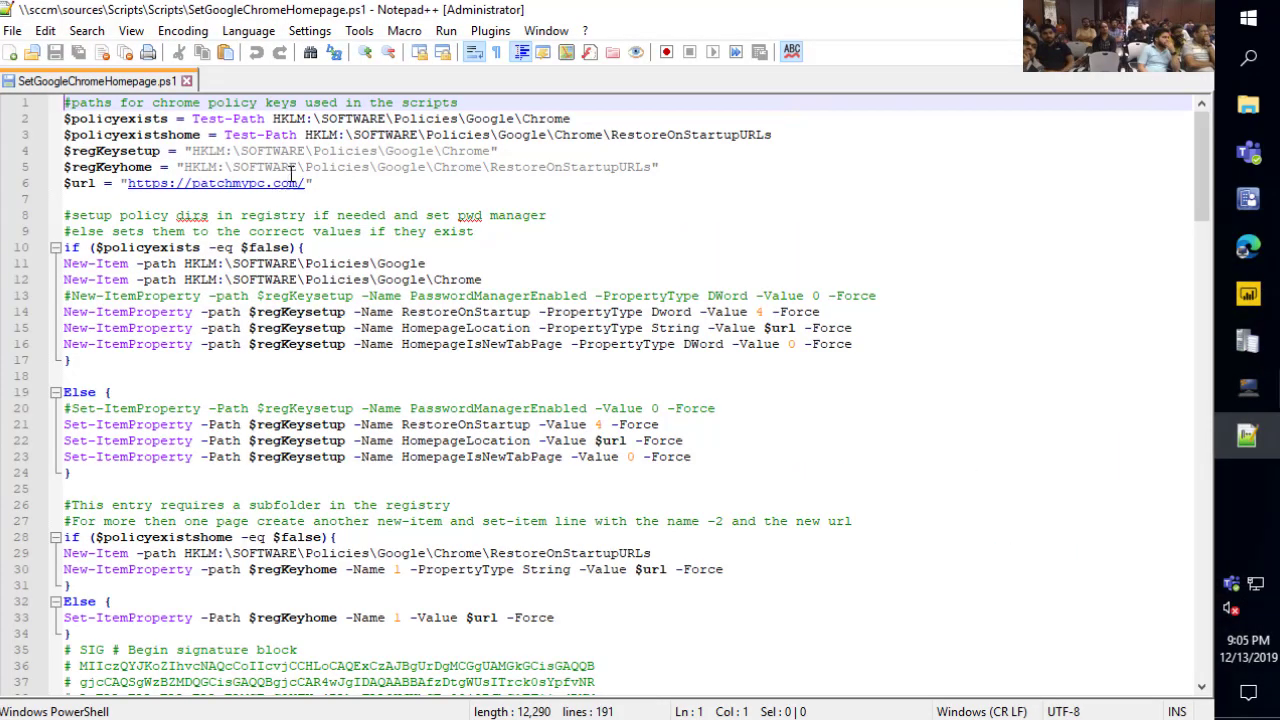
Examine the script's Chrome policy paths, homepage URL and the RestoreOnStartup, HomepageLocation and HomepageIsNewTabPage registry entries
drag(313, 183, 60, 103)
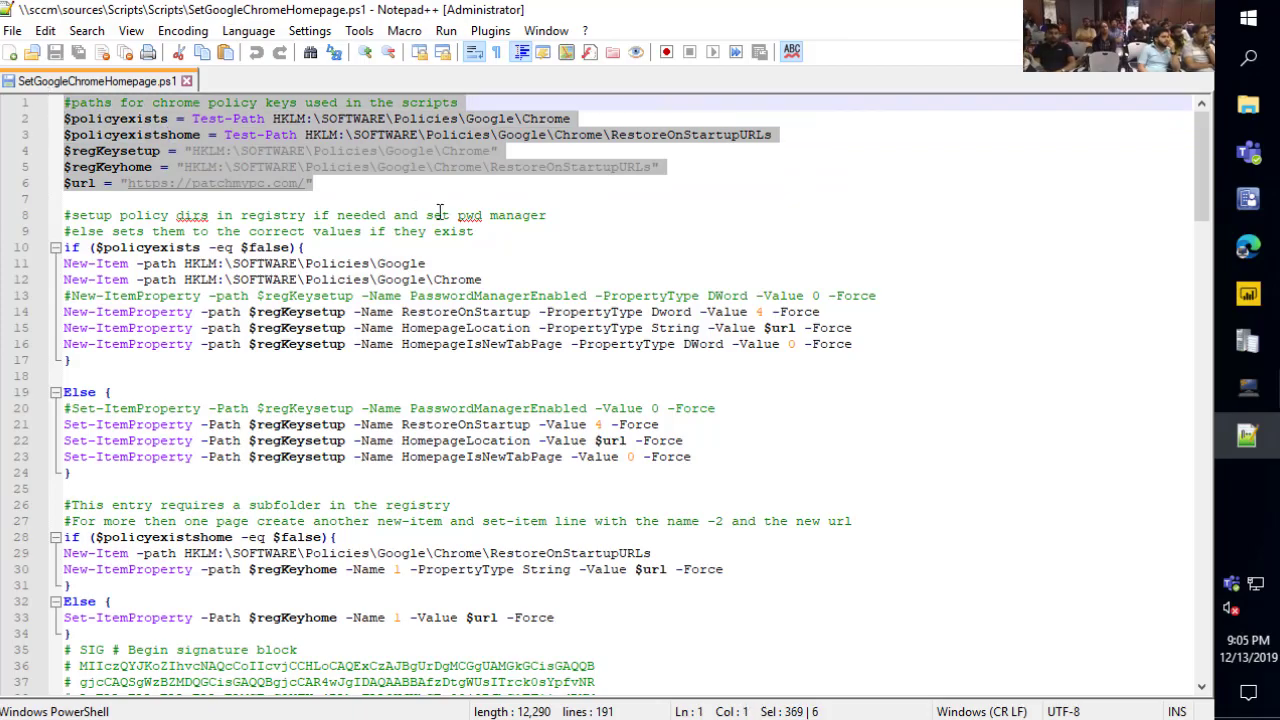
click(378, 190)
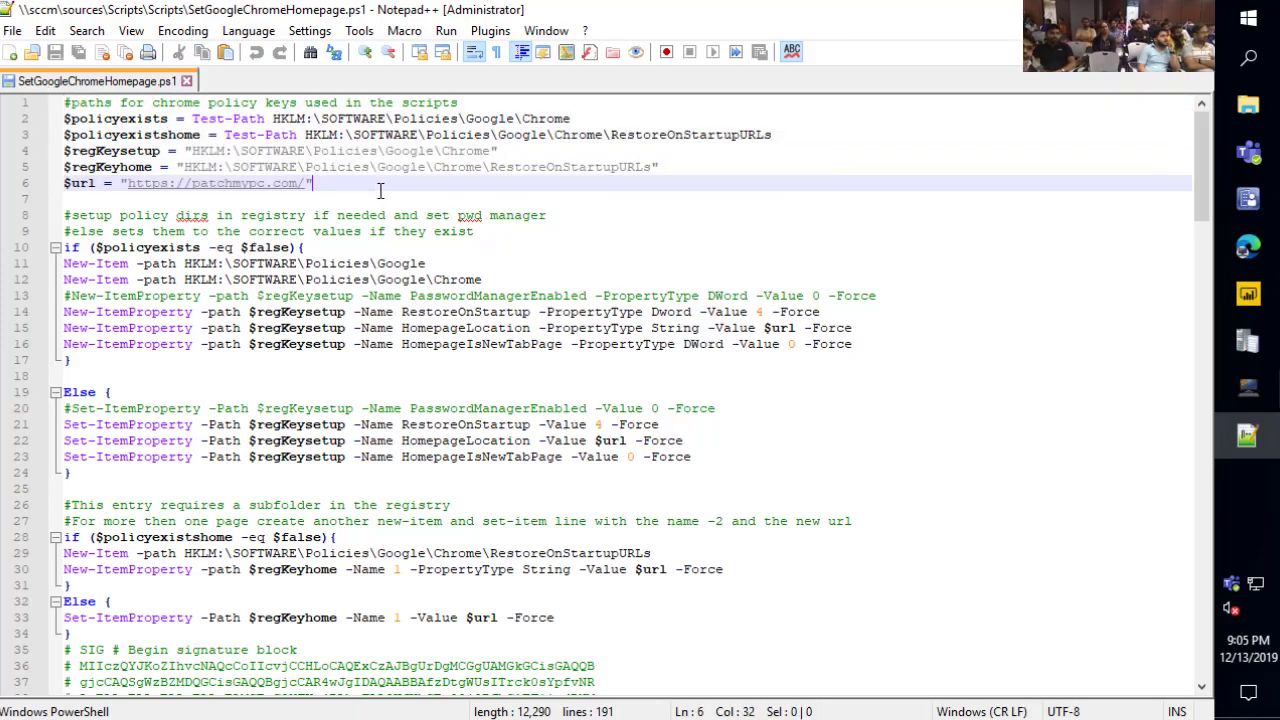
double_click(458, 312)
double_click(457, 329)
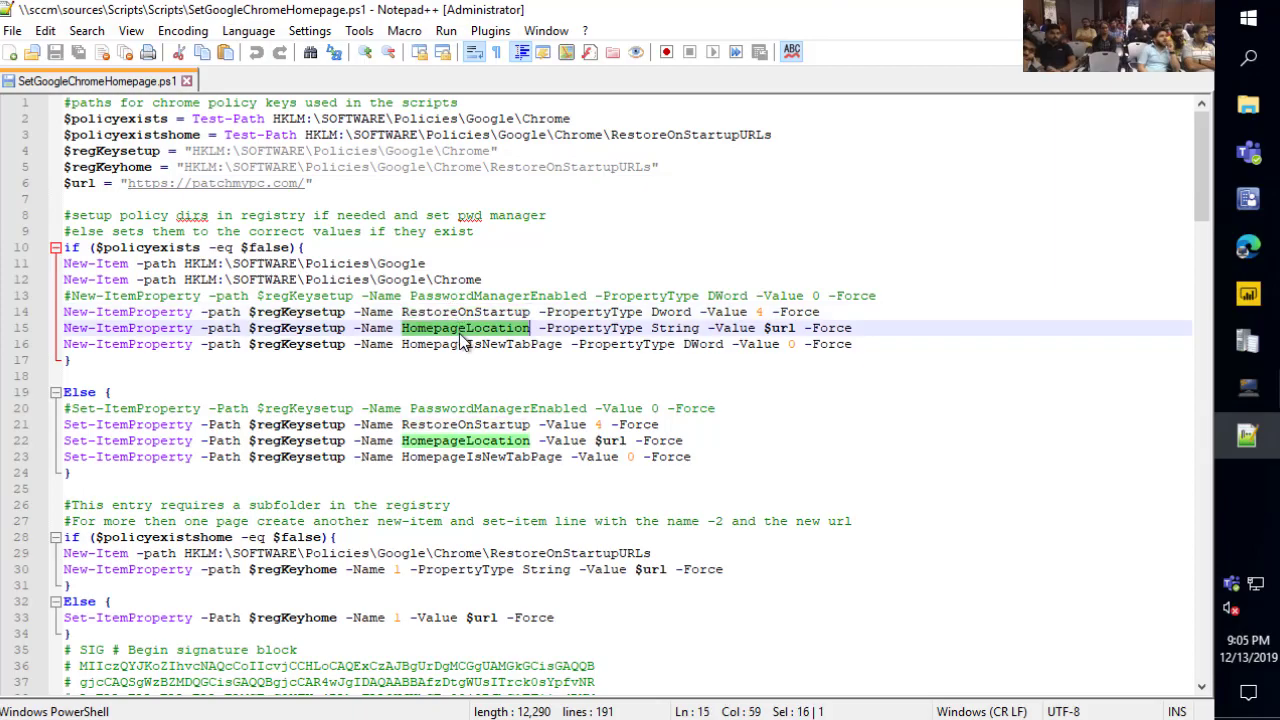
click(465, 343)
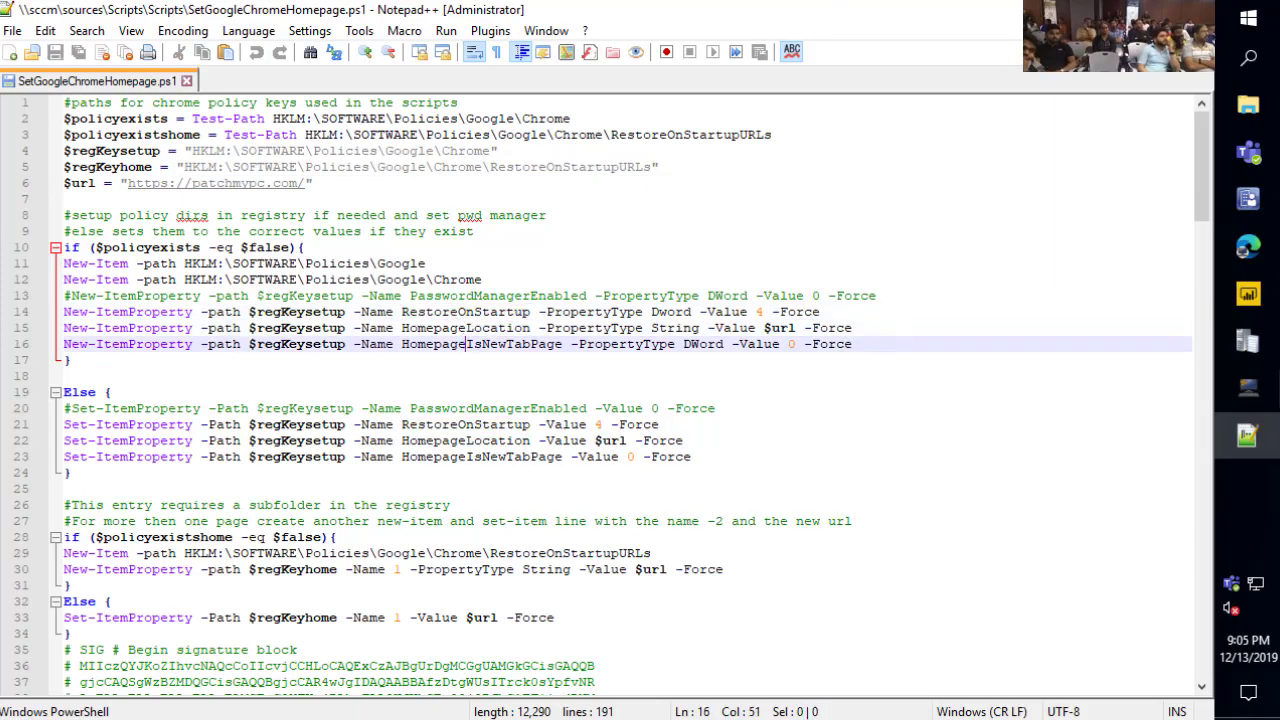
Return to the script chooser, set SetGoogleChromeHomepage.ps1 as the post-update script for Google Chrome (x64), and check its update options
key(alt+Tab)
double_click(707, 243)
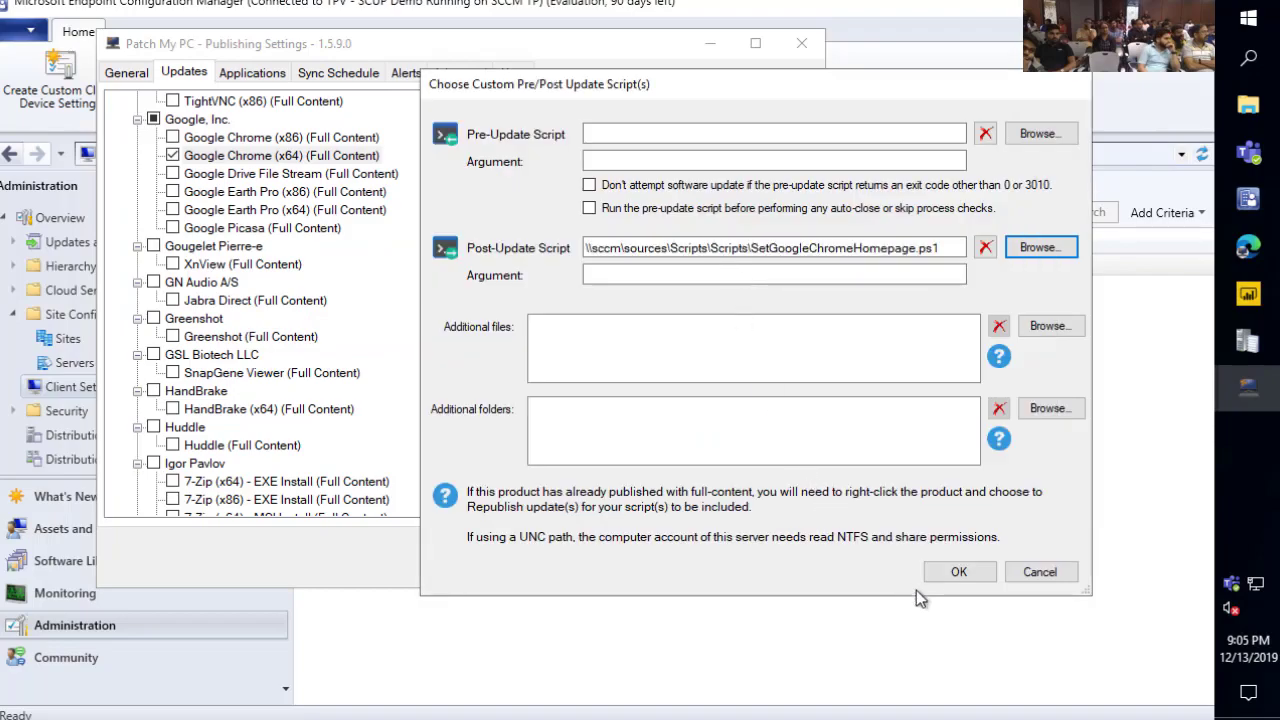
click(958, 571)
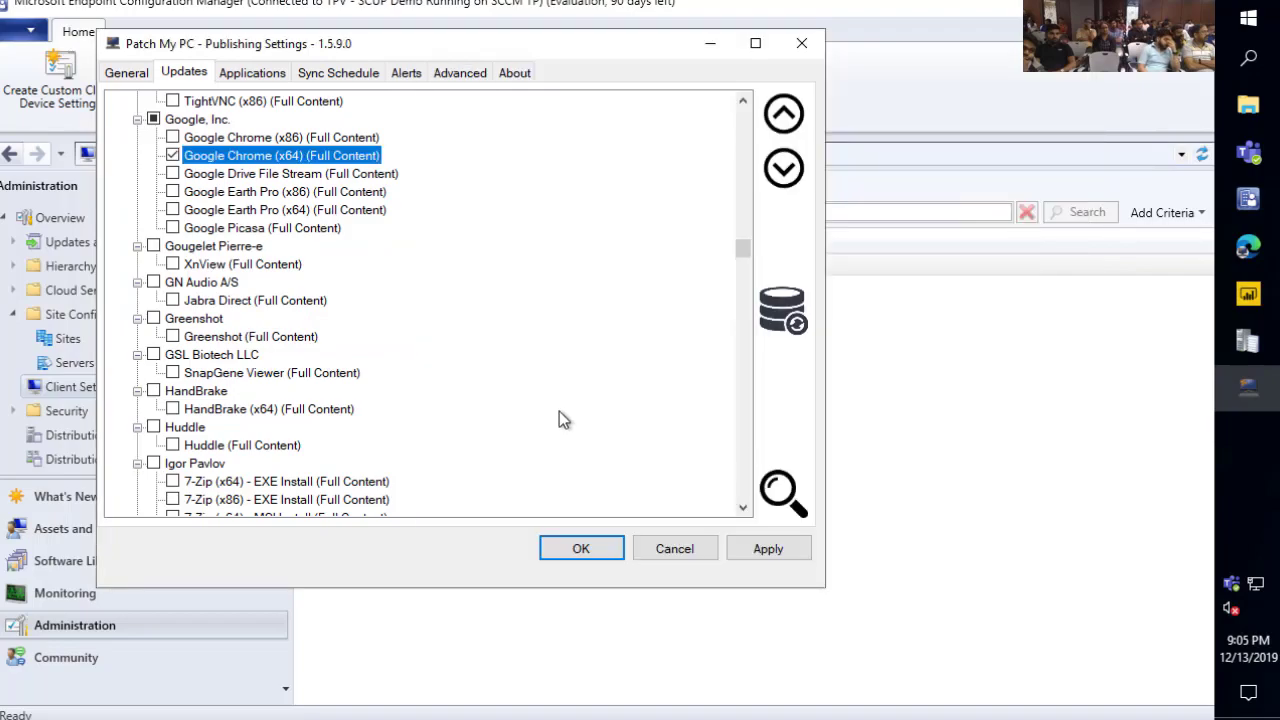
right_click(287, 170)
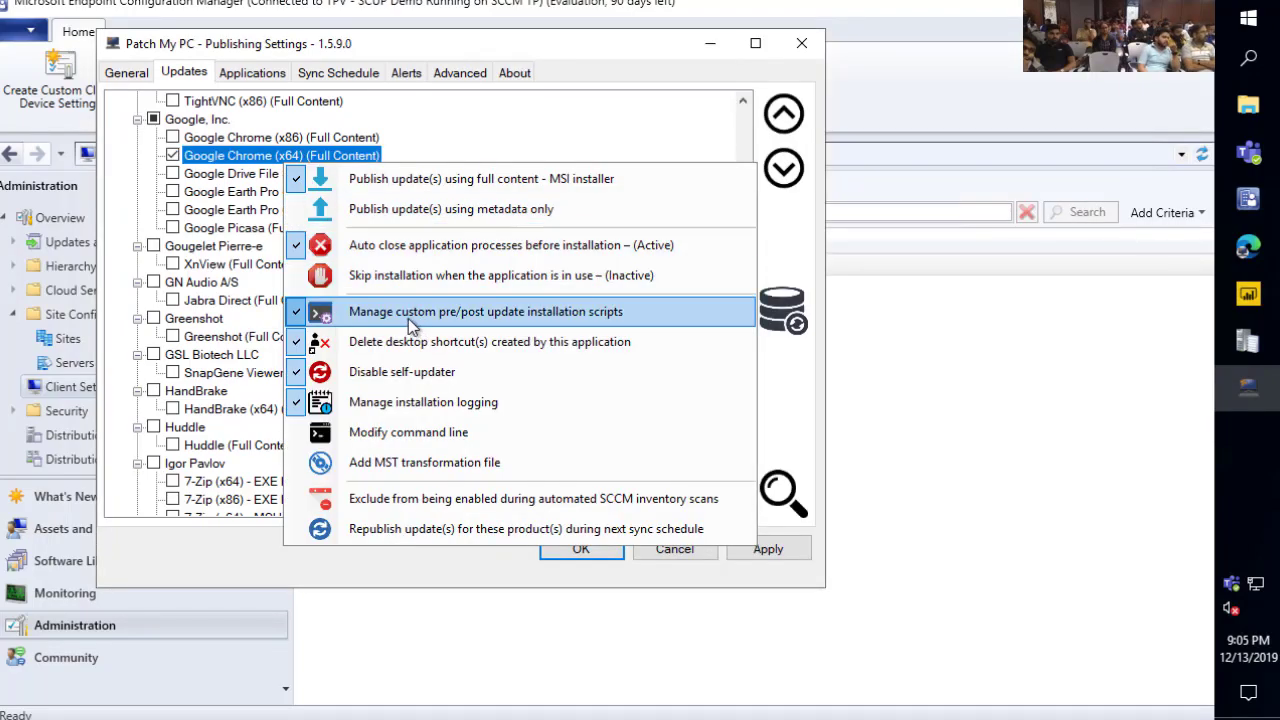
click(232, 165)
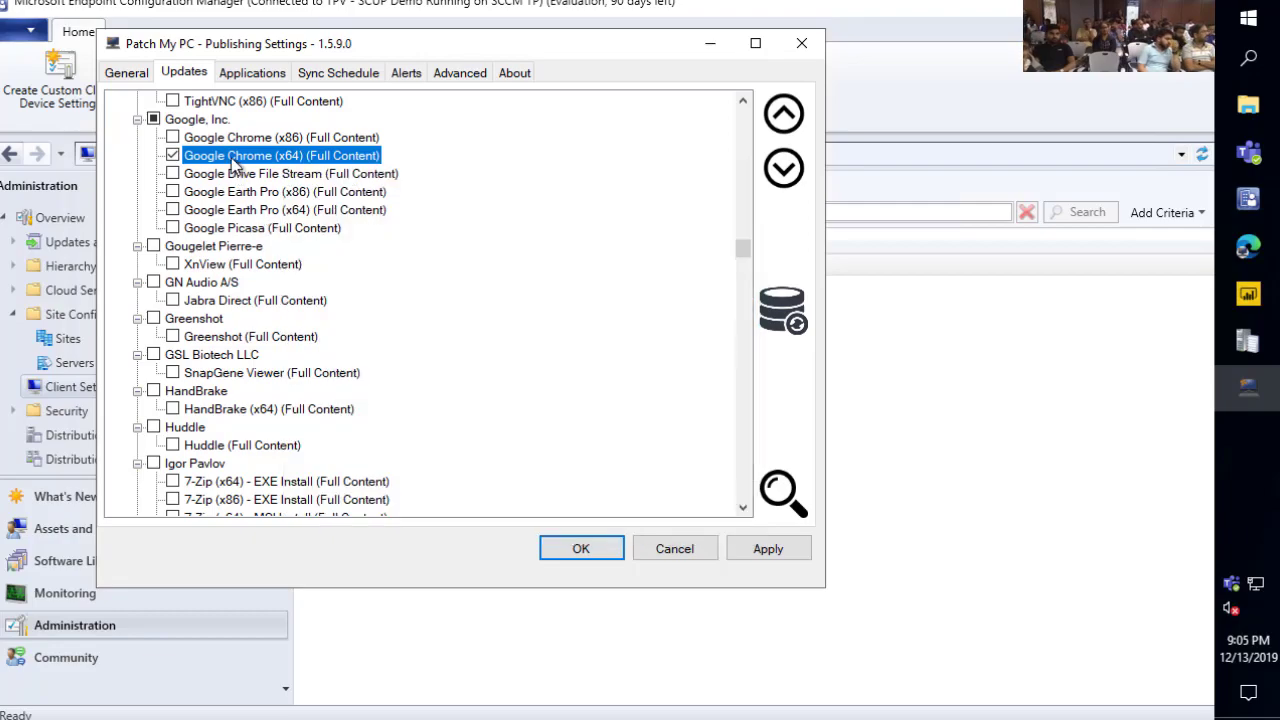
Search the update products for "java" and enable Oracle Java 8 (x86)
key(ctrl+f)
text(java)
key(Return)
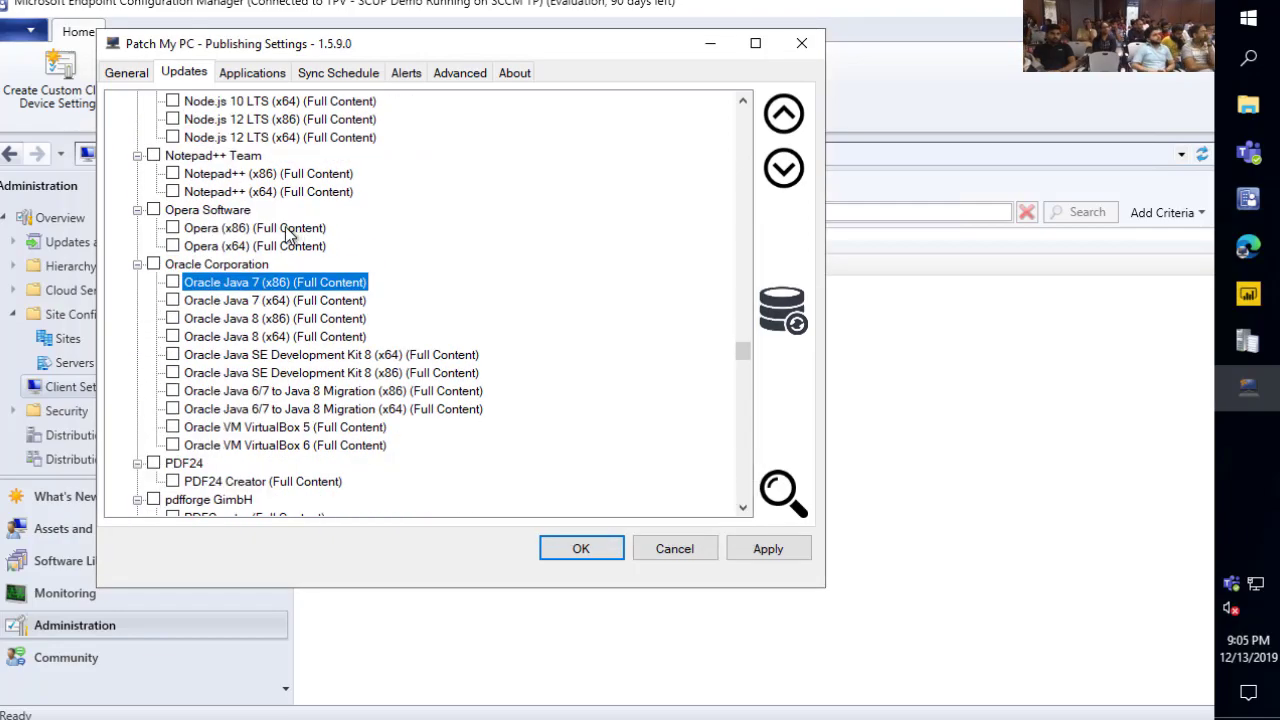
click(173, 318)
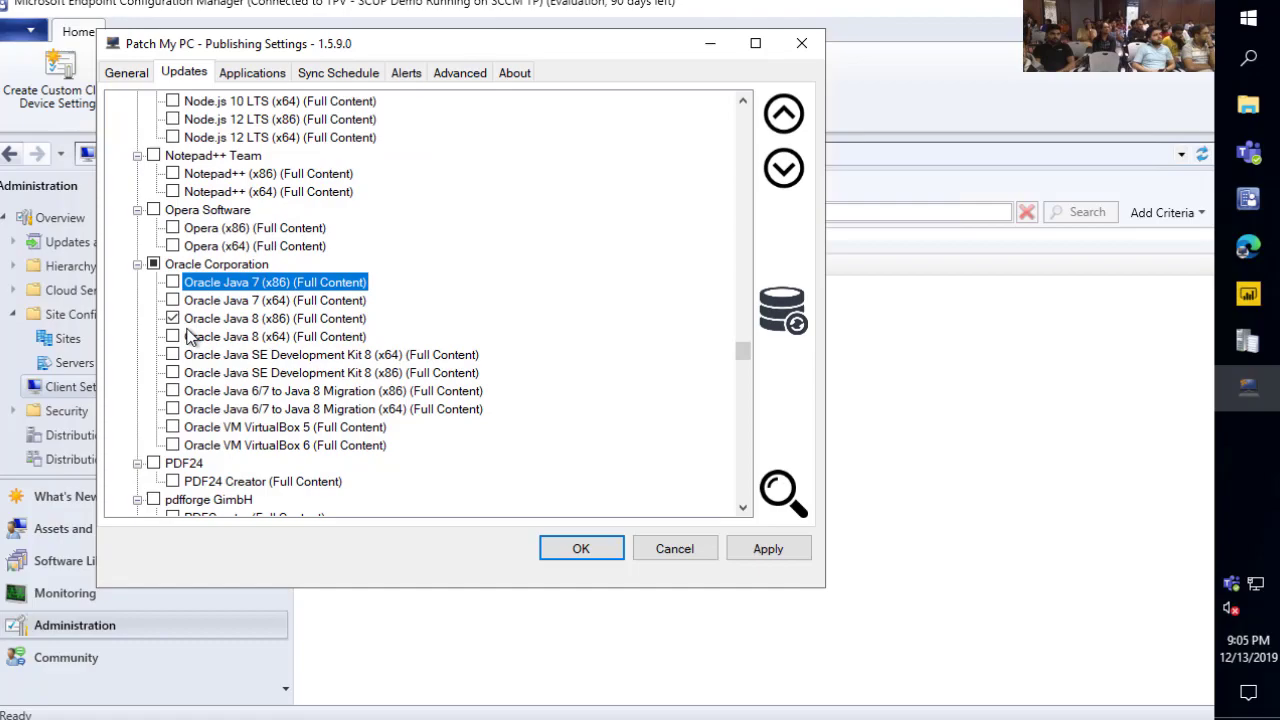
click(252, 320)
scroll(258, 300, down, 2)
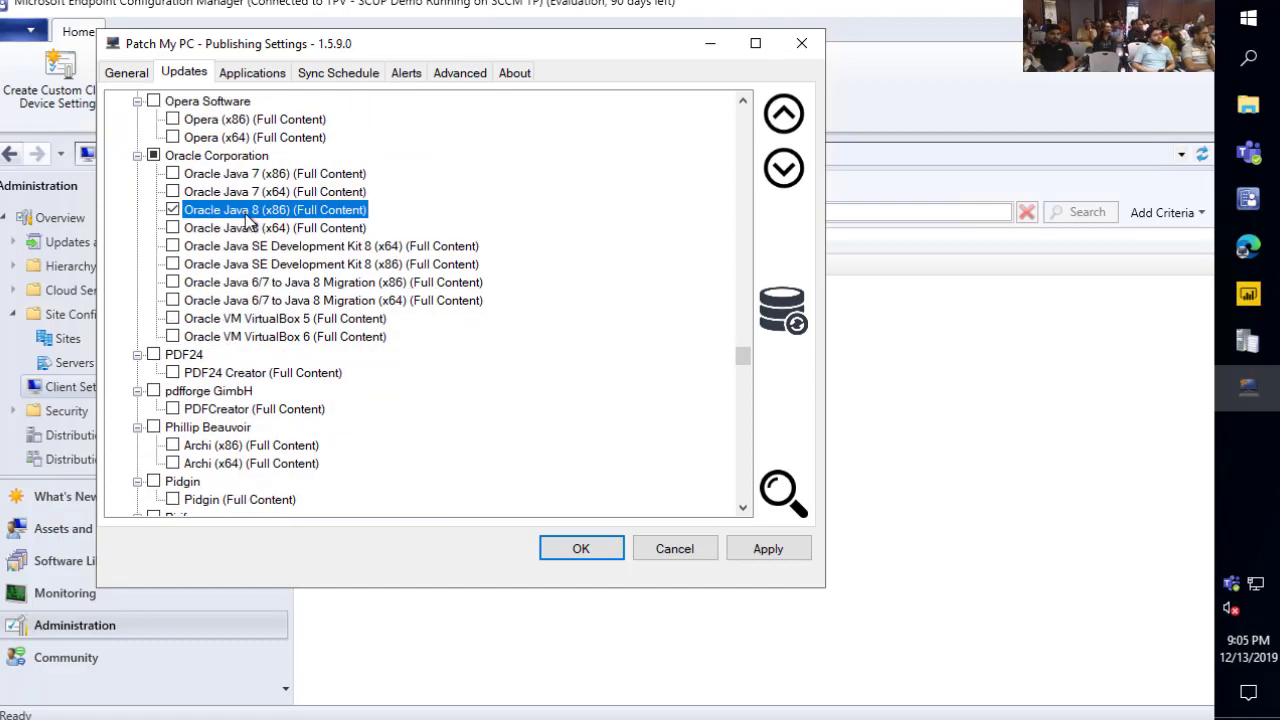
Examine the Patch My PC defined scripts for Oracle Java 8 (x86), including the recommended pre-update script's description and the option to disable it
right_click(245, 214)
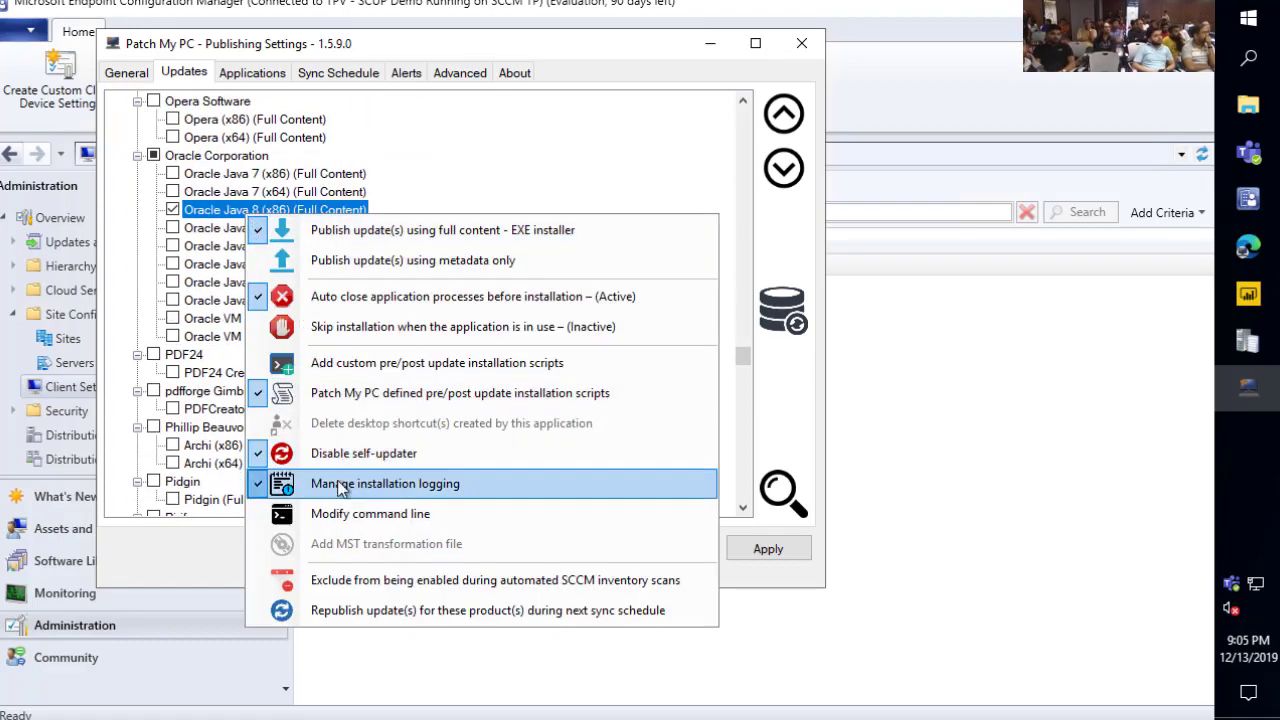
click(366, 393)
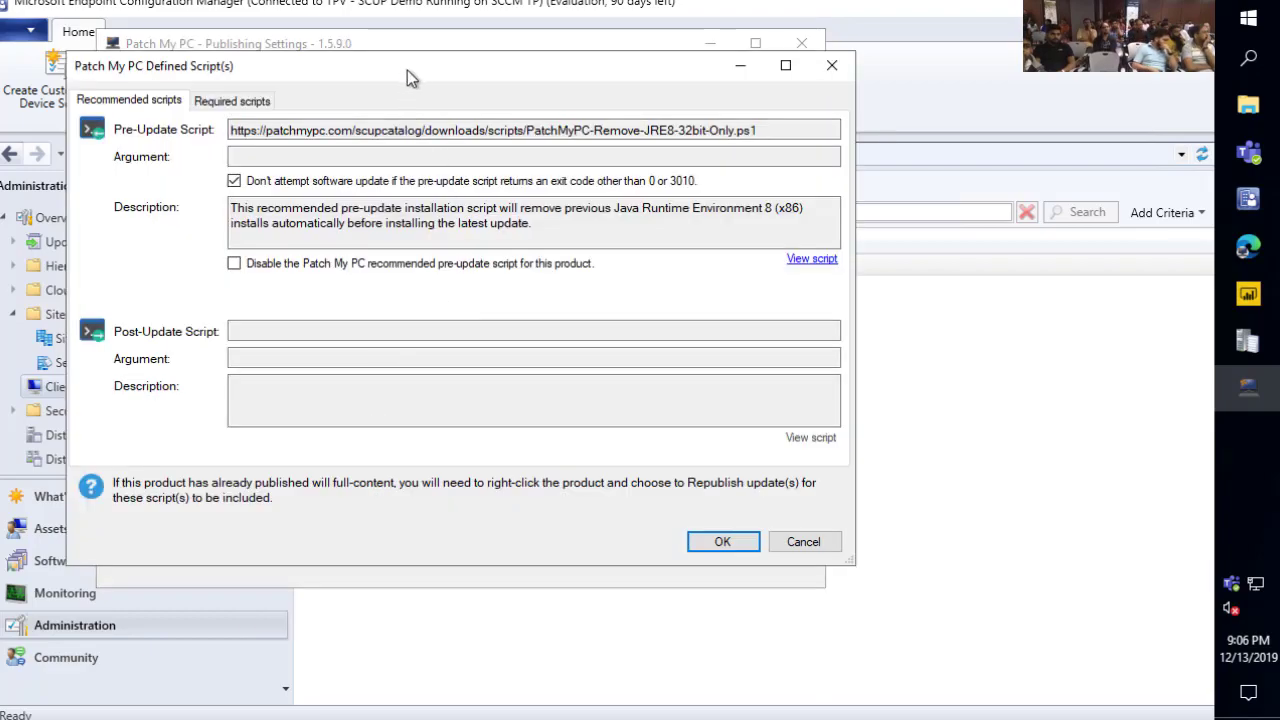
drag(407, 70, 483, 120)
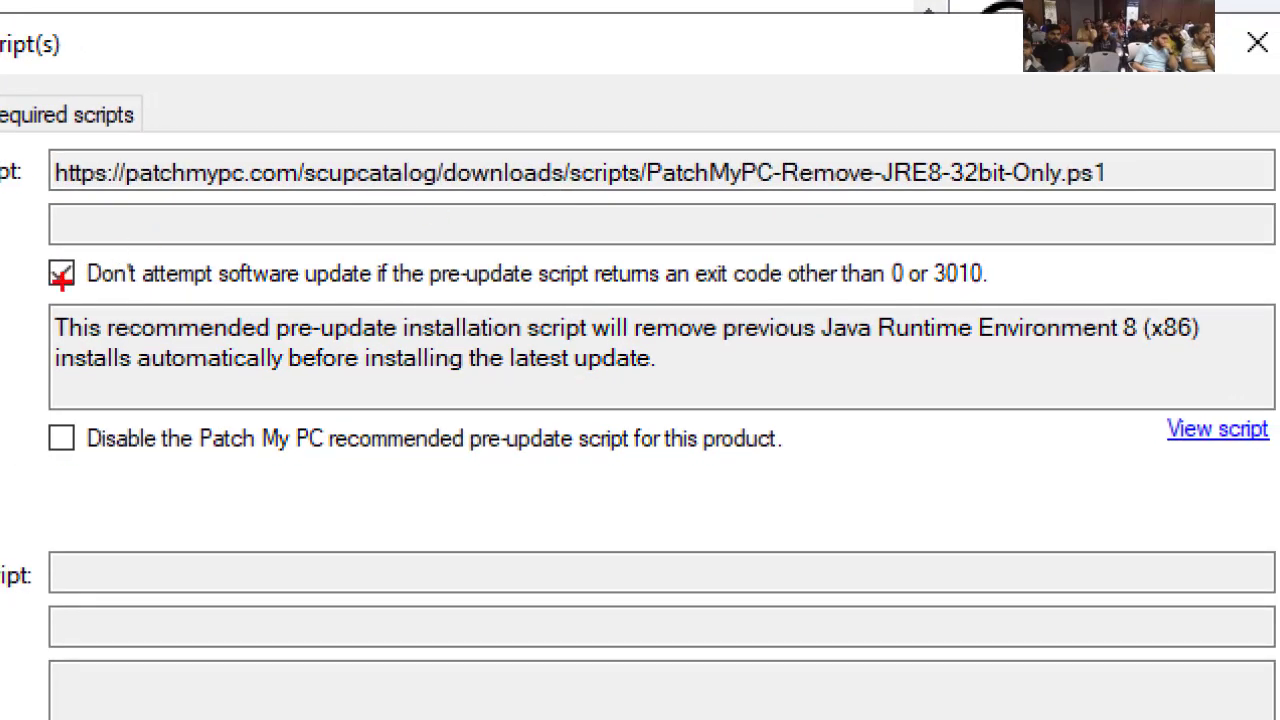
mouse_move(50, 298)
mouse_down()
mouse_move(1166, 364)
mouse_move(1236, 404)
mouse_move(1238, 390)
mouse_up()
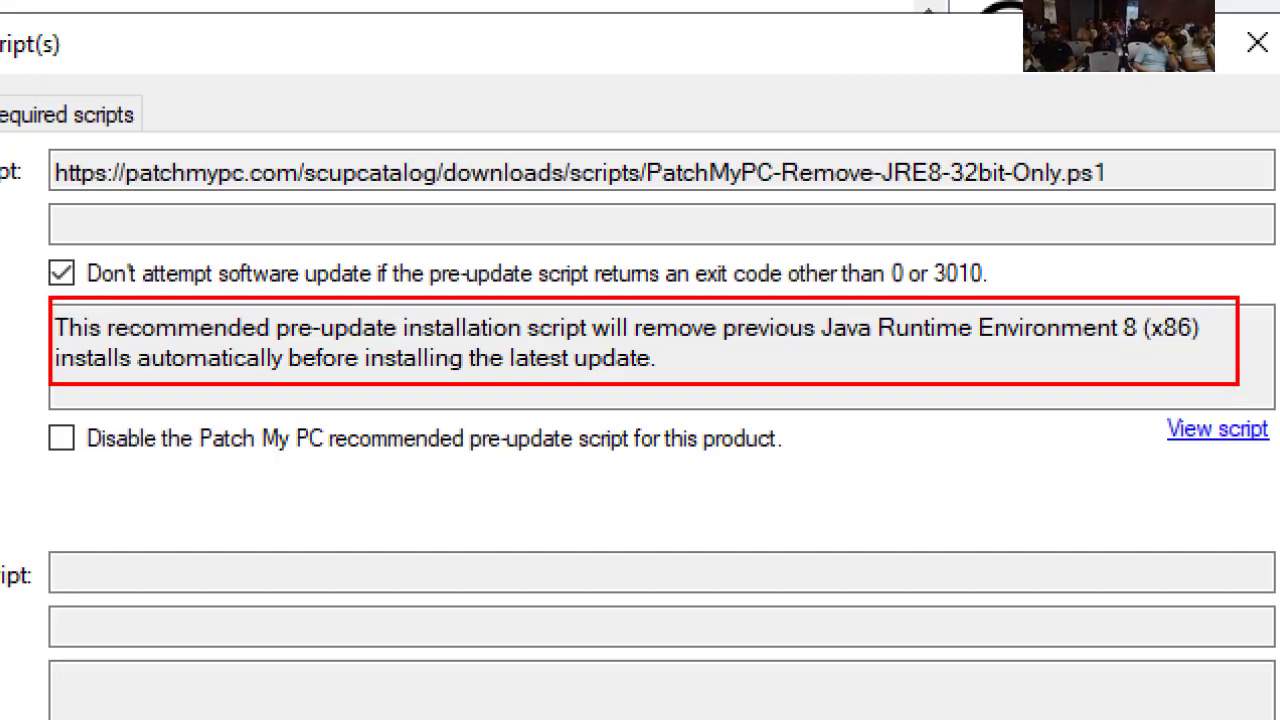
mouse_move(30, 418)
mouse_down()
mouse_move(226, 460)
mouse_move(500, 437)
mouse_move(856, 466)
mouse_up()
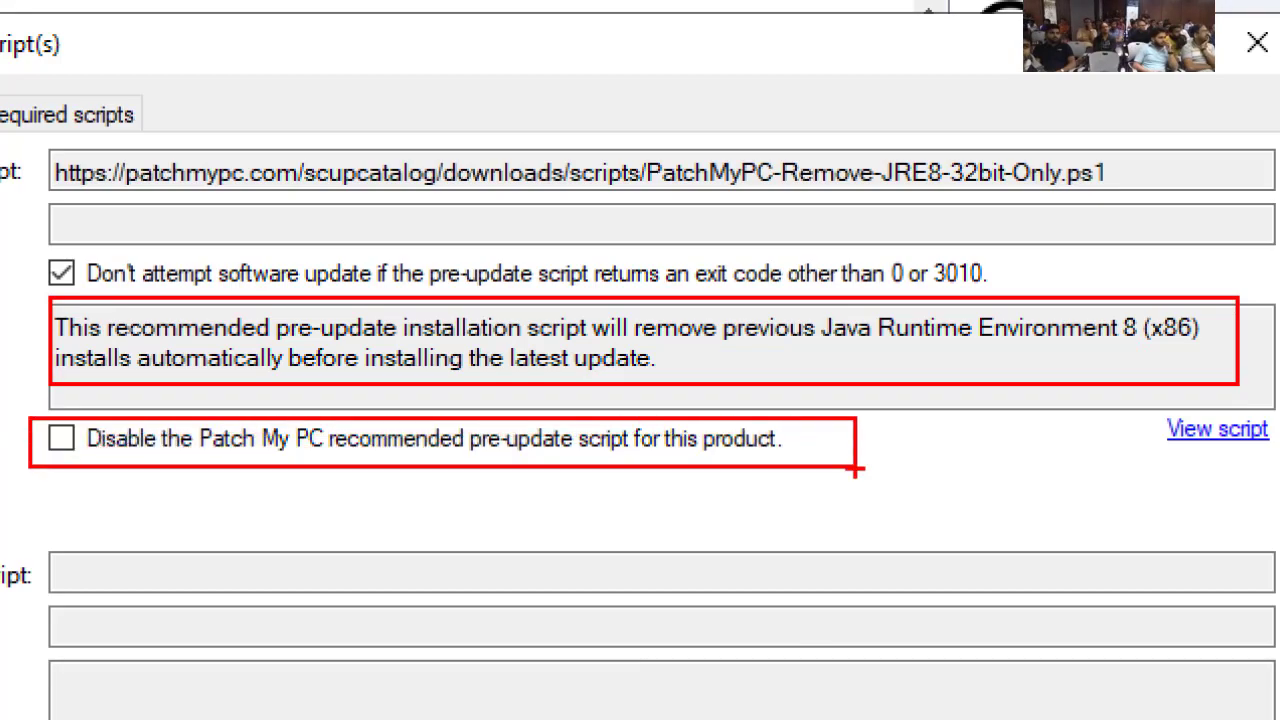
key(Escape)
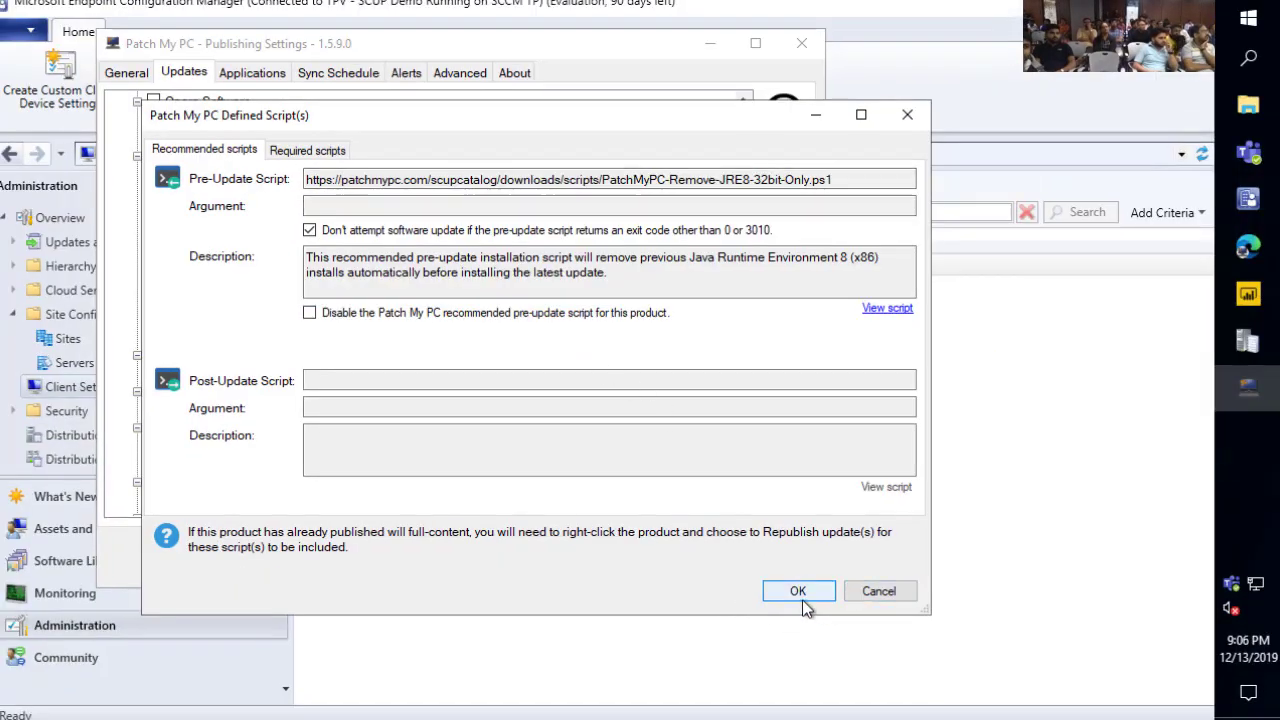
click(788, 587)
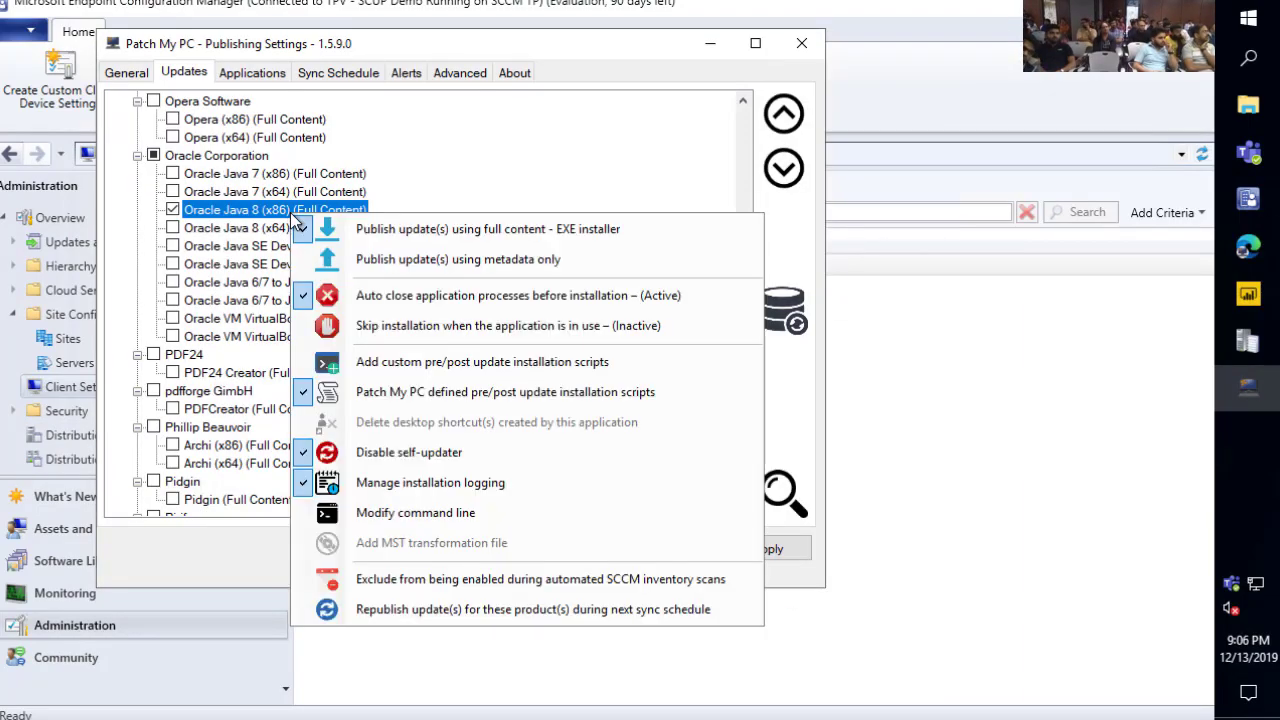
right_click(290, 214)
click(268, 214)
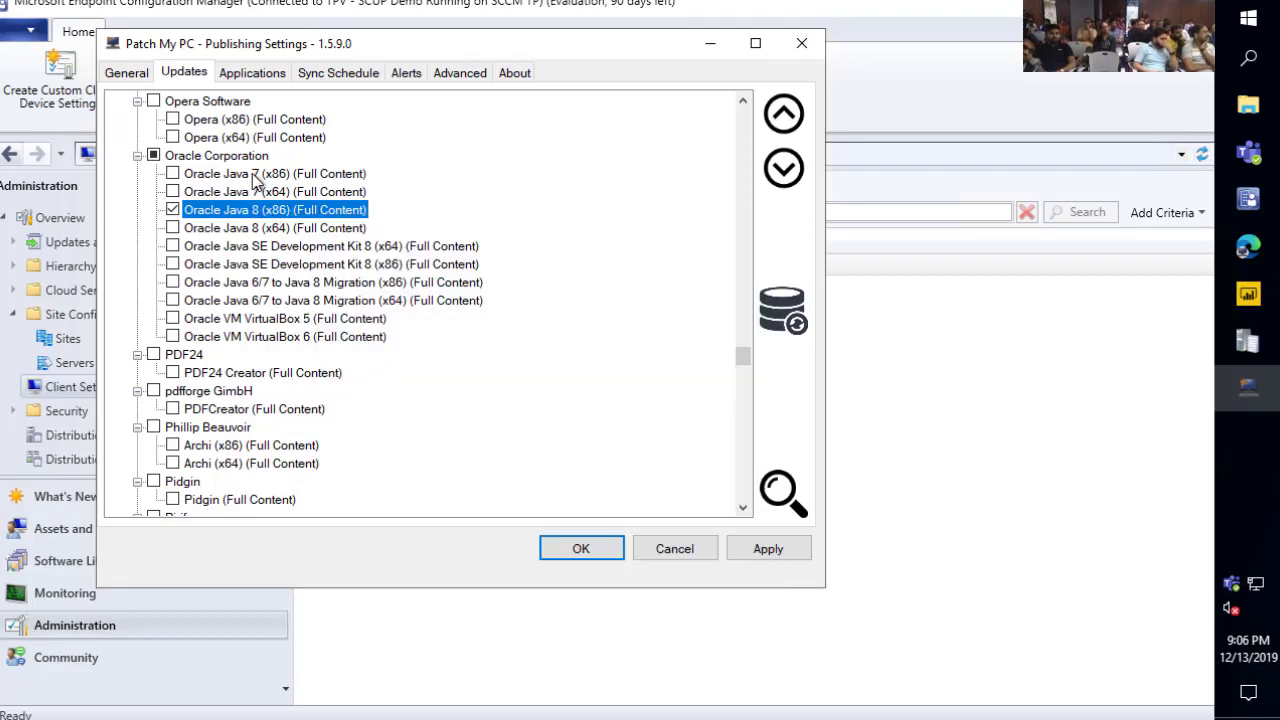
Show the products available for automatic application creation in SCCM, with all vendors expanded
click(262, 76)
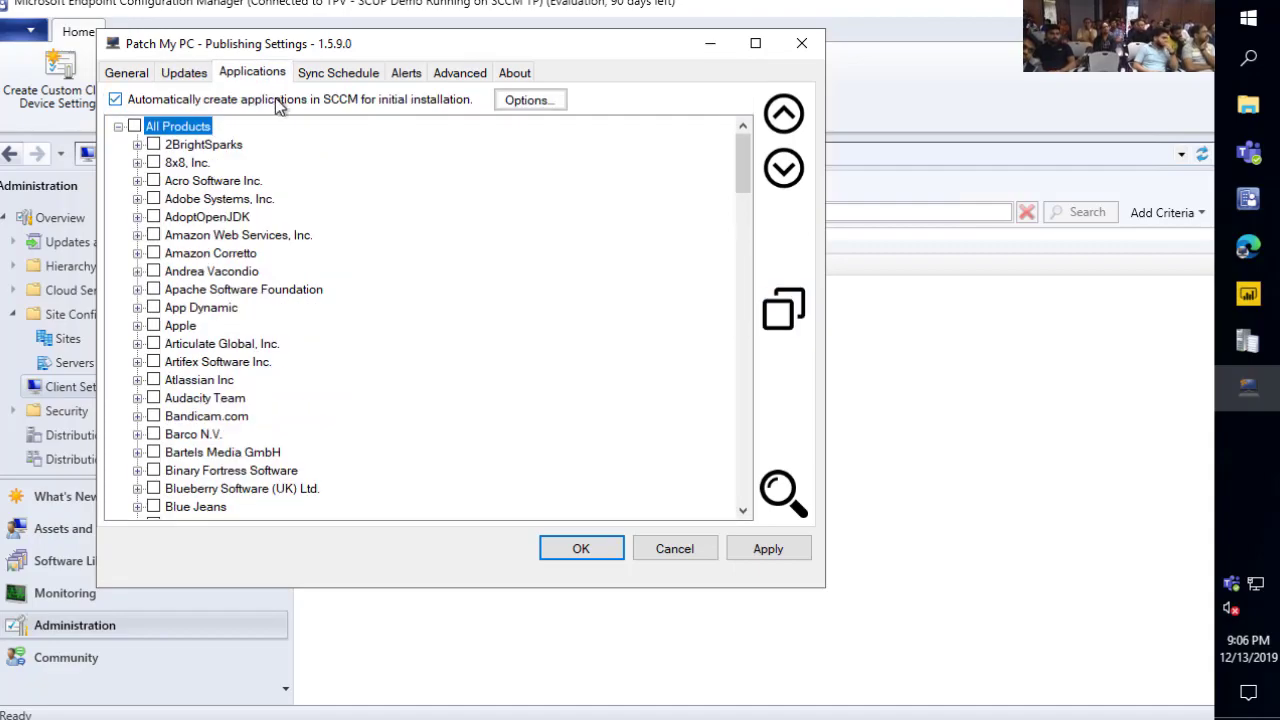
click(785, 168)
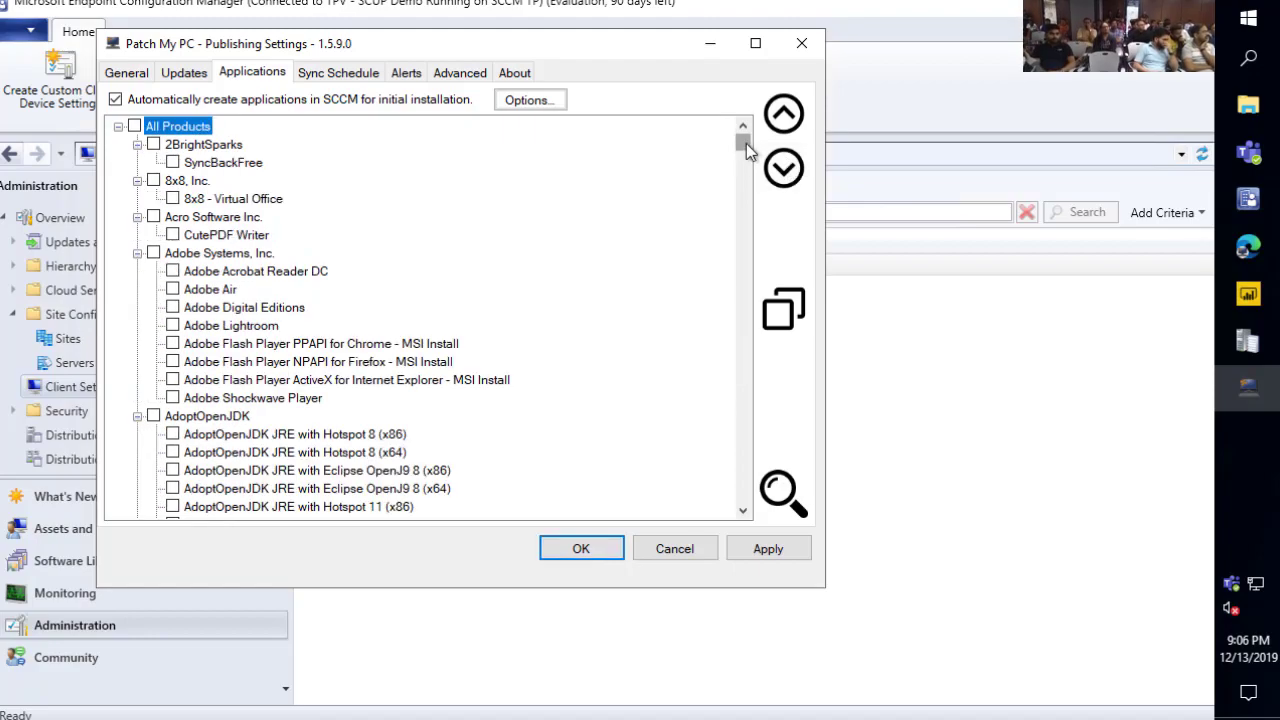
mouse_move(746, 143)
mouse_down()
mouse_move(732, 452)
mouse_move(744, 134)
mouse_up()
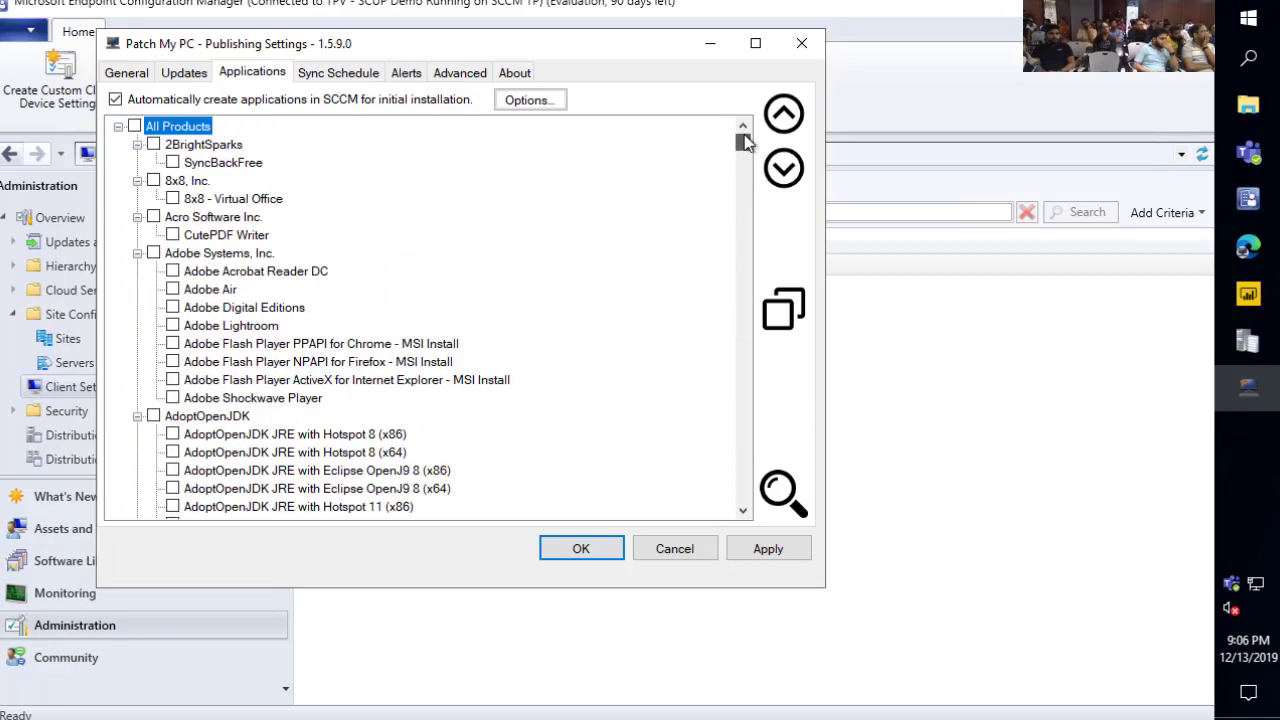
Open the base install options for applications and check the SMS Provider server and connection account settings
click(530, 100)
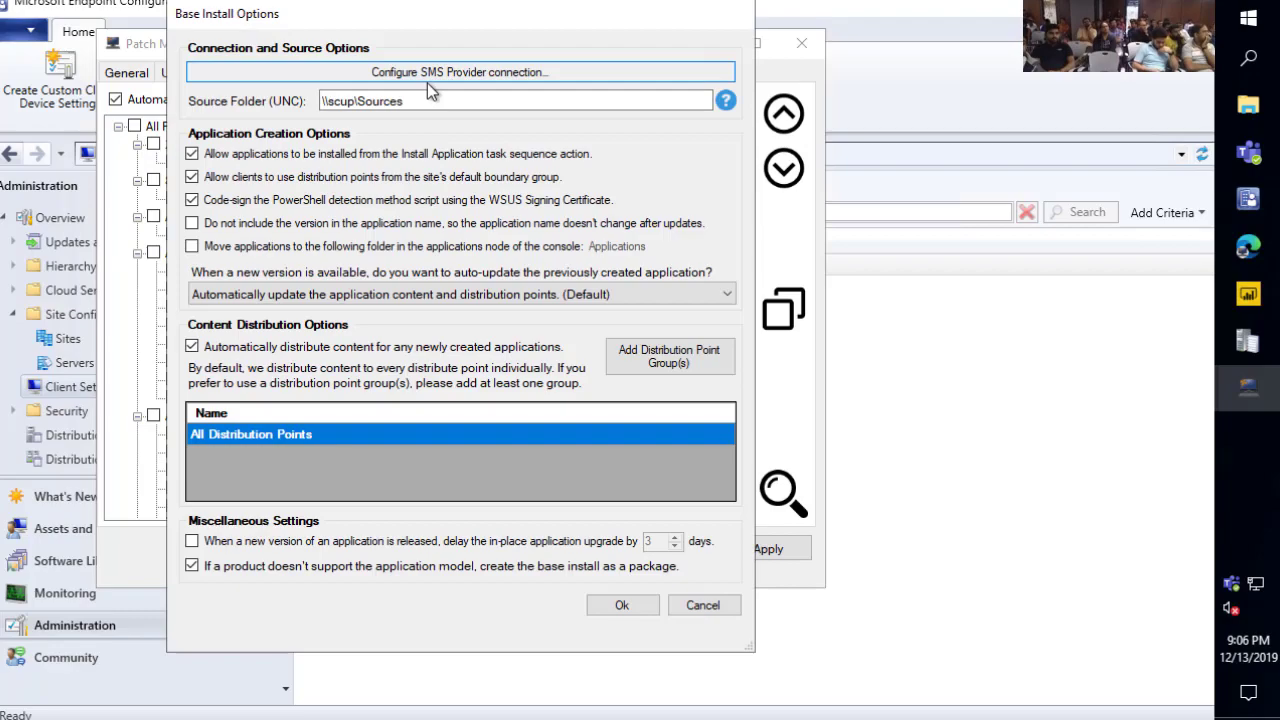
click(432, 80)
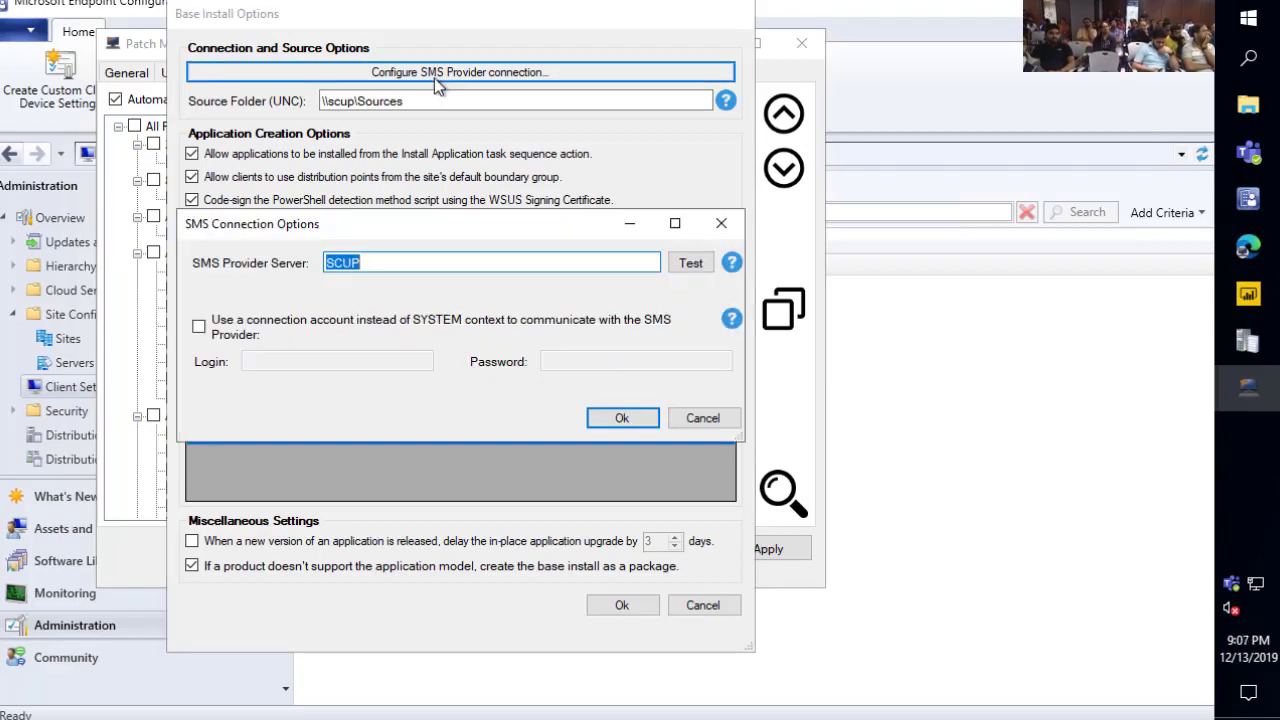
click(400, 262)
drag(391, 263, 235, 263)
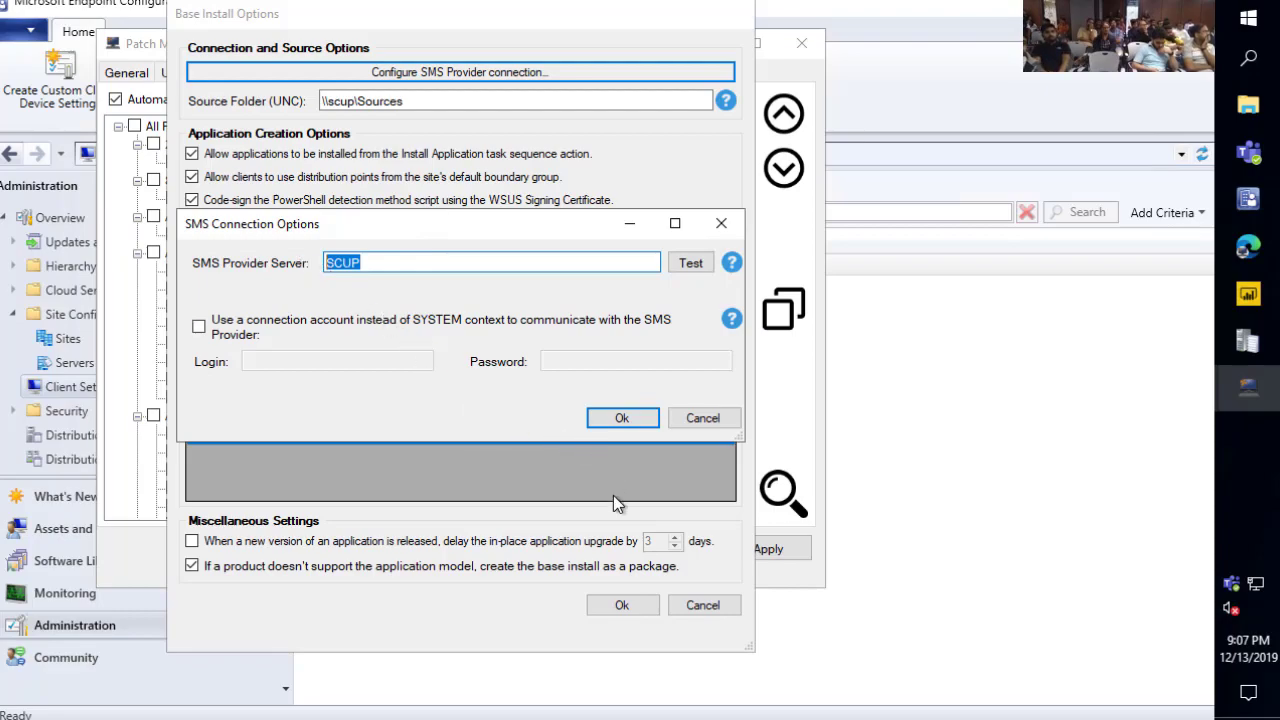
click(703, 418)
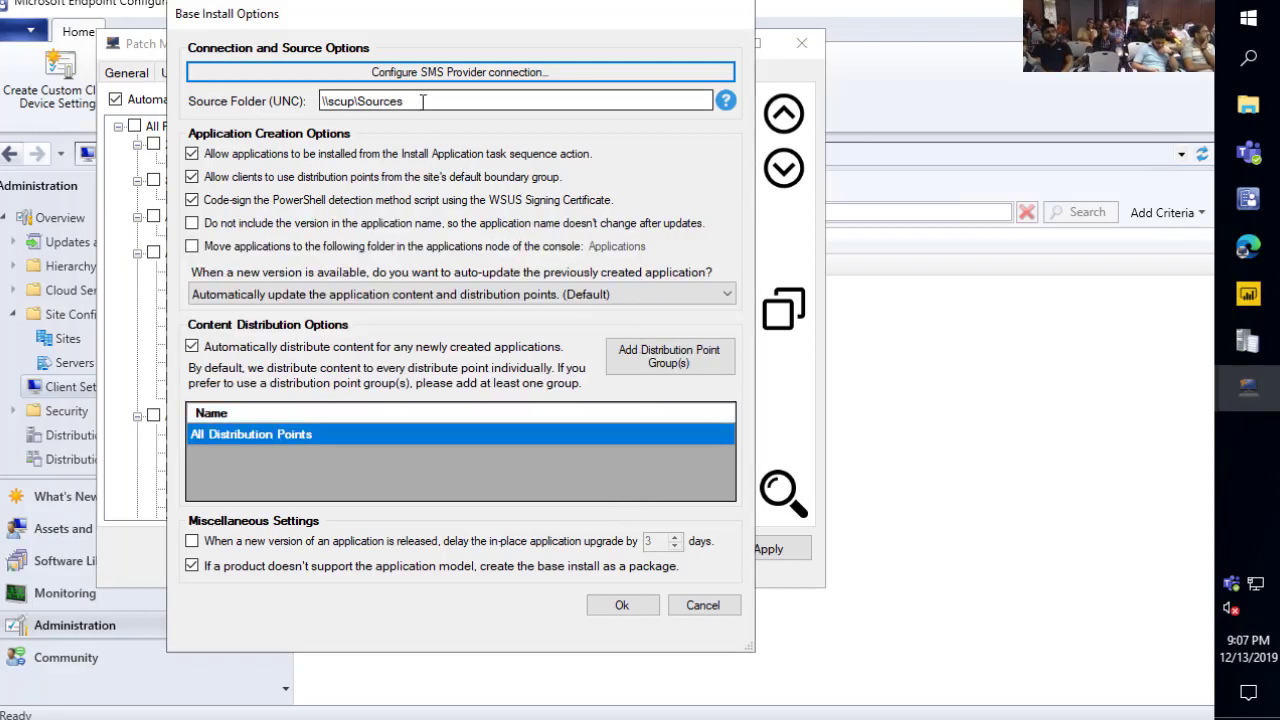
Examine the source folder, application creation options and new-version behaviour, keeping automatic updating of application content and distribution points
drag(423, 100, 208, 73)
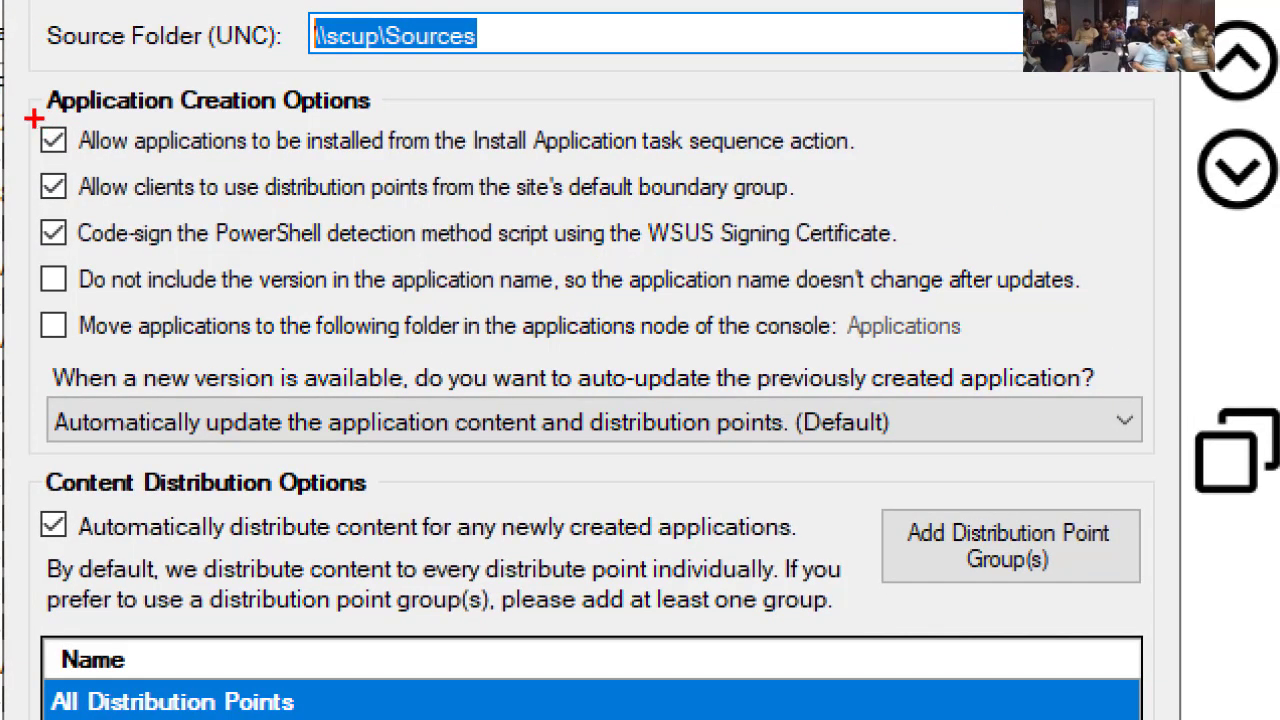
mouse_move(33, 118)
mouse_down()
mouse_move(266, 143)
mouse_move(904, 158)
mouse_up()
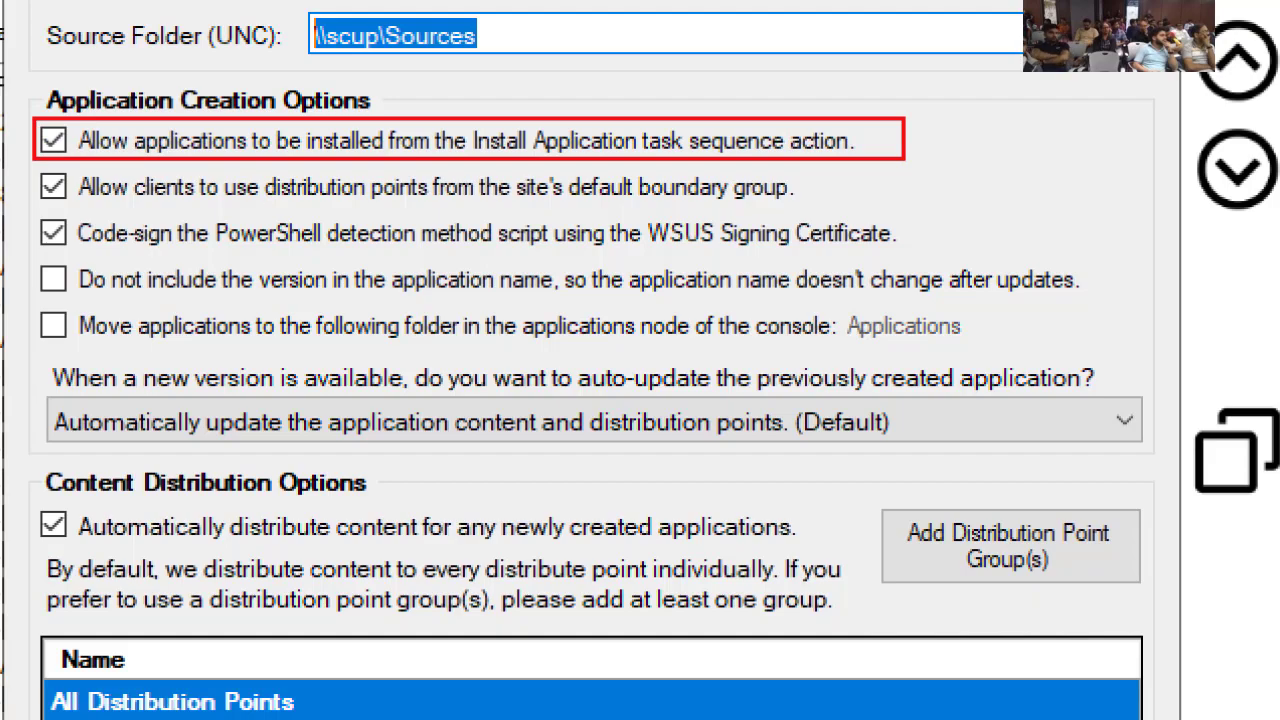
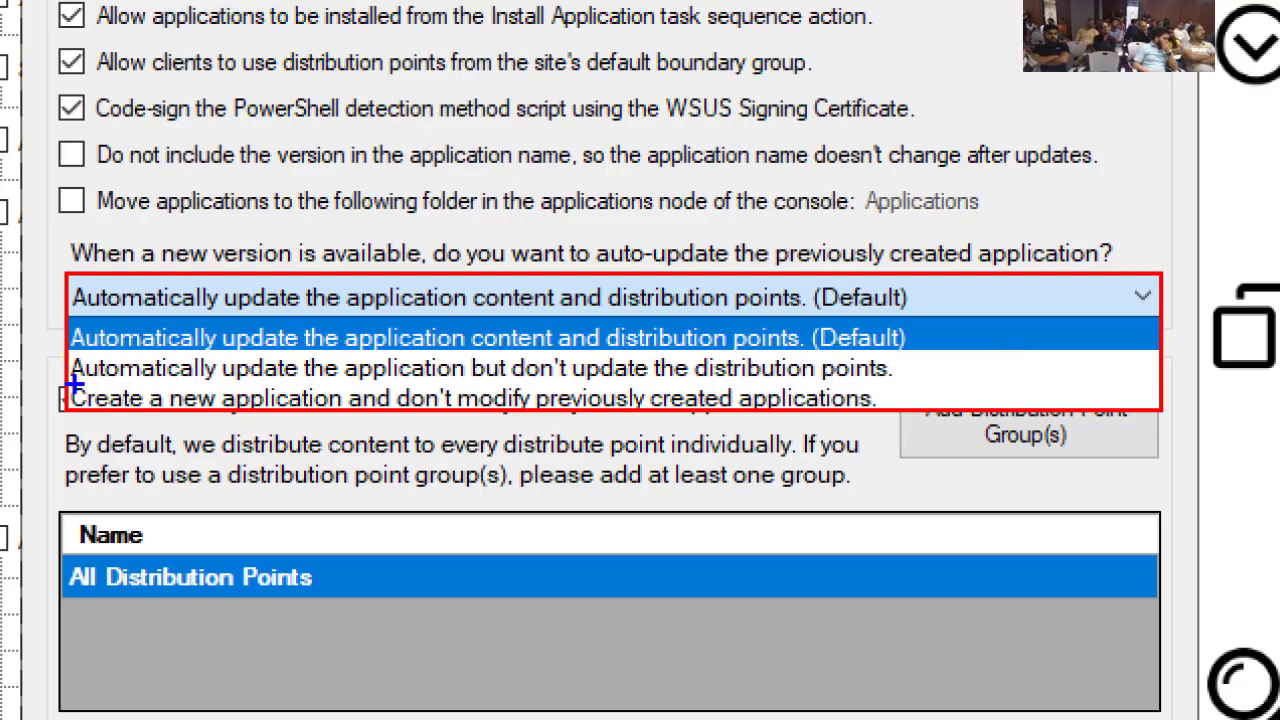
mouse_move(75, 383)
mouse_down()
mouse_move(371, 406)
mouse_move(971, 377)
mouse_move(972, 412)
mouse_up()
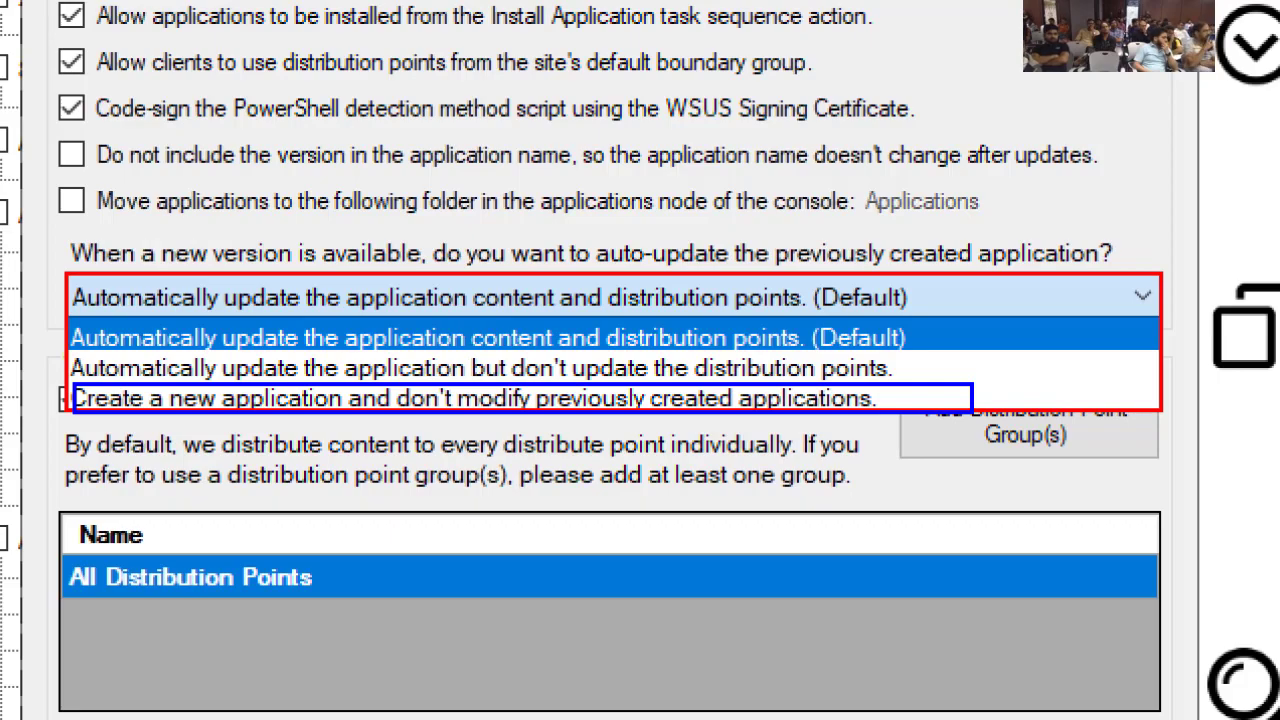
click(488, 337)
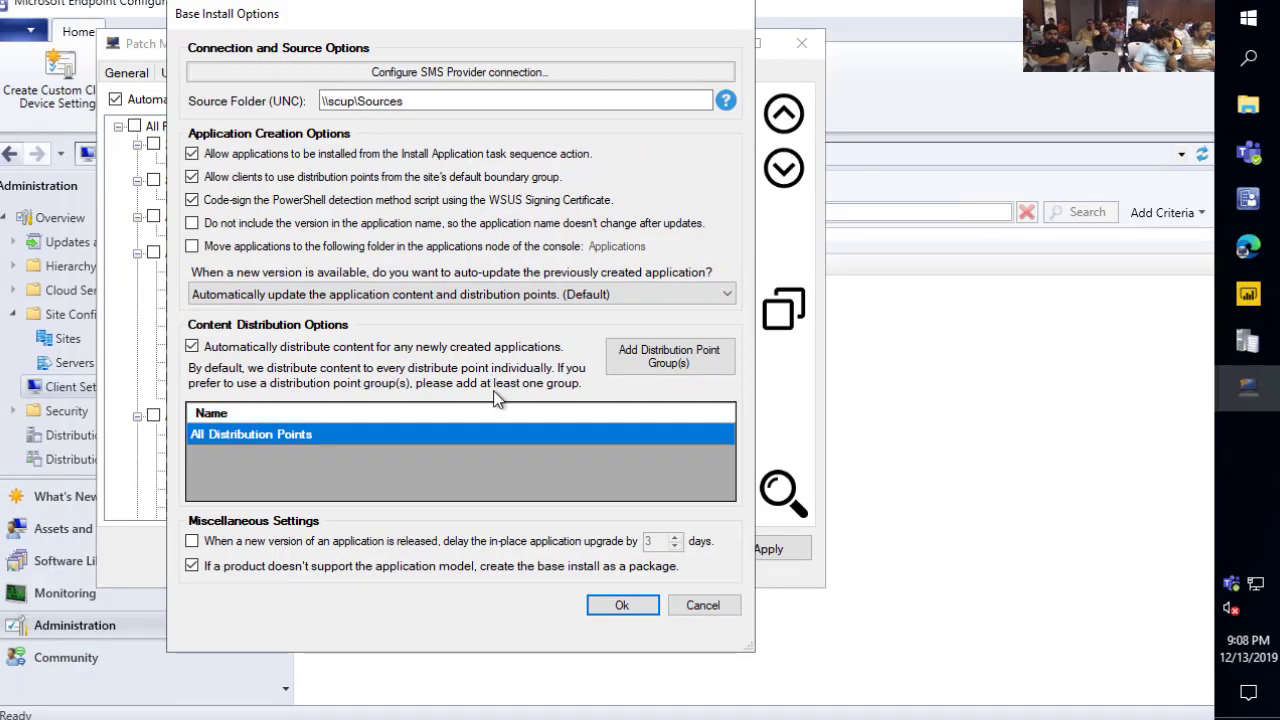
Check the distribution point groups available for content distribution, discard that selection dialog, and accept the base install options
click(668, 358)
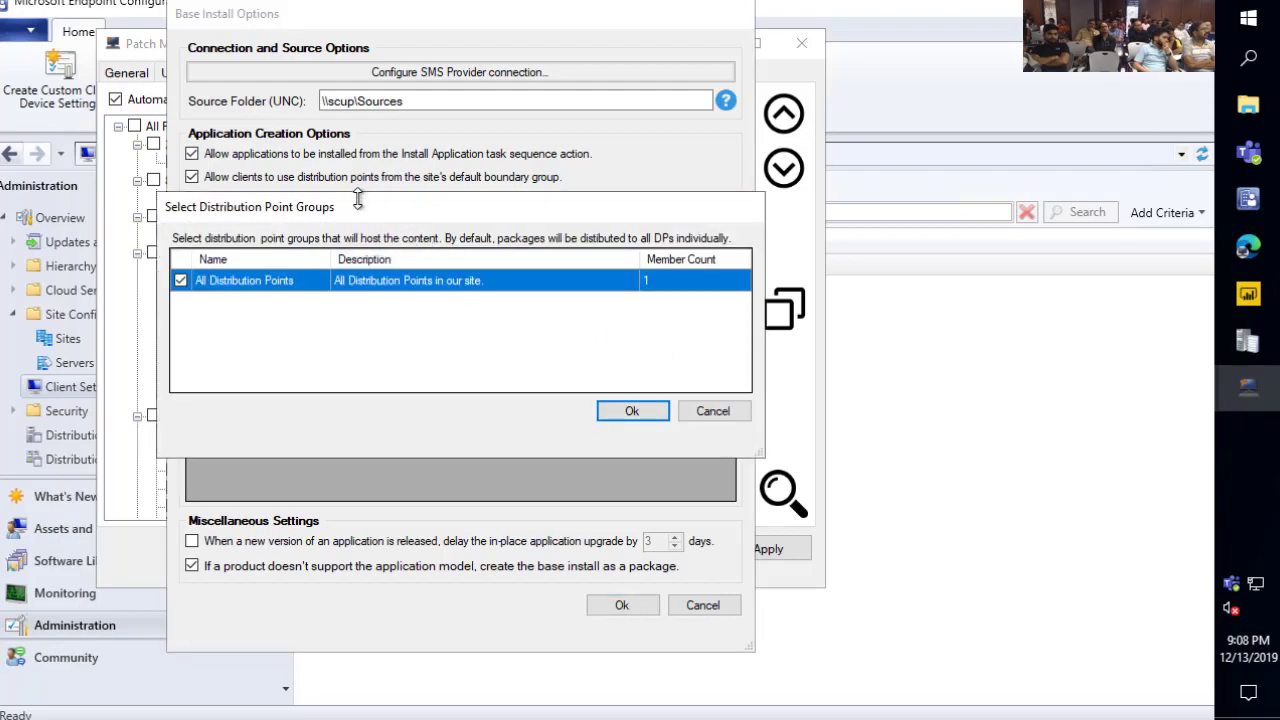
drag(400, 205, 605, 249)
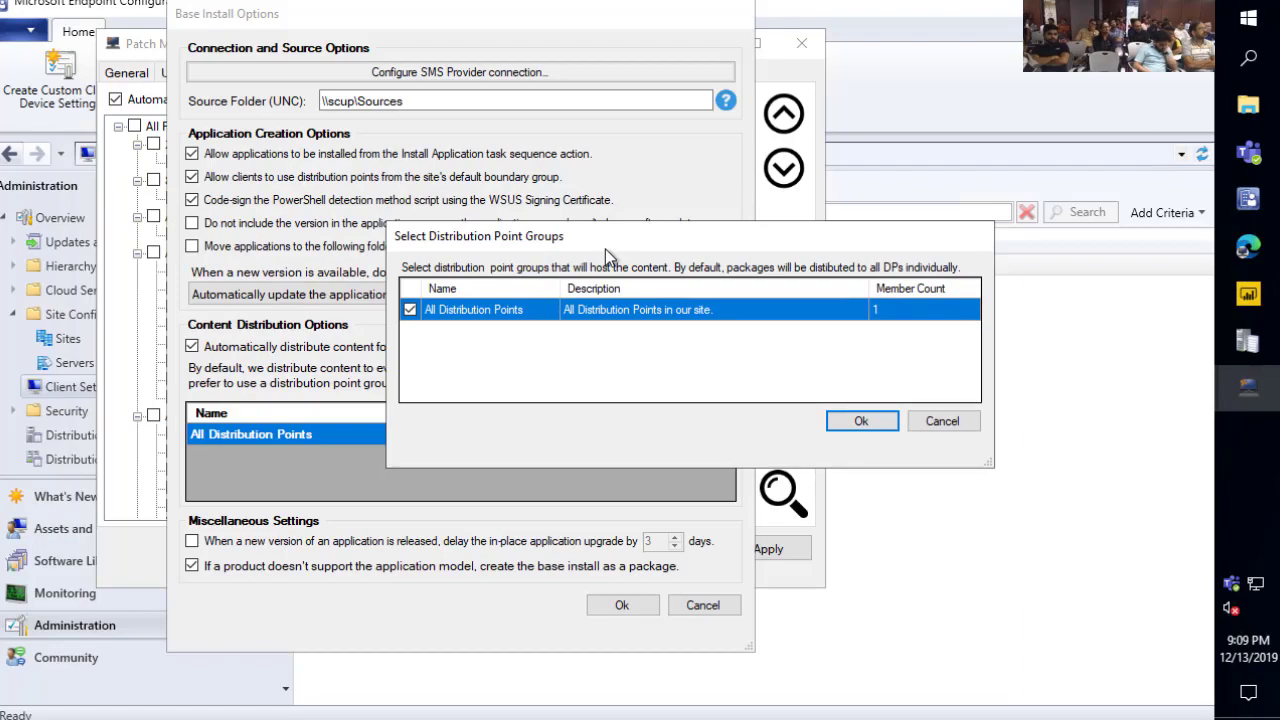
click(948, 421)
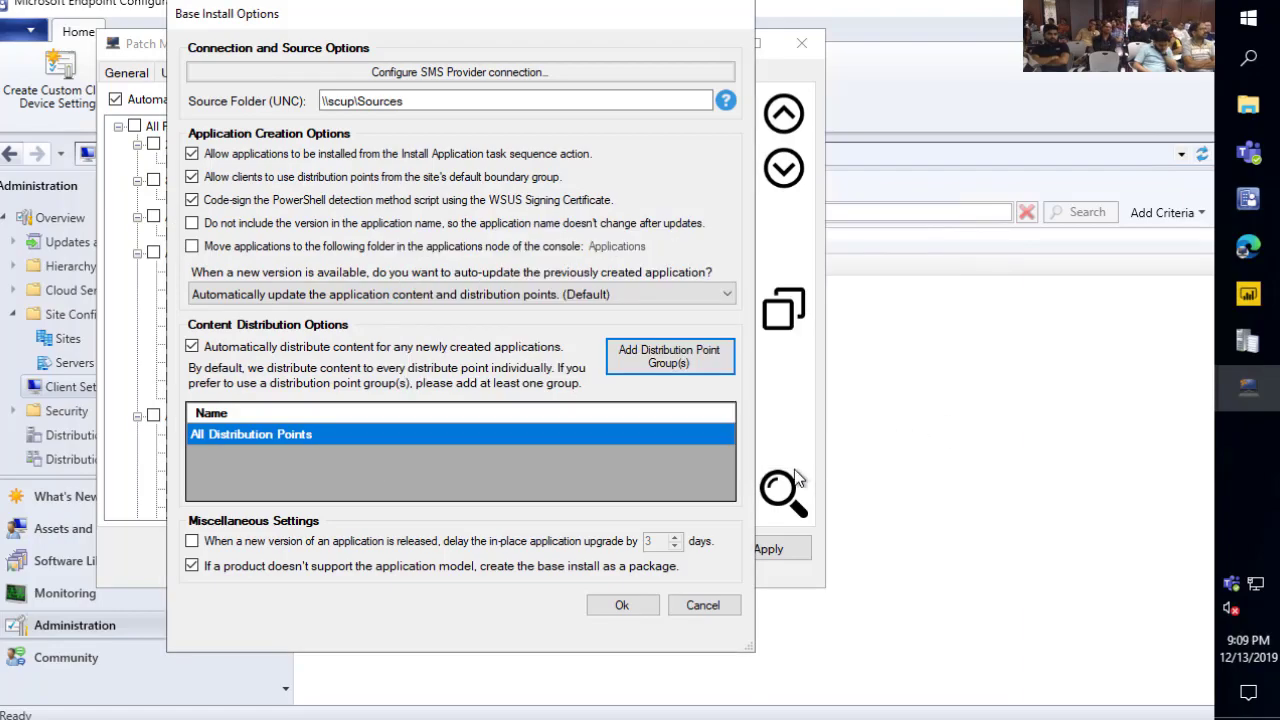
click(616, 605)
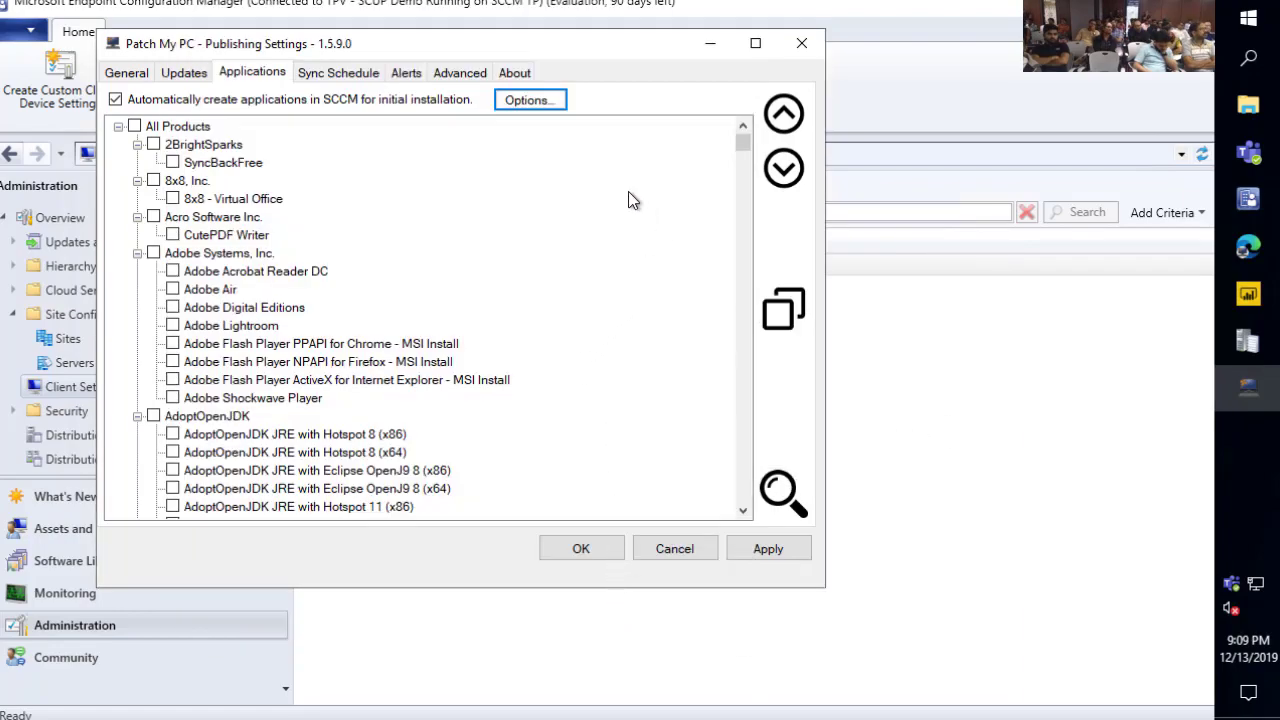
Examine the options that can be applied to all application products, such as self-updater, installation logging and run times
right_click(196, 128)
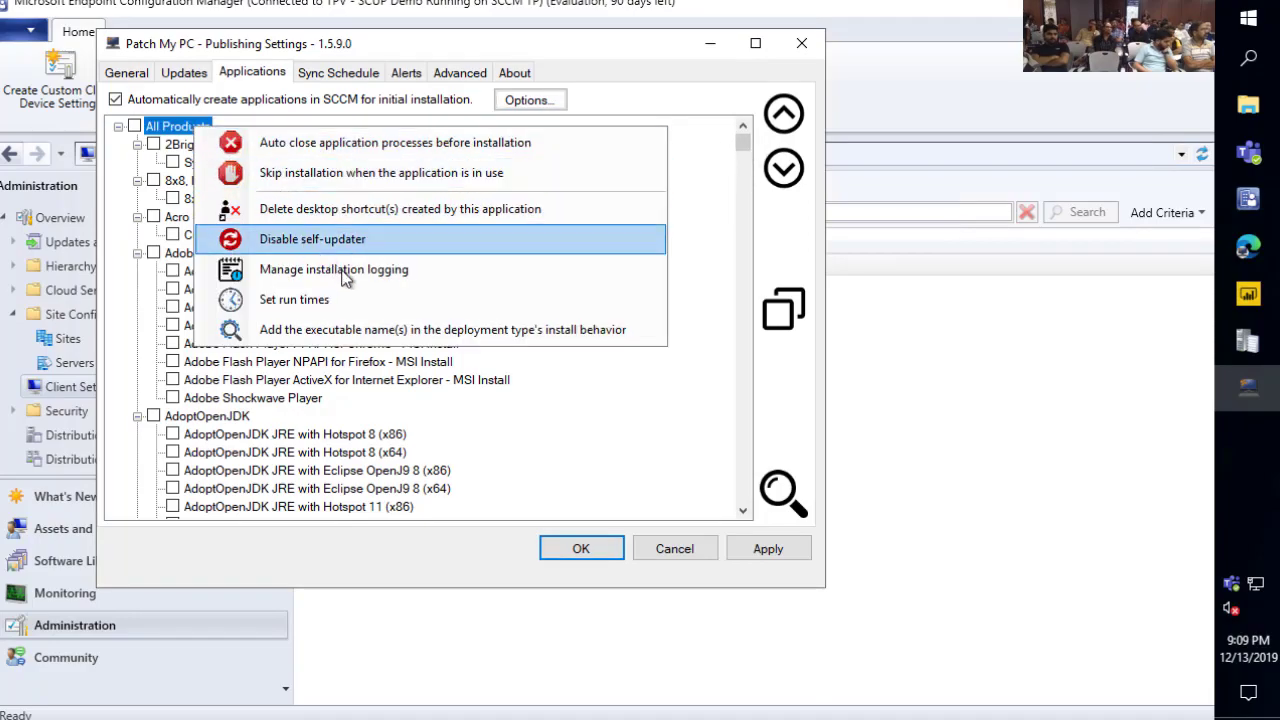
click(398, 434)
scroll(566, 296, down, 6)
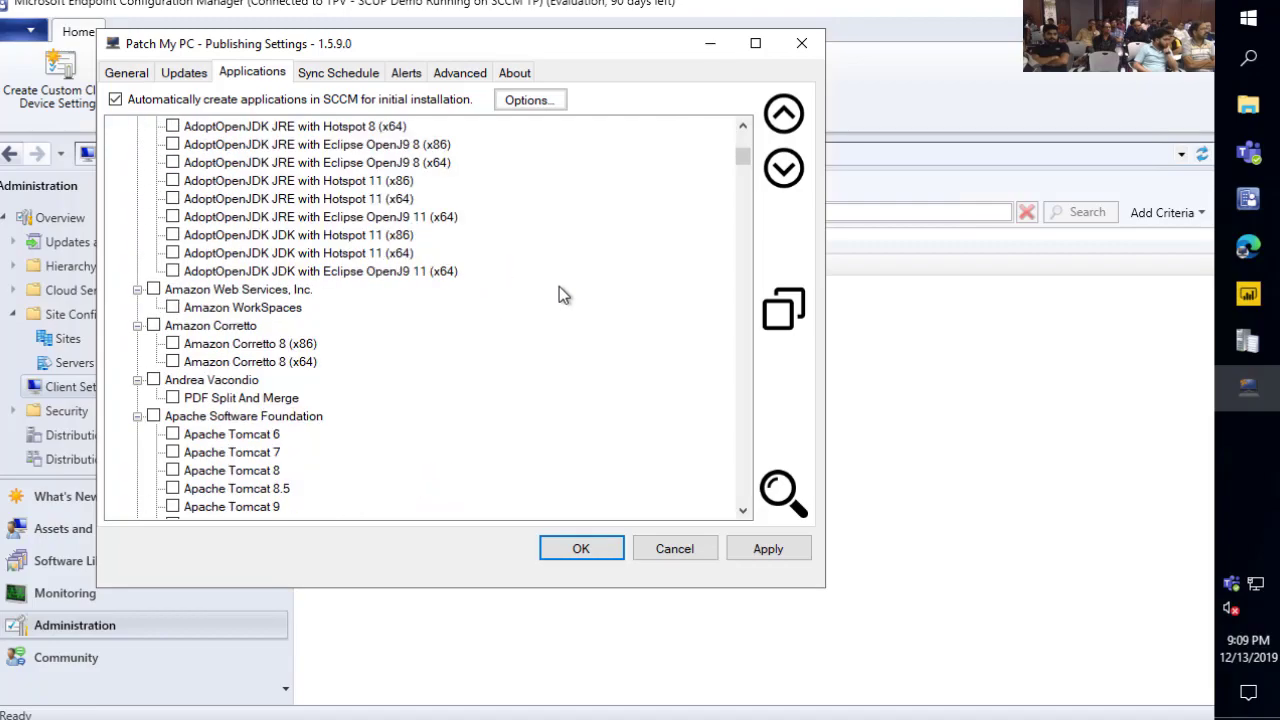
Search the application products for "google" and select the Google Chrome (x64) product
key(ctrl+f)
text(google)
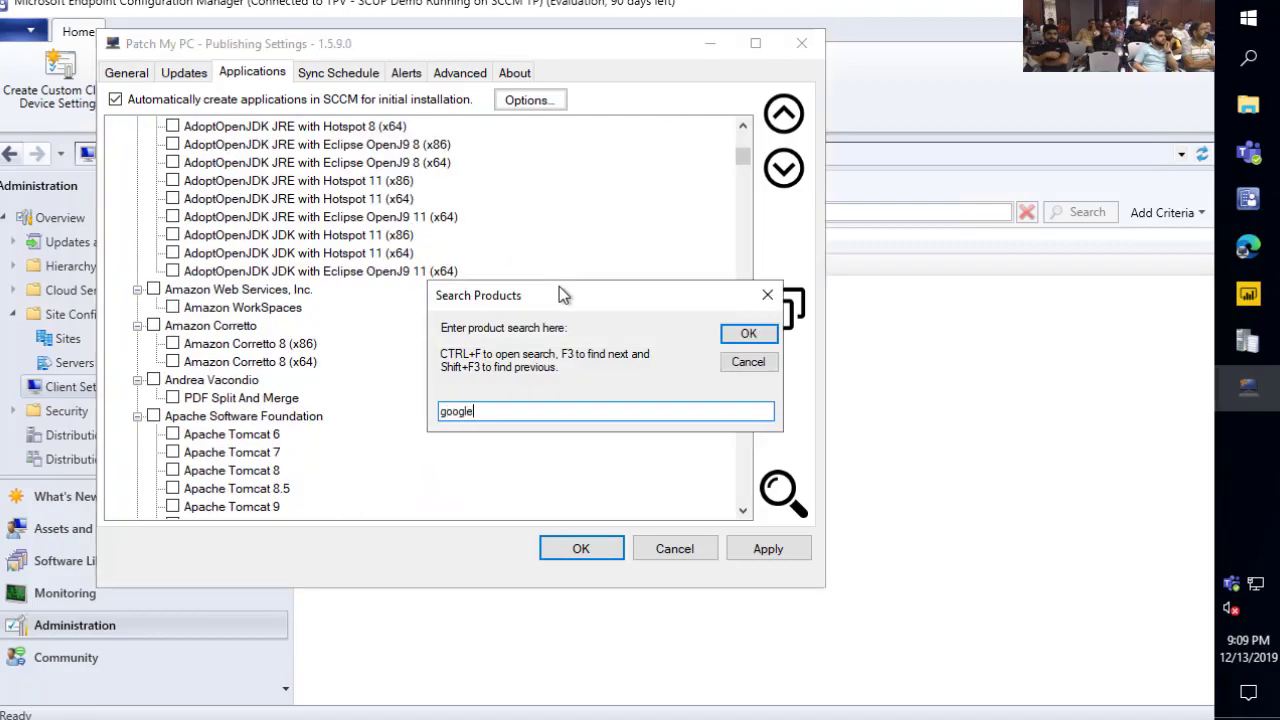
key(Return)
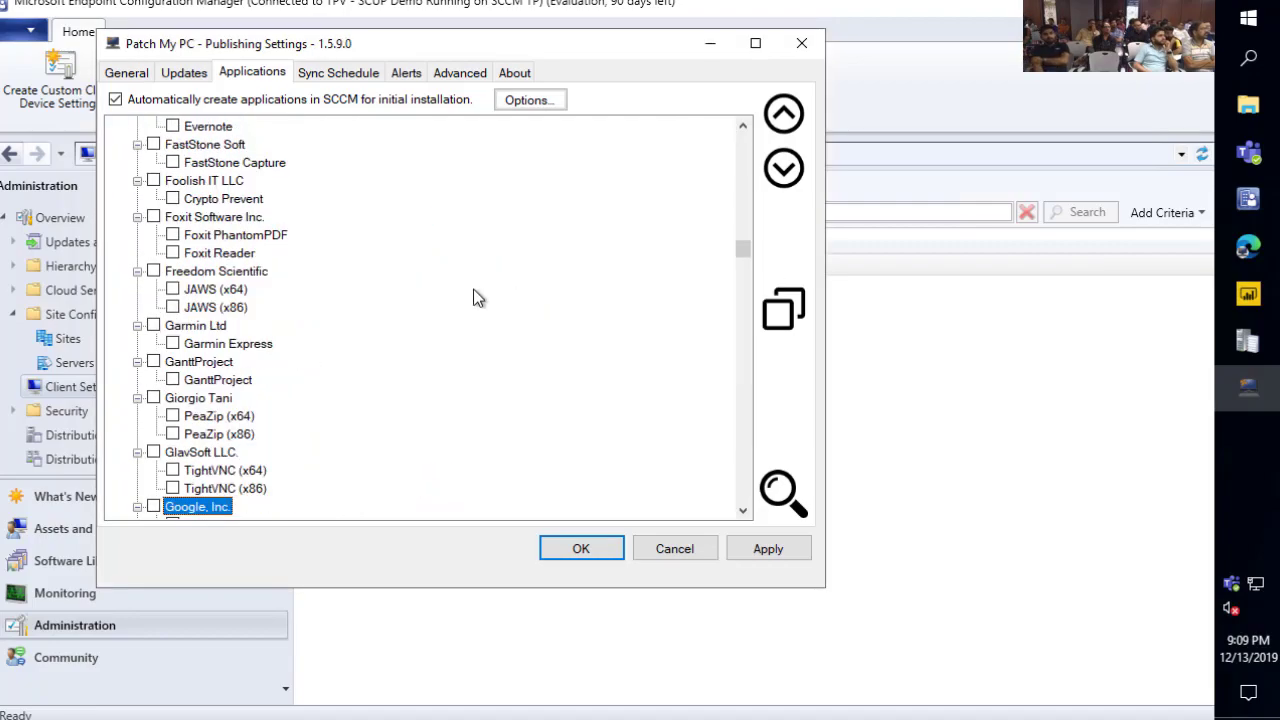
click(278, 326)
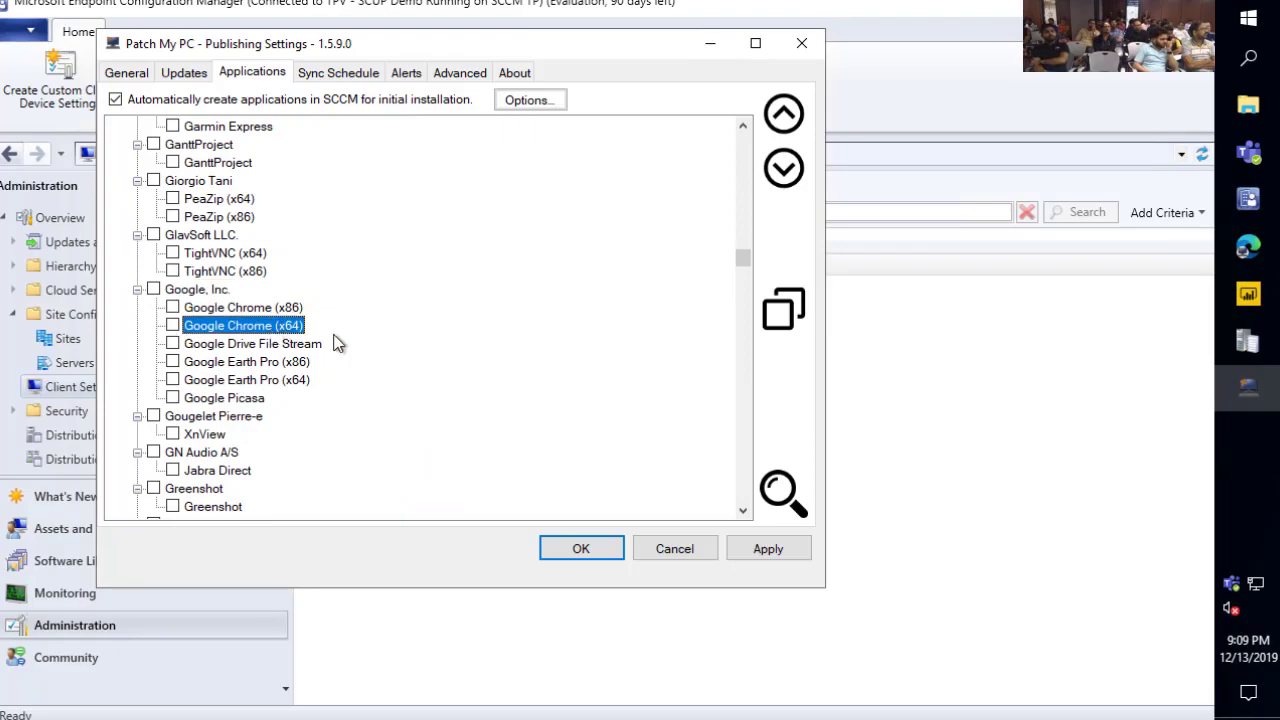
Copy the products enabled for software updates into the application product list, including their custom actions
click(783, 318)
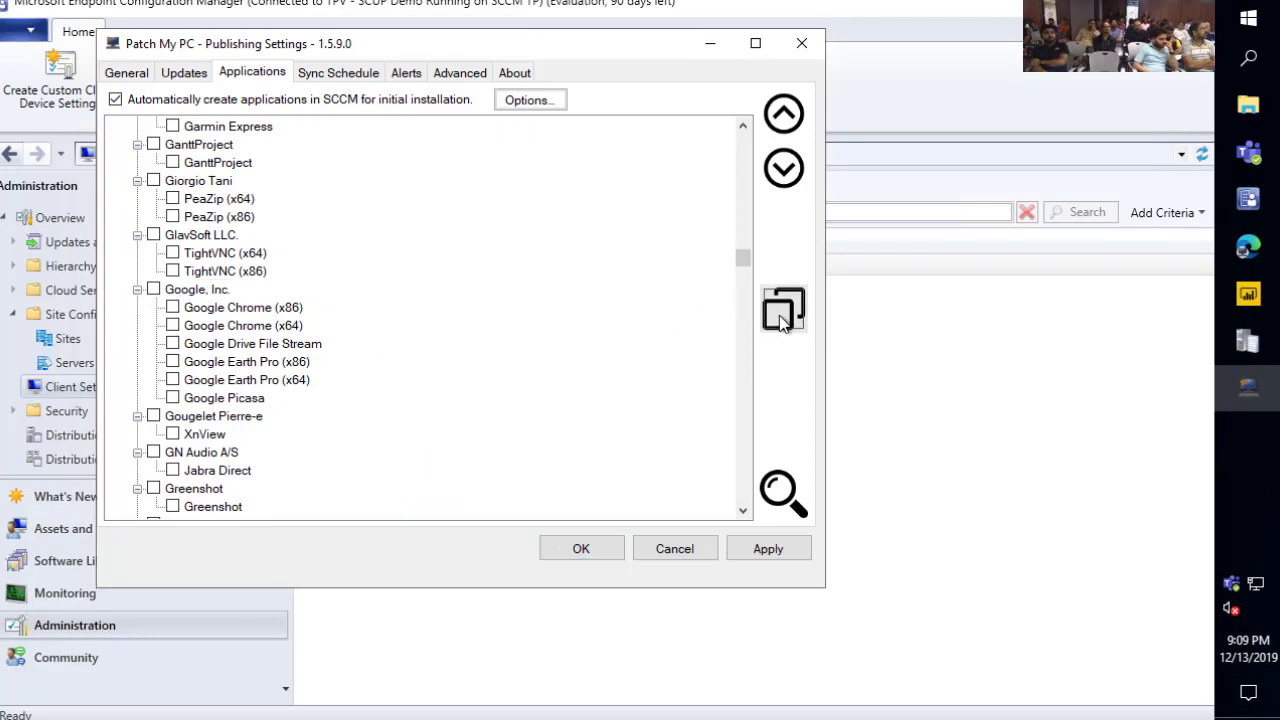
drag(624, 330, 551, 187)
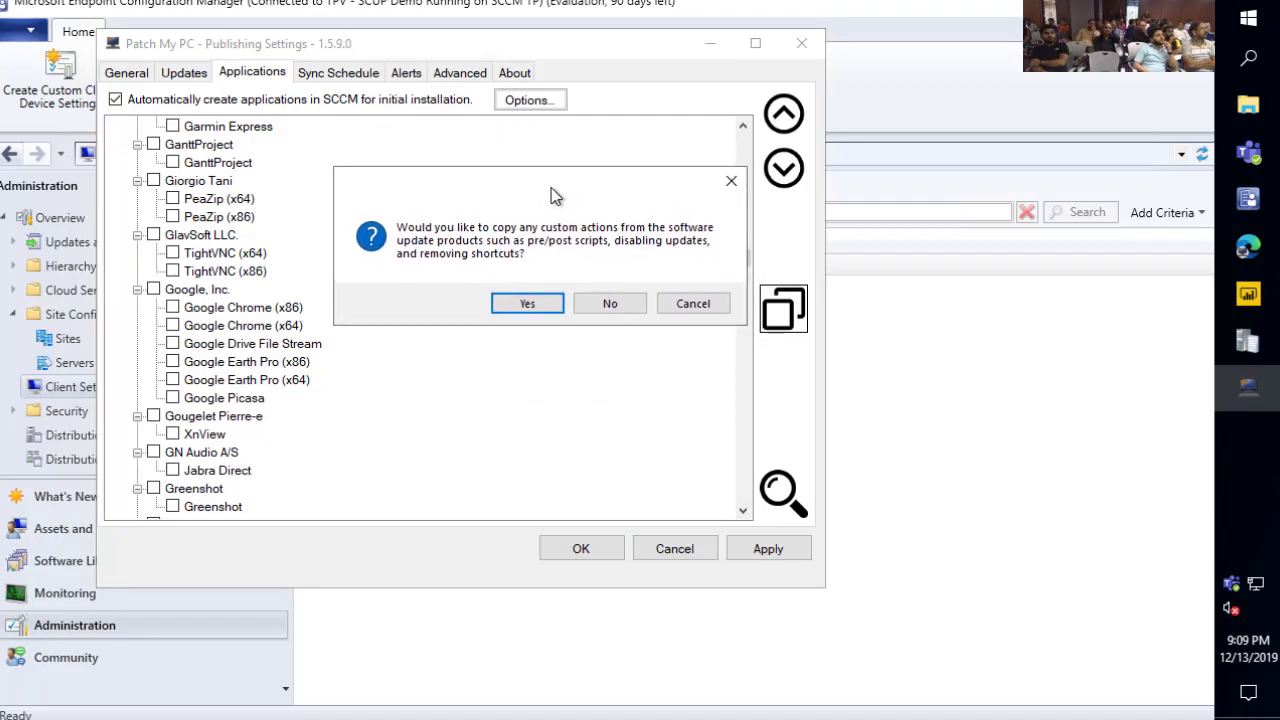
click(527, 311)
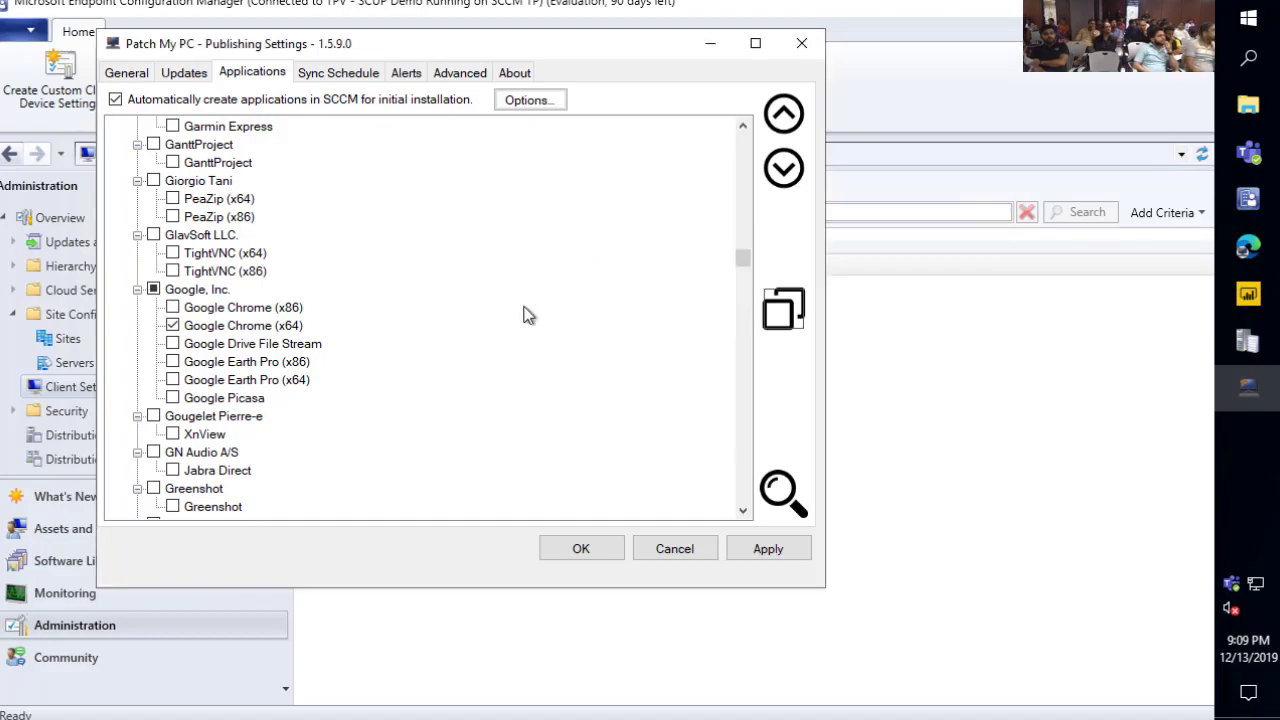
Examine which custom options, such as scripts, shortcut deletion and logging, are active for the Google Chrome (x64) application
scroll(246, 342, down, 2)
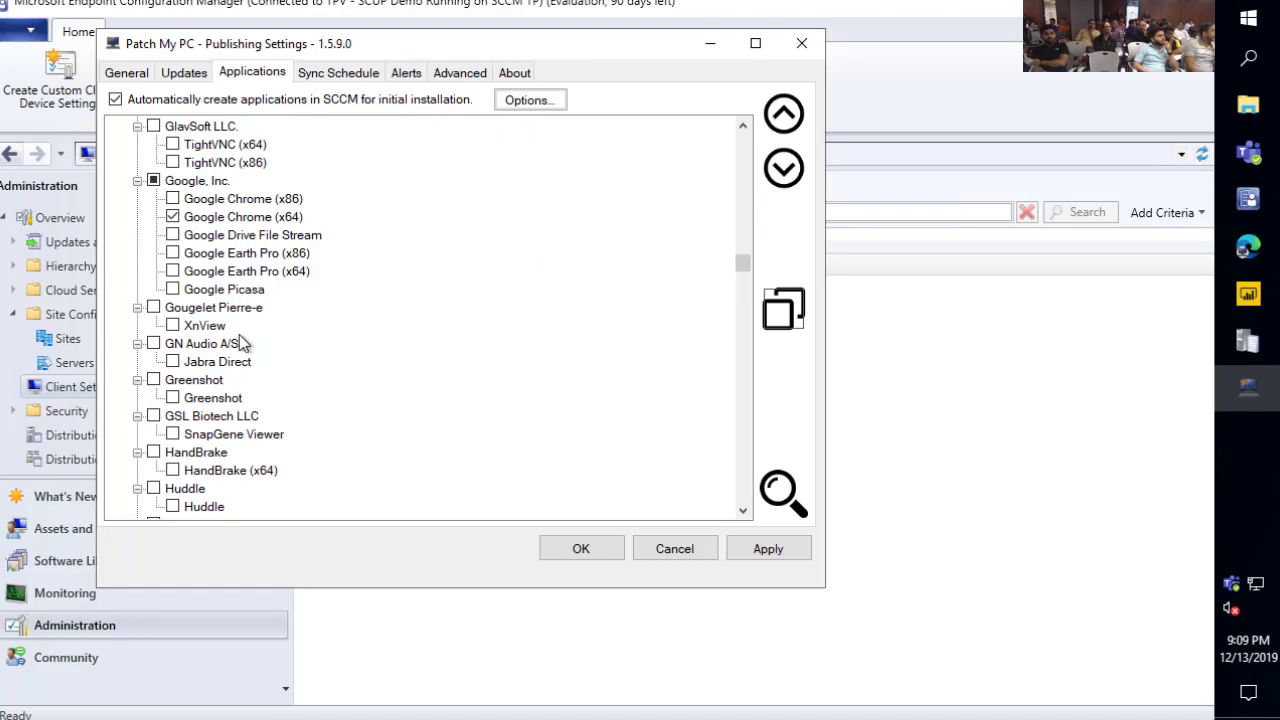
click(205, 238)
click(204, 220)
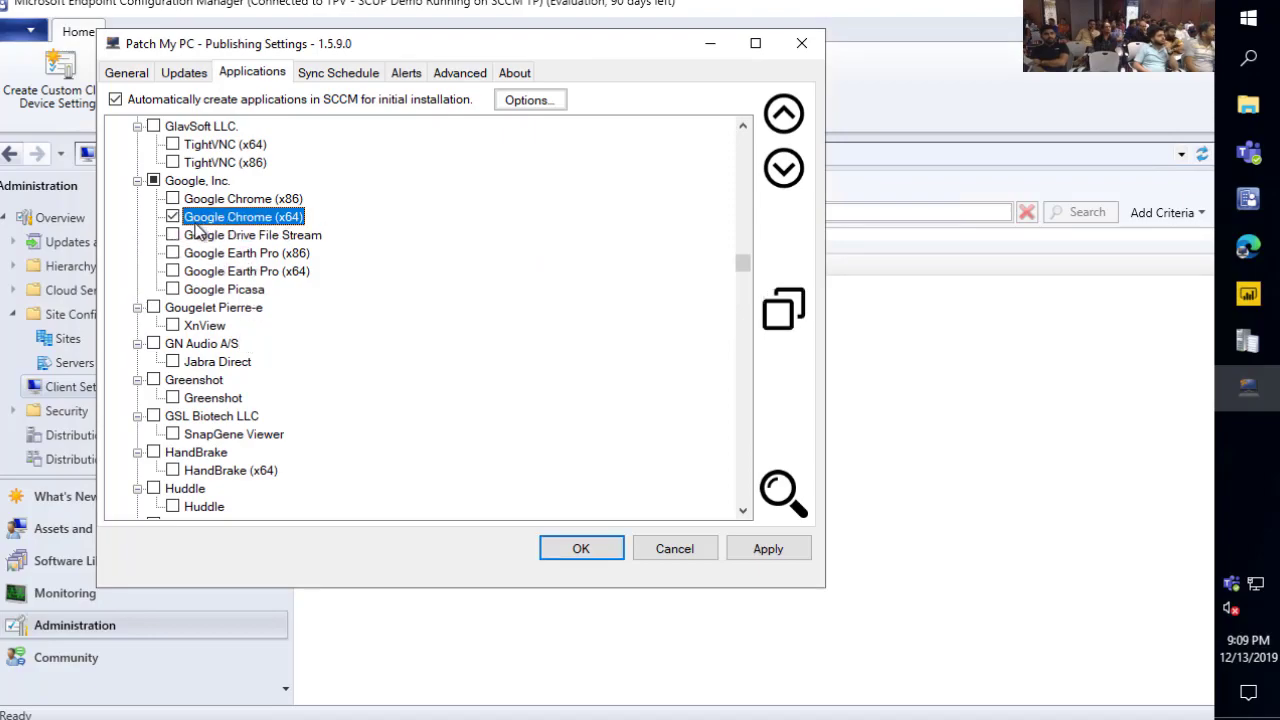
right_click(197, 224)
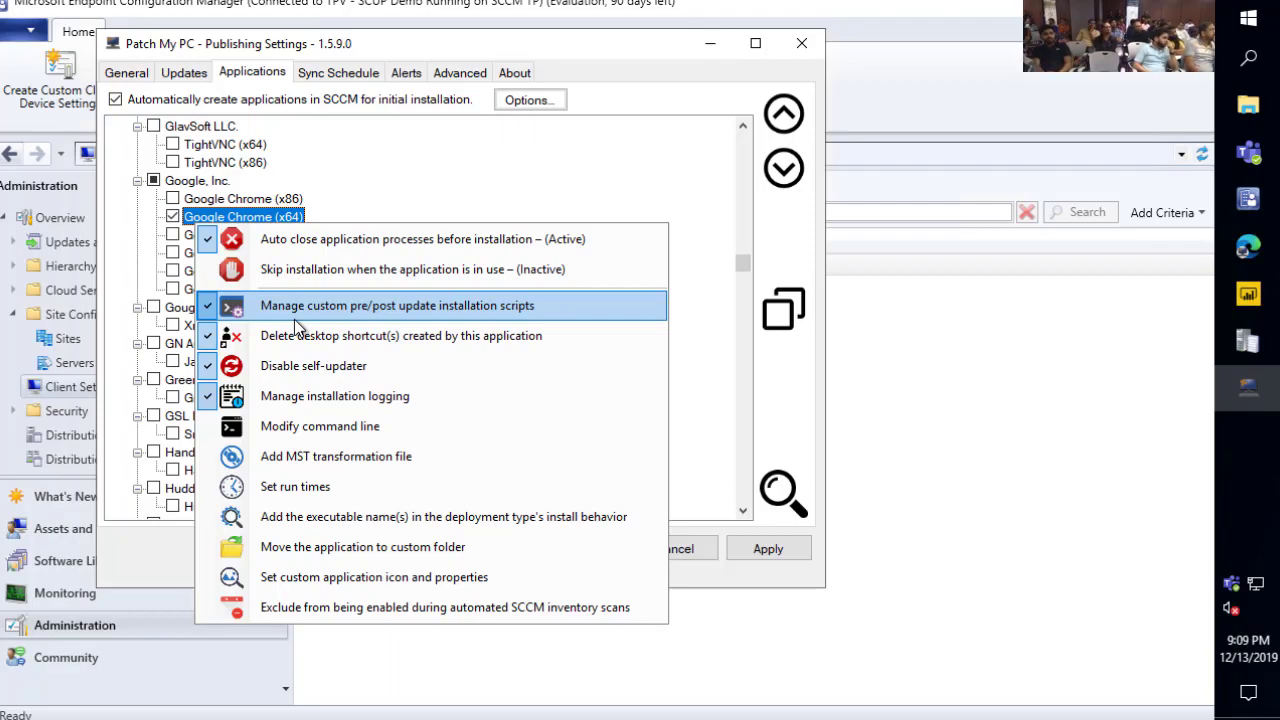
click(180, 568)
click(268, 263)
Search the application products for 7-Zip and enable 7-Zip (x64) - EXE Install
key(ctrl+f)
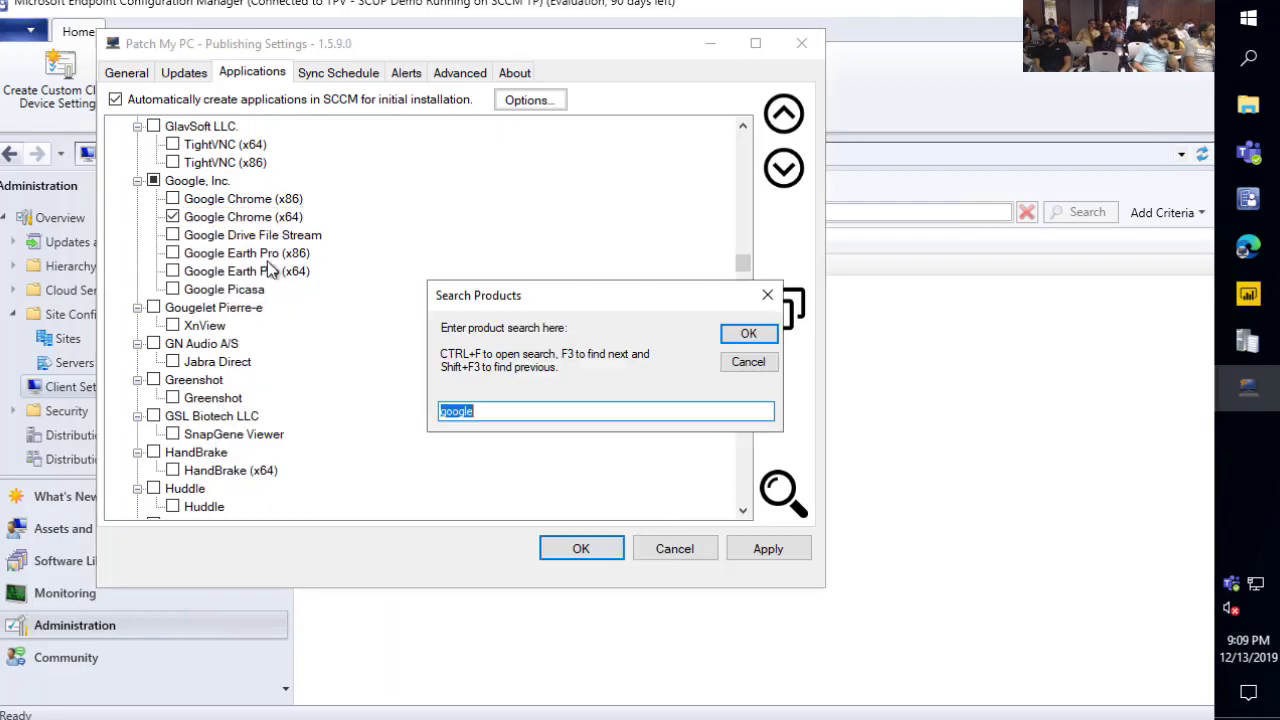
text(7)
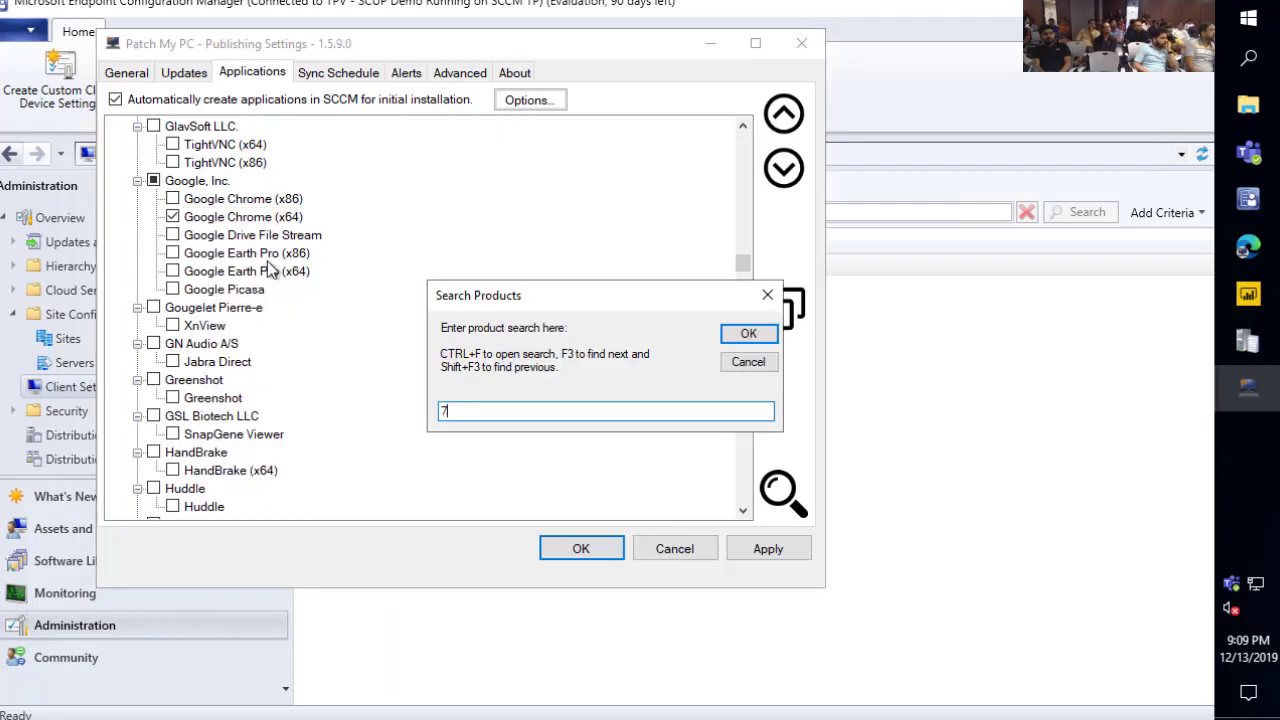
text(8z)
key(Return)
scroll(300, 360, down, 3)
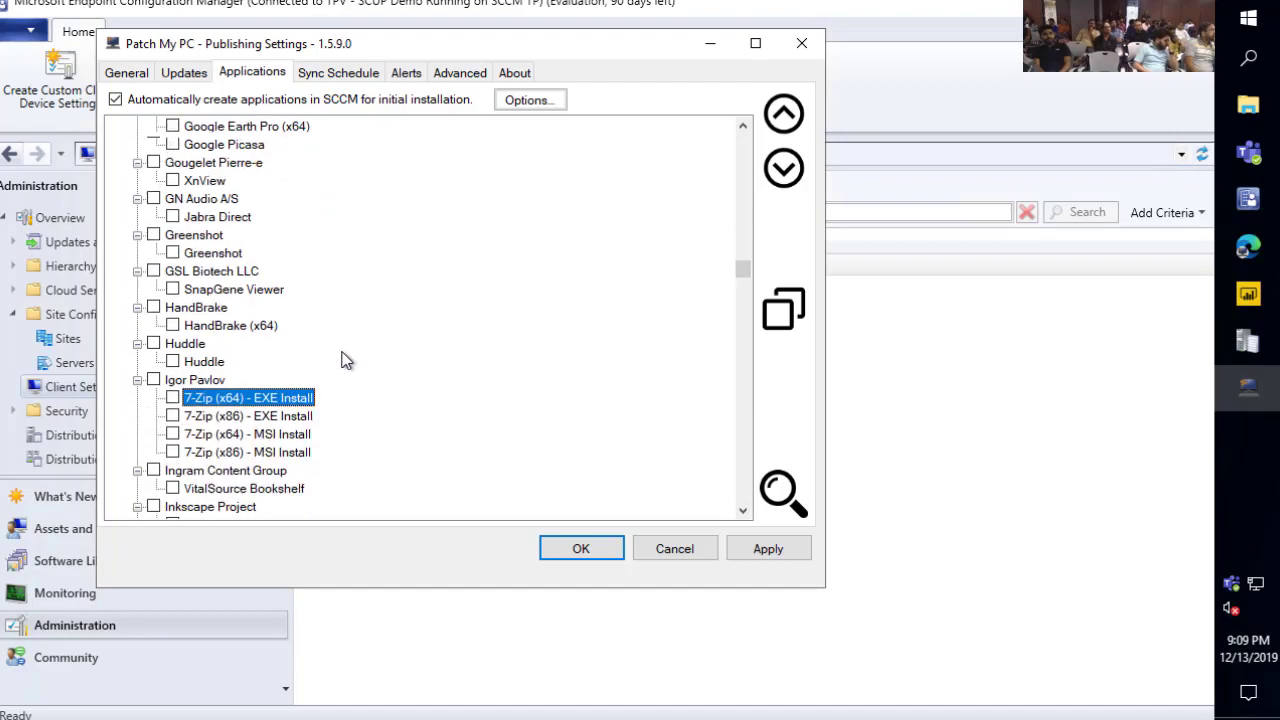
click(173, 344)
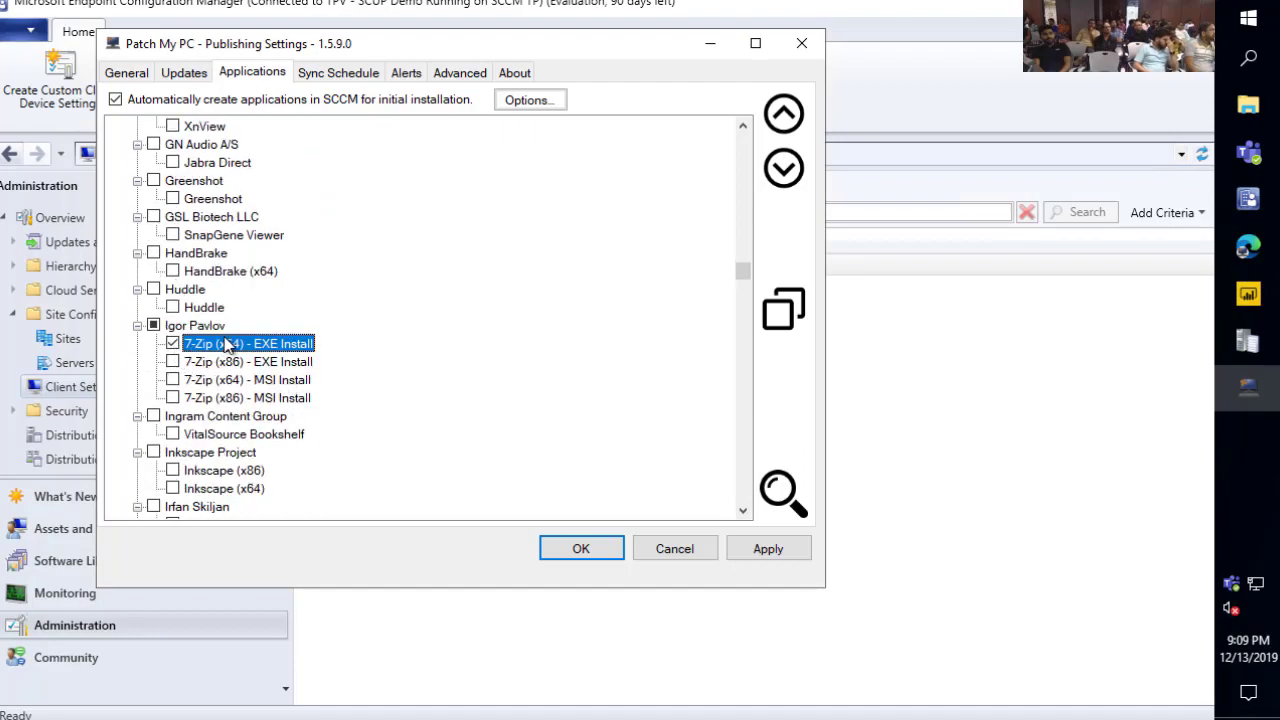
scroll(228, 342, down, 1)
scroll(250, 265, down, 4)
scroll(255, 235, up, 2)
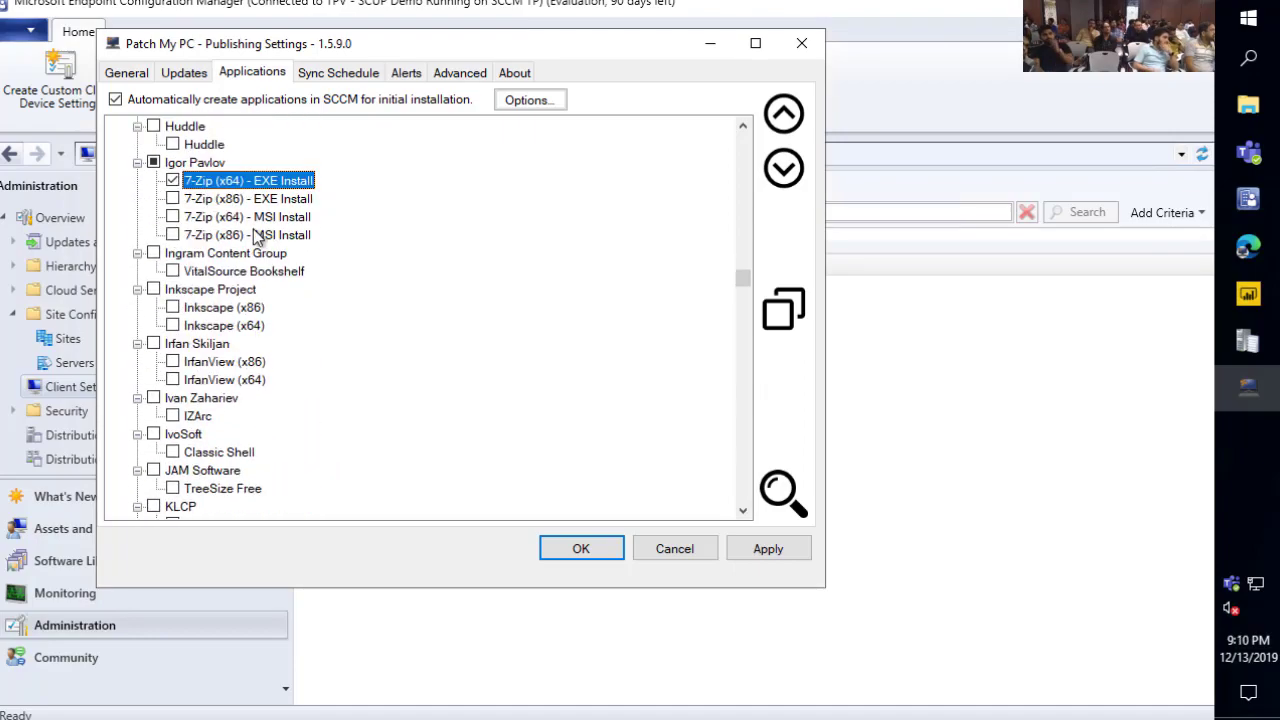
In the base install options, enable moving applications to a console folder and expand Patch My PC in the folder browser
click(530, 101)
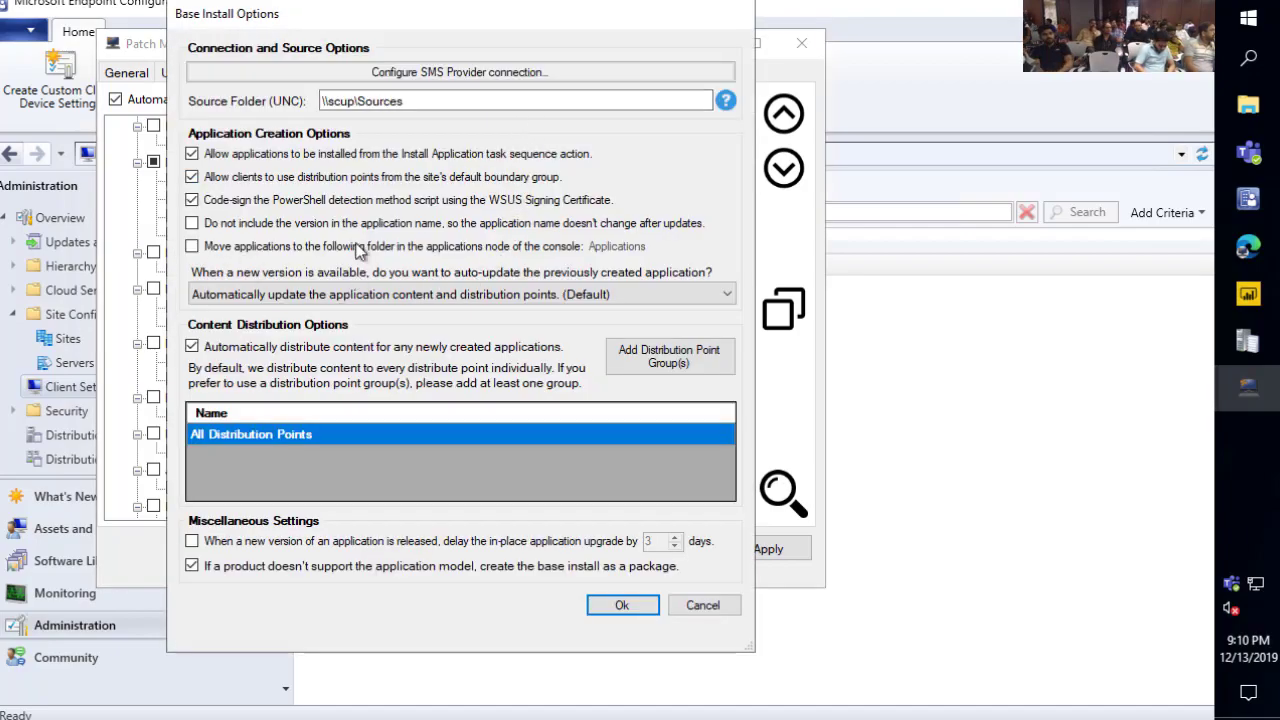
click(192, 247)
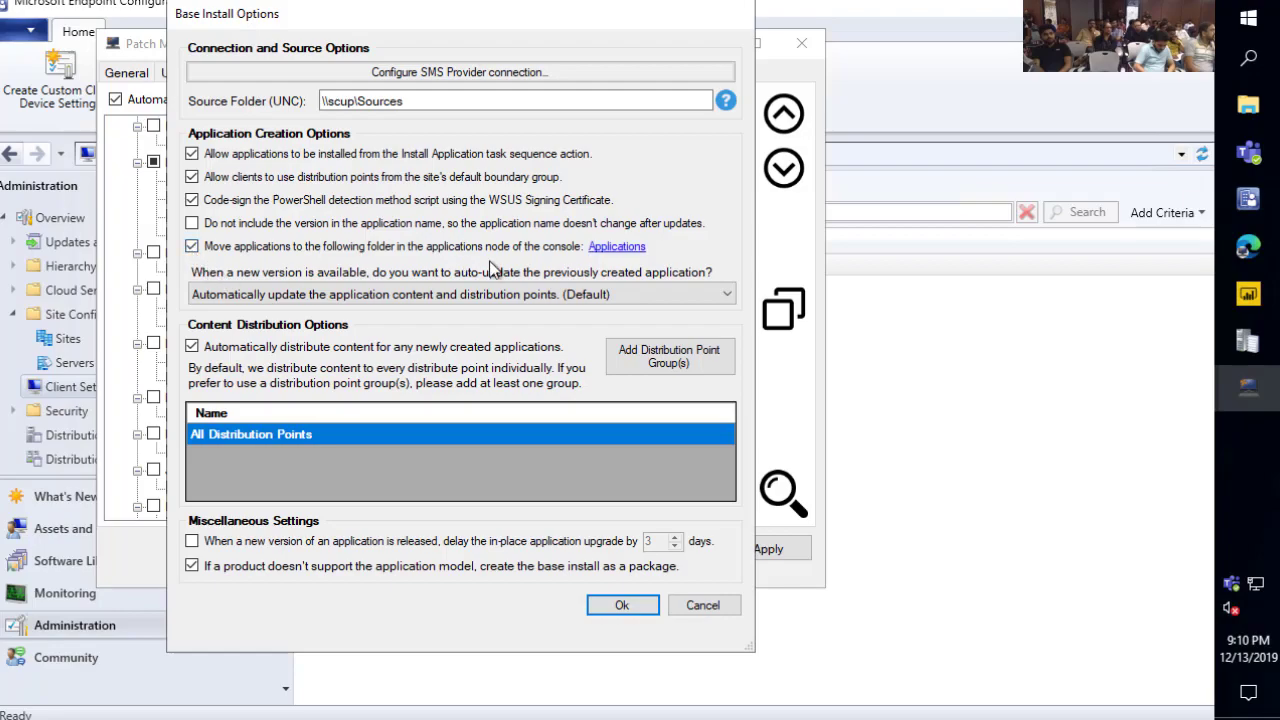
click(610, 248)
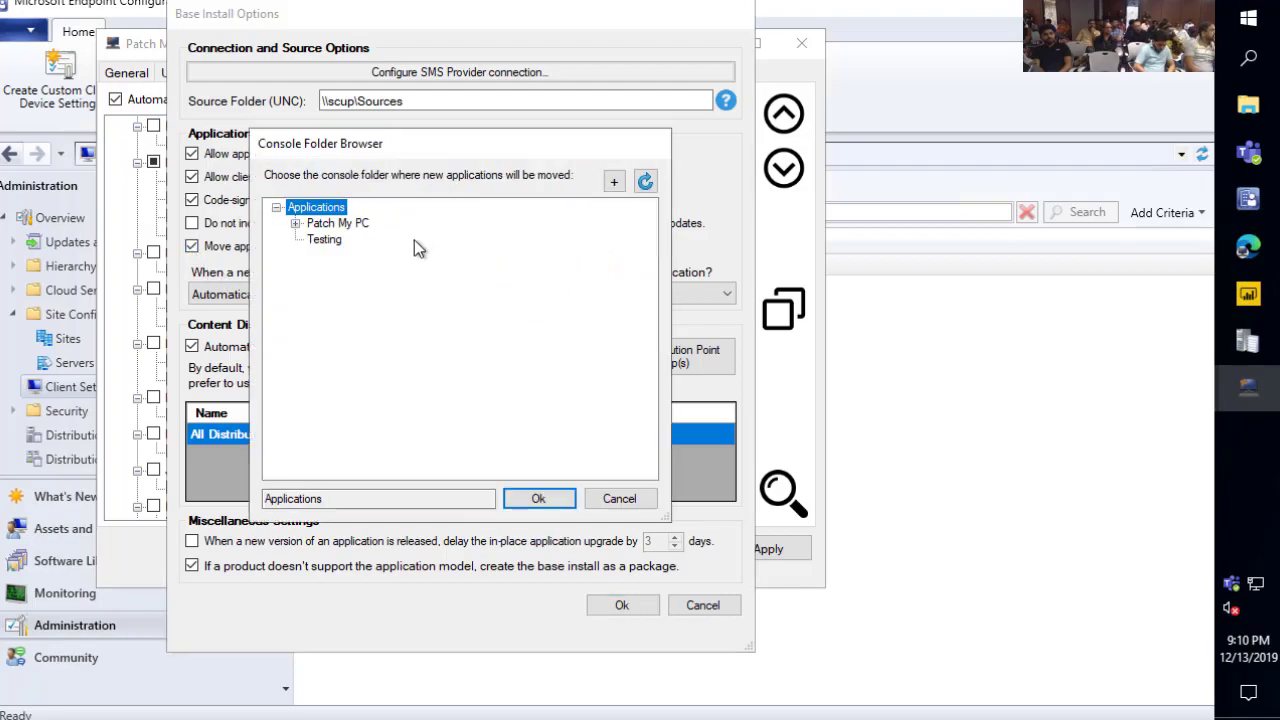
click(295, 223)
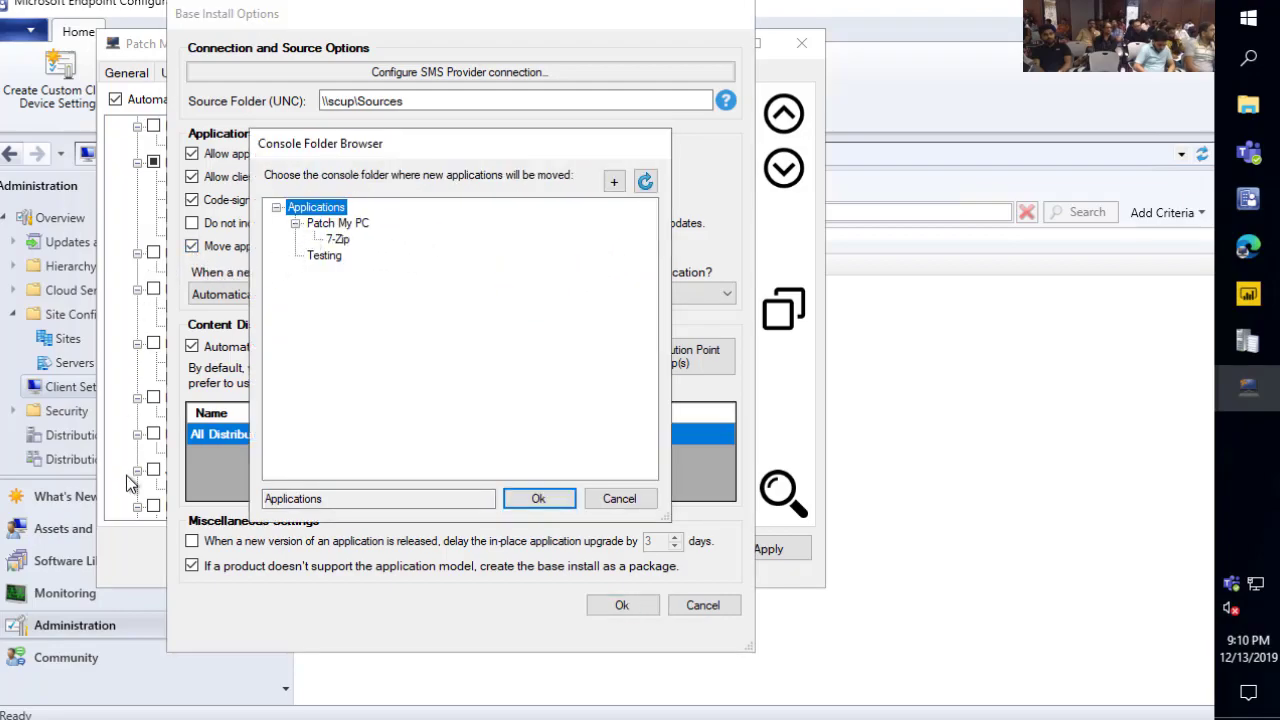
Switch to the Configuration Manager console and check the application folders in the Software Library
click(60, 559)
click(62, 560)
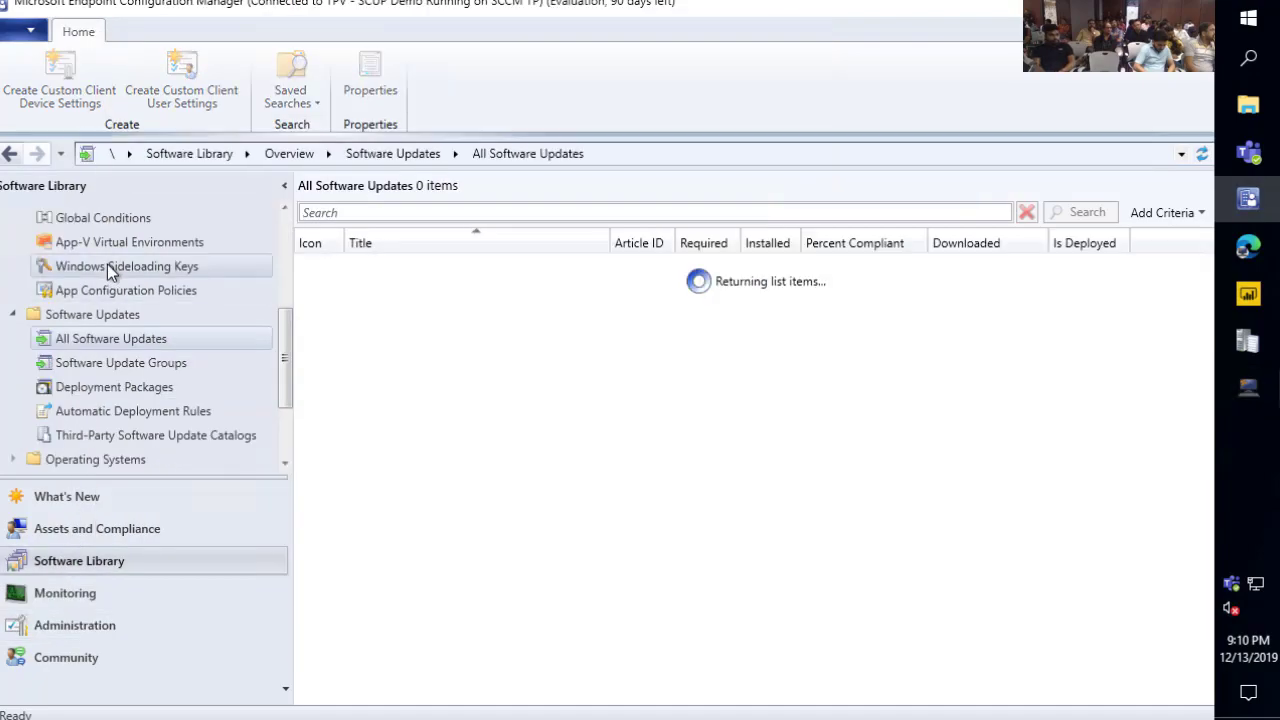
scroll(150, 390, up, 4)
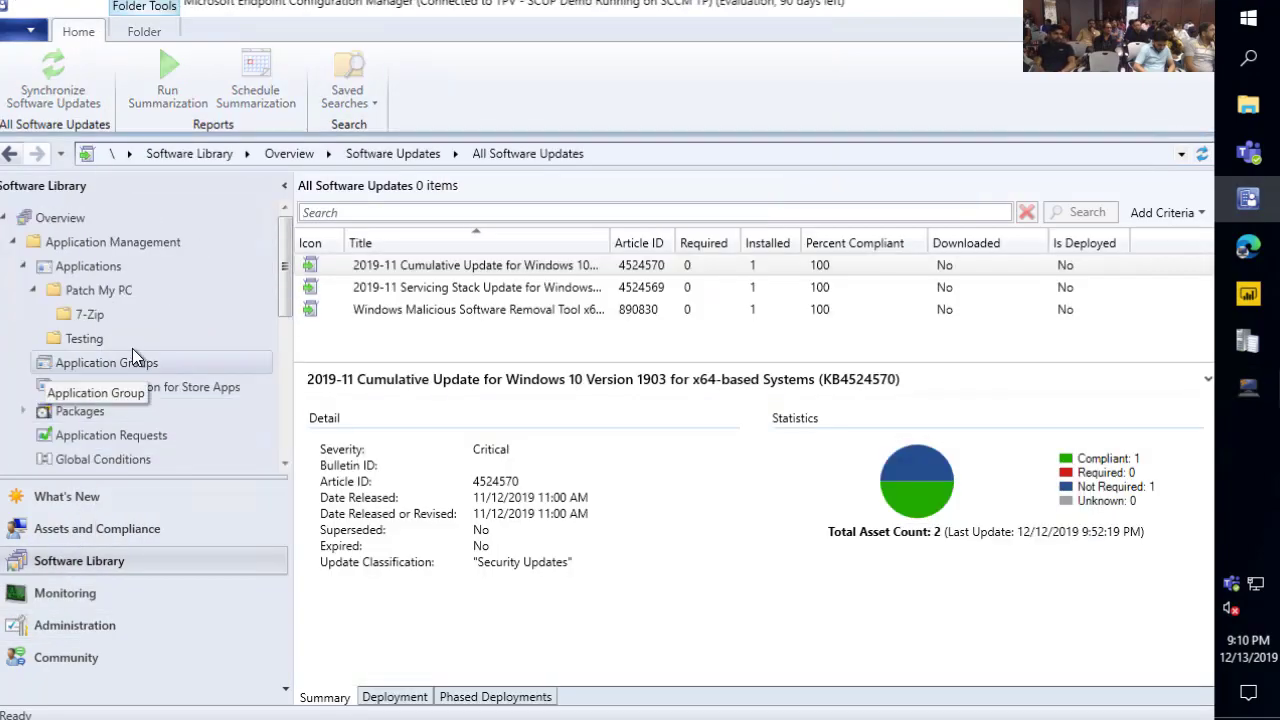
click(100, 290)
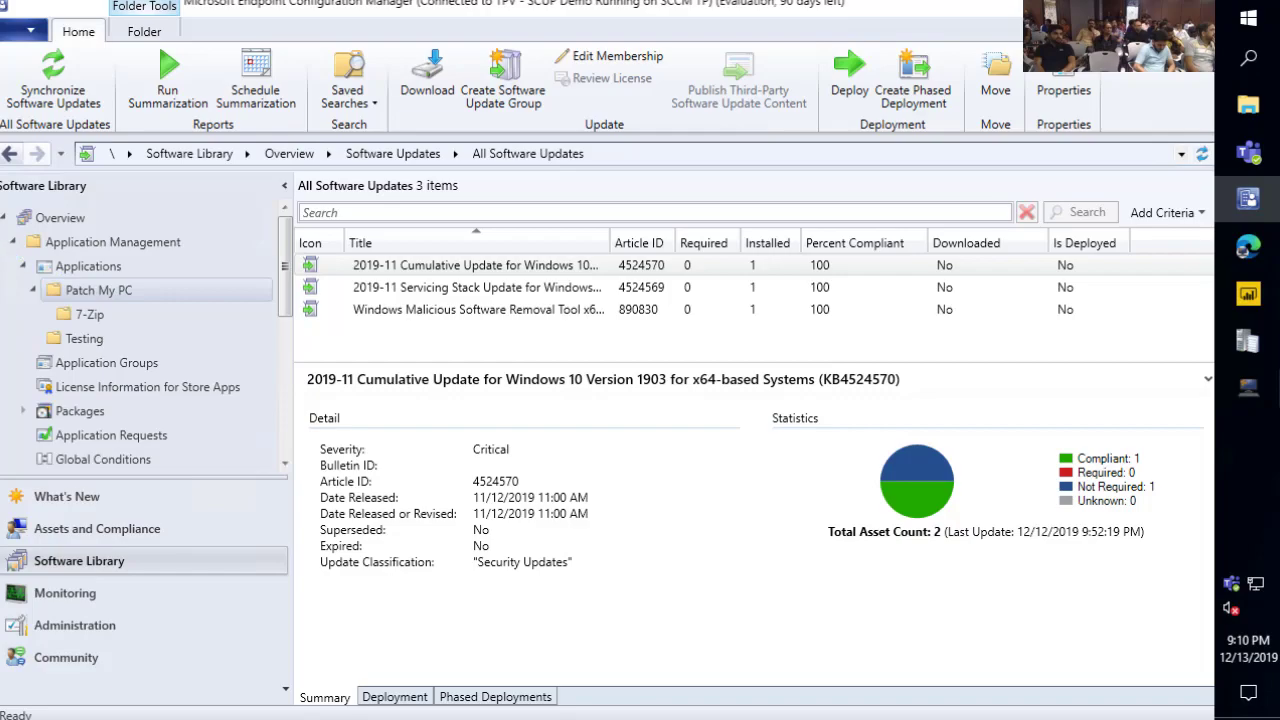
mouse_move(150, 256)
mouse_down()
mouse_move(170, 356)
mouse_move(172, 265)
mouse_up()
key(Escape)
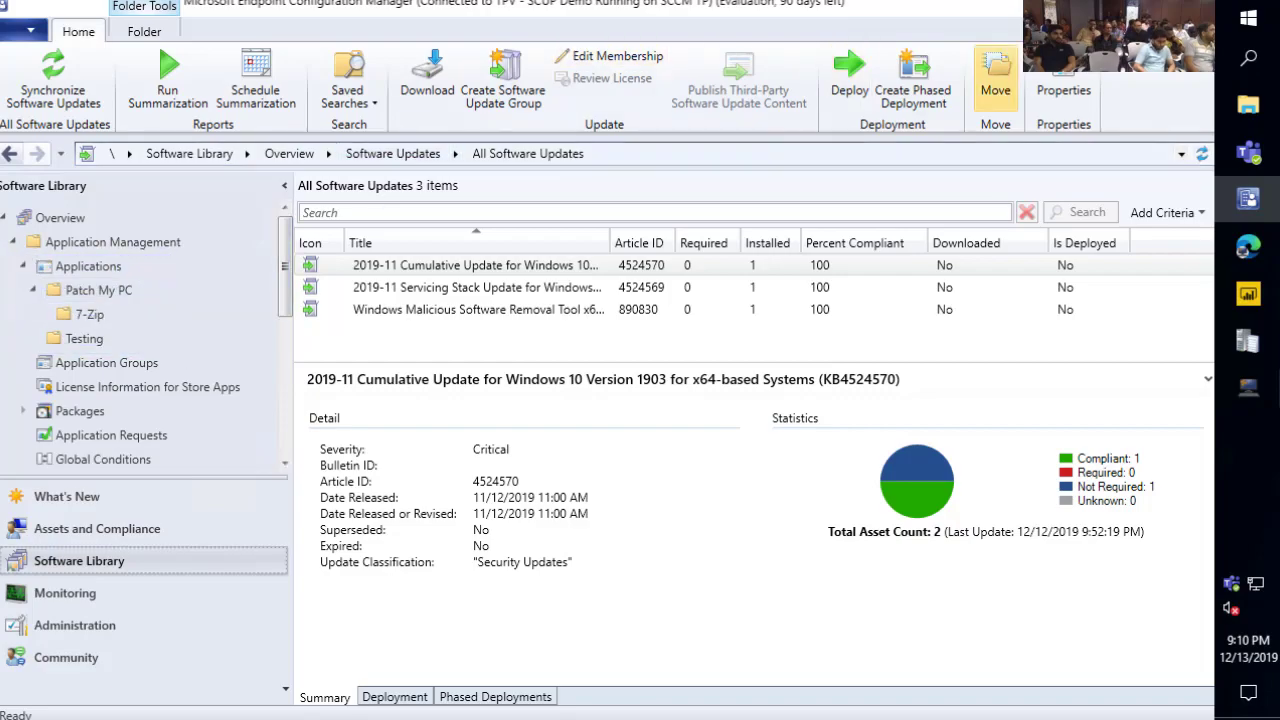
Return to the publishing settings, choose Applications\Patch My PC as the folder for new applications, and accept the base install options
mouse_move(1248, 385)
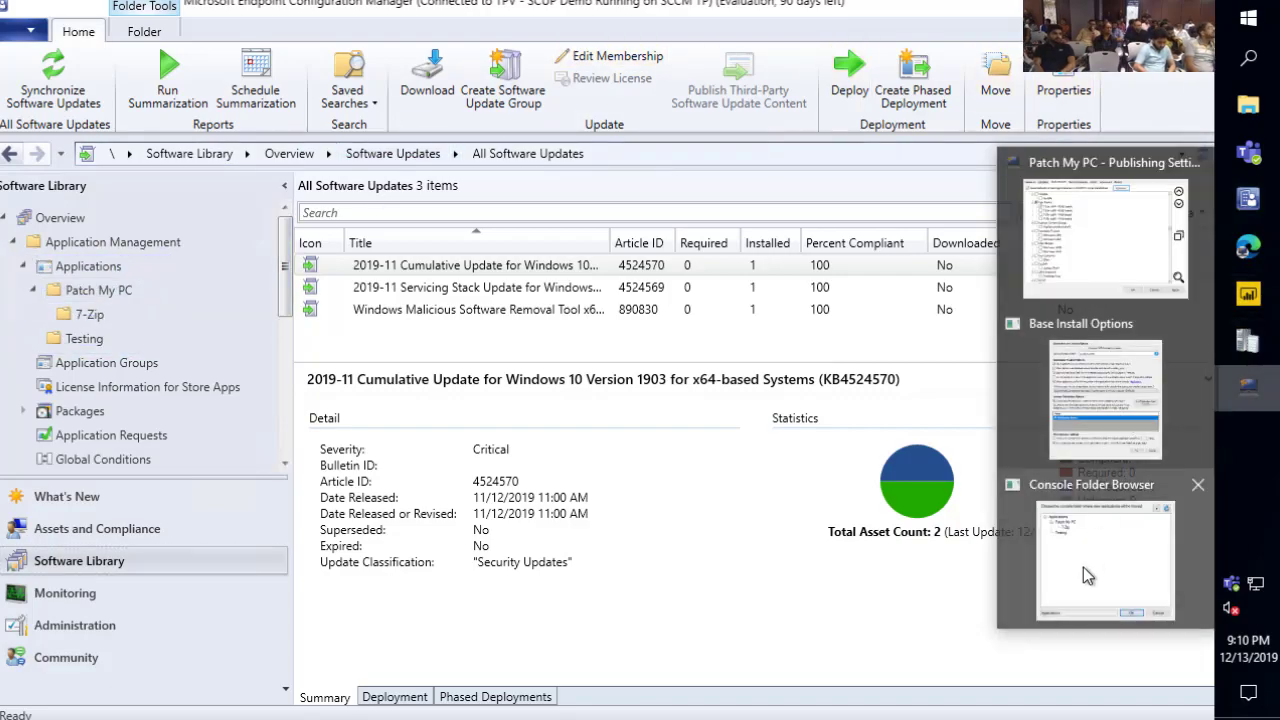
click(1088, 575)
click(345, 223)
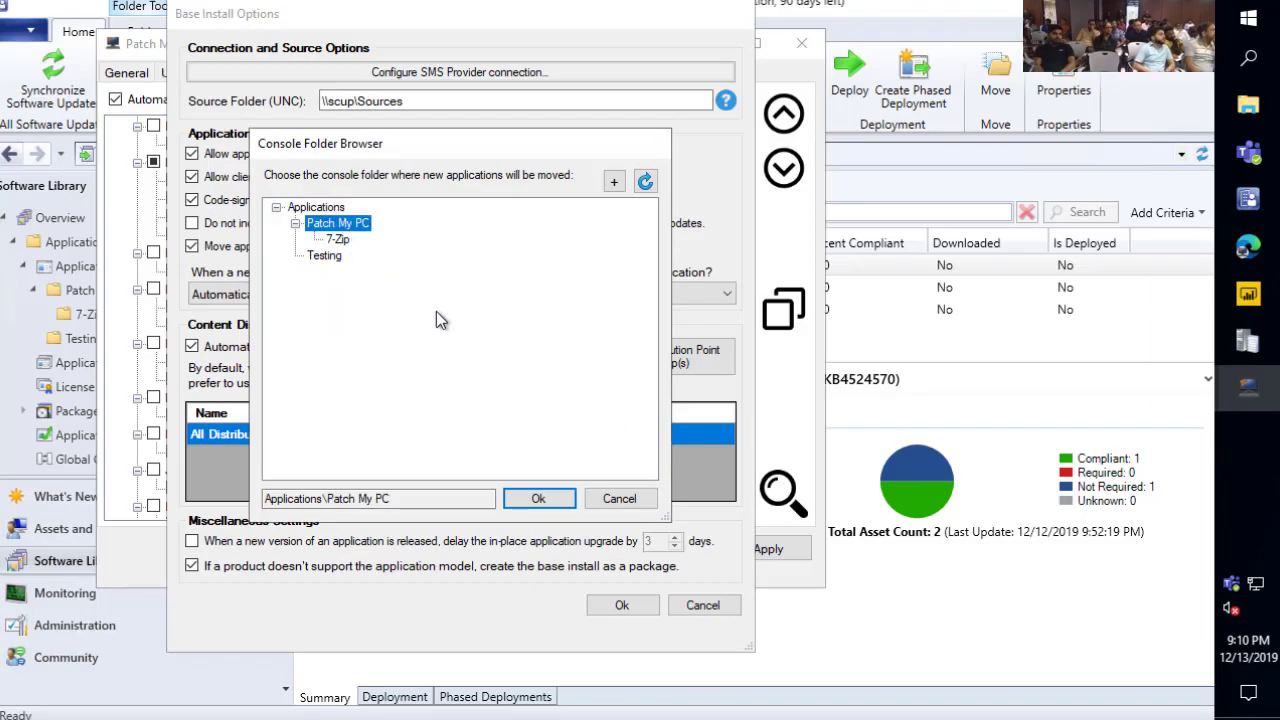
click(545, 498)
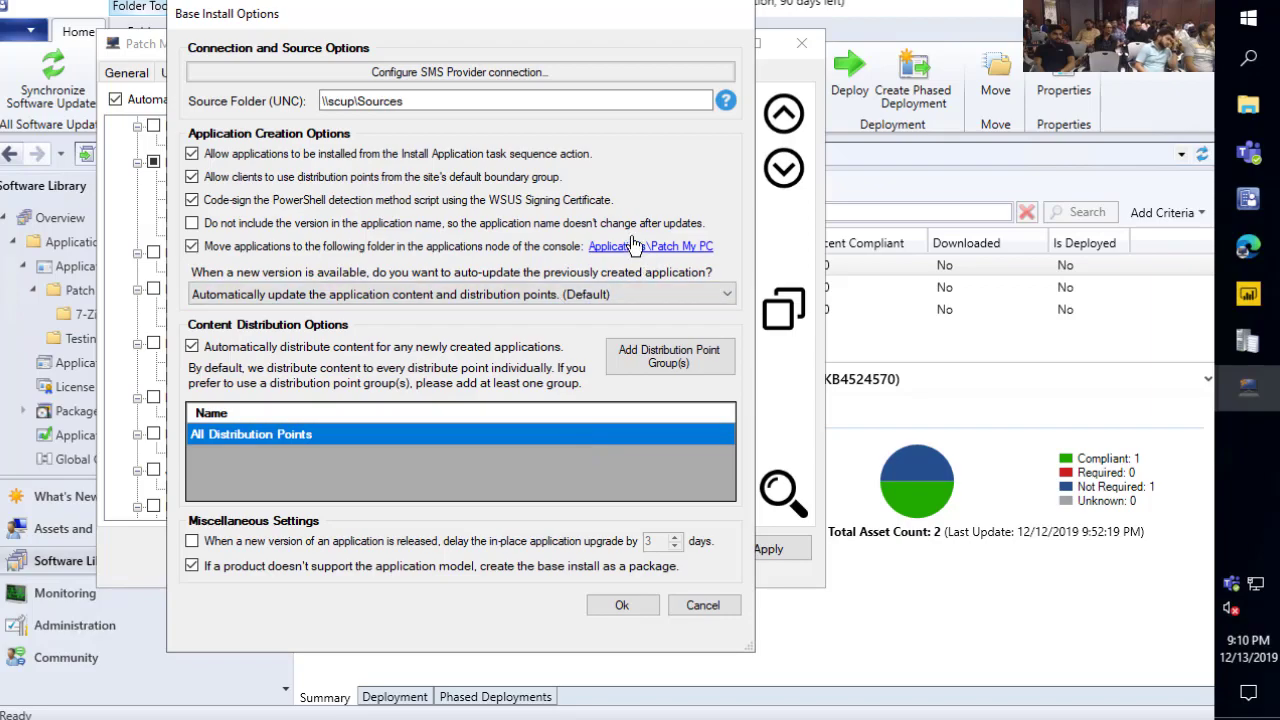
click(622, 605)
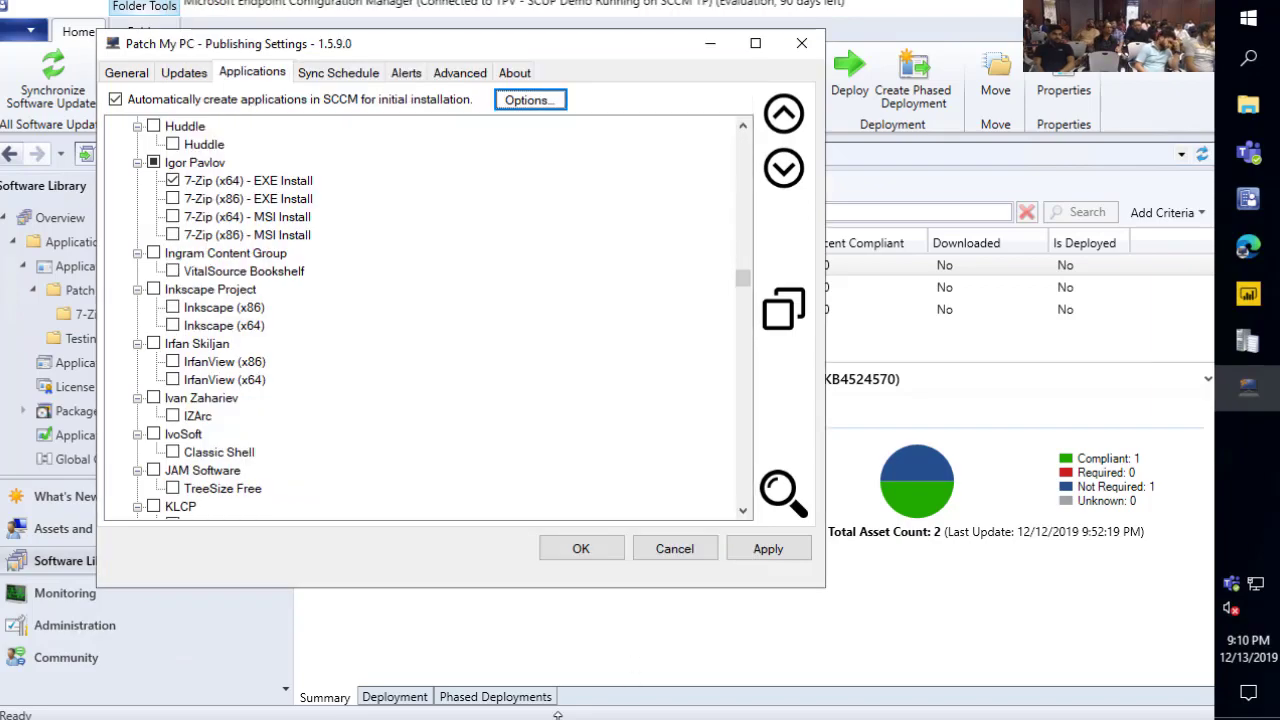
Review the options for 7-Zip (x64) - EXE Install and set its maximum allowed run time to 60 minutes
right_click(201, 182)
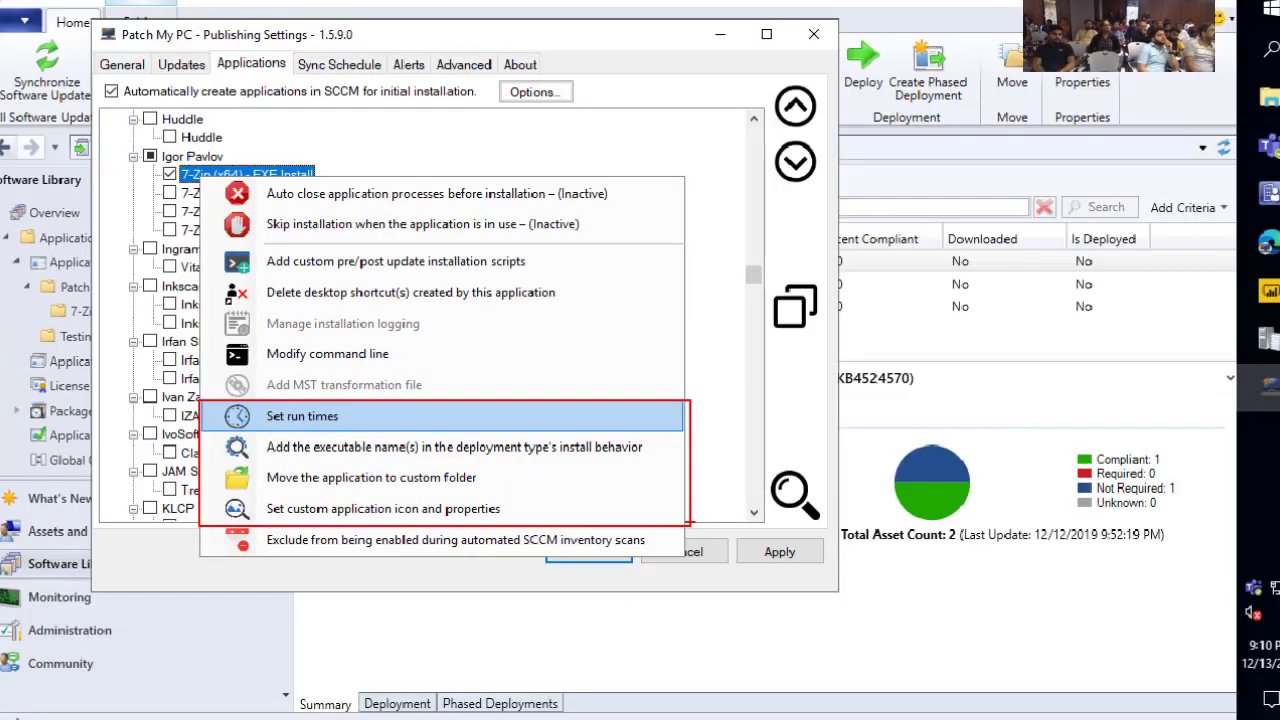
key(Escape)
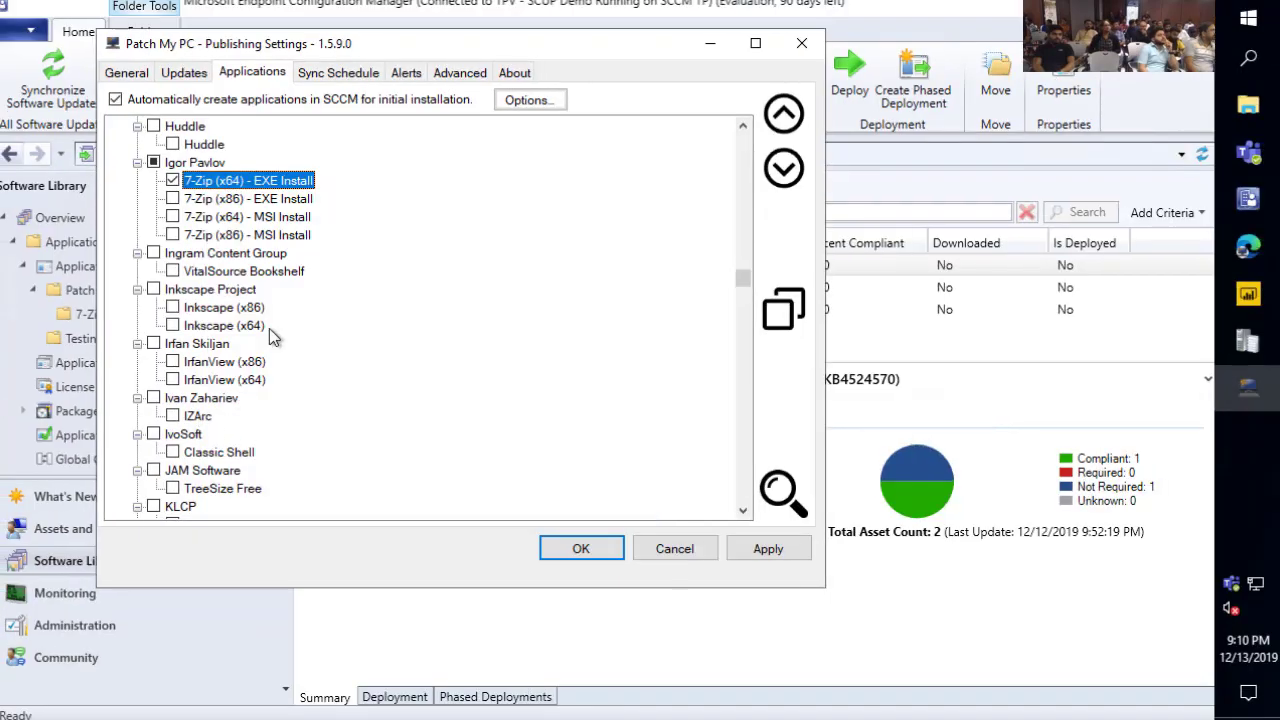
right_click(264, 183)
click(345, 414)
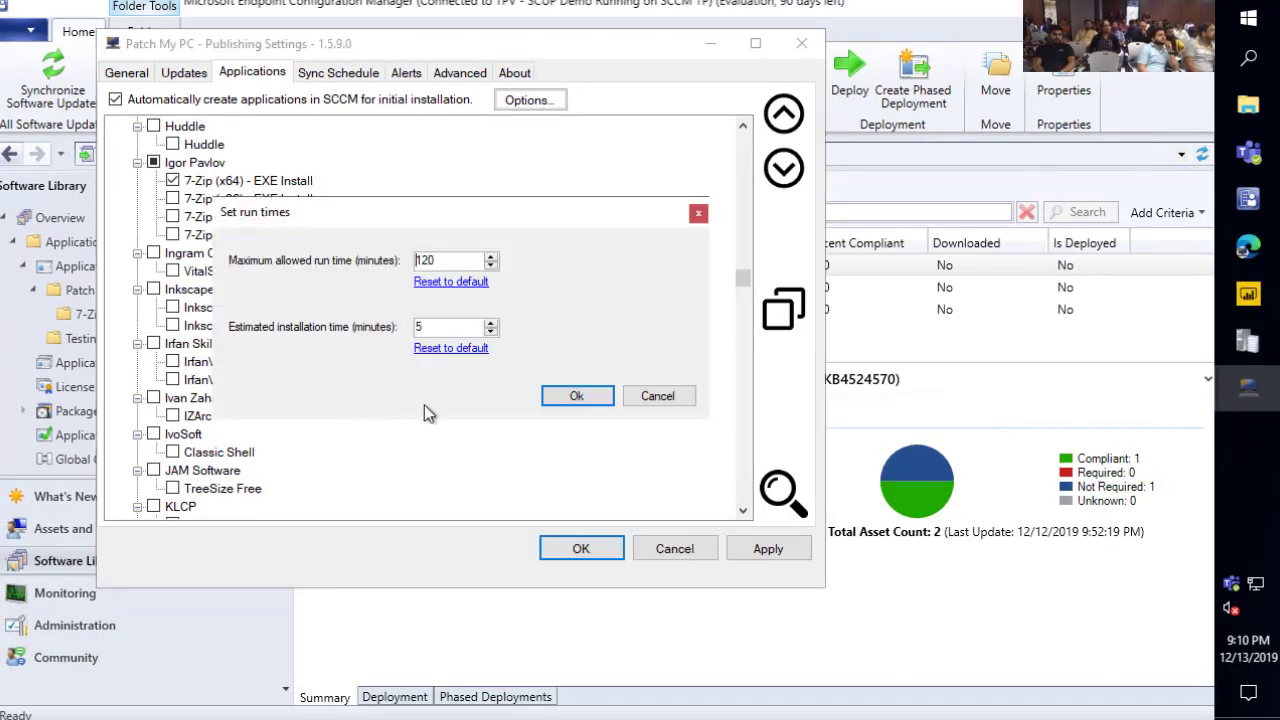
text(60)
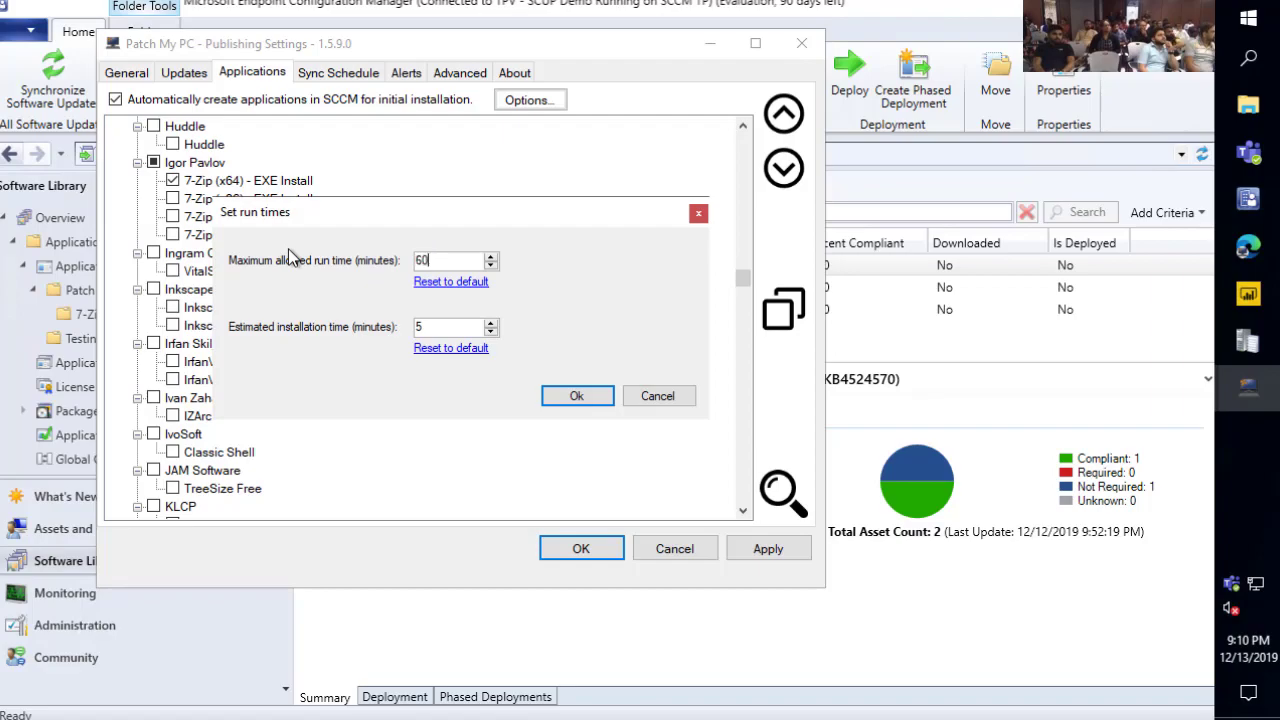
click(577, 396)
Add the executable names to the 7-Zip (x64) EXE deployment type's install behavior and move the application to Applications\Patch My PC\7-Zip
right_click(275, 181)
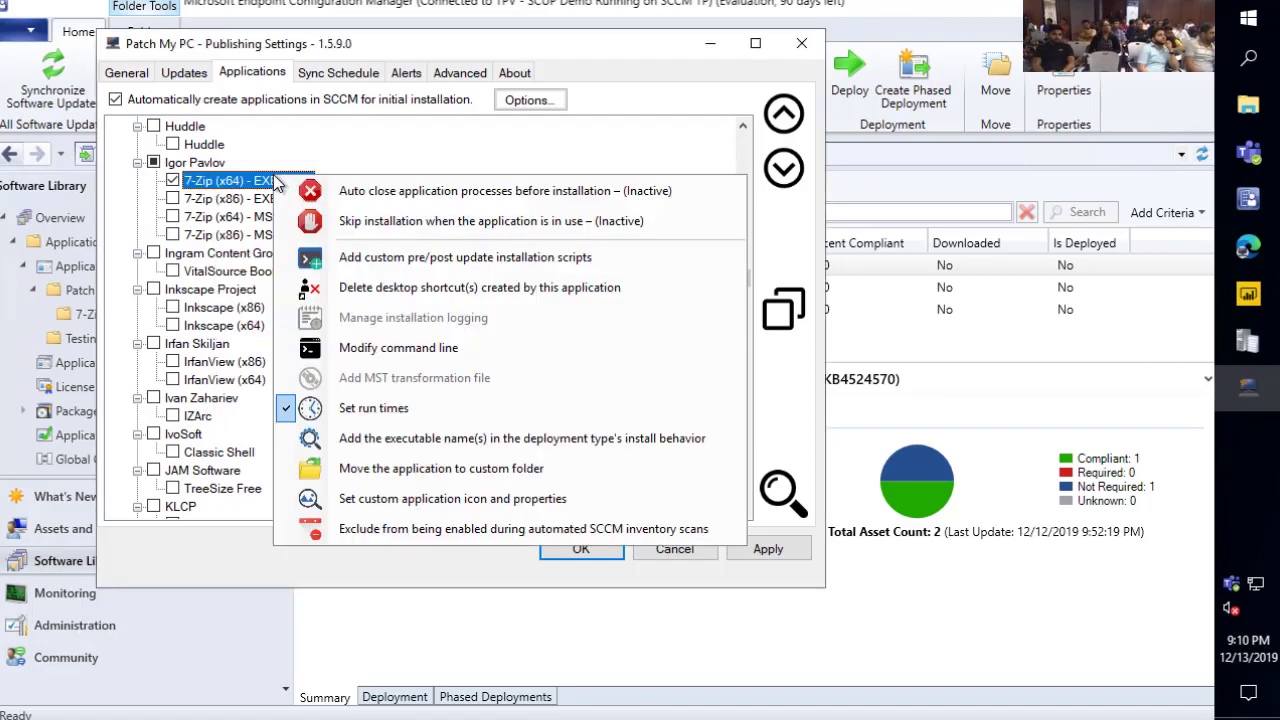
click(422, 446)
right_click(261, 185)
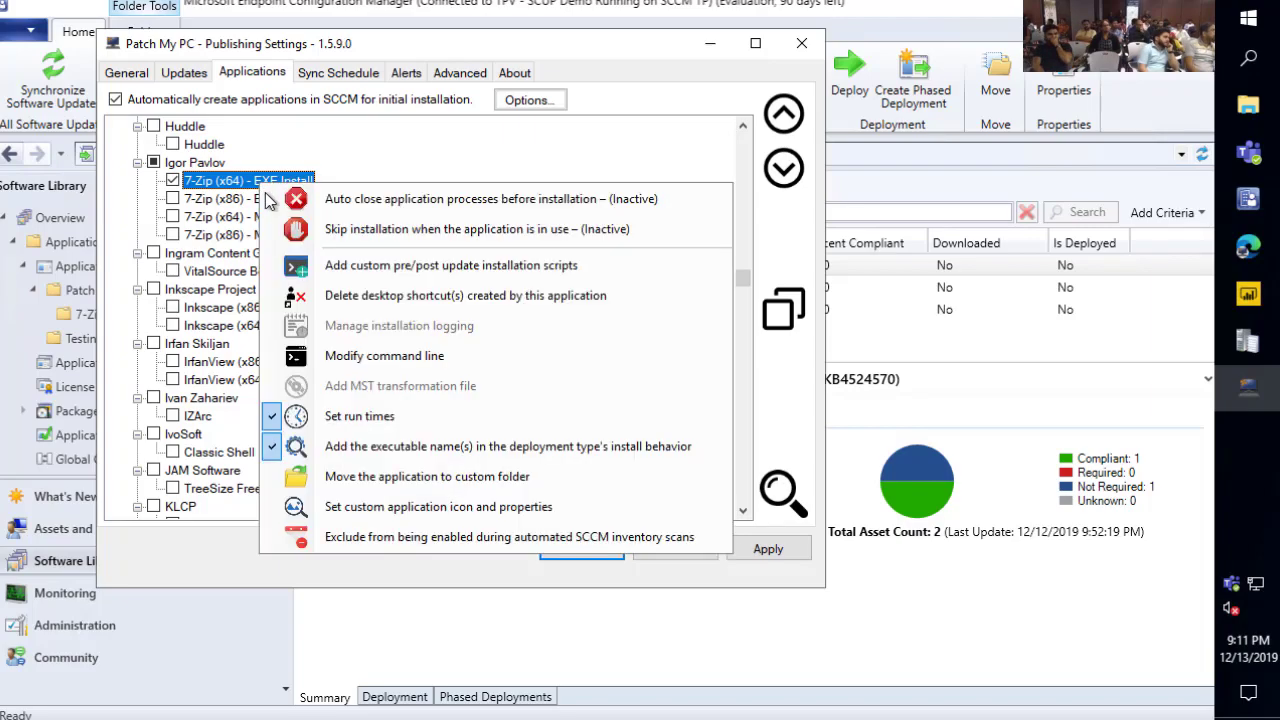
click(379, 482)
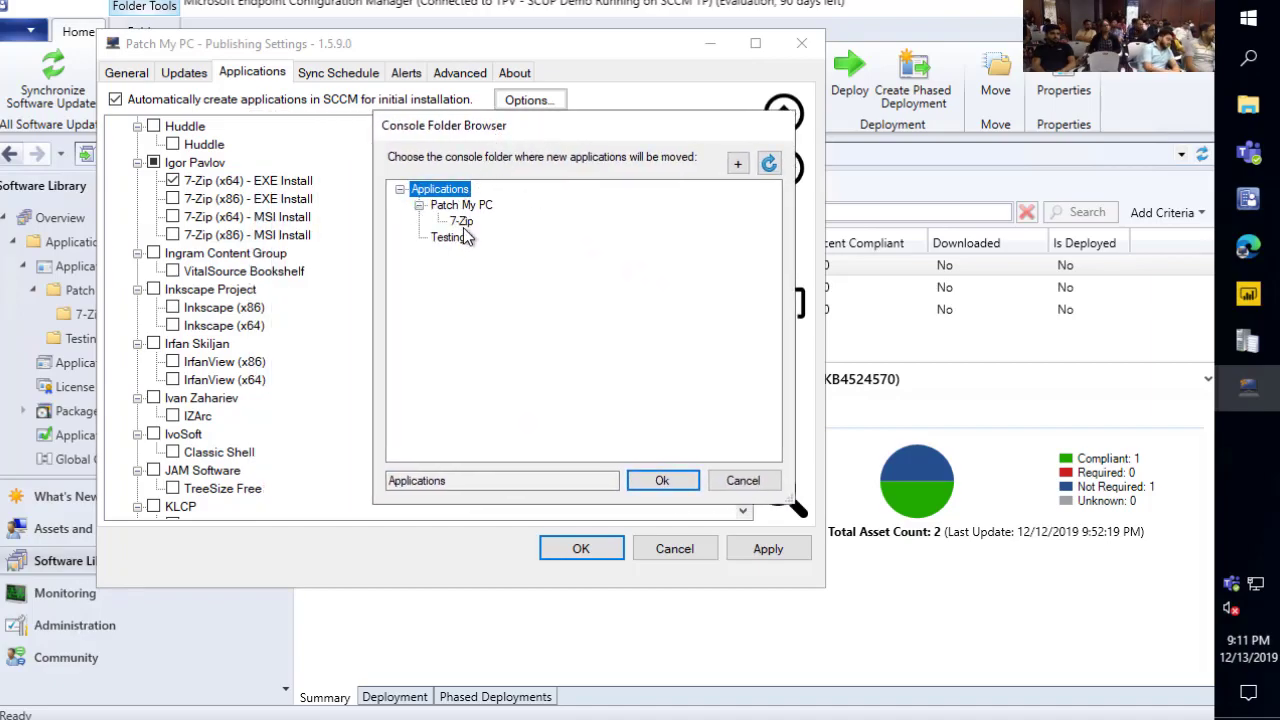
click(462, 223)
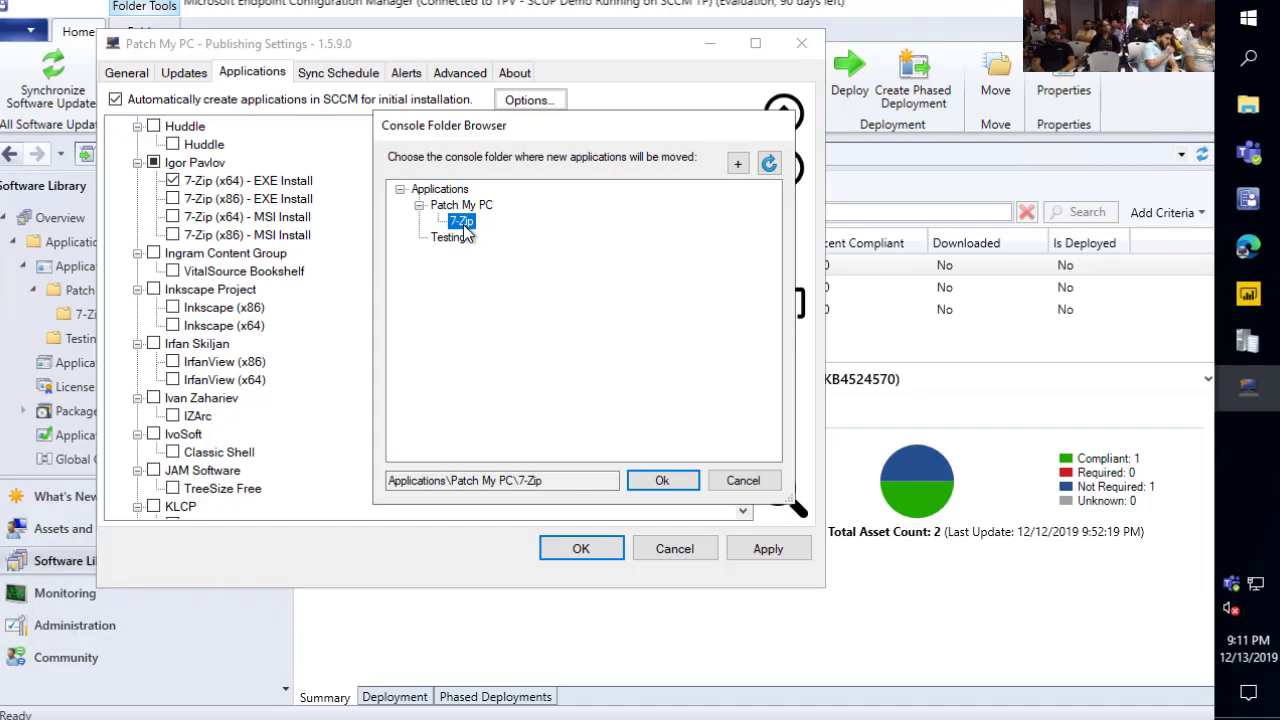
click(668, 484)
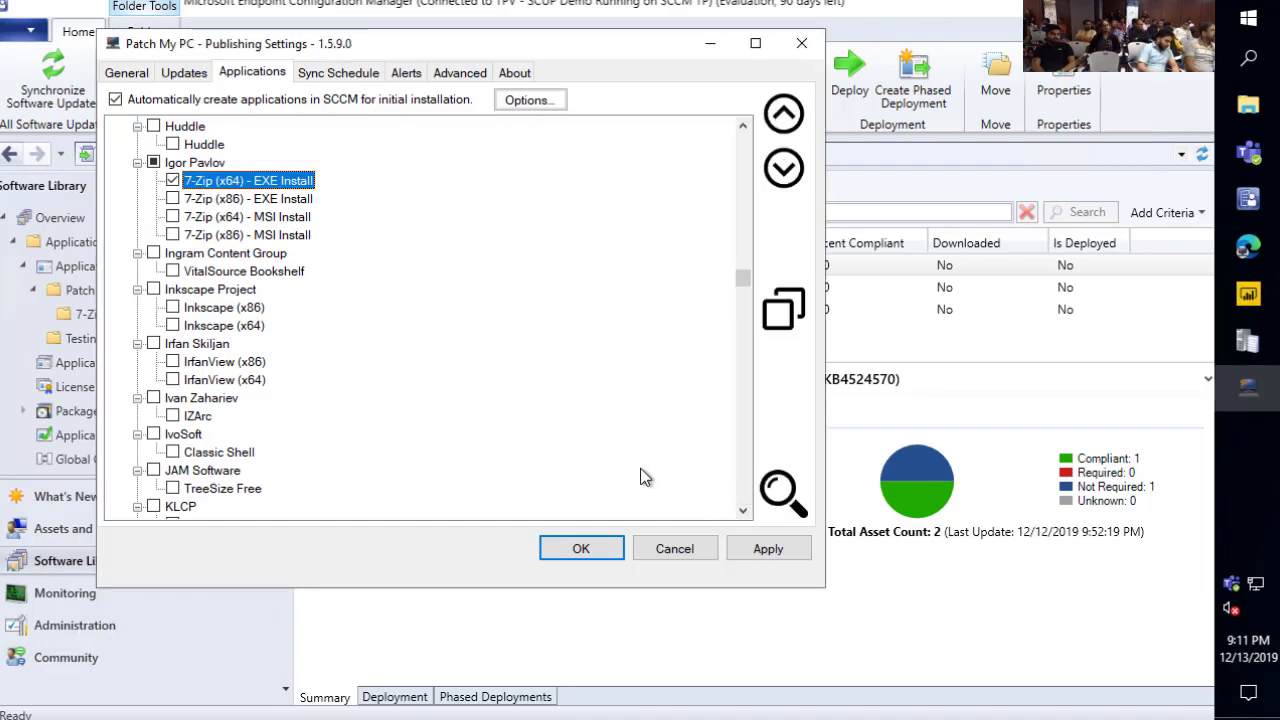
Open the custom icon and properties settings for 7-Zip (x64) - EXE Install and set the application name to "7-Zip Custom"
right_click(251, 186)
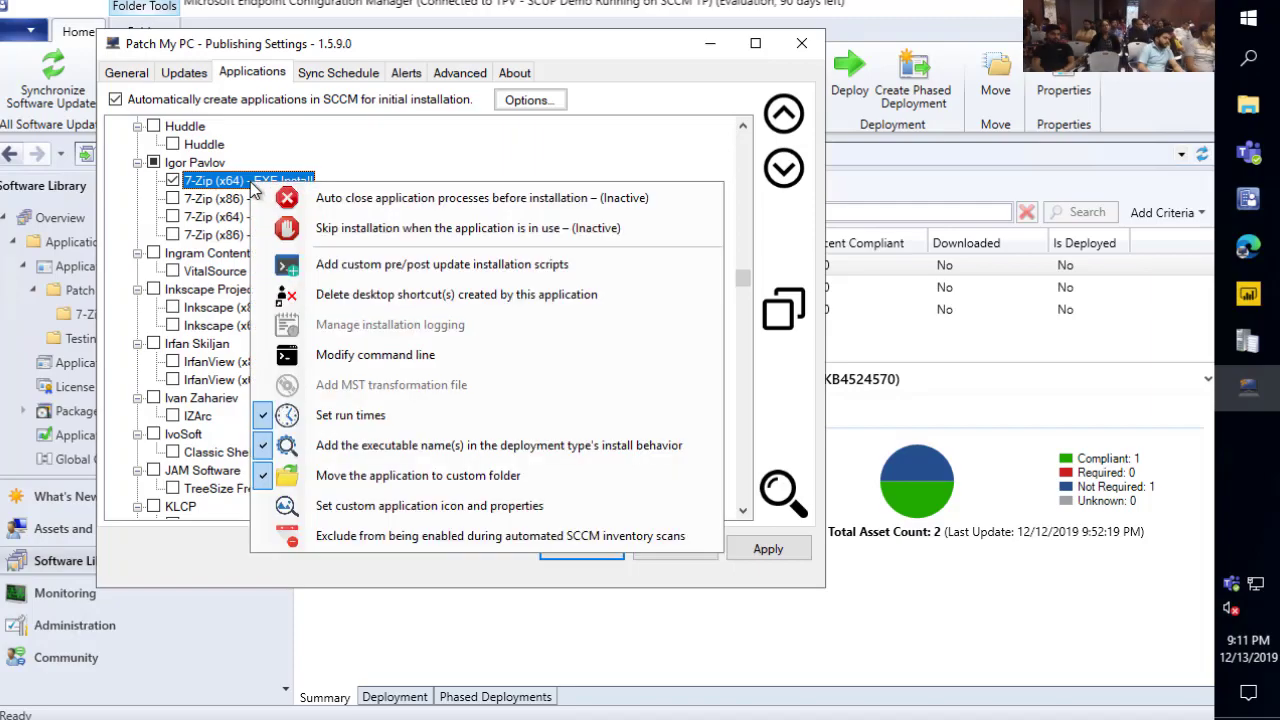
click(425, 505)
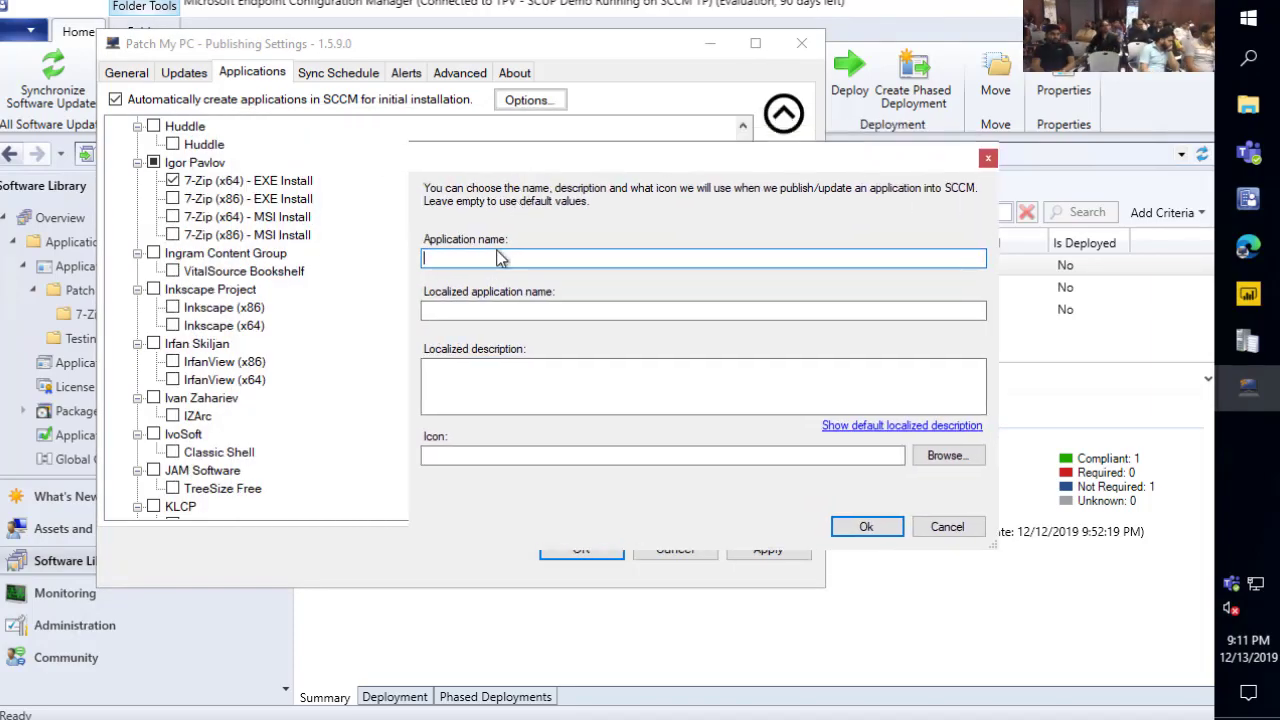
click(490, 310)
click(496, 384)
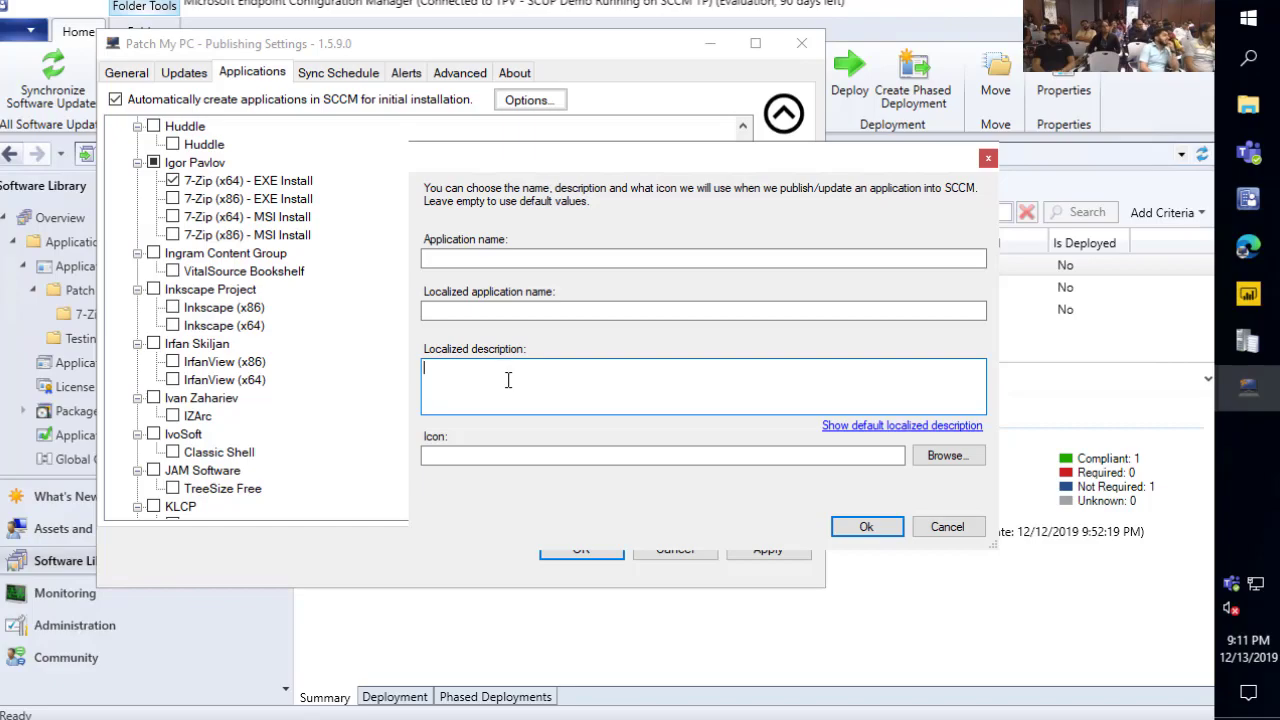
click(485, 259)
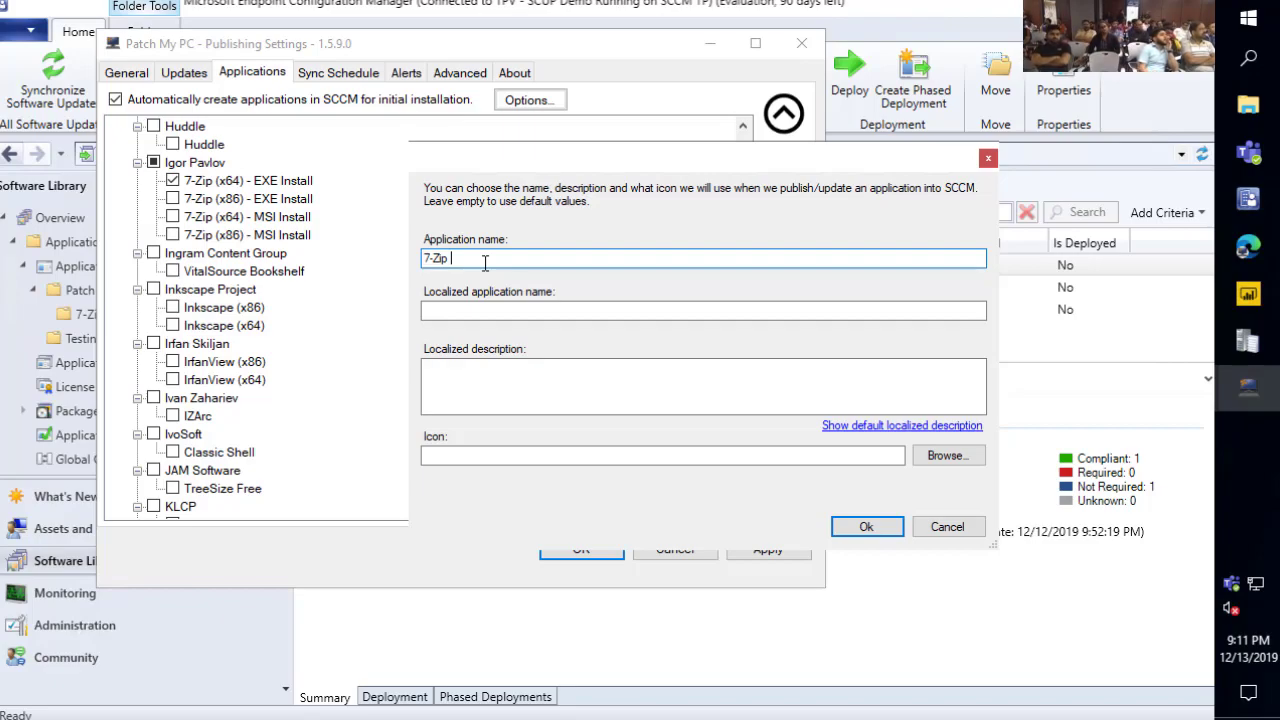
text(Custom)
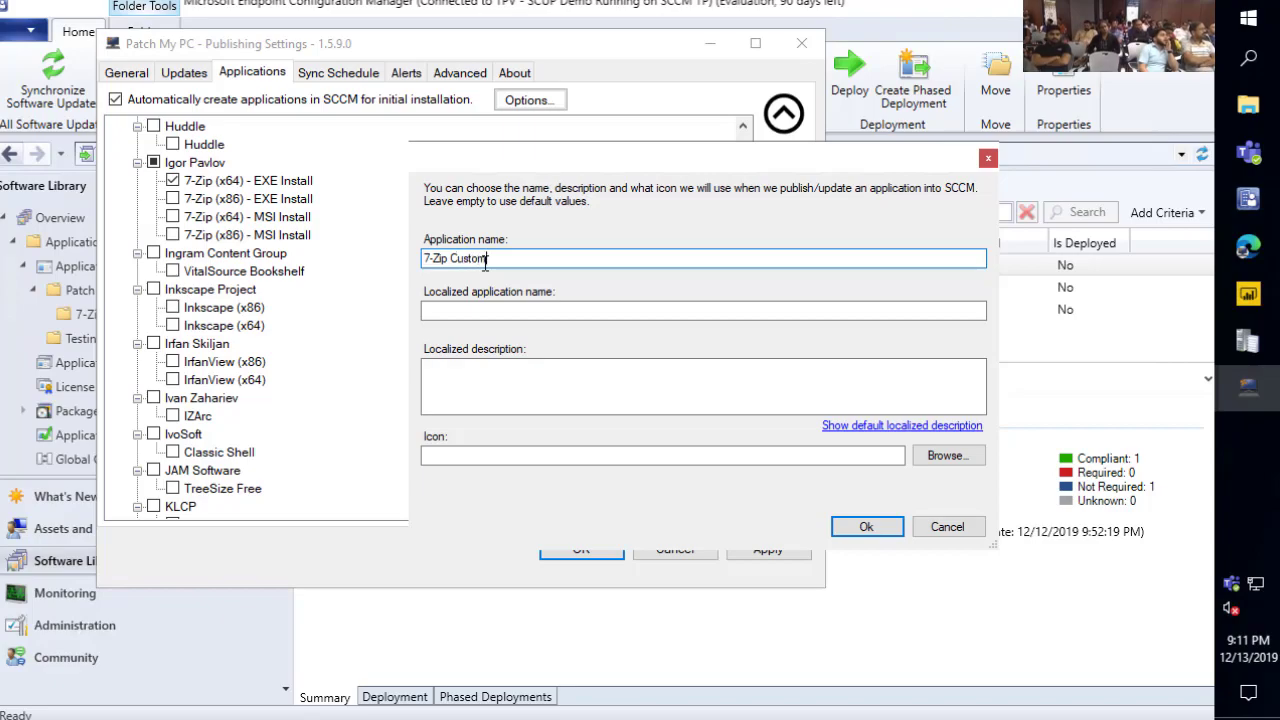
Reuse the application name as the localized name, set the localized description to "7-Zip Custom description", and apply the settings
key(ctrl+a)
key(ctrl+c)
click(463, 318)
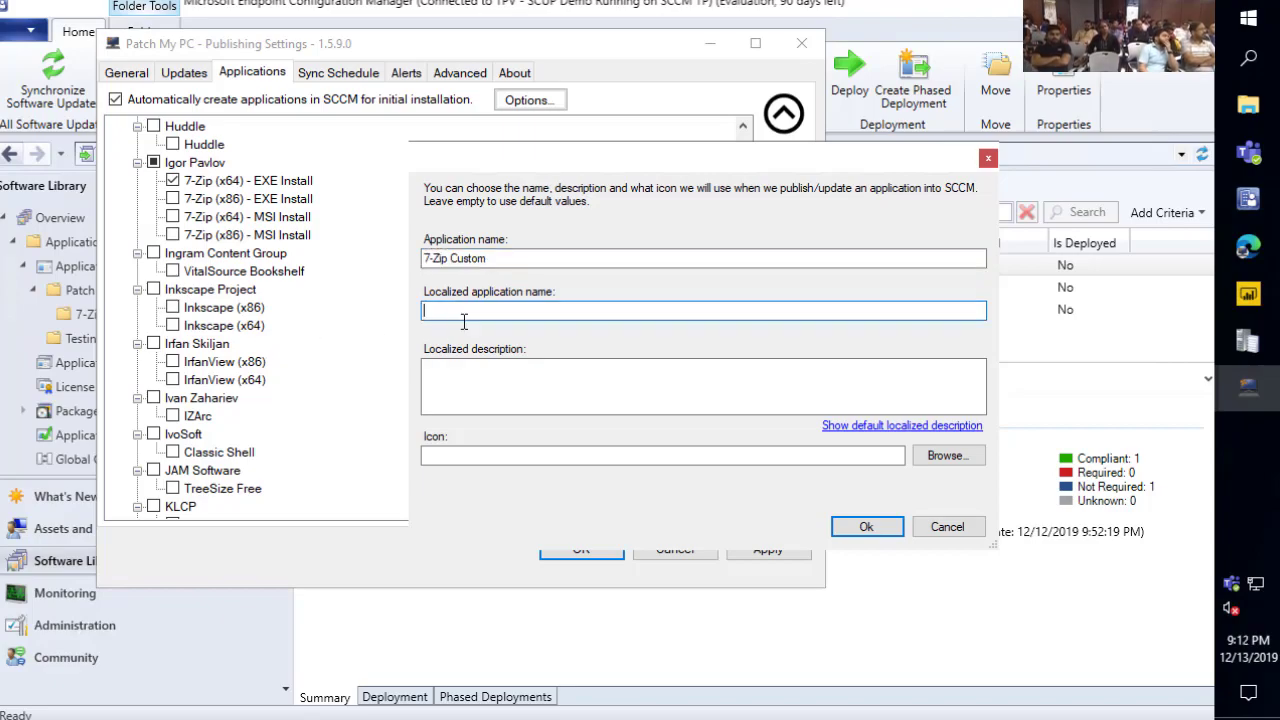
key(ctrl+v)
click(493, 394)
key(ctrl+v)
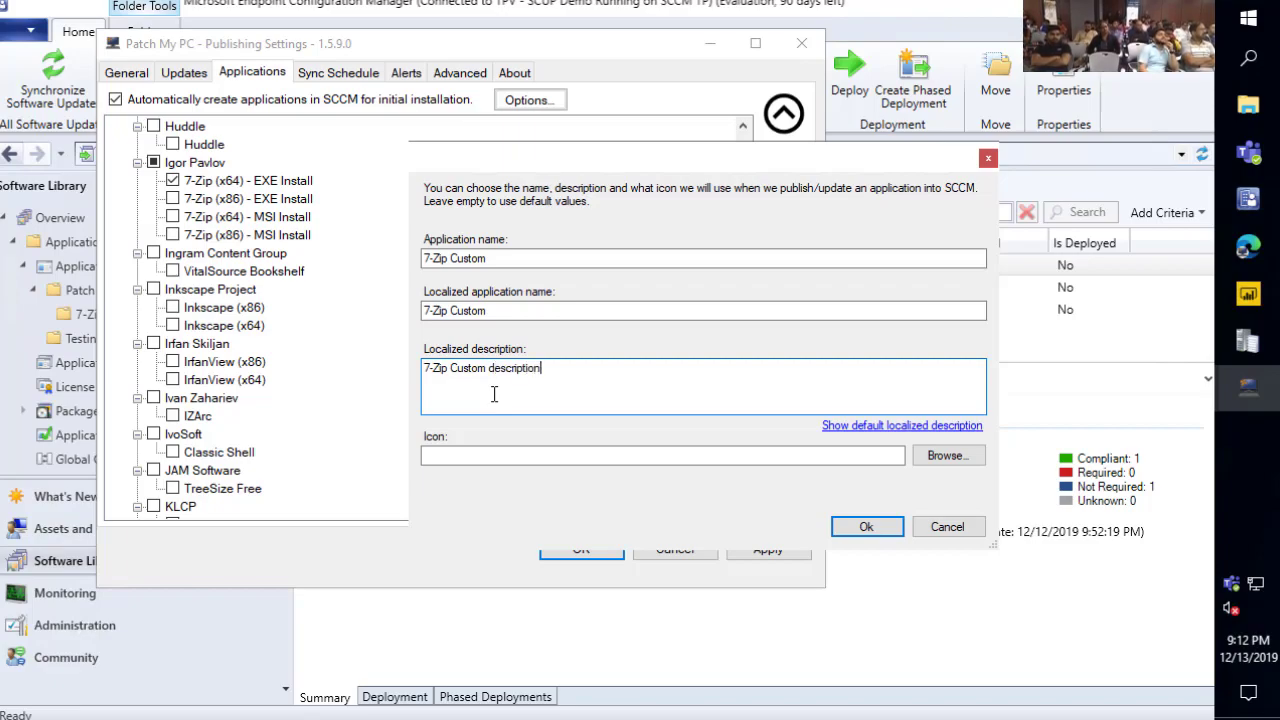
click(817, 455)
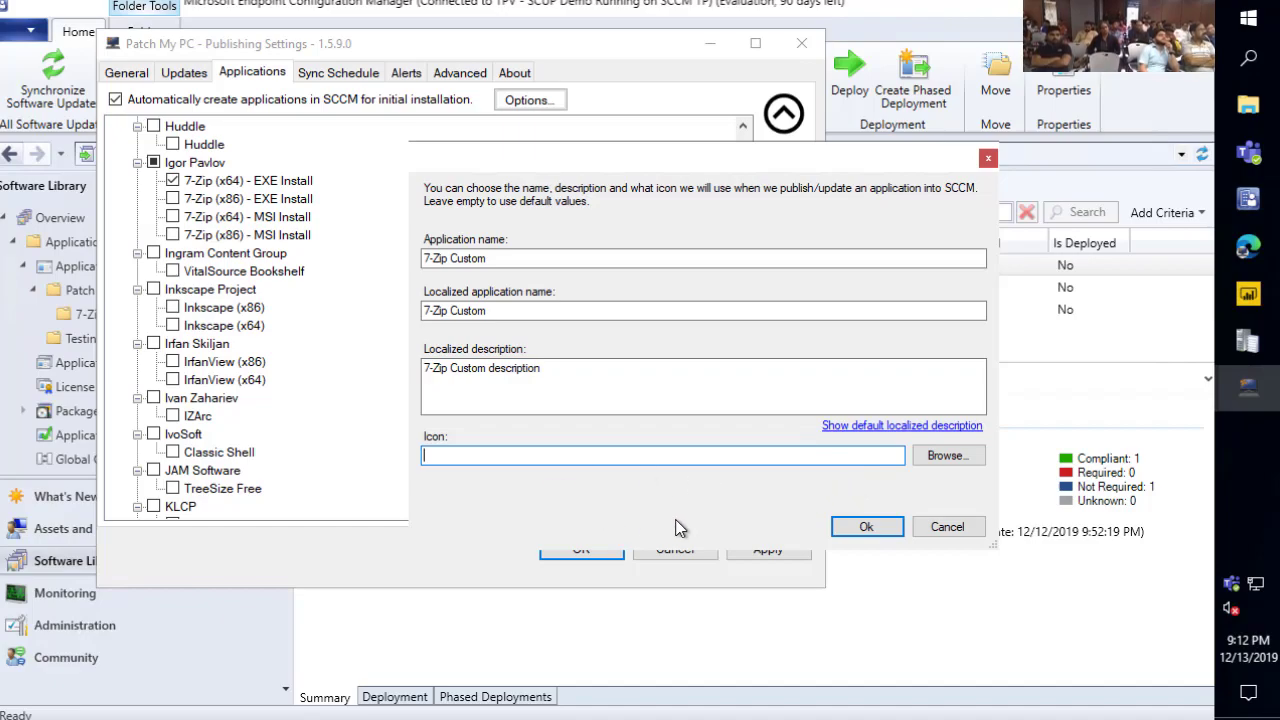
click(862, 527)
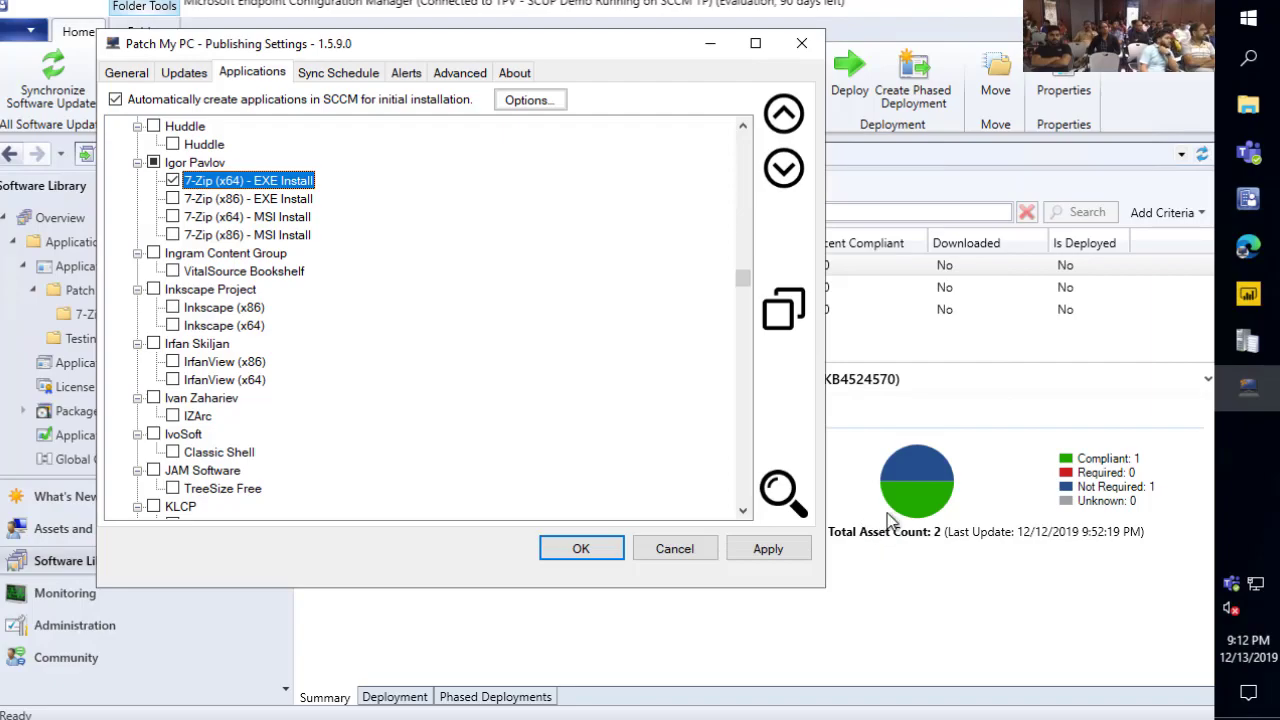
click(768, 549)
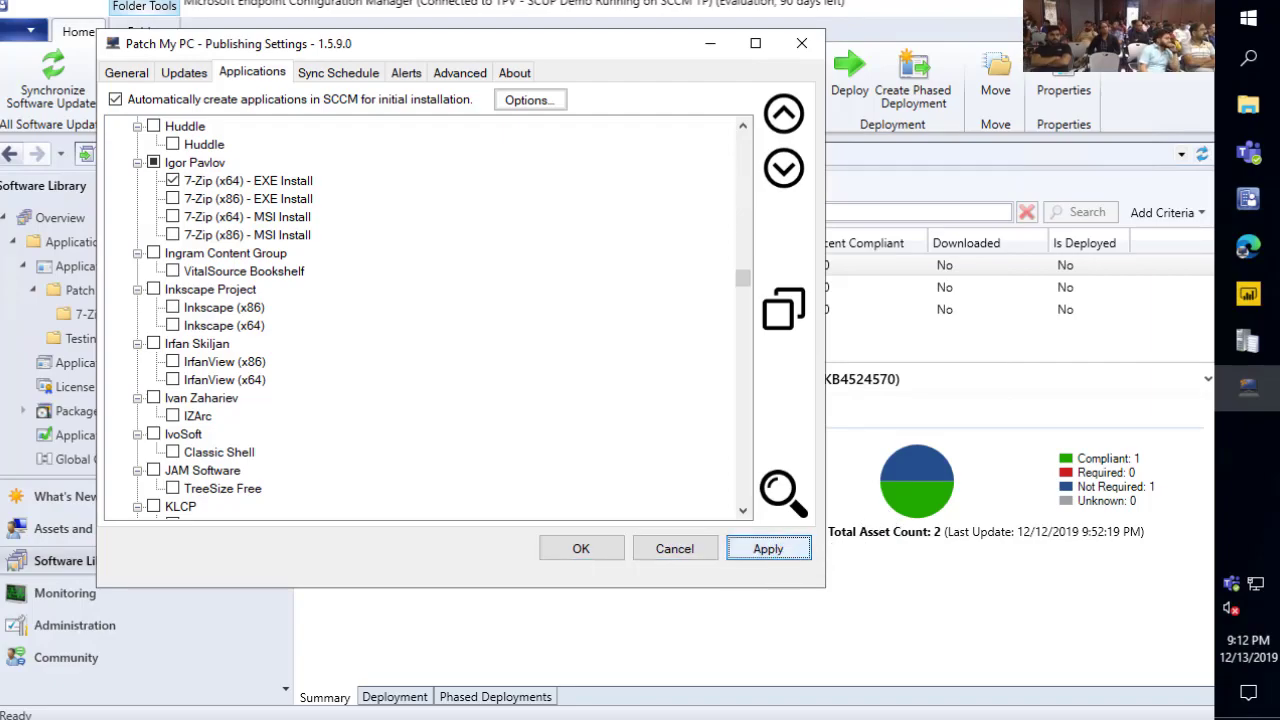
Open the sync schedule settings and run a Publishing Service sync immediately
click(316, 80)
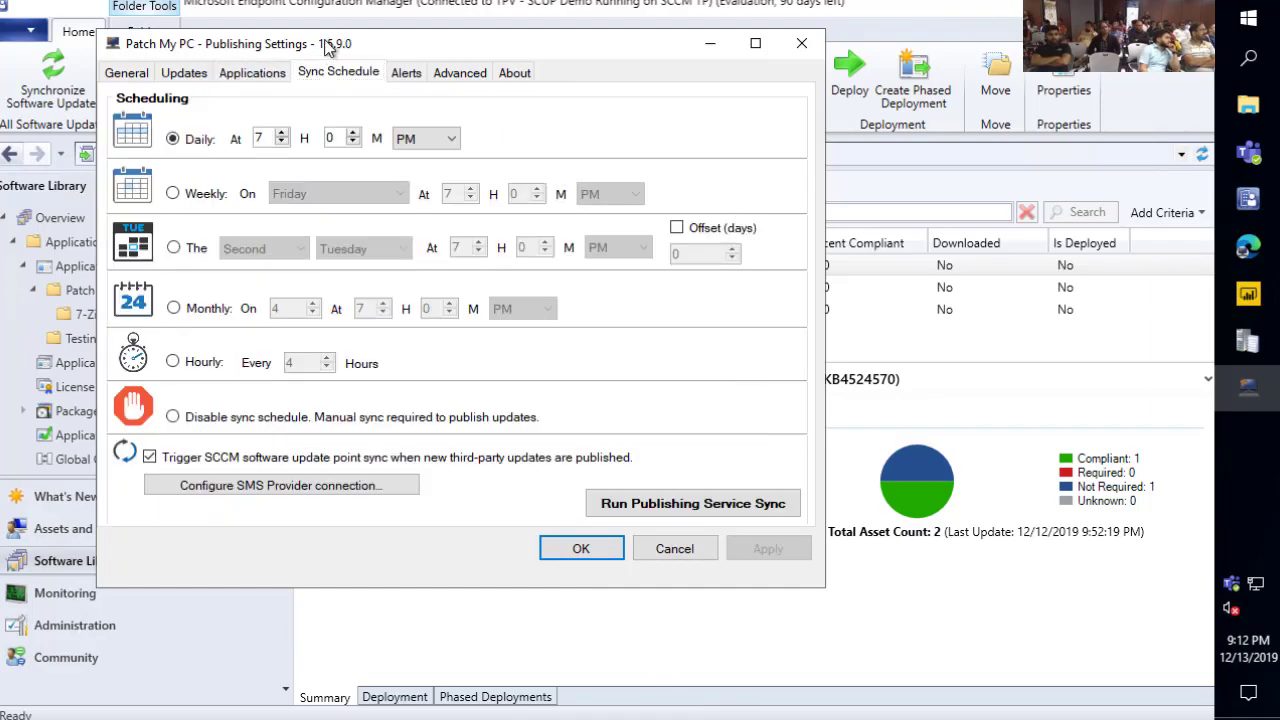
drag(330, 47, 512, 82)
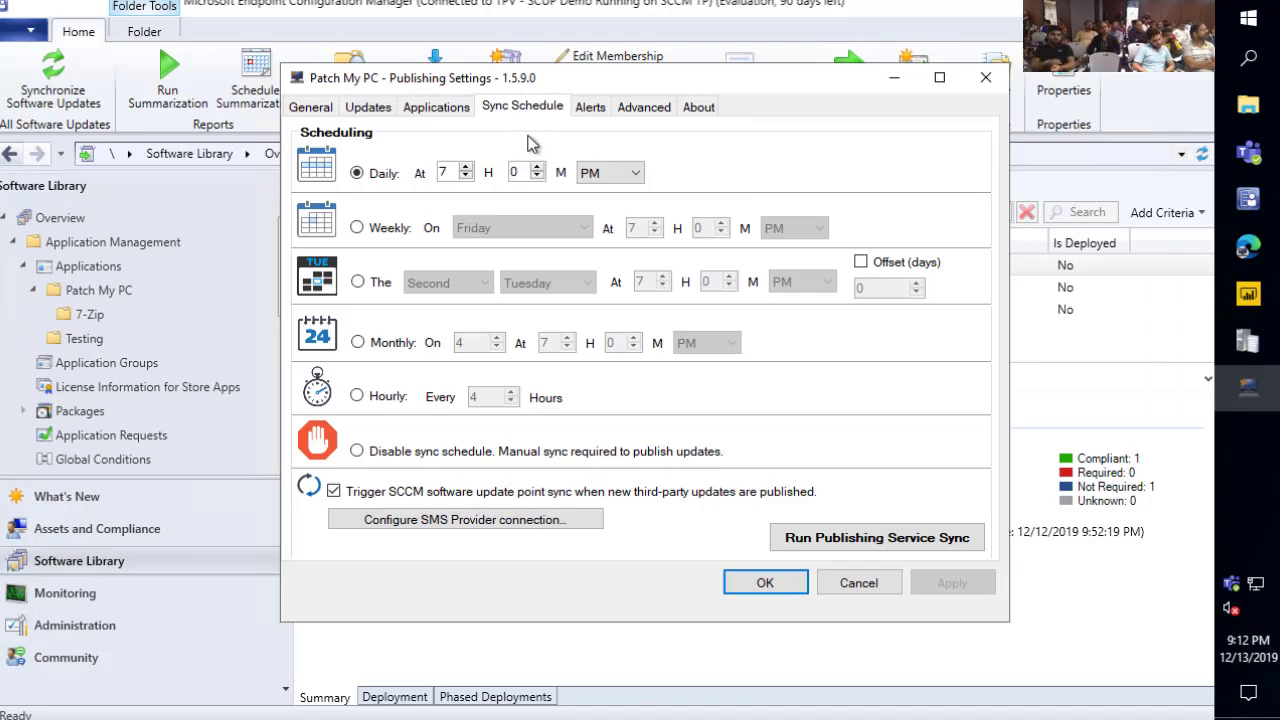
click(830, 542)
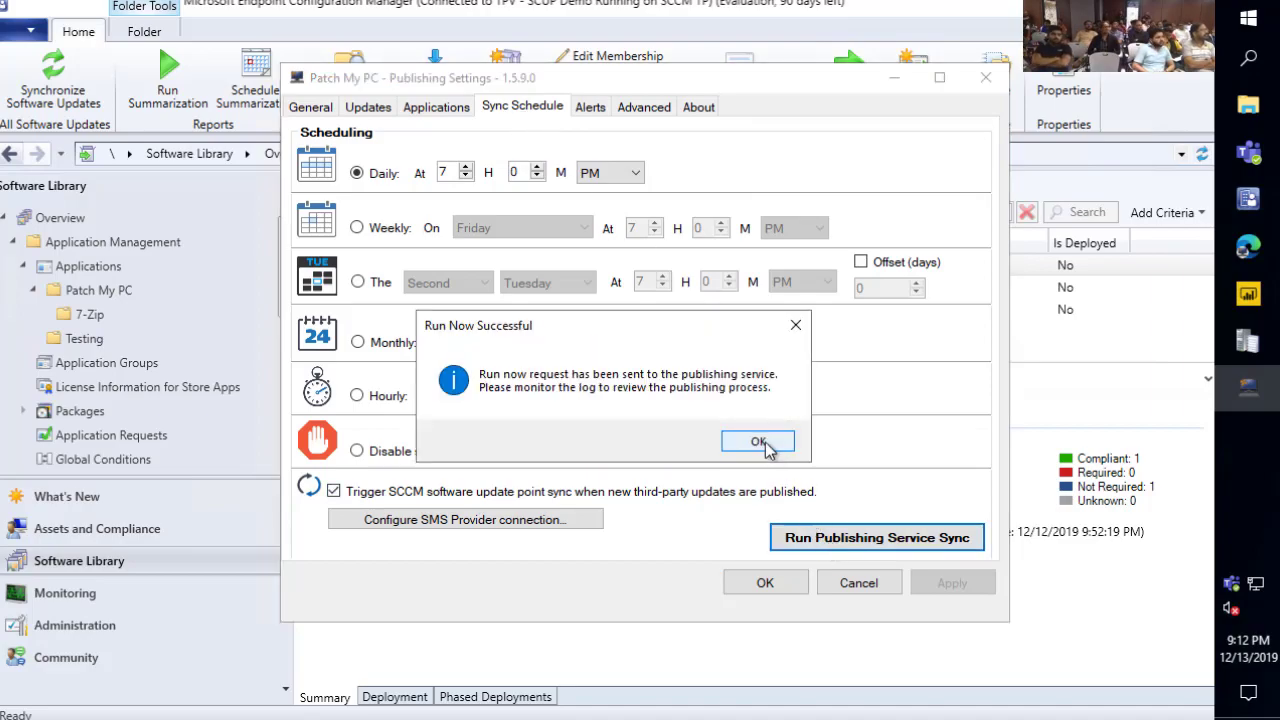
click(835, 440)
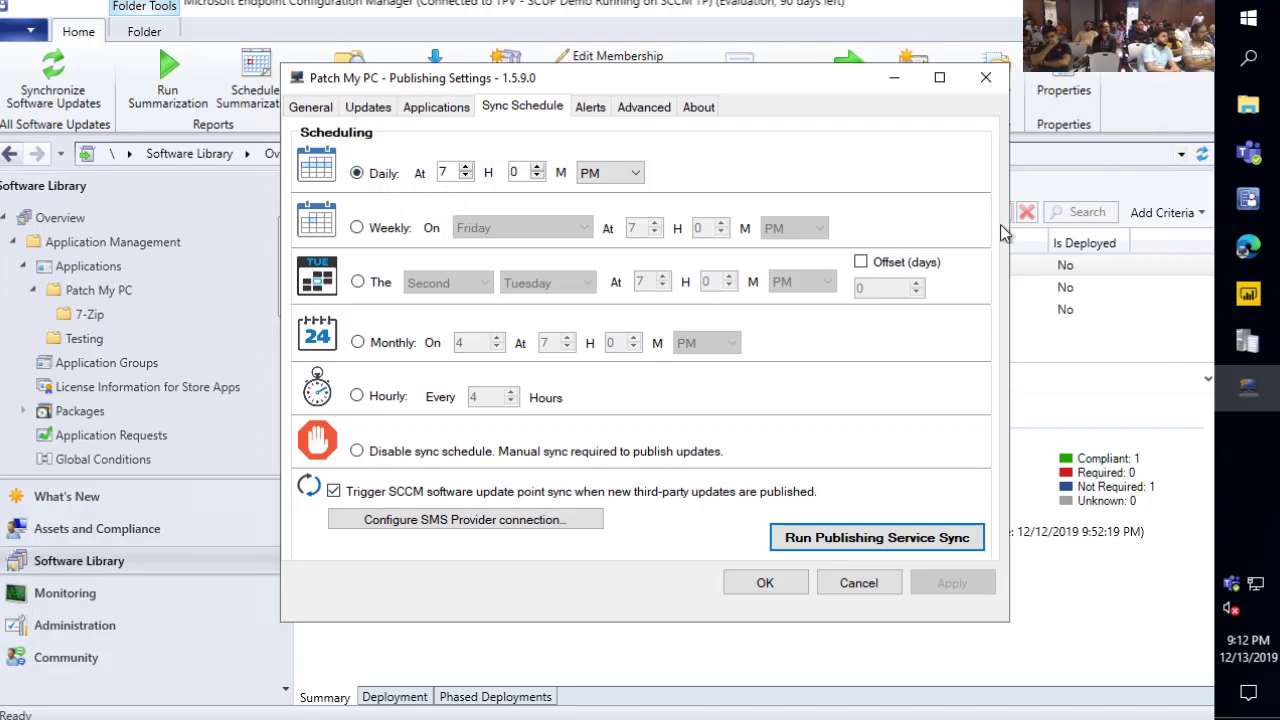
Switch to the browser and open the December 13 and December 12, 2019 Patch My PC catalog update posts from the Feeder extension
click(1248, 246)
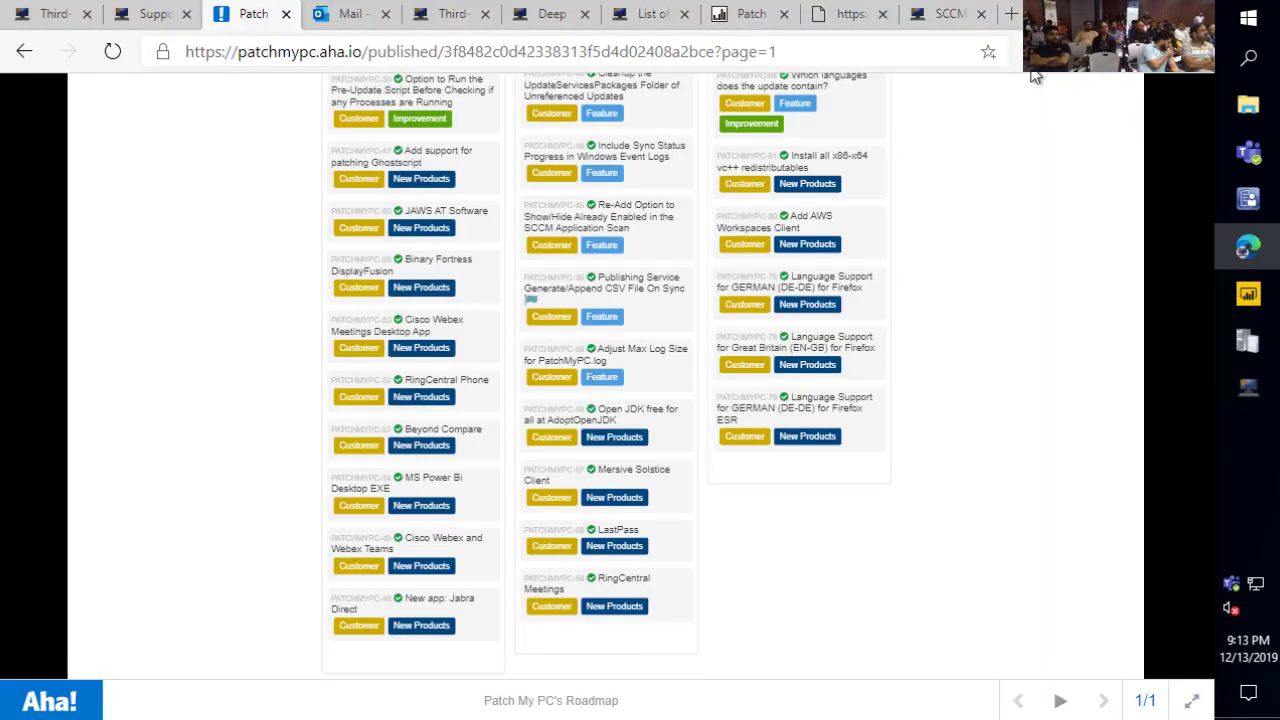
click(1050, 55)
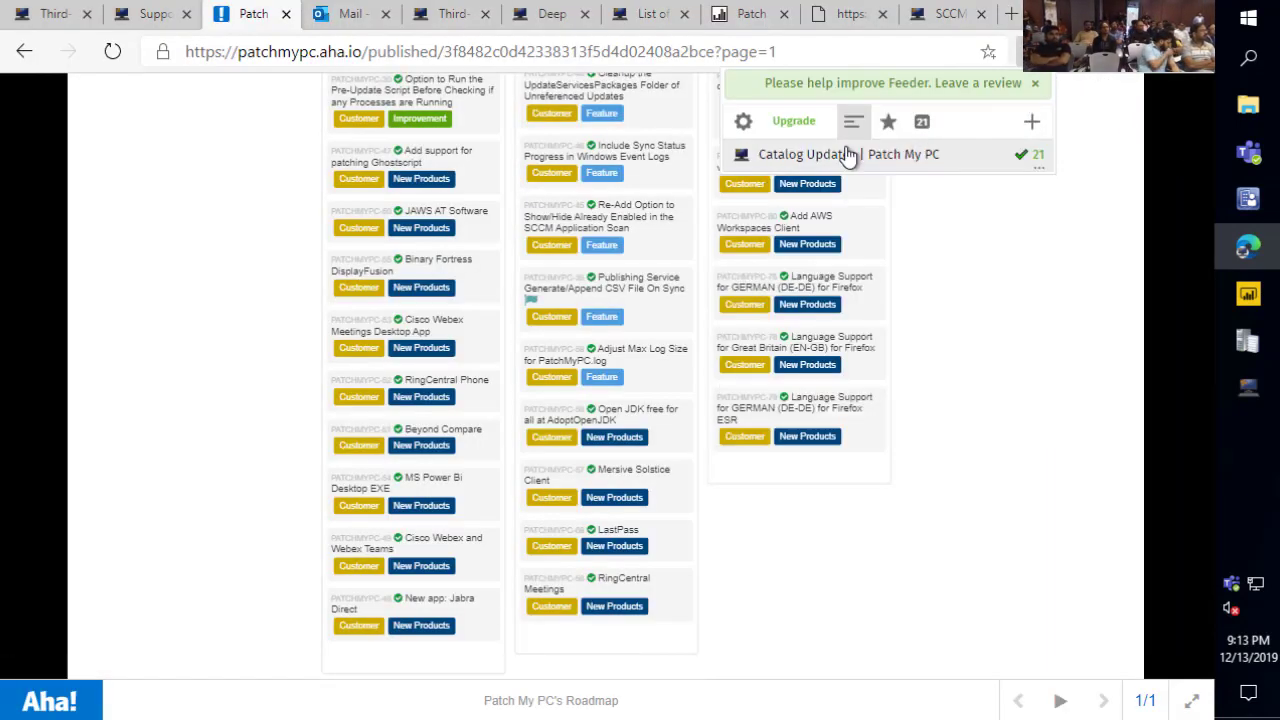
click(893, 160)
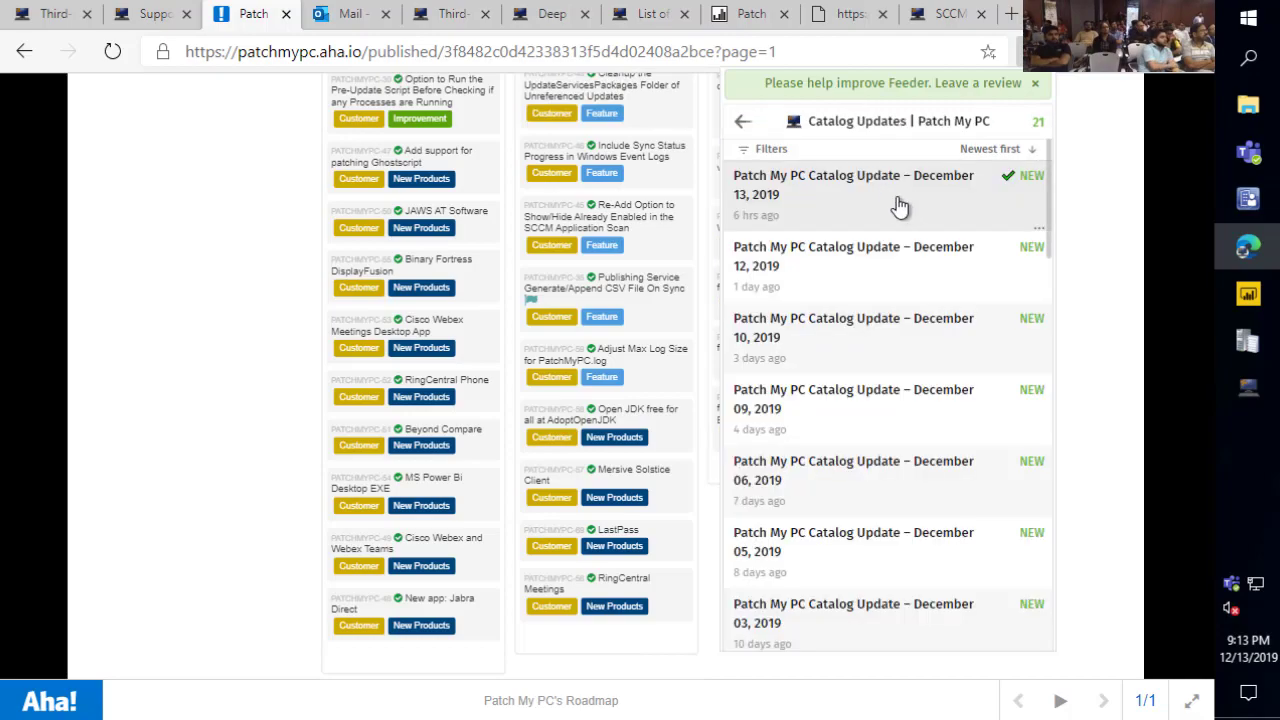
click(900, 257)
click(895, 325)
click(854, 350)
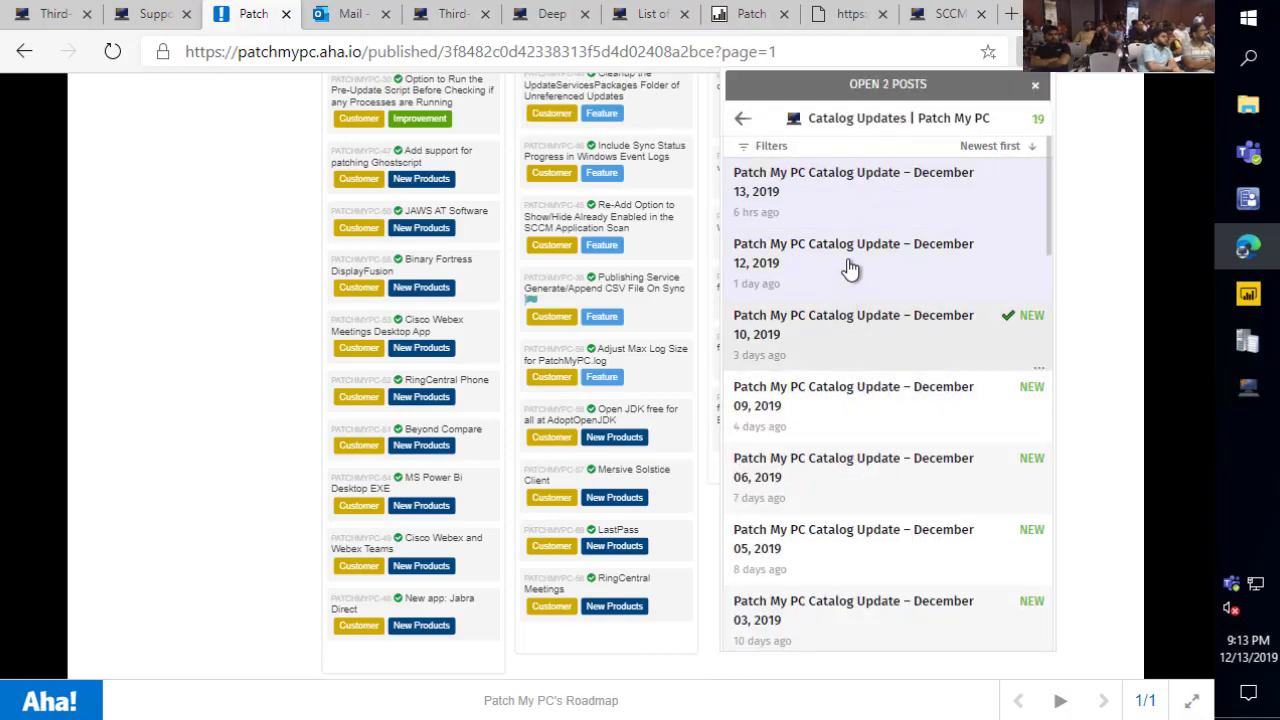
click(888, 84)
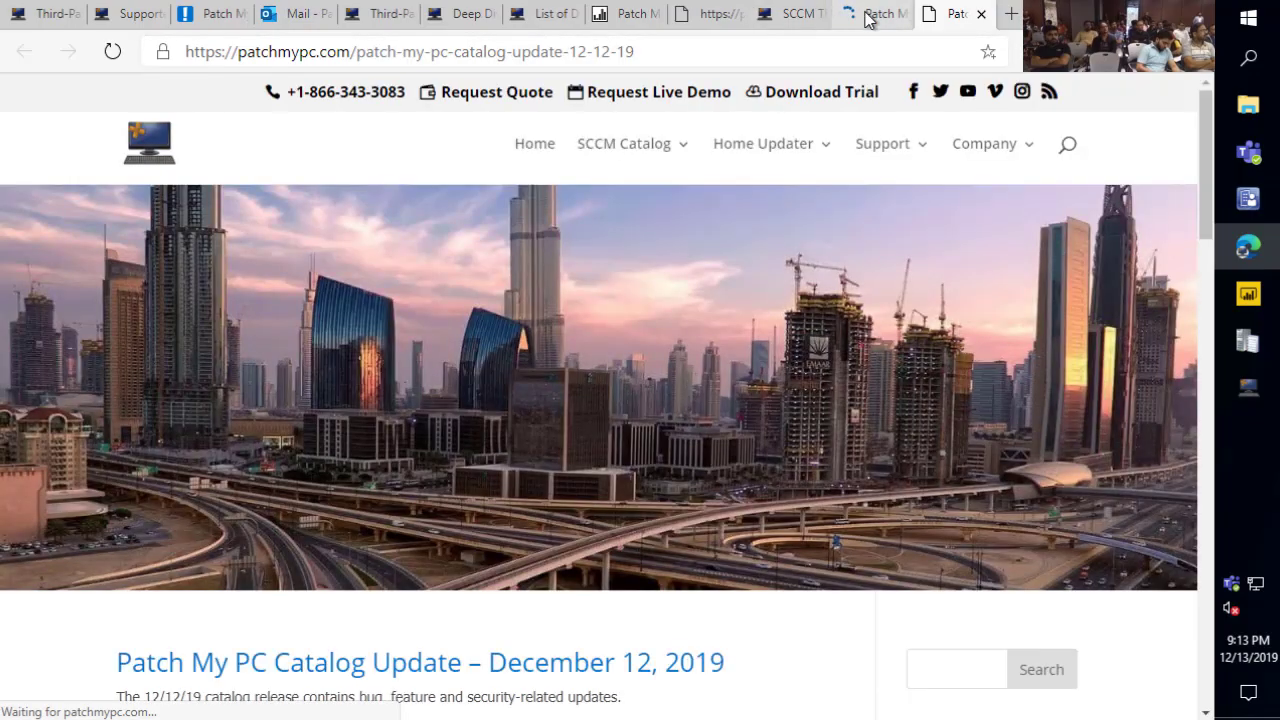
Examine the December 13, 2019 catalog update post for its added updates, release types, CVE-IDs and superseded installs
click(868, 14)
scroll(566, 377, down, 3)
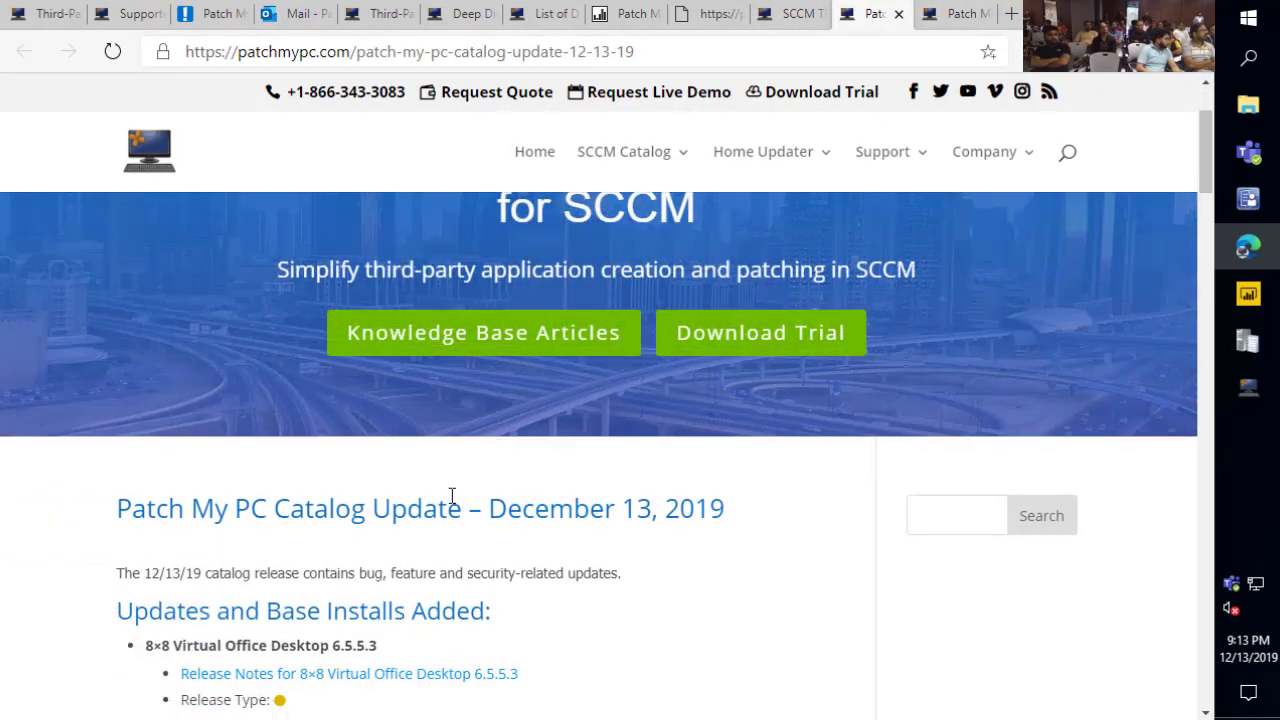
scroll(461, 486, down, 8)
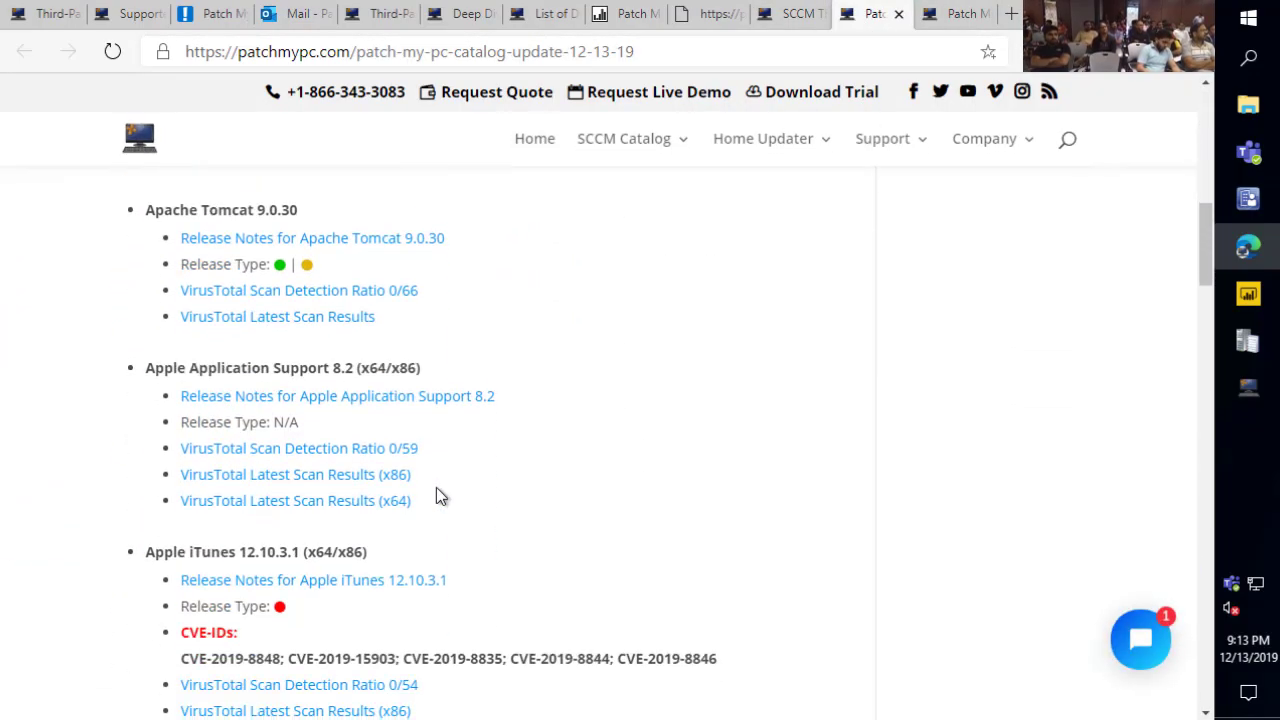
scroll(436, 487, down, 10)
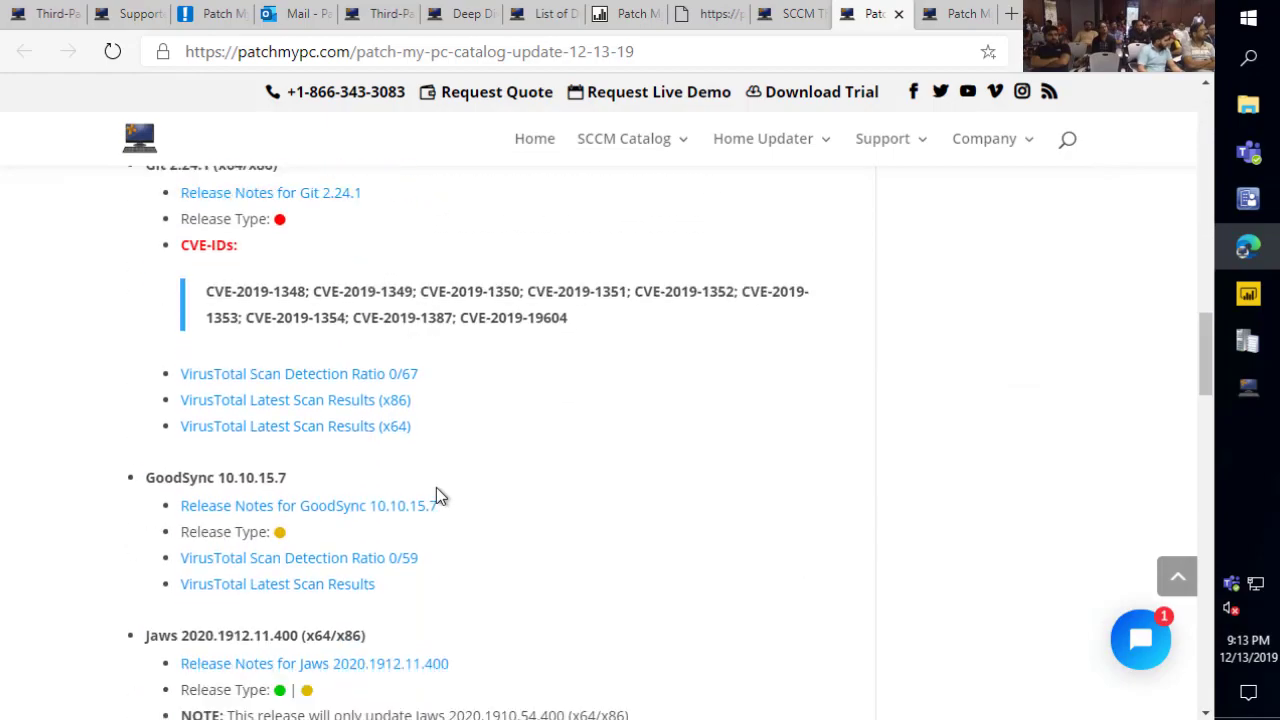
scroll(436, 494, down, 10)
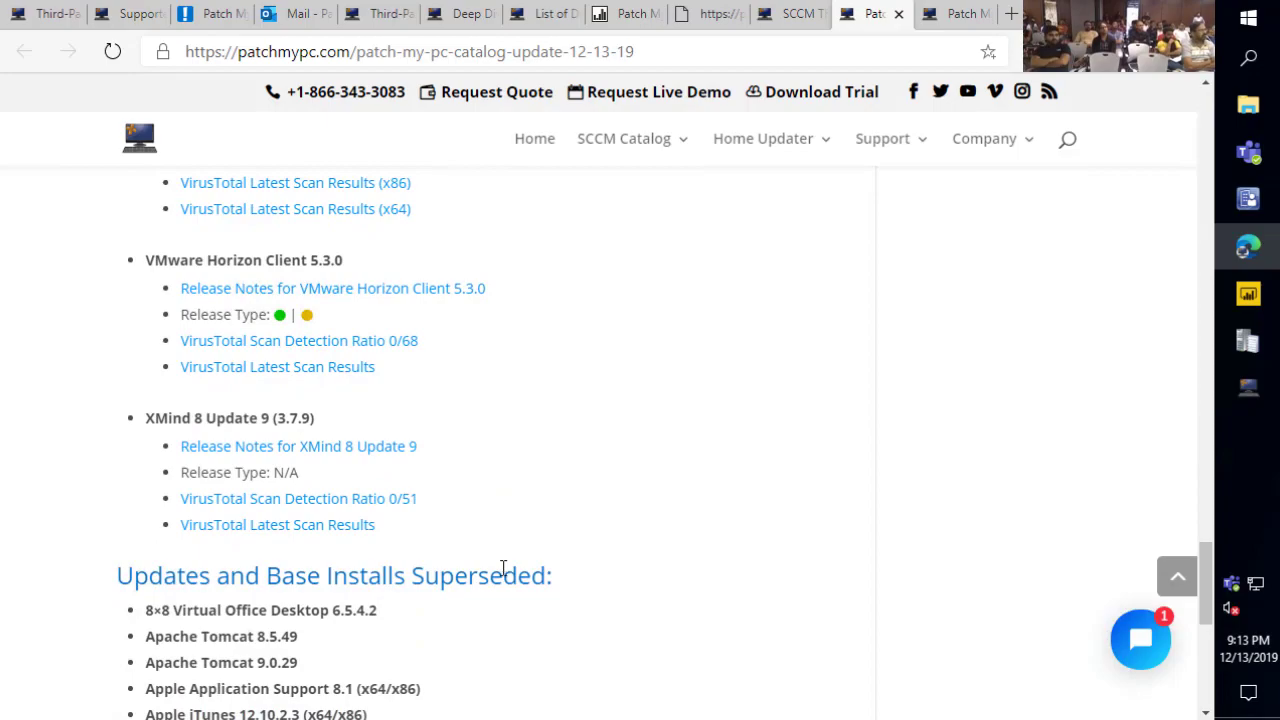
scroll(470, 540, up, 1)
scroll(463, 523, up, 18)
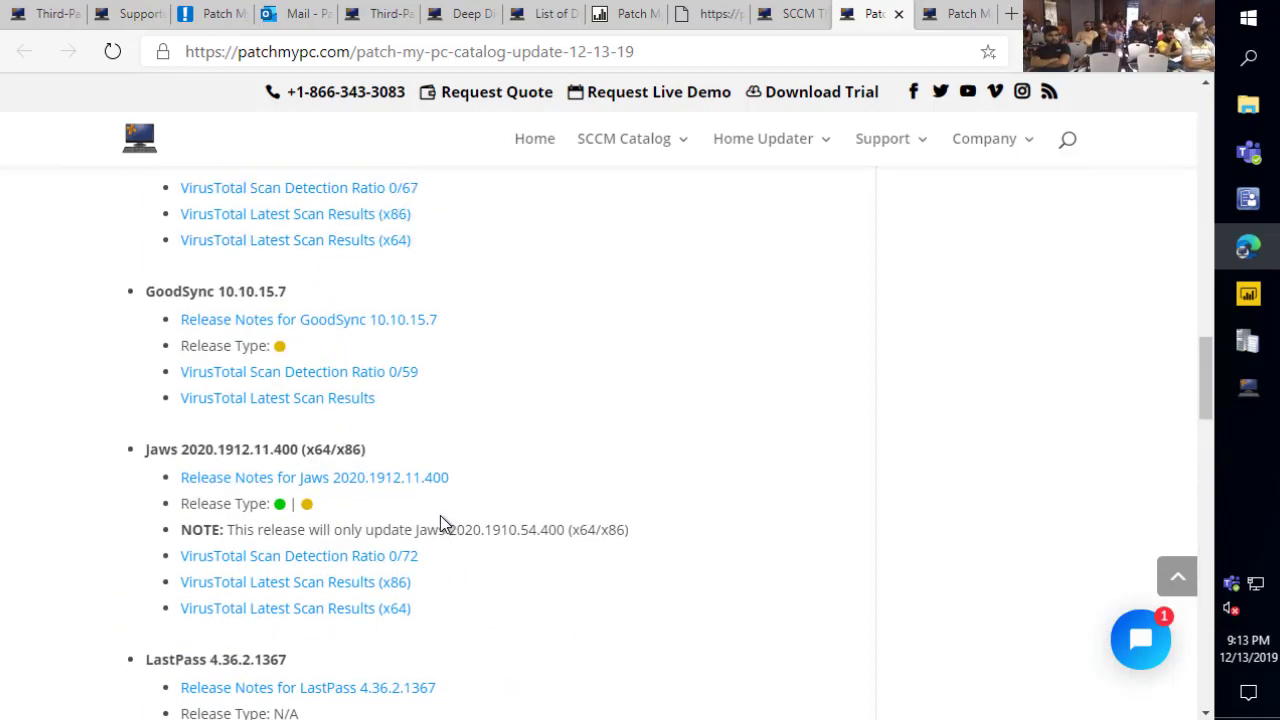
scroll(283, 518, down, 3)
scroll(283, 518, up, 6)
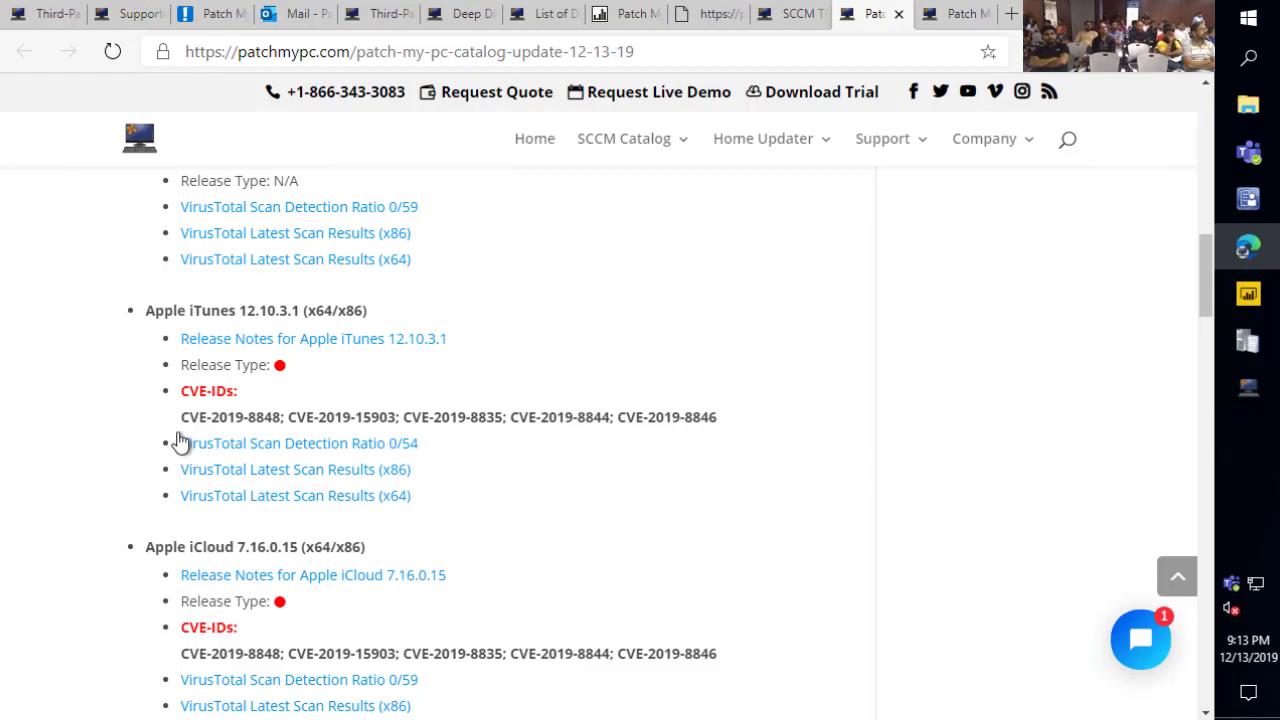
Highlight the CVE-IDs listed for Apple iTunes 12.10.3.1 and open its release notes in a new browser tab
drag(181, 417, 281, 417)
drag(390, 419, 724, 415)
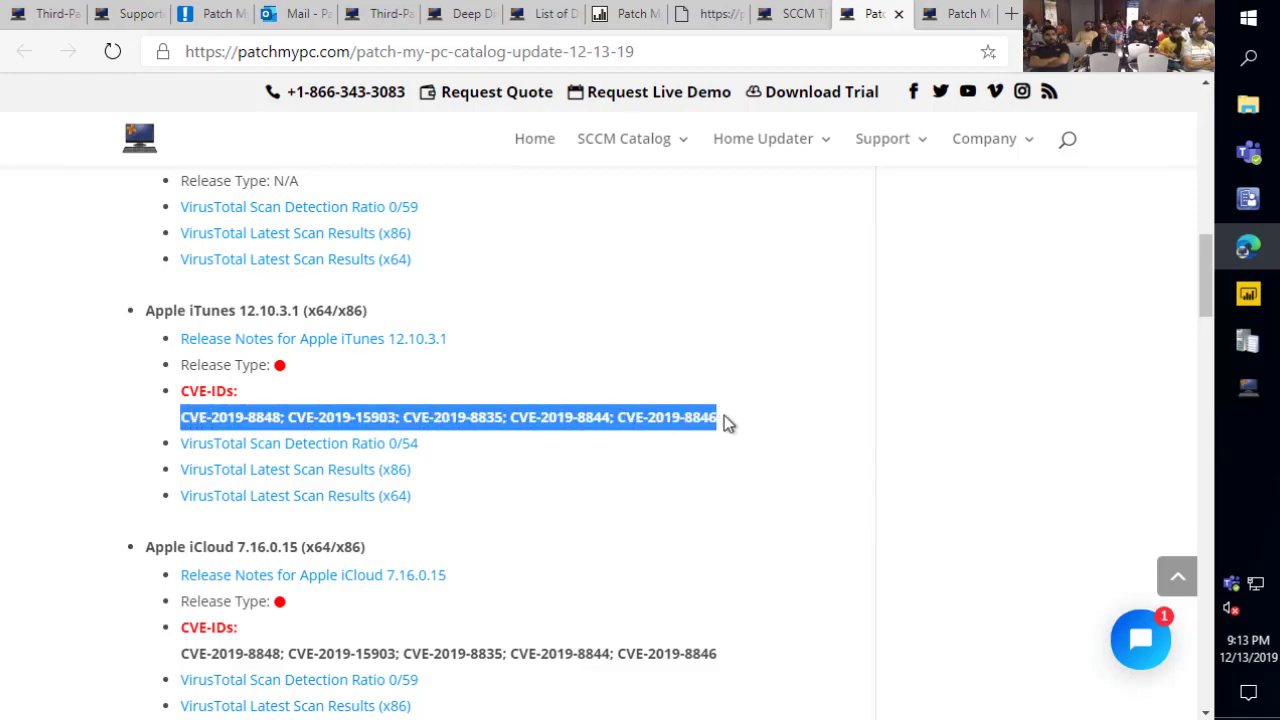
middle_click(247, 340)
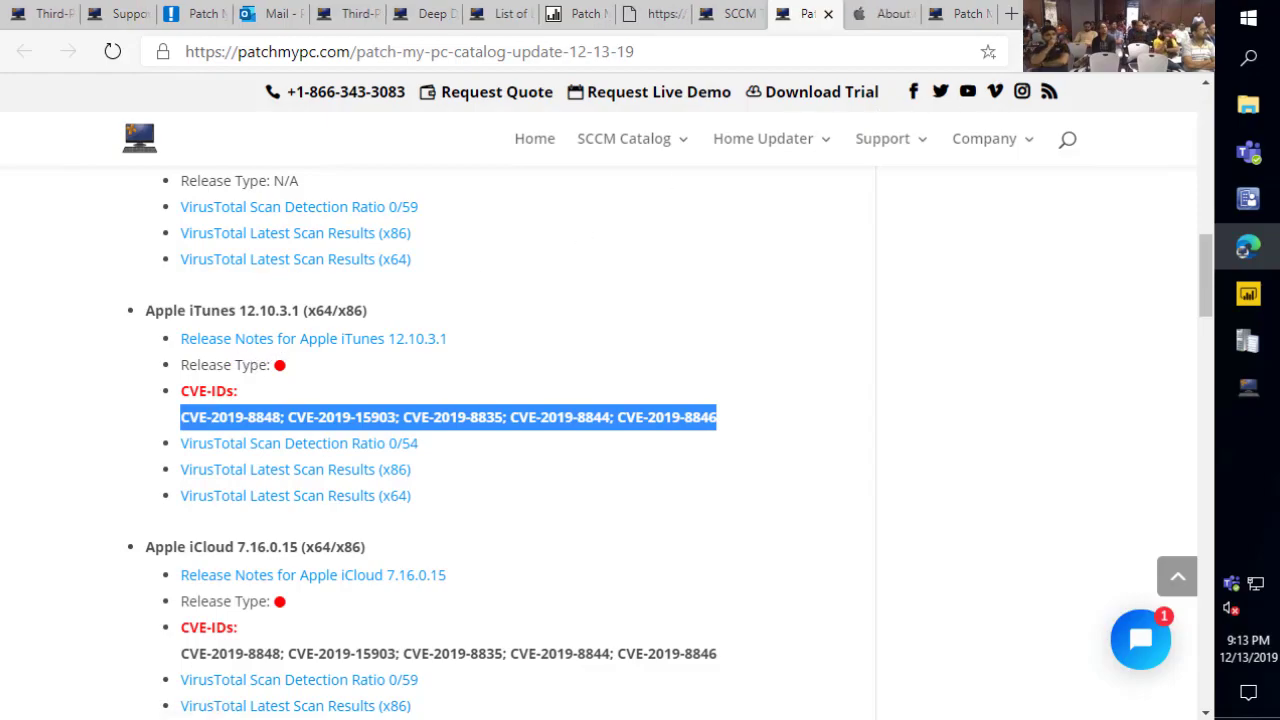
Return to the publishing settings and review the Second Tuesday schedule and the option that triggers an SCCM software update point sync
key(alt+Tab)
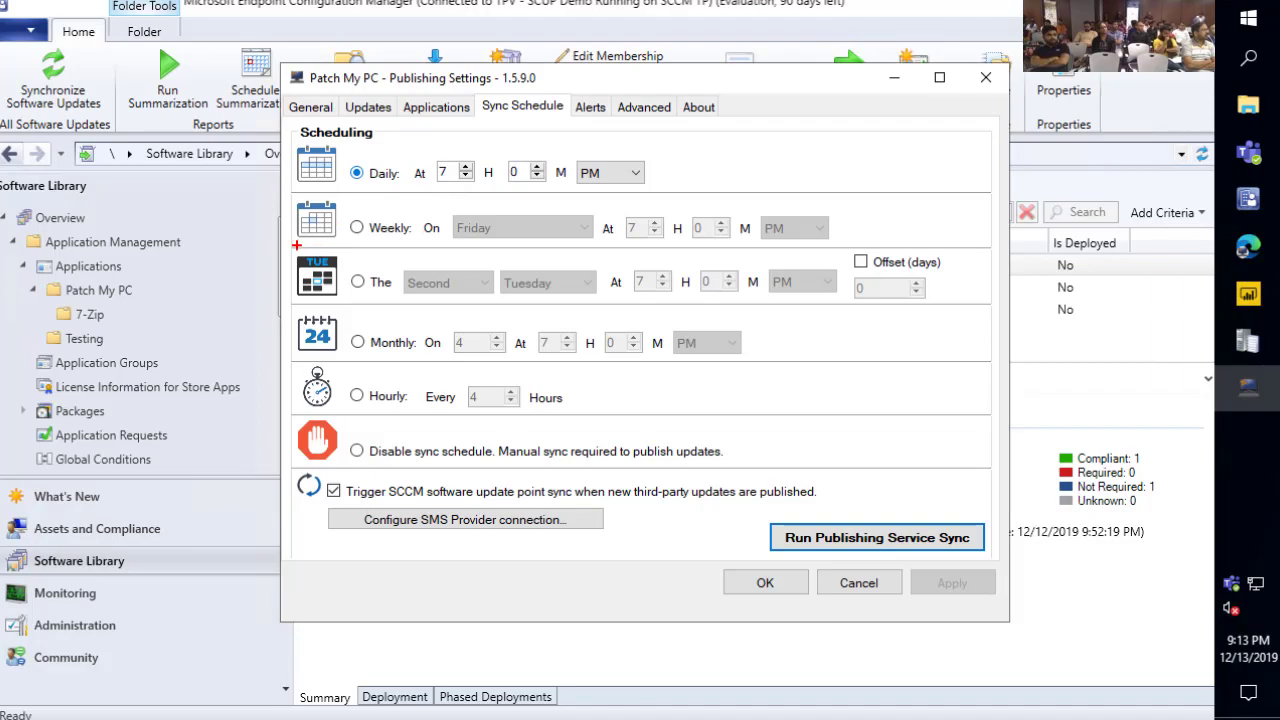
mouse_move(289, 249)
mouse_down()
mouse_move(694, 272)
mouse_move(972, 312)
mouse_move(982, 302)
mouse_up()
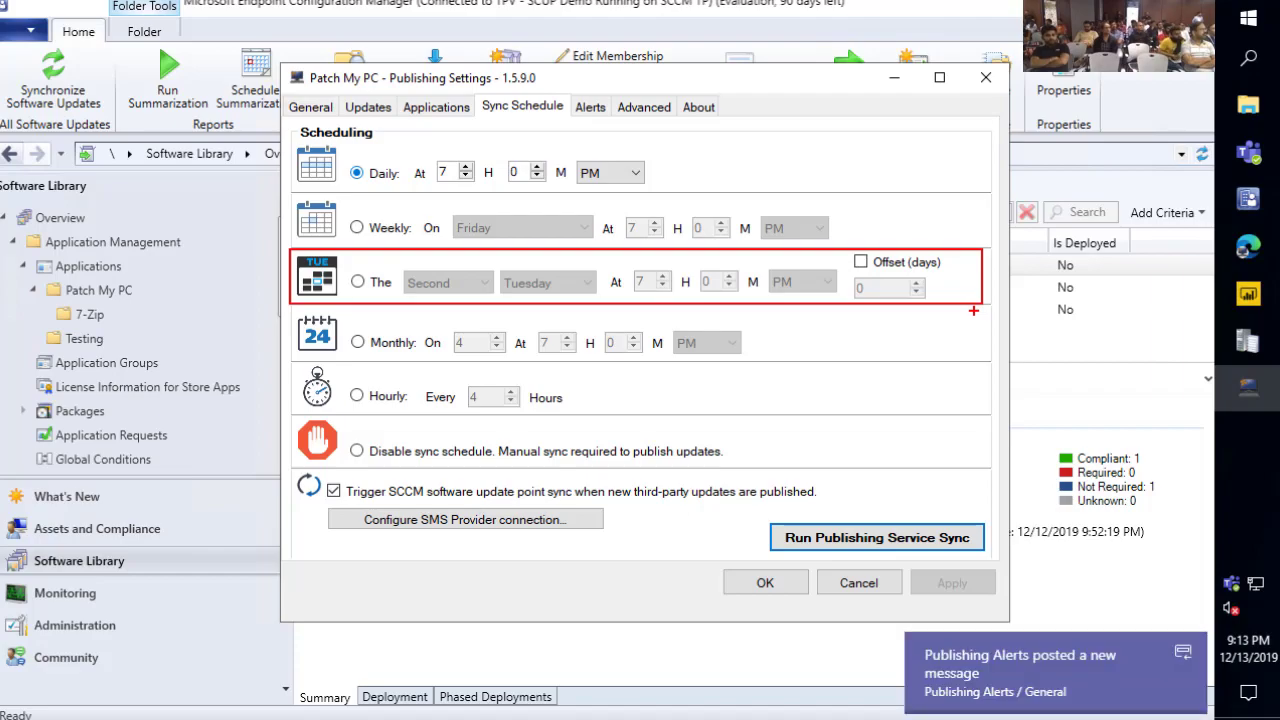
key(Escape)
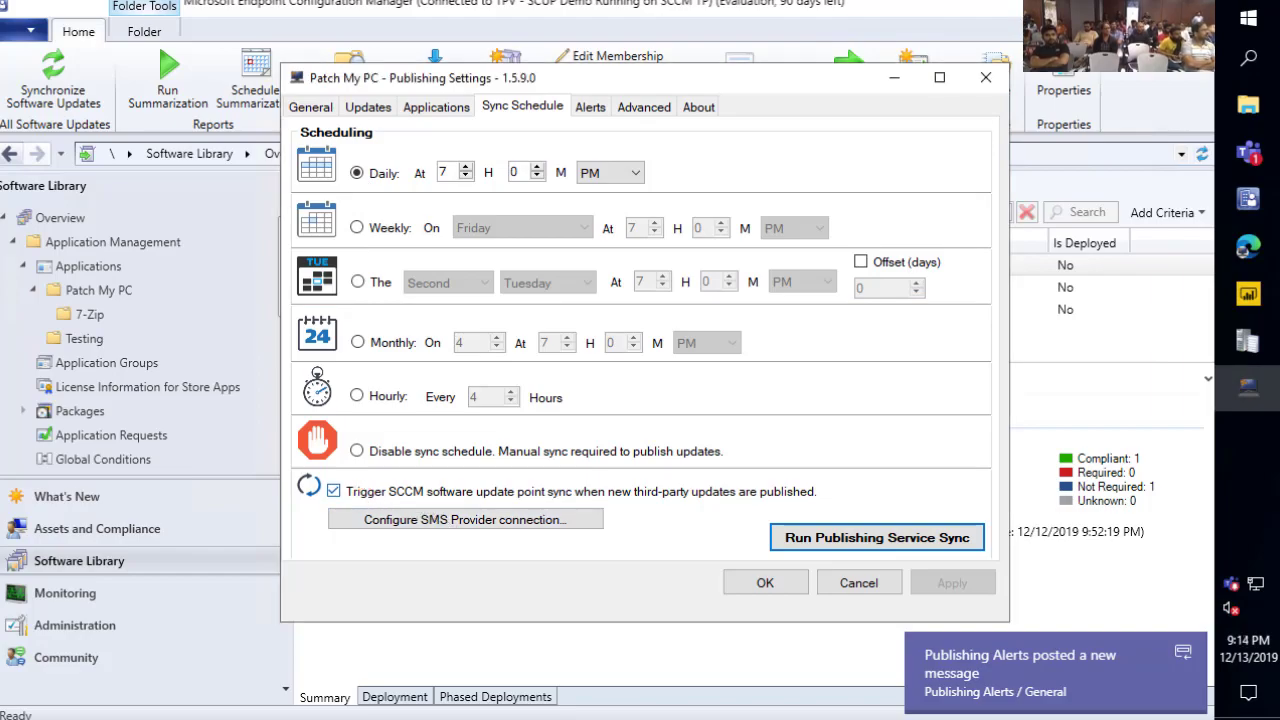
mouse_move(292, 467)
mouse_down()
mouse_move(636, 470)
mouse_move(866, 508)
mouse_move(852, 504)
mouse_up()
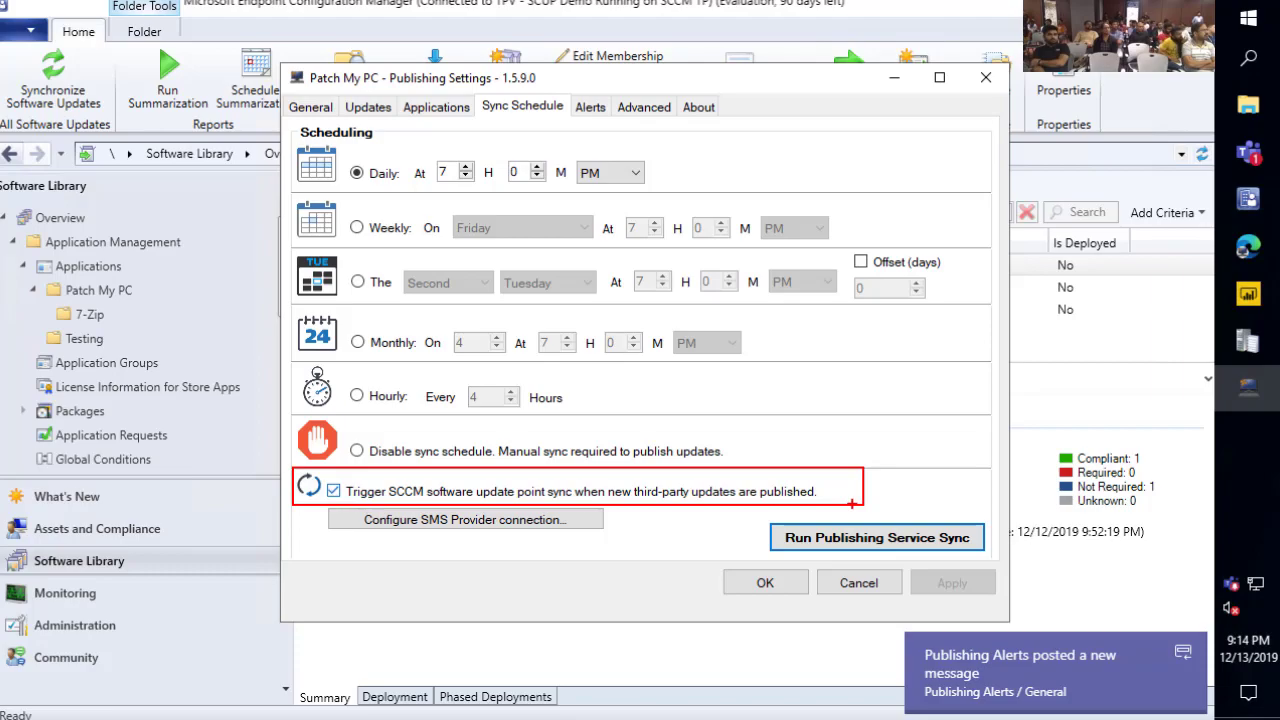
key(Escape)
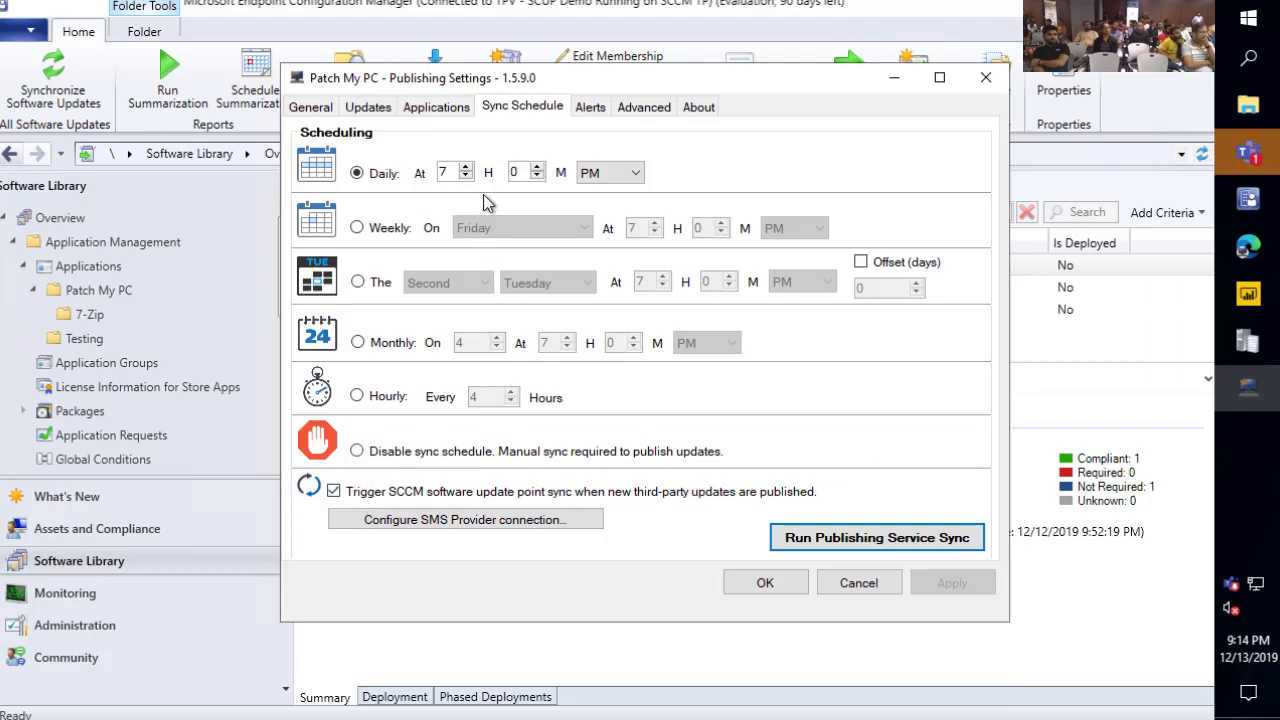
Open the alert settings and review the sender and recipient fields for SMTP email reports
click(591, 107)
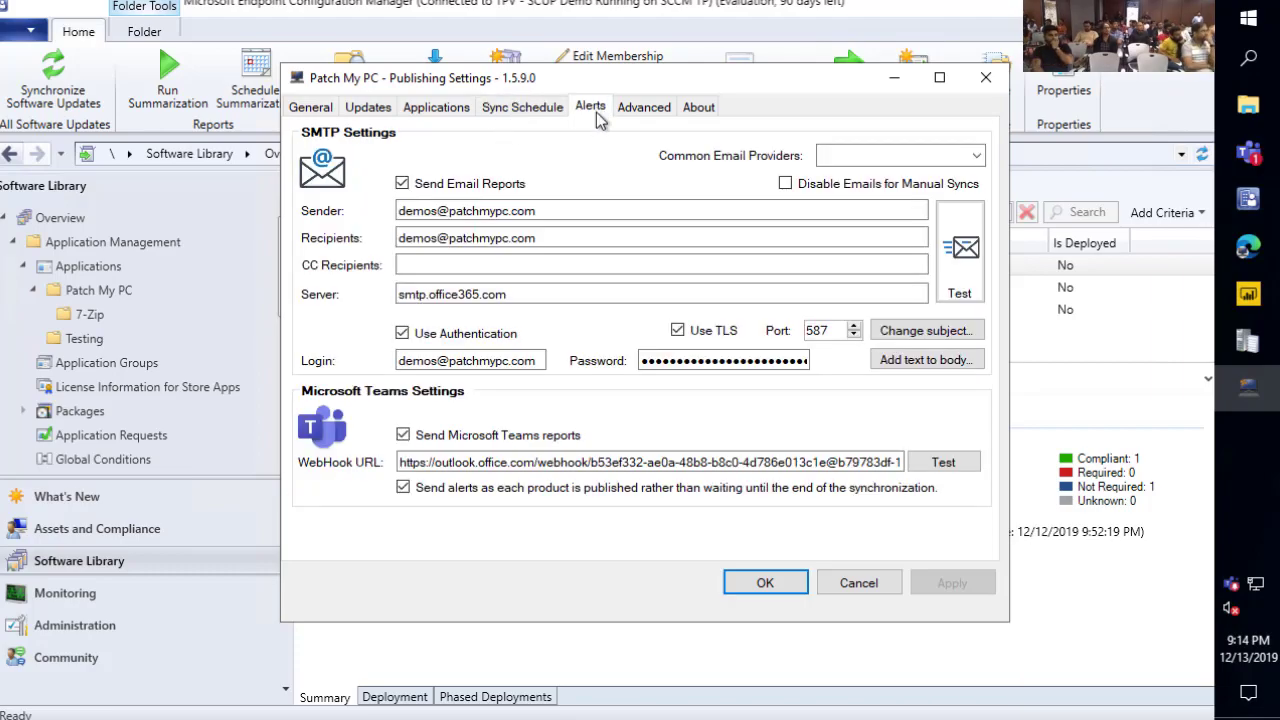
click(533, 210)
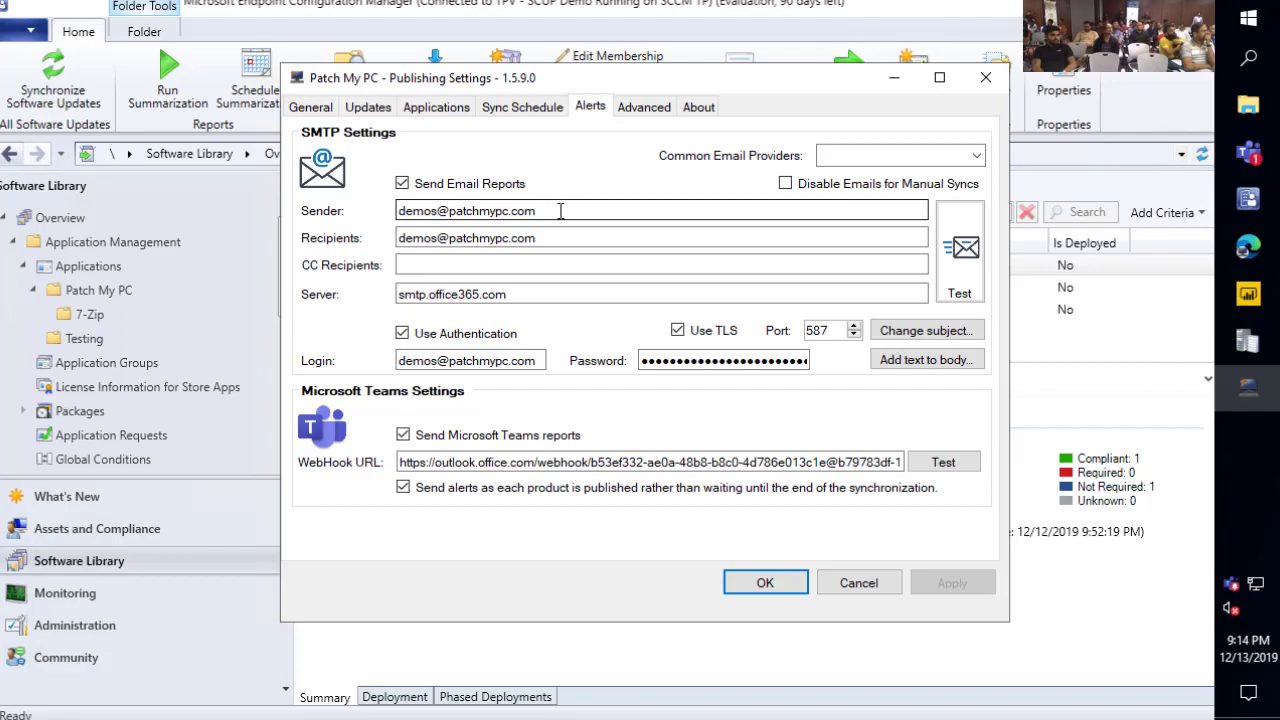
key(Tab)
key(Tab)
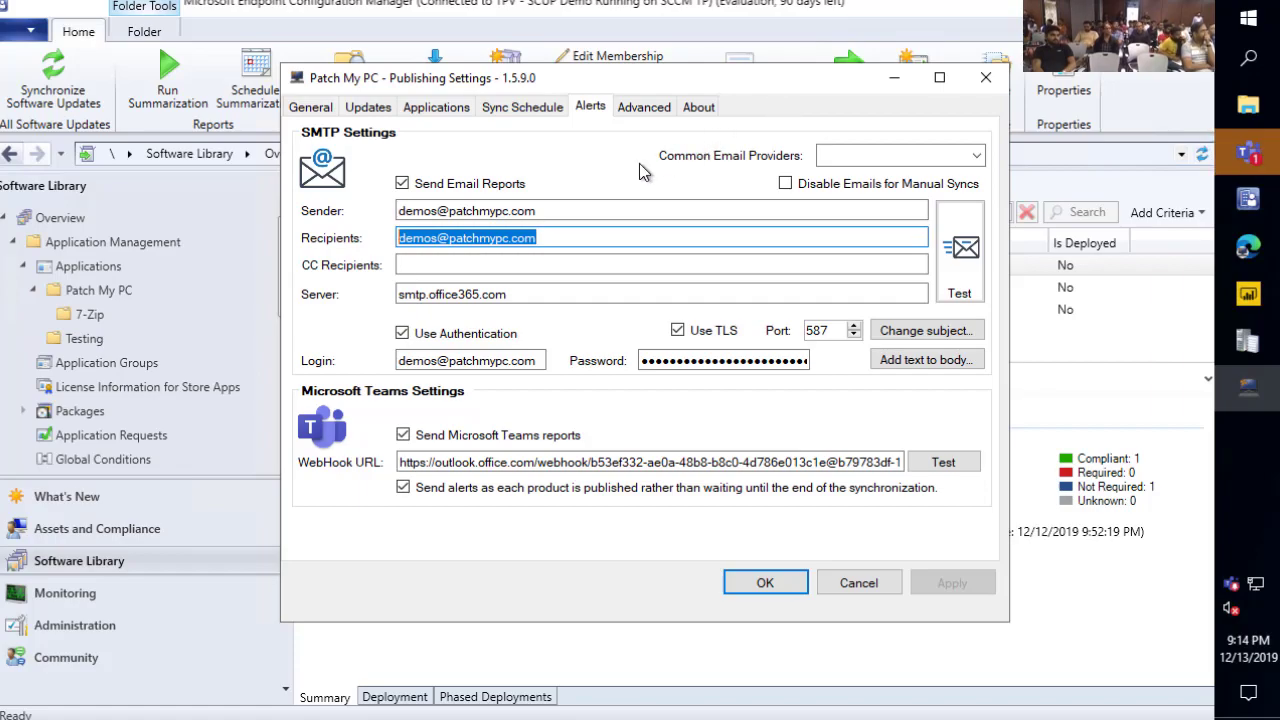
Review the SMTP server field in the alert settings and move the settings window aside
click(506, 294)
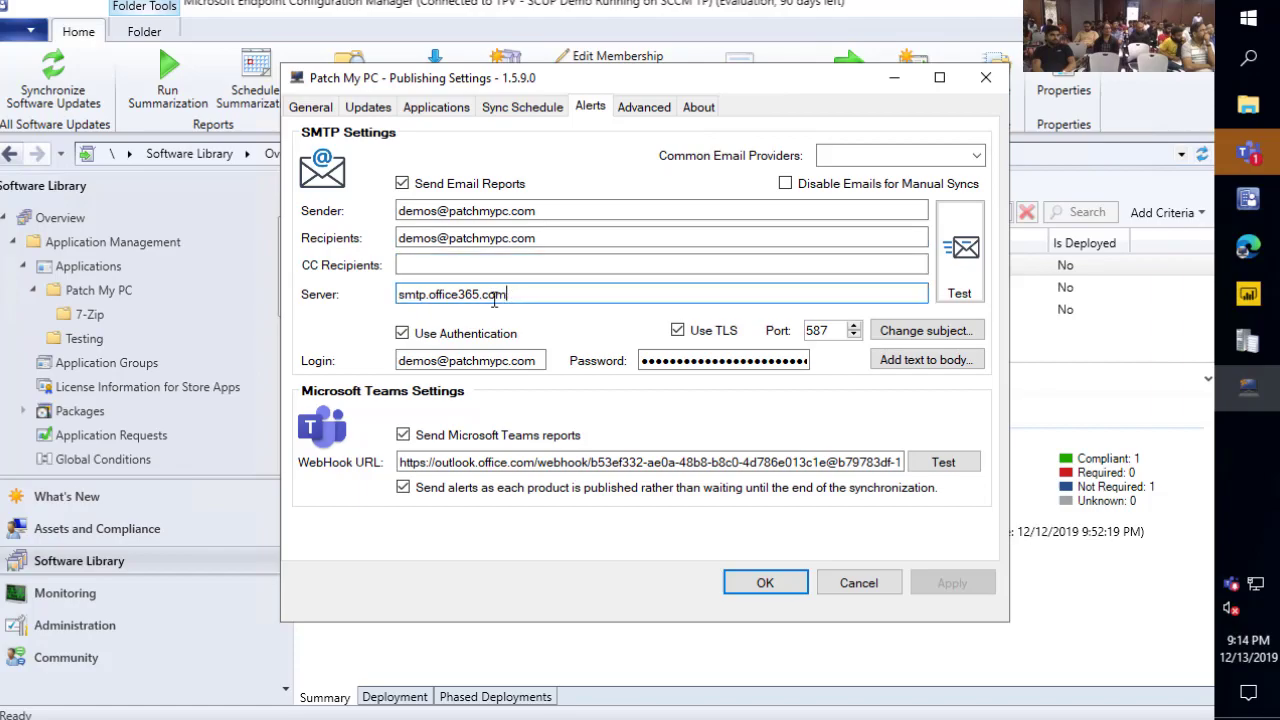
drag(506, 294, 419, 295)
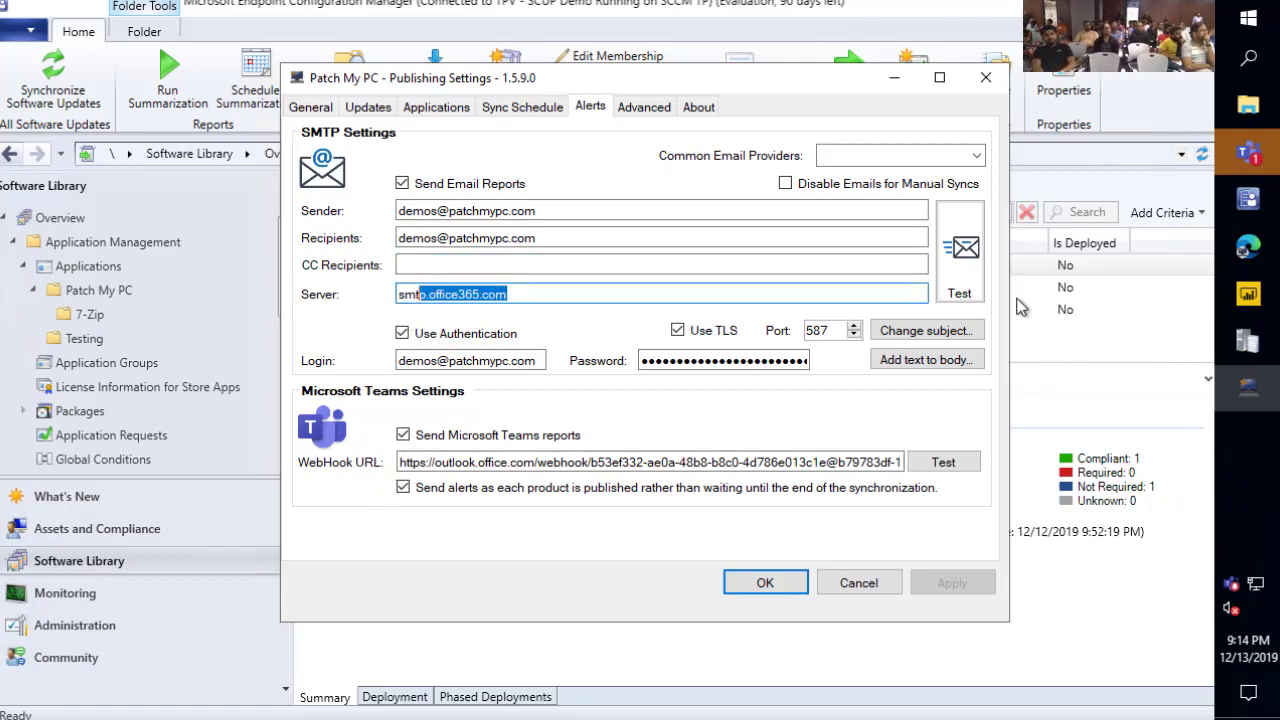
drag(765, 80, 485, 110)
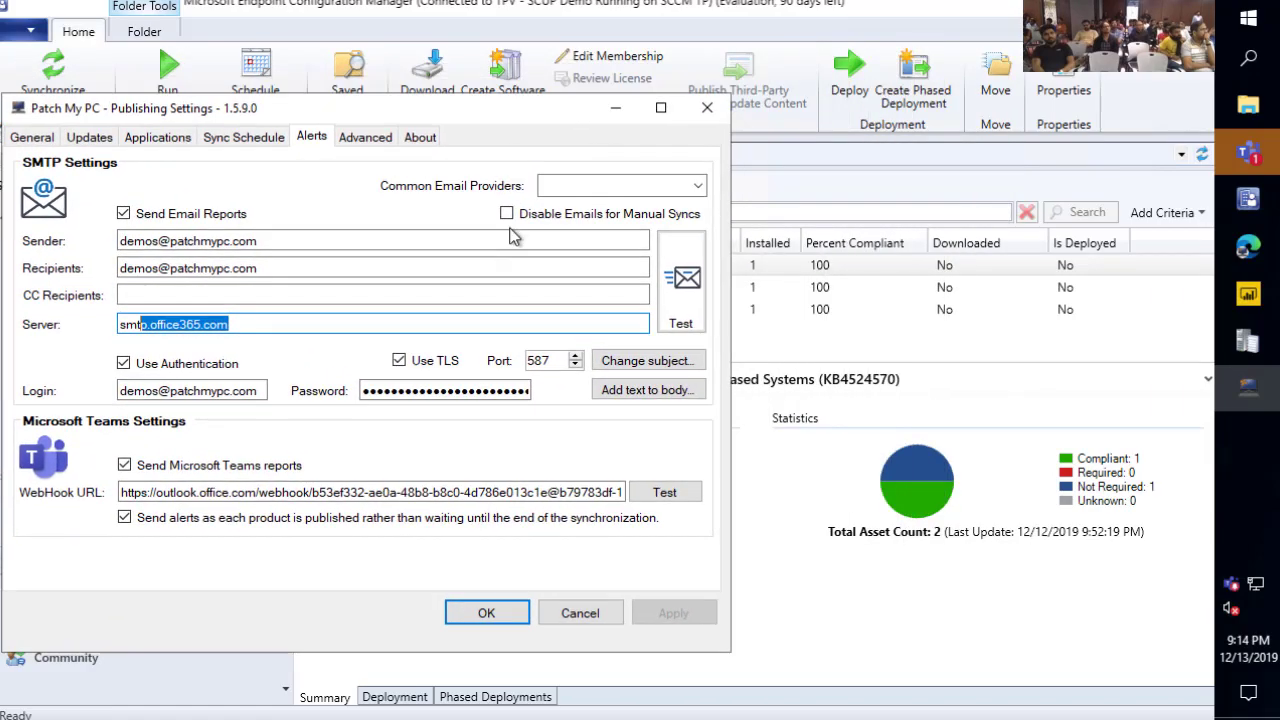
click(424, 328)
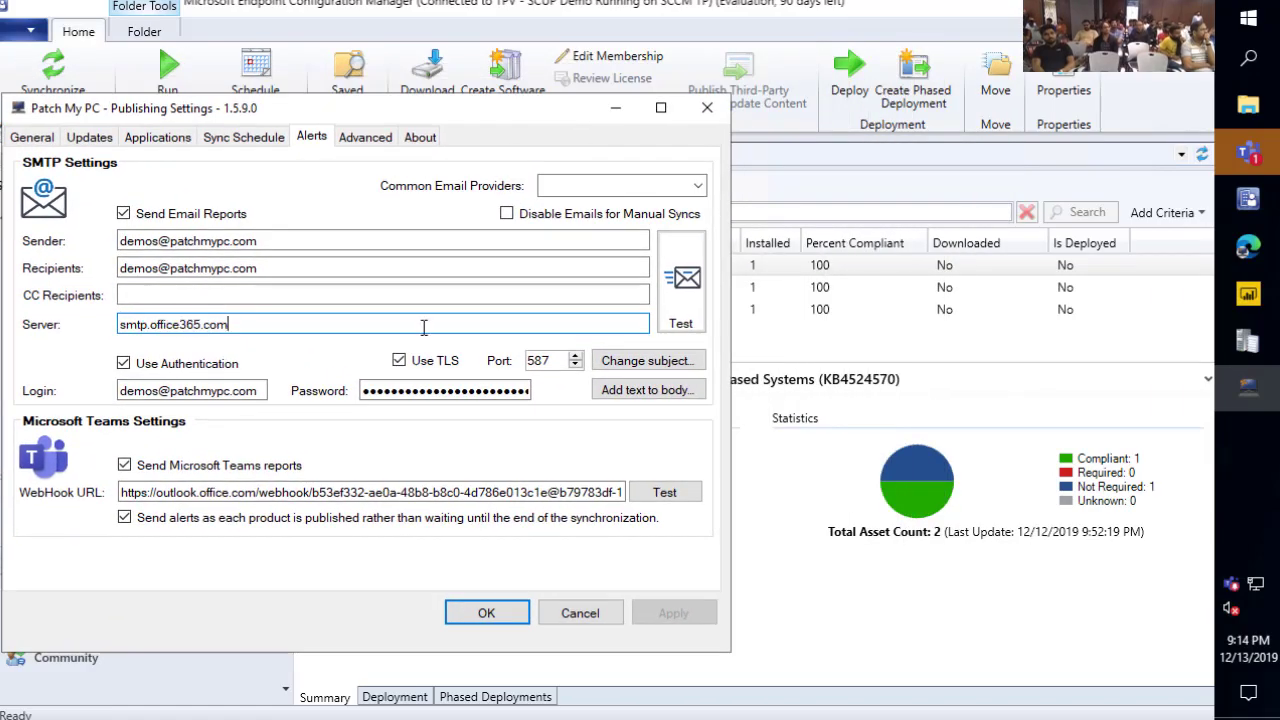
Switch to the General channel in Microsoft Teams and examine the severity and classification in the Google Chrome 77.0.3865.75 update alert
click(1248, 700)
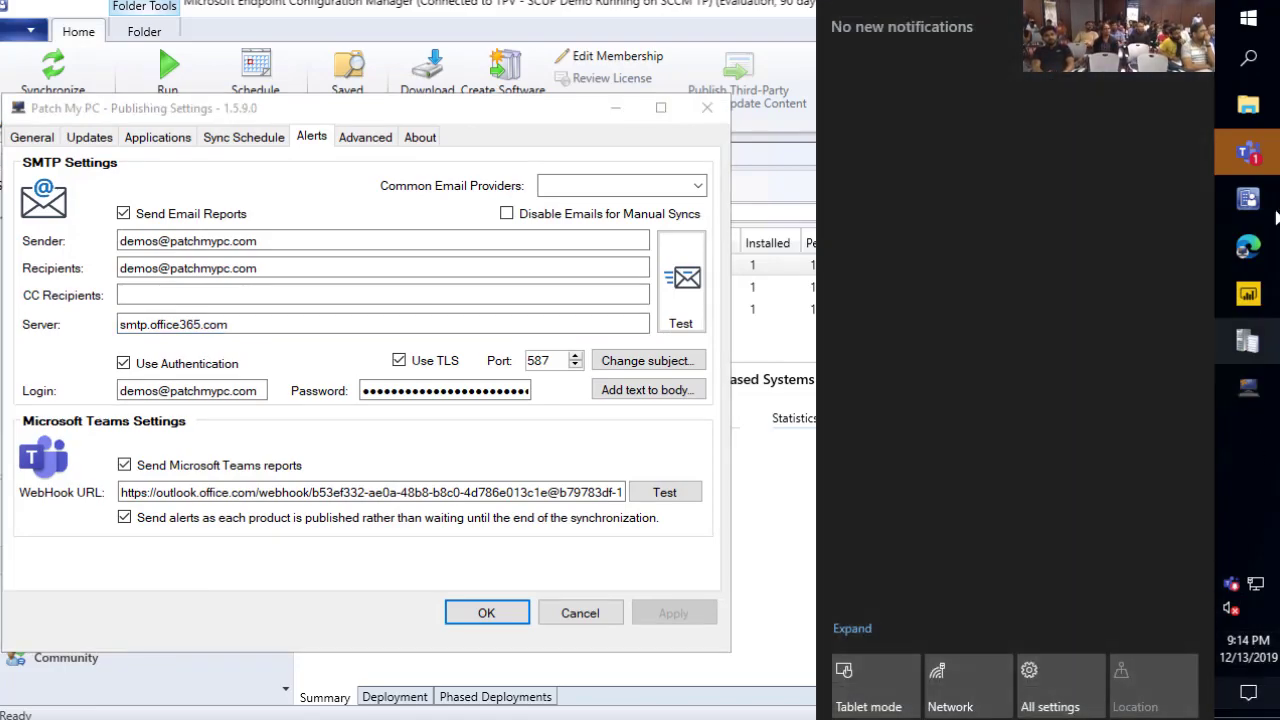
click(1257, 155)
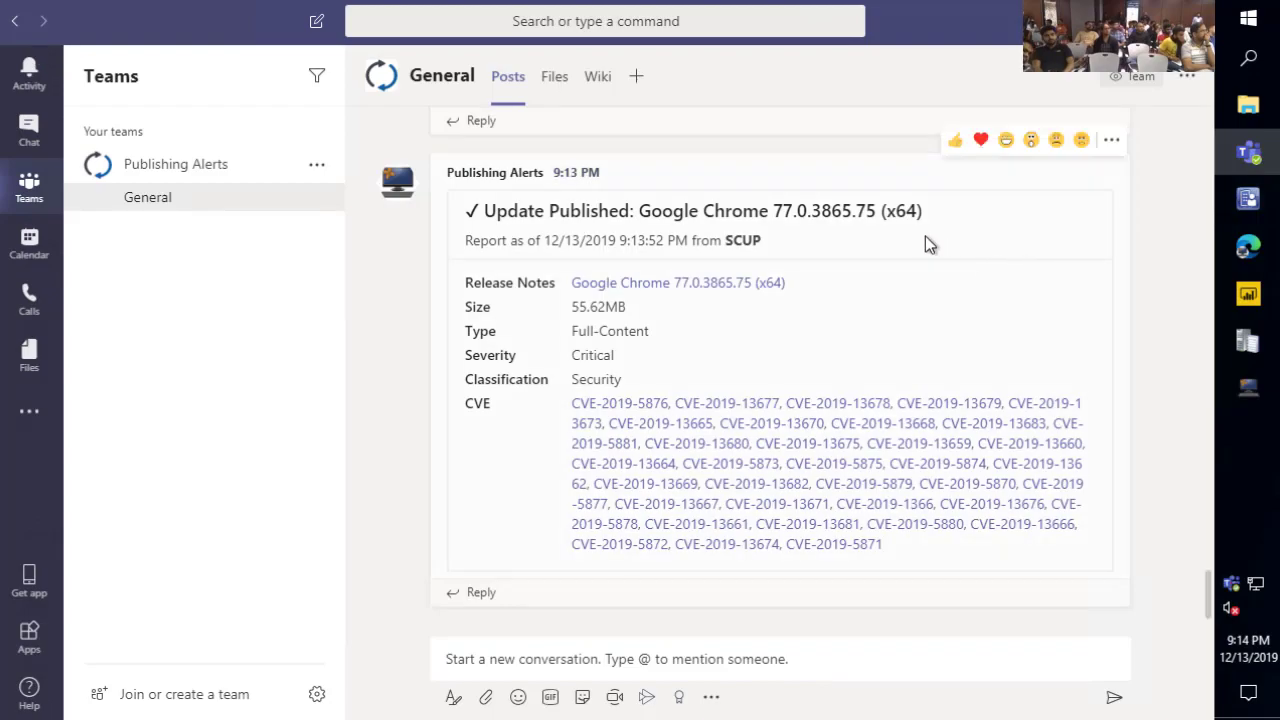
scroll(925, 238, up, 3)
scroll(923, 240, down, 2)
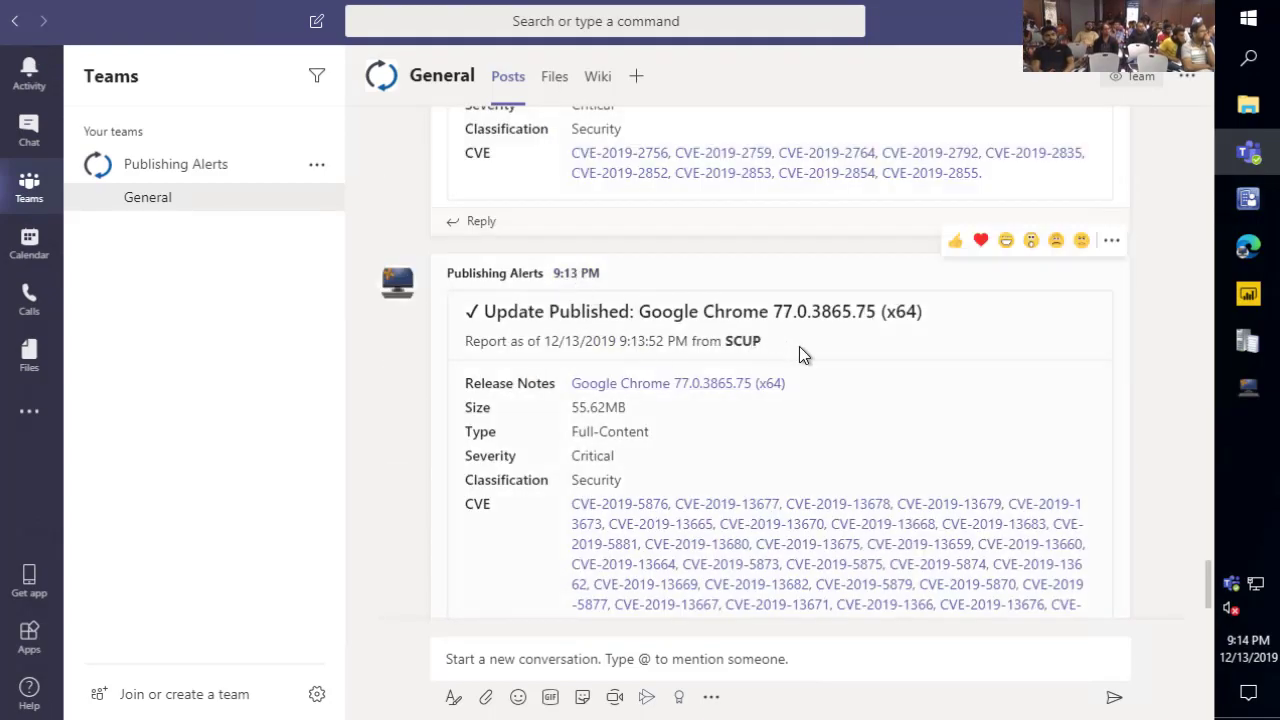
scroll(969, 605, down, 1)
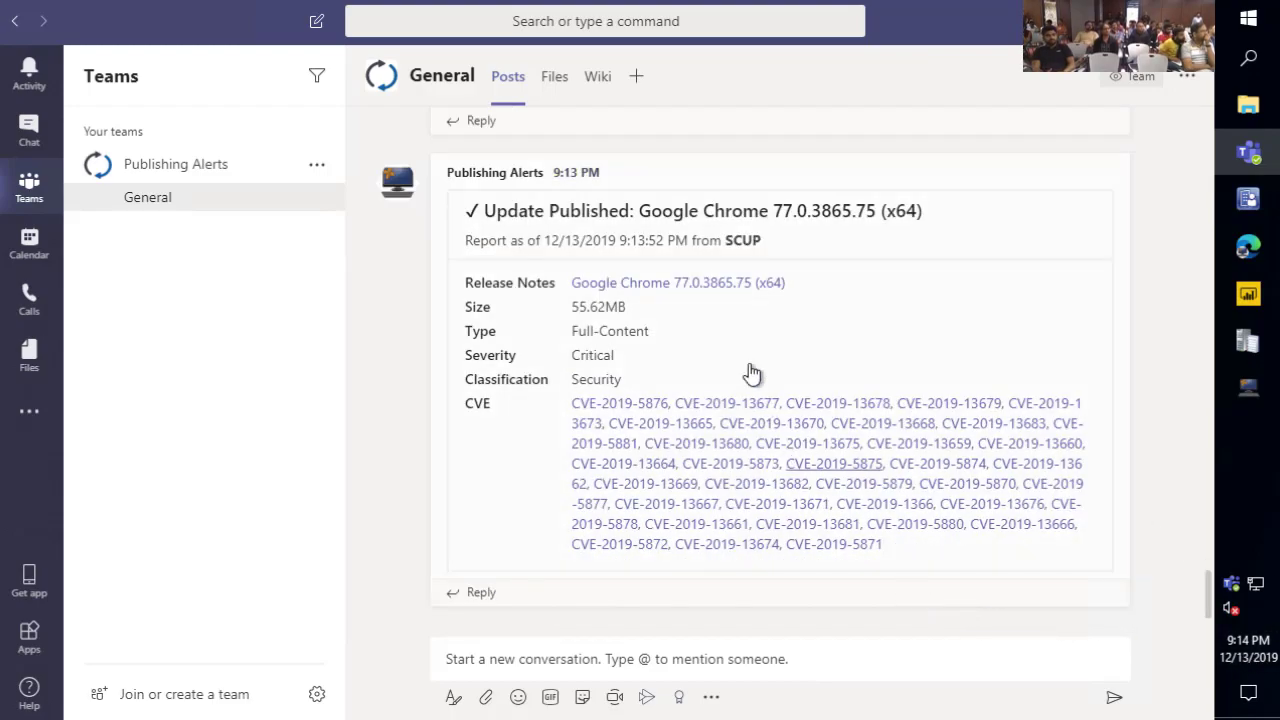
double_click(597, 380)
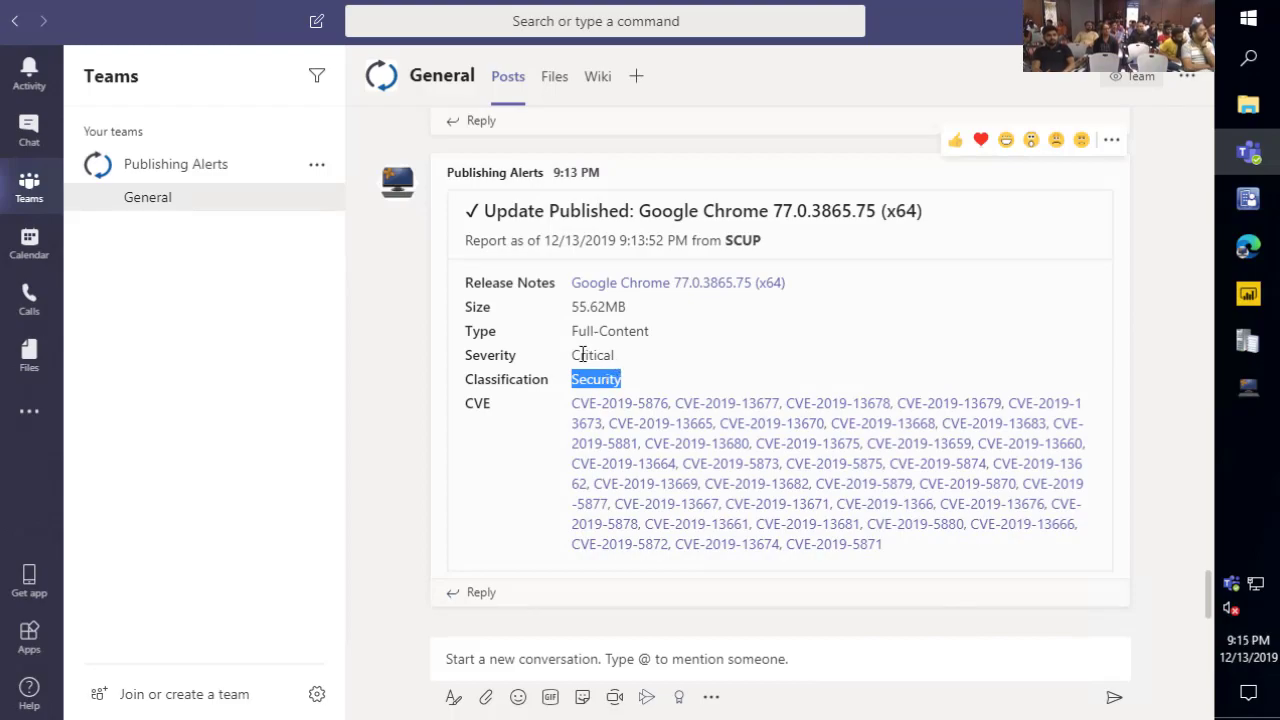
double_click(583, 355)
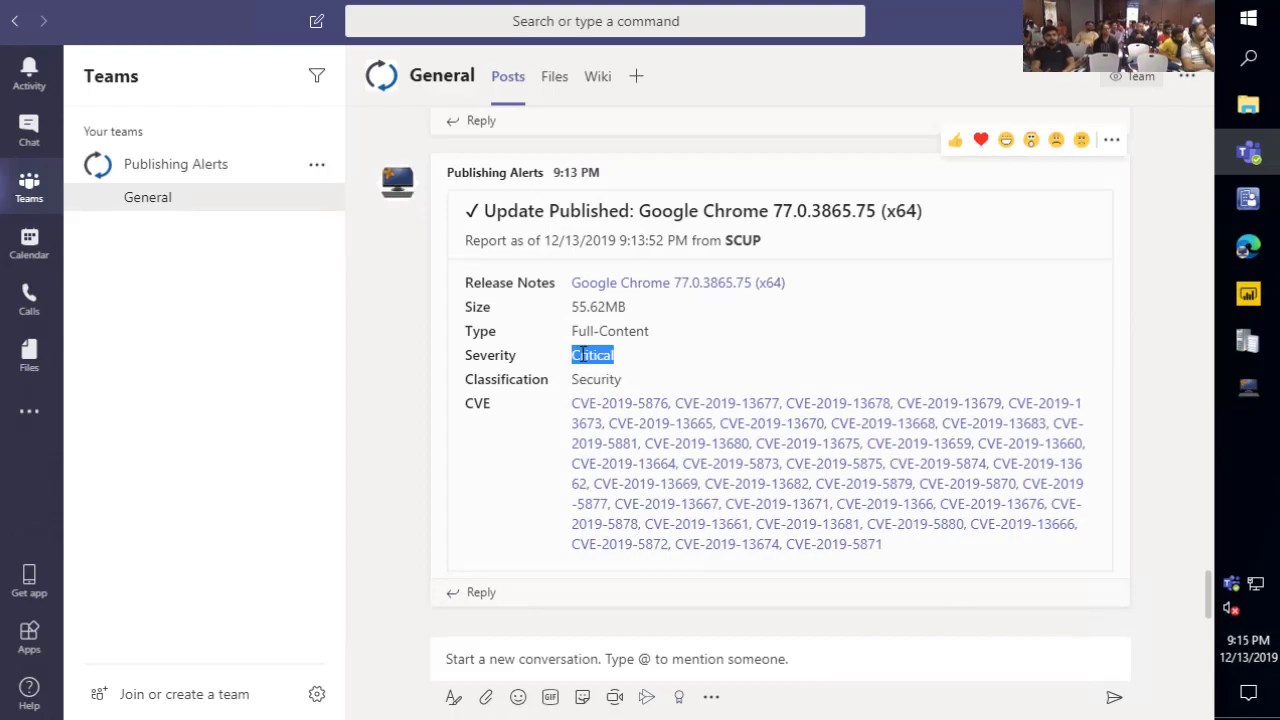
Open the Google Chrome release notes and the CVE-2019-5876 entry linked from the Teams alert
click(645, 290)
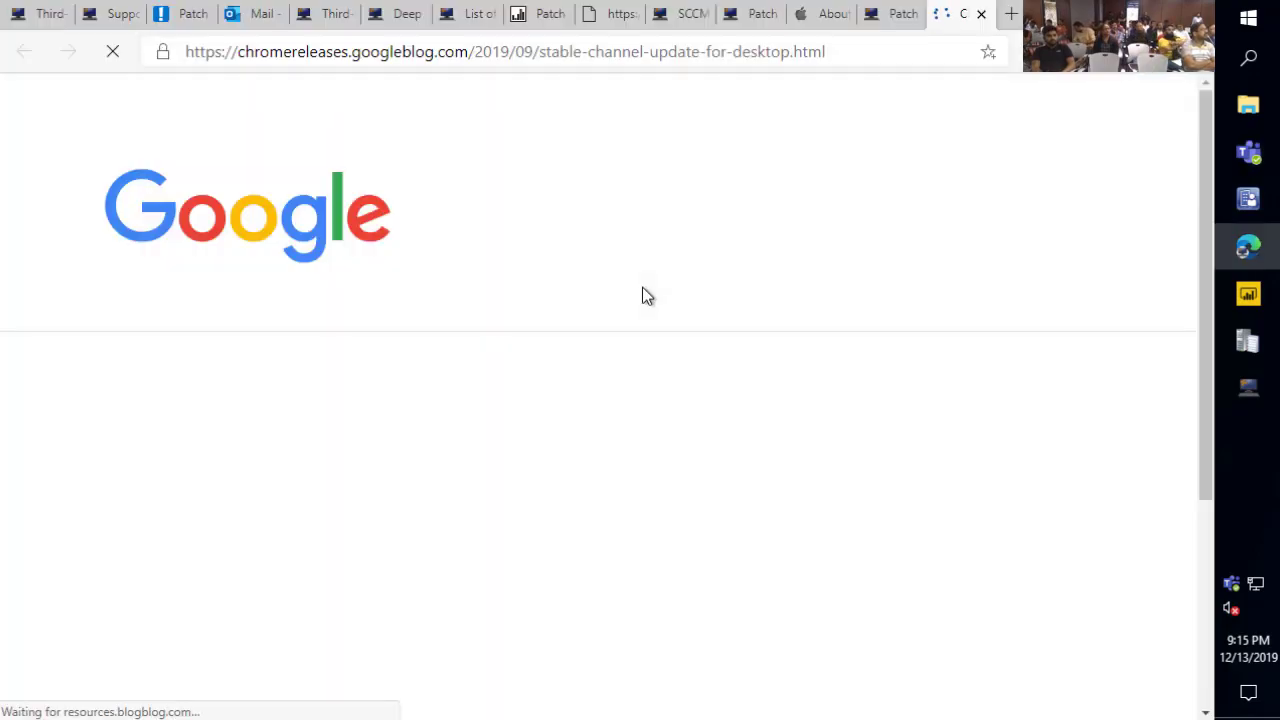
scroll(530, 520, down, 3)
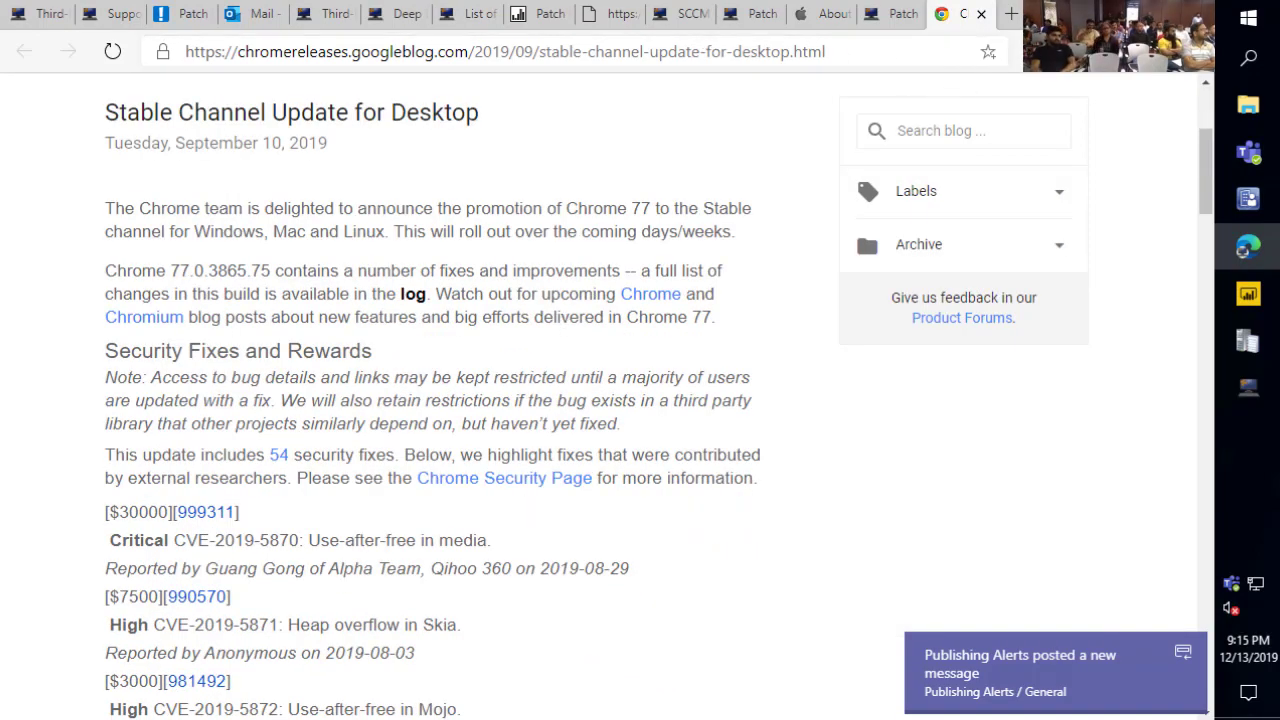
click(1248, 152)
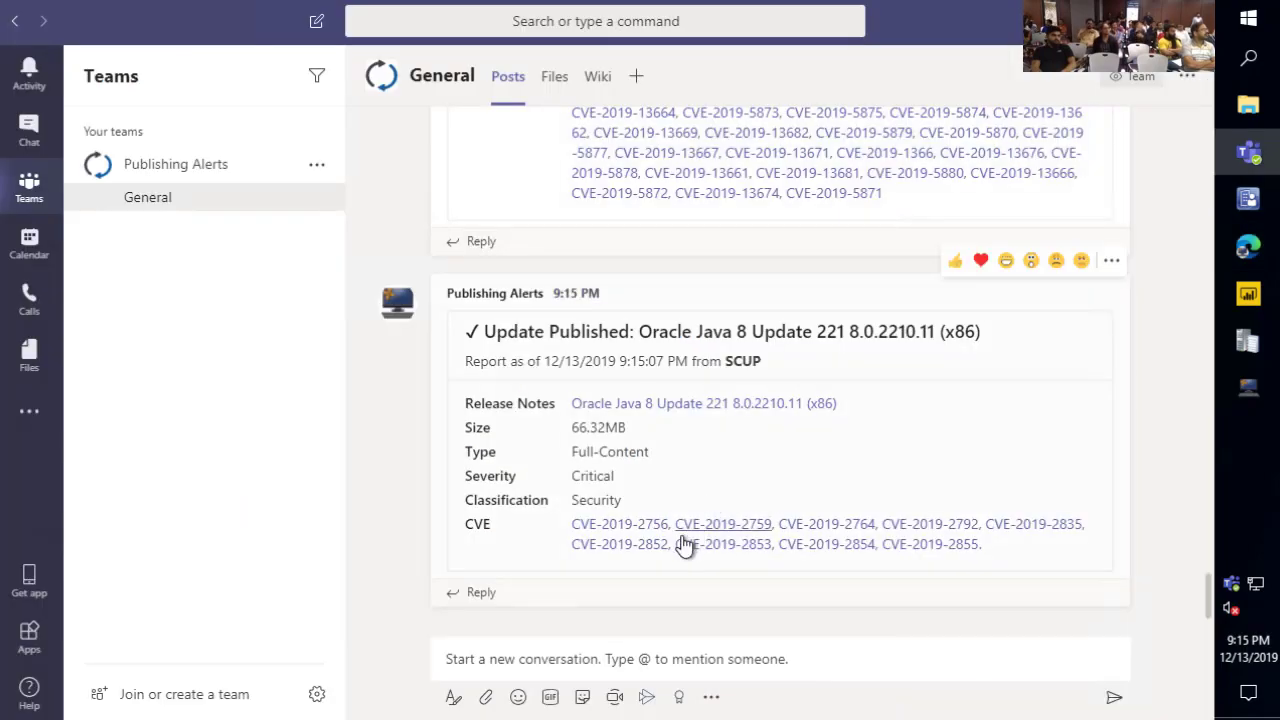
scroll(690, 455, up, 3)
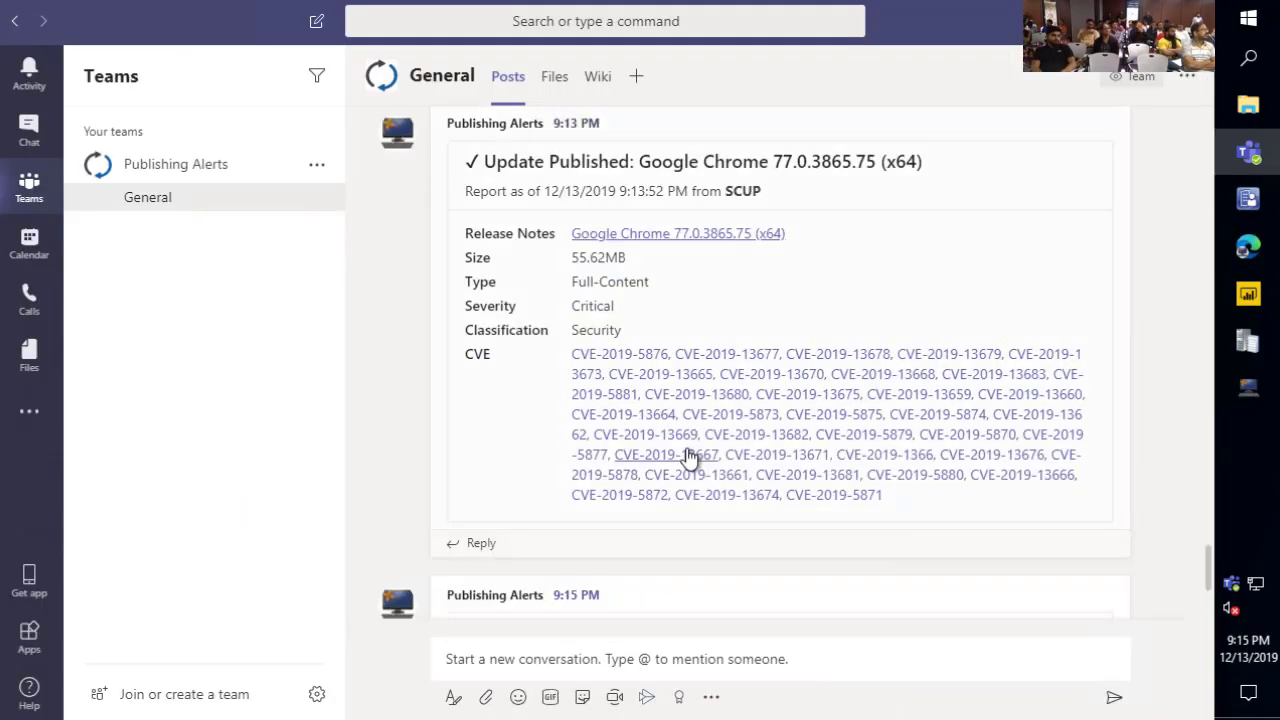
click(620, 354)
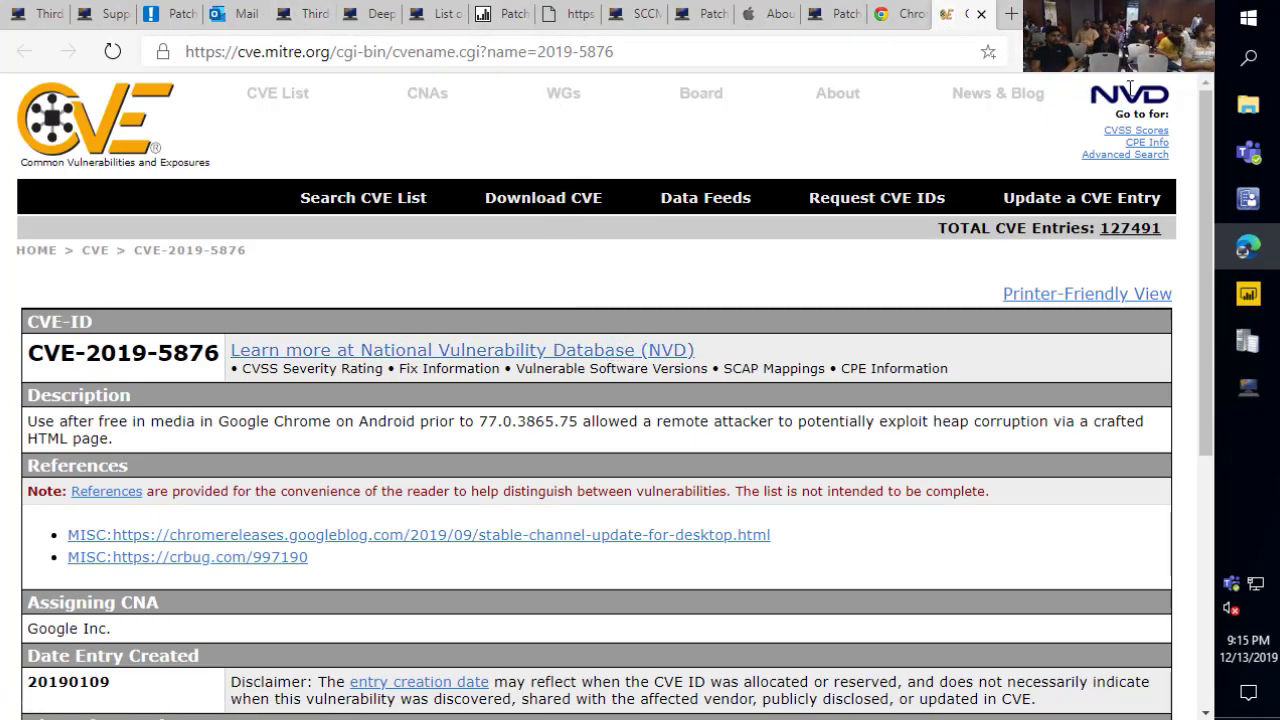
Return to Teams and review the Oracle Java update alert and the application-created alerts for Oracle Java and Google Chrome
key(alt+Tab)
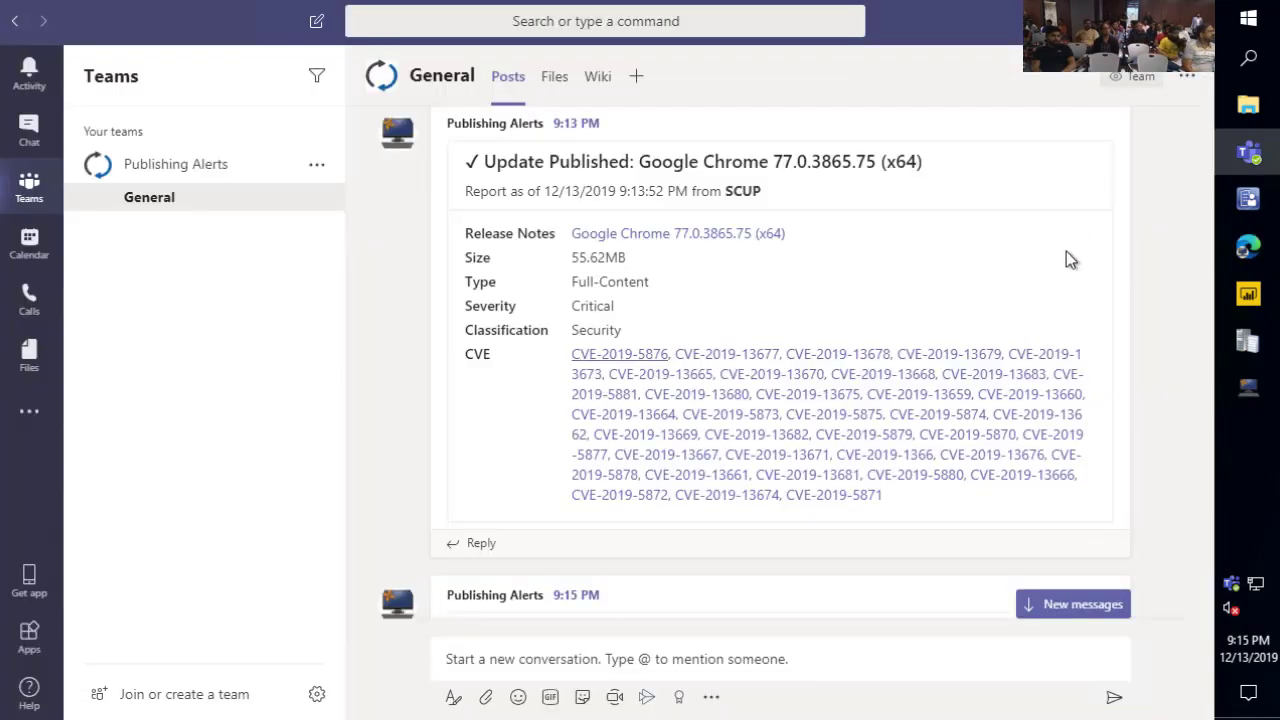
scroll(915, 335, down, 4)
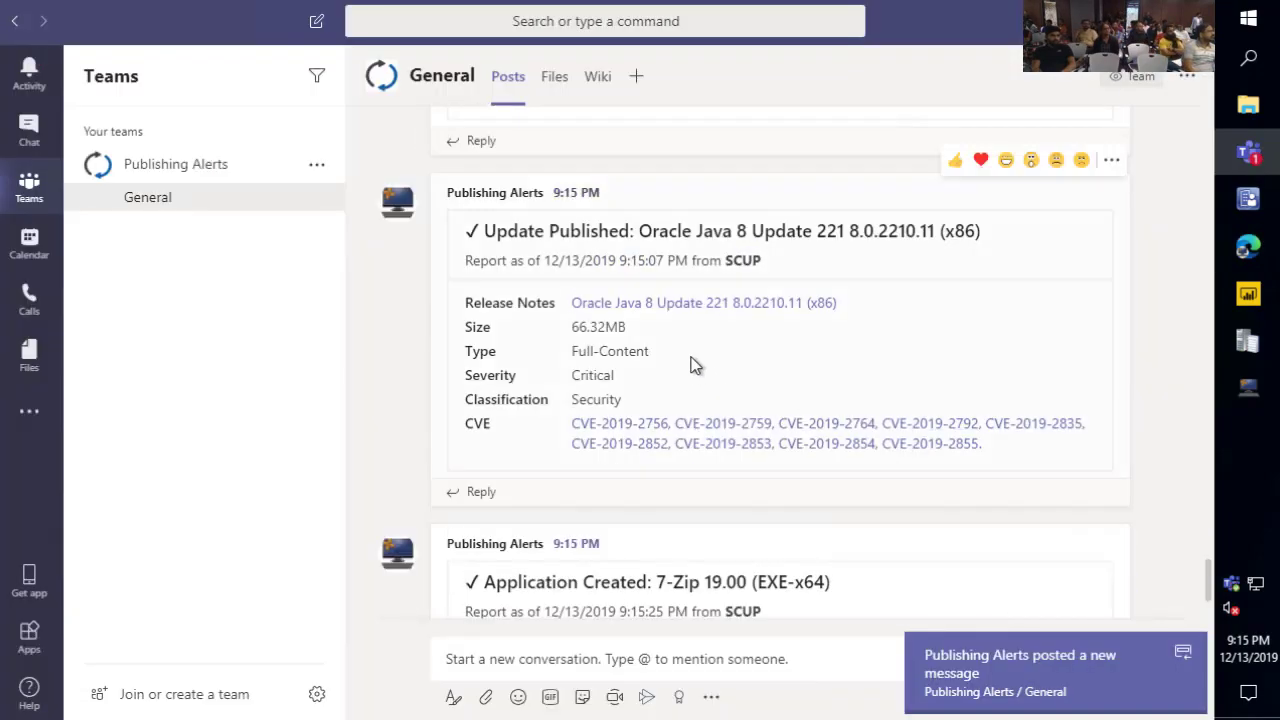
scroll(636, 340, down, 2)
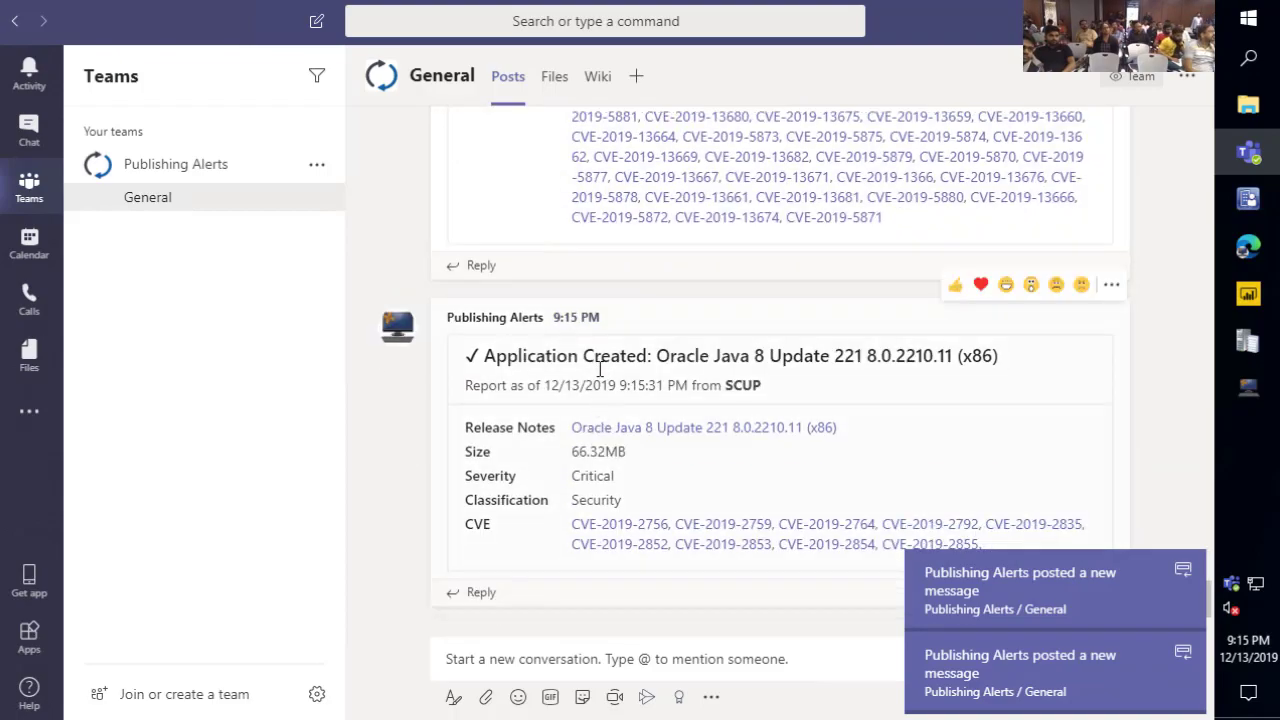
scroll(700, 370, up, 3)
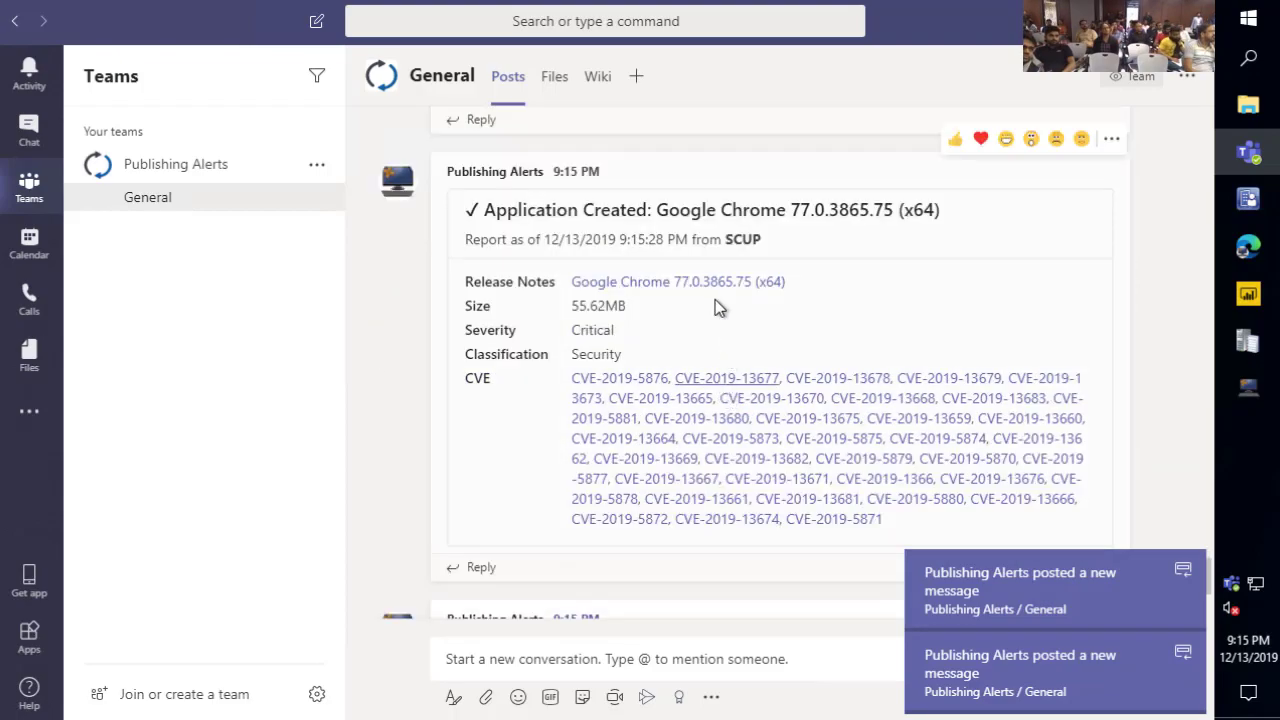
double_click(688, 210)
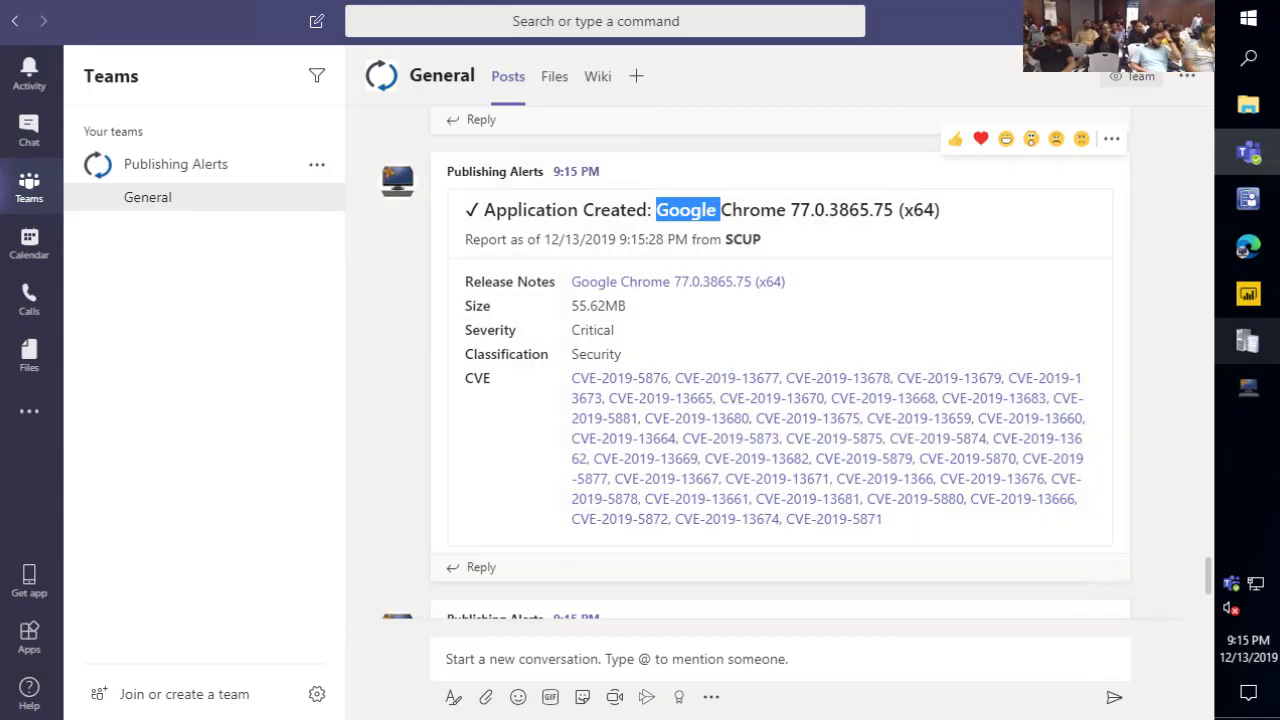
Return to the publishing settings and highlight the Microsoft Teams webhook URL
click(1248, 385)
drag(120, 492, 575, 492)
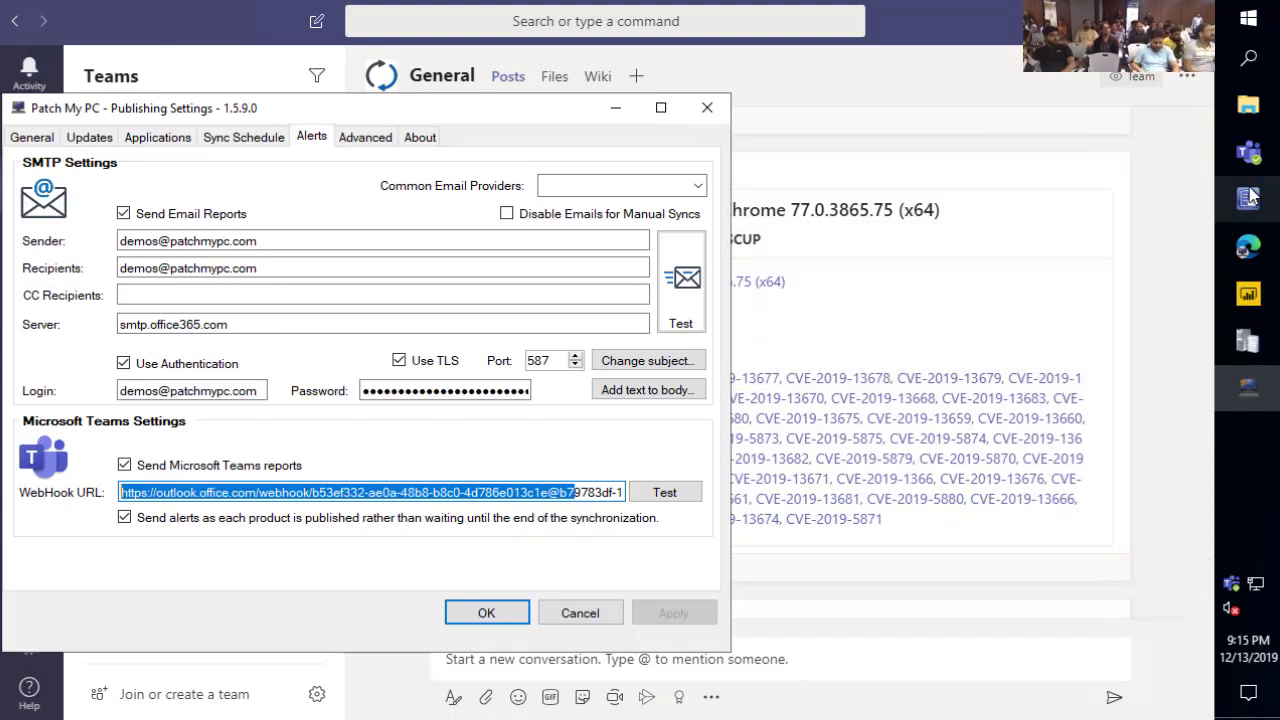
Switch to the Outlook inbox in the browser and open the 9:15 PM publishing report email in its own maximized window
click(1240, 248)
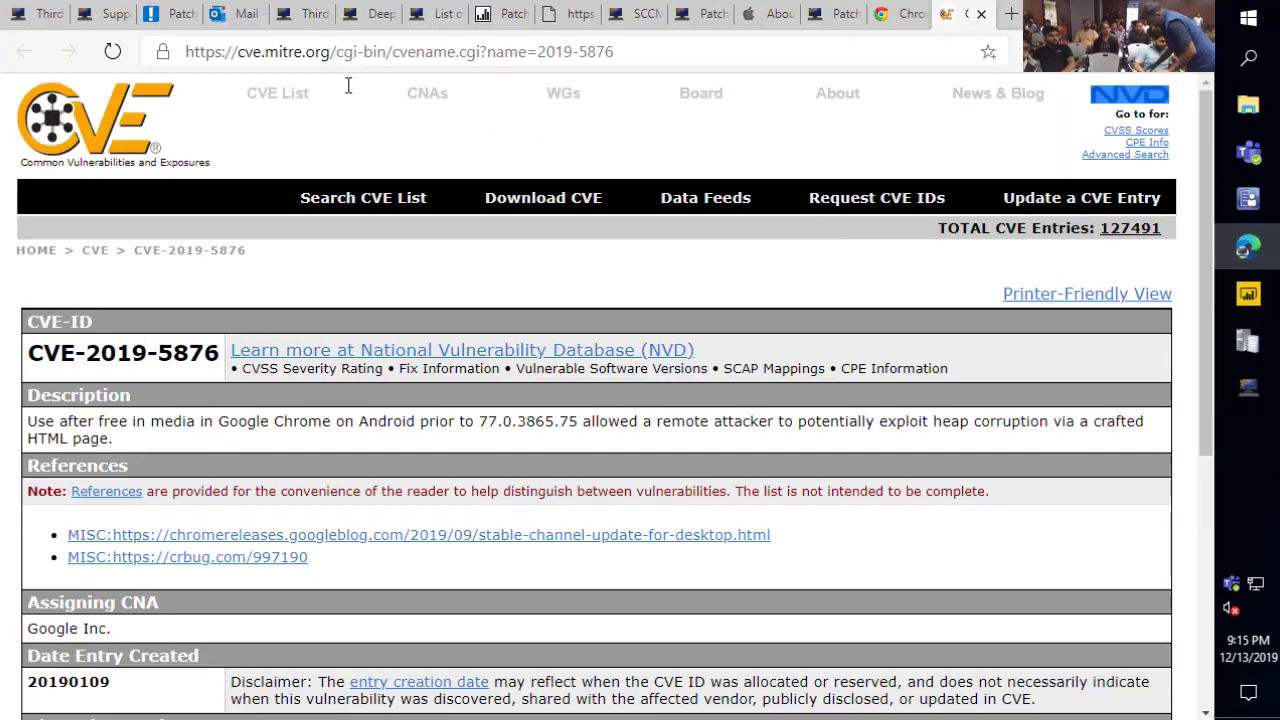
click(235, 14)
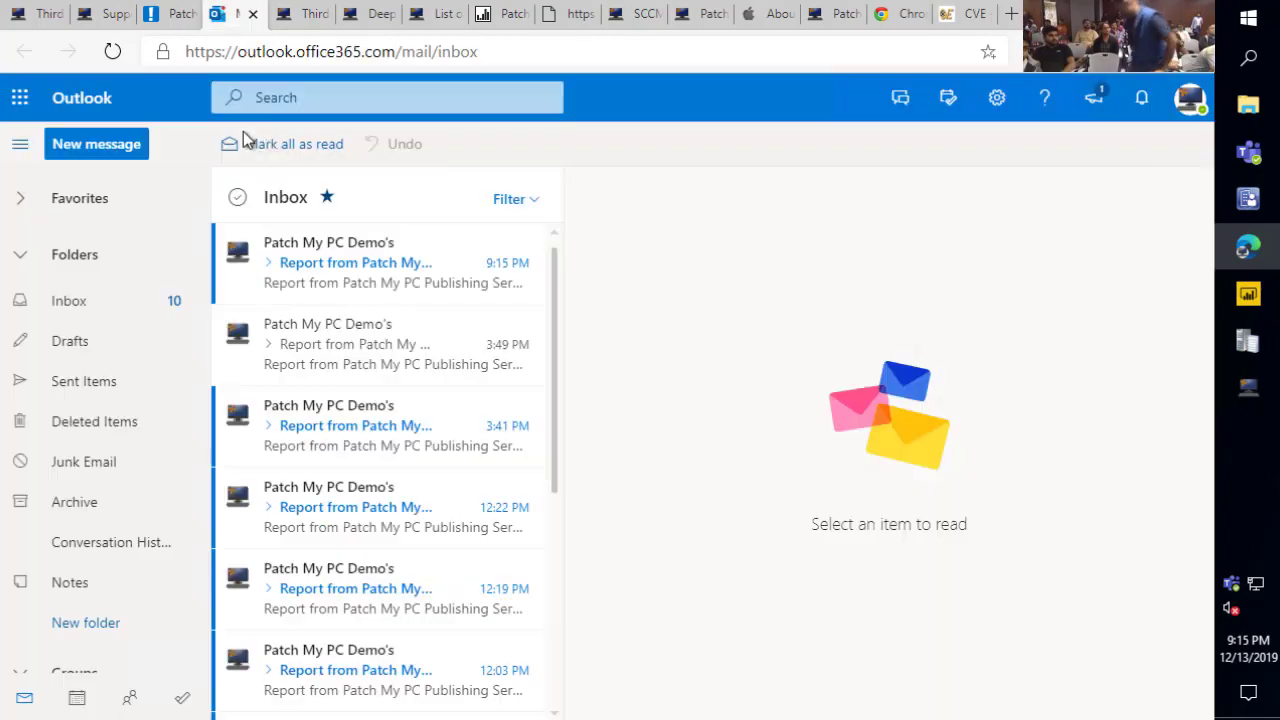
double_click(330, 264)
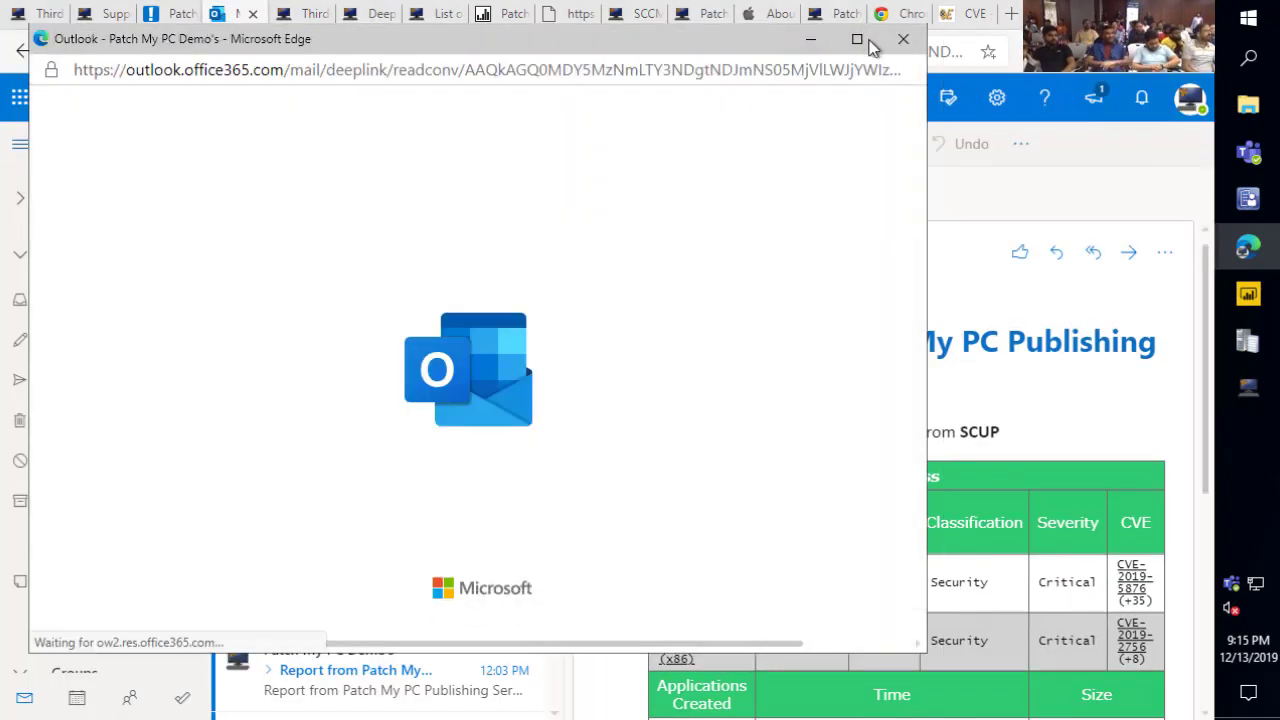
click(860, 45)
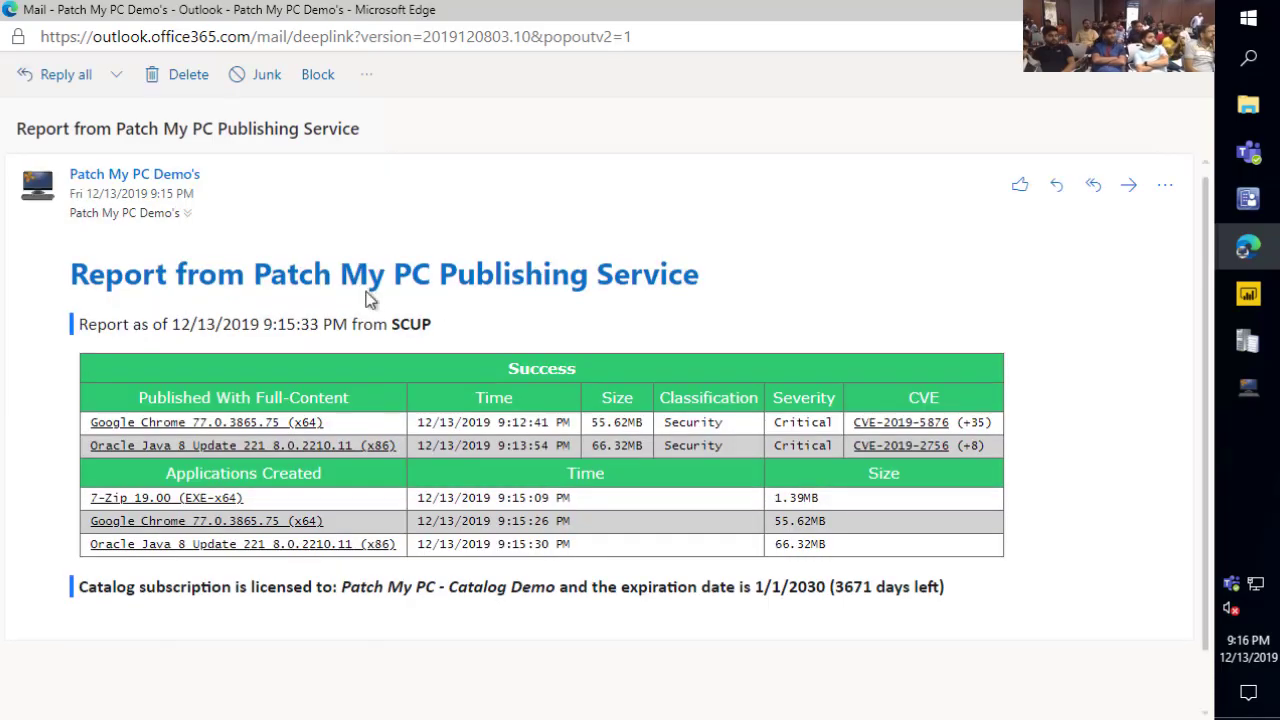
Outline the full-content published updates and the created applications in the report with red boxes, and clear the annotations
drag(78, 378, 411, 455)
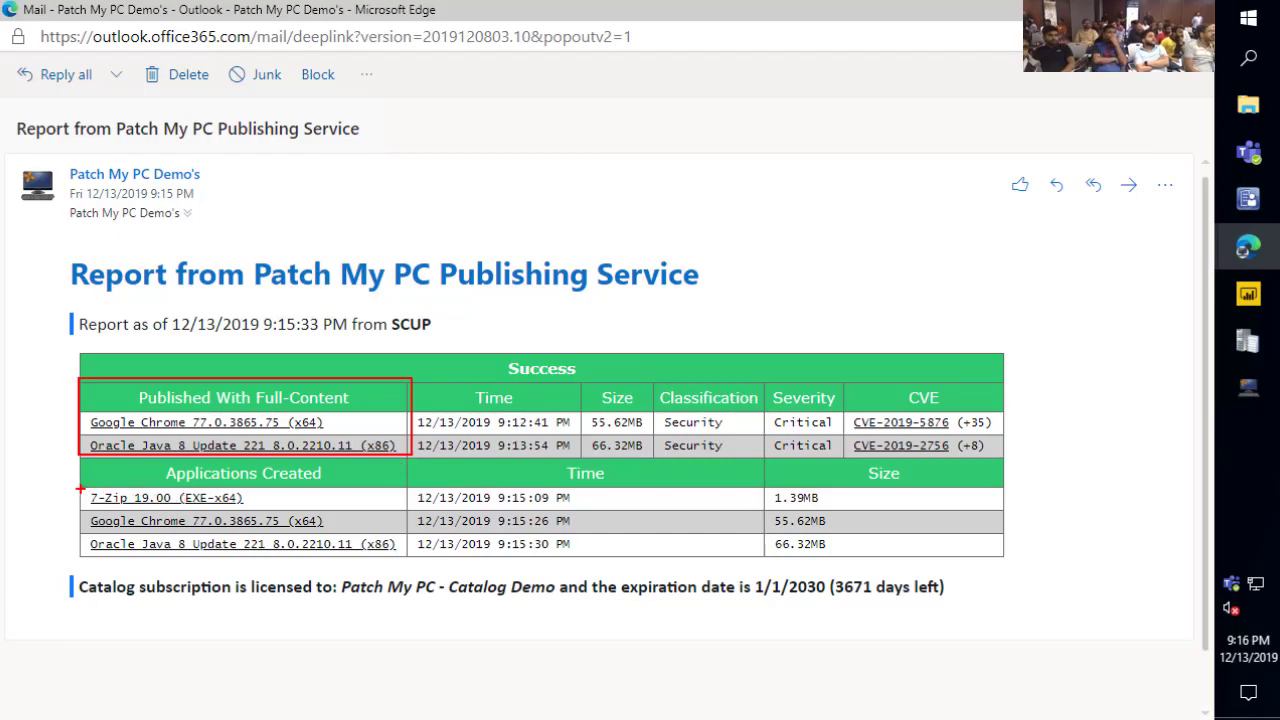
drag(80, 490, 413, 553)
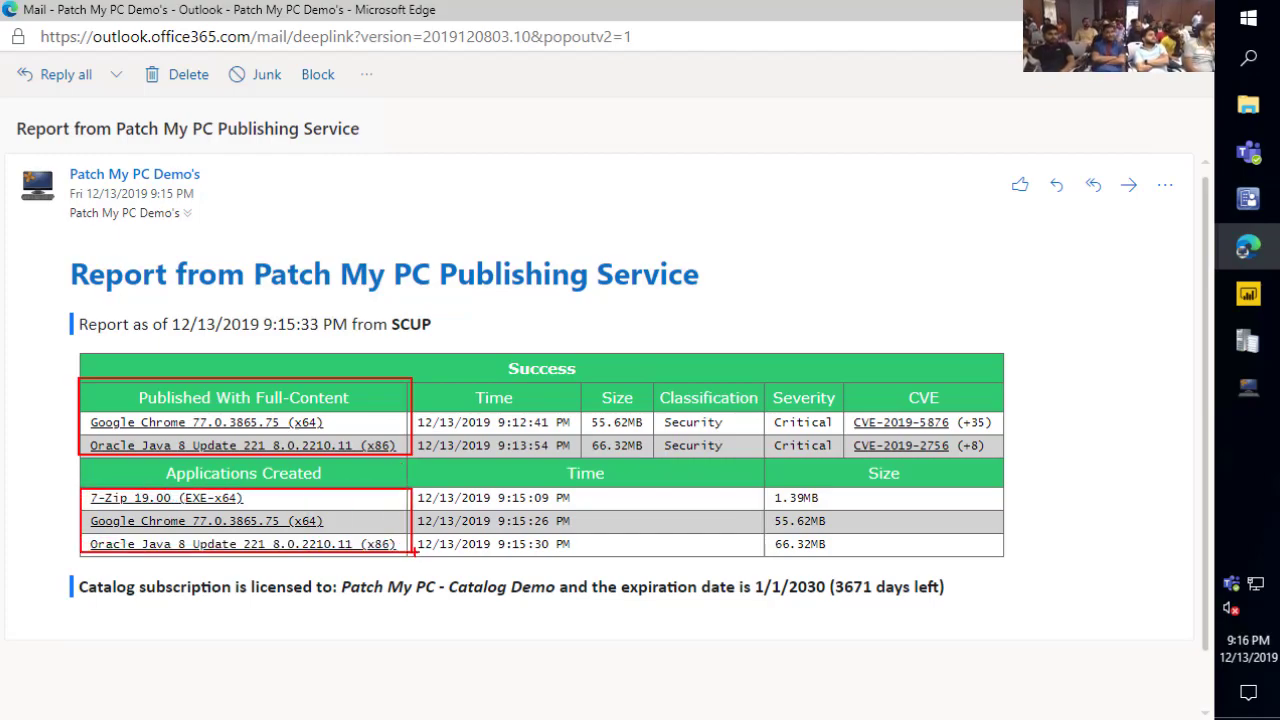
key(Escape)
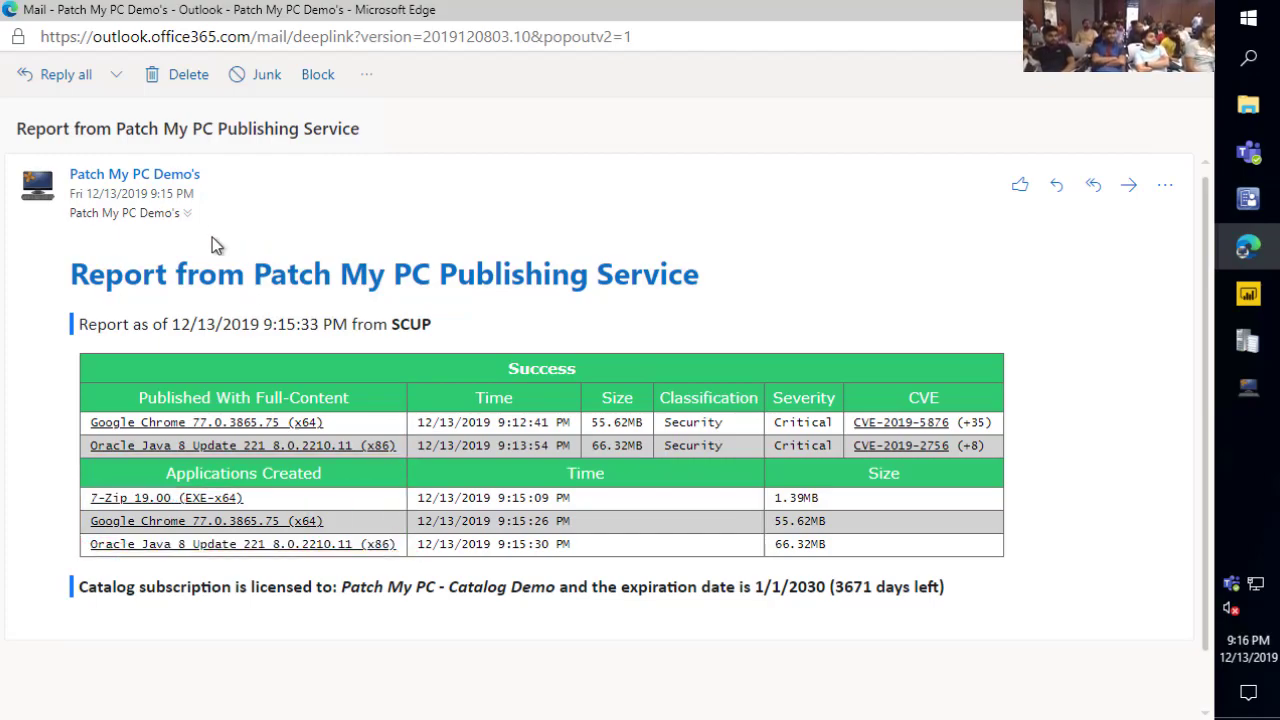
Open the Google Chrome 77.0.3865.75 release notes from the email report and return to the report window
click(224, 424)
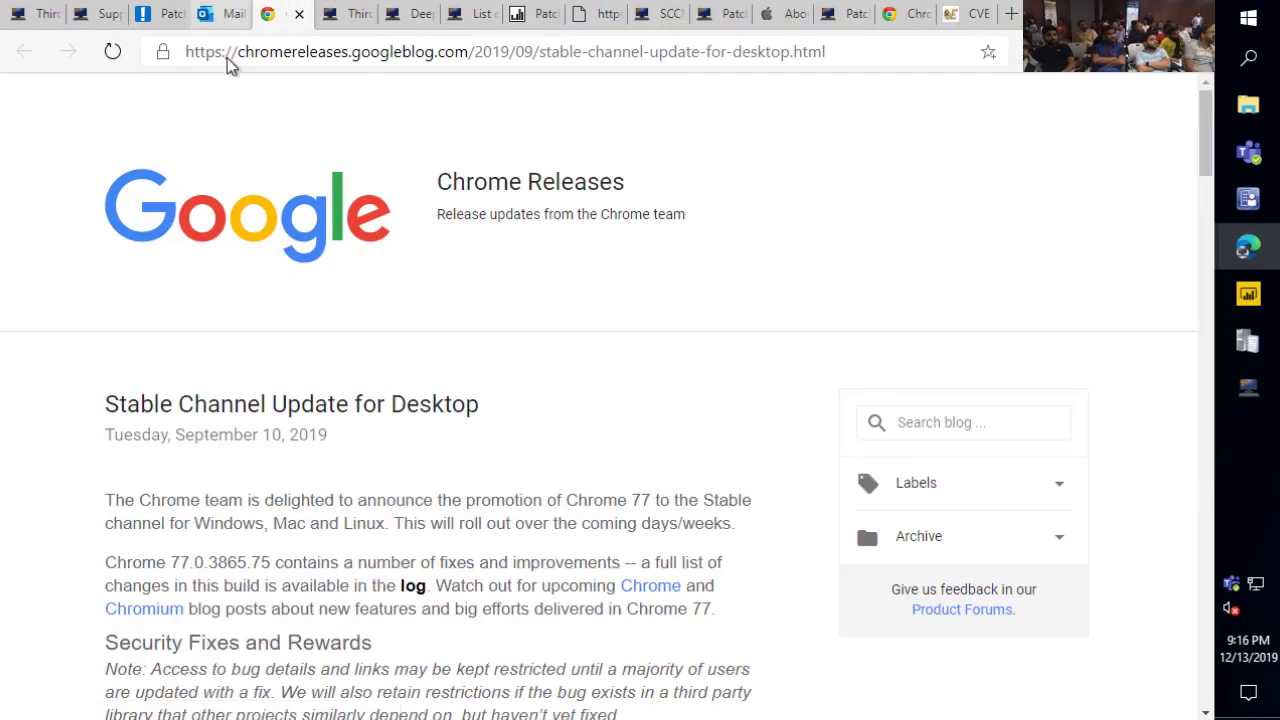
click(230, 18)
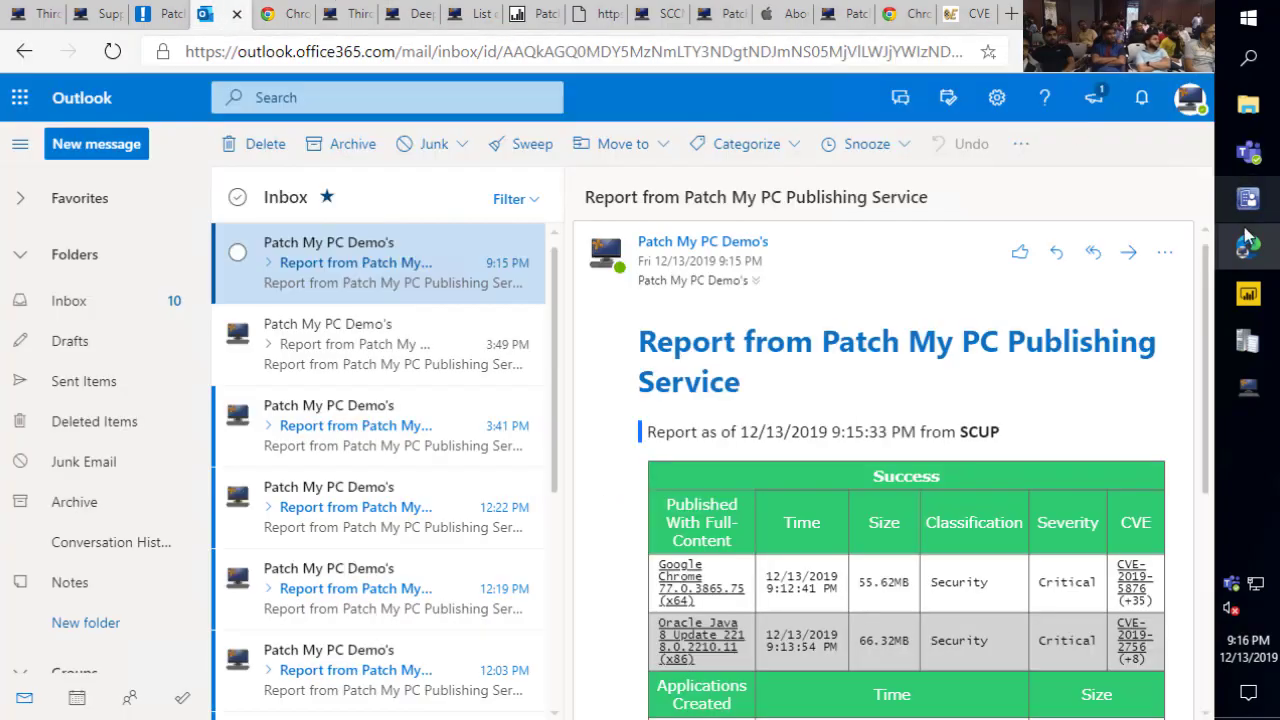
mouse_move(1242, 258)
click(1114, 194)
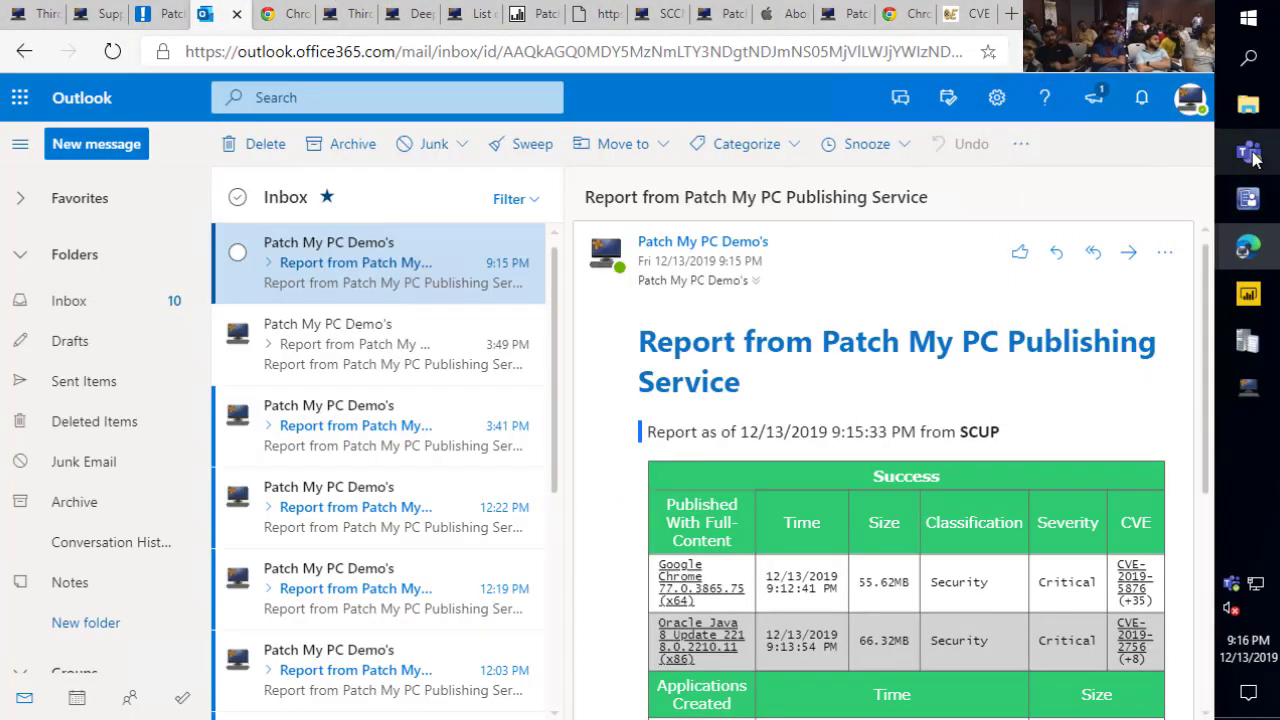
click(1186, 346)
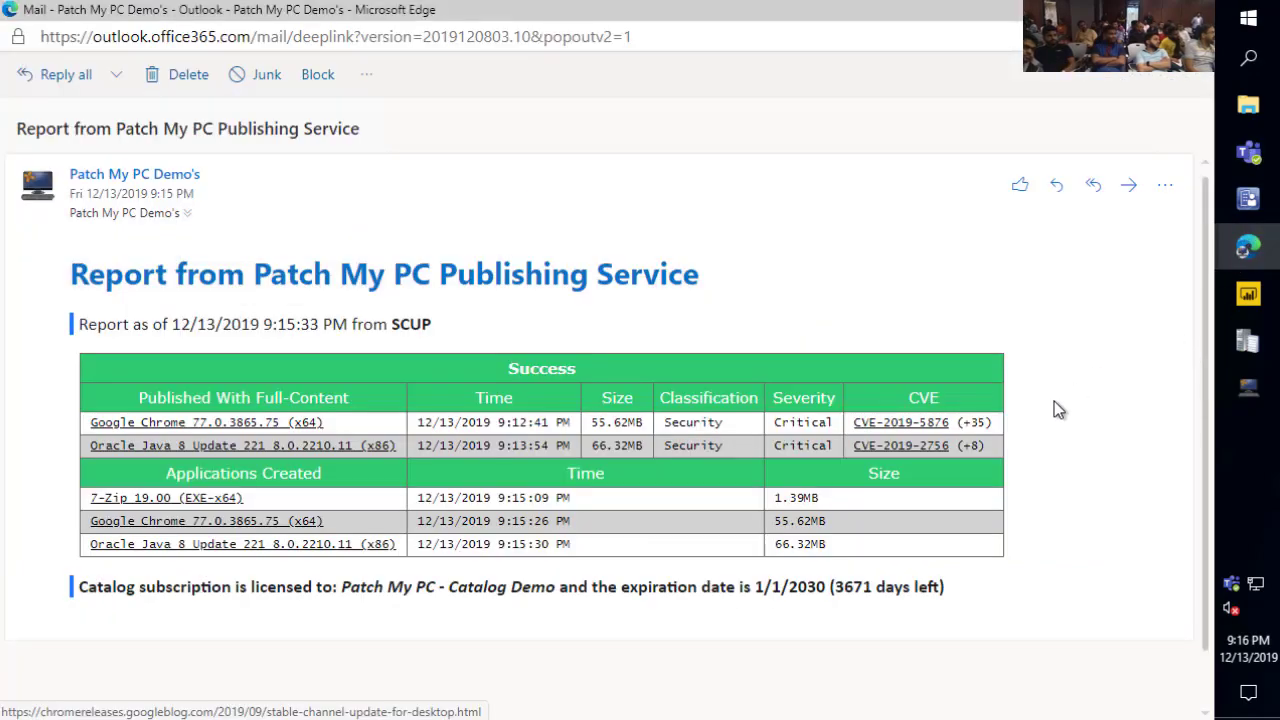
Highlight Google Chrome's severity and classification in the report, view its CVE-2019-5876 entry, and return to the alert settings
double_click(798, 423)
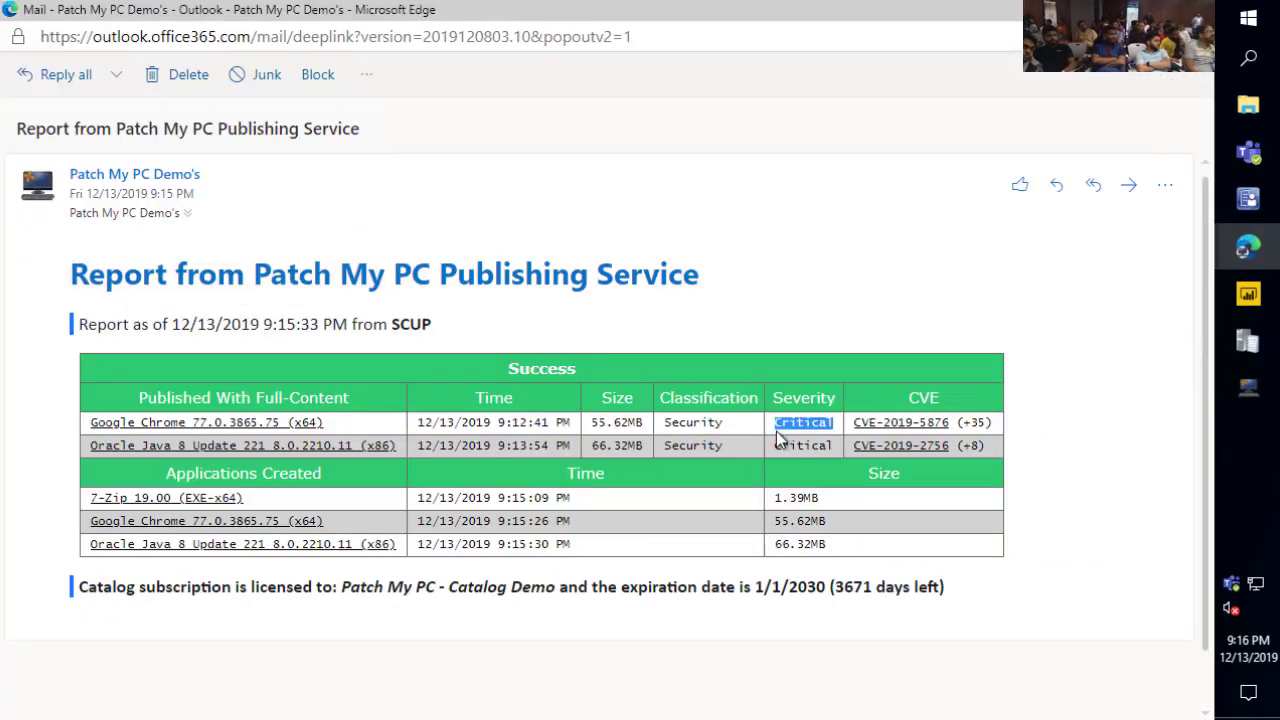
double_click(688, 423)
click(897, 422)
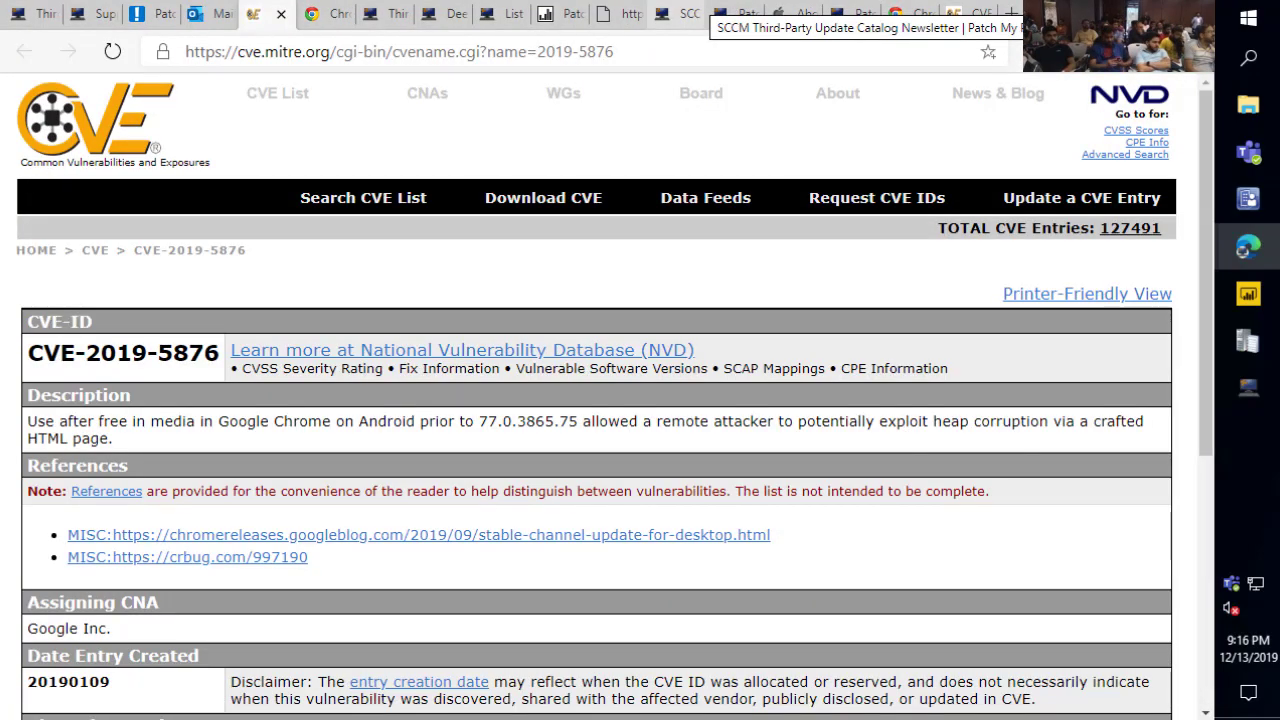
click(1100, 14)
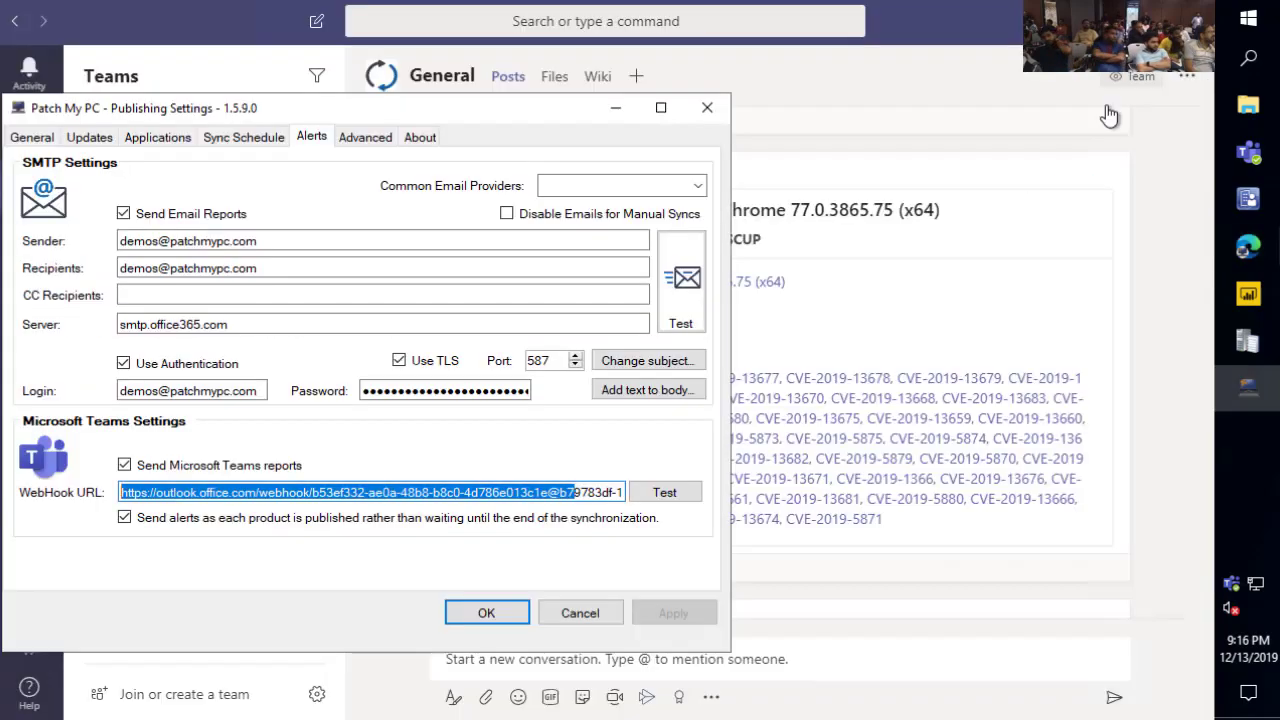
Review the sync schedule in the Publishing Service settings, and accept the settings to close the dialog
click(1100, 14)
drag(530, 116, 733, 113)
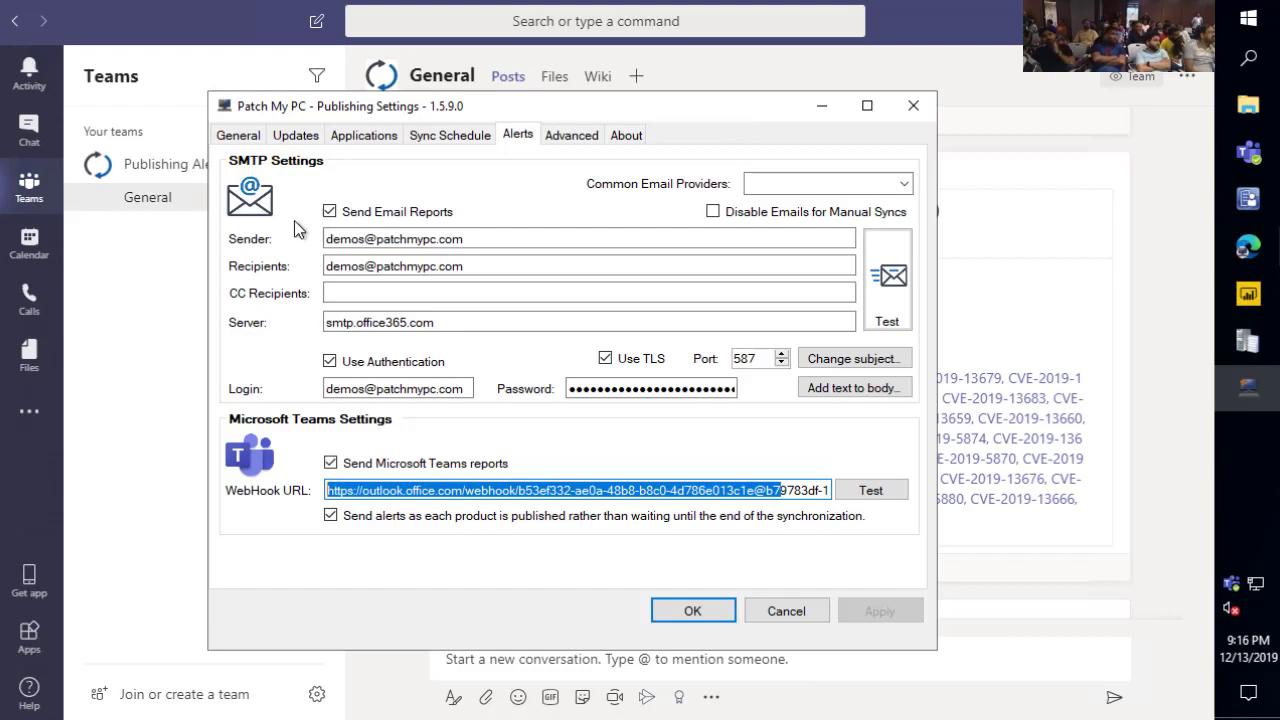
click(362, 136)
click(443, 140)
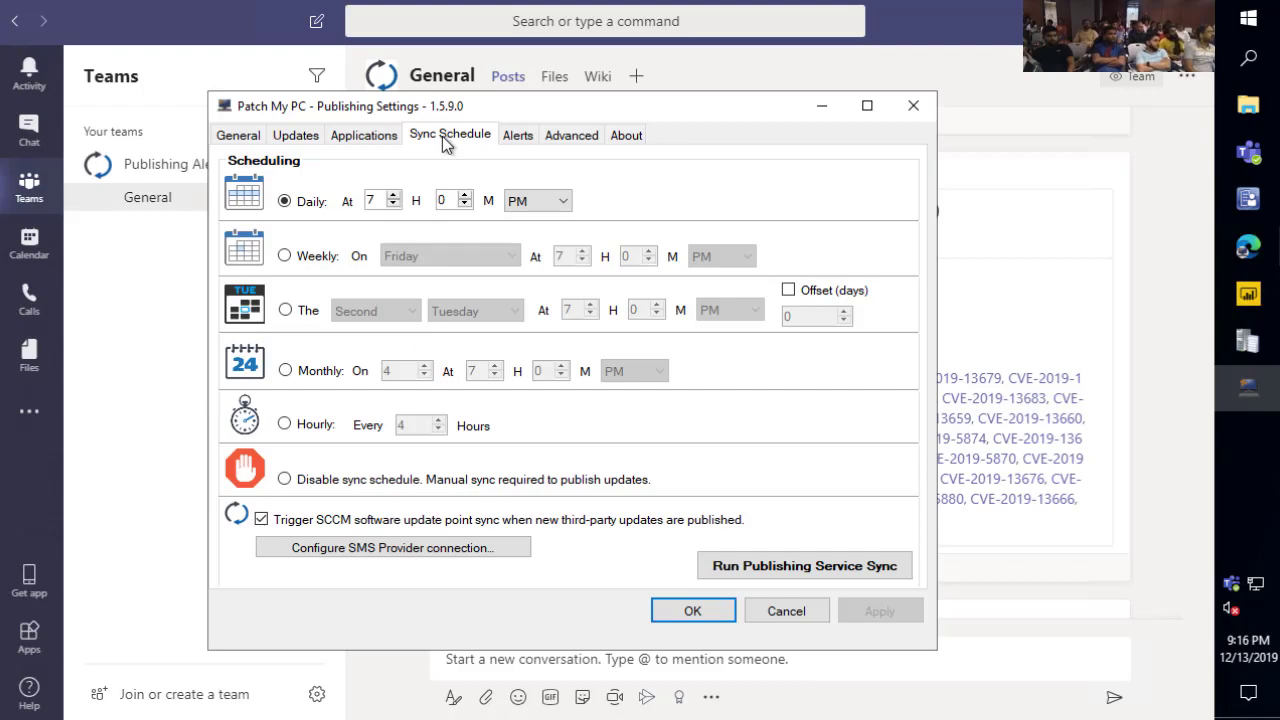
click(692, 614)
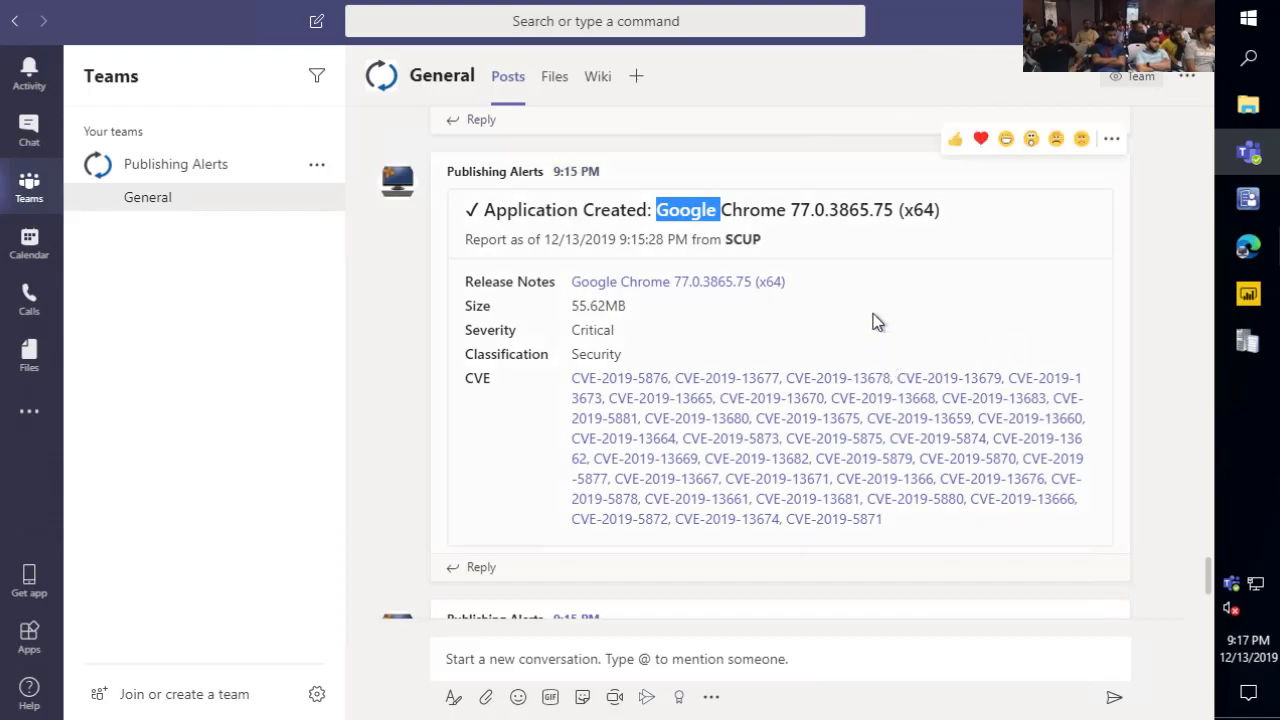
View the Oracle Java 8 Update 221 alert in the Teams channel and switch to the Configuration Manager console
scroll(855, 345, down, 3)
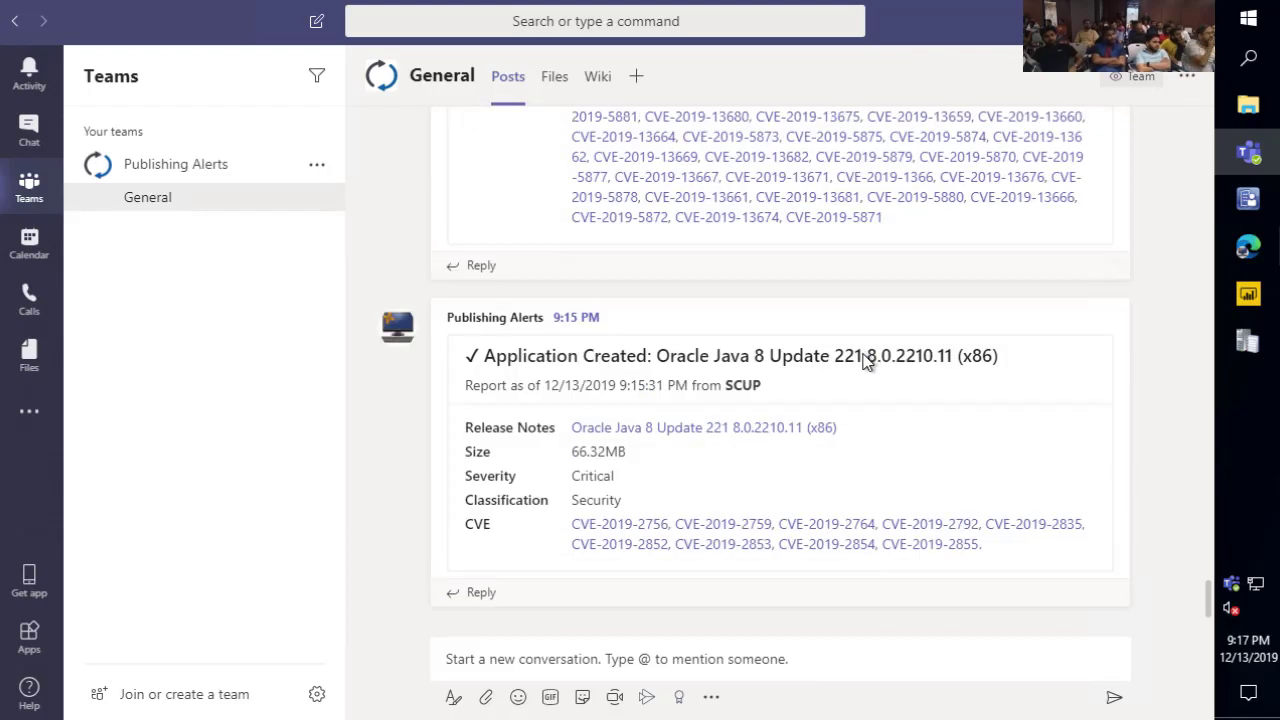
mouse_move(866, 360)
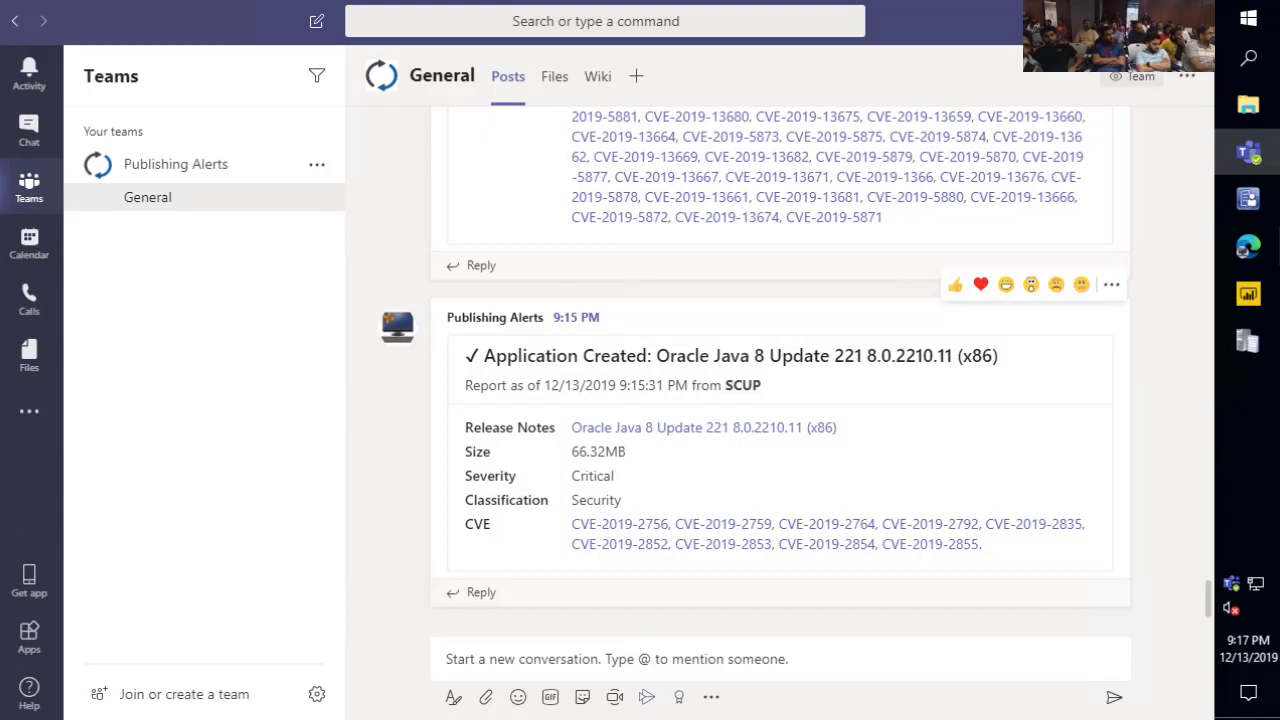
key(alt+Tab)
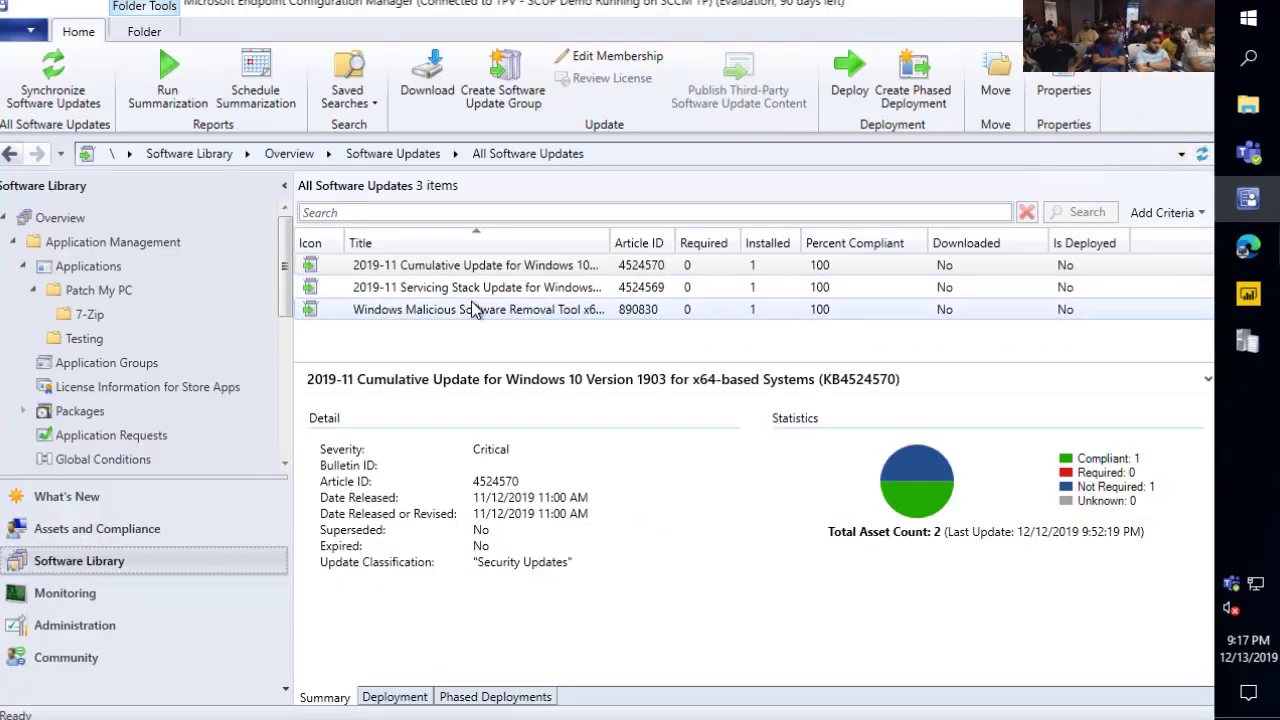
Widen the Title column of the All Software Updates list and refresh the list
click(394, 309)
drag(610, 240, 673, 240)
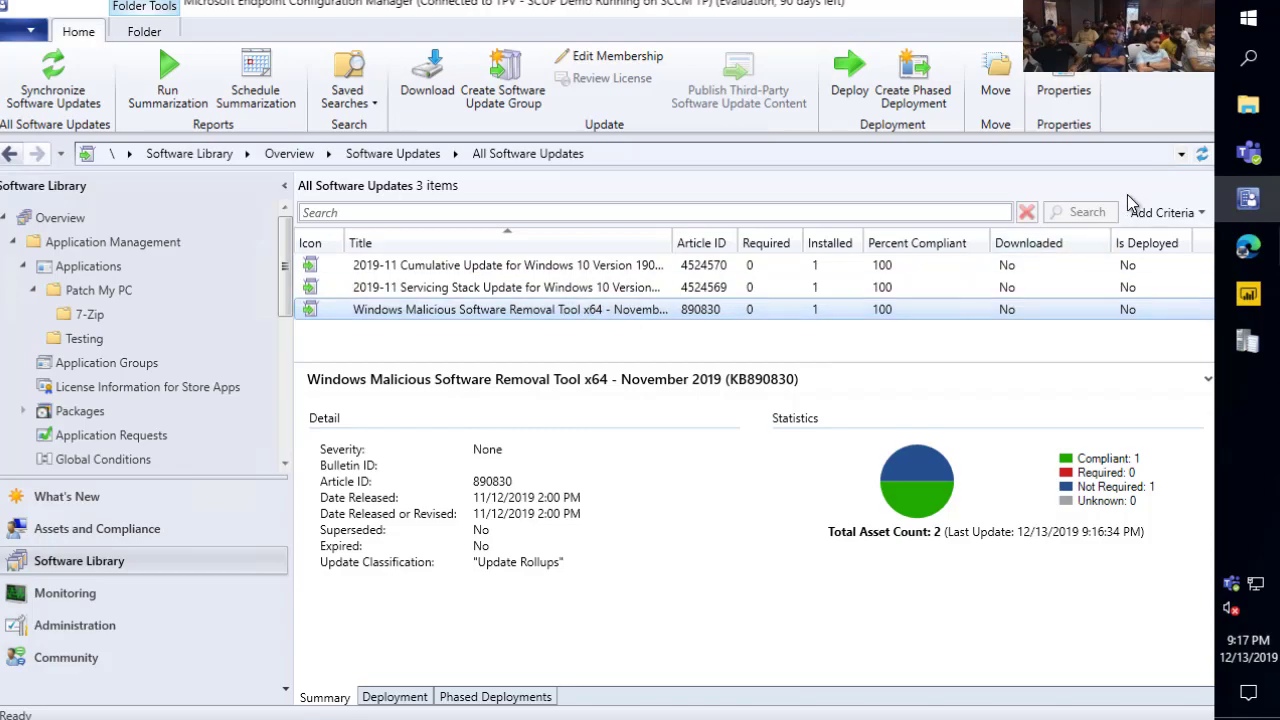
click(1202, 155)
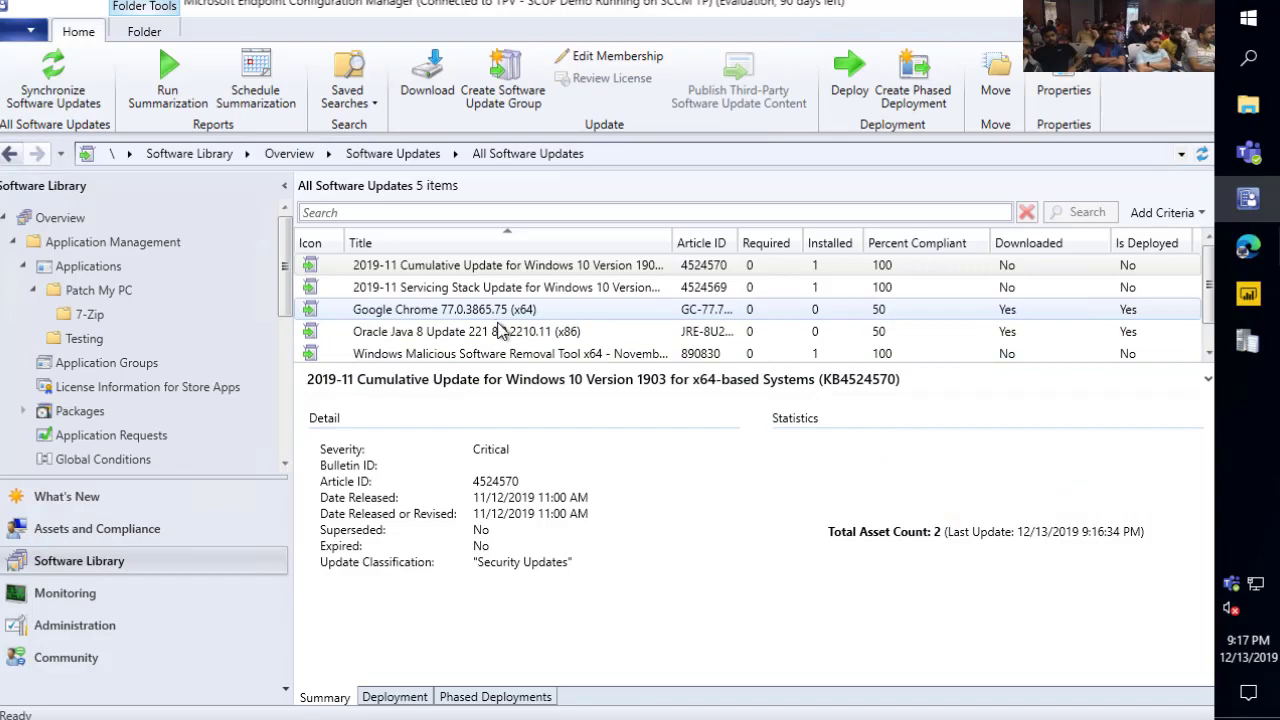
View the details of the Oracle Java 8 Update 221 and Google Chrome 77.0.3865.75 updates, and enlarge the update list area
click(500, 310)
shift+click(500, 331)
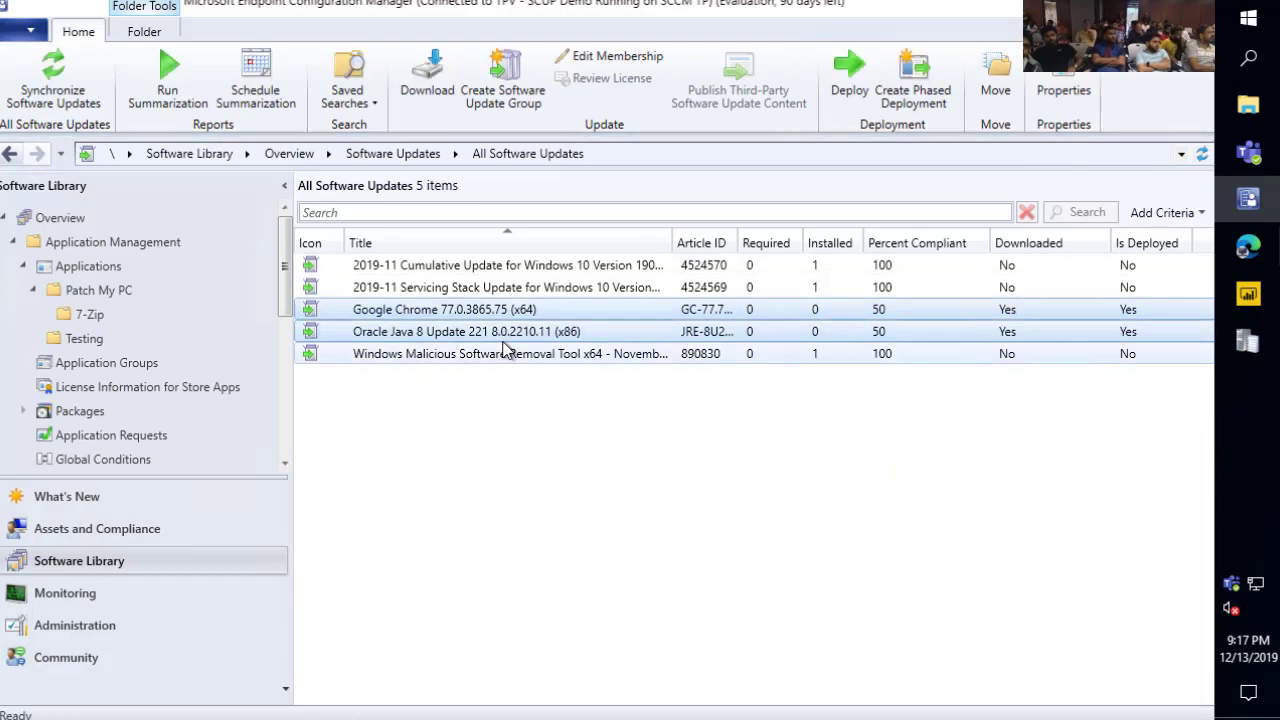
click(505, 348)
click(500, 324)
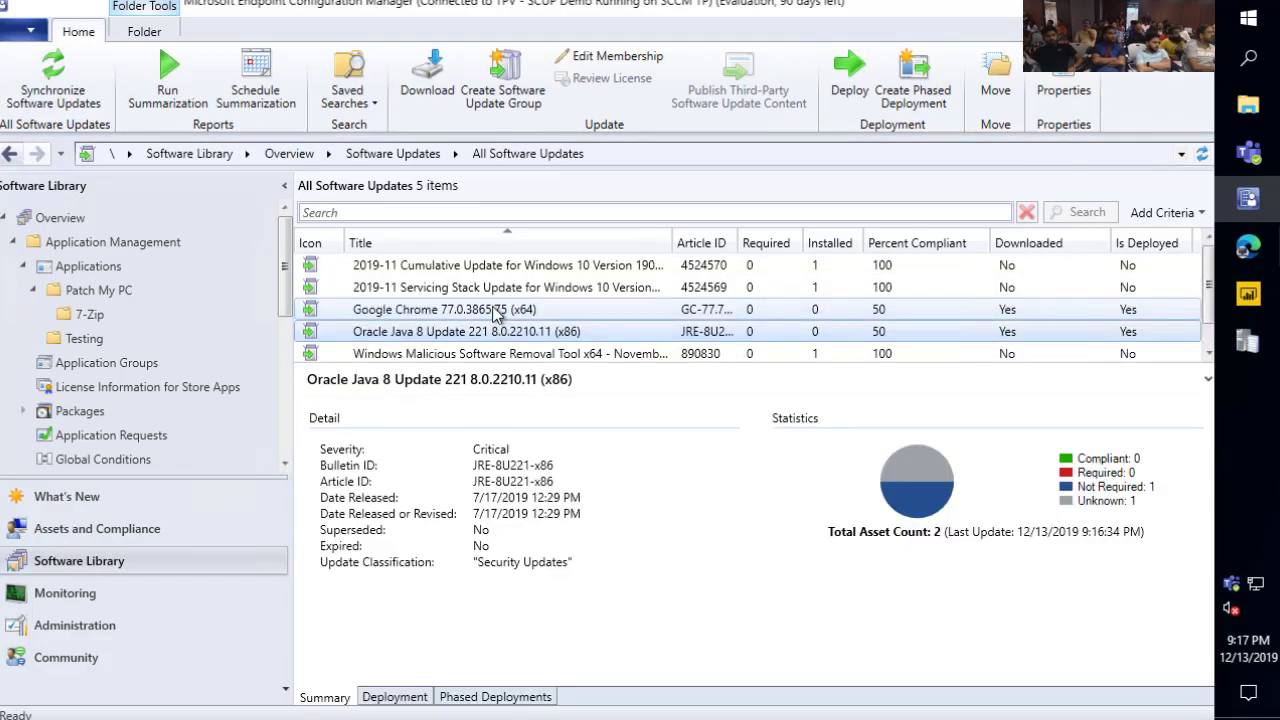
click(490, 312)
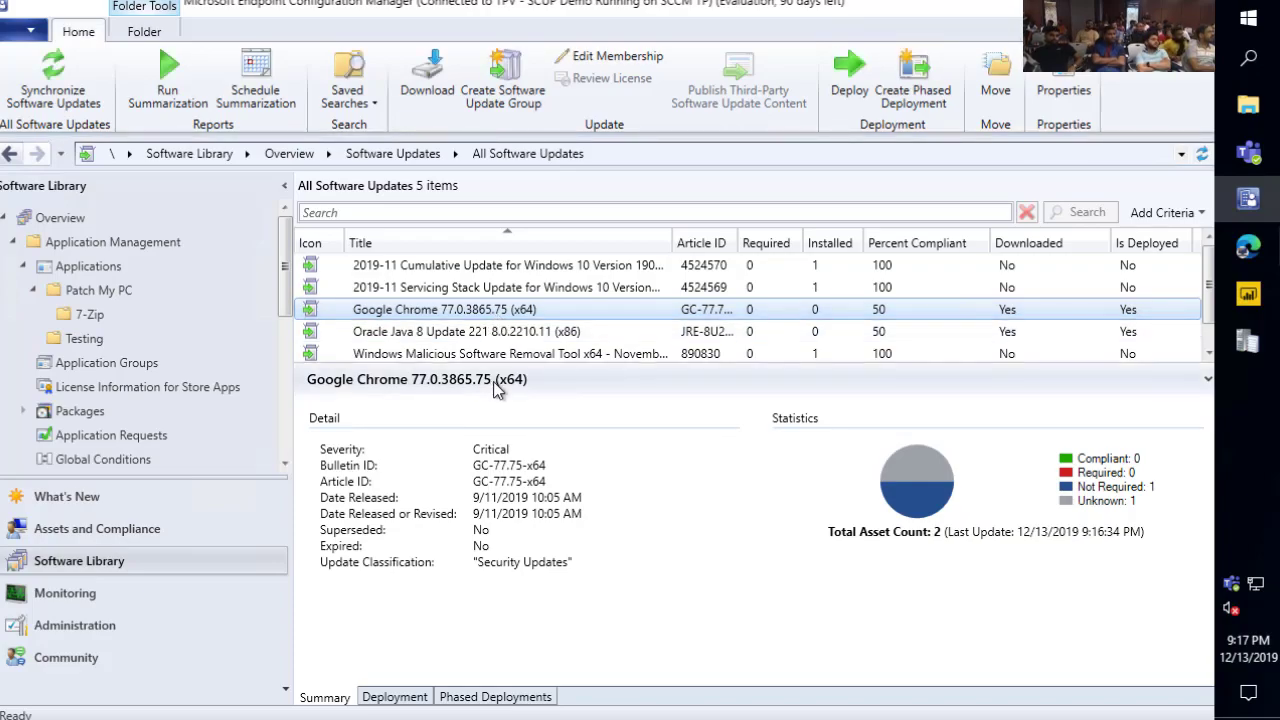
drag(497, 365, 512, 421)
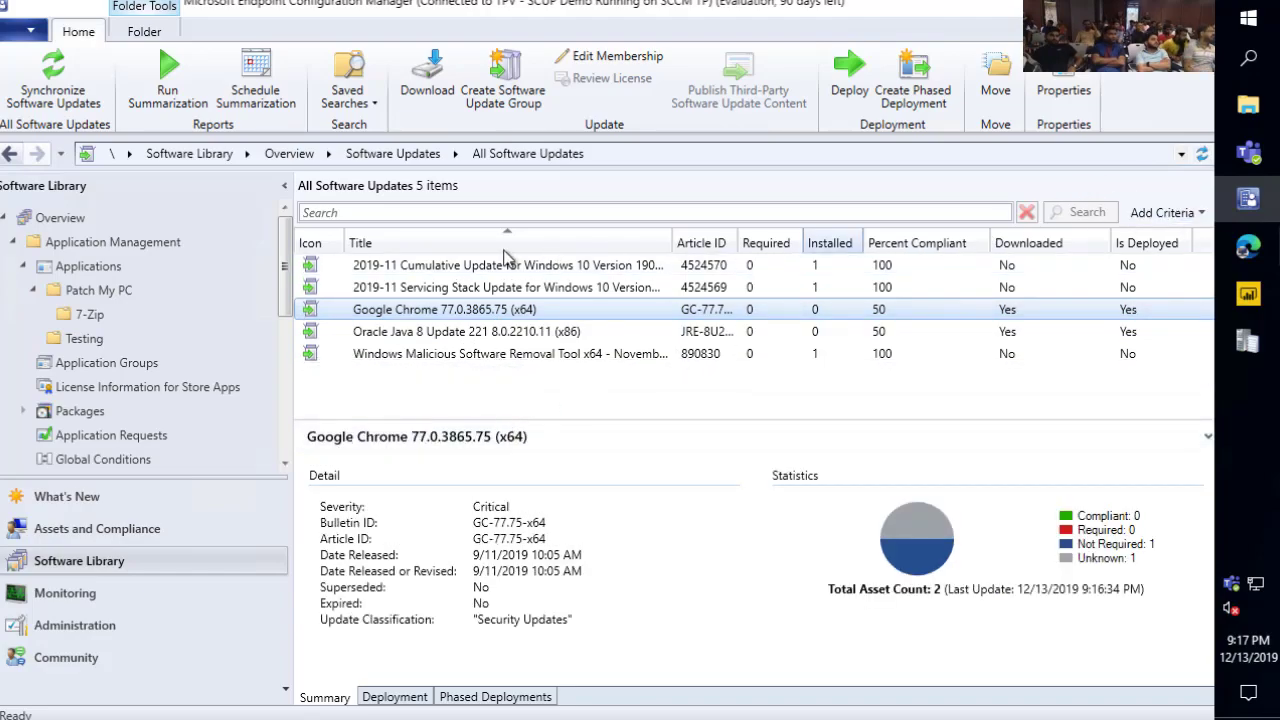
Open the choice of search criteria for the All Software Updates list
scroll(128, 413, down, 3)
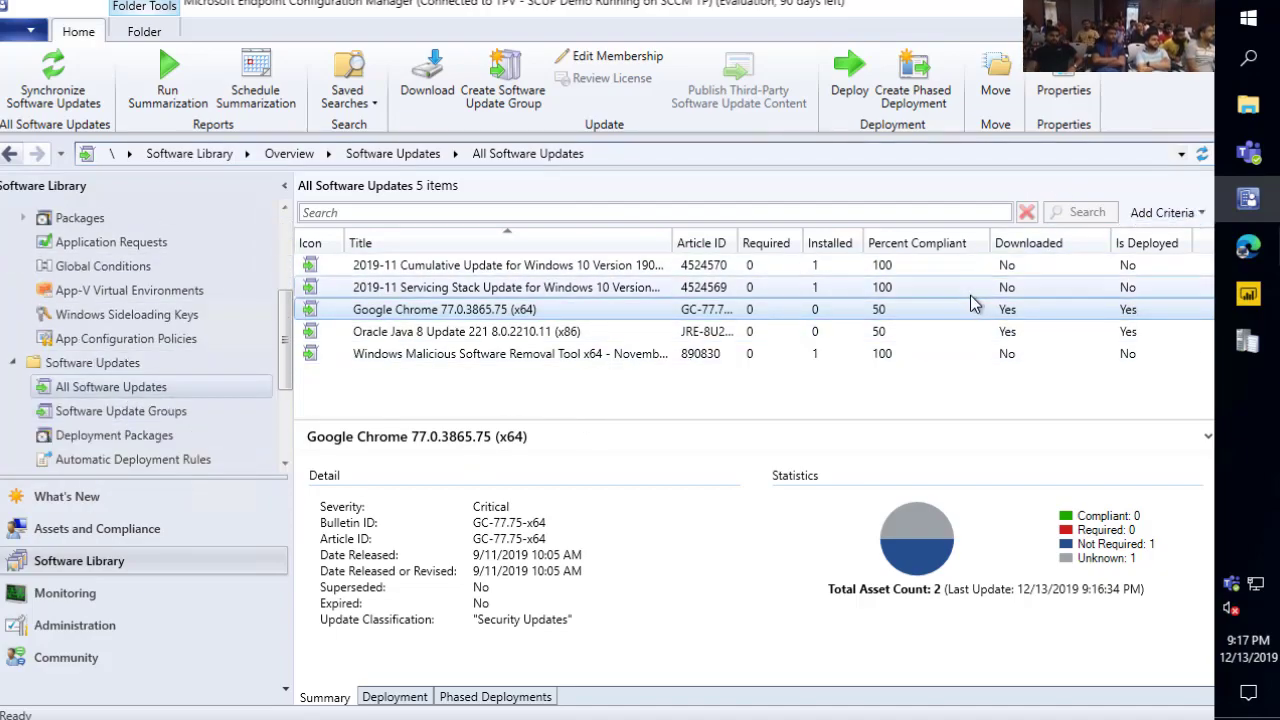
click(1168, 218)
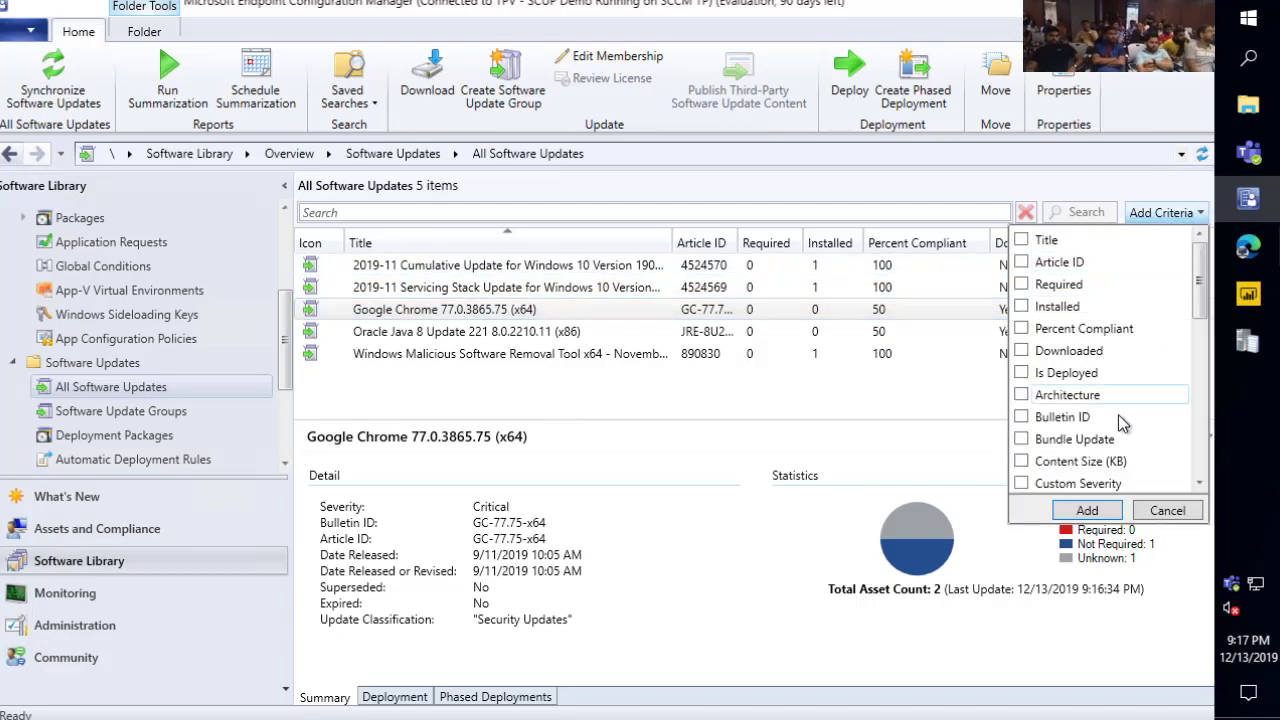
Search All Software Updates with a Vendor criterion set to Patch My PC
scroll(1100, 410, down, 8)
click(1058, 480)
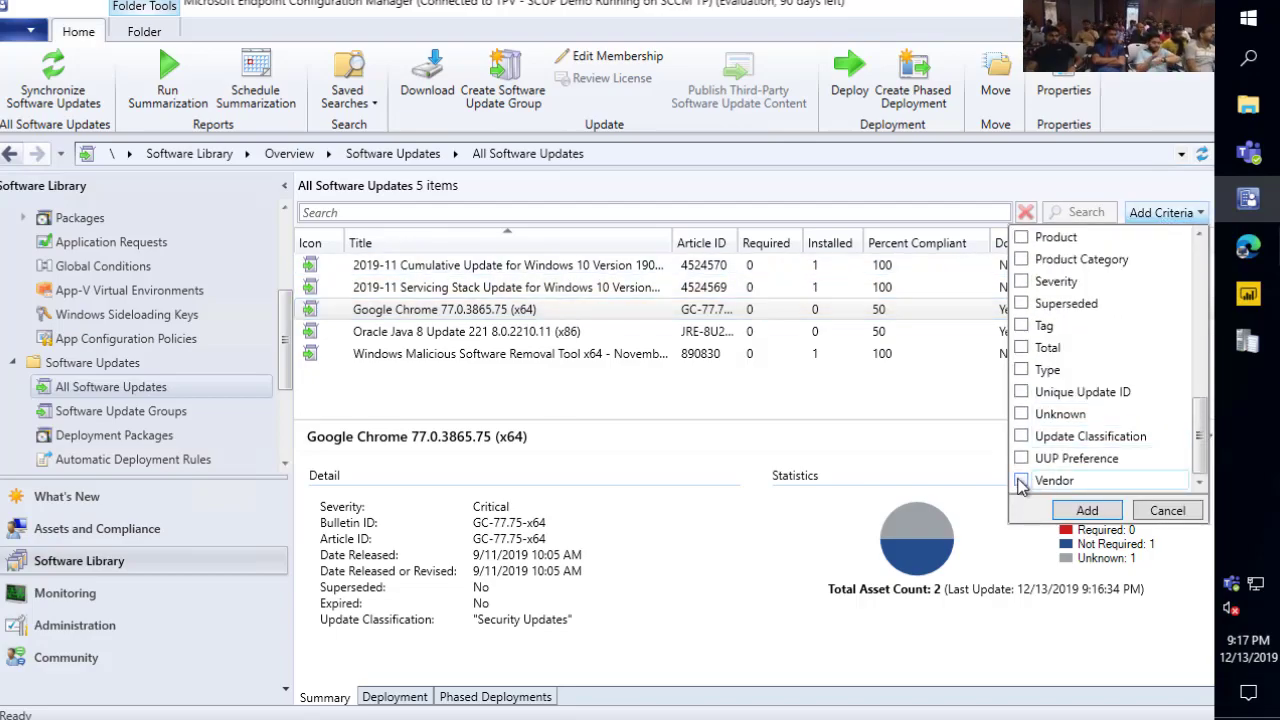
click(1087, 511)
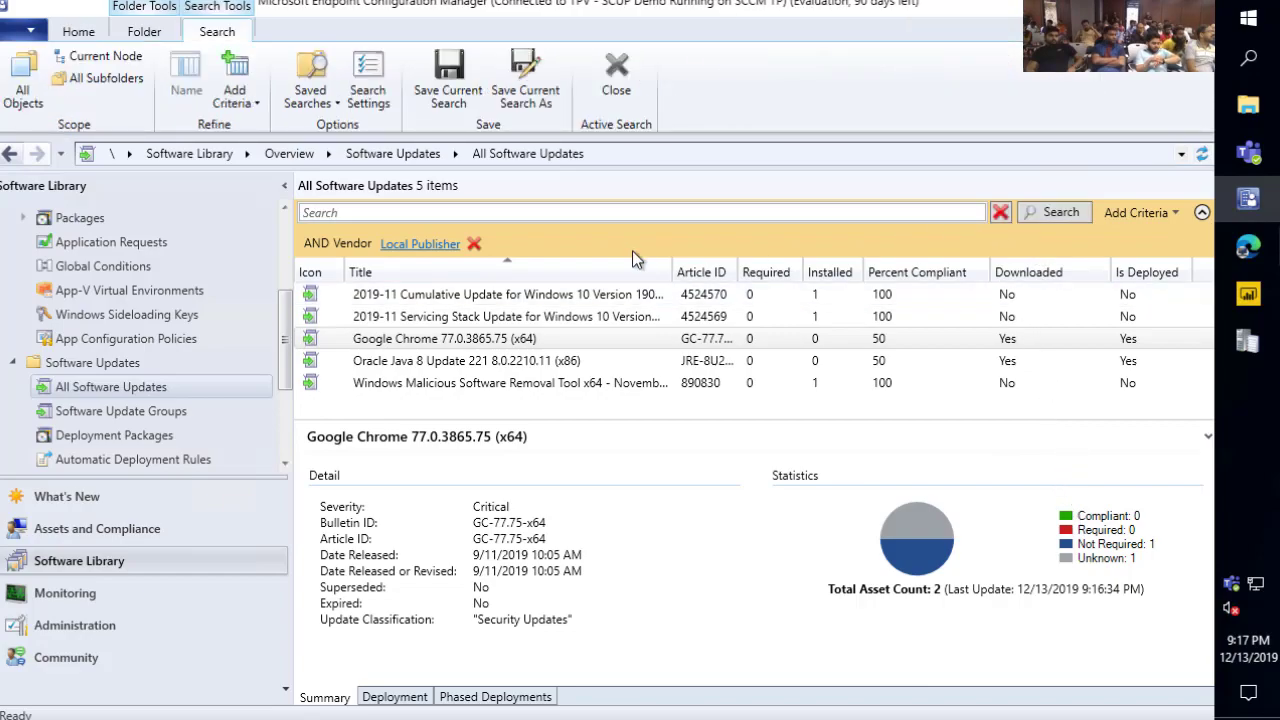
click(437, 247)
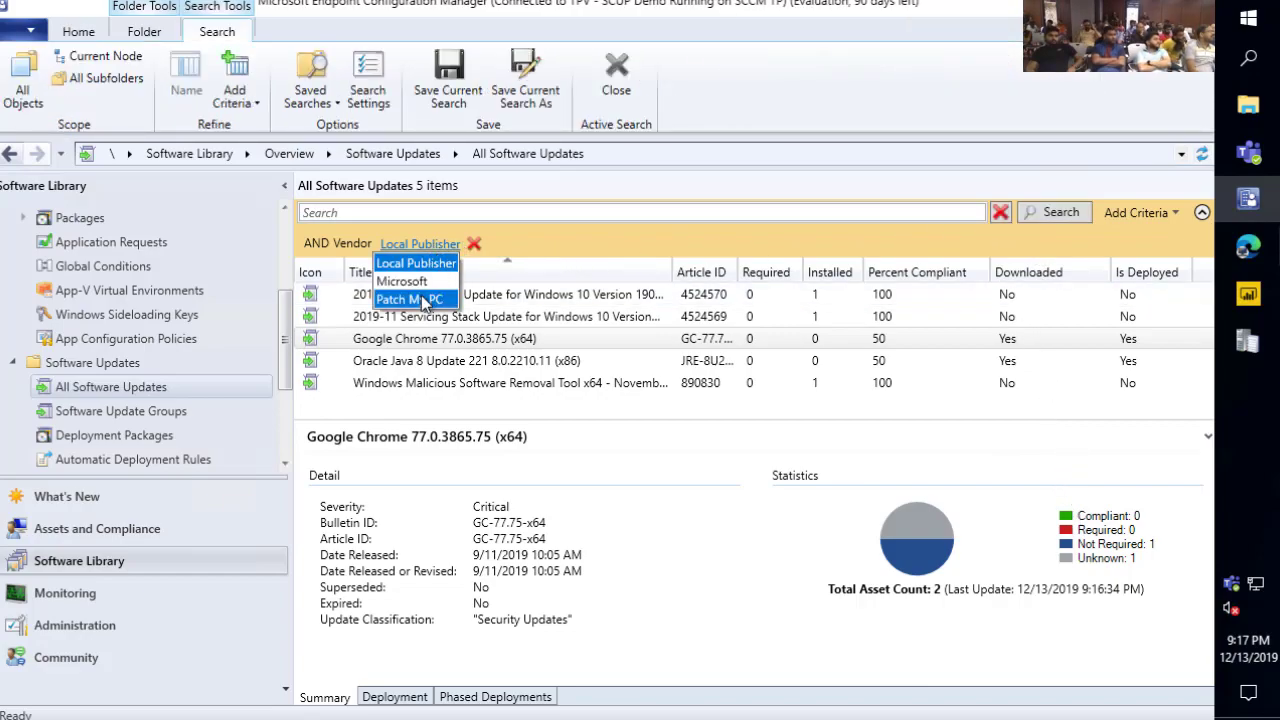
click(418, 300)
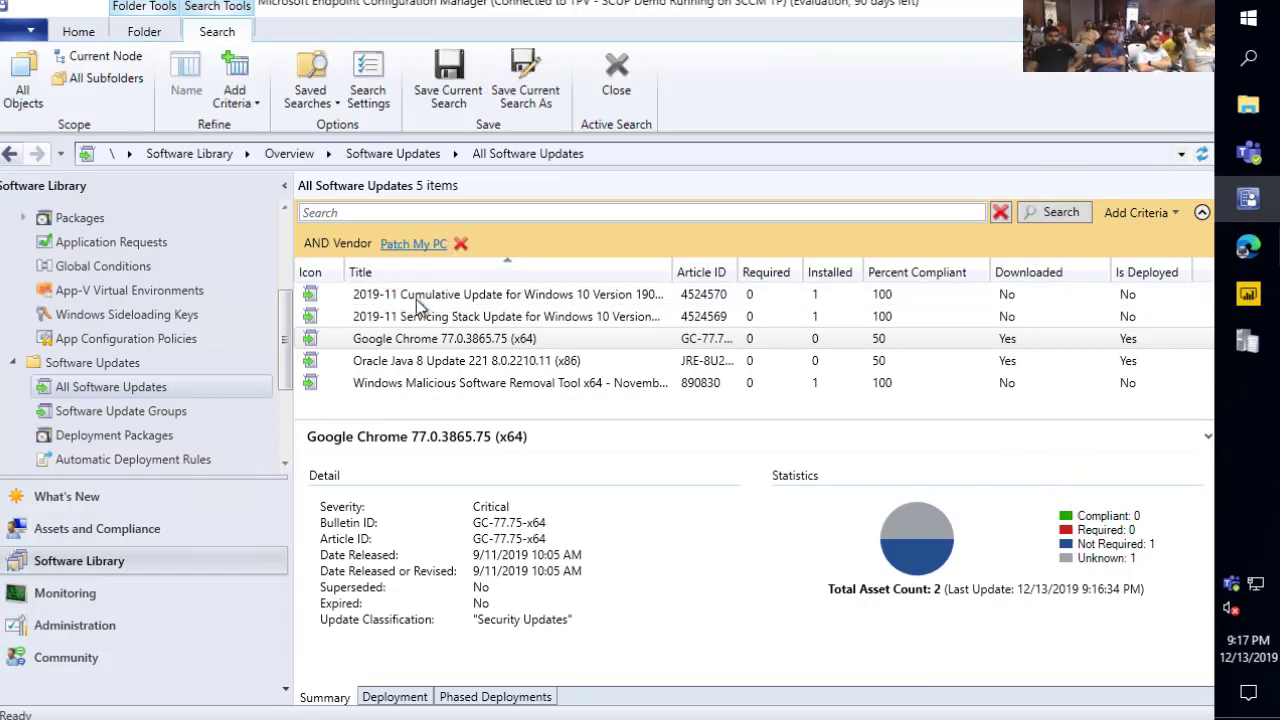
click(1036, 215)
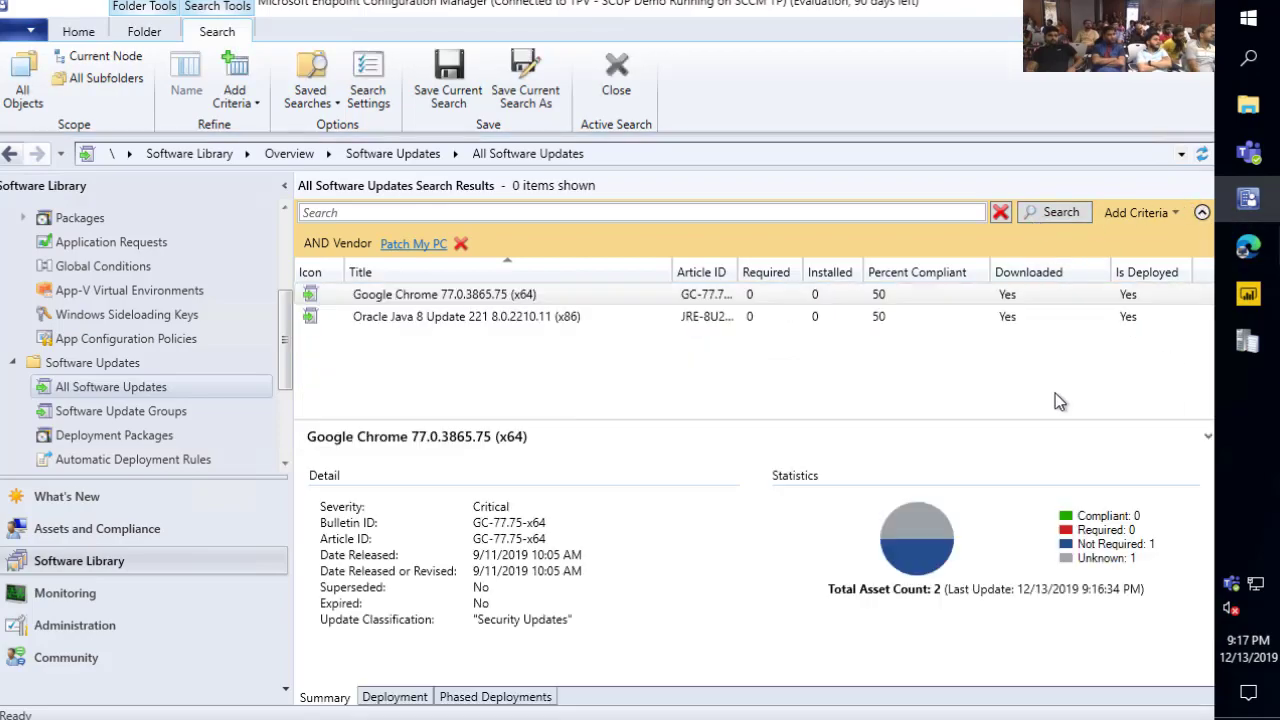
View the actions available for the Google Chrome and Oracle Java updates together, and remove the Vendor criterion
shift+click(447, 322)
right_click(445, 321)
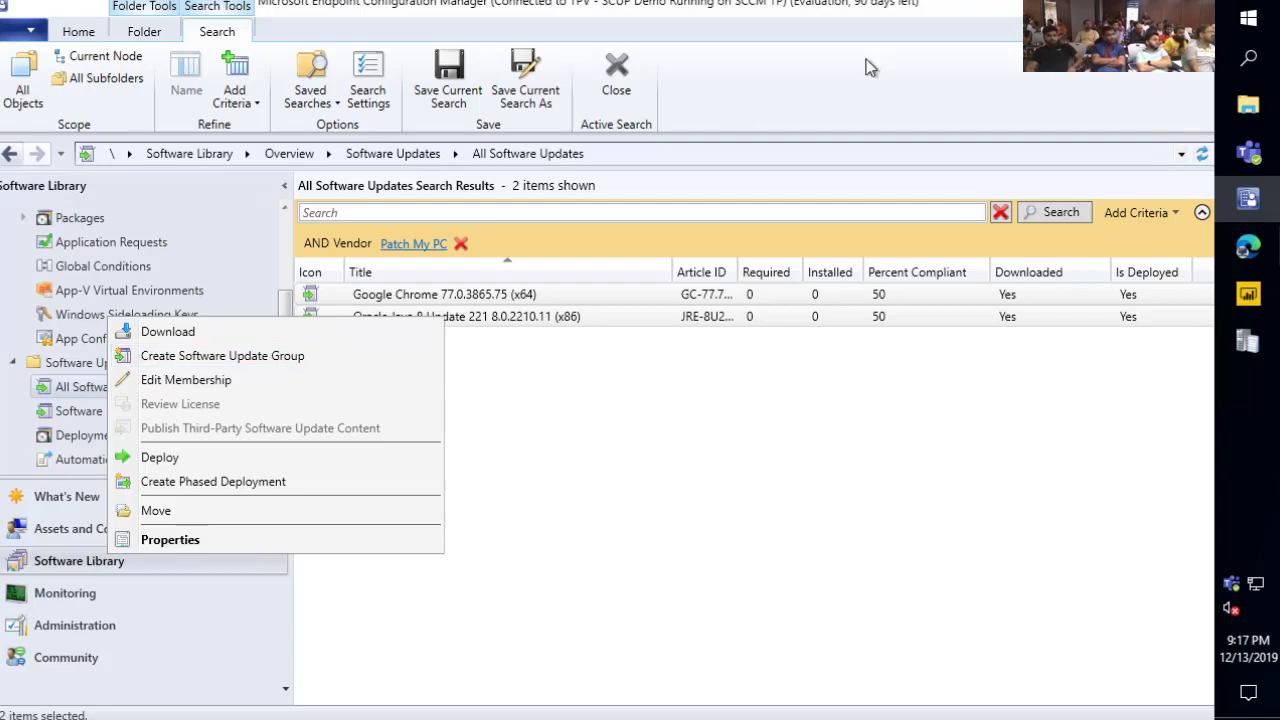
click(643, 316)
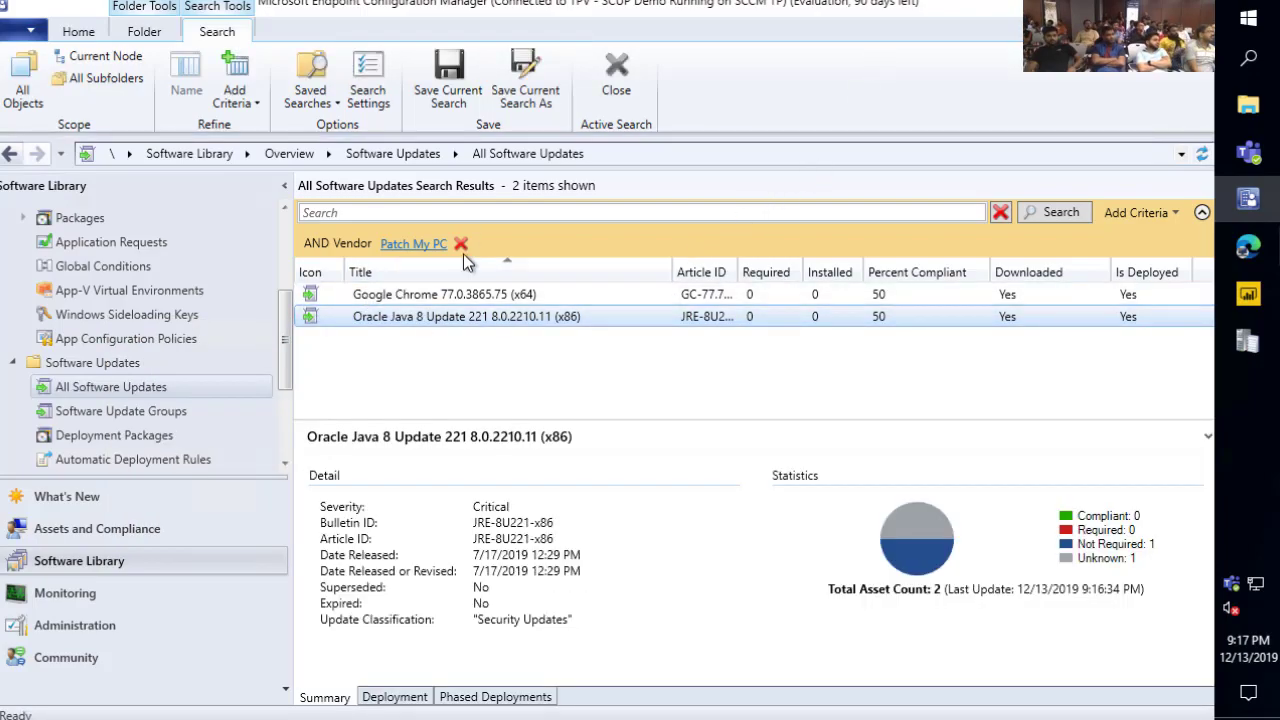
click(460, 244)
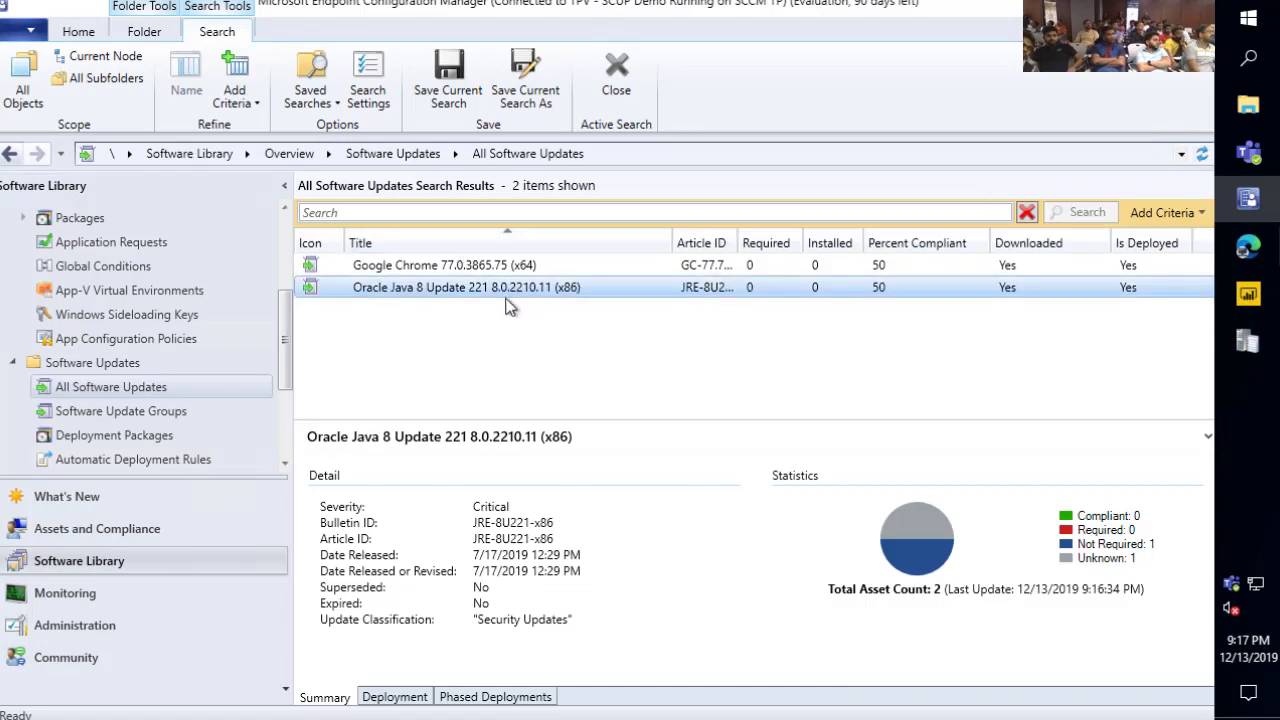
Show the Automatic Deployment Rules list and size all its columns to fit
scroll(156, 430, down, 1)
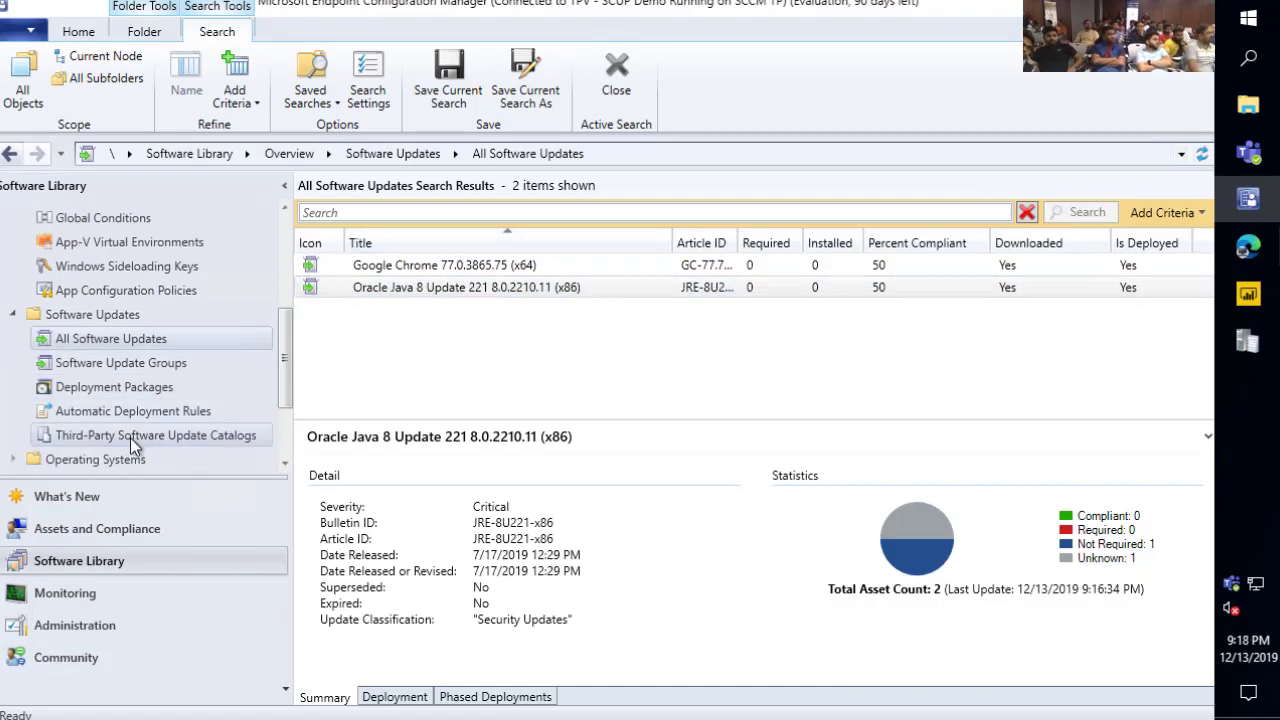
click(140, 413)
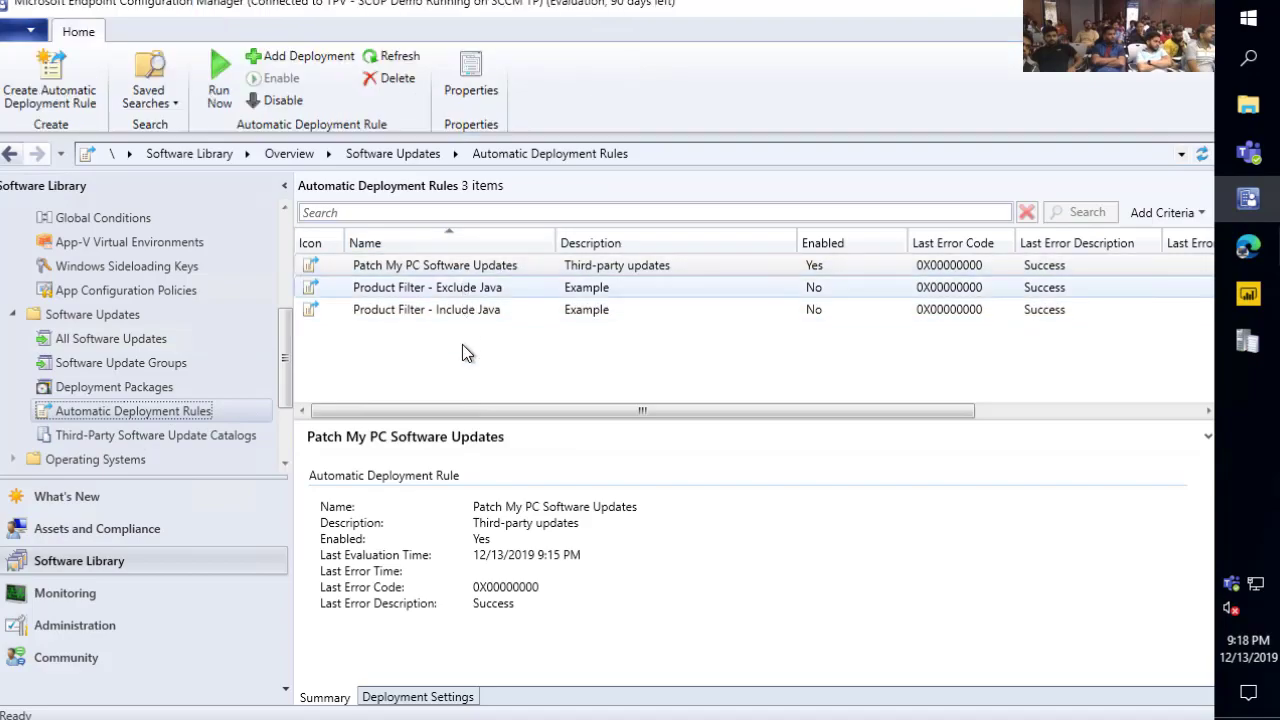
right_click(450, 238)
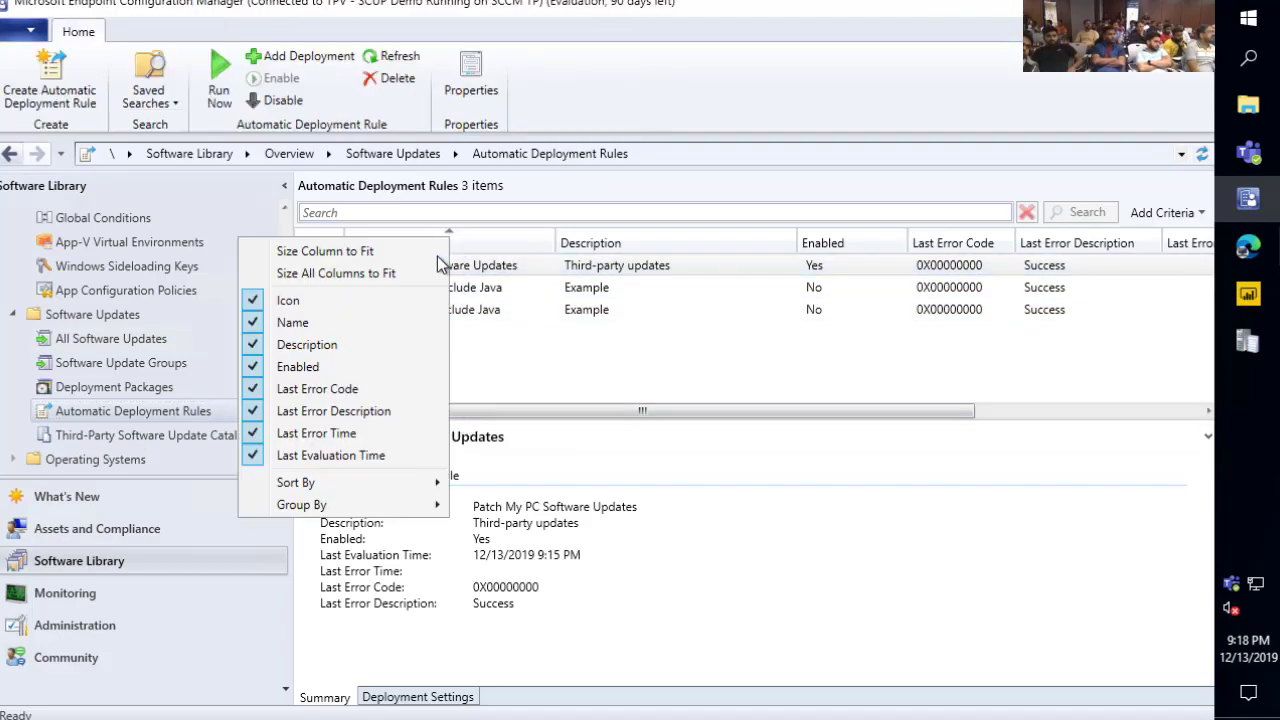
click(429, 270)
Examine the software update criteria of the Patch My PC Software Updates rule and preview the updates they match
click(418, 268)
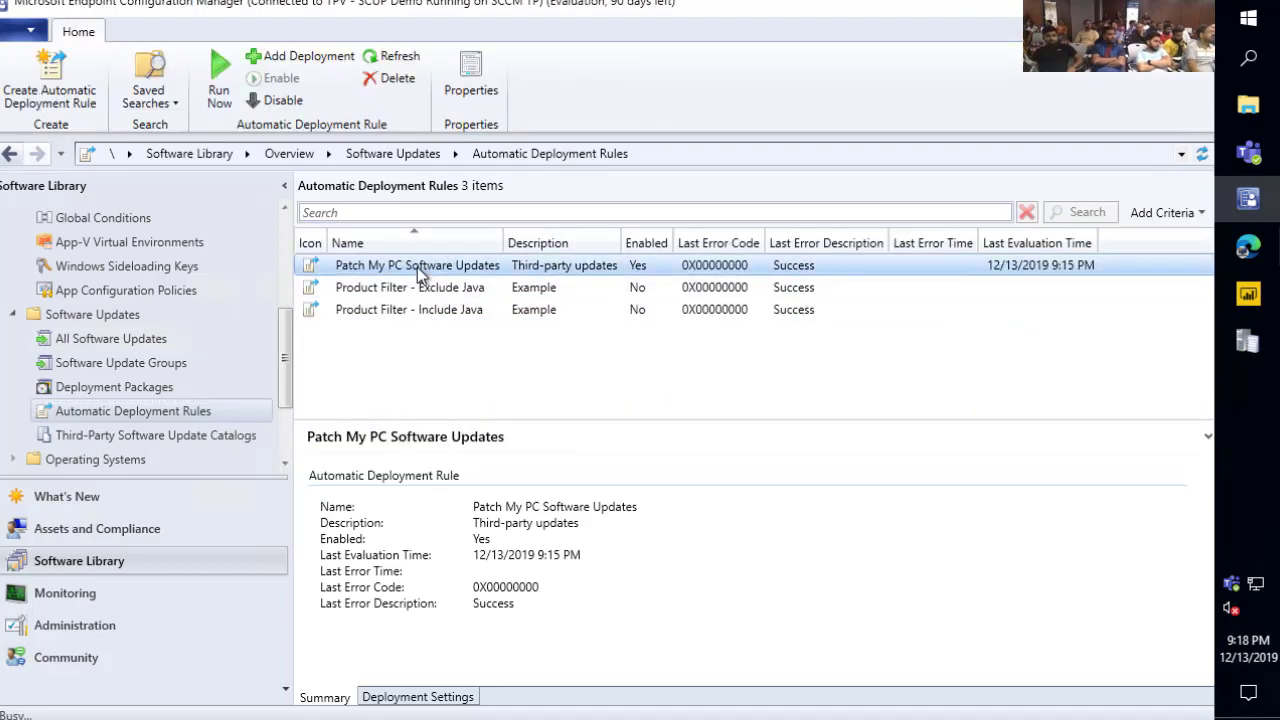
double_click(419, 268)
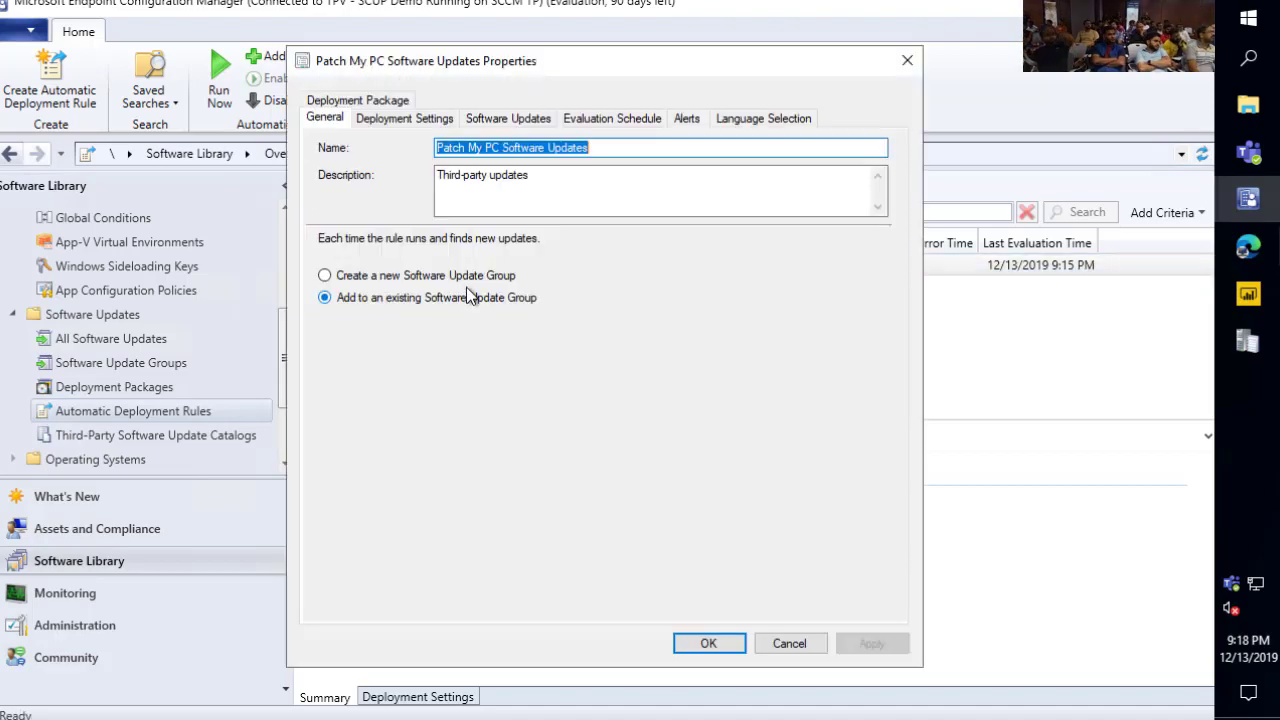
click(508, 118)
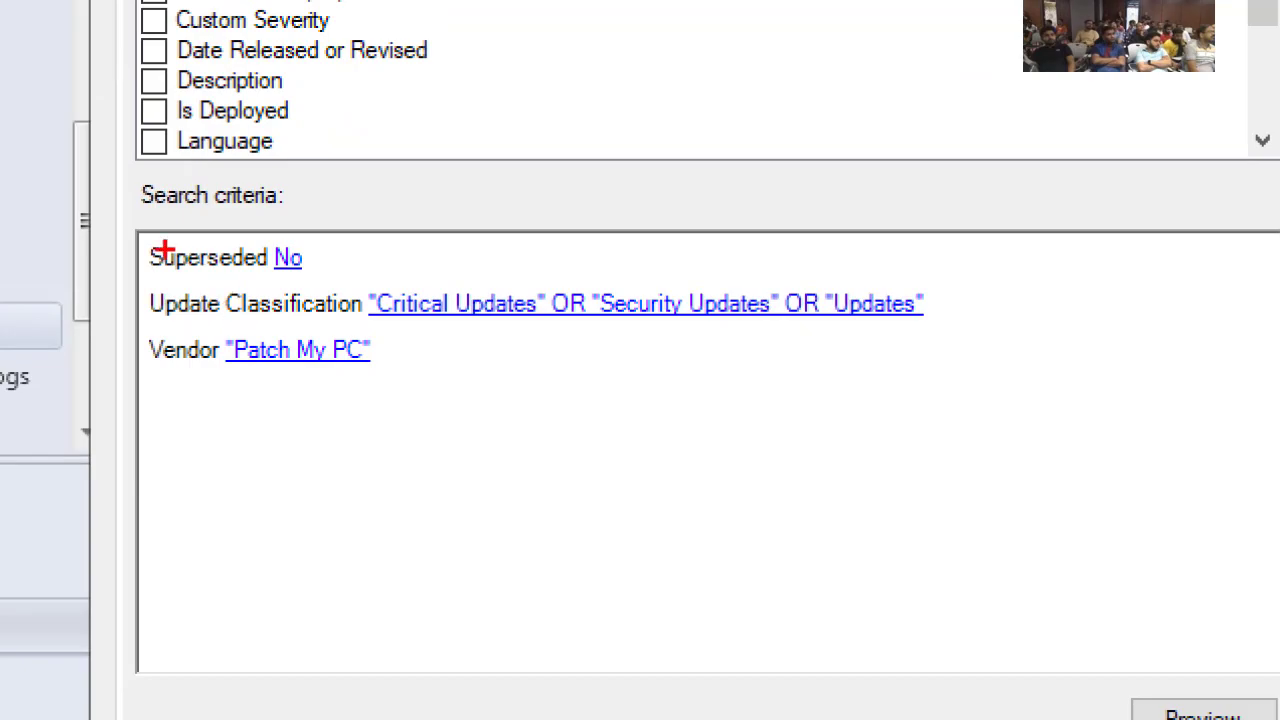
mouse_move(134, 233)
mouse_down()
mouse_move(434, 314)
mouse_move(549, 249)
mouse_move(809, 306)
mouse_move(978, 366)
mouse_move(974, 392)
mouse_up()
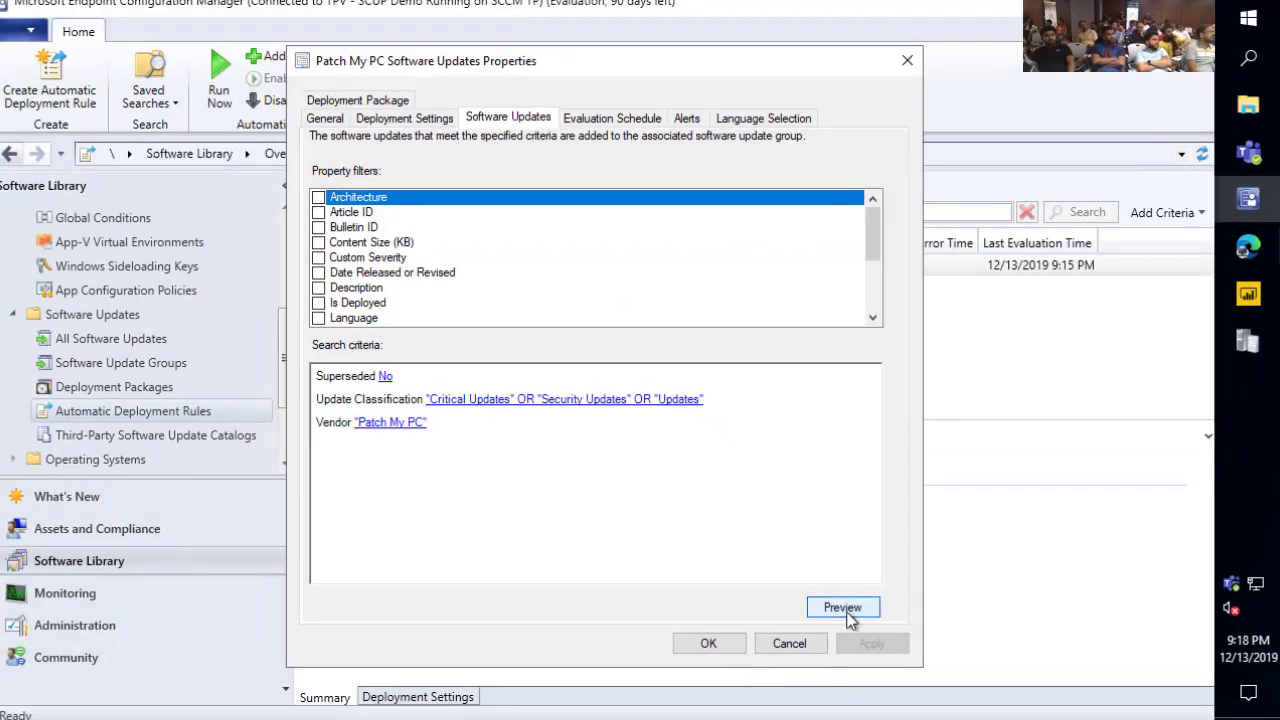
click(1150, 710)
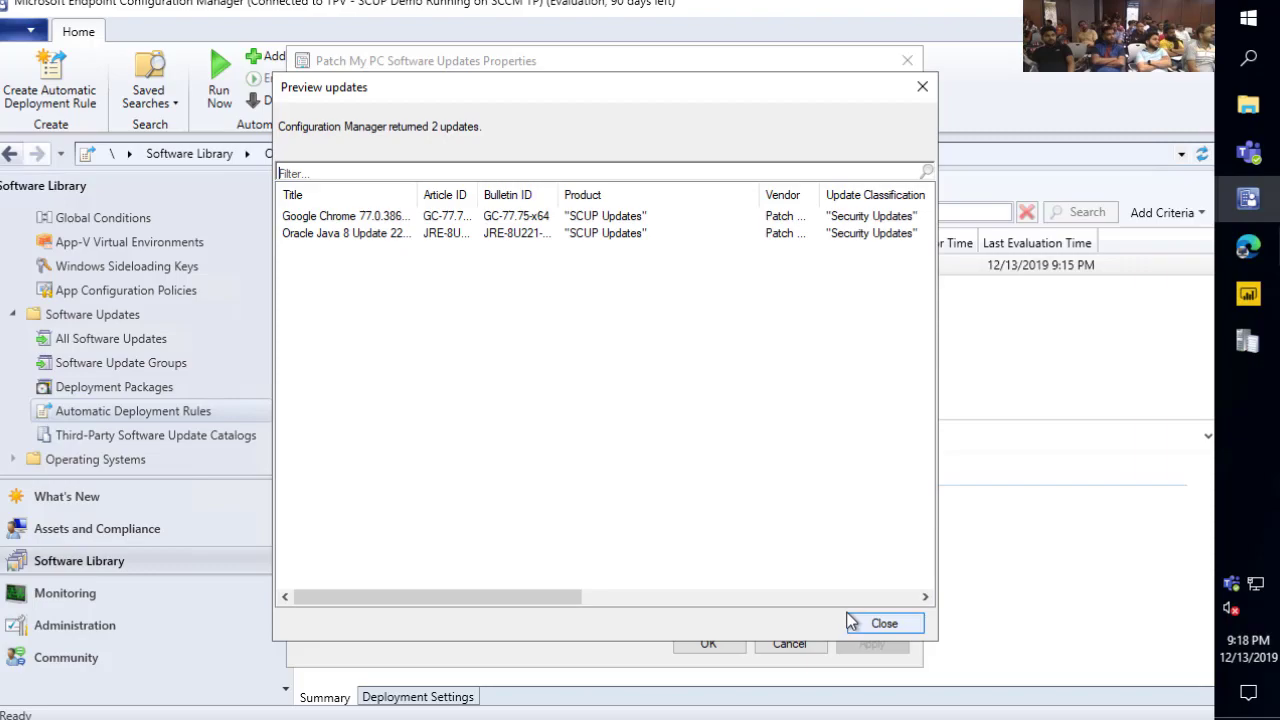
click(884, 624)
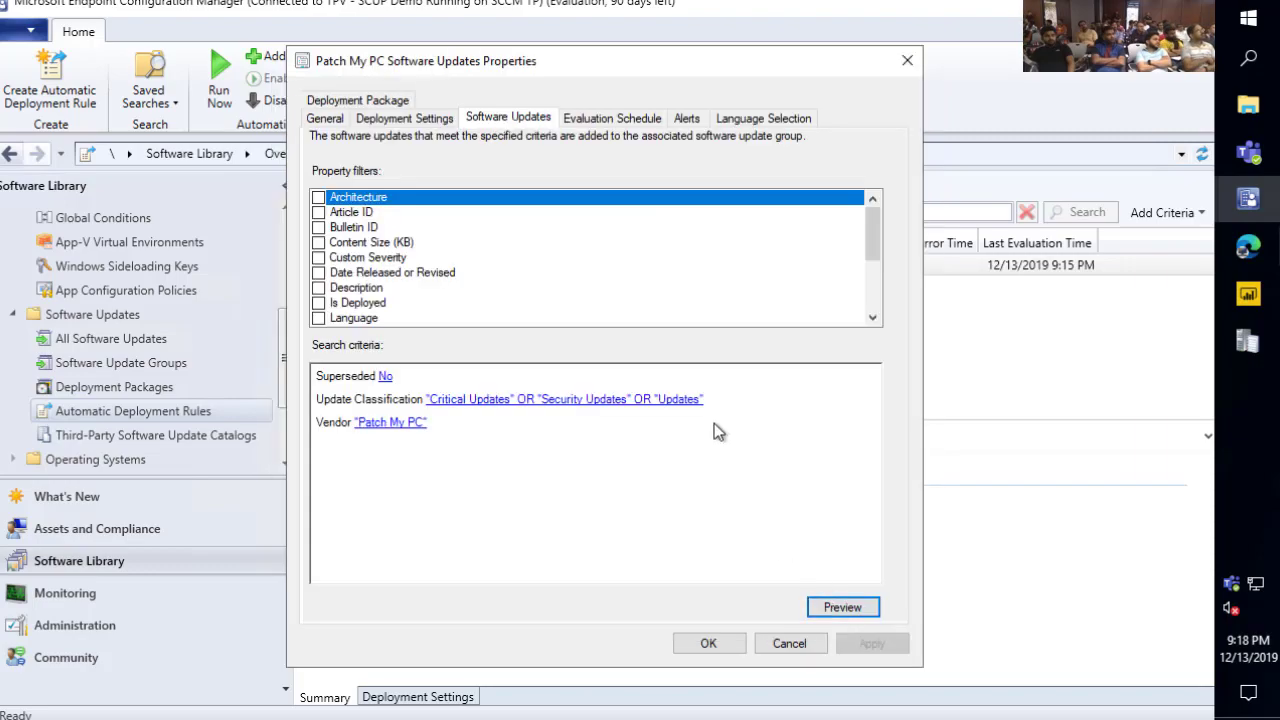
Check the rule's evaluation schedule and close its properties without saving
click(607, 111)
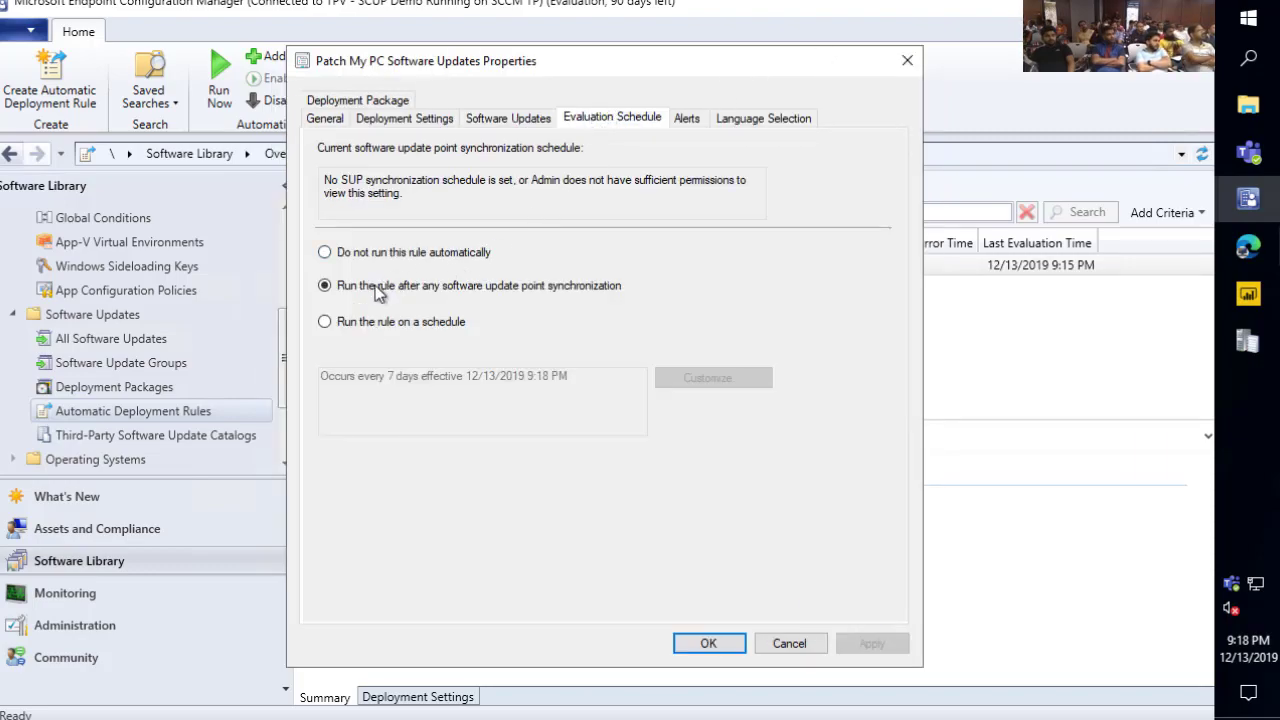
drag(305, 263, 652, 302)
key(Escape)
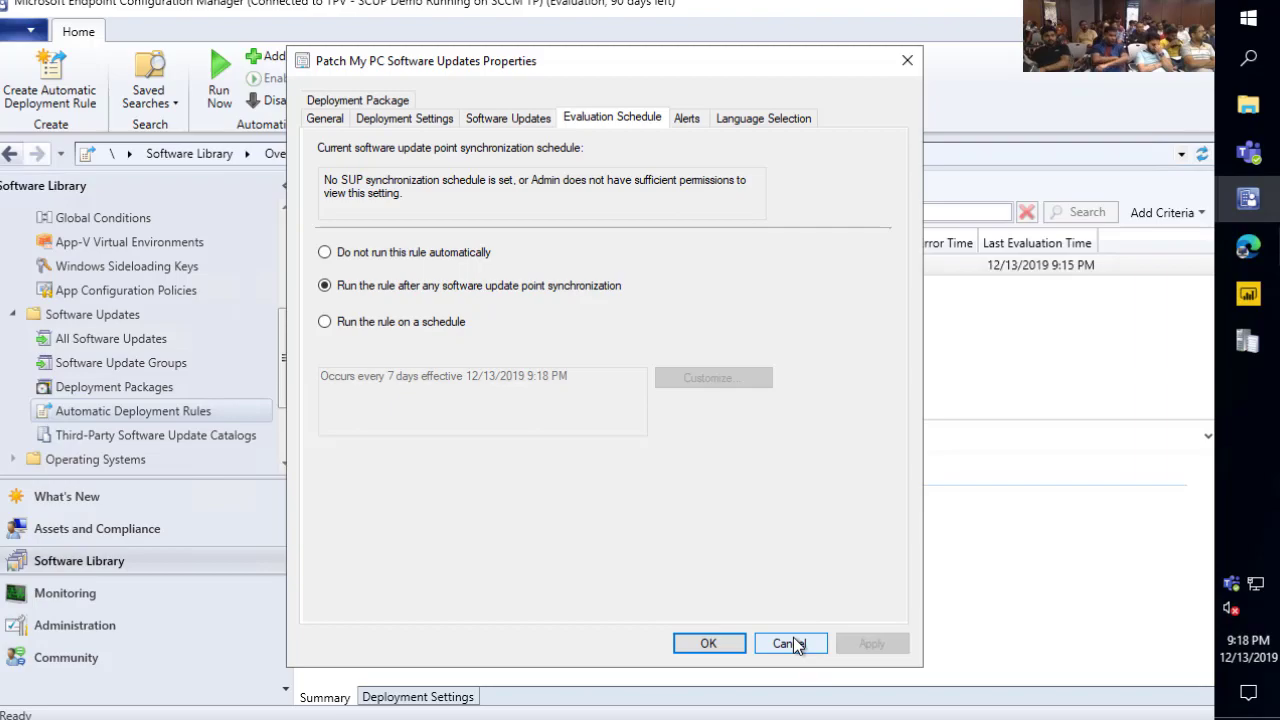
click(789, 643)
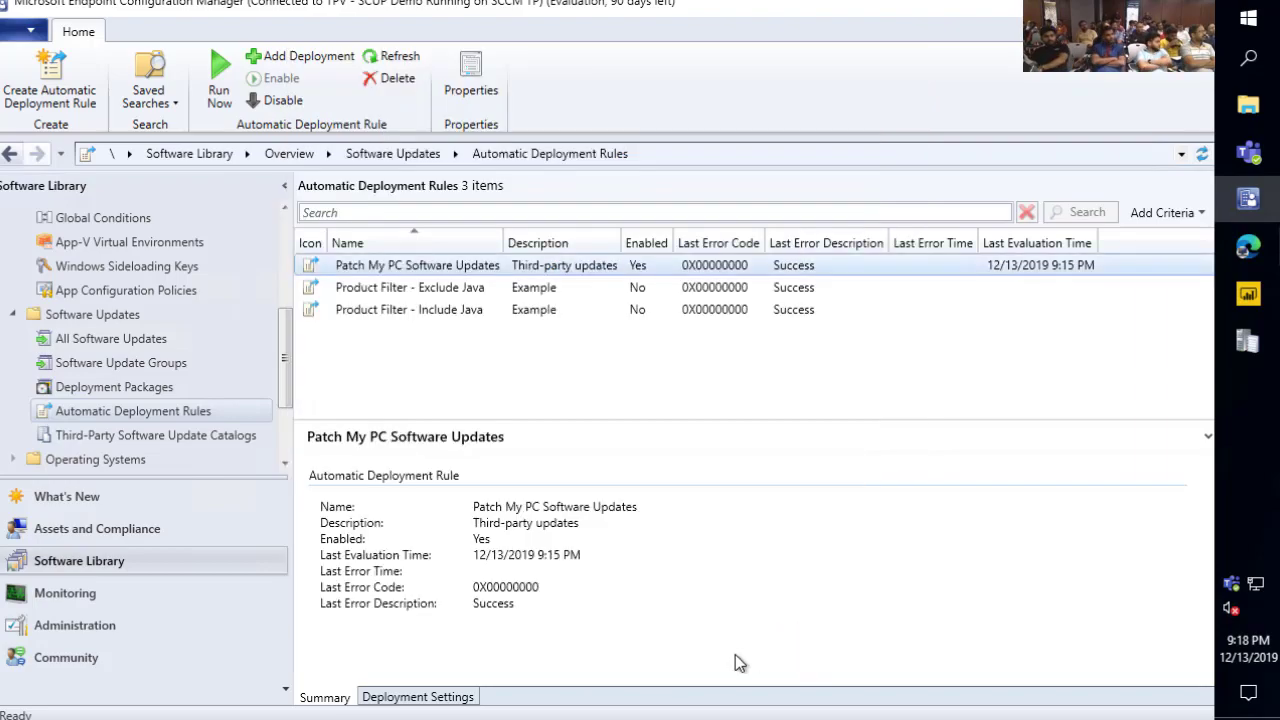
Show the deployment settings of the Patch My PC Software Updates rule, size all columns to fit, and look over its target collections
click(416, 697)
click(465, 487)
right_click(455, 468)
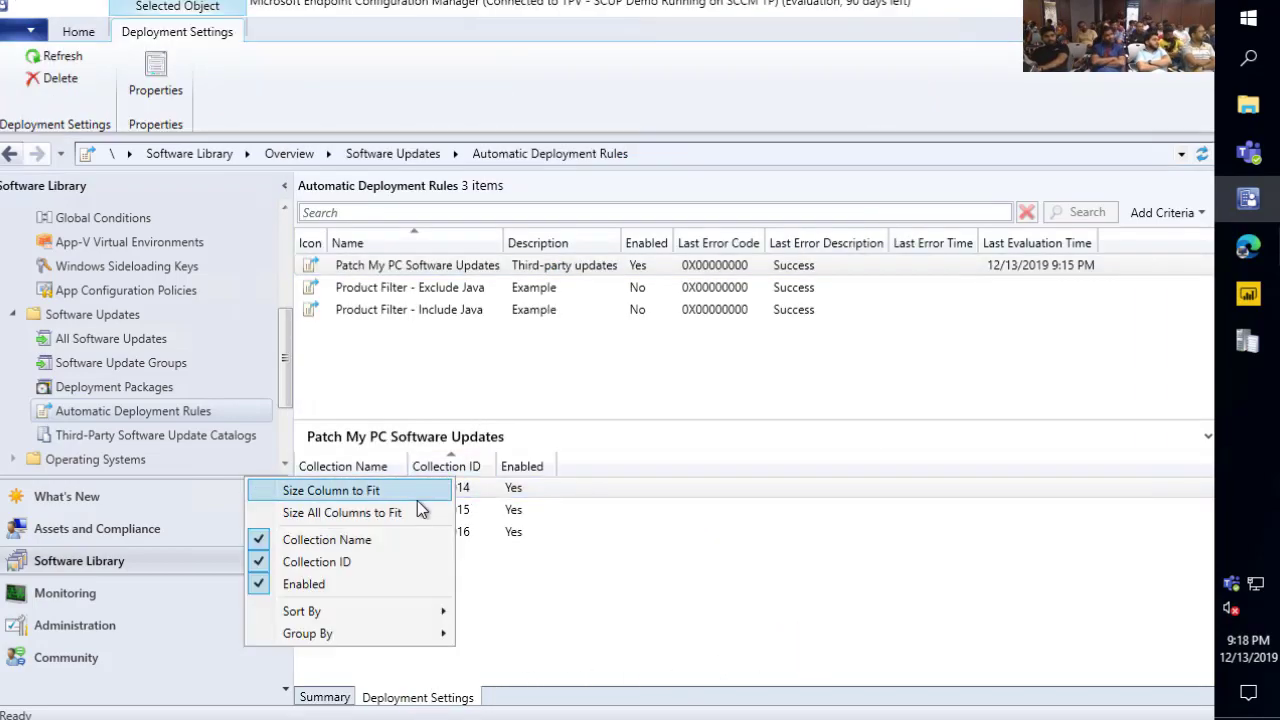
click(410, 510)
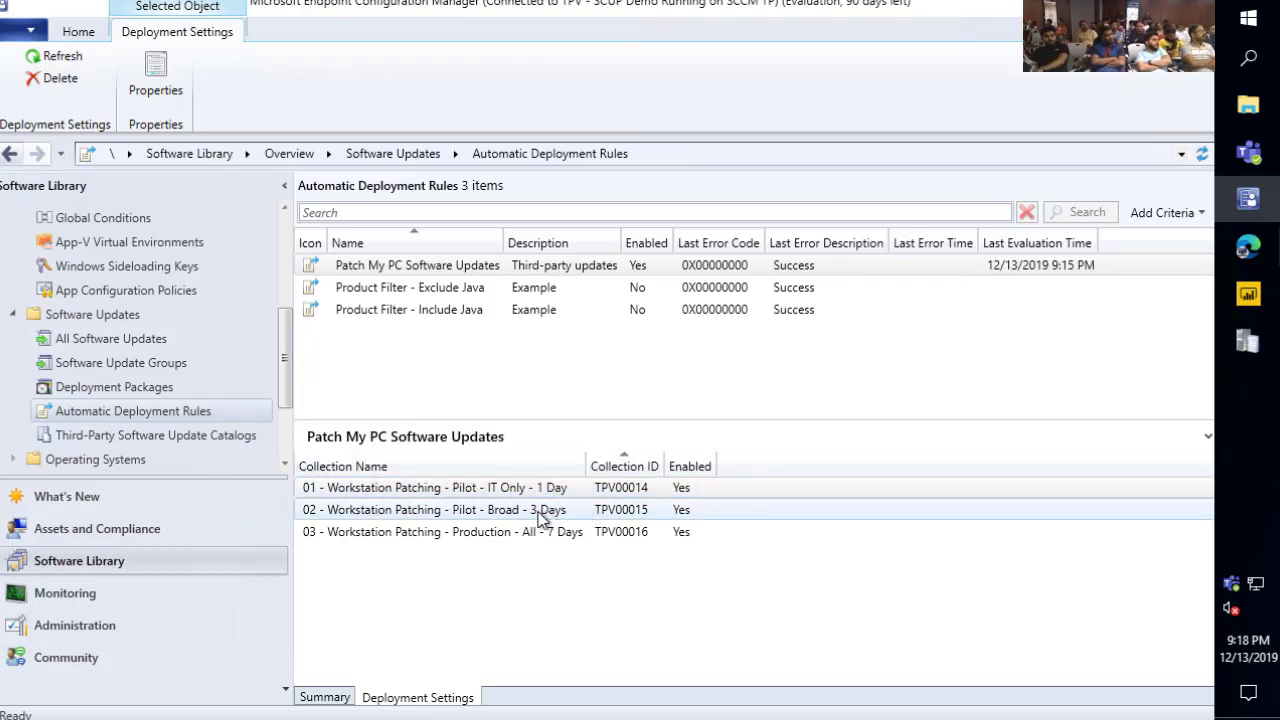
click(498, 510)
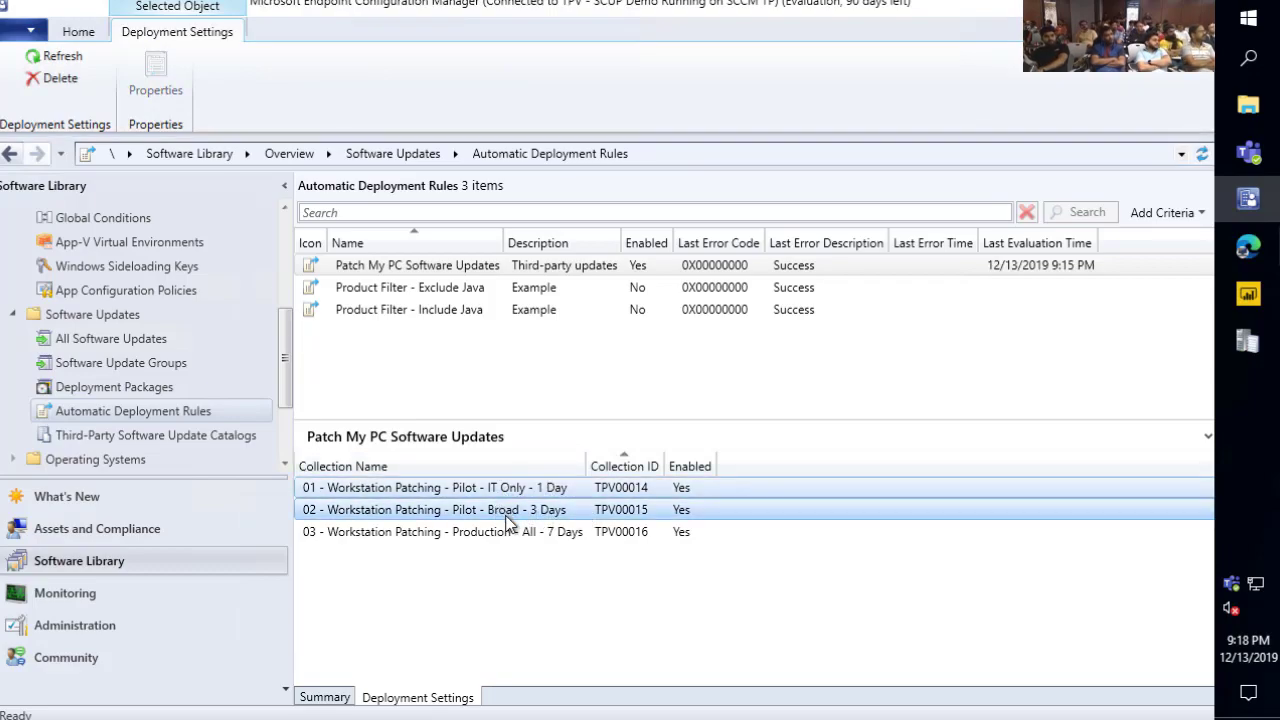
drag(505, 487, 505, 540)
click(506, 537)
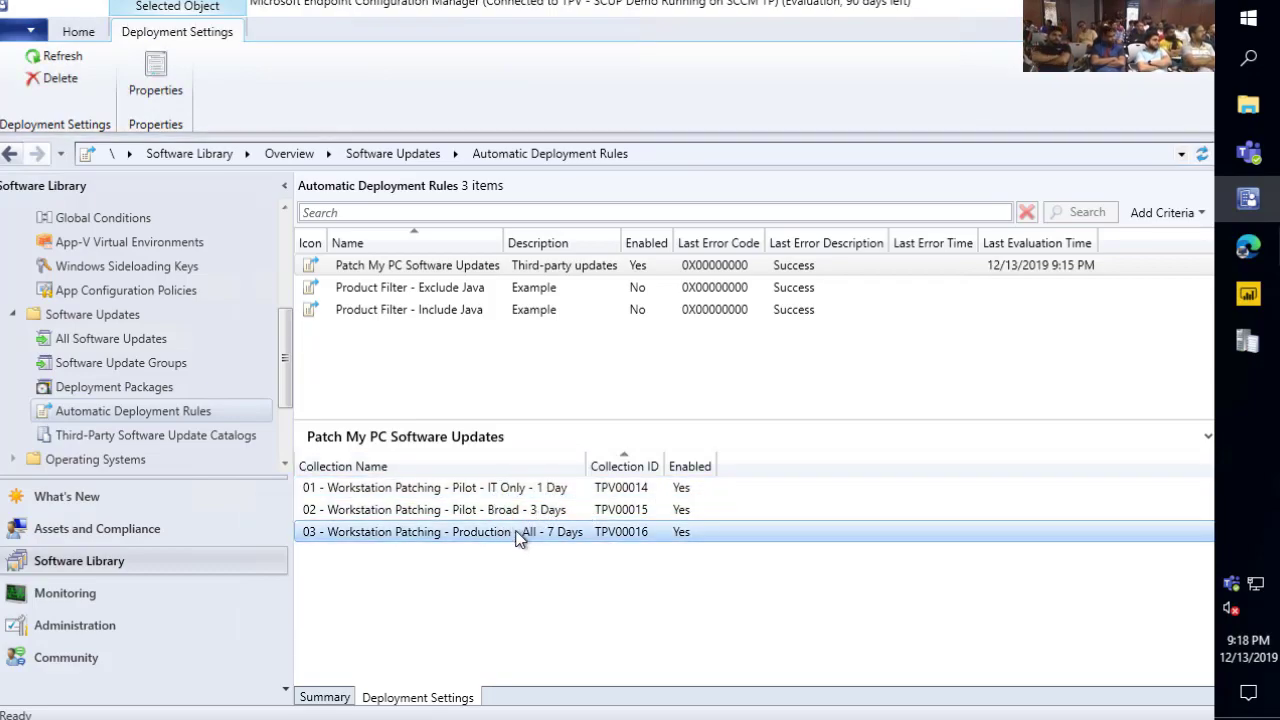
Inspect the target collection and deployment schedule of the 01 - Workstation Patching - Pilot - IT Only - 1 Day deployment
click(507, 492)
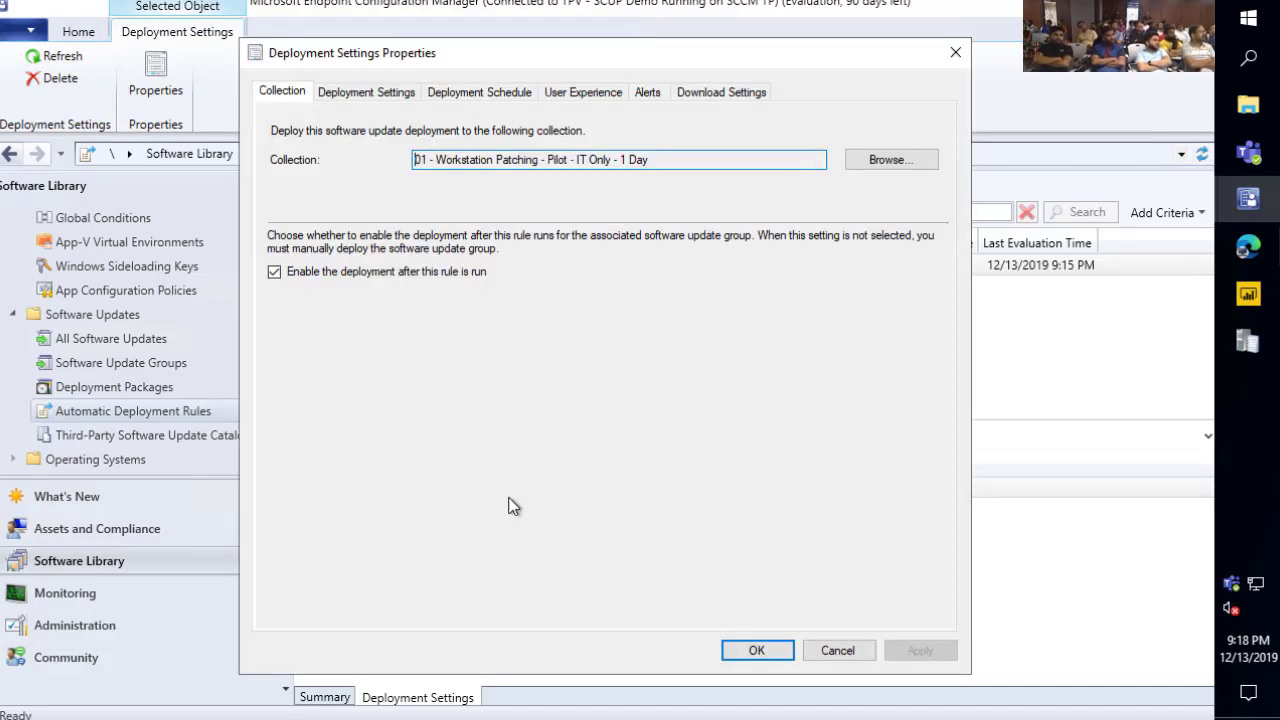
drag(686, 161, 379, 162)
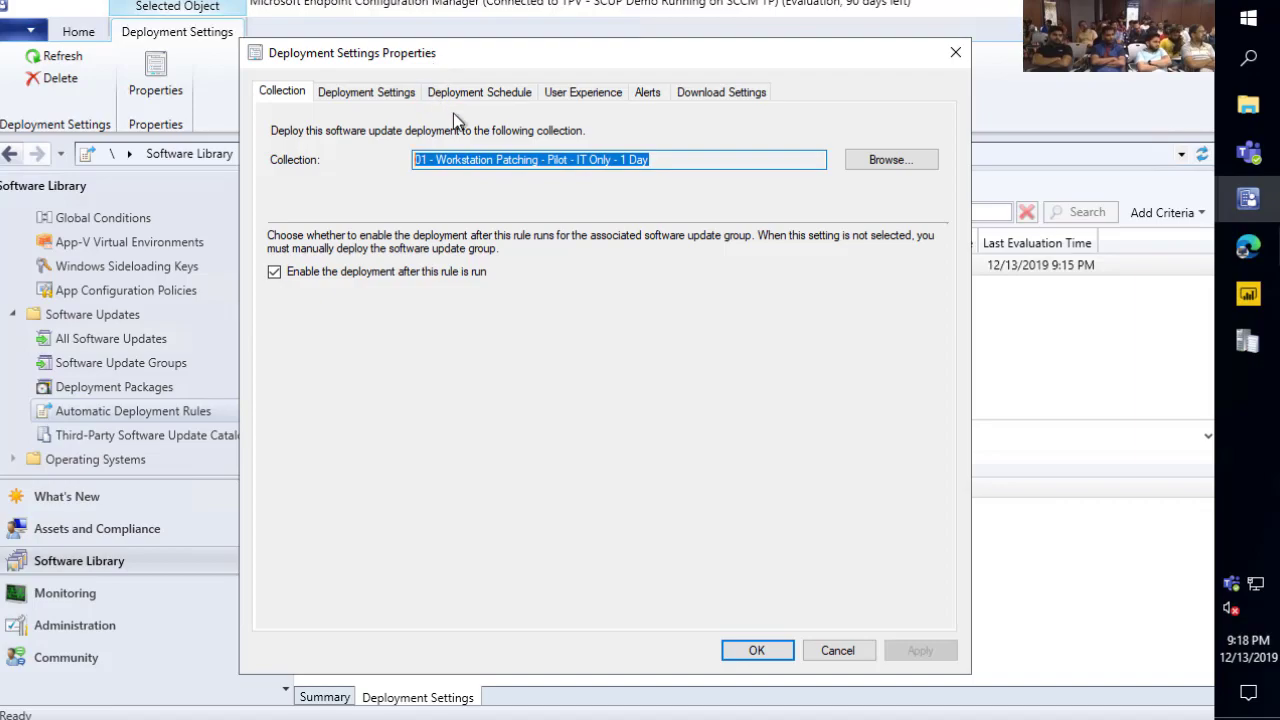
click(481, 90)
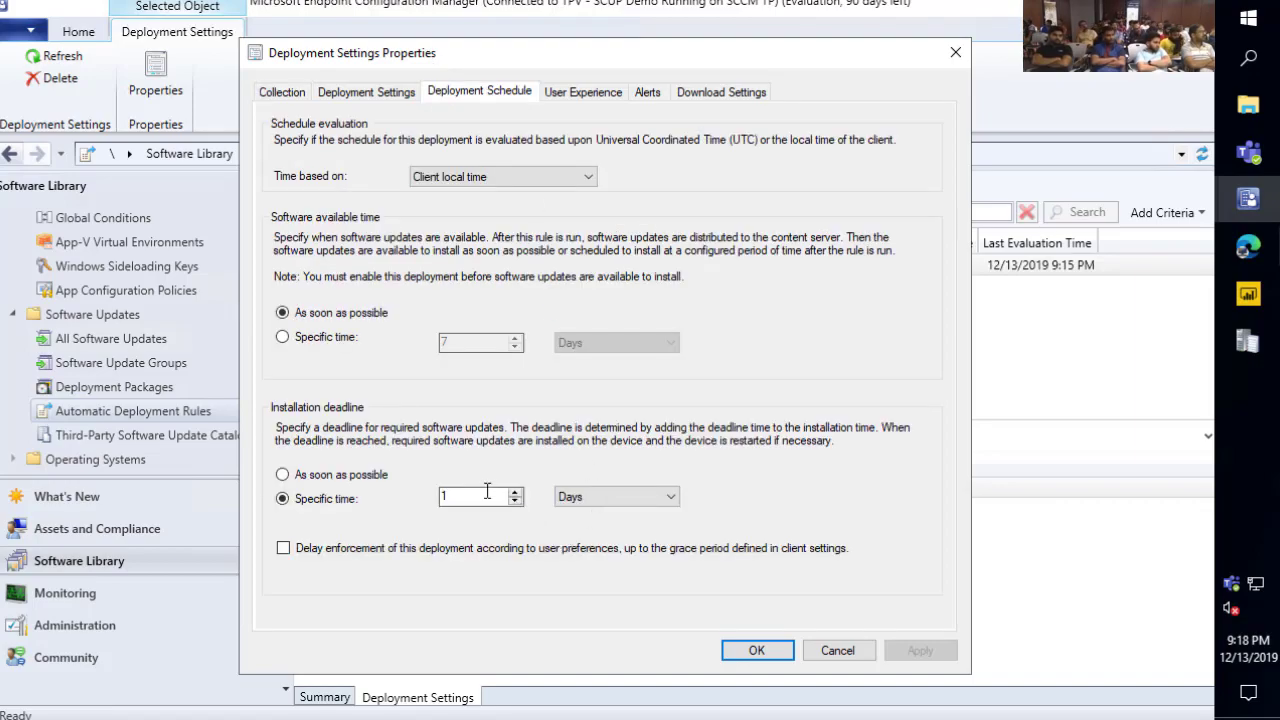
Review the deployment's user experience settings and user notification options, and close the properties without saving
click(594, 93)
click(641, 140)
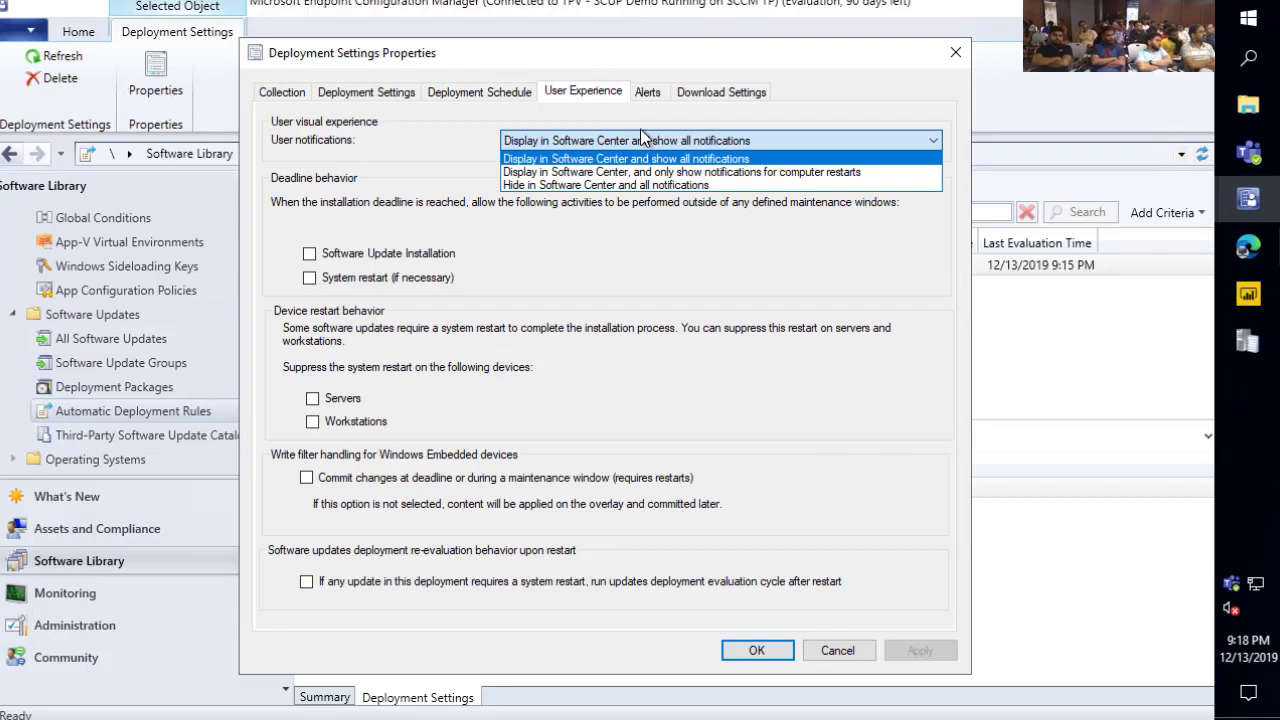
click(367, 207)
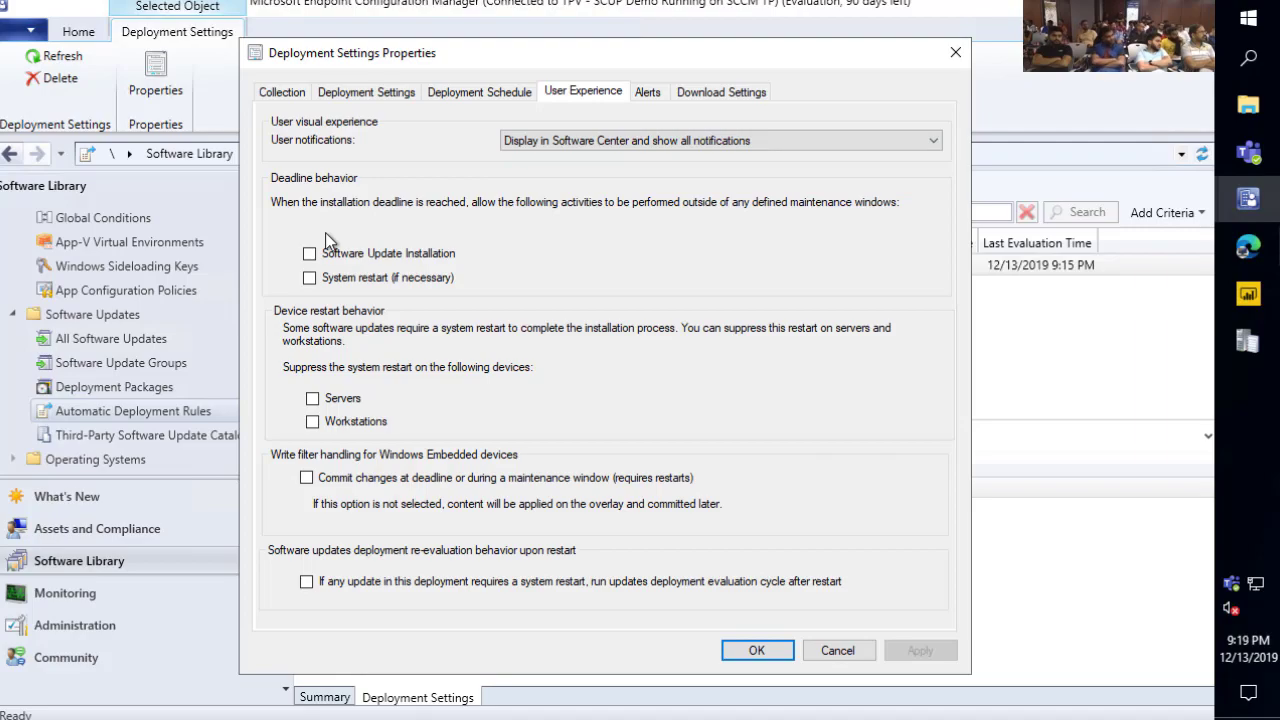
click(829, 650)
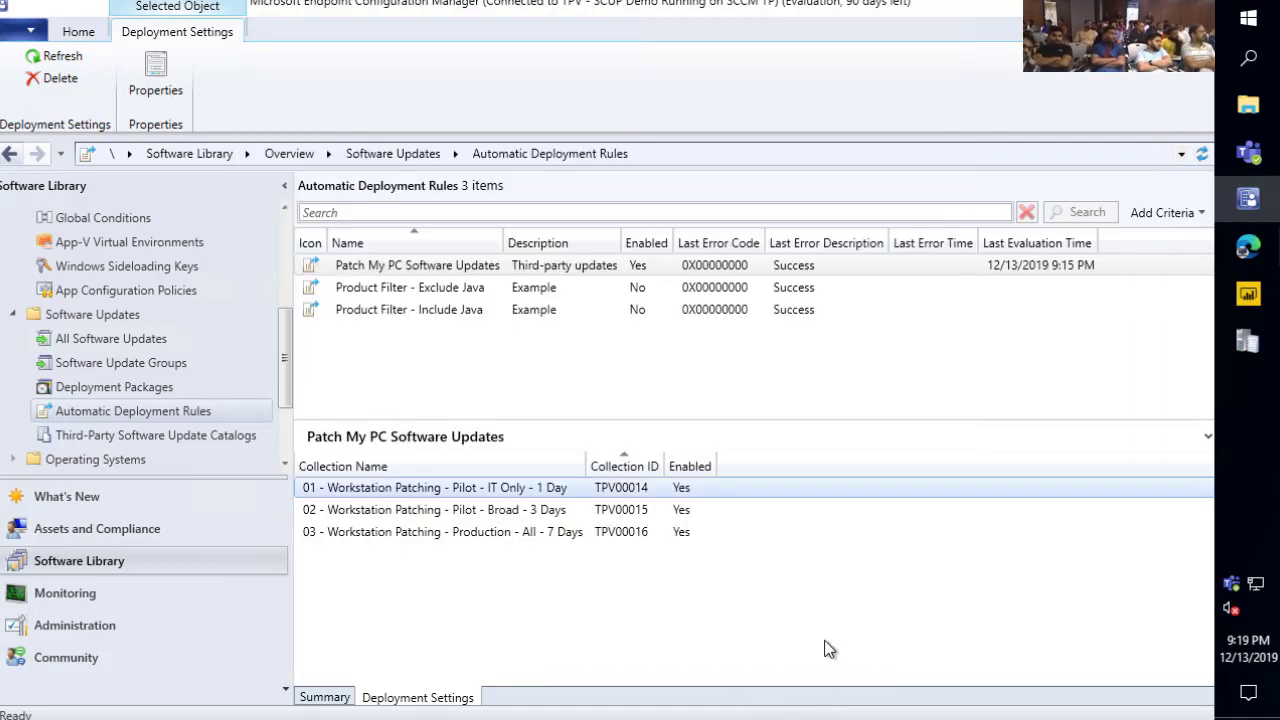
Check the distribution point status of the PatchMyPC Updates deployment package
click(115, 384)
click(392, 270)
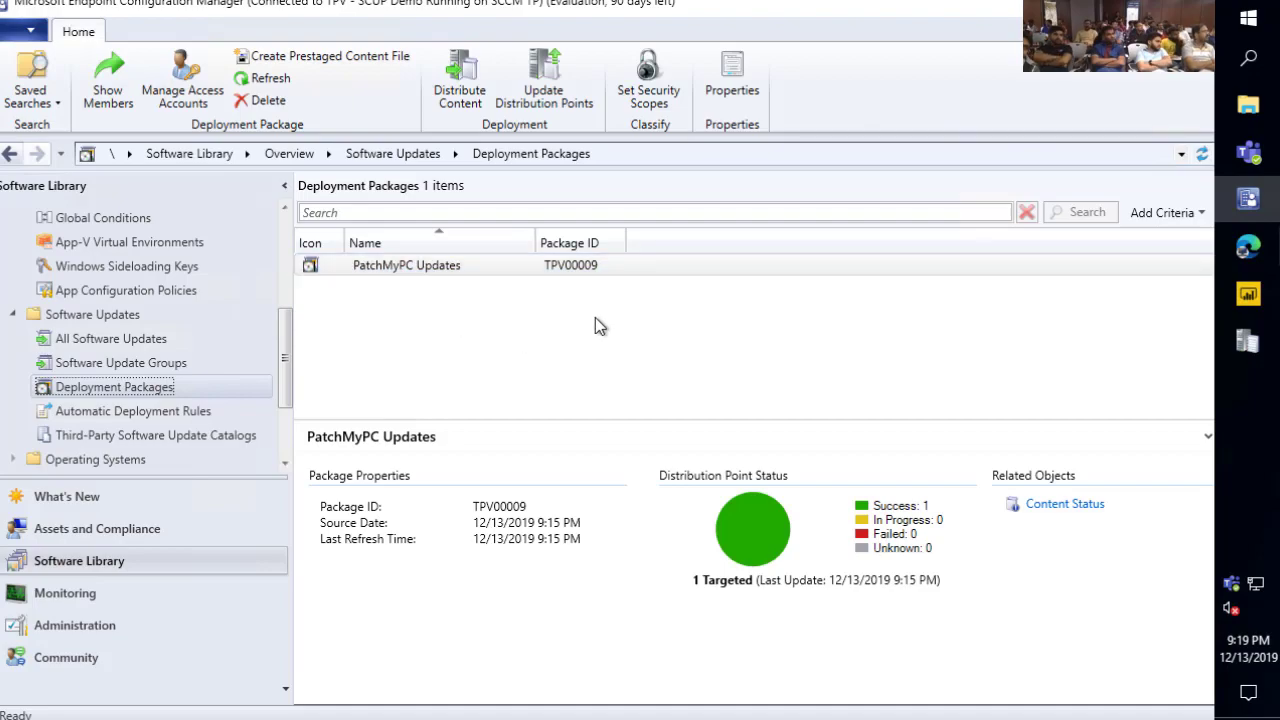
drag(674, 481, 962, 617)
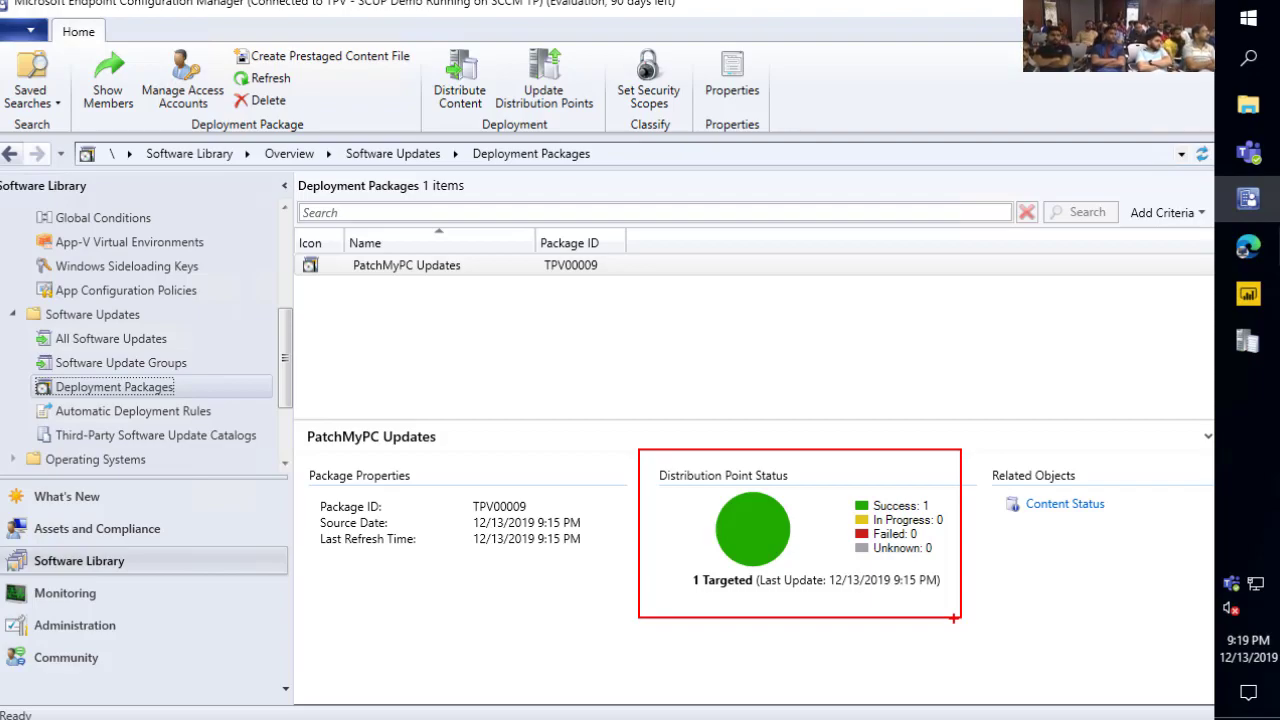
key(Escape)
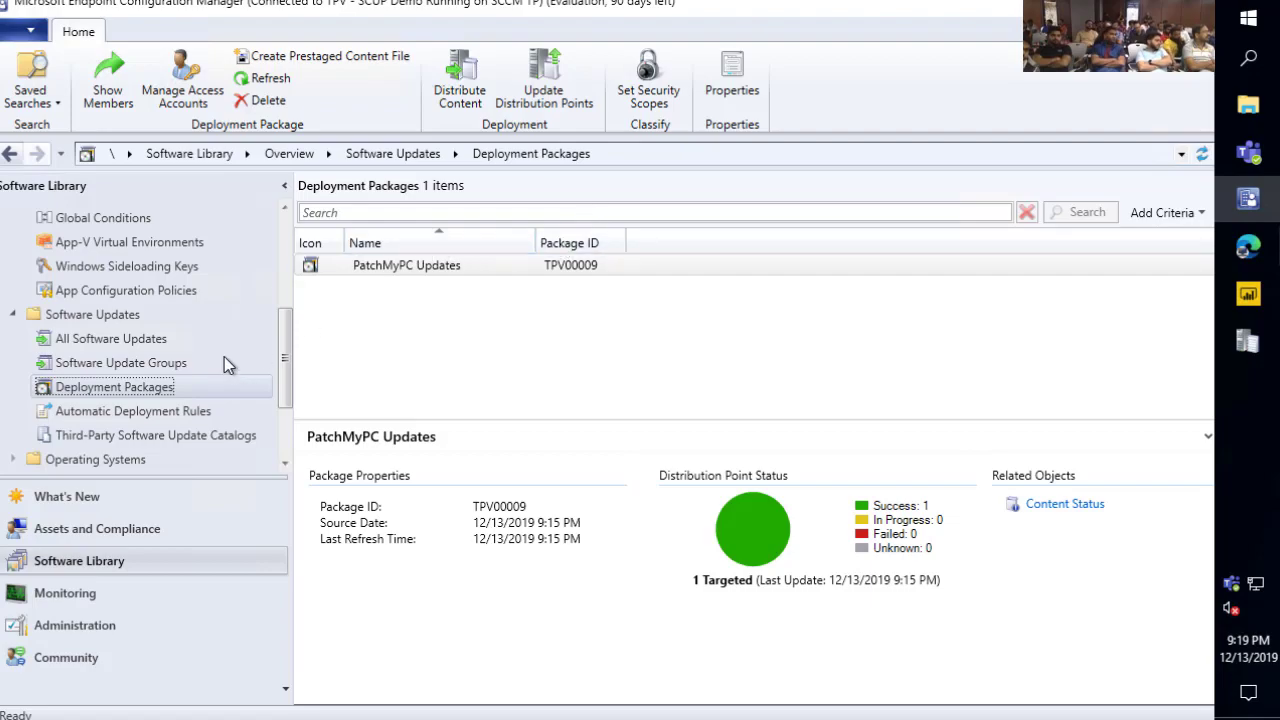
Show the Software Update Groups list and widen its Name column to fit the full group name
click(121, 366)
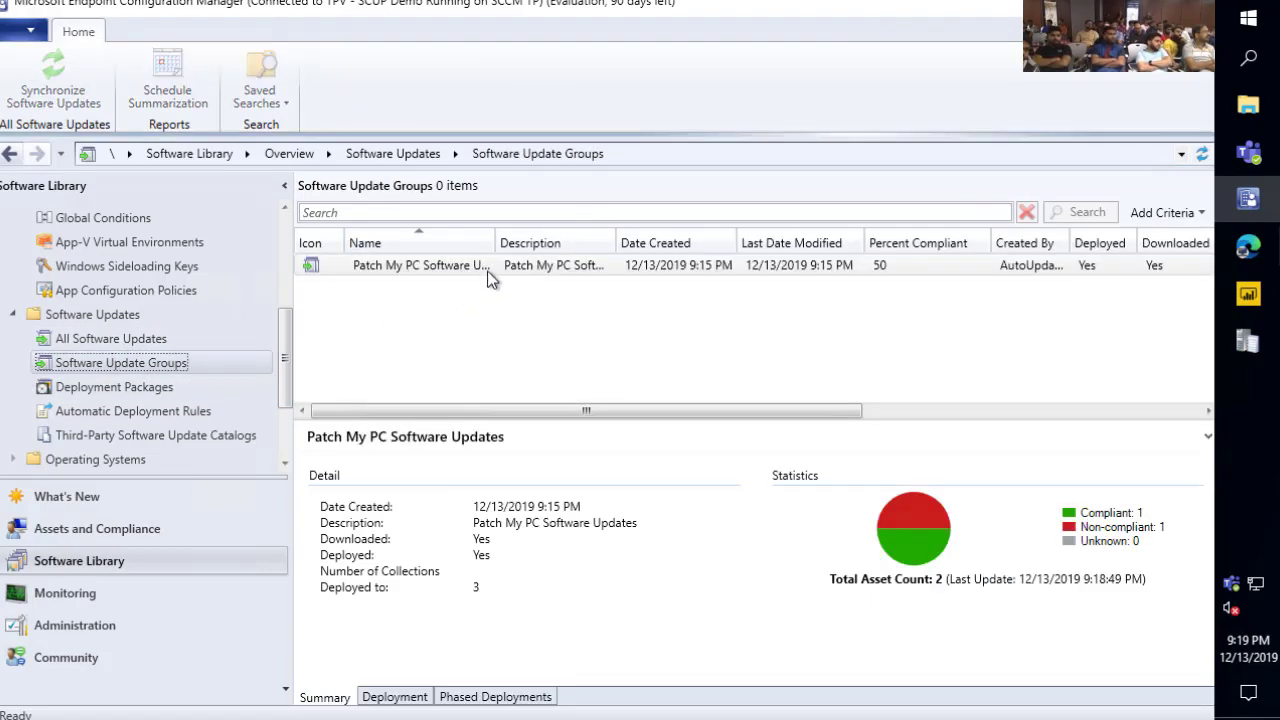
drag(544, 248, 576, 248)
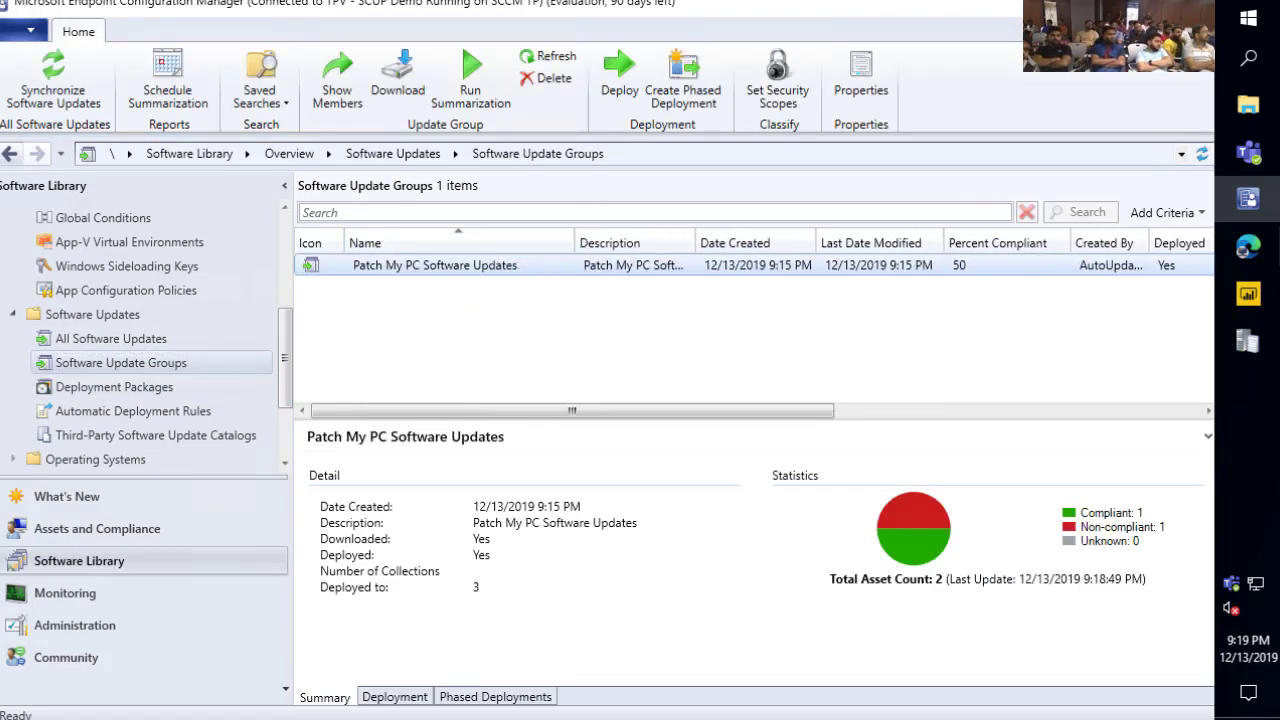
Check the deployments of the Patch My PC Software Updates group, and show the group's member updates
click(405, 693)
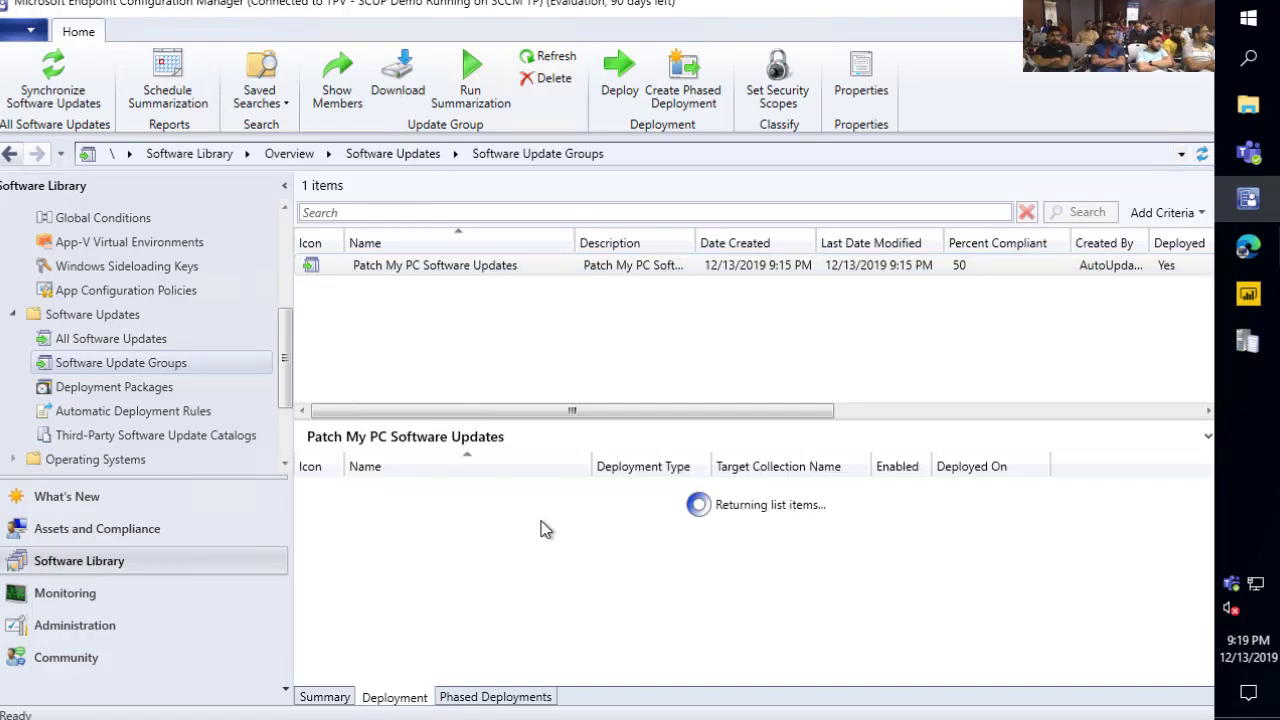
double_click(864, 466)
click(506, 266)
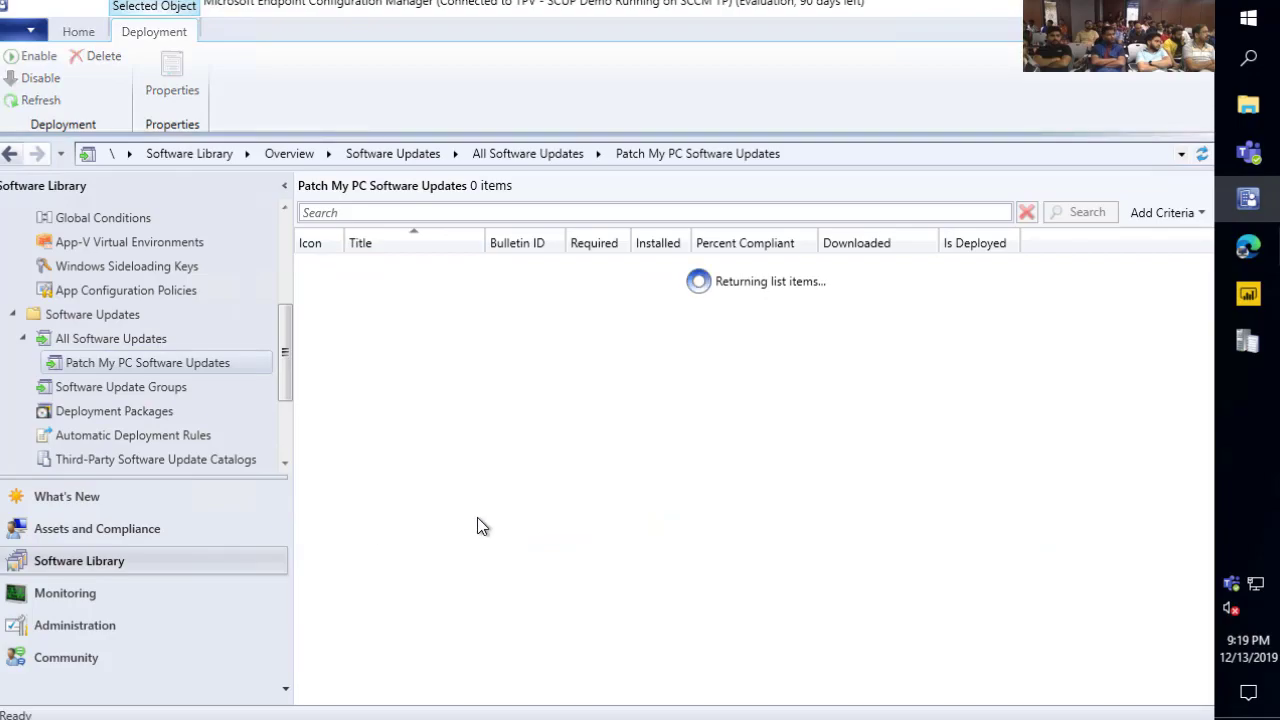
Widen the Title column and review the compliance statistics of the group's Google Chrome and Oracle Java 8 updates
drag(486, 243, 627, 243)
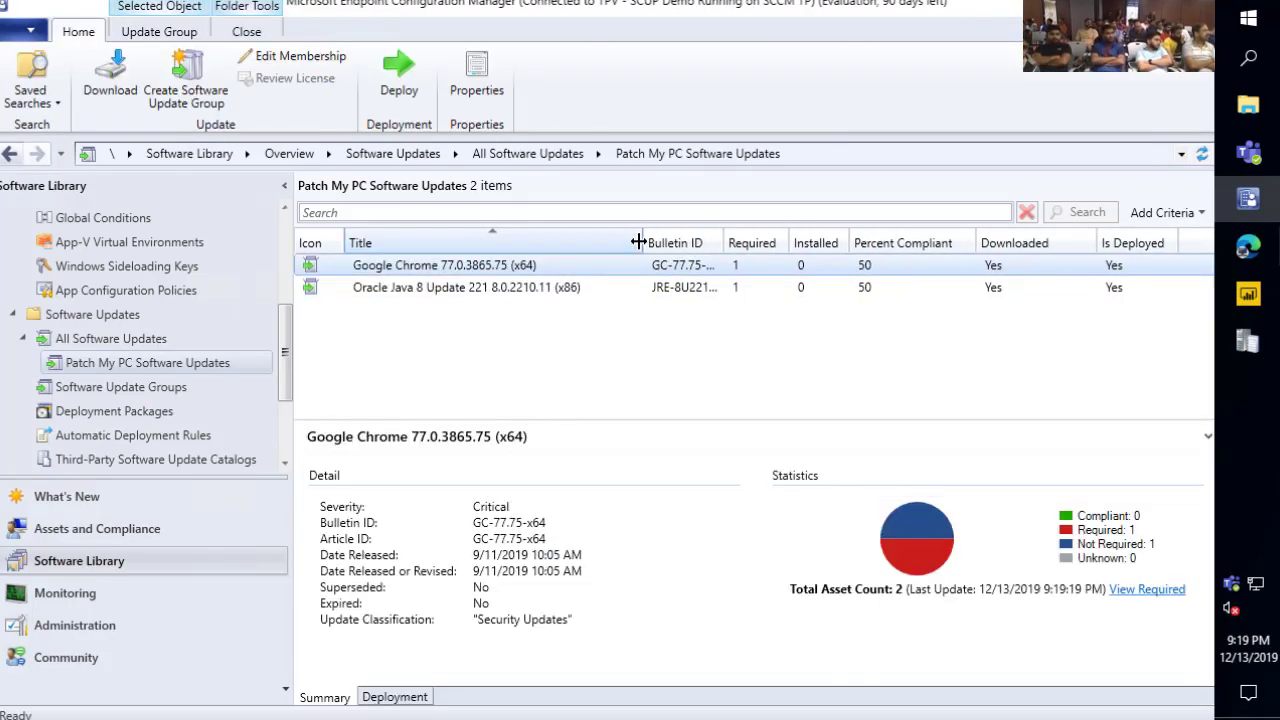
click(579, 284)
click(563, 268)
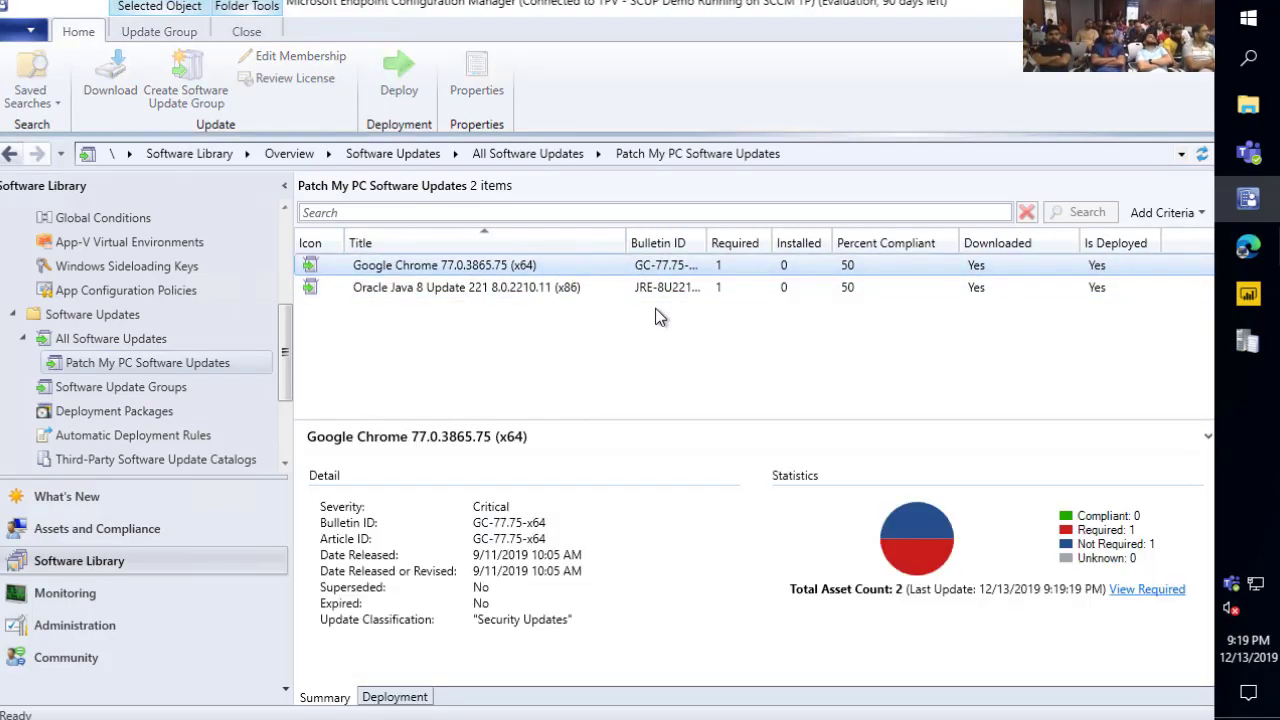
ctrl+click(632, 290)
click(632, 290)
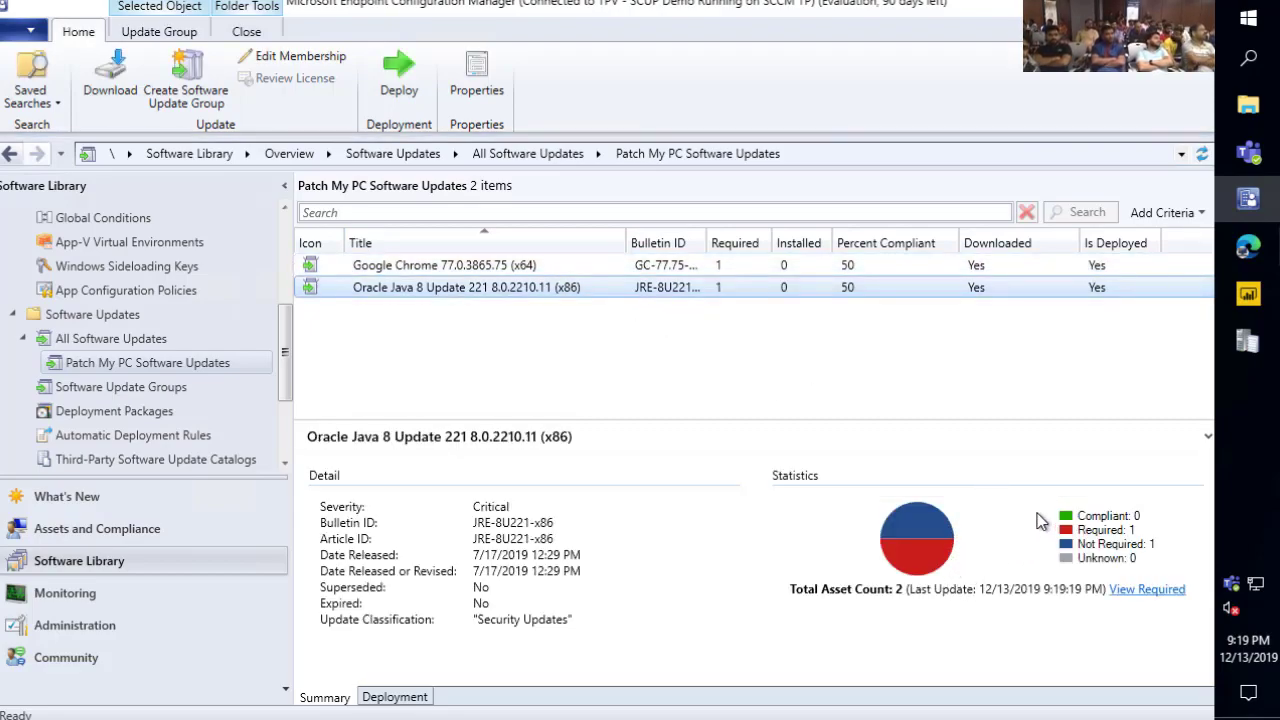
mouse_move(829, 480)
mouse_down()
mouse_move(1250, 566)
mouse_move(1187, 582)
mouse_up()
key(Escape)
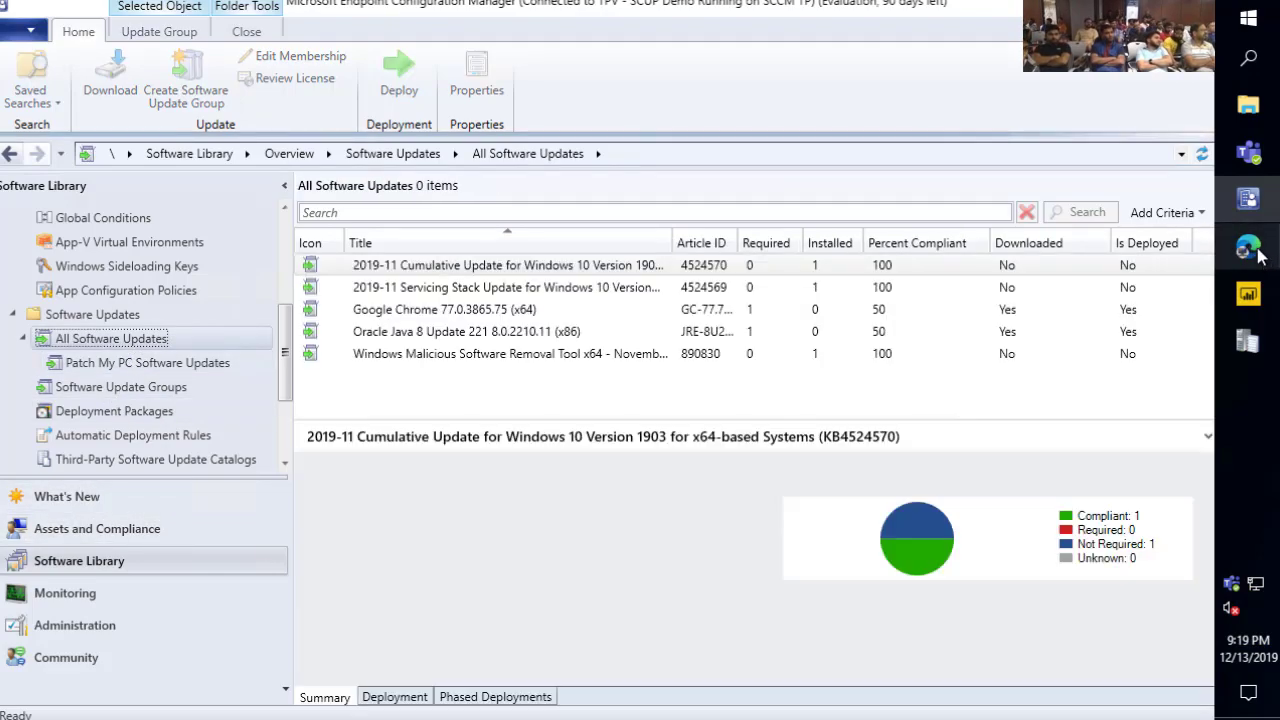
Switch to Teams, pick out CVE-2019-2756 in the Oracle Java 8 Update 221 publishing alert, and return to All Software Updates in Configuration Manager
click(1250, 158)
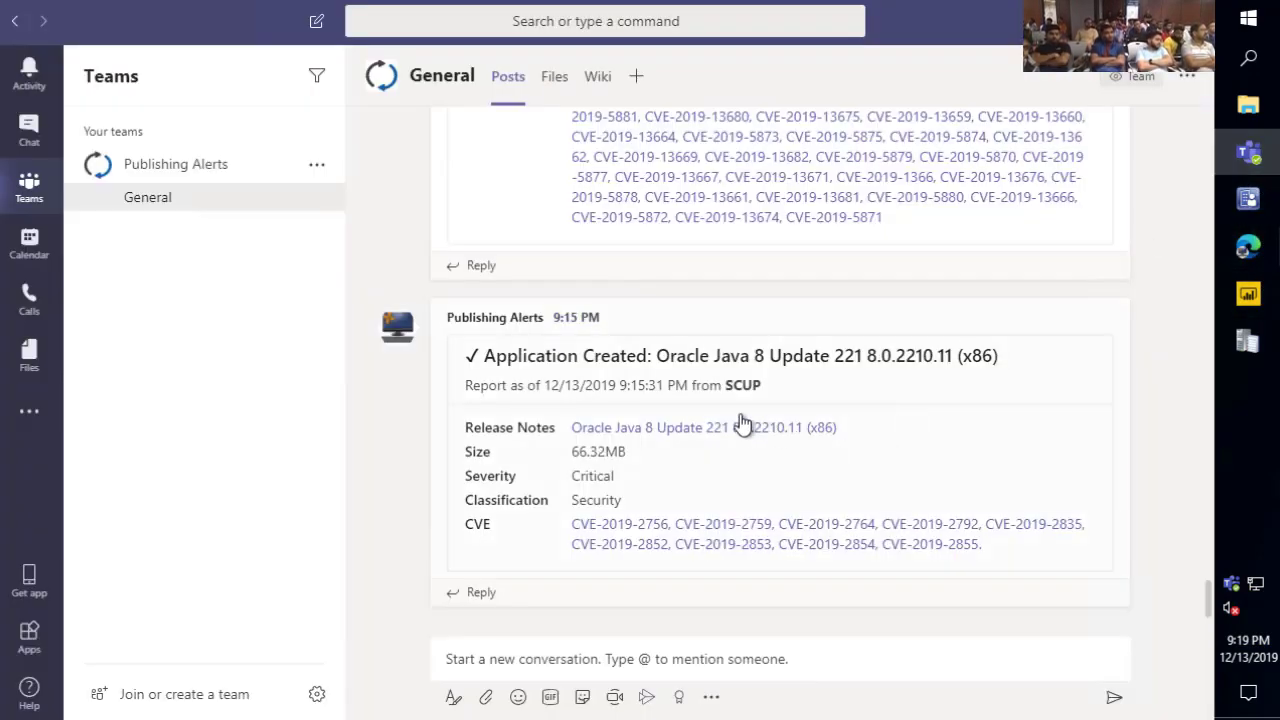
drag(578, 526, 660, 521)
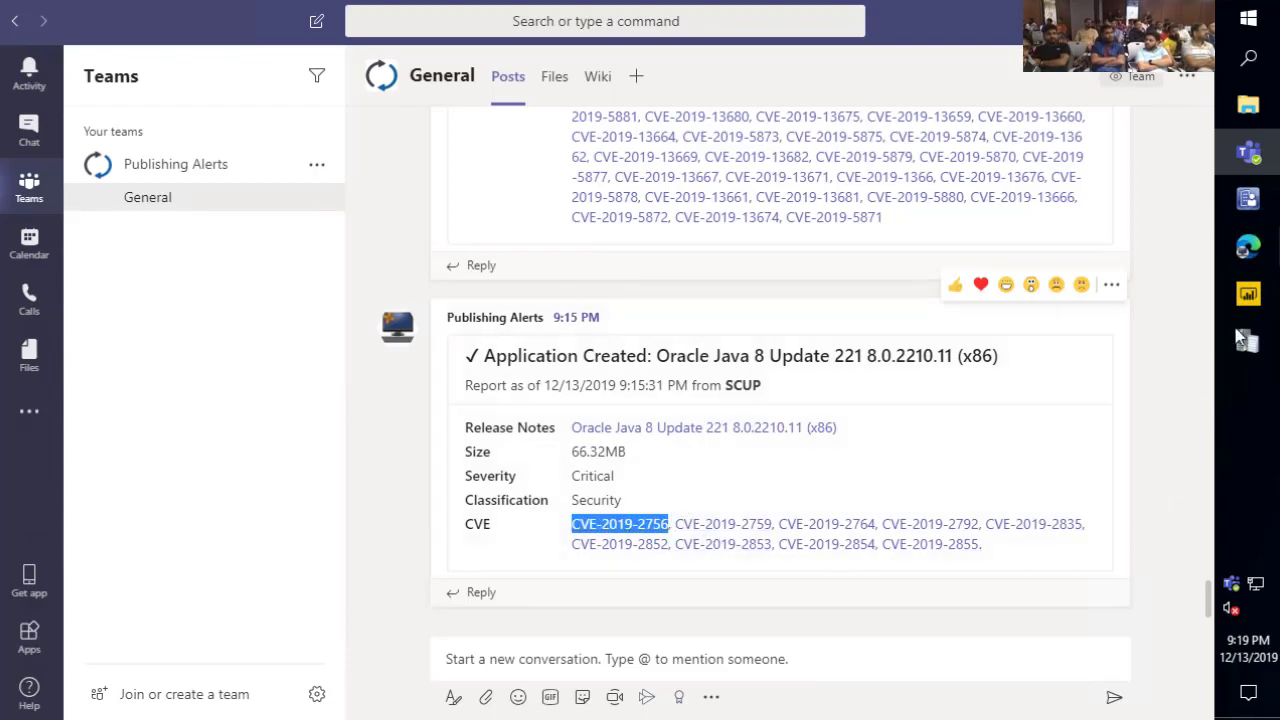
click(1248, 198)
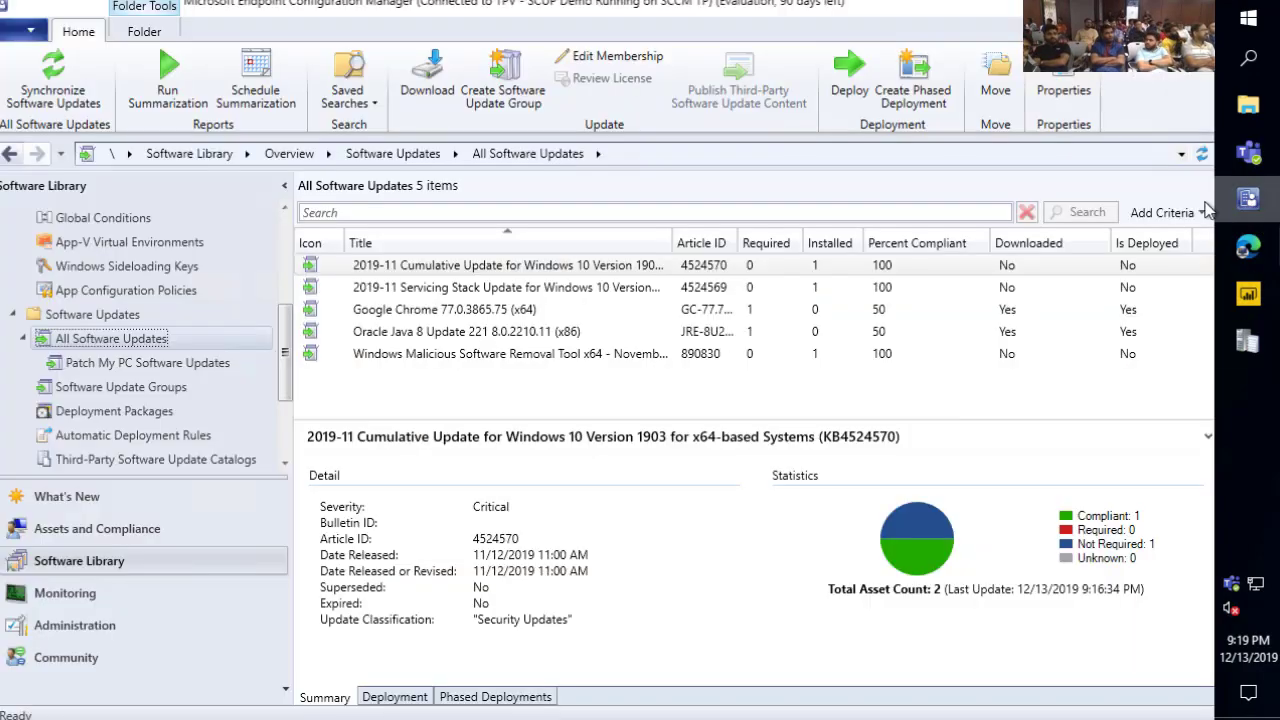
click(404, 213)
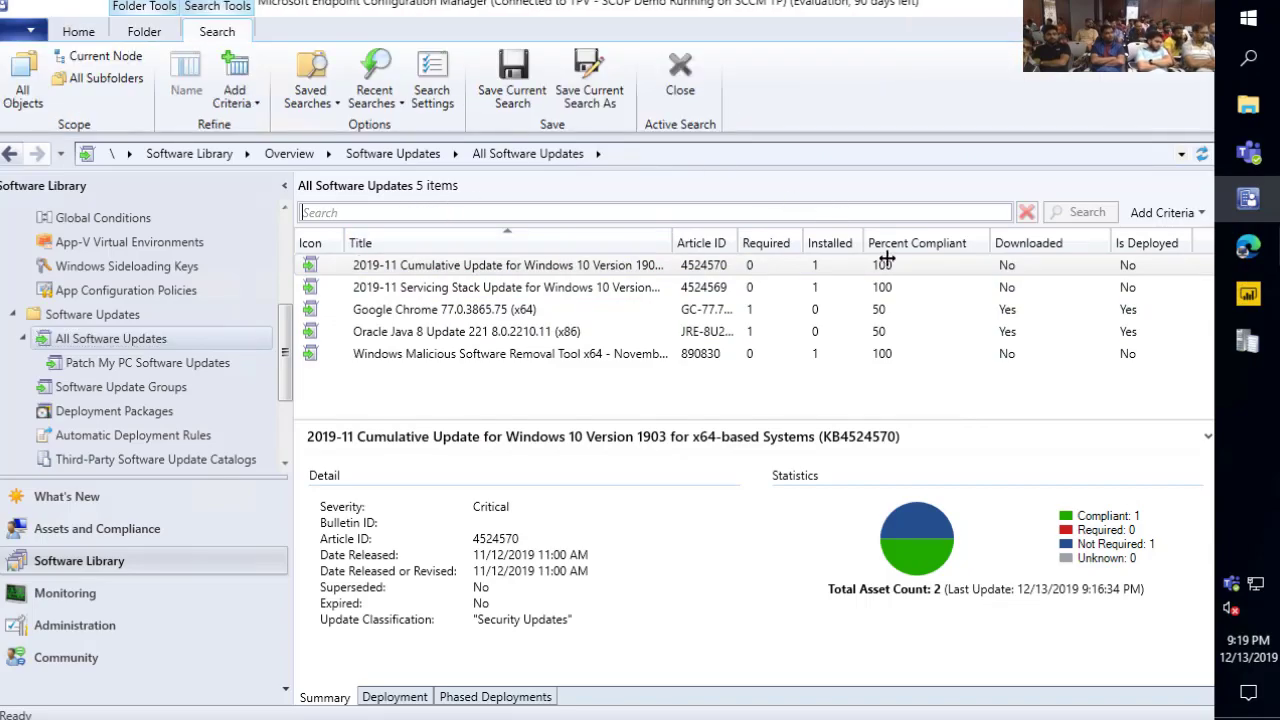
click(1248, 152)
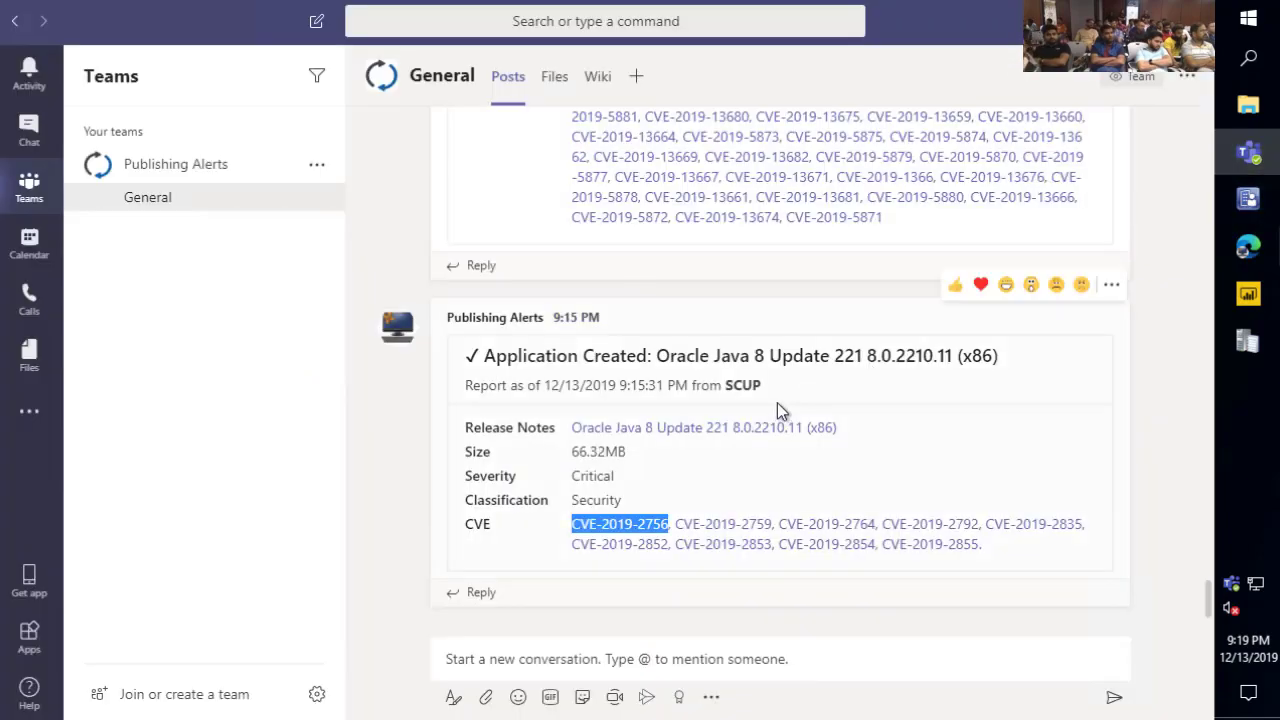
key(alt+Tab)
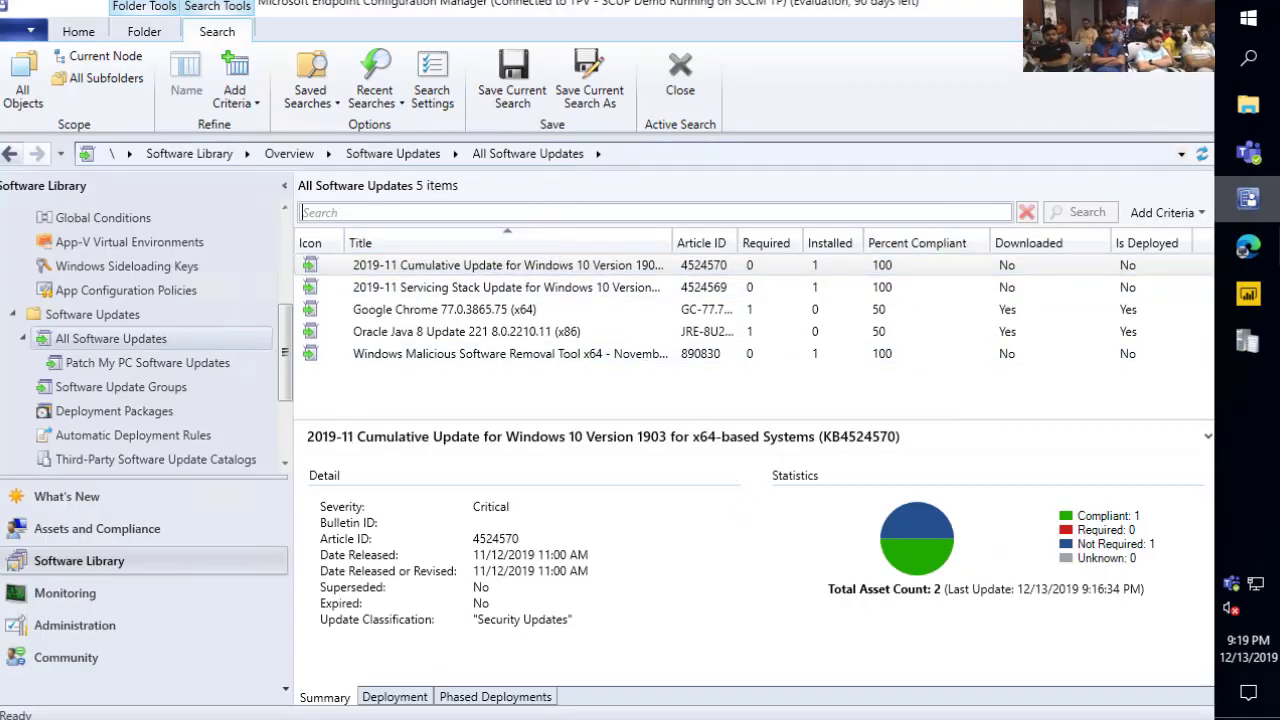
Switch to the browser and copy the ID CVE-2019-5876 from the Google Chrome vulnerability's CVE page
mouse_move(1248, 245)
click(1131, 236)
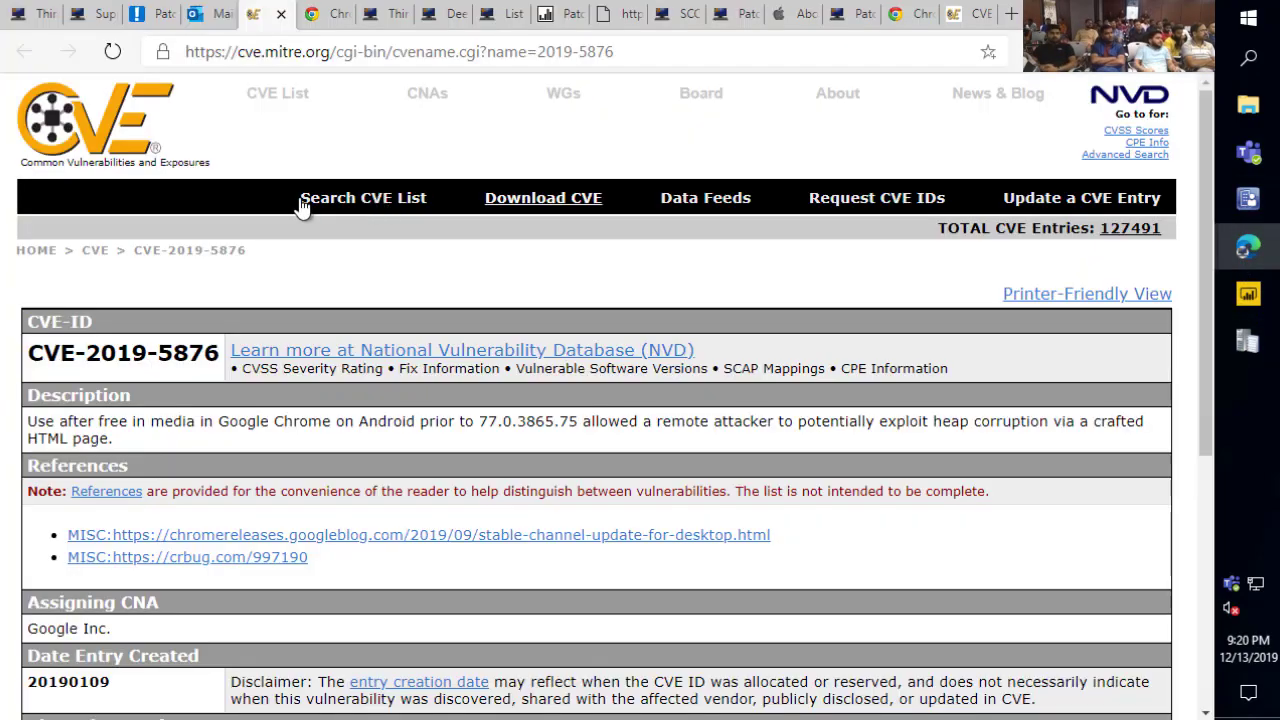
drag(213, 347, 24, 350)
key(ctrl+c)
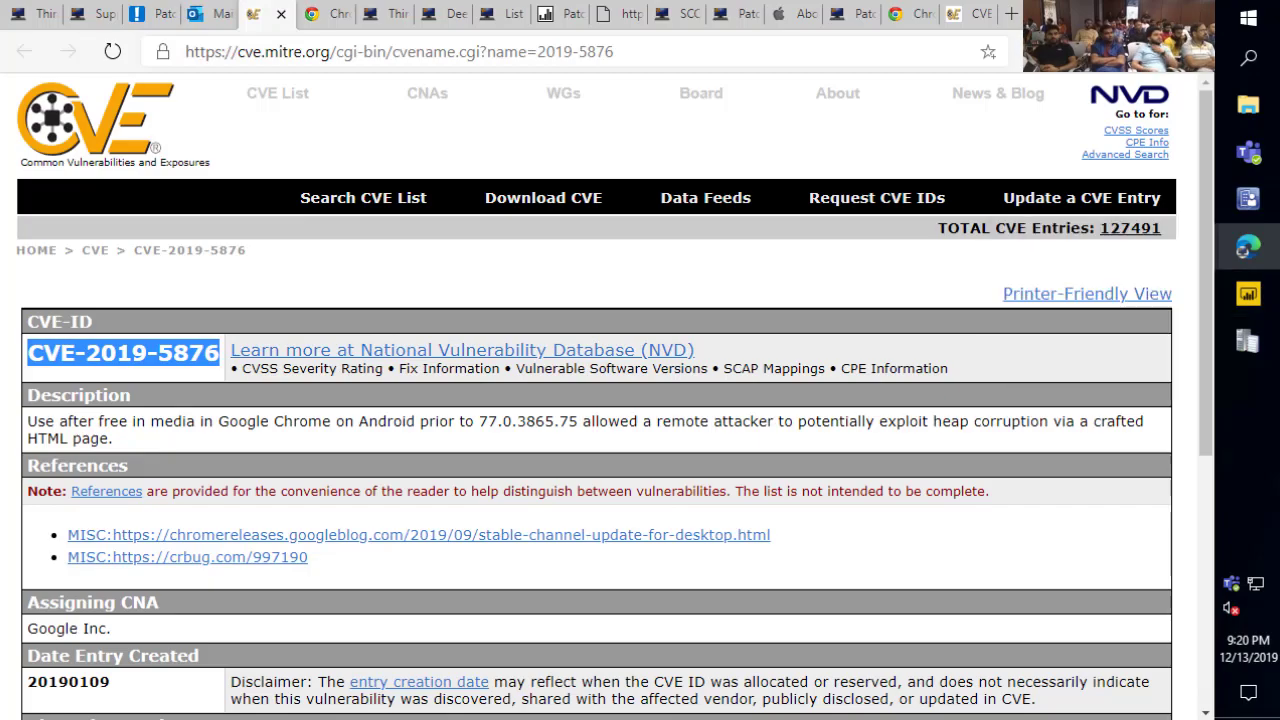
Switch back to Configuration Manager and search All Software Updates for CVE-2019-5876
click(1248, 197)
click(625, 212)
key(ctrl+v)
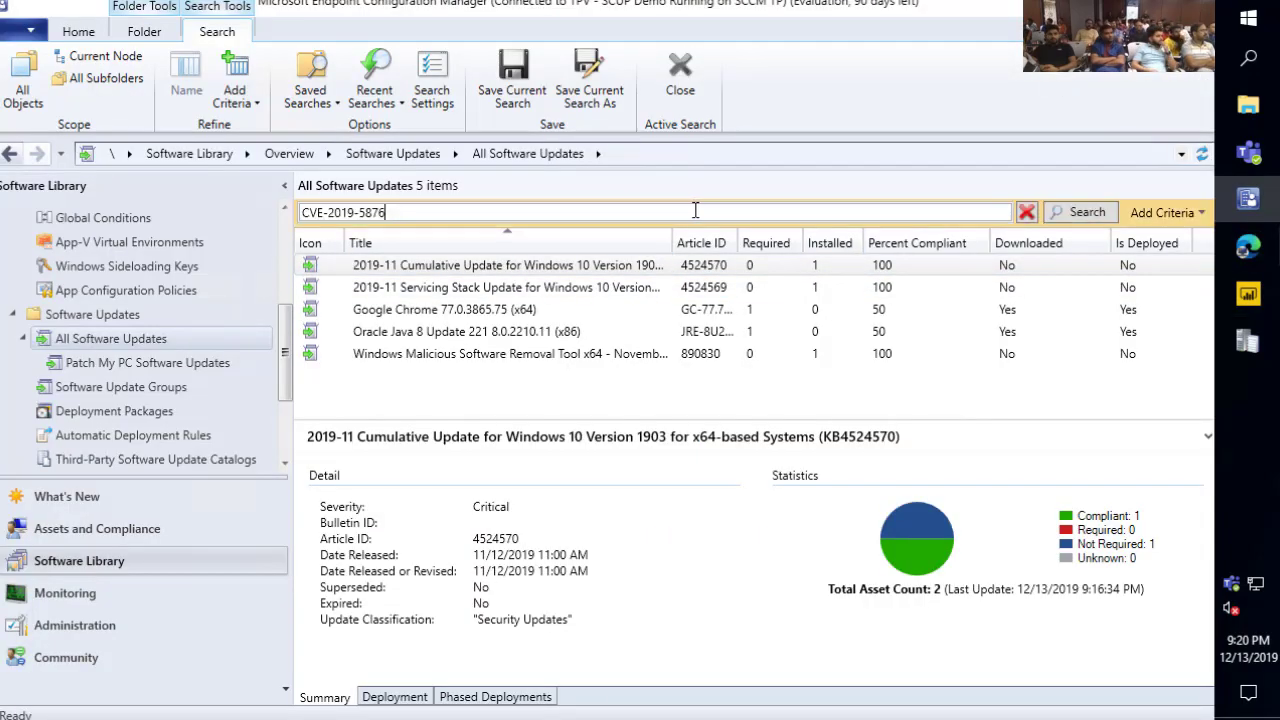
click(1076, 214)
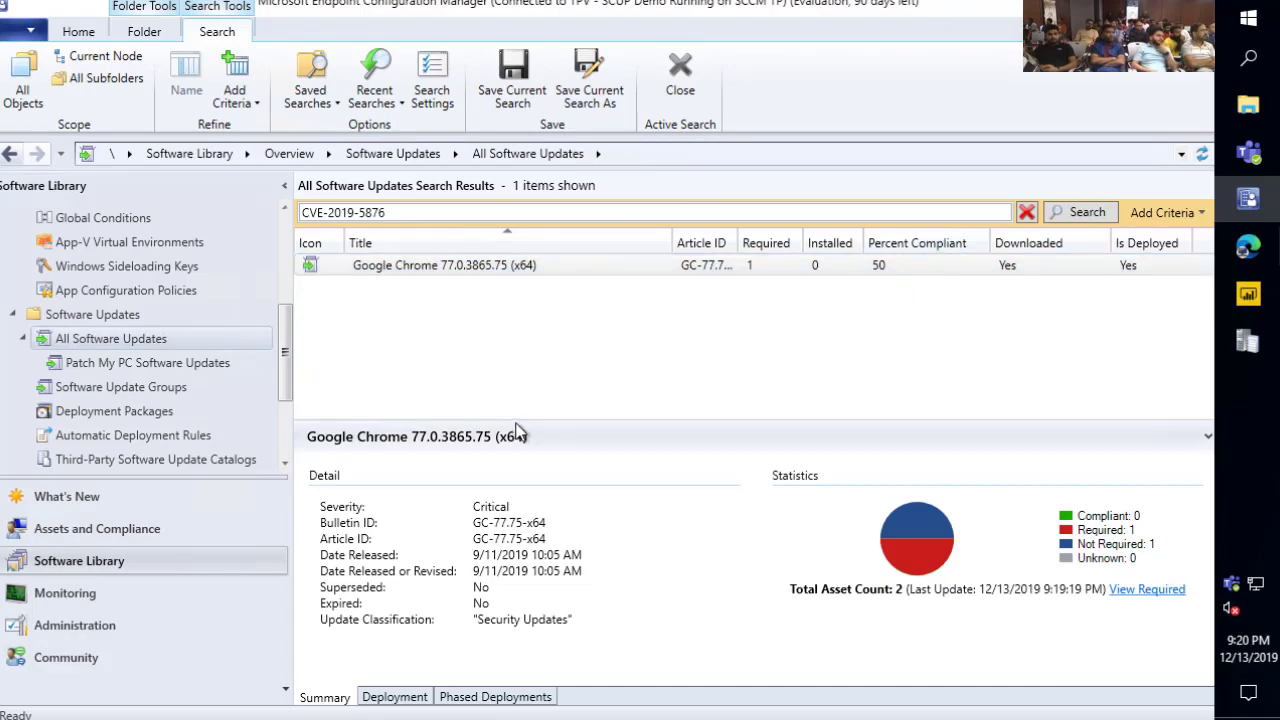
Enlarge the details area and review the title and compliance statistics of the Google Chrome 77.0.3865.75 (x64) search result
drag(520, 418, 518, 300)
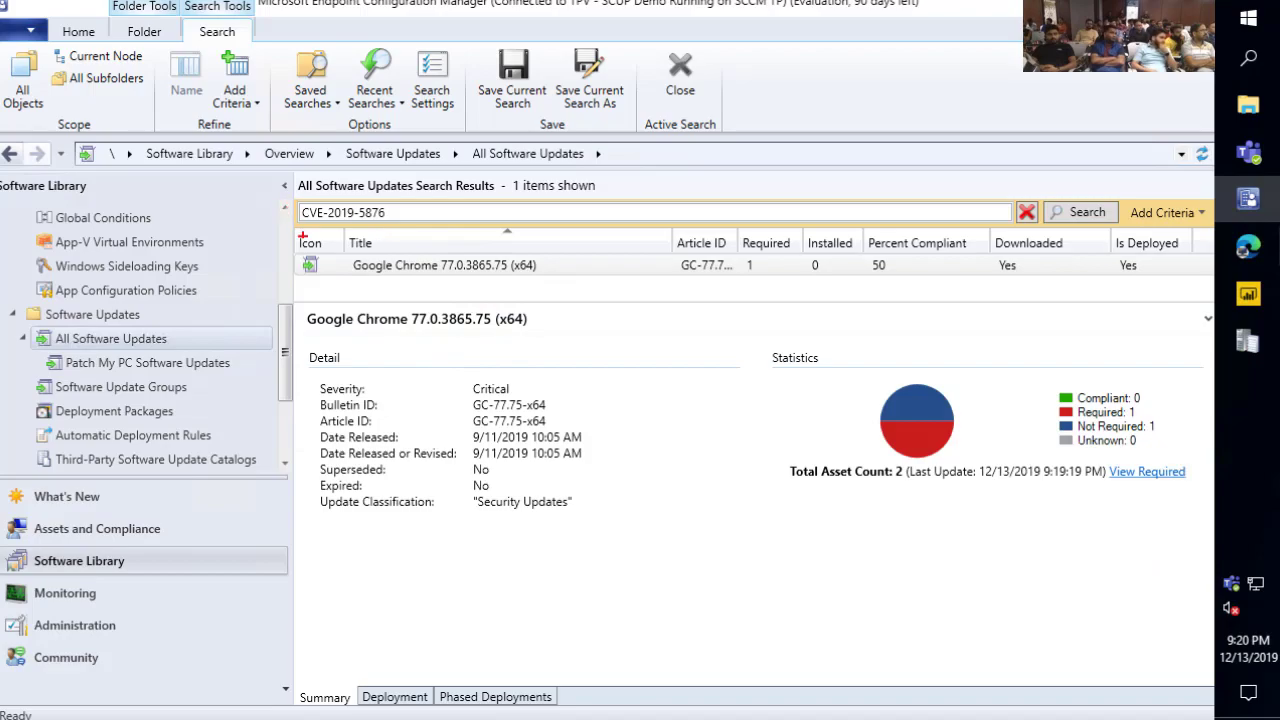
drag(293, 234, 588, 282)
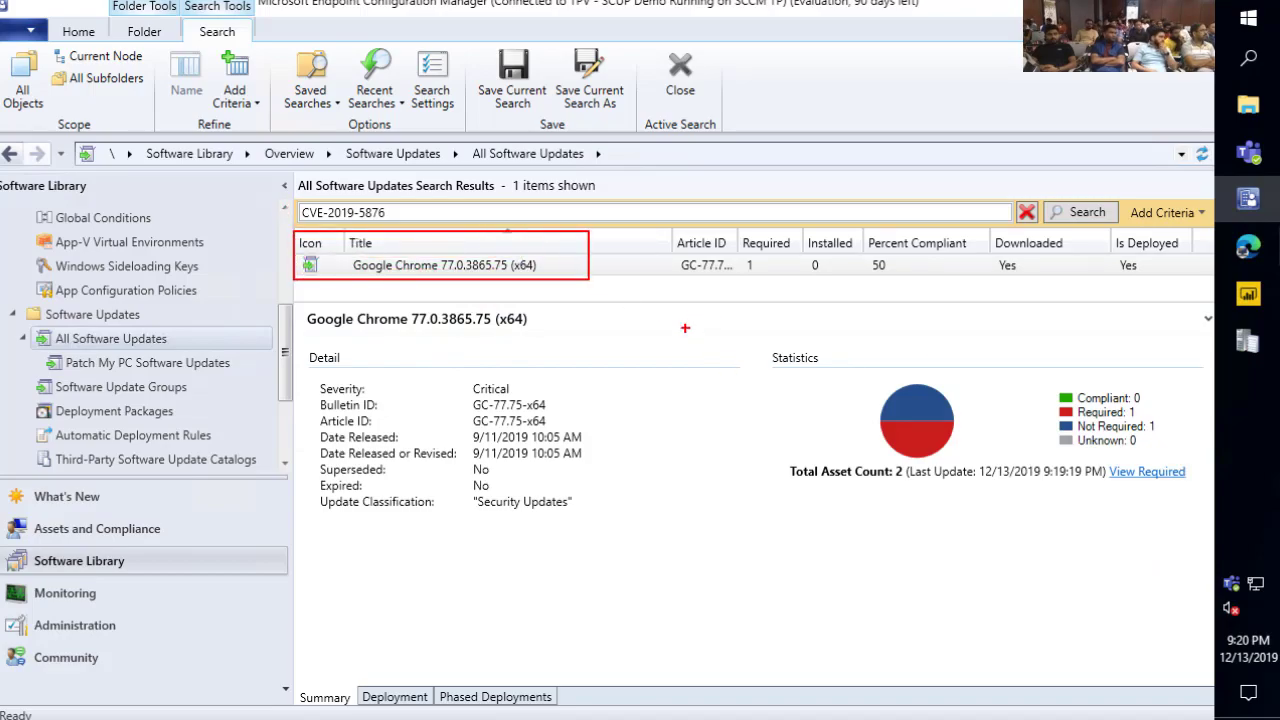
mouse_move(750, 328)
mouse_down()
mouse_move(996, 436)
mouse_move(1195, 488)
mouse_up()
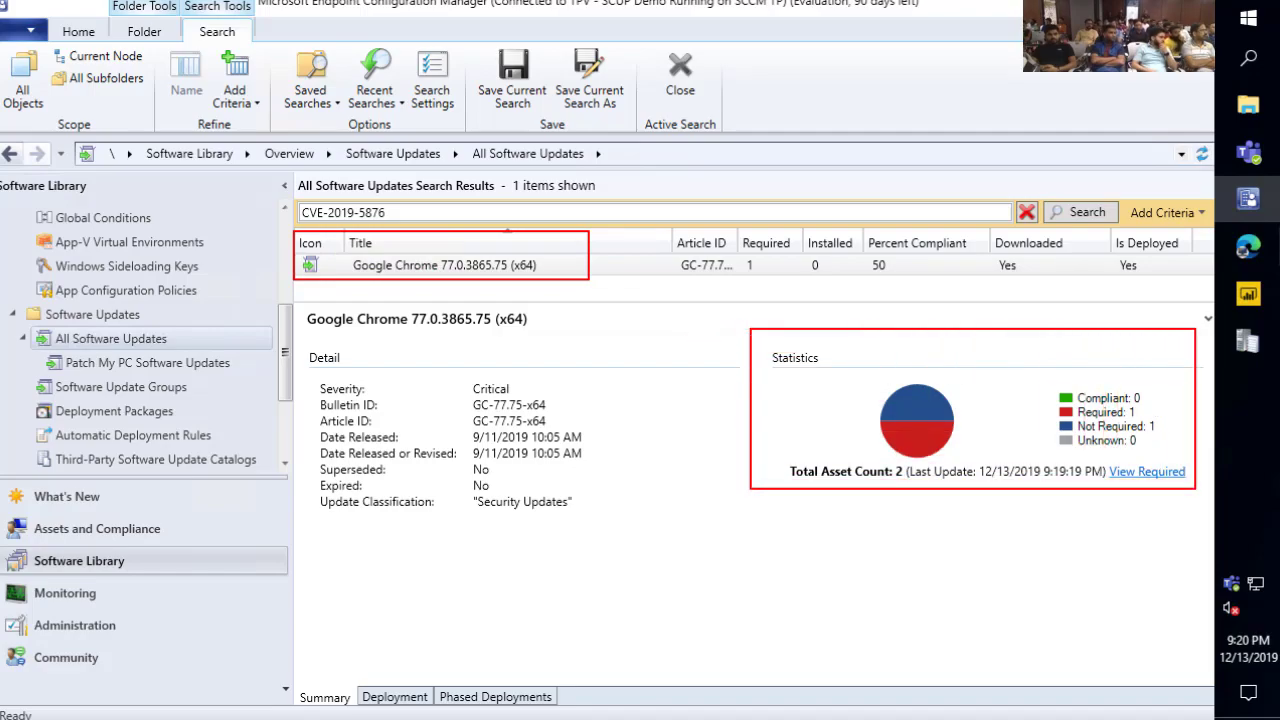
key(Escape)
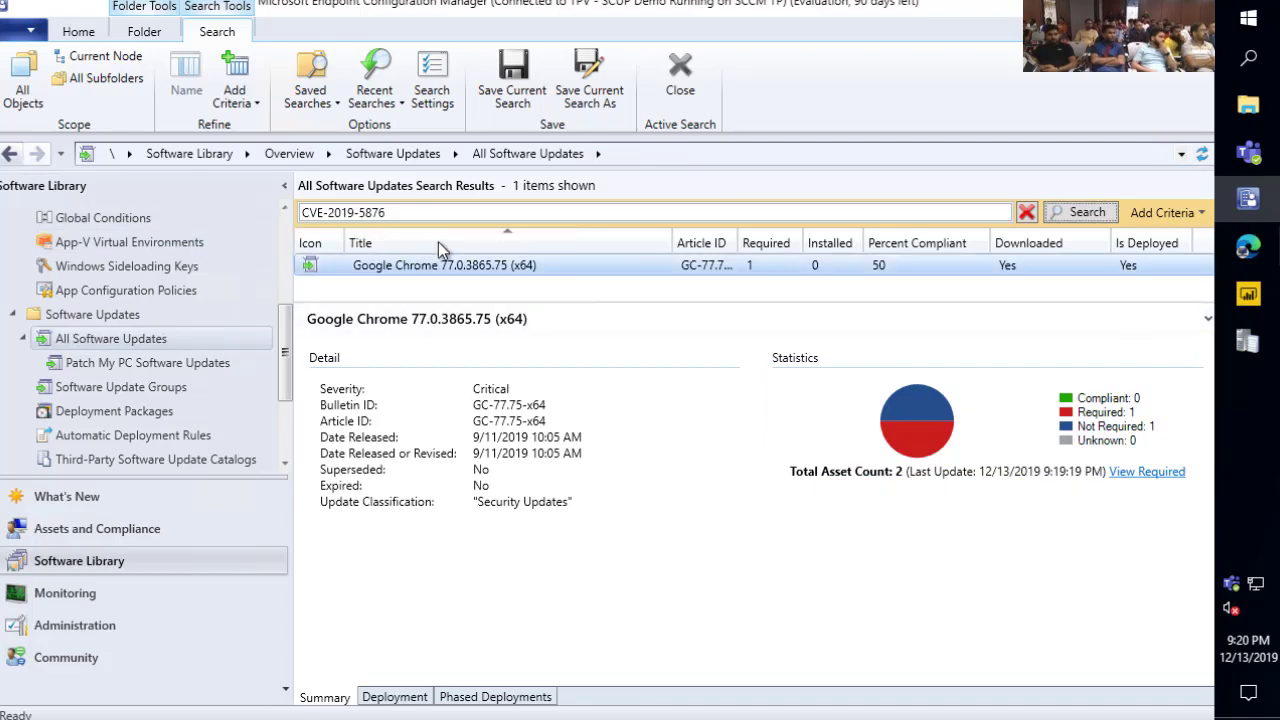
Add the Description column to the software updates list and widen it to fit its content
right_click(431, 245)
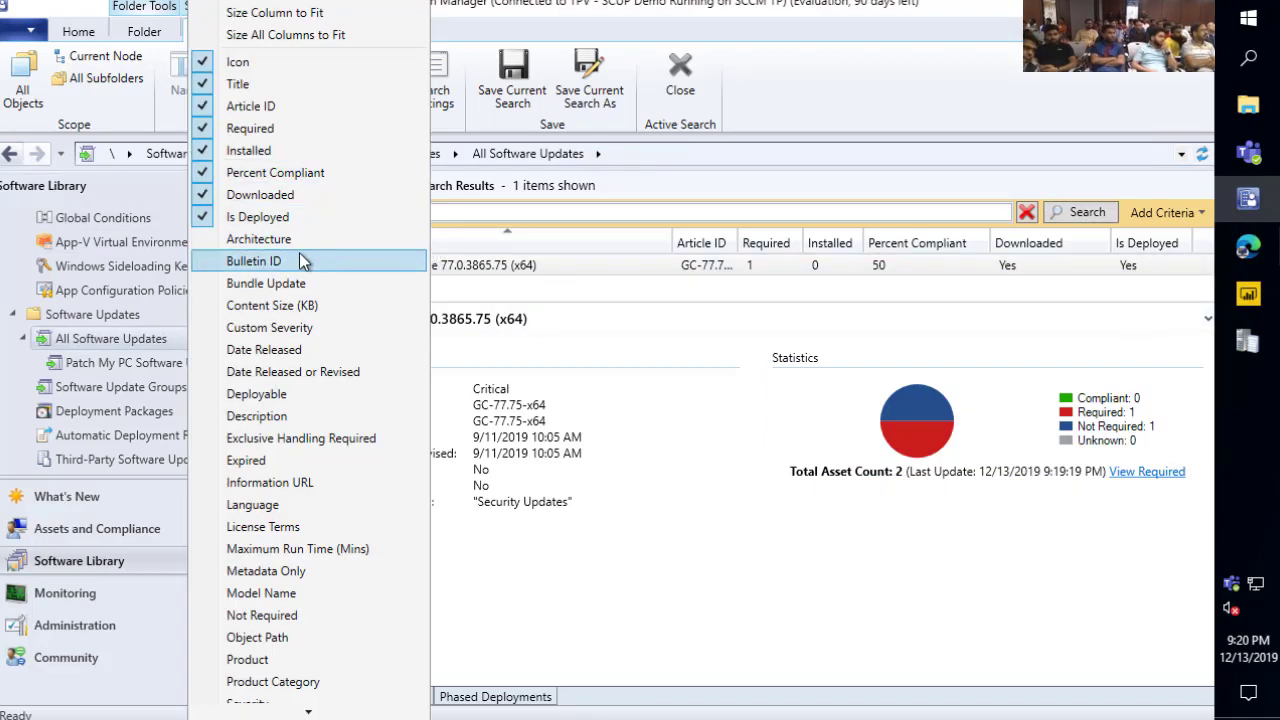
click(280, 420)
drag(934, 291, 1149, 296)
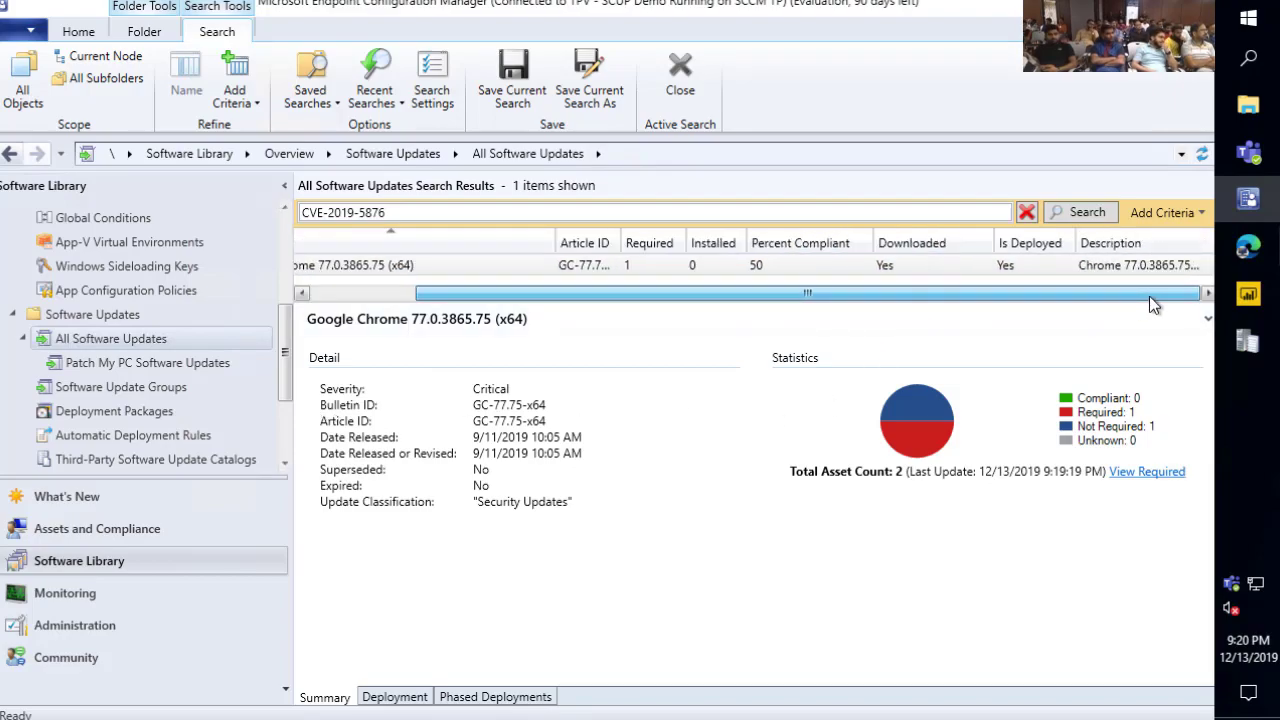
double_click(1210, 243)
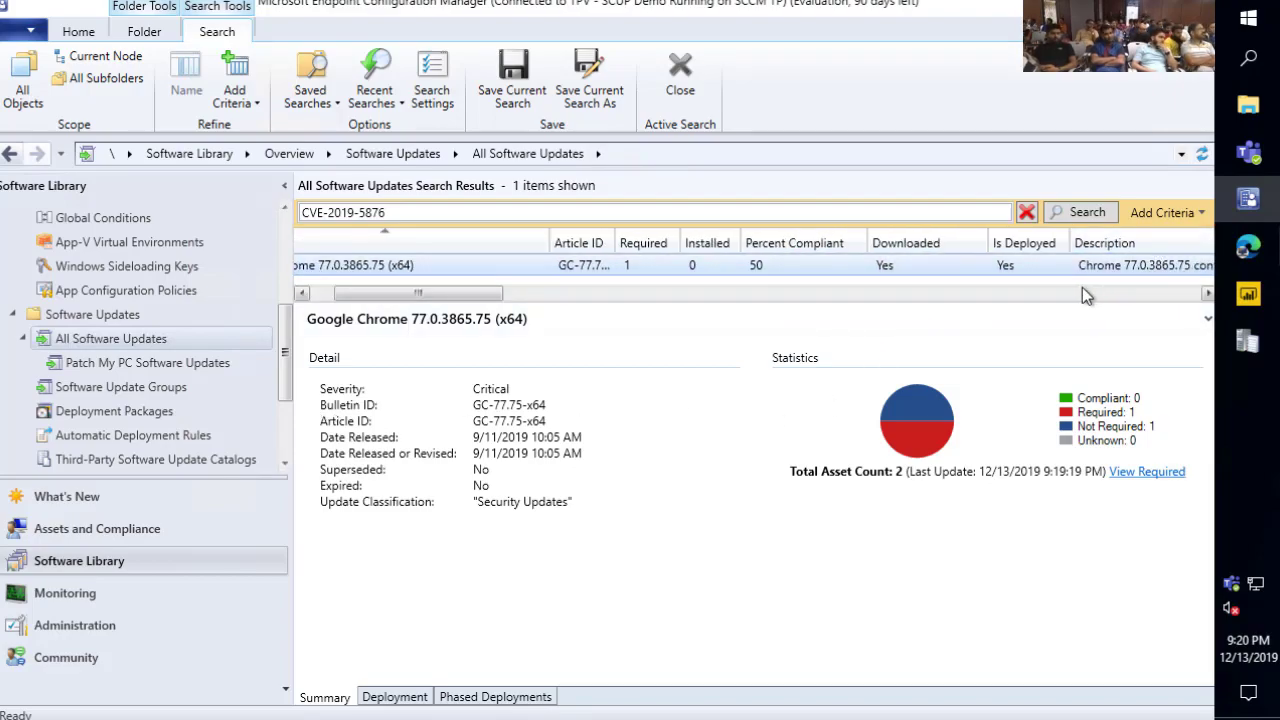
Examine the CVE IDs listed in the Google Chrome update's description, and clear the search
drag(497, 300, 654, 362)
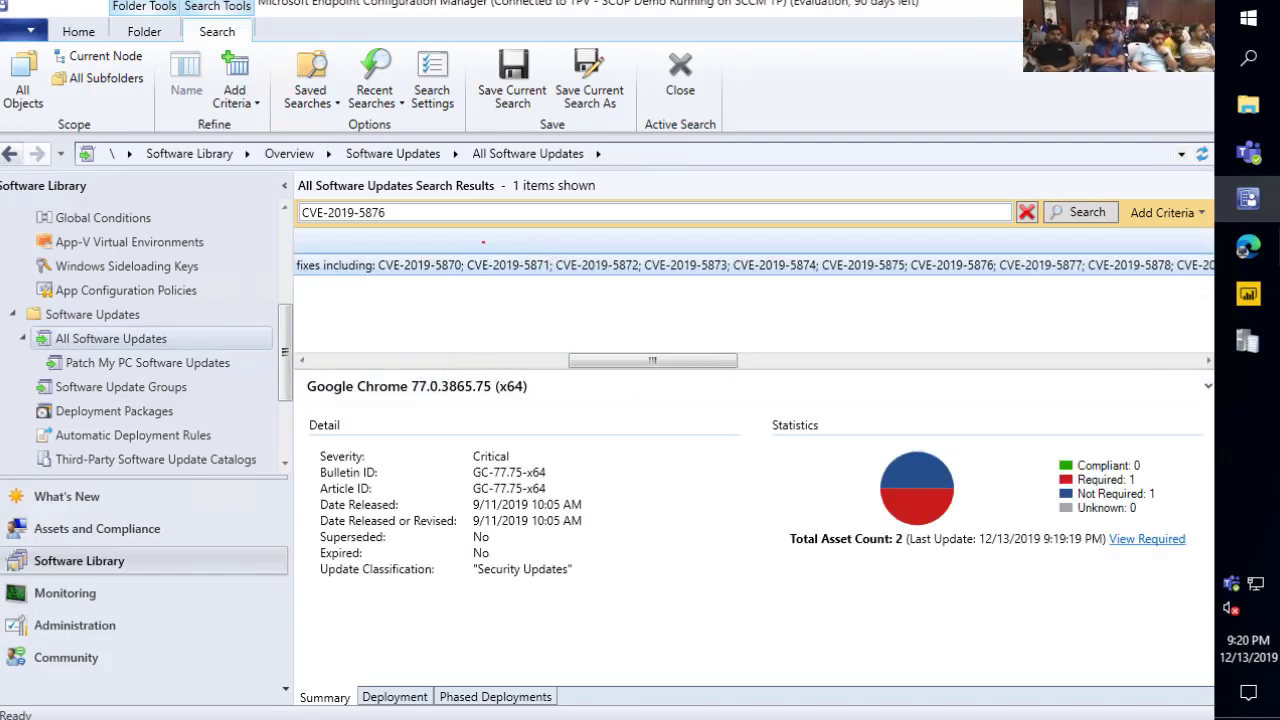
mouse_move(402, 247)
mouse_down()
mouse_move(594, 271)
mouse_move(1000, 282)
mouse_move(1060, 290)
mouse_move(1057, 303)
mouse_up()
key(Escape)
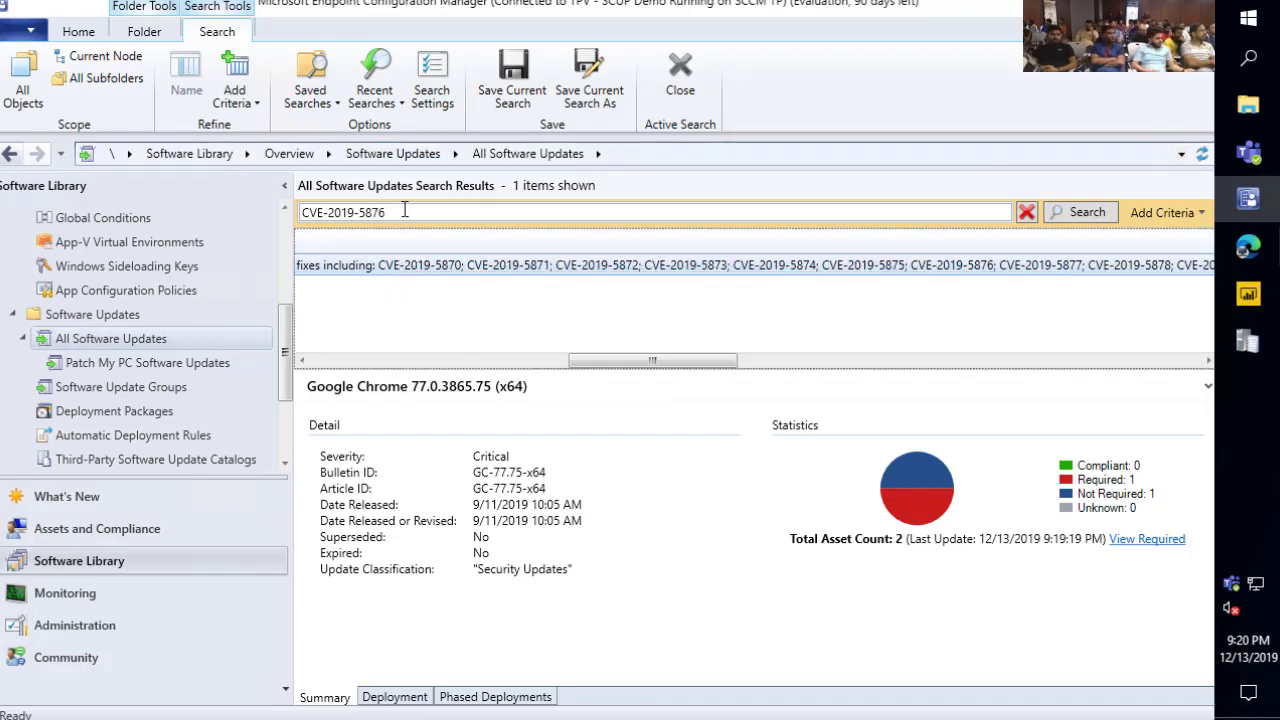
drag(572, 362, 330, 367)
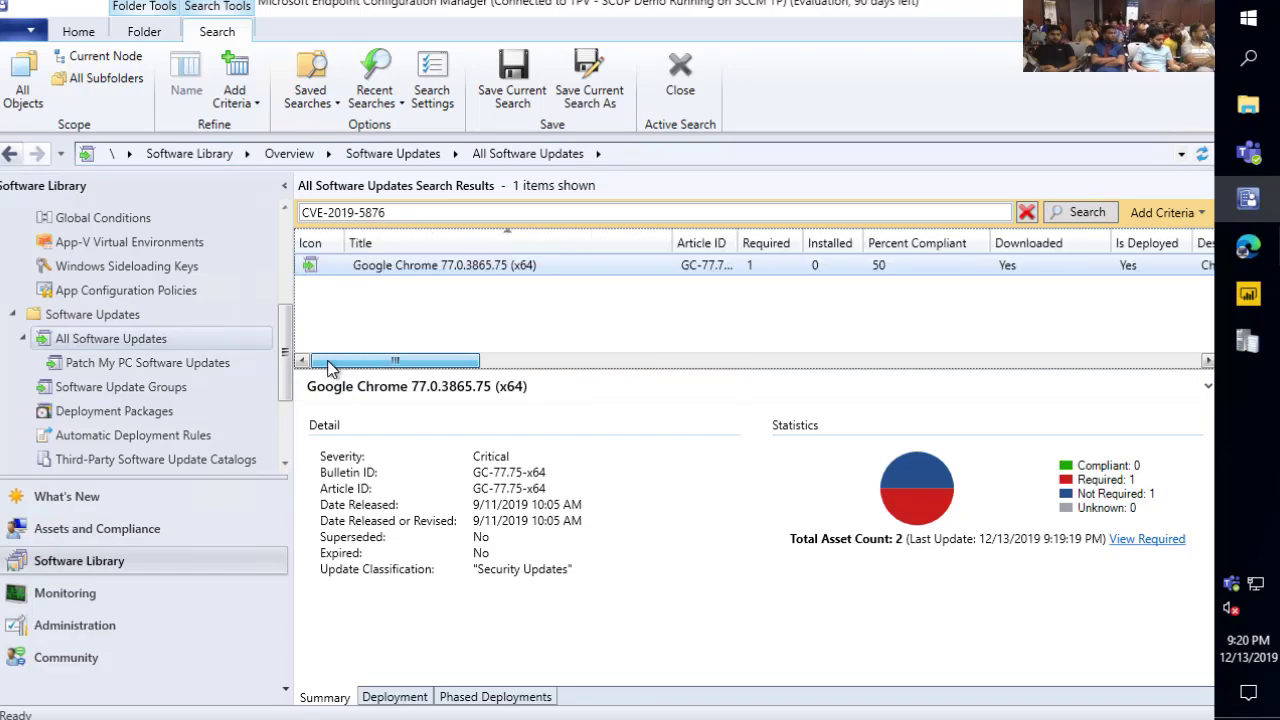
click(1026, 212)
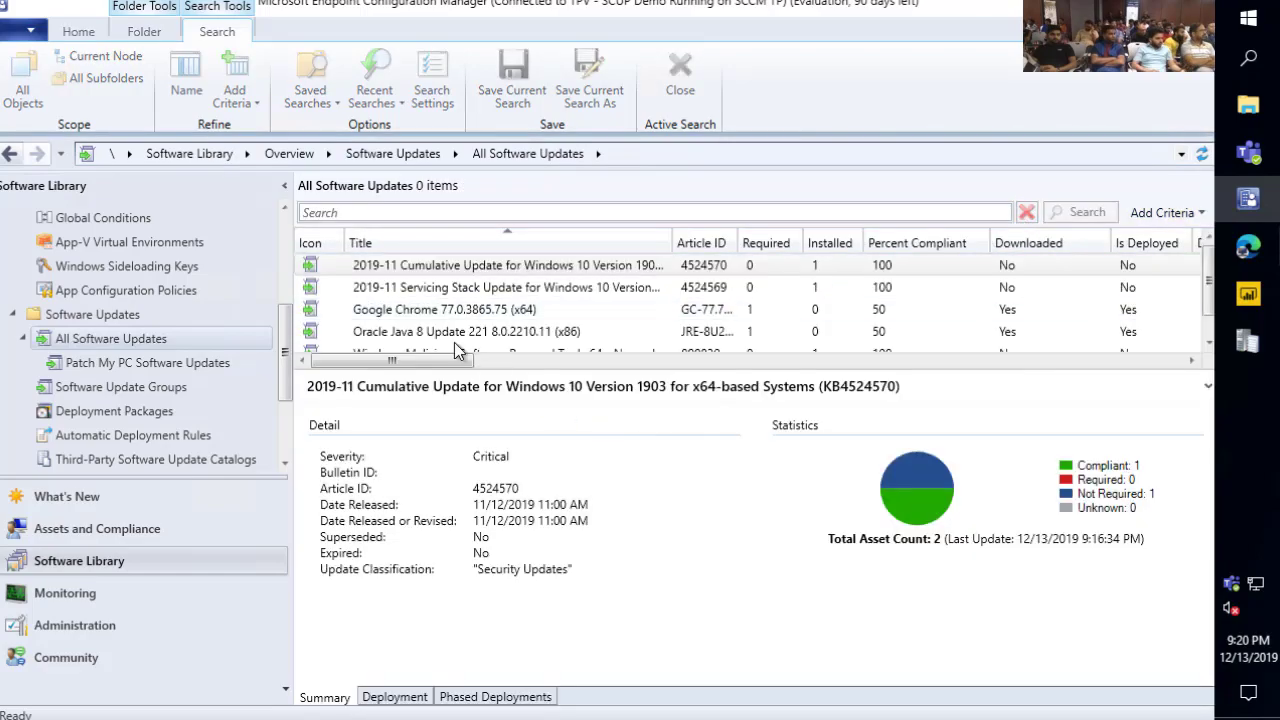
Open the Patch My PC applications folder and review the Google Chrome and Oracle Java 8 applications in it
scroll(88, 330, up, 3)
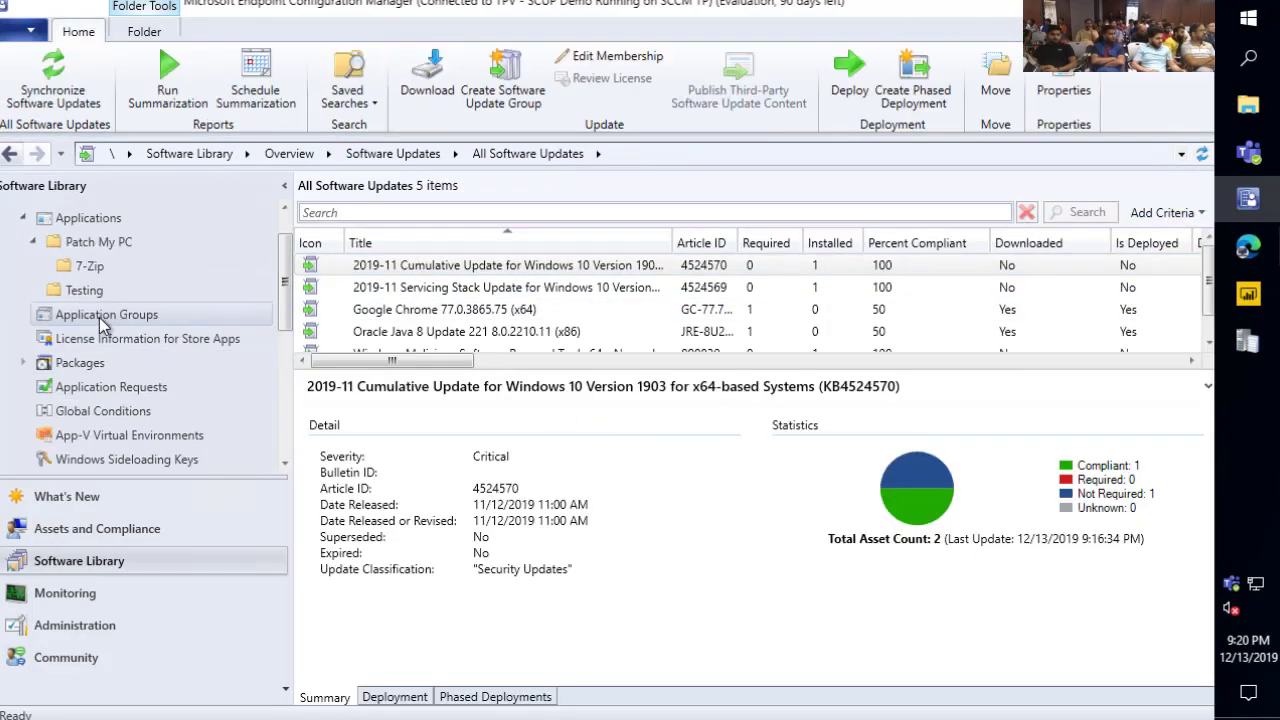
click(101, 246)
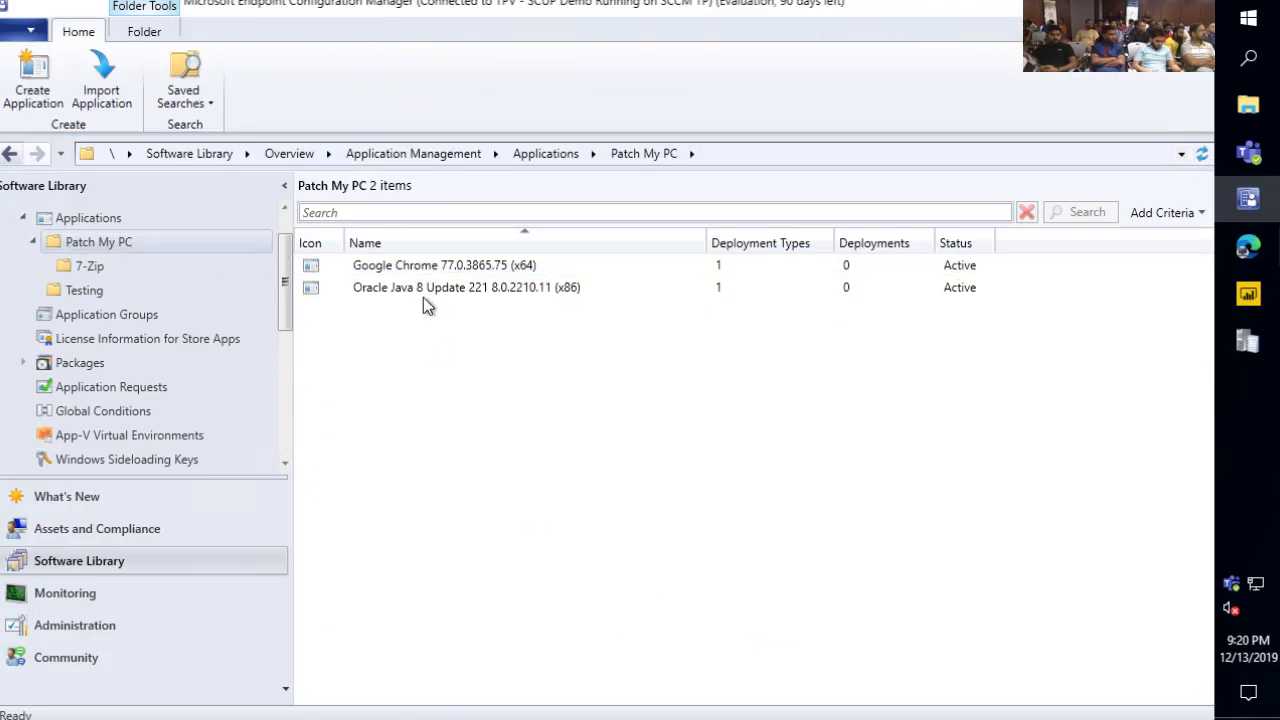
click(421, 290)
click(445, 266)
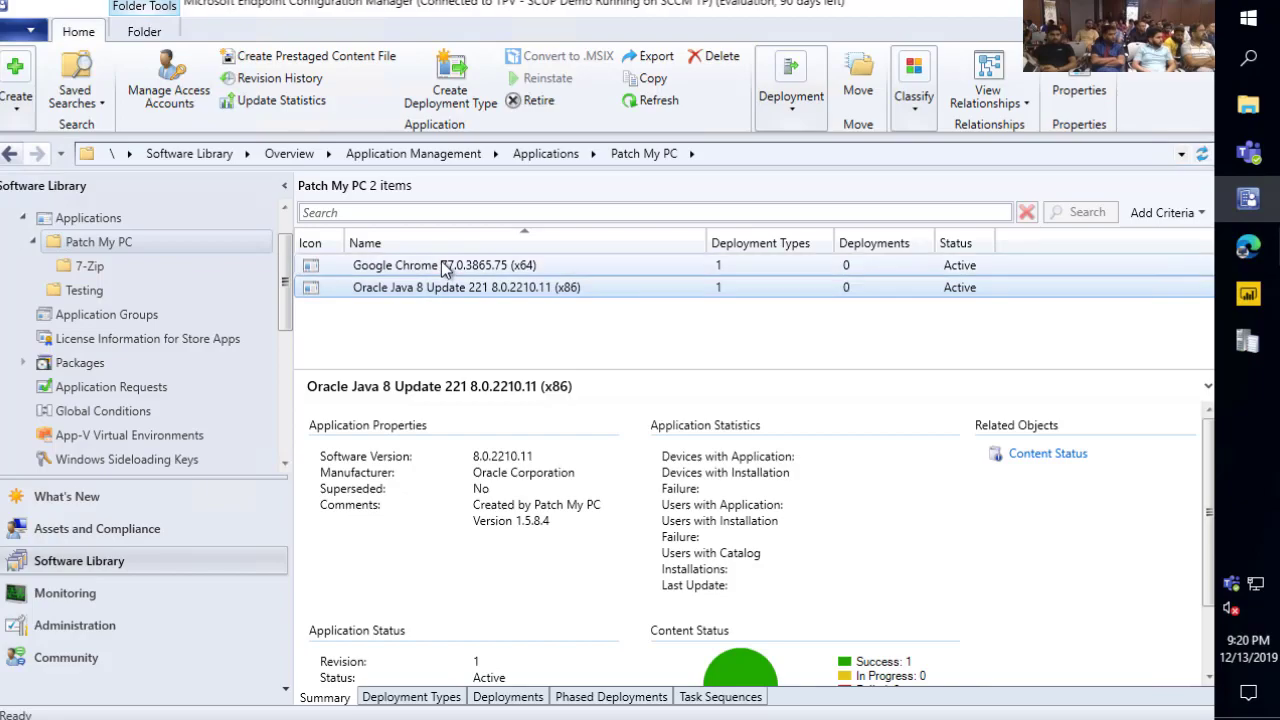
click(455, 297)
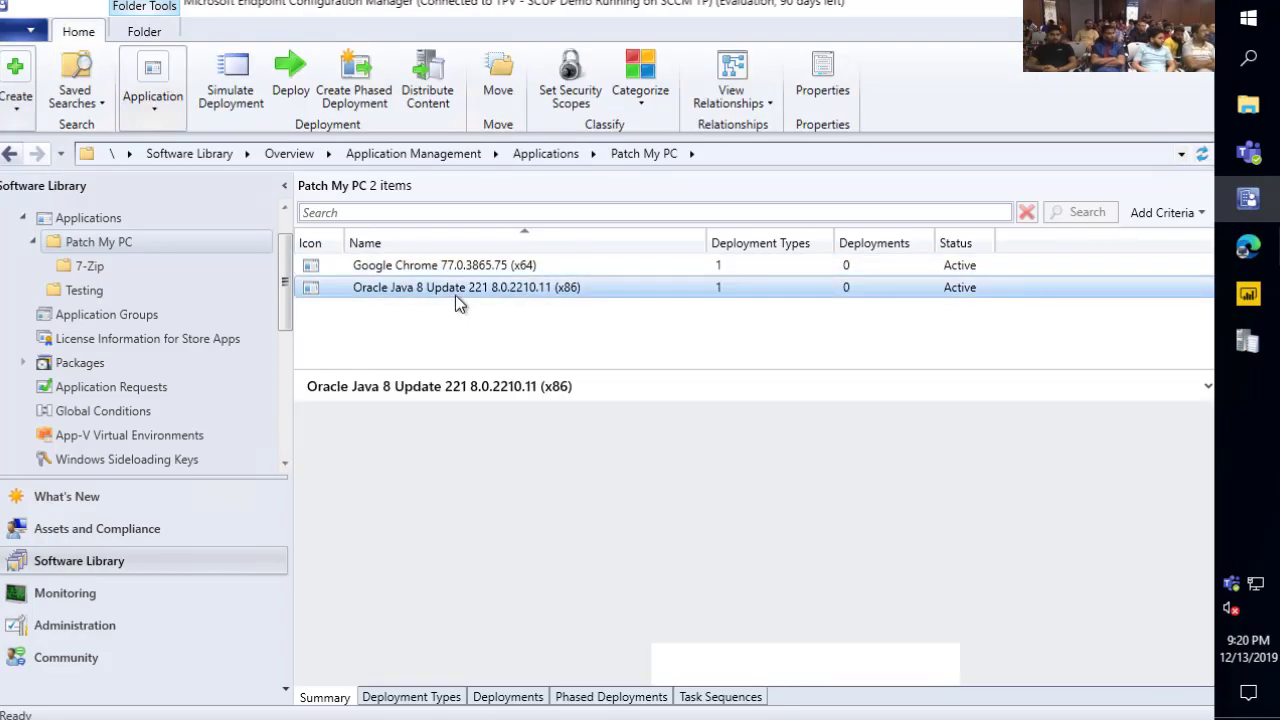
click(150, 268)
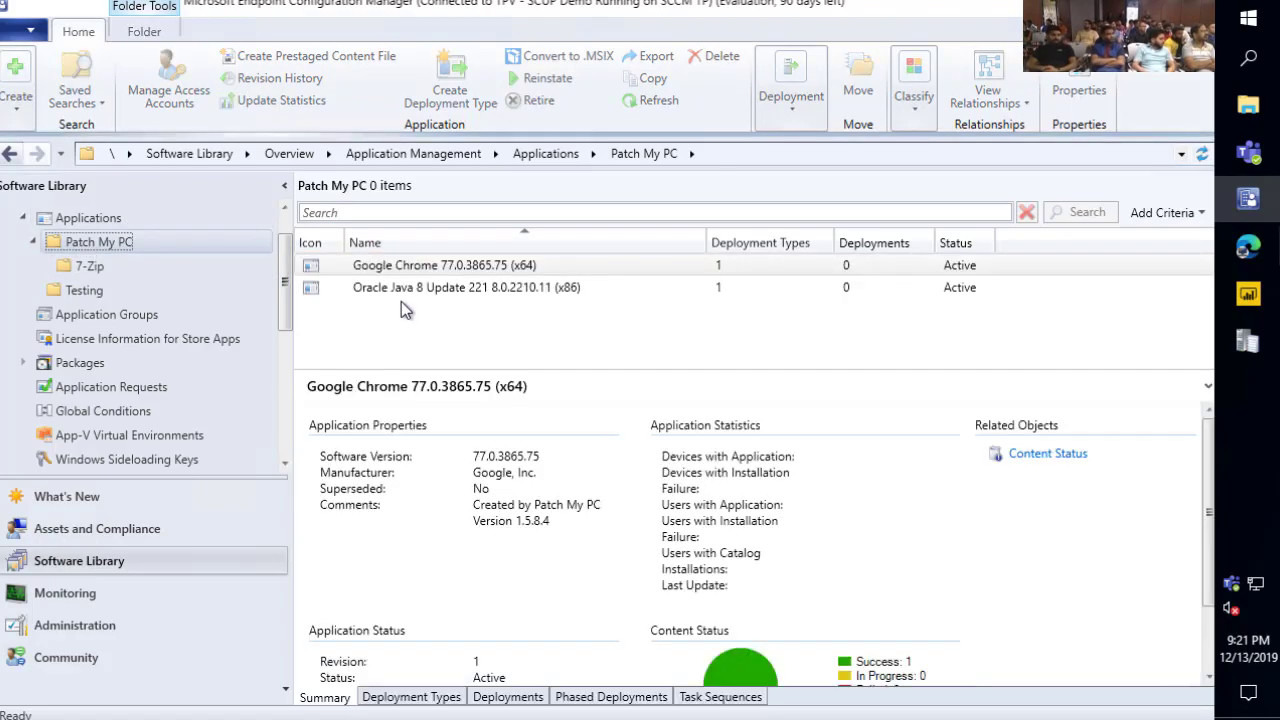
Open the Google Chrome 77.0.3865.75 (x64) application's properties, review its Software Center name, documentation link, description, keywords and icon, and close them unchanged
right_click(398, 266)
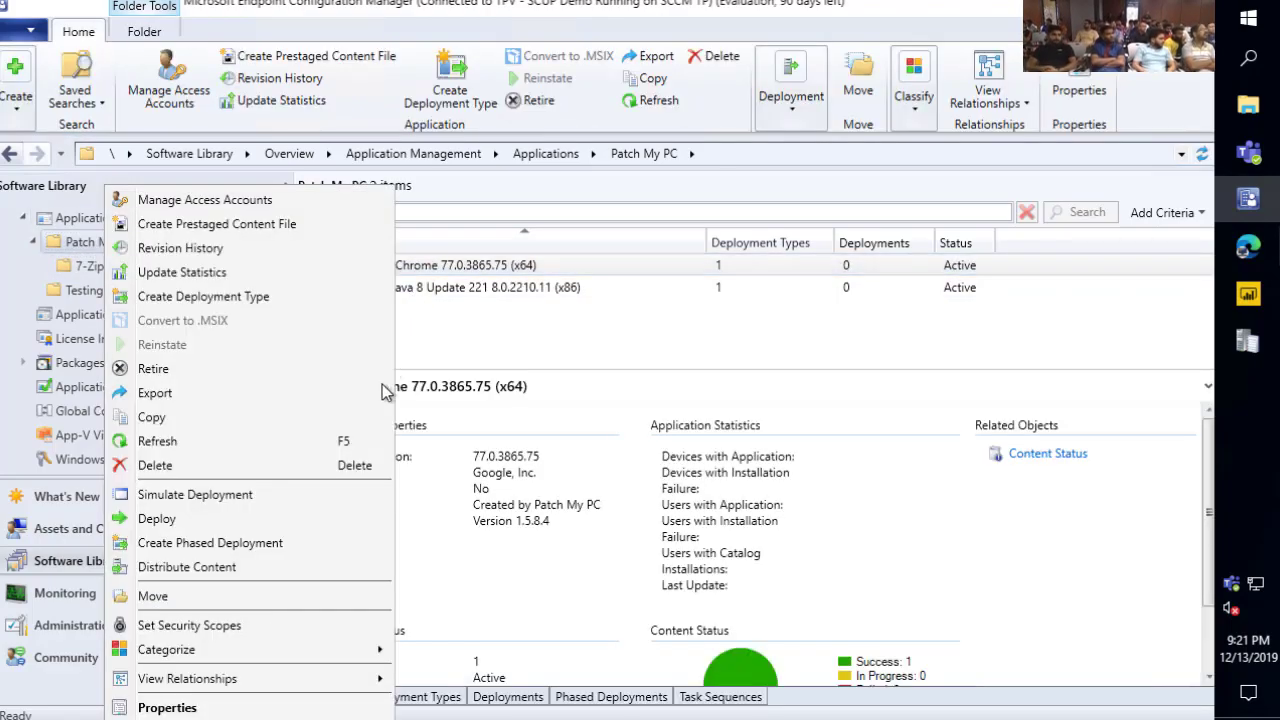
click(262, 708)
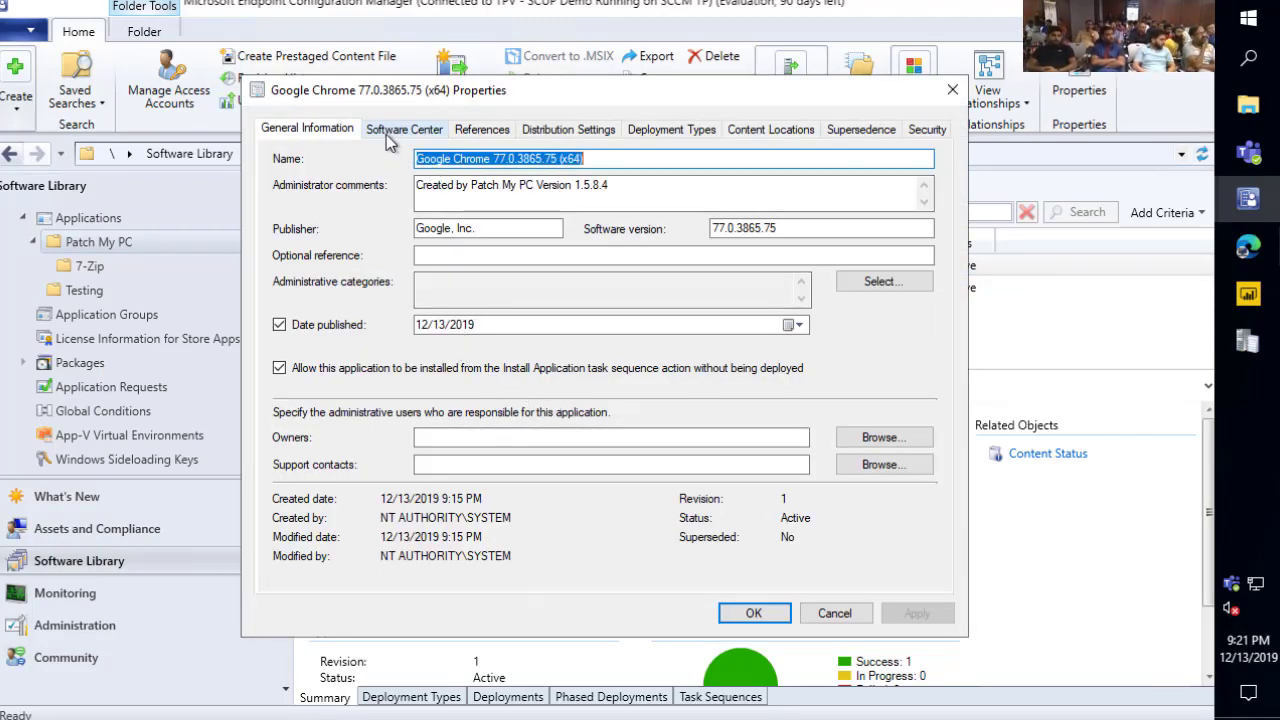
click(396, 131)
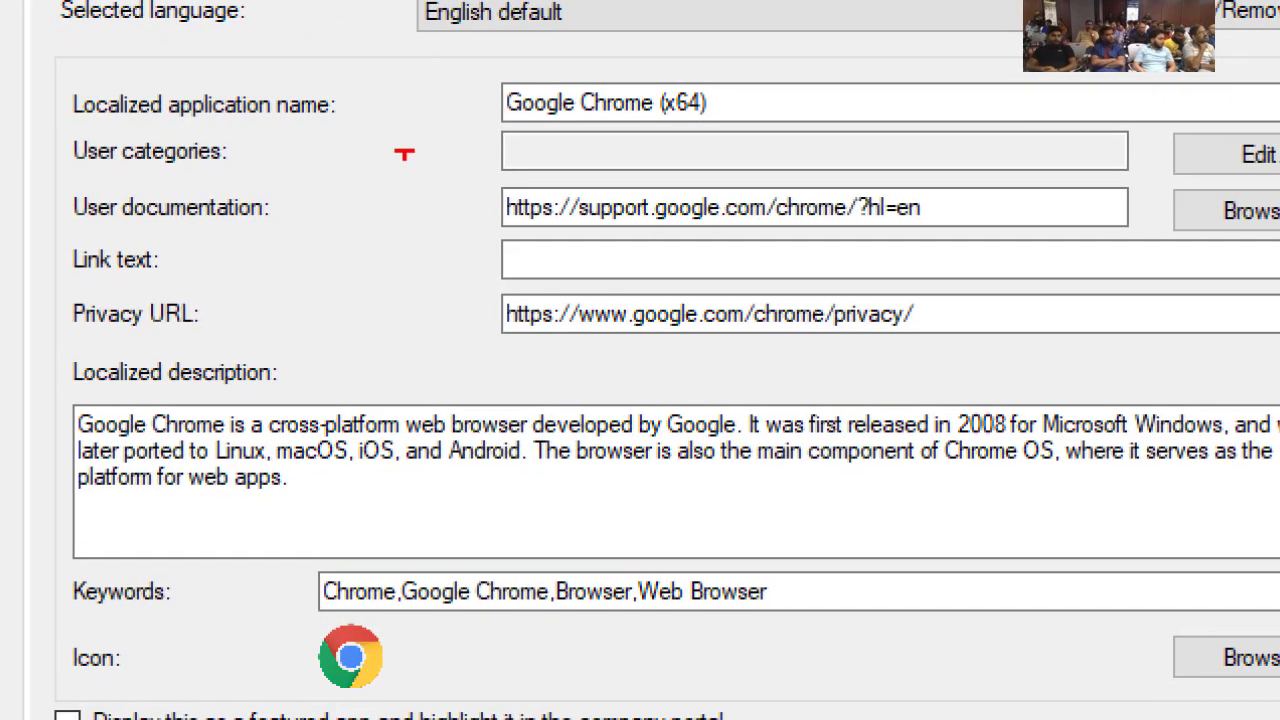
drag(408, 57, 865, 133)
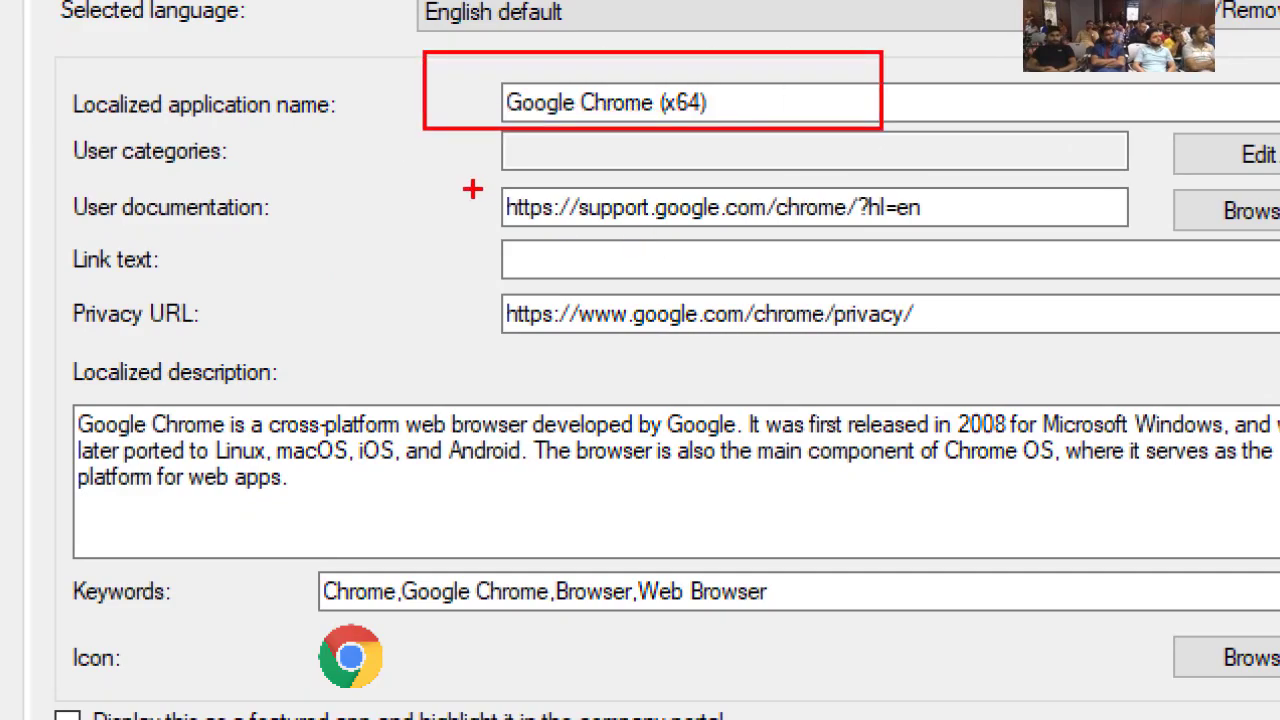
mouse_move(449, 170)
mouse_down()
mouse_move(737, 172)
mouse_move(1171, 240)
mouse_move(1150, 245)
mouse_up()
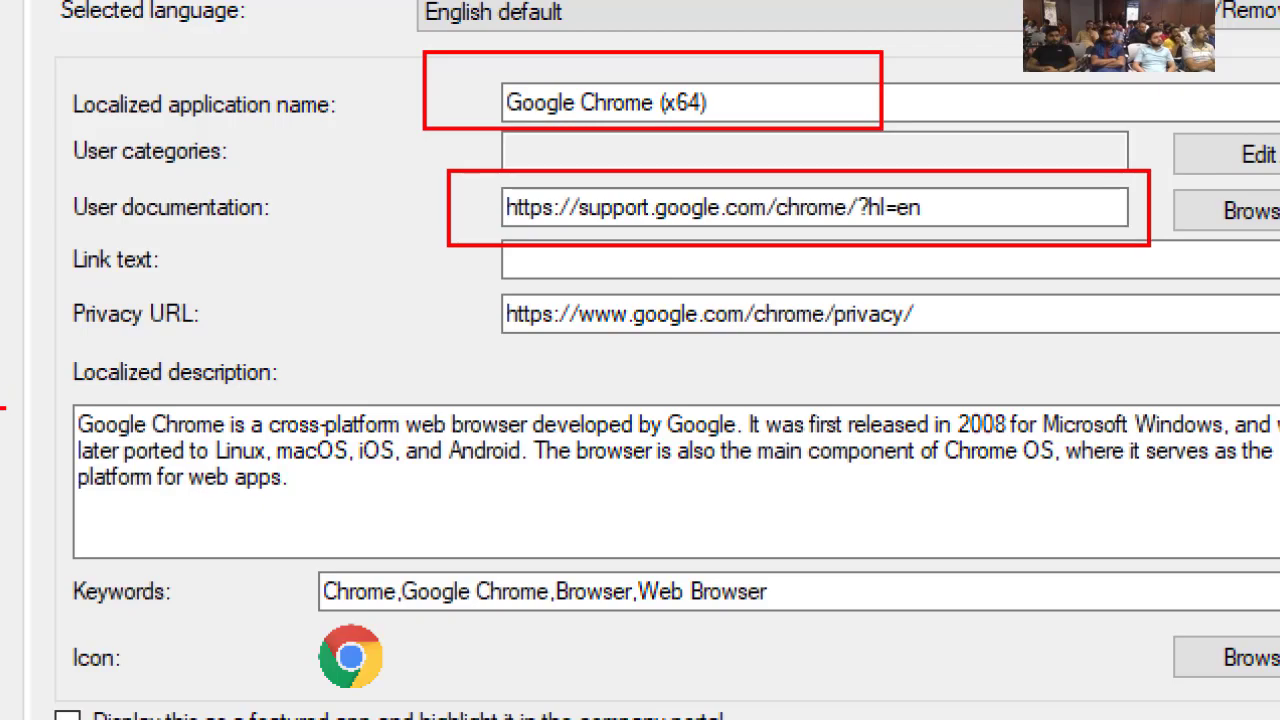
drag(17, 367, 945, 691)
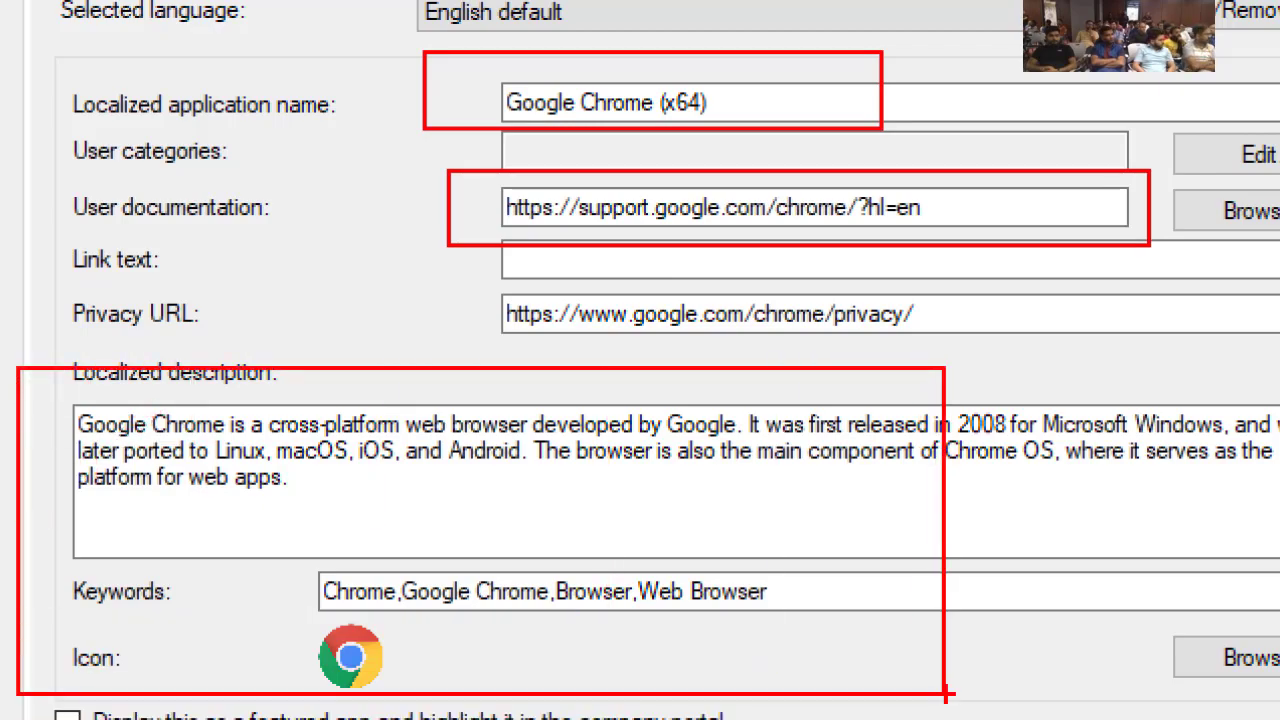
key(Escape)
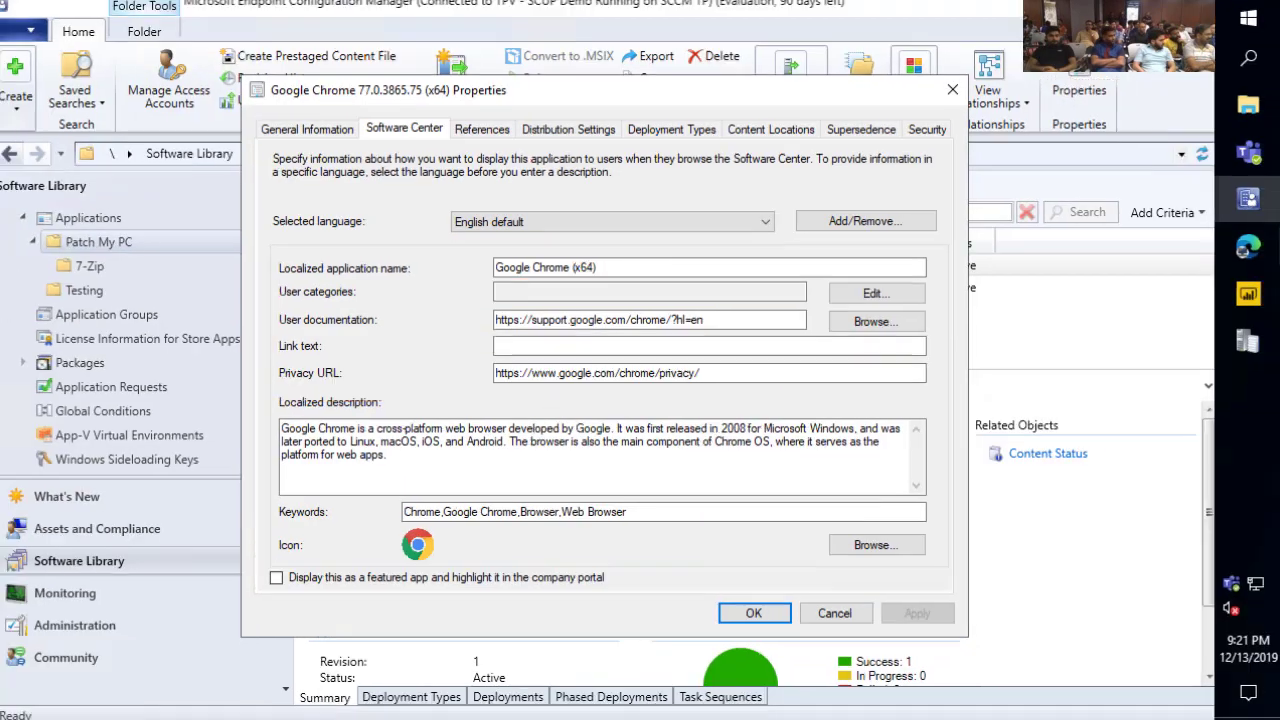
click(834, 614)
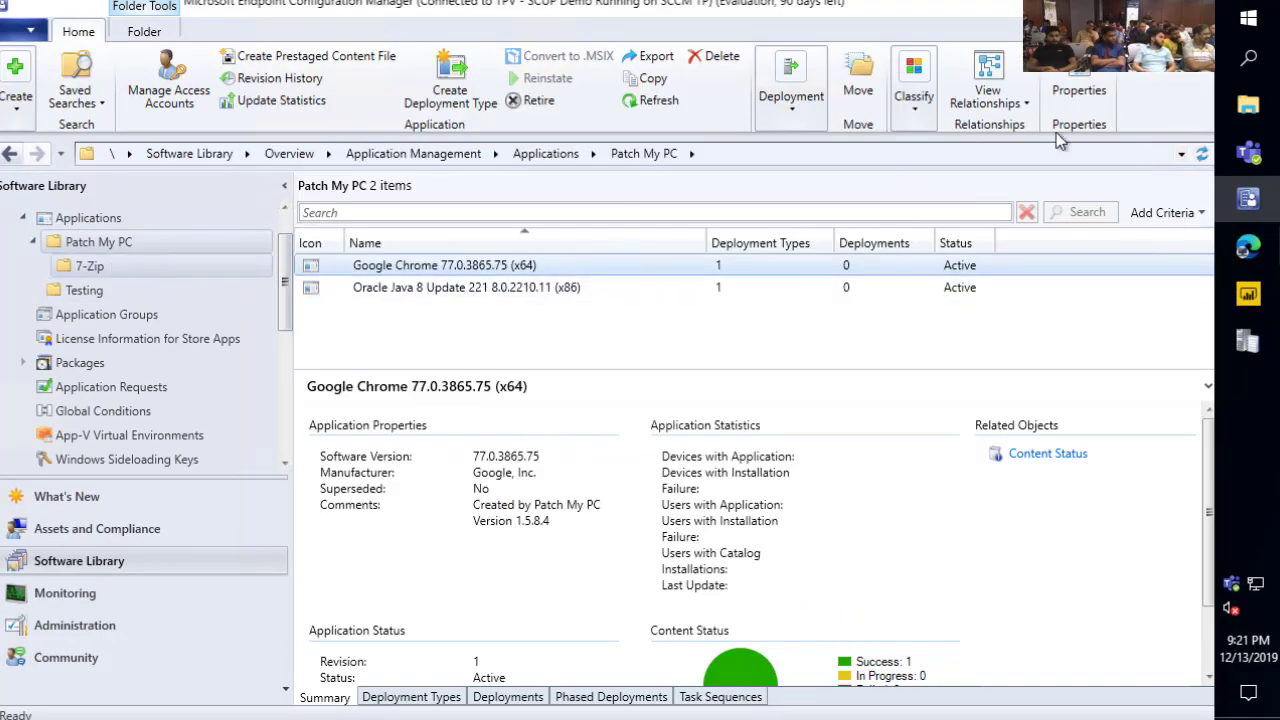
Minimize the Configuration Manager console and run the Deploy-Applications PowerShell script from the server's desktop
click(1128, 20)
right_click(33, 338)
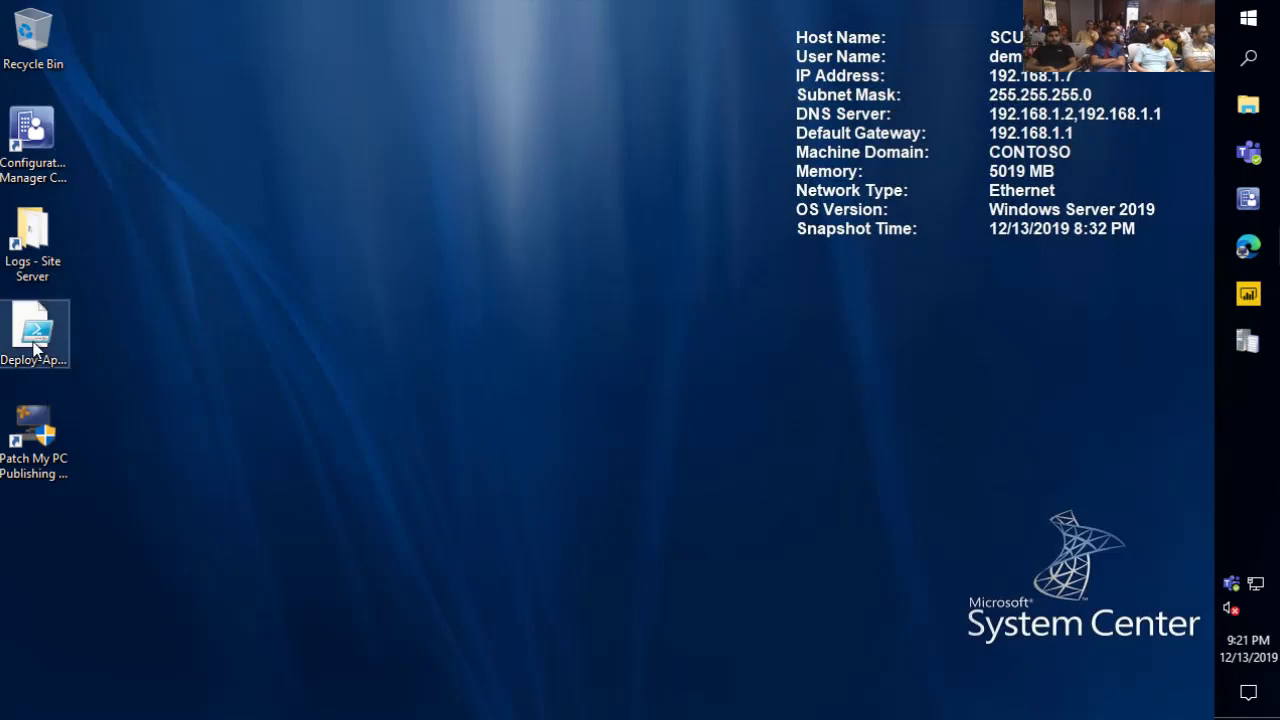
click(101, 379)
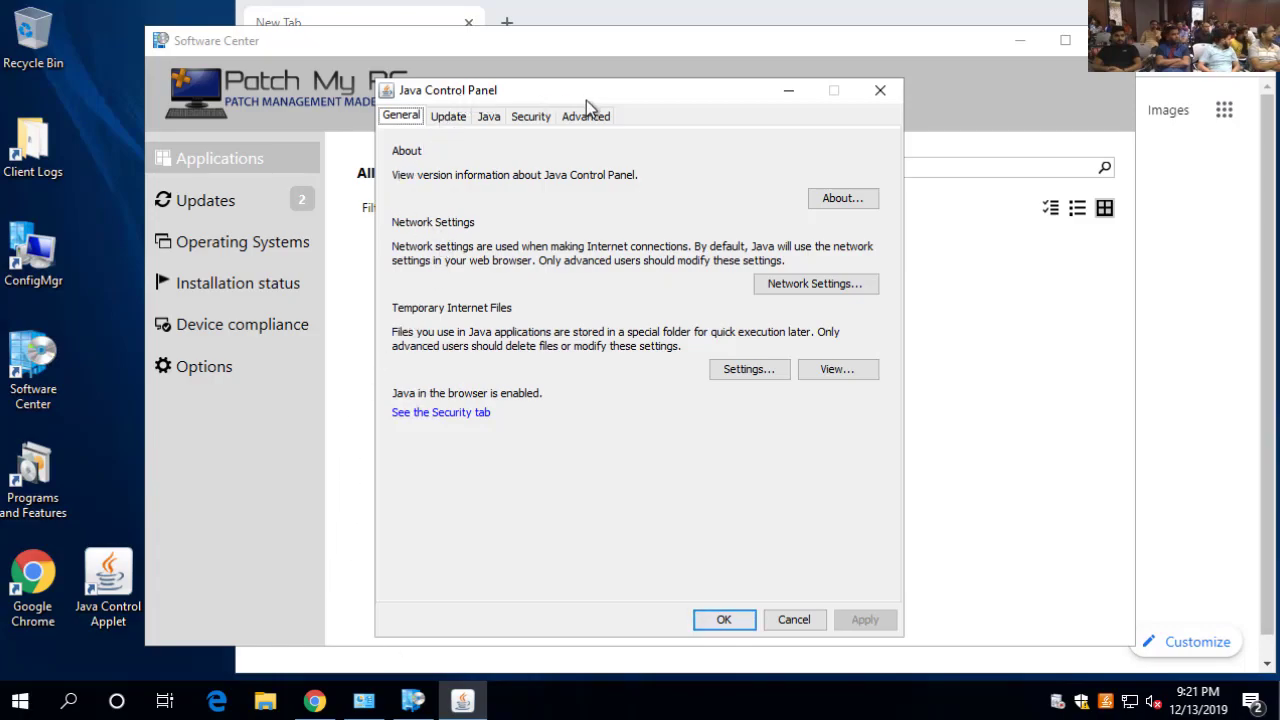
On the client, move the Java Control Panel aside and show the available updates in Software Center
drag(586, 100, 897, 74)
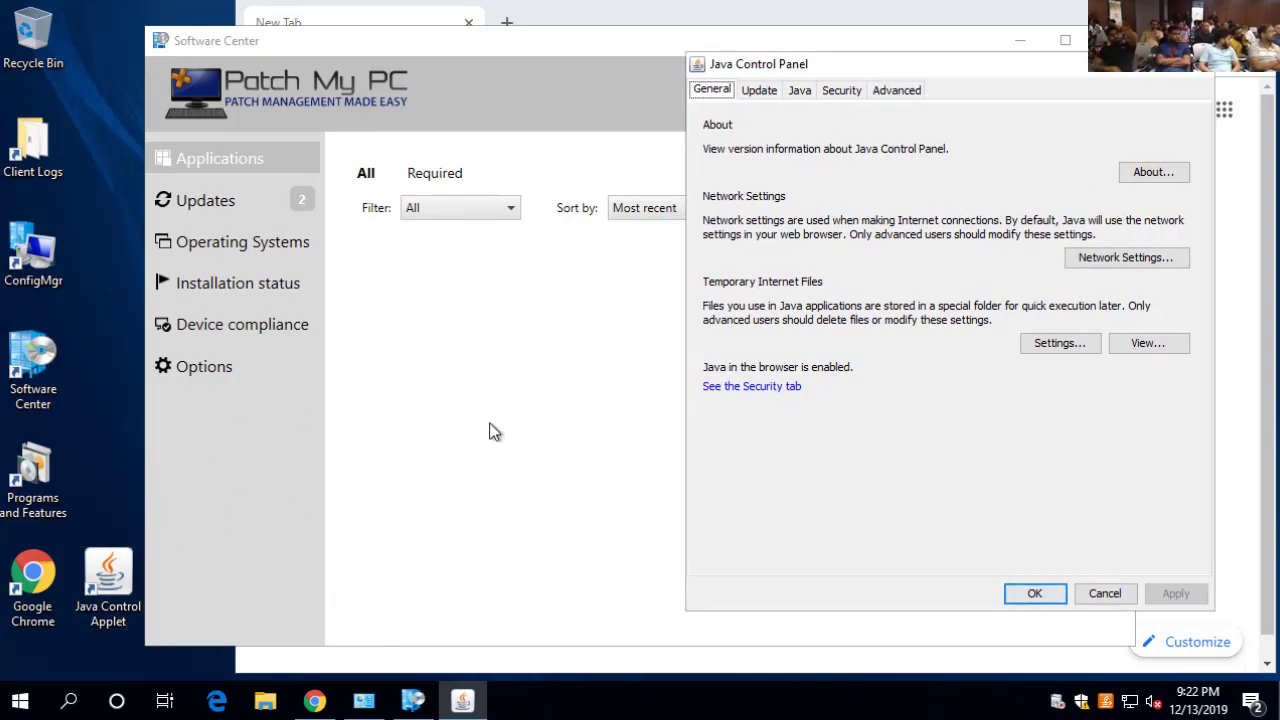
click(415, 392)
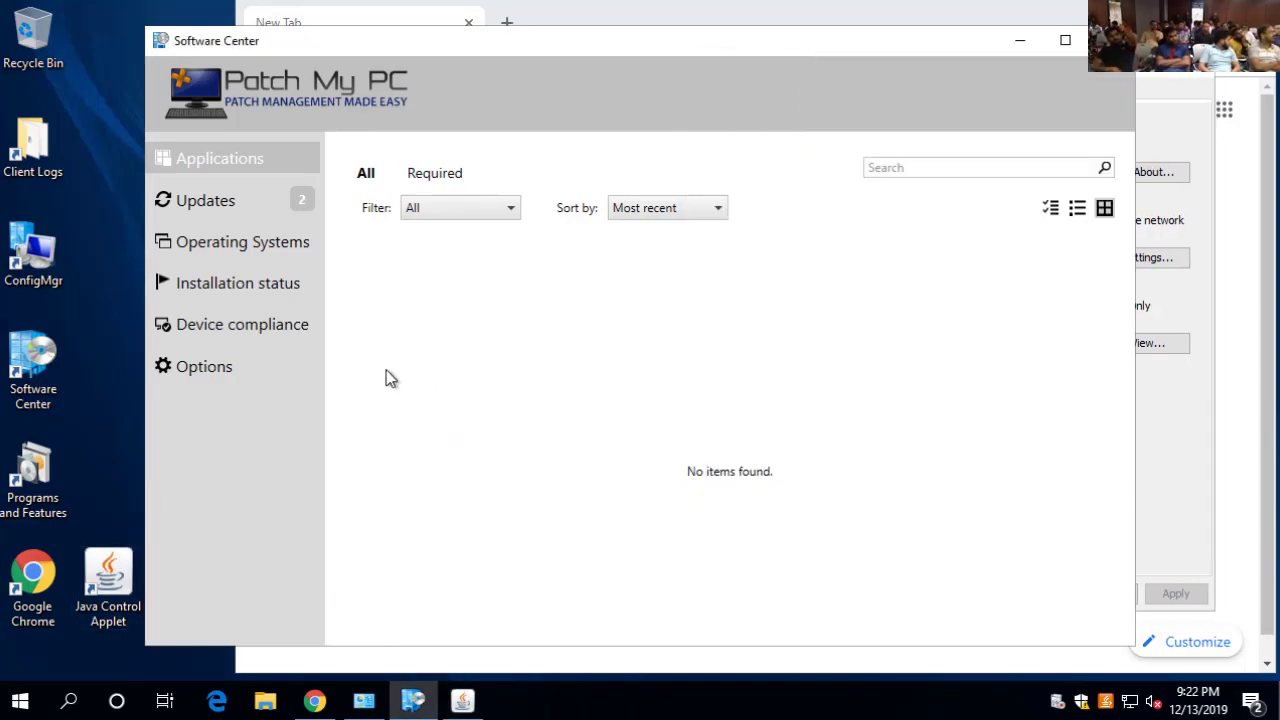
click(237, 201)
Maximize Programs and Features and review the installed versions of Google Chrome and Java 8
click(364, 700)
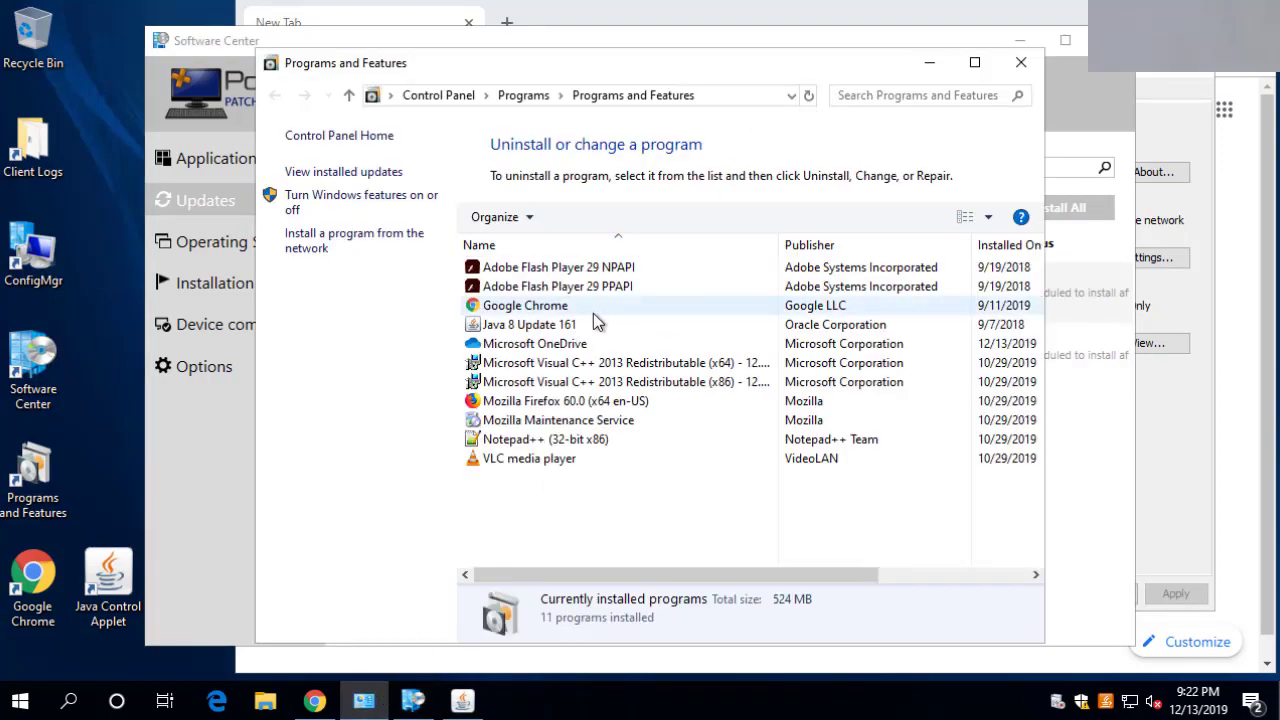
click(976, 66)
drag(910, 186, 526, 192)
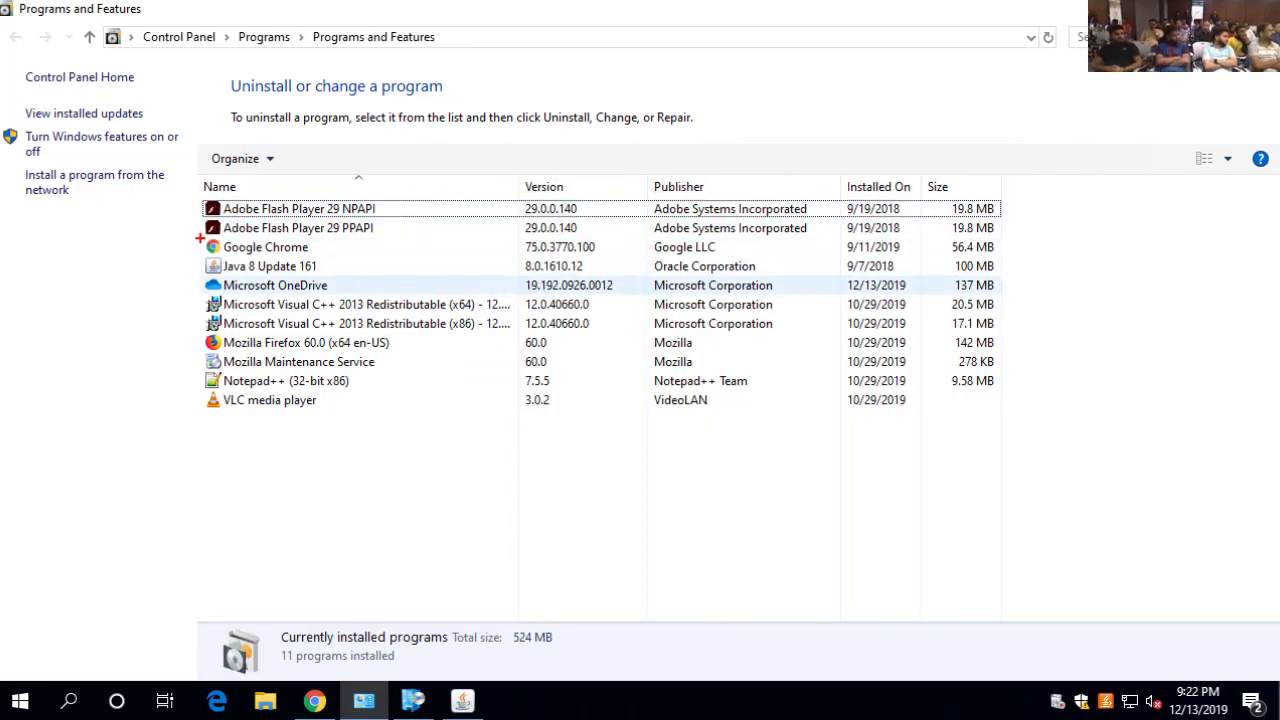
drag(199, 238, 646, 273)
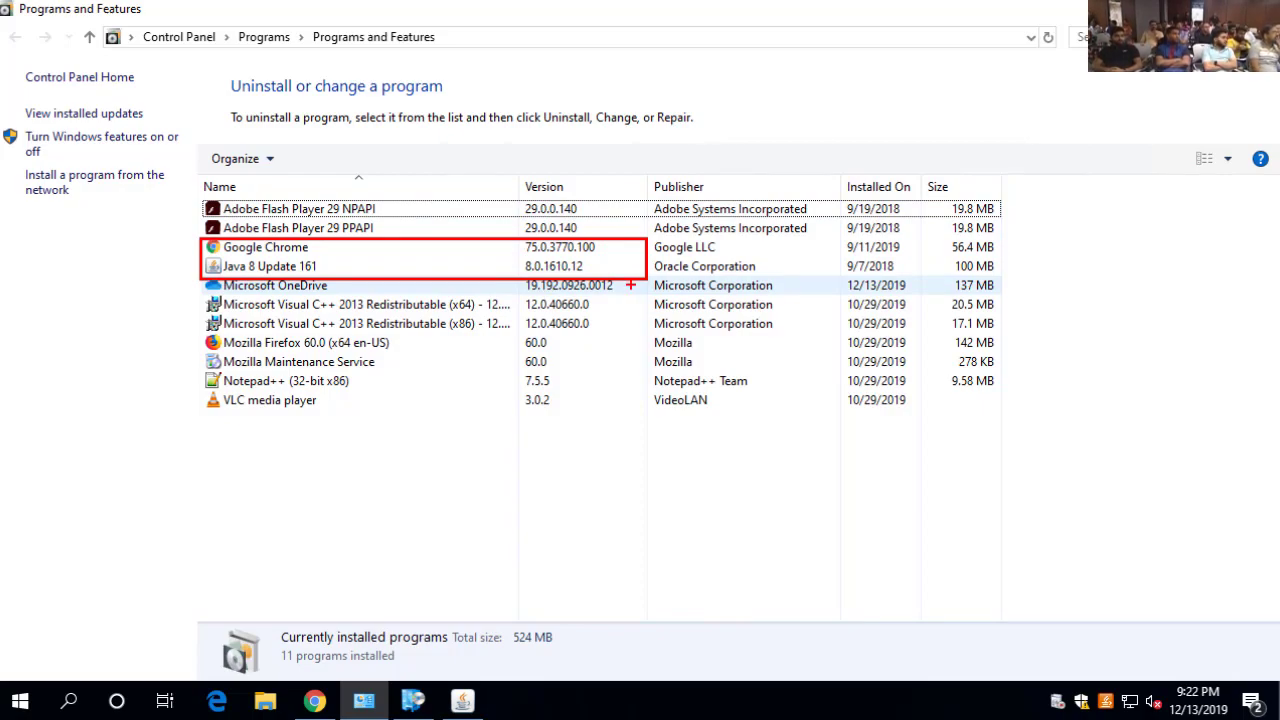
key(Escape)
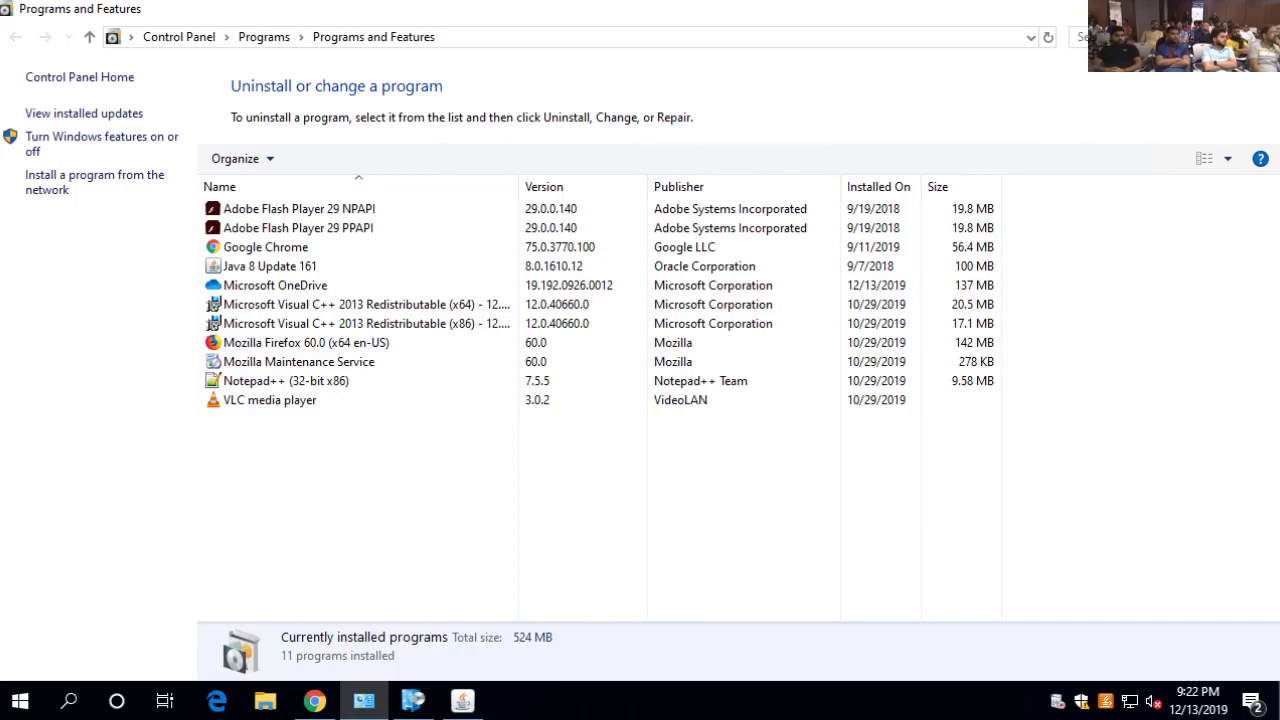
Maximize Software Center and narrow the Name column of the updates list to review each update's full installation schedule status
key(alt+Tab)
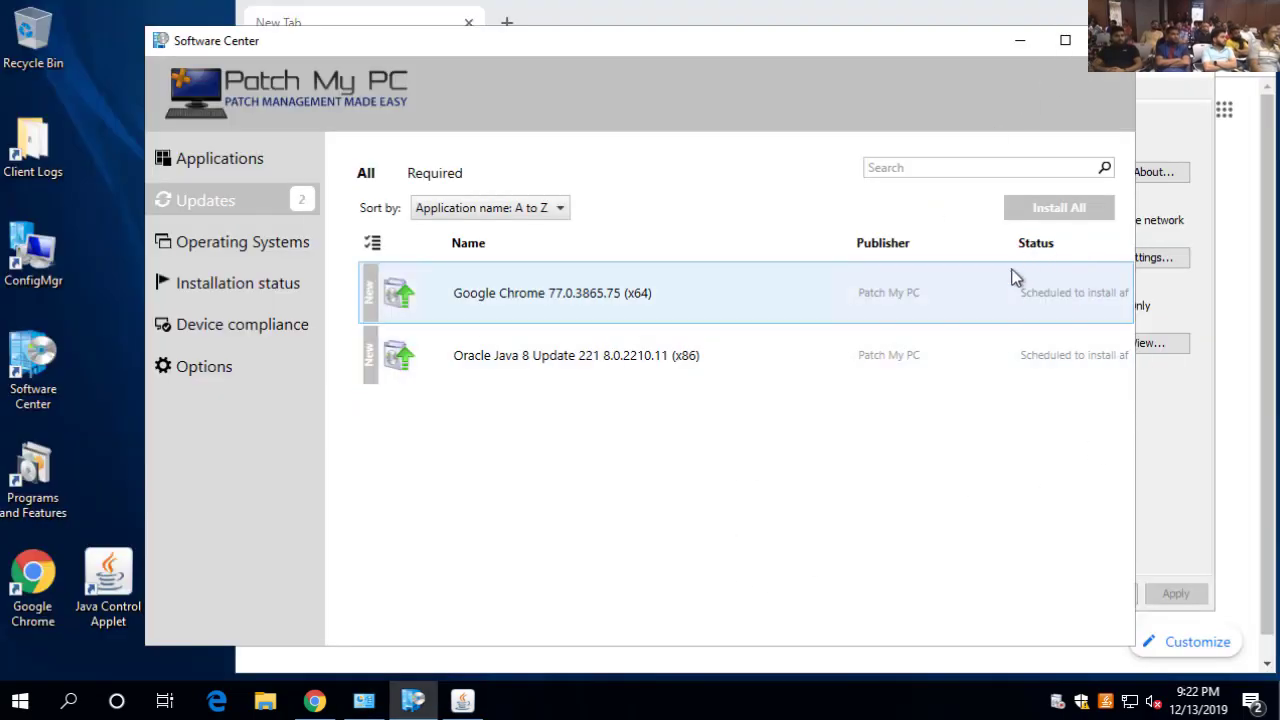
click(1065, 40)
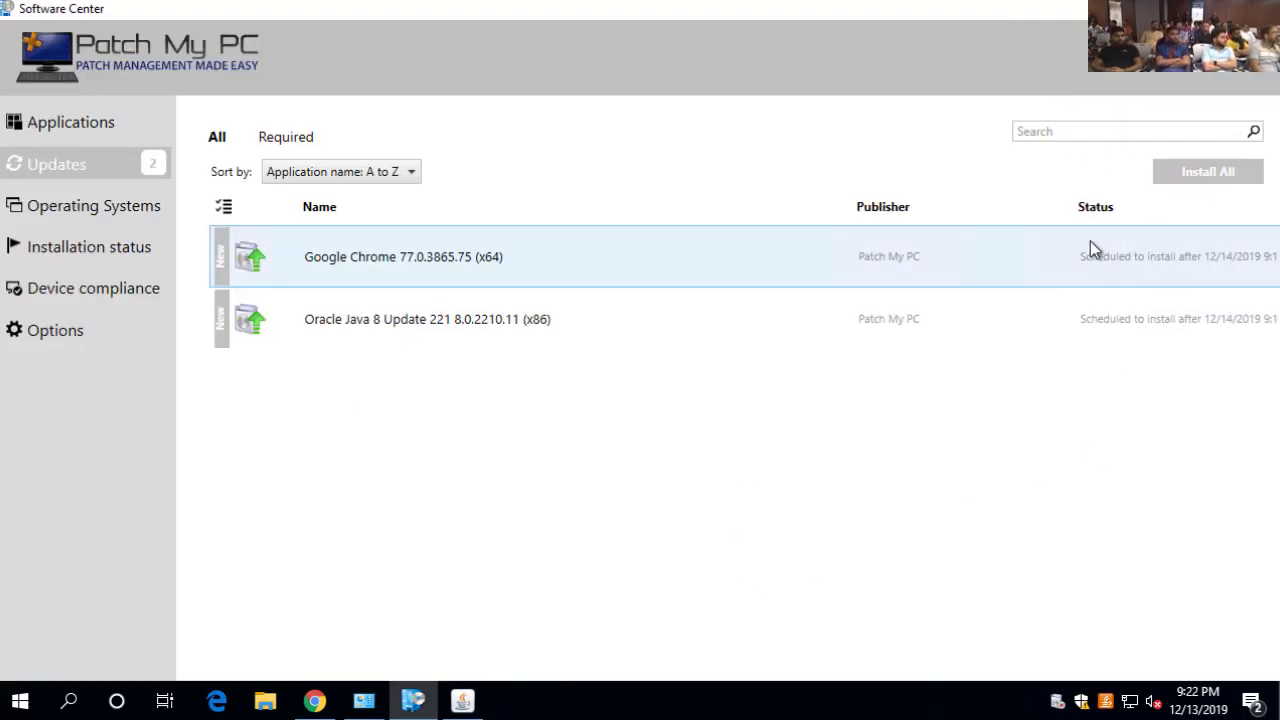
drag(849, 214, 620, 214)
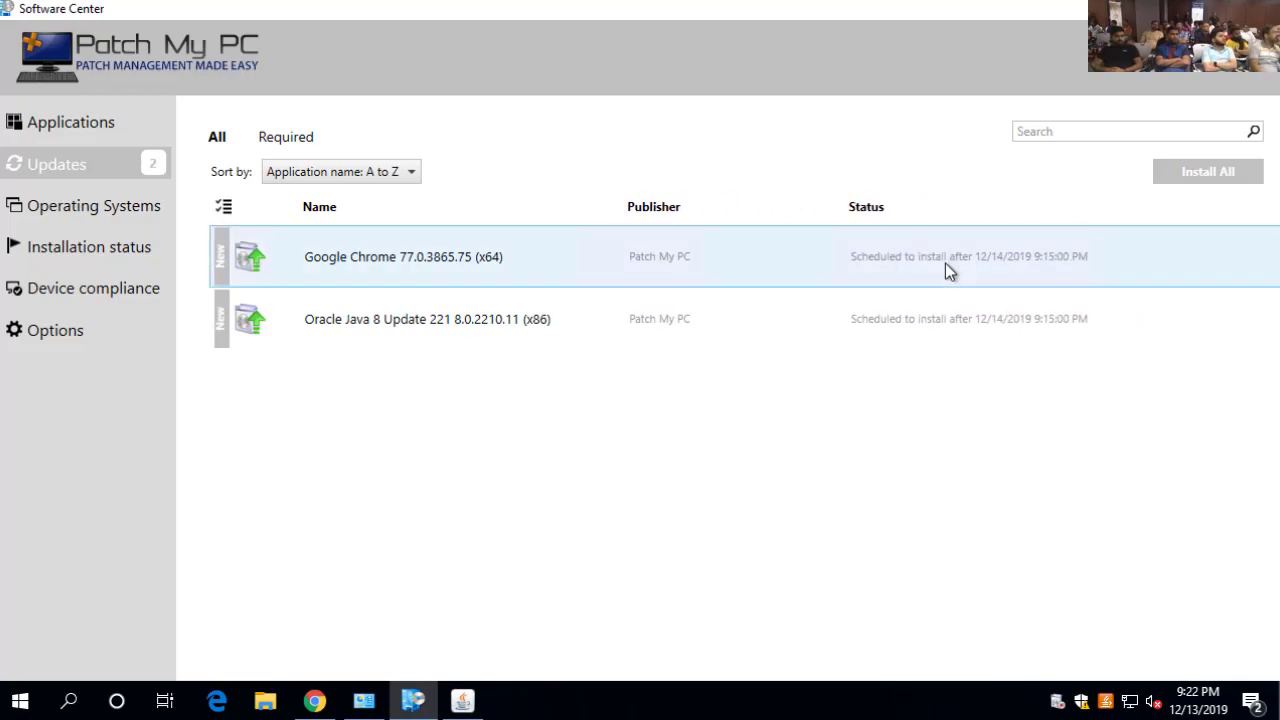
mouse_move(828, 219)
mouse_down()
mouse_move(886, 258)
mouse_move(1142, 341)
mouse_up()
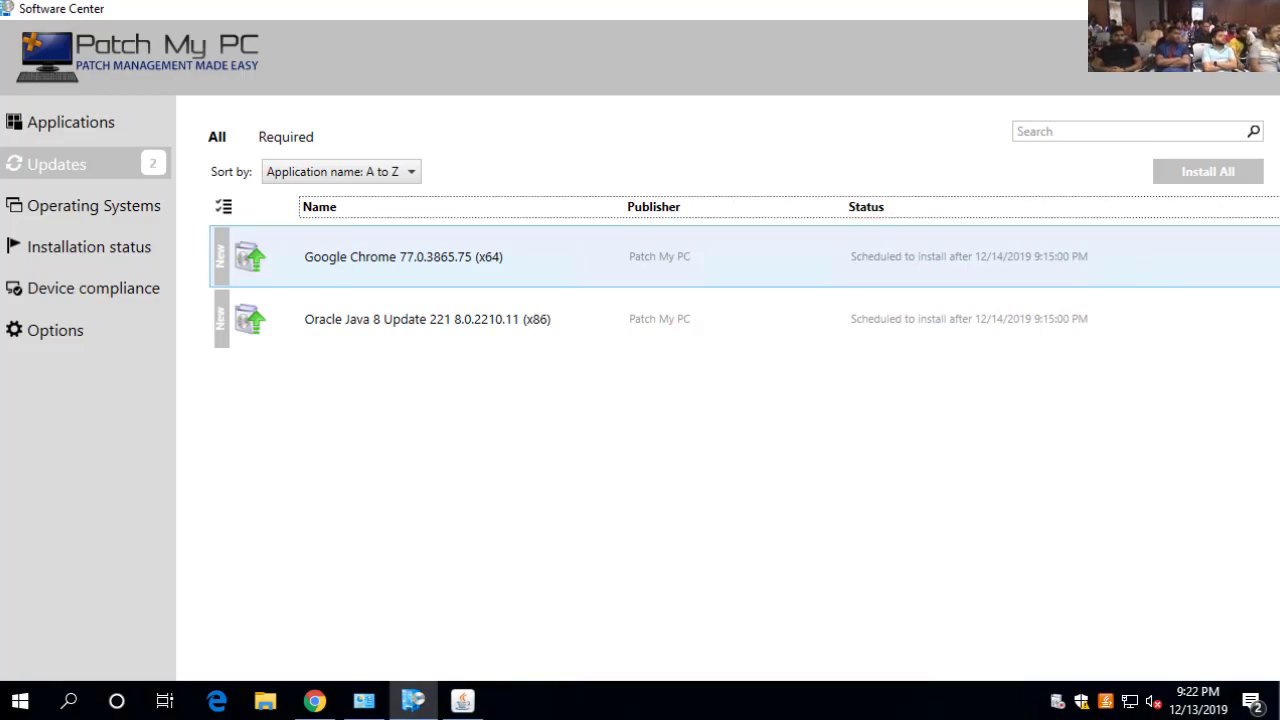
Open the details of the Google Chrome 77.0.3865.75 (x64) update, and restore and re-maximize the remote desktop session
click(521, 264)
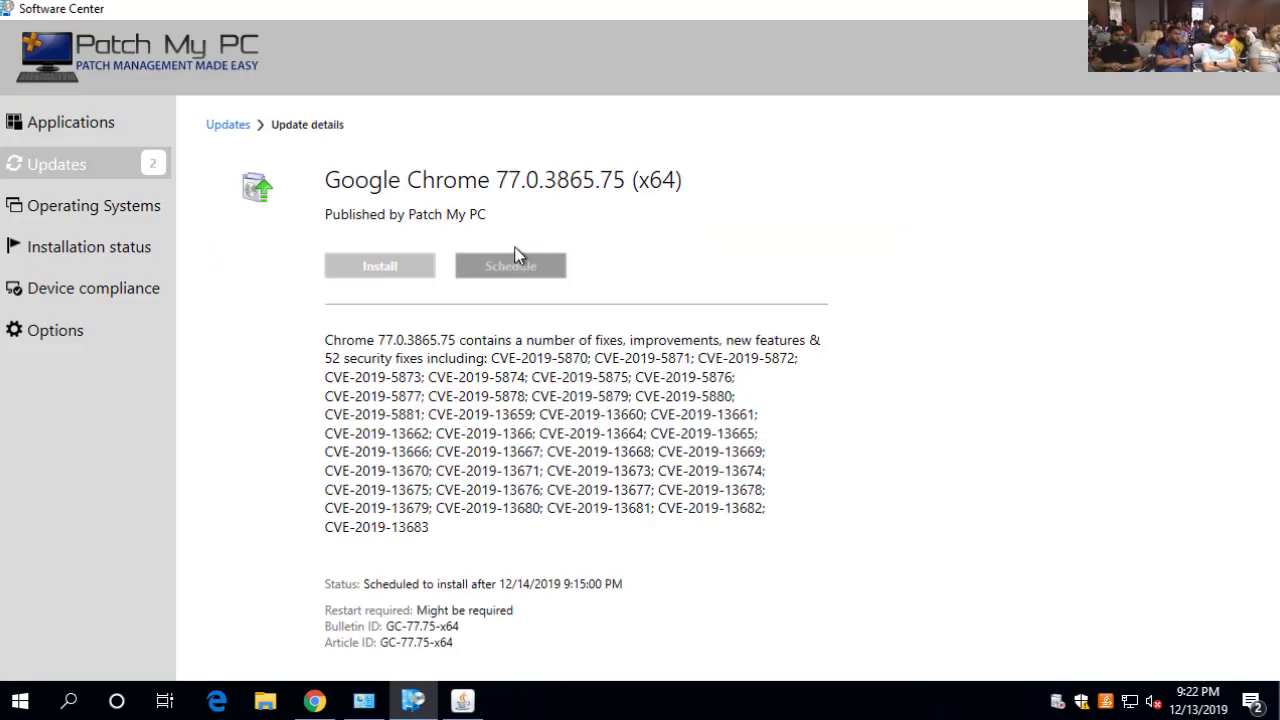
double_click(566, 8)
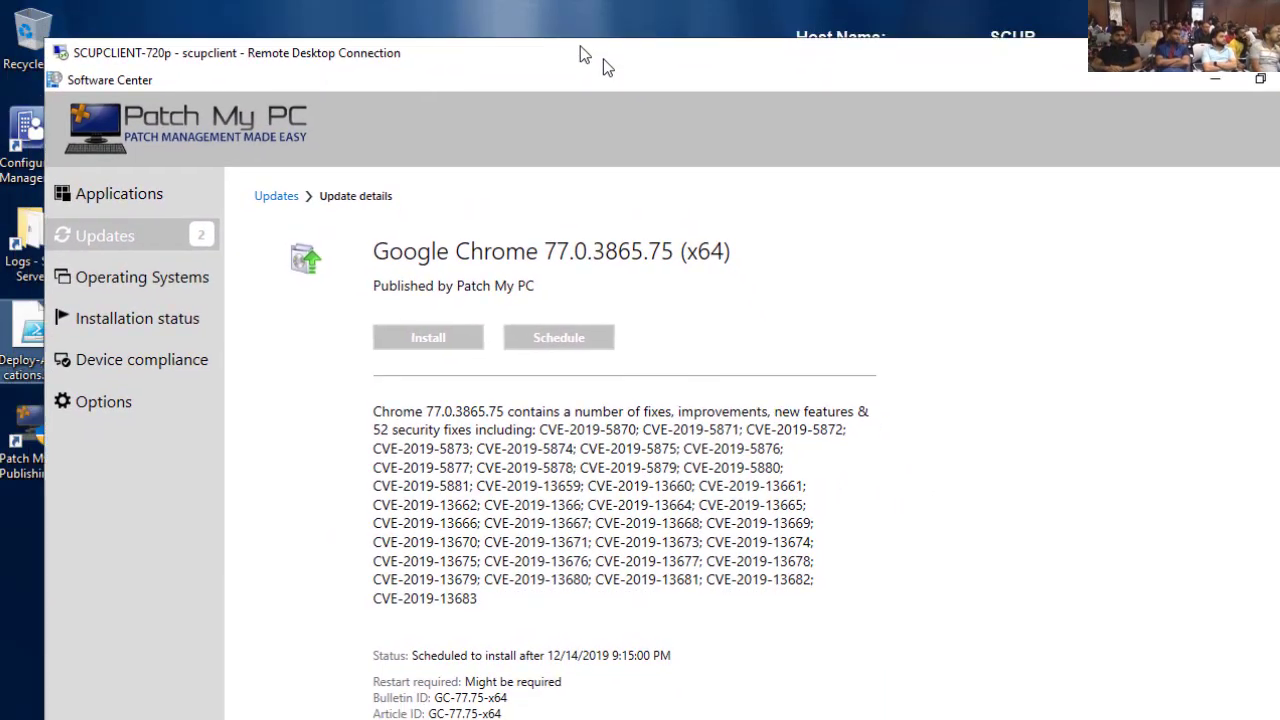
double_click(583, 53)
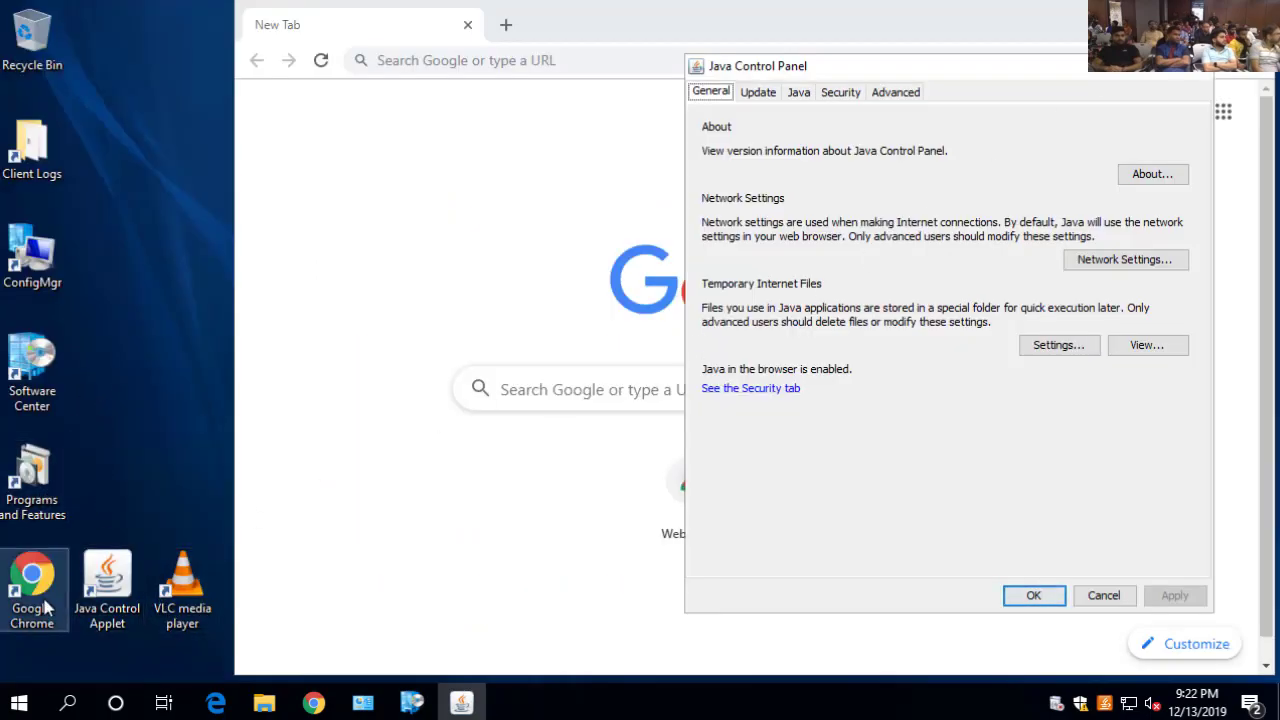
Bring up the open Google Chrome browser window on the client and close it
right_click(30, 638)
click(314, 703)
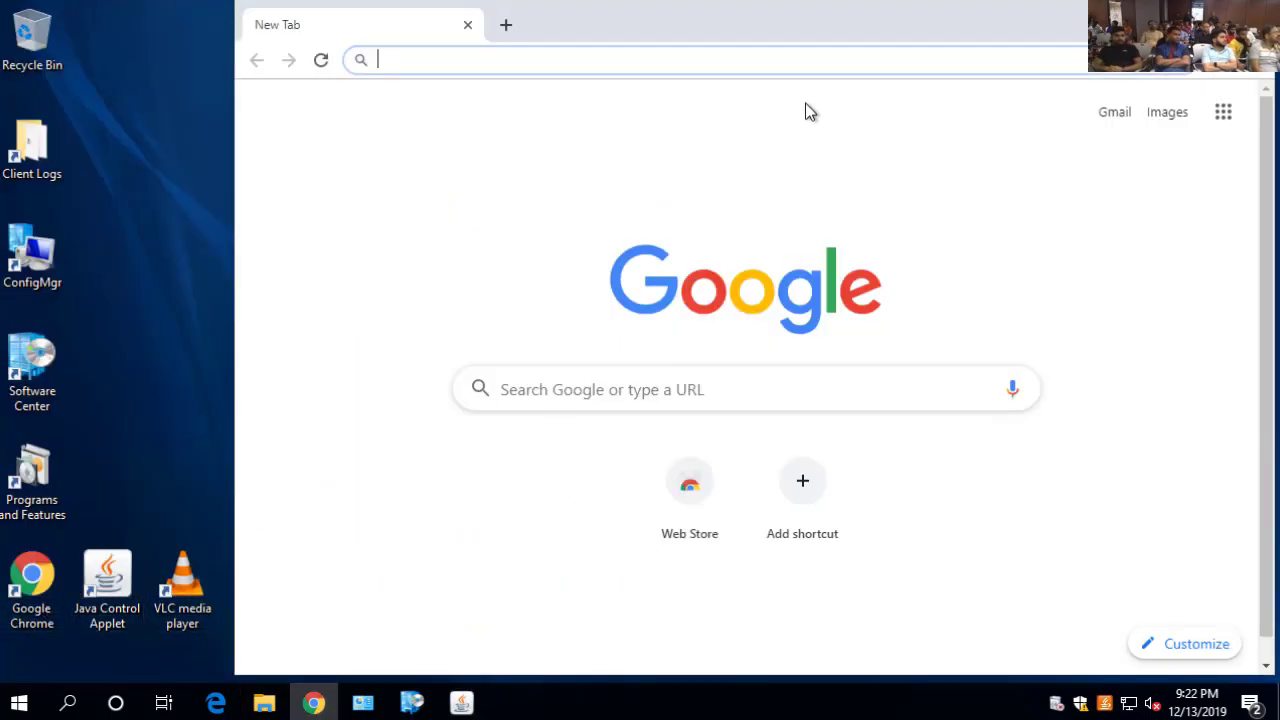
click(1186, 16)
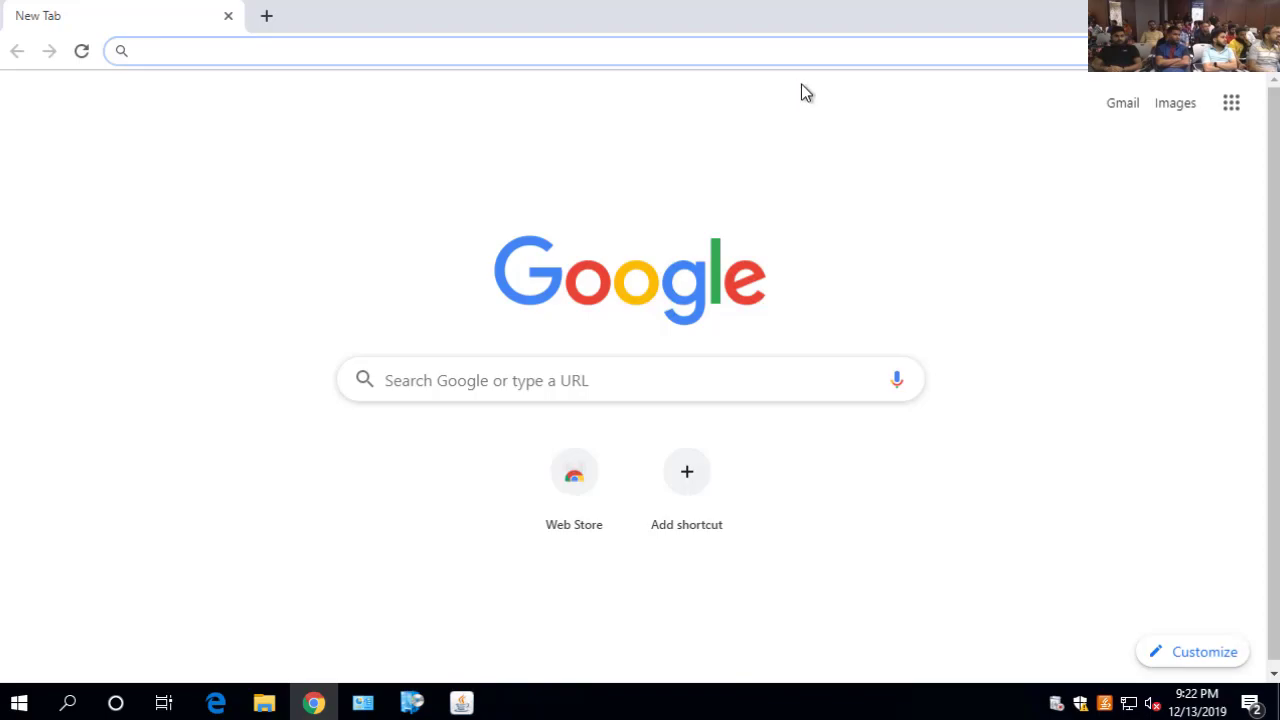
click(1256, 16)
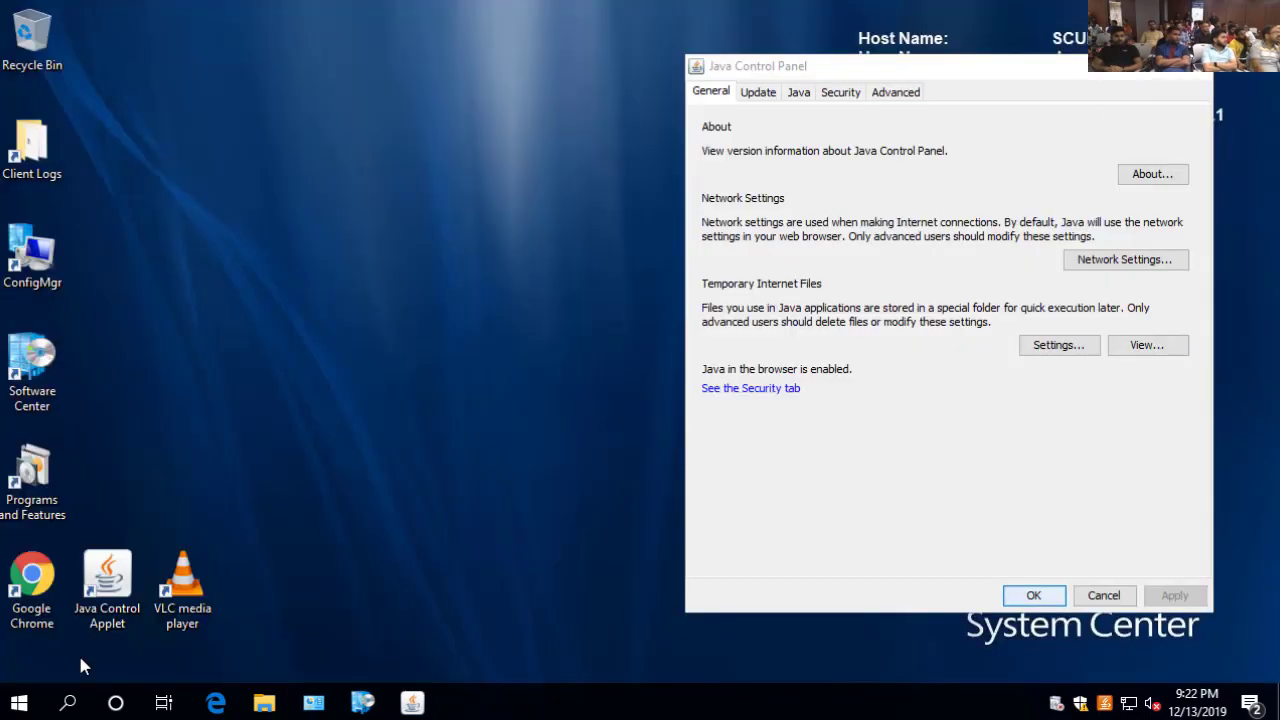
Open the properties of the Google Chrome desktop shortcut, review its general details and location, and close them without changes
right_click(16, 600)
click(56, 574)
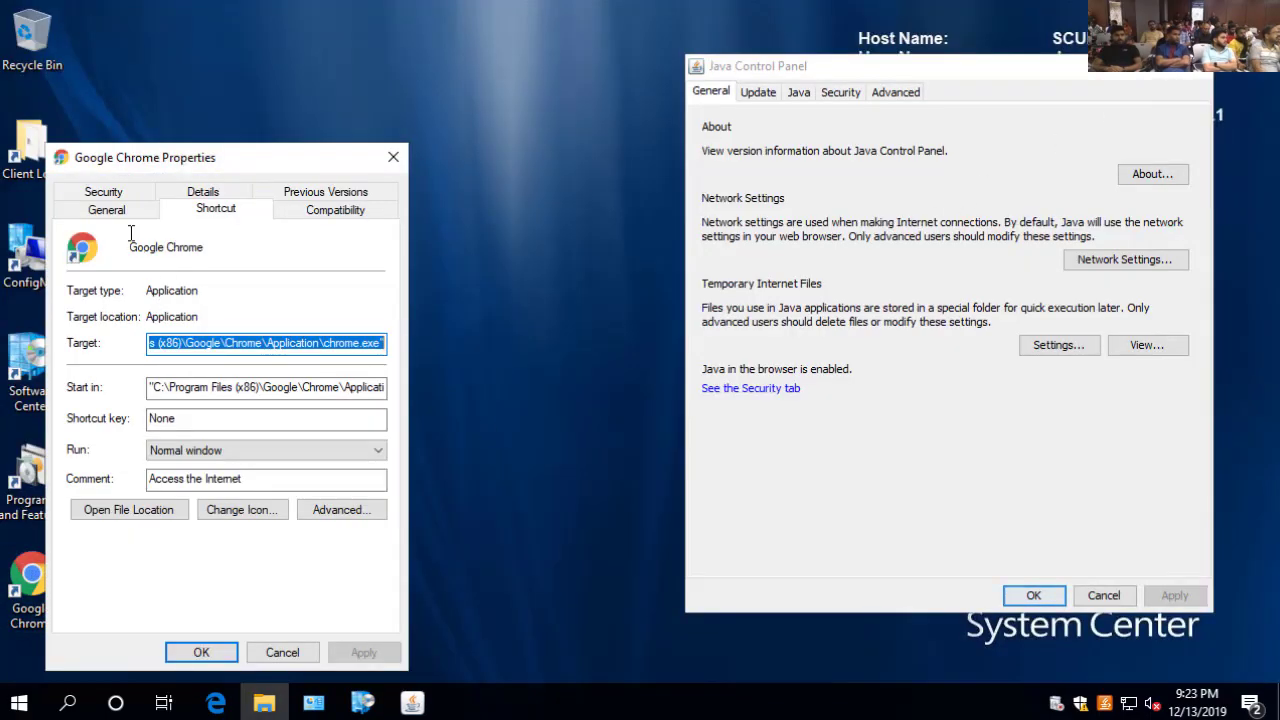
click(110, 212)
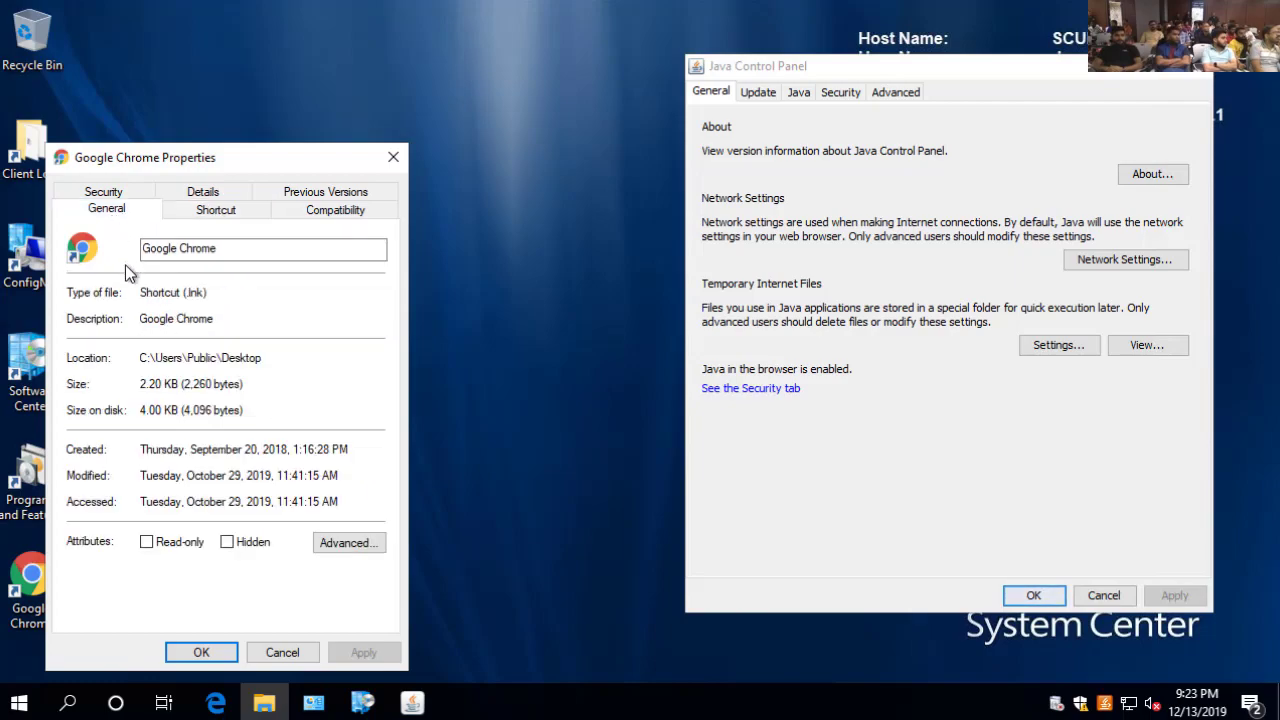
mouse_move(129, 337)
mouse_down()
mouse_move(210, 366)
mouse_move(279, 370)
mouse_up()
key(Escape)
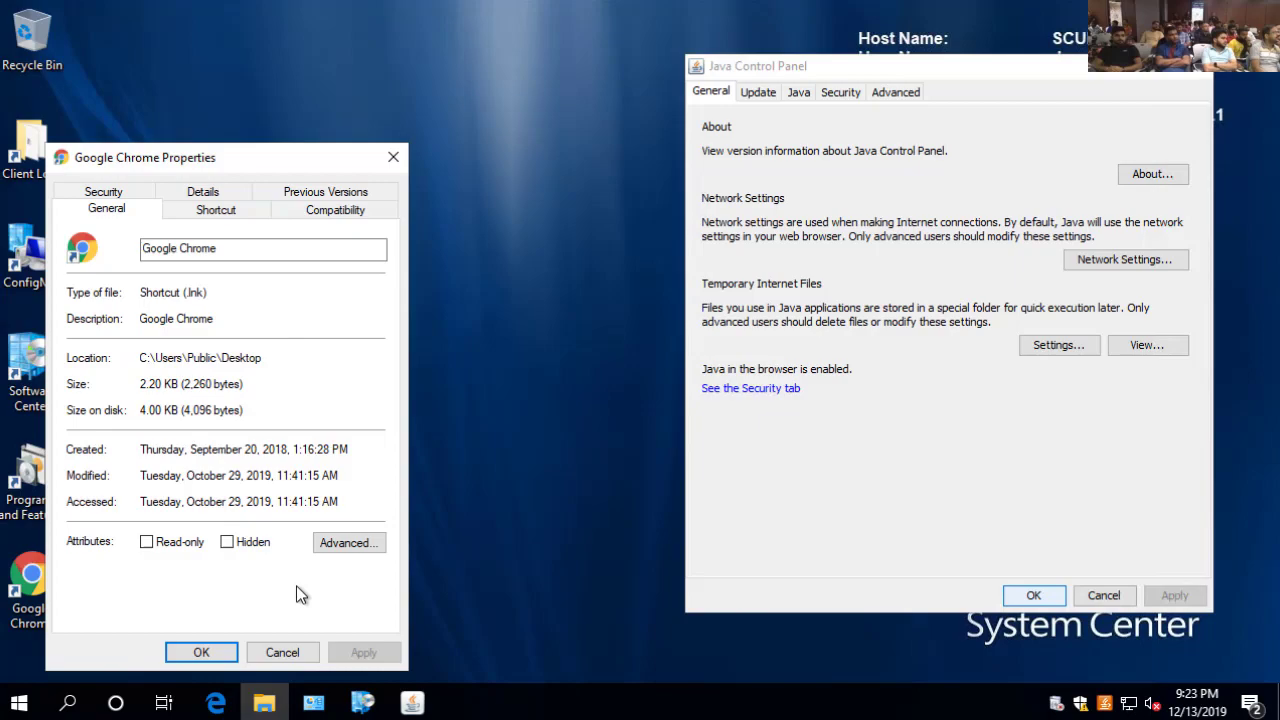
click(281, 652)
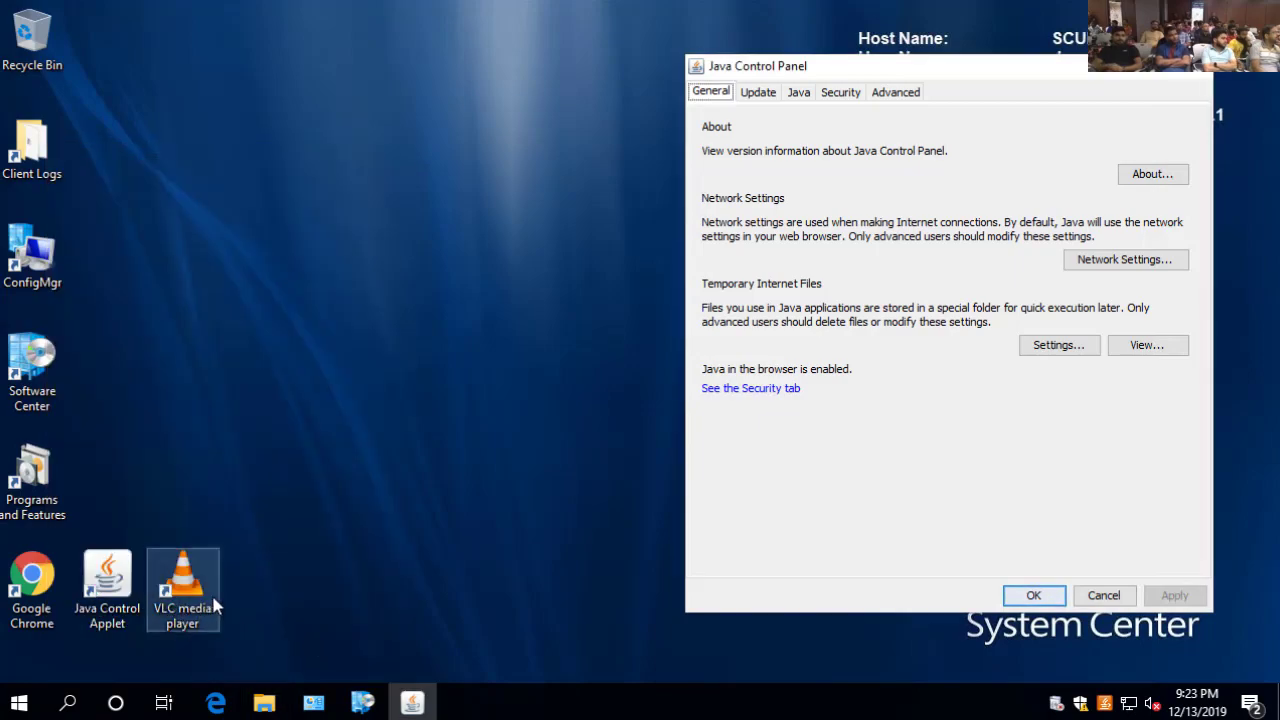
Return to Software Center and start installing the Google Chrome 77.0.3865.75 (x64) update
click(362, 703)
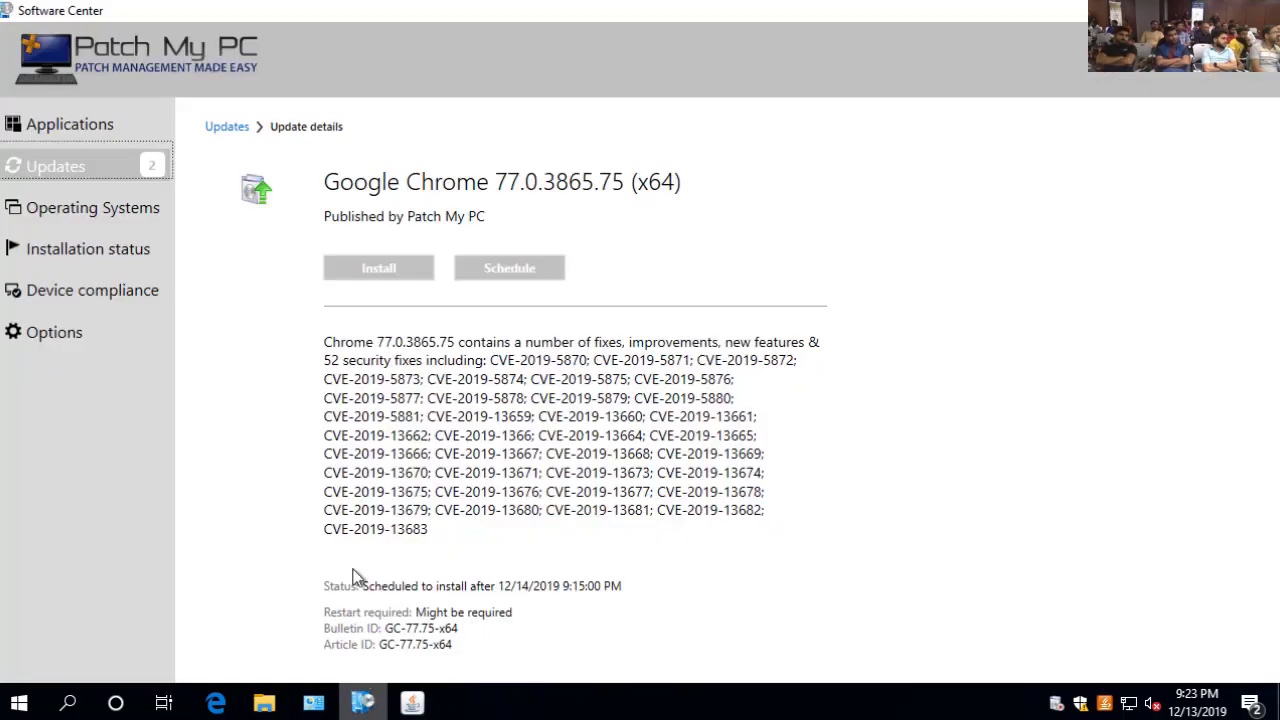
click(385, 278)
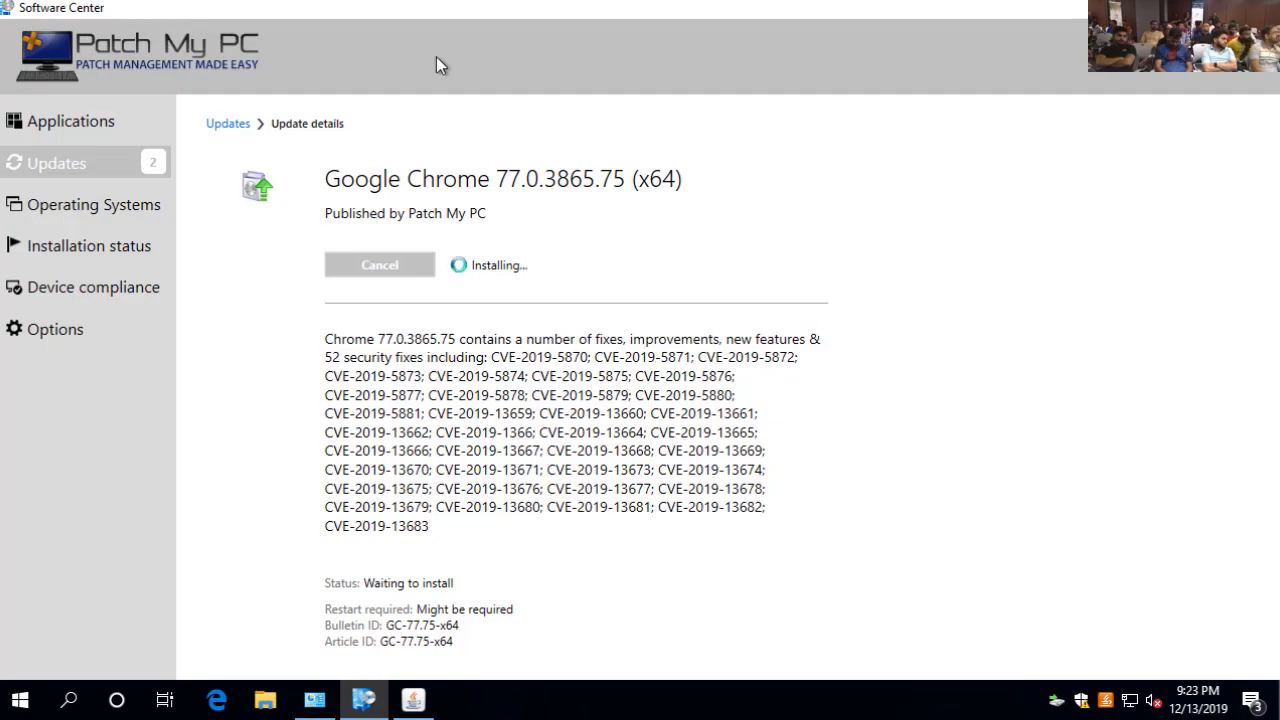
Restore the Software Center window and move it aside, then open the client's CCM Logs folder and reposition its window
click(1211, 8)
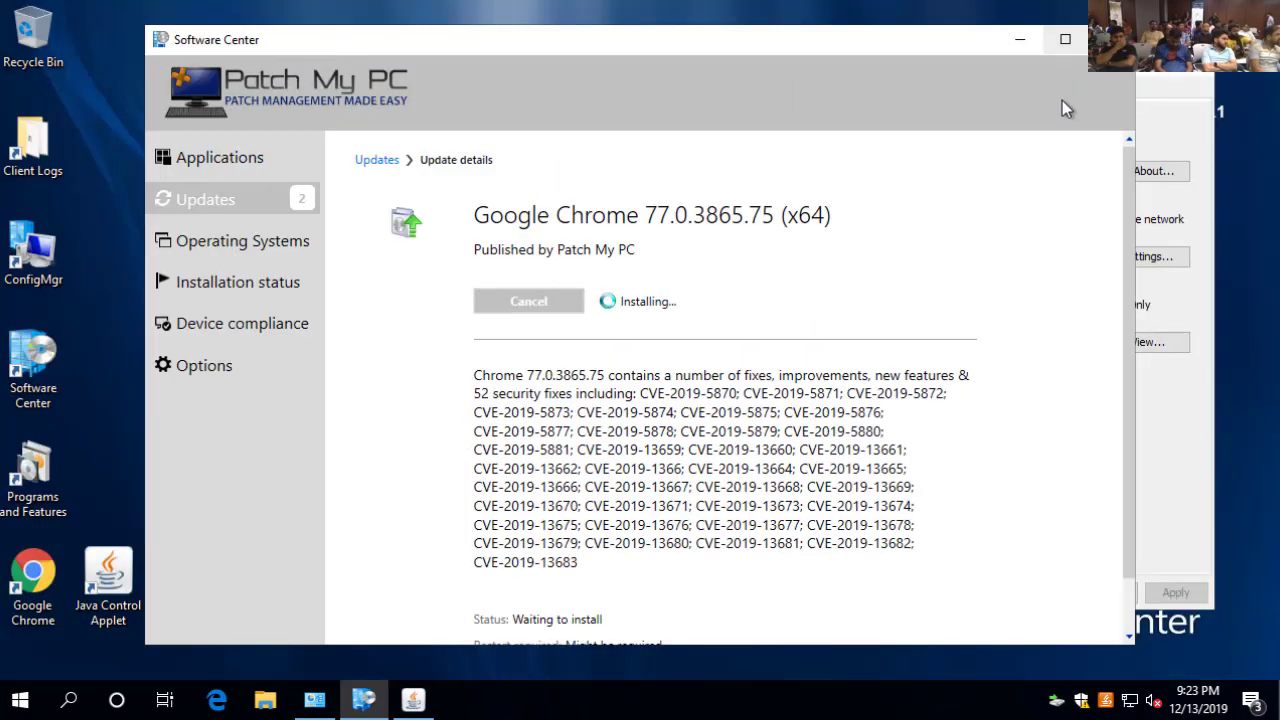
drag(855, 45, 958, 51)
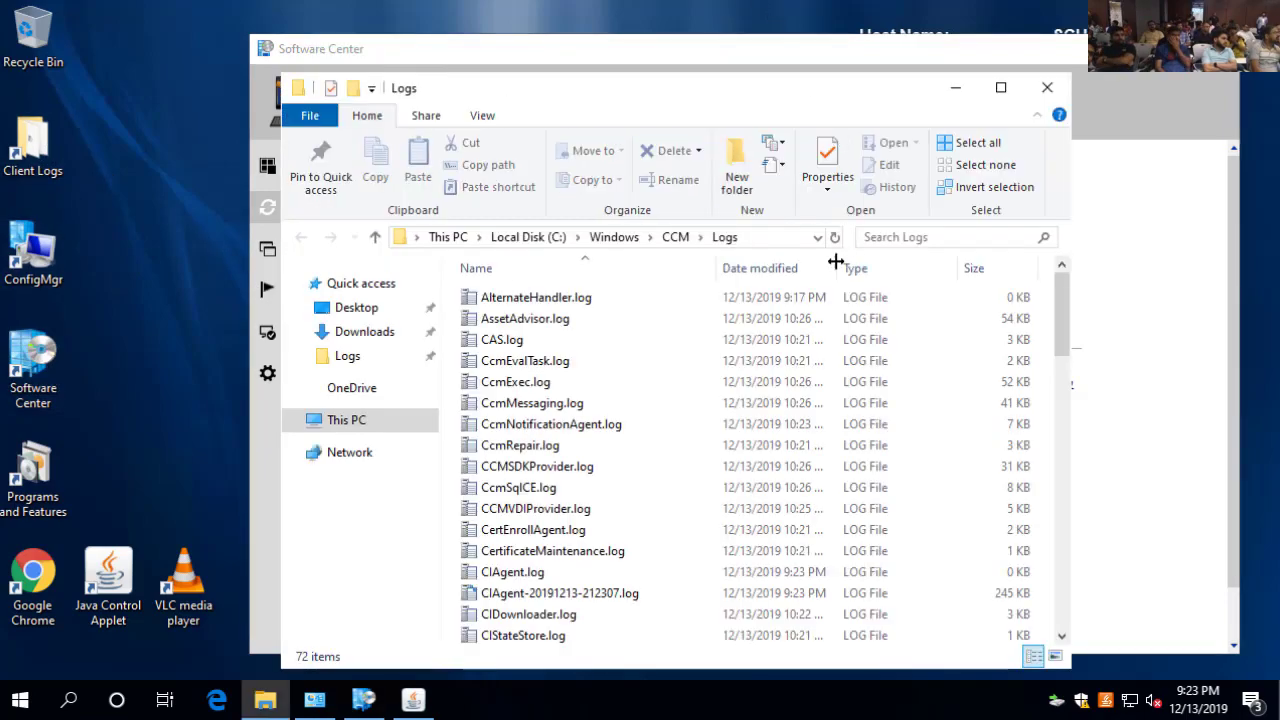
drag(695, 105, 783, 100)
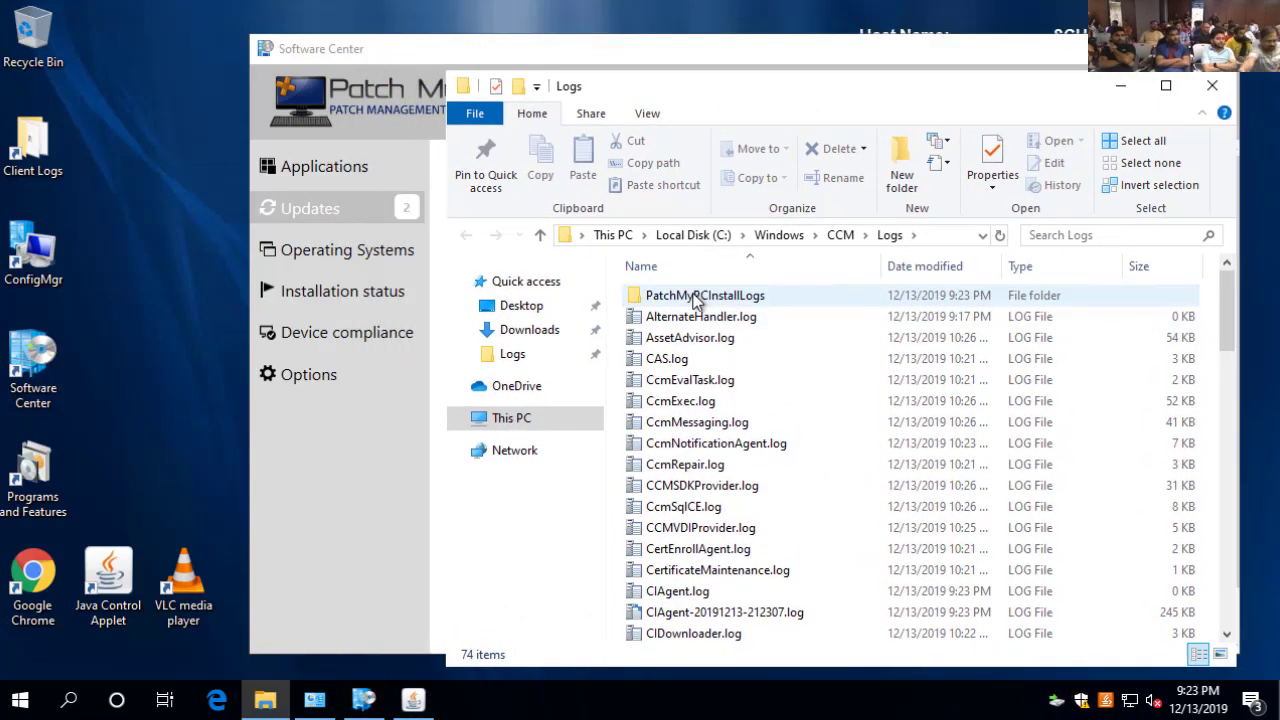
Open the Google Chrome MSI install log from the PatchMyPCInstallLogs folder, enlarge the log viewer and examine the installer entries
click(708, 296)
double_click(718, 295)
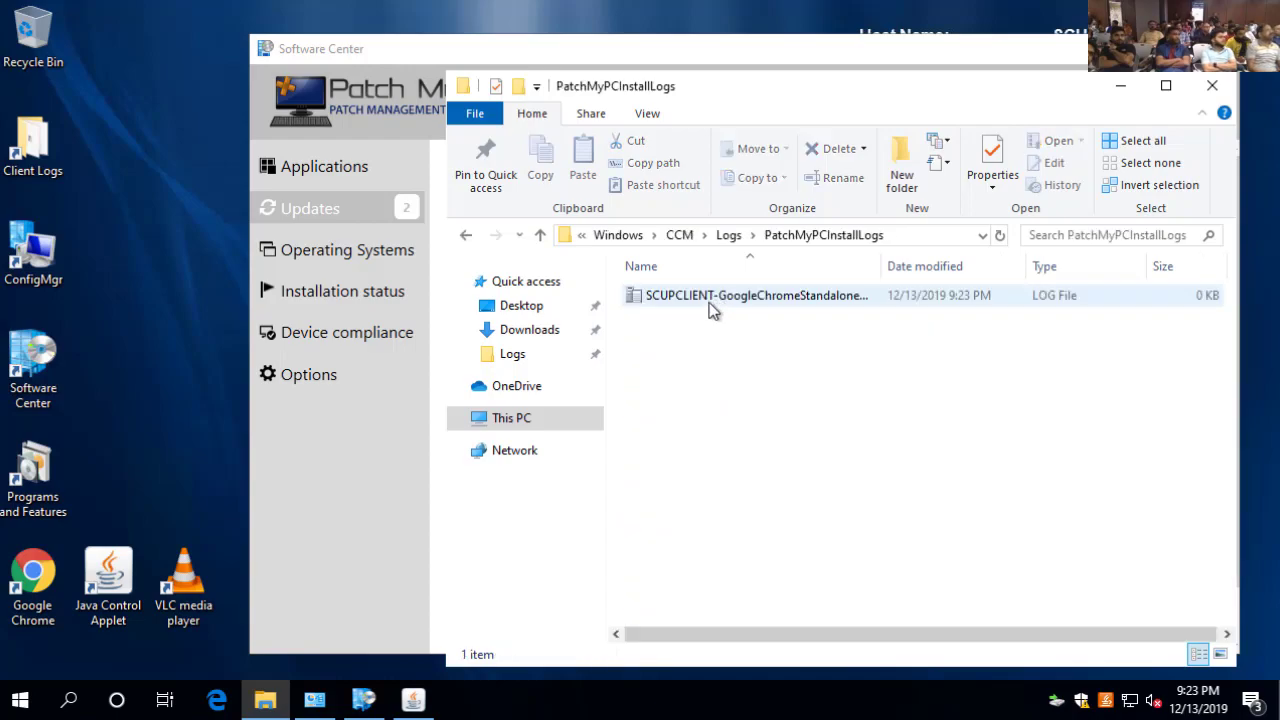
double_click(710, 300)
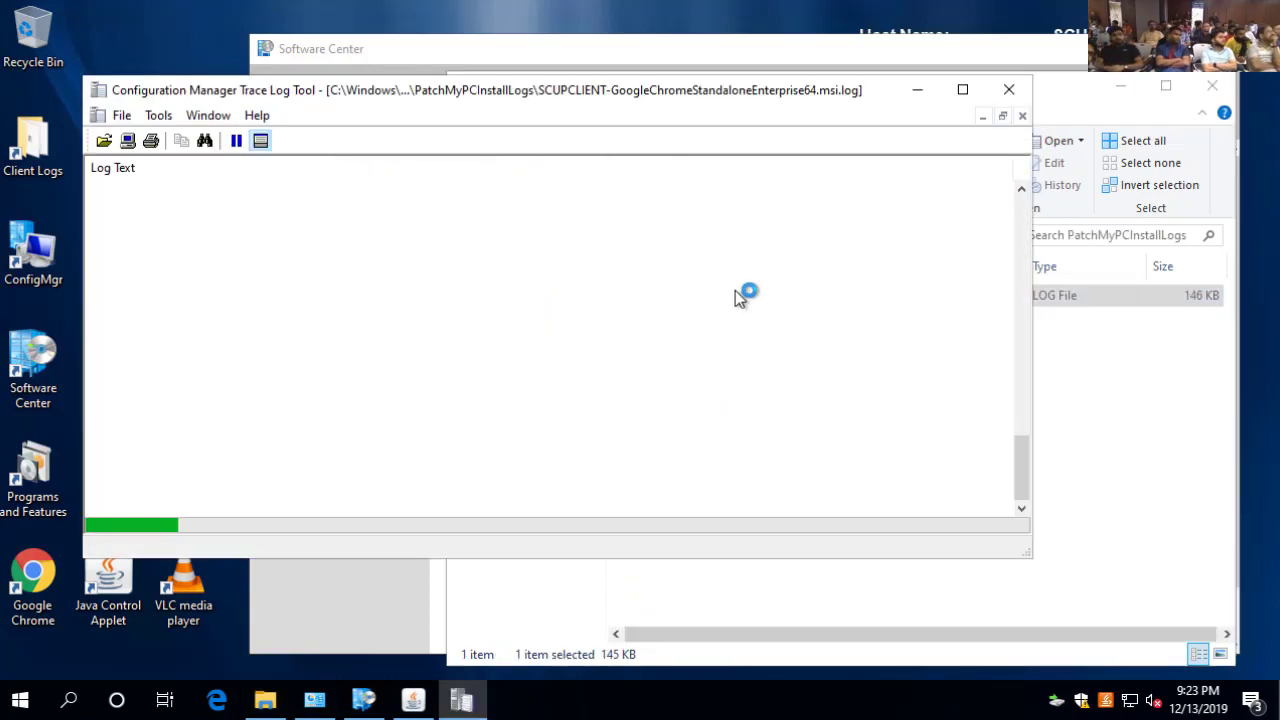
click(968, 88)
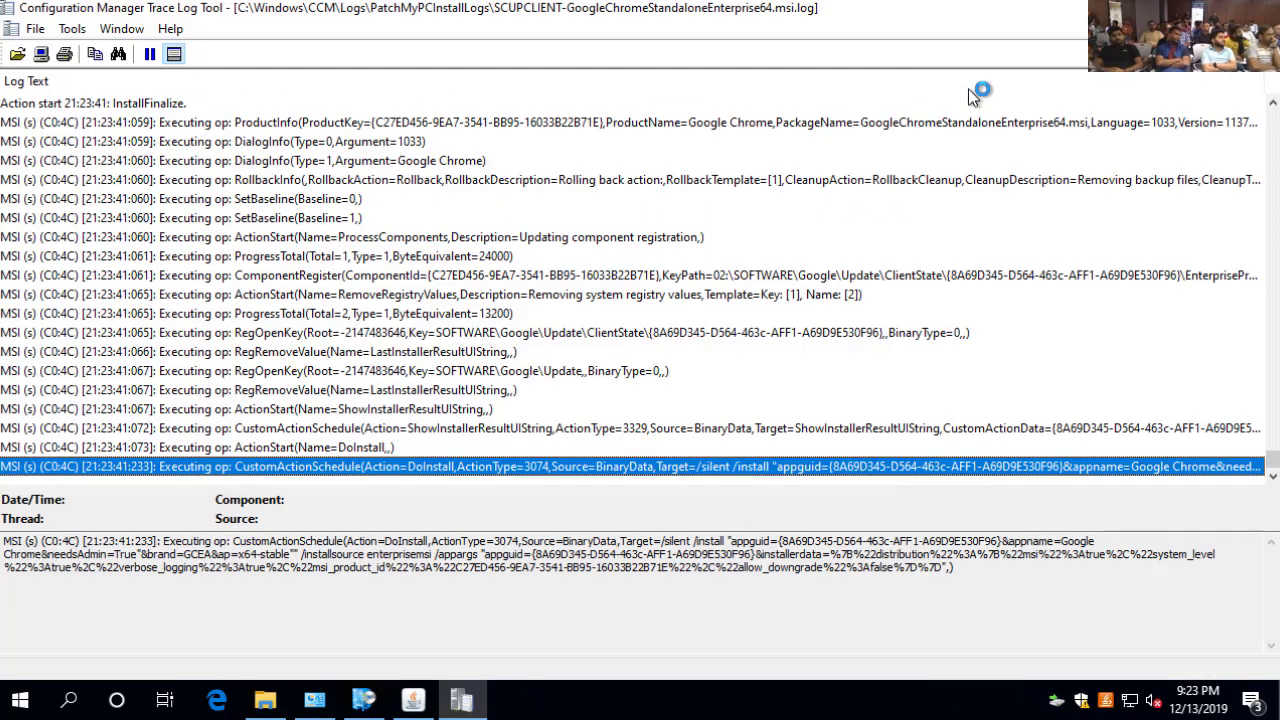
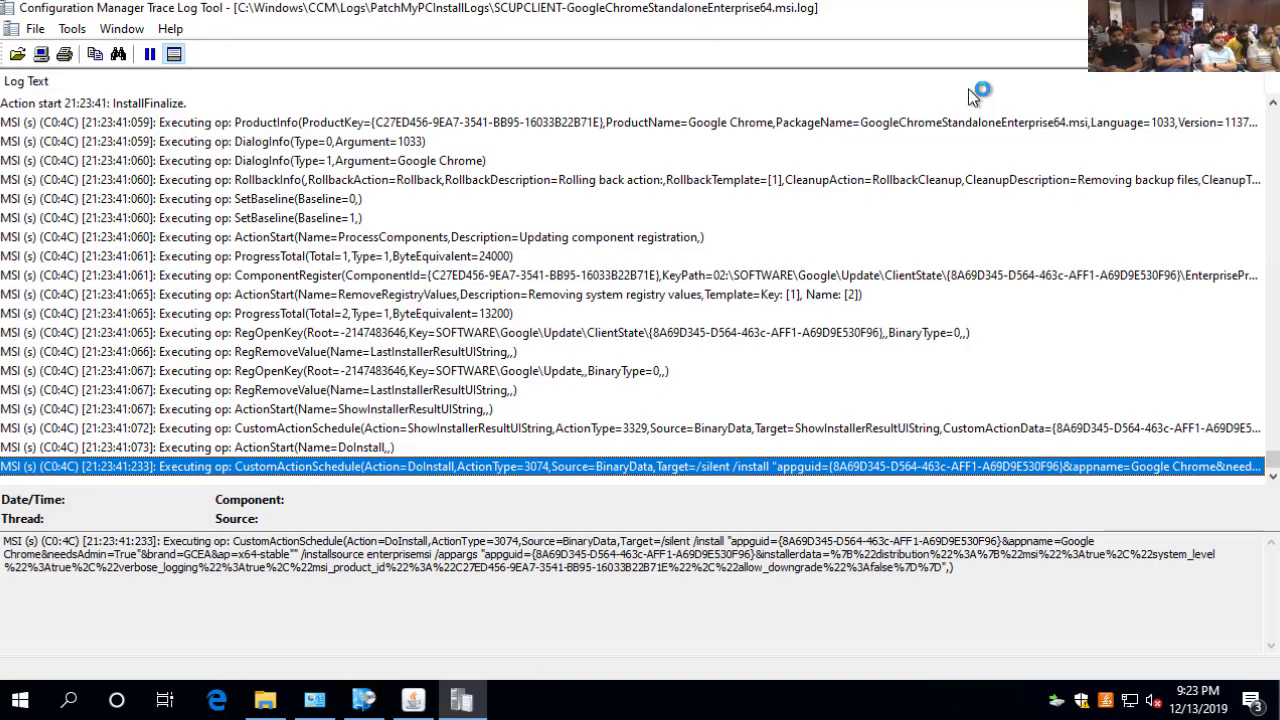
Return to the CCM Logs folder and arrange its window beside Software Center so the Chrome installation status stays in view
key(alt+Tab)
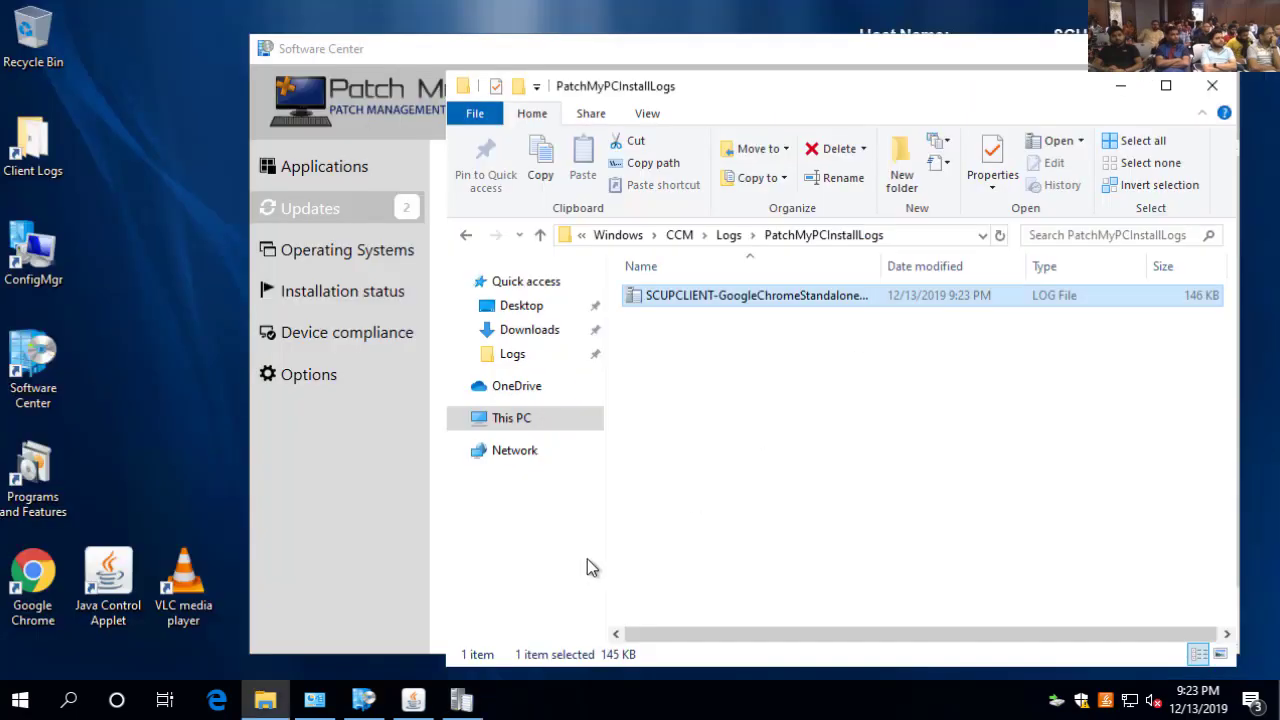
click(557, 62)
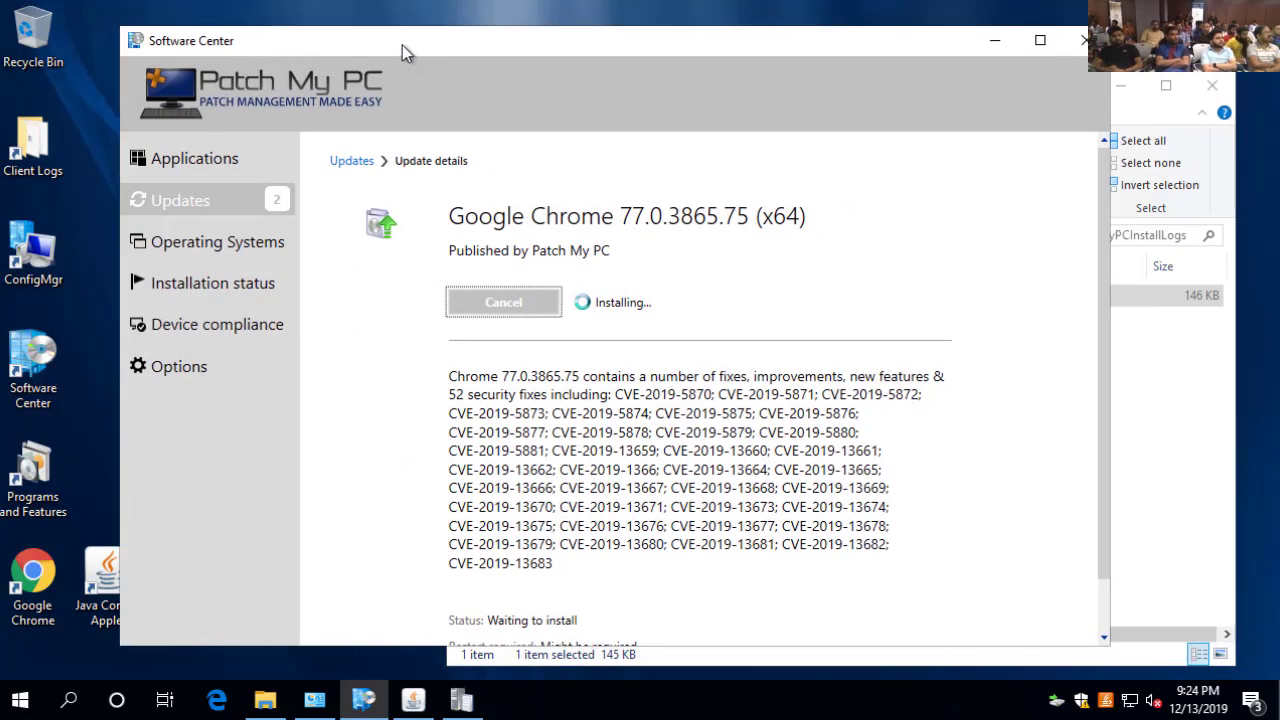
click(1068, 358)
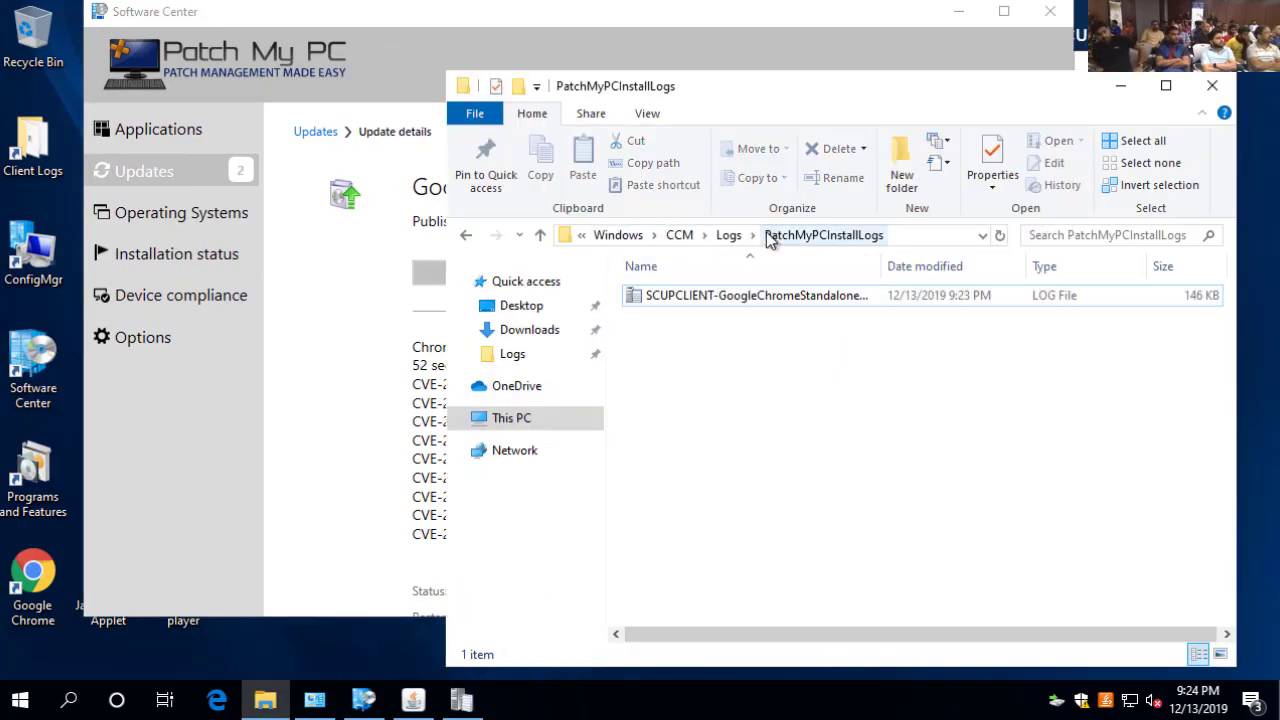
click(729, 235)
drag(758, 105, 1279, 62)
Open PatchMyPC-ScriptRunner.log from the CCM Logs folder and maximize the log viewer
click(995, 285)
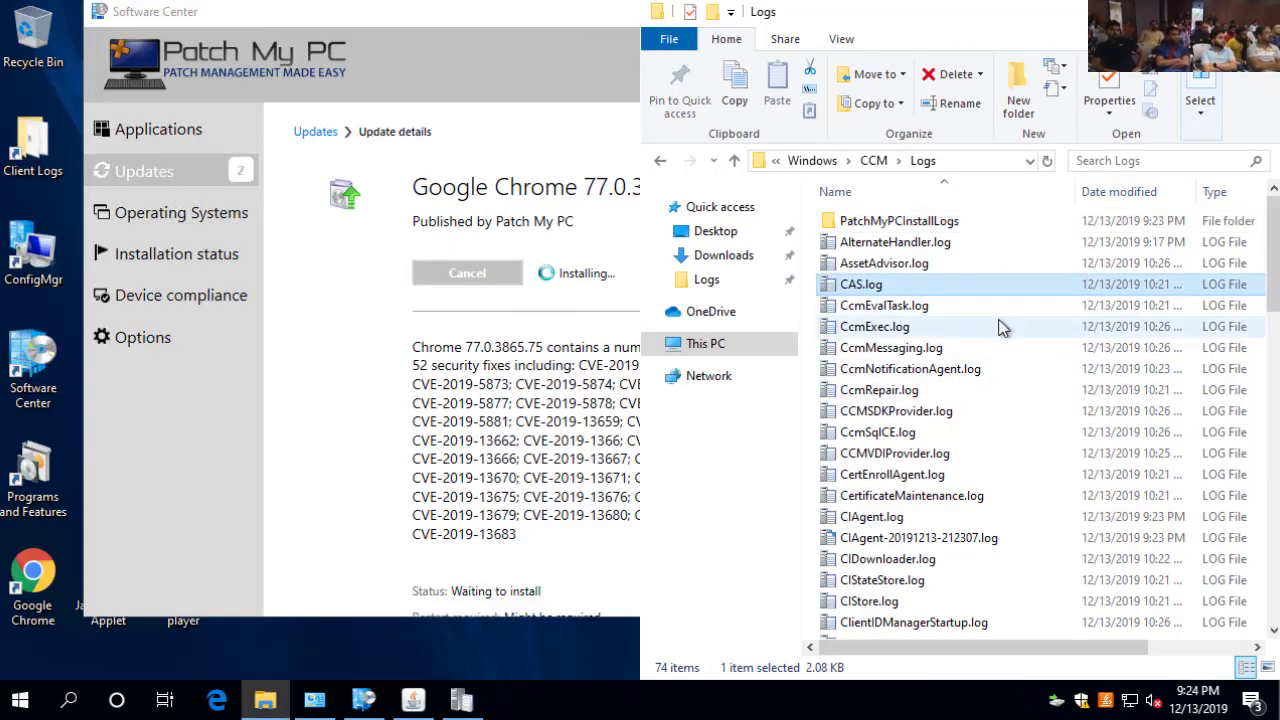
key(p)
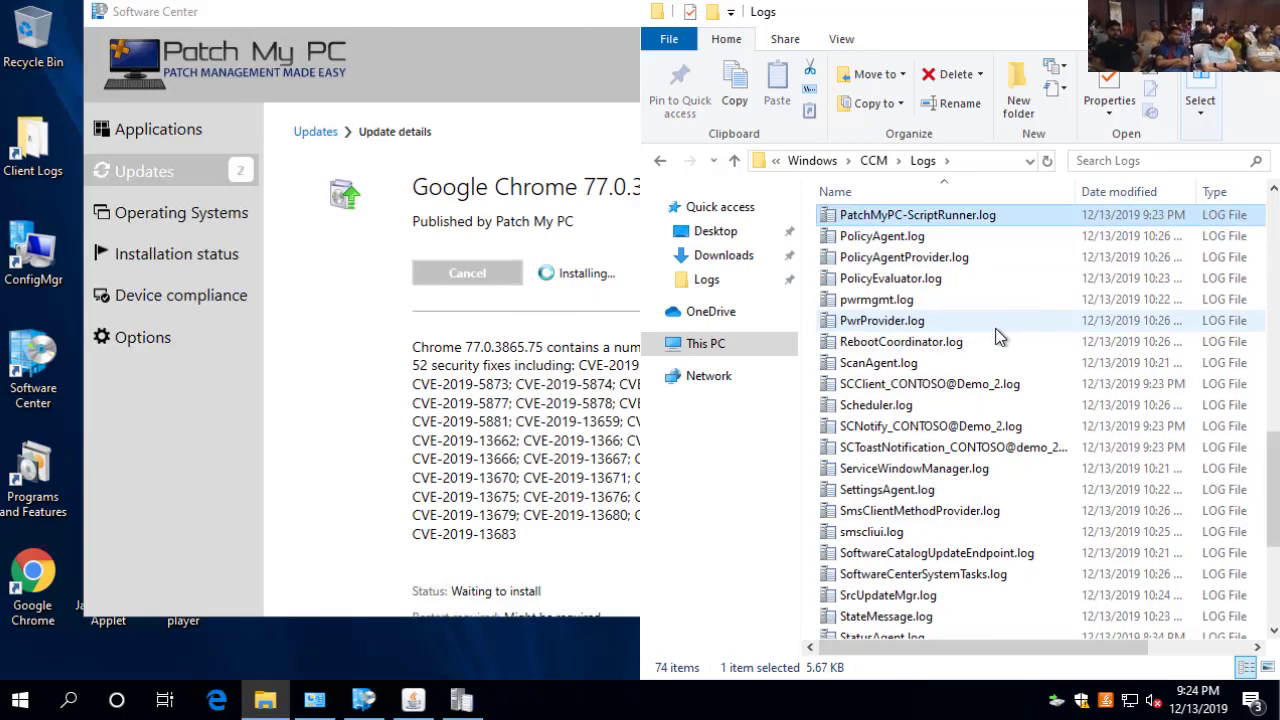
key(Return)
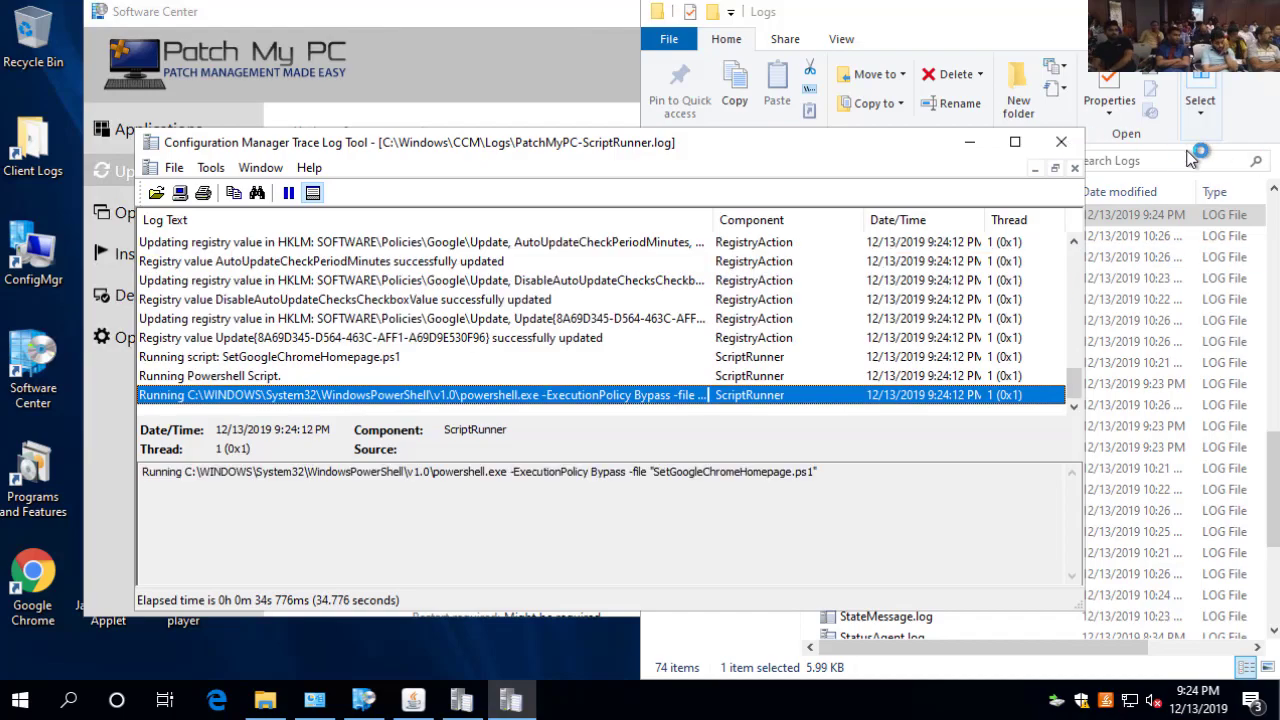
click(1016, 144)
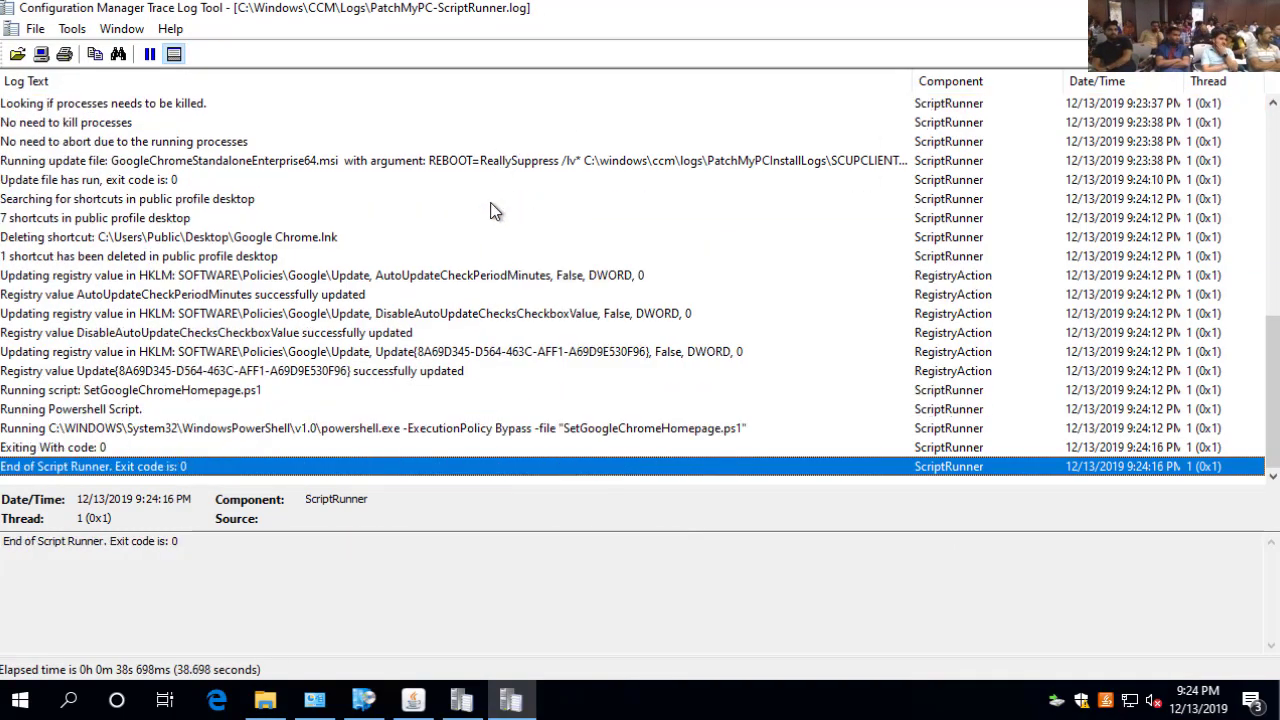
Examine the ScriptRunner entry that runs GoogleChromeStandaloneEnterprise64.msi, including the update file name and its reboot and logging arguments
click(490, 200)
click(483, 163)
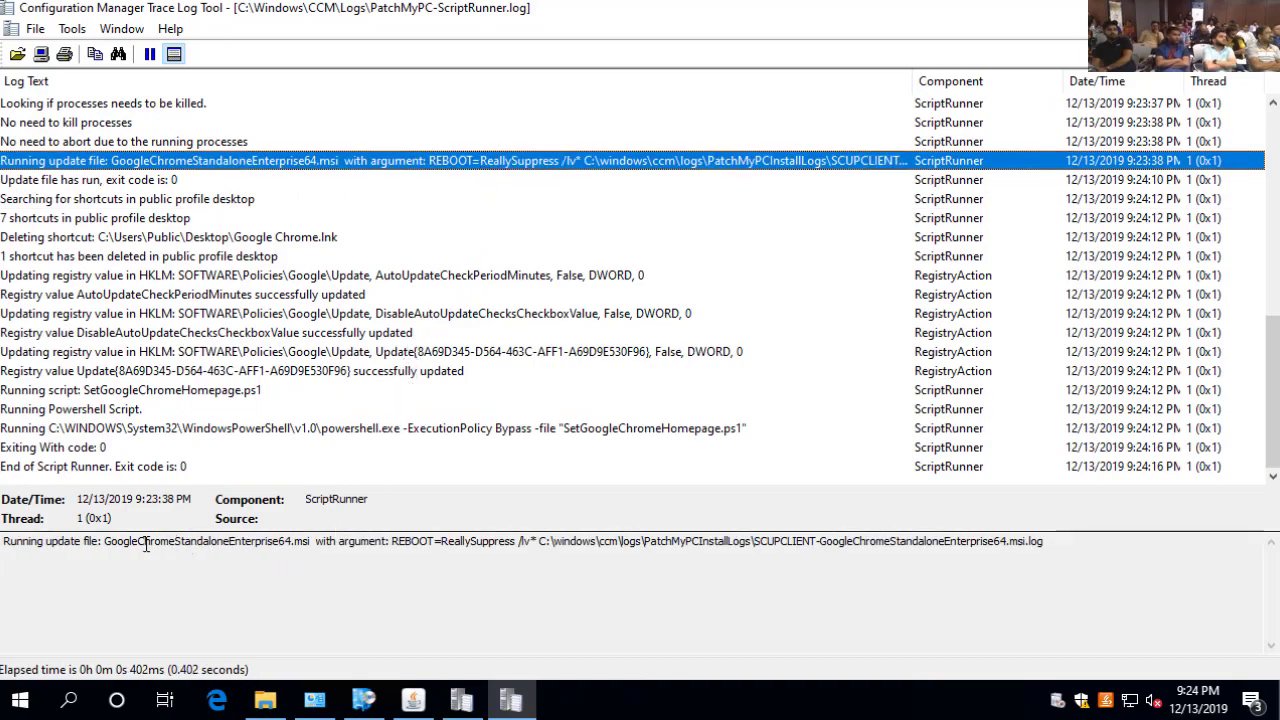
drag(105, 541, 366, 547)
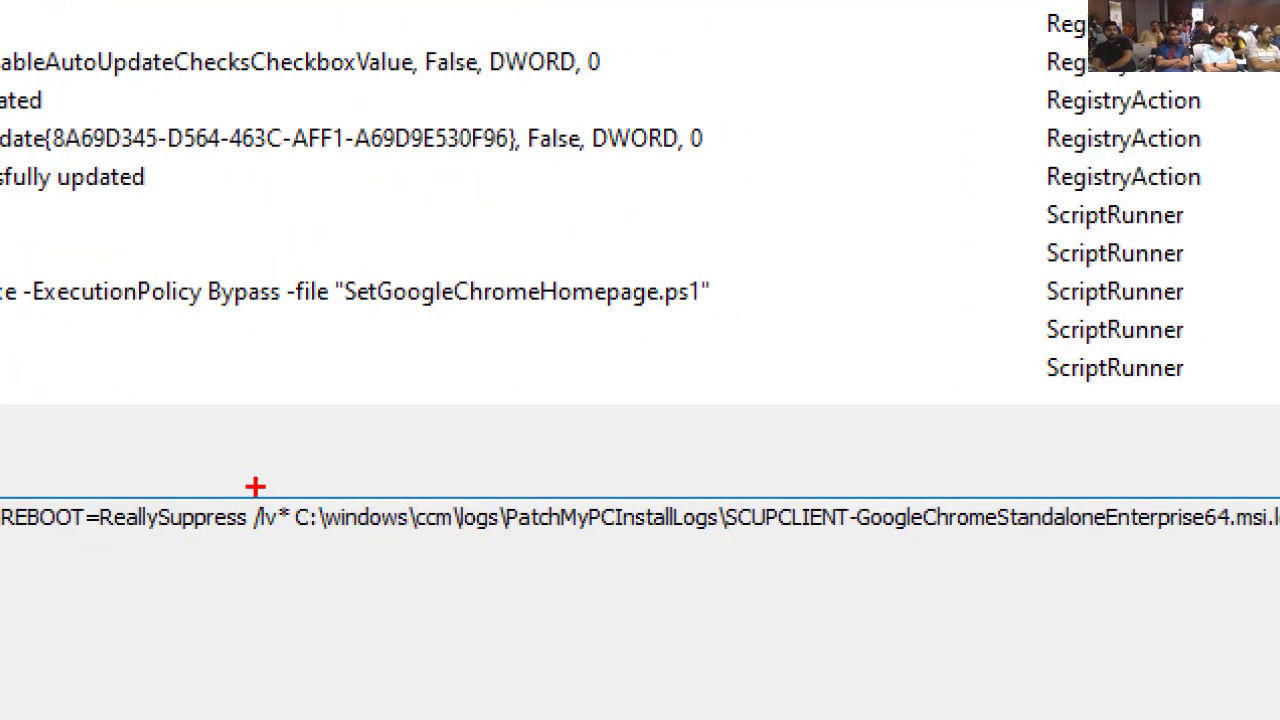
mouse_move(253, 487)
mouse_down()
mouse_move(606, 550)
mouse_move(1006, 552)
mouse_move(725, 545)
mouse_up()
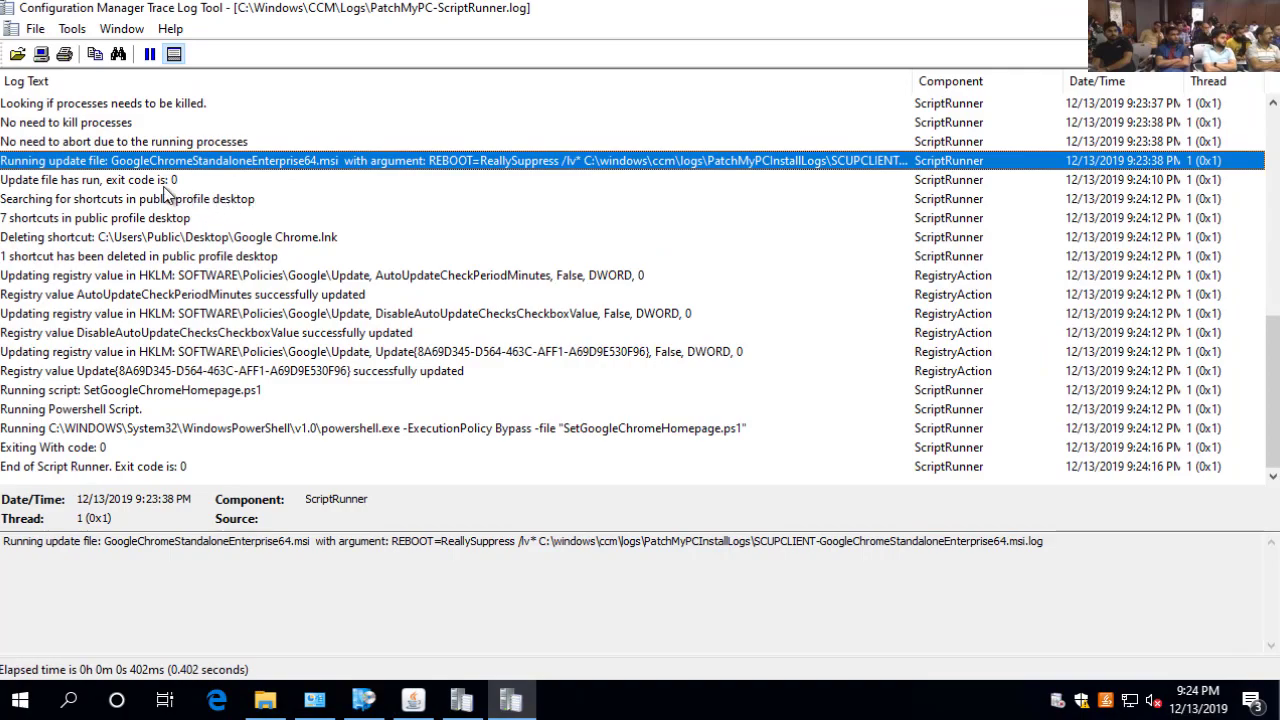
Check the log entries for the update file's exit code and the deletion of the public desktop Chrome shortcut
click(163, 187)
key(ctrl+a)
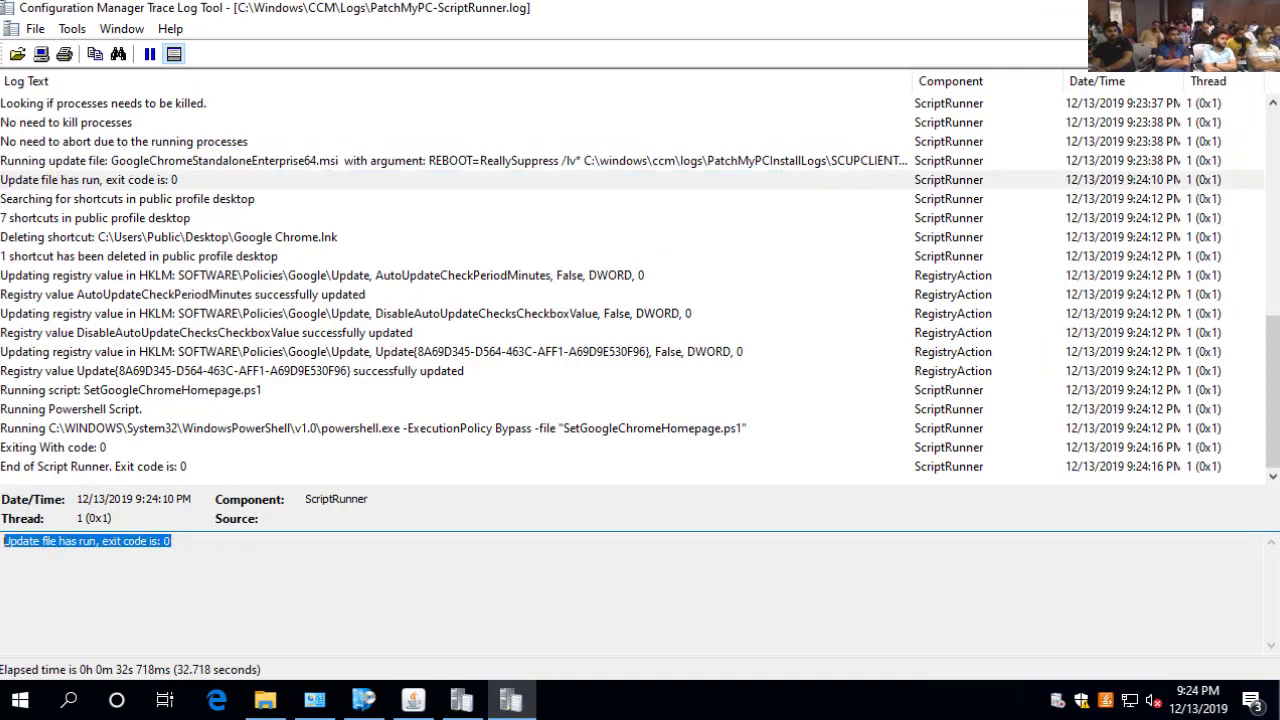
click(256, 256)
click(254, 241)
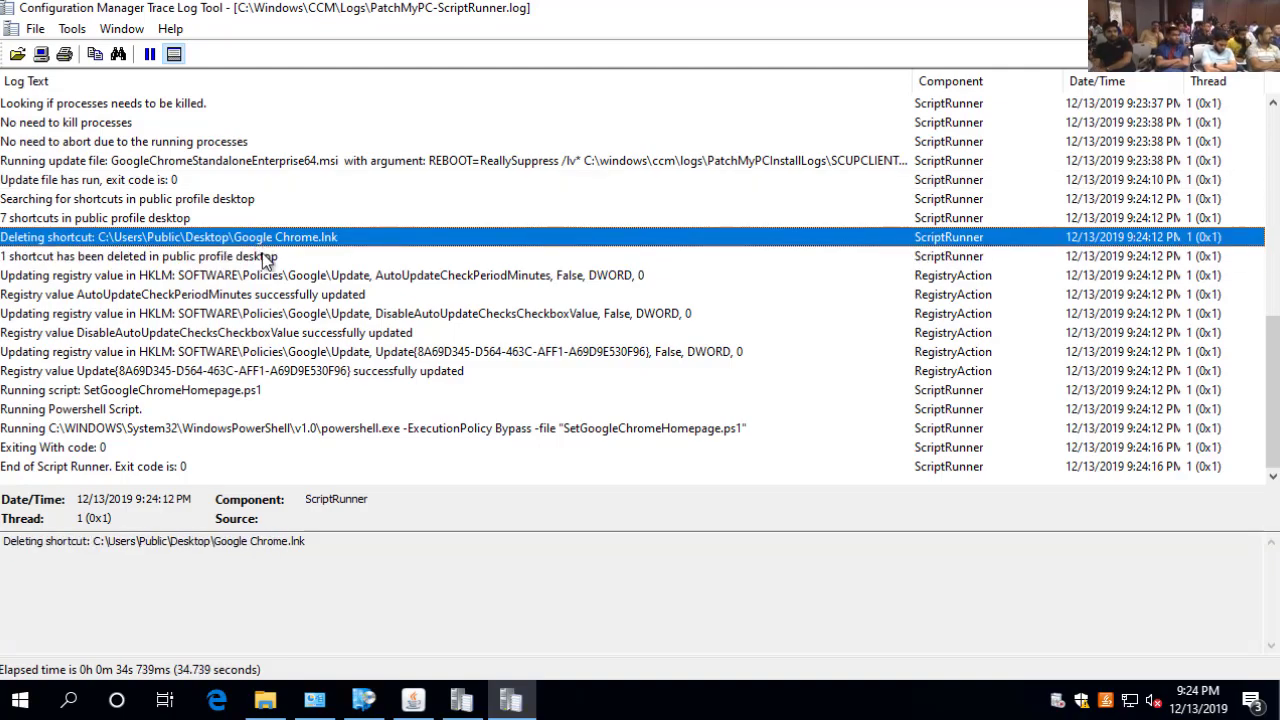
Select the three Google Update registry entries together, and examine them with the SetGoogleChromeHomepage.ps1 script and exit code entries
click(476, 276)
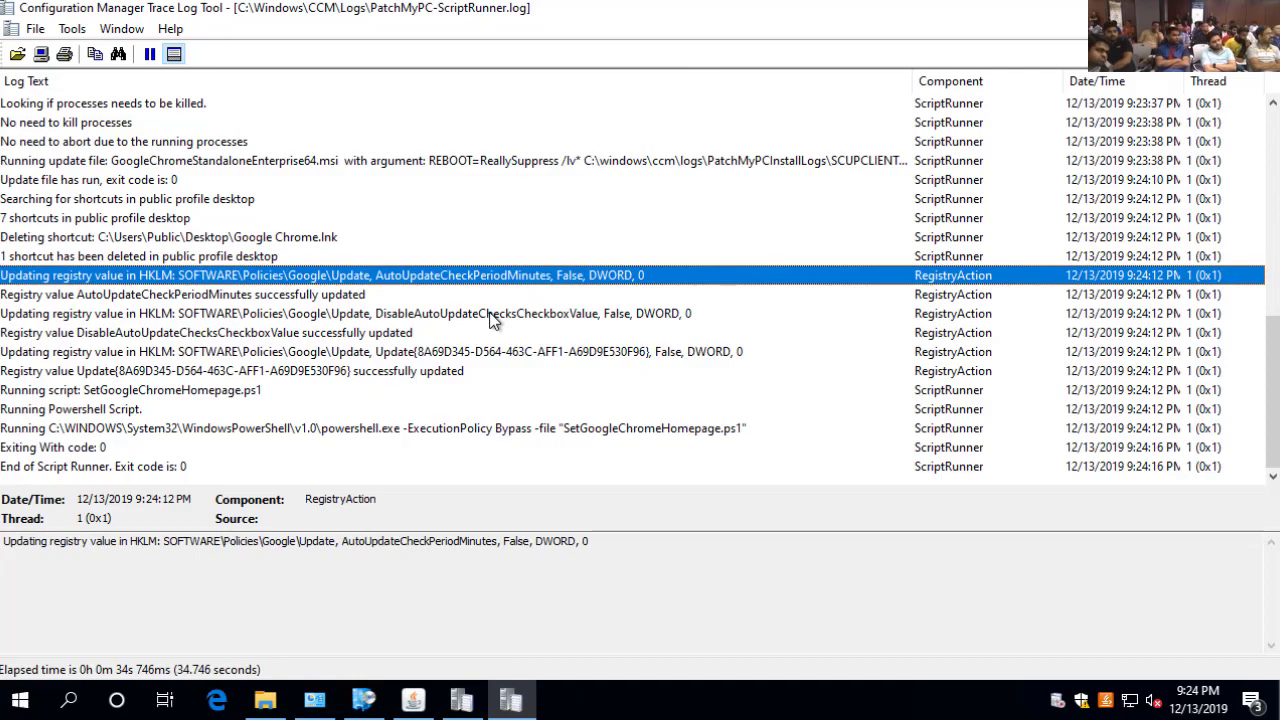
ctrl+click(490, 314)
ctrl+click(490, 353)
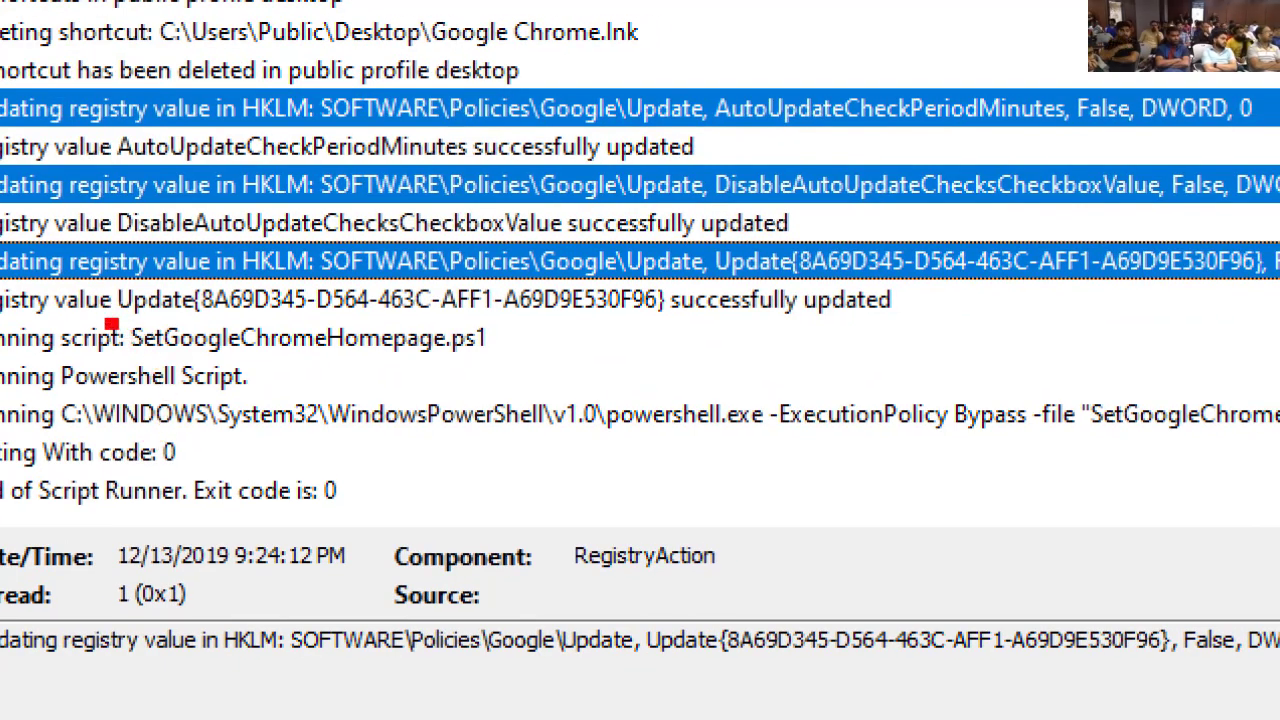
mouse_move(112, 323)
mouse_down()
mouse_move(406, 362)
mouse_move(551, 346)
mouse_move(553, 360)
mouse_up()
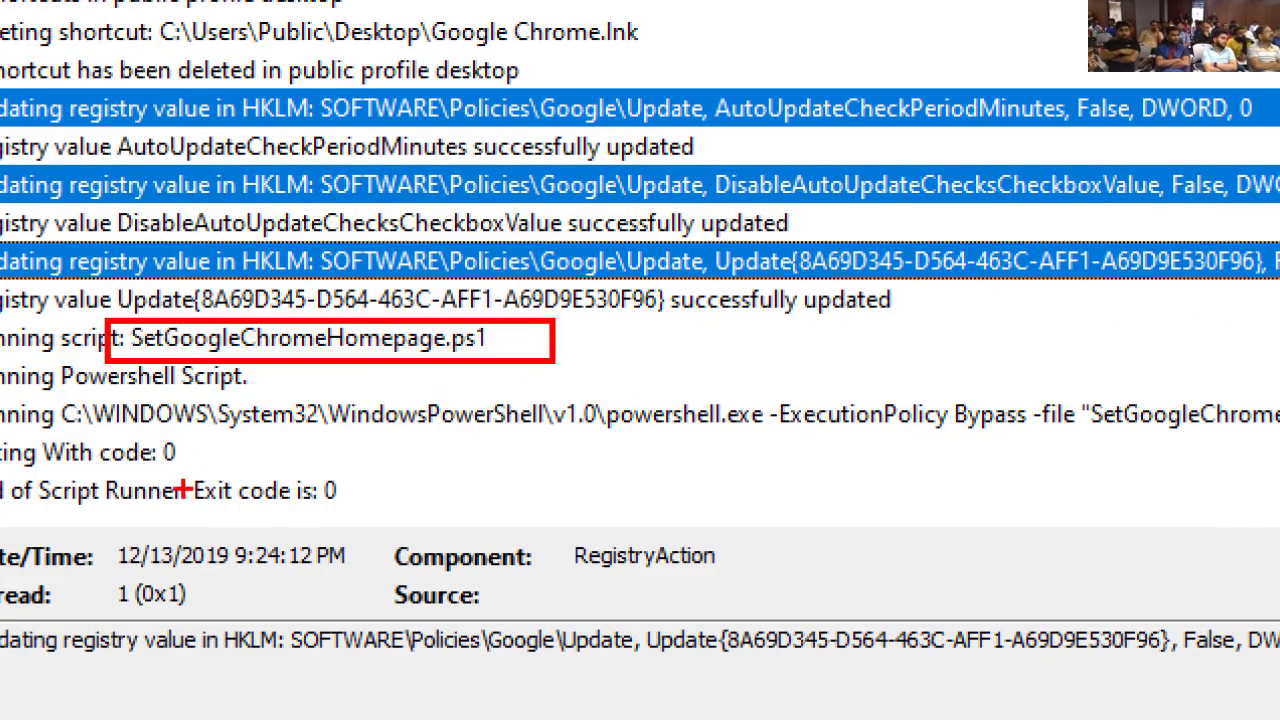
mouse_move(203, 471)
mouse_down()
mouse_move(46, 448)
mouse_move(24, 427)
mouse_up()
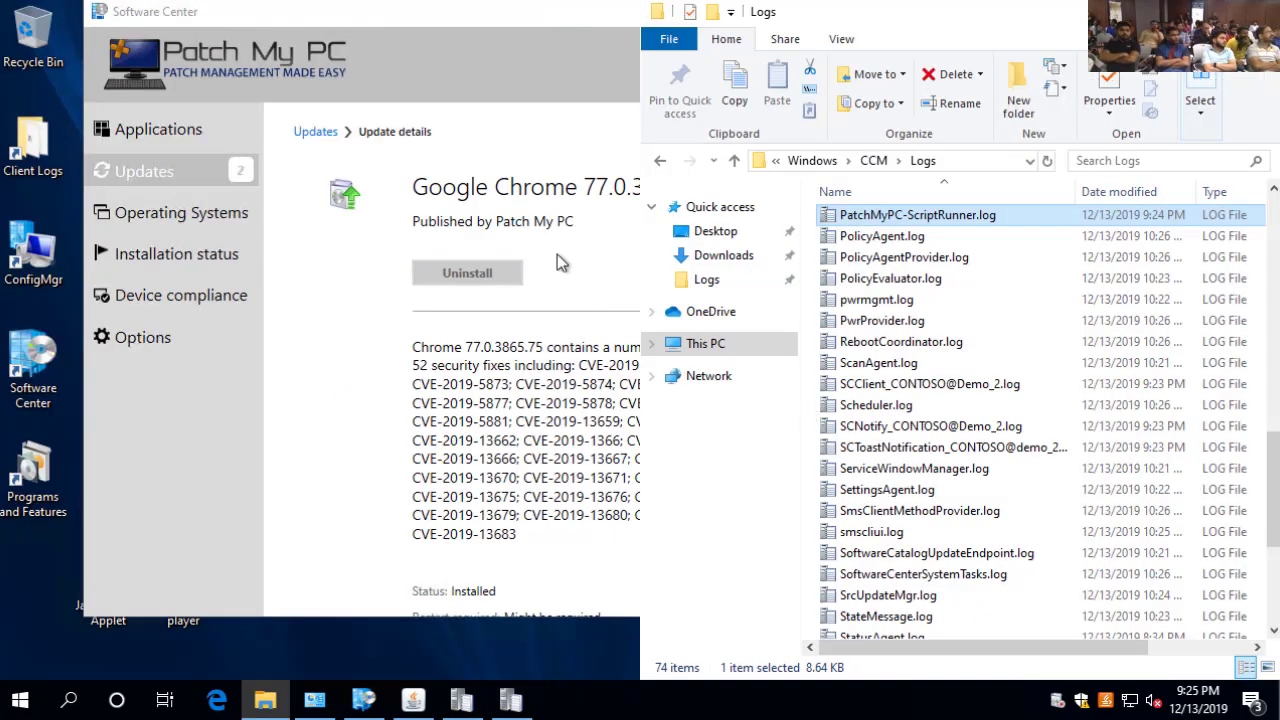
Bring Software Center forward, move it off the desktop icons, and check the update status and the Google Chrome shortcut's former spot
click(490, 402)
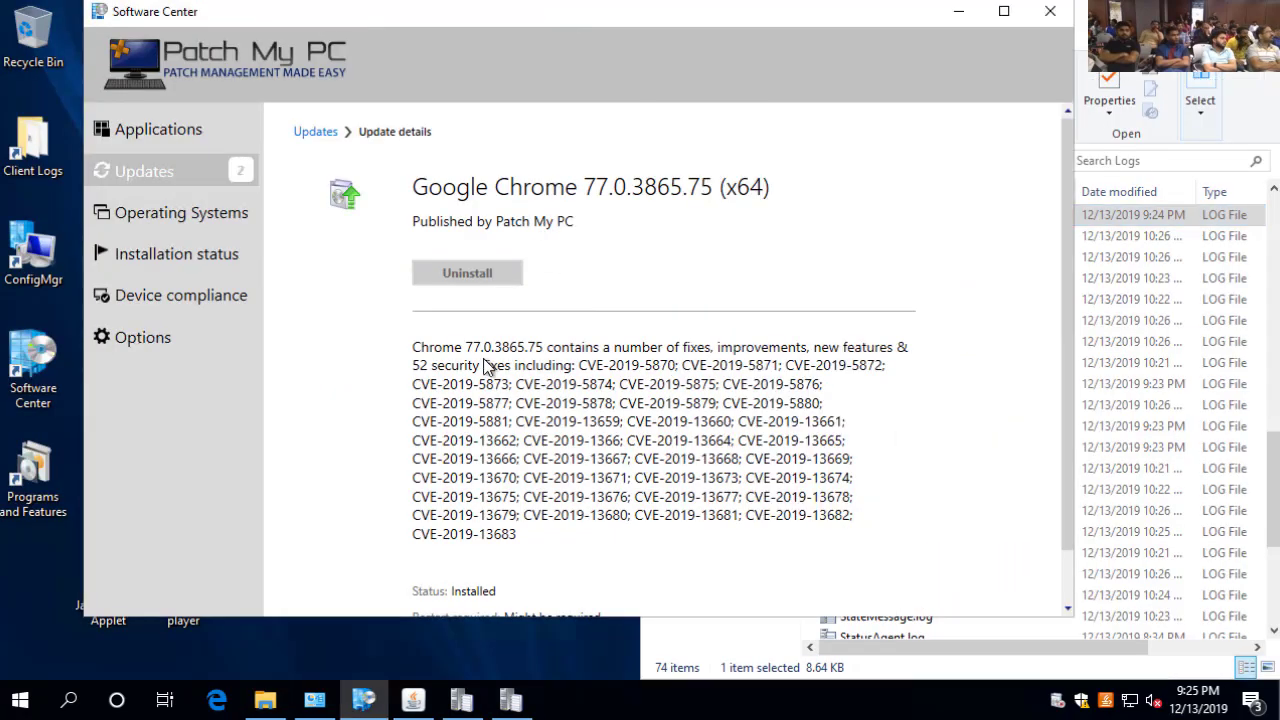
drag(372, 22, 564, 81)
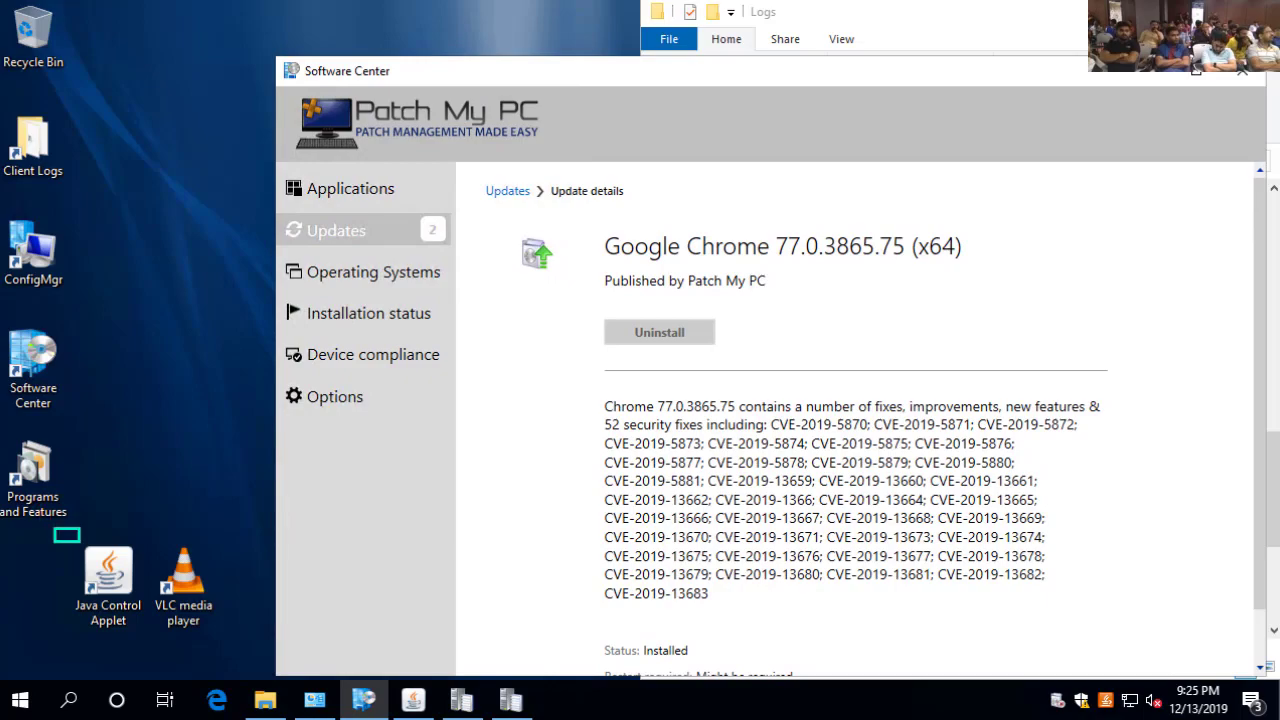
drag(54, 541, 1, 650)
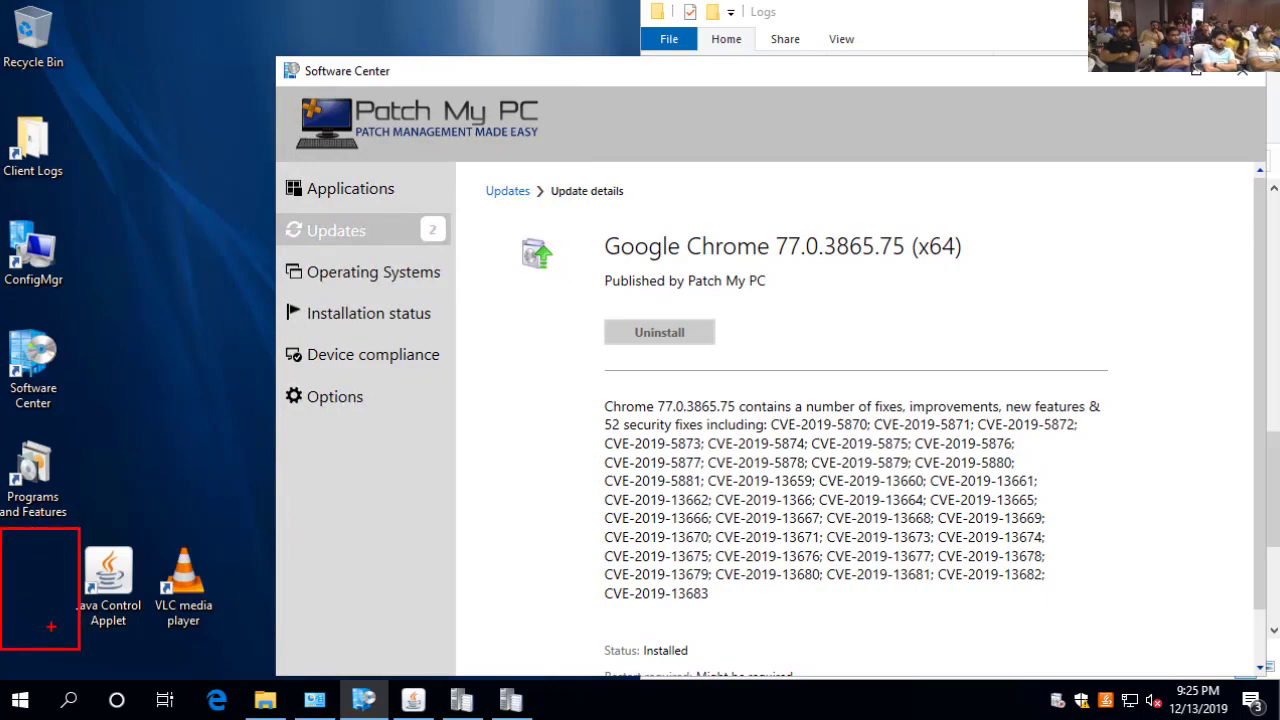
Search Windows for "chro", launch Google Chrome, and look through the patchmypc.com home page it opens
click(20, 703)
text(chro)
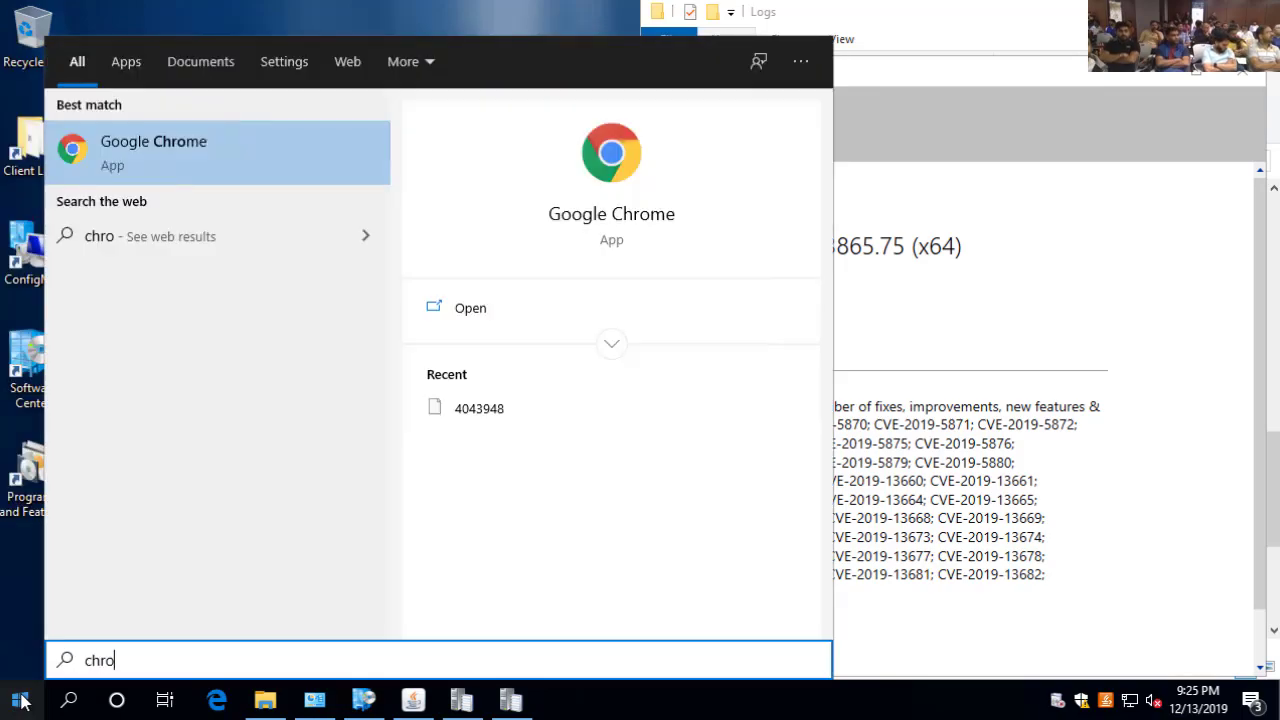
key(Return)
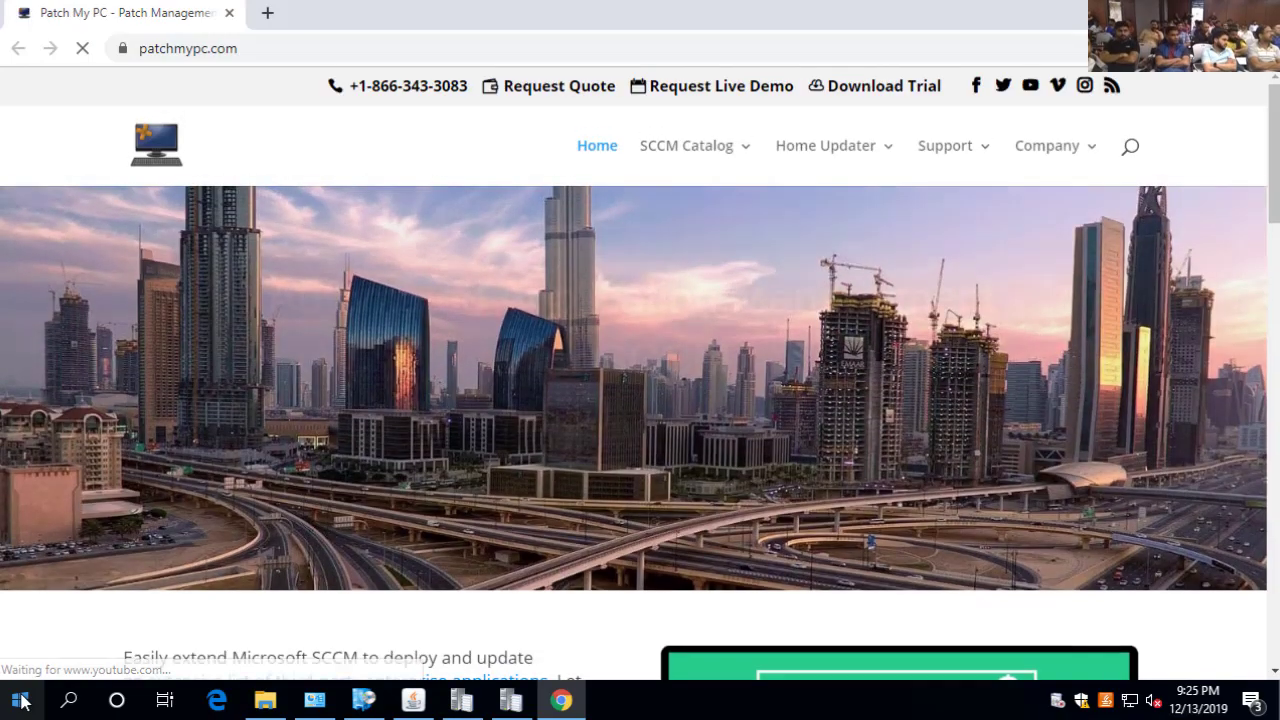
scroll(640, 340, down, 5)
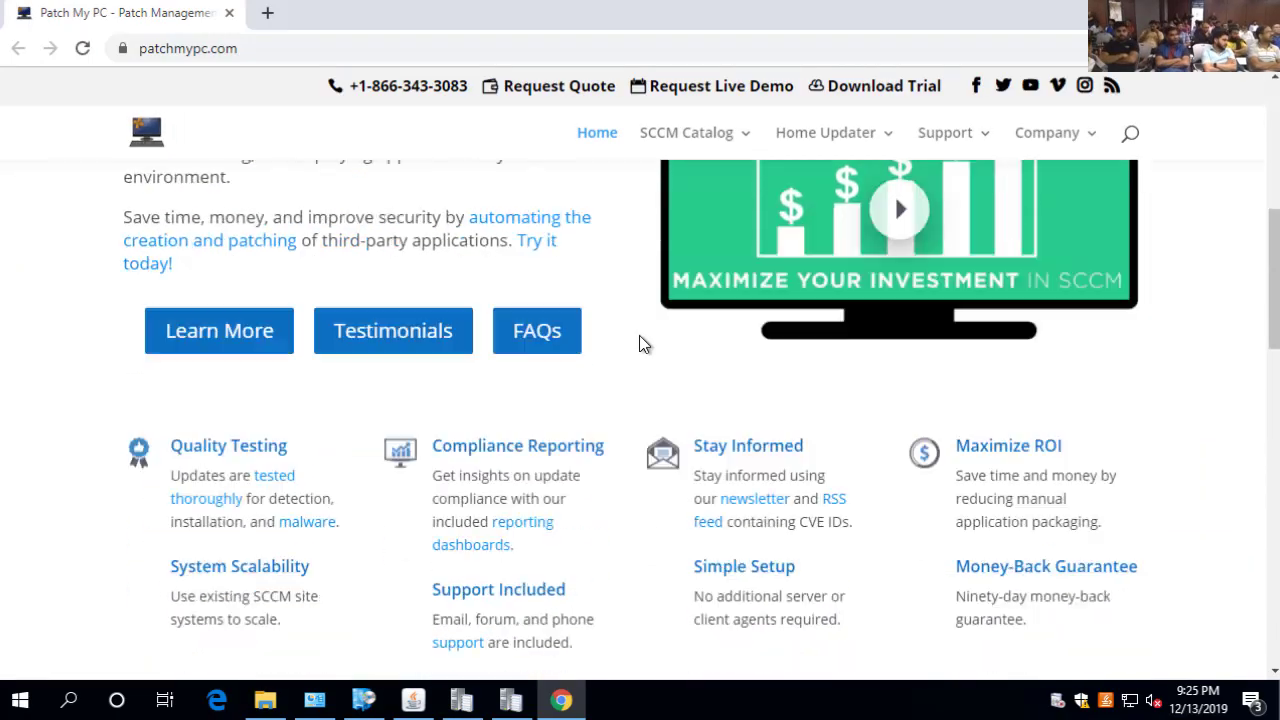
scroll(639, 336, down, 3)
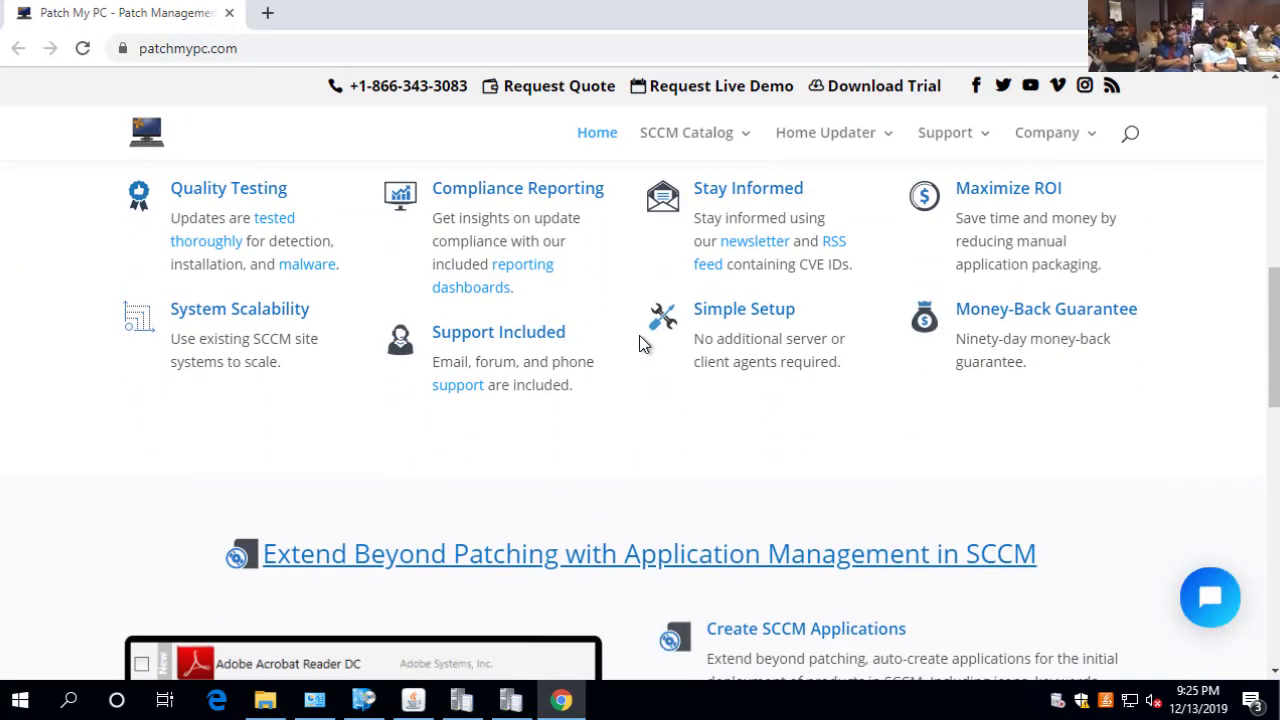
scroll(749, 354, down, 10)
scroll(742, 368, up, 2)
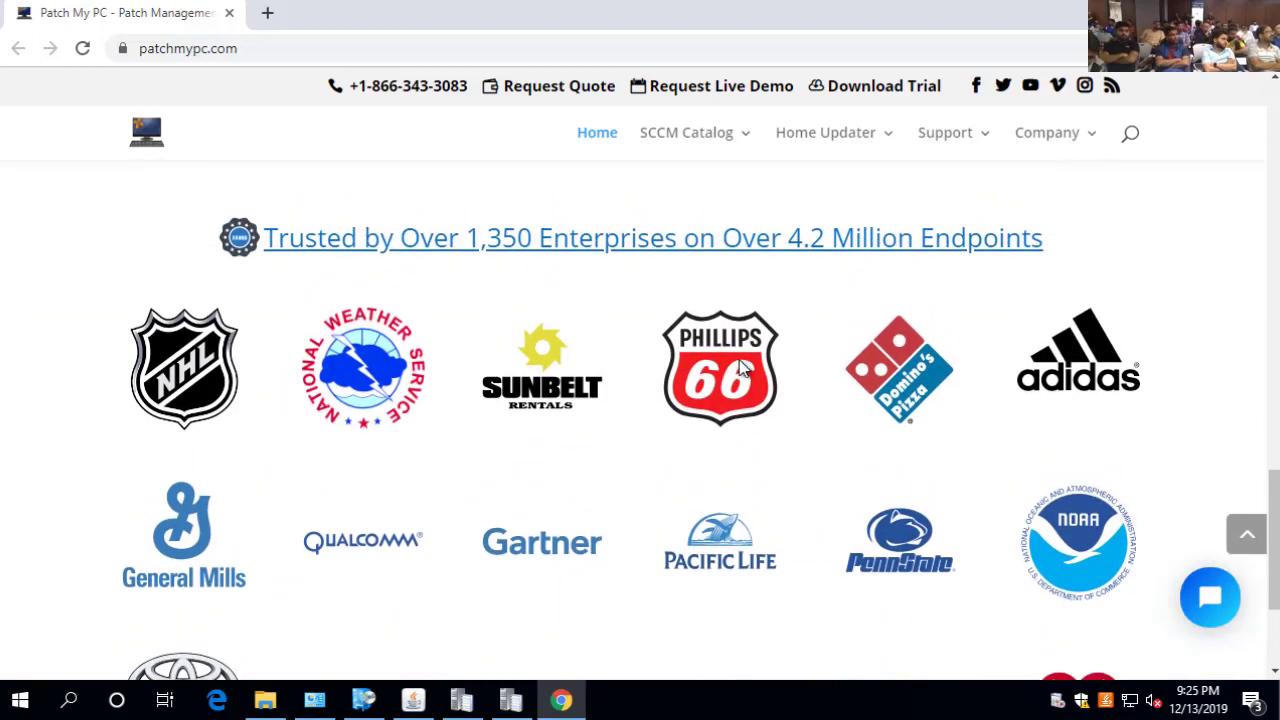
scroll(742, 368, up, 1)
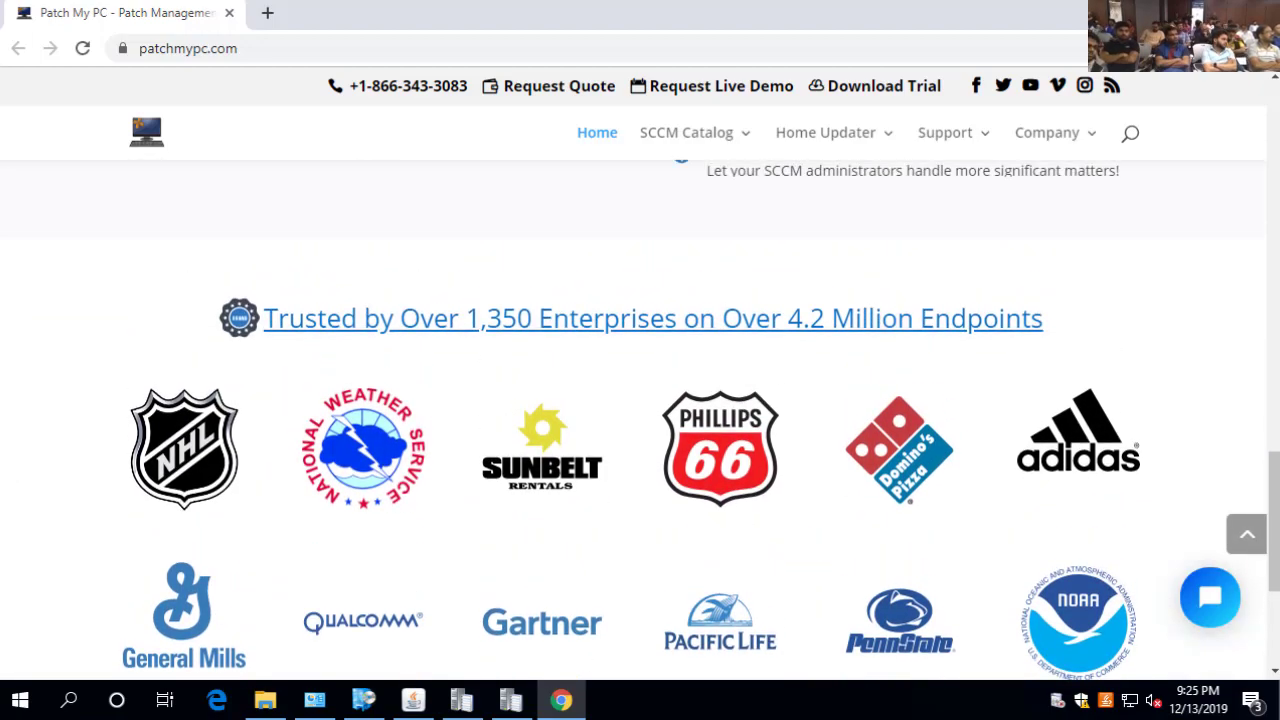
Open the About Google Chrome page, check the installed version and update policy, and close that page's tab
click(1256, 48)
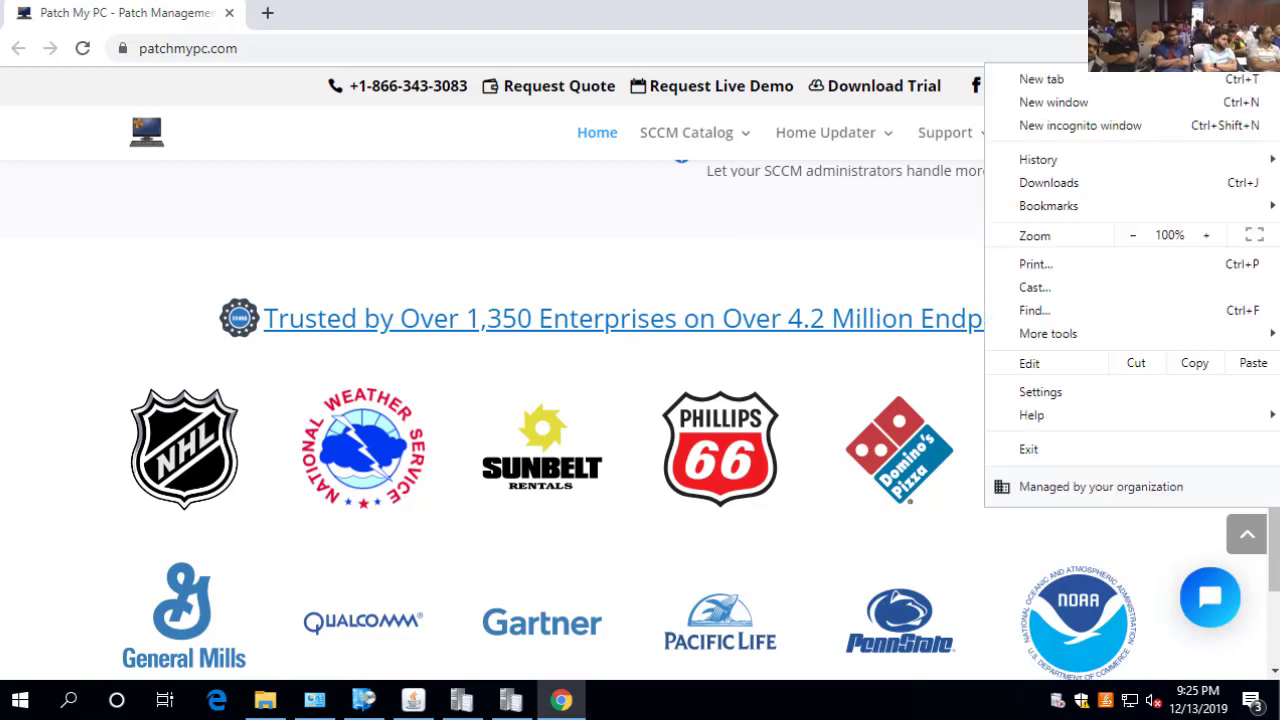
mouse_move(1091, 416)
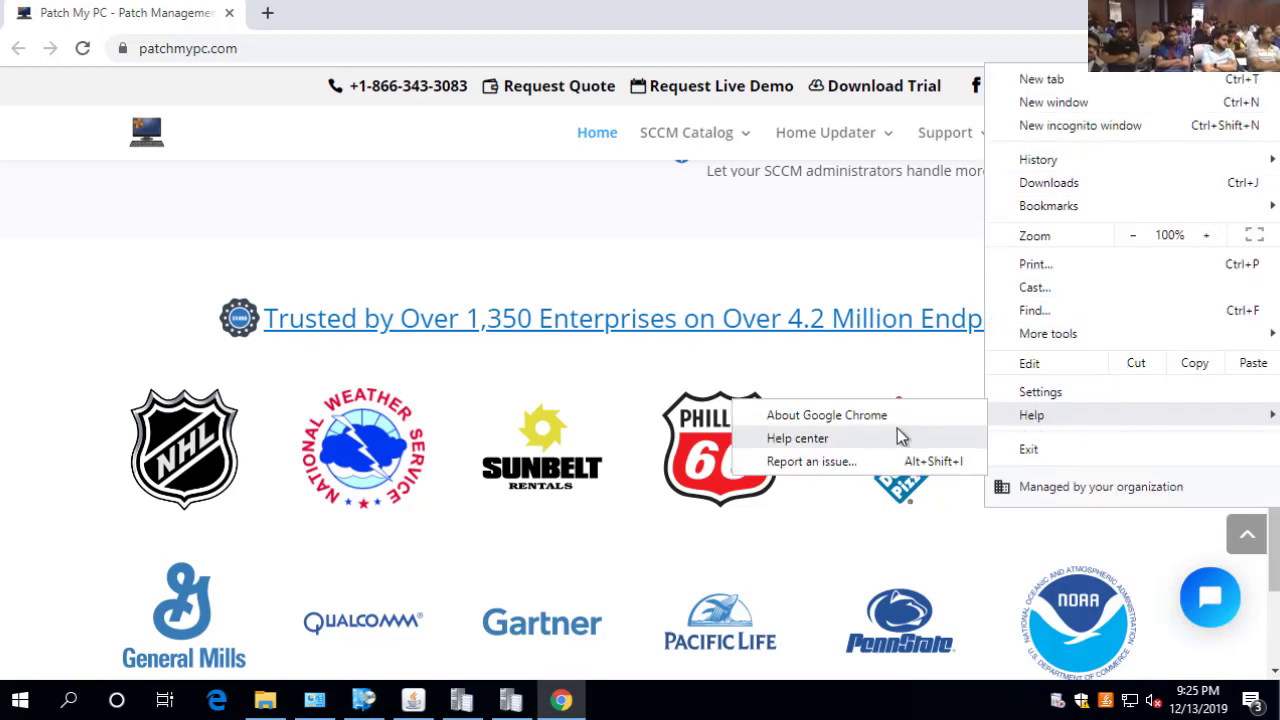
click(852, 415)
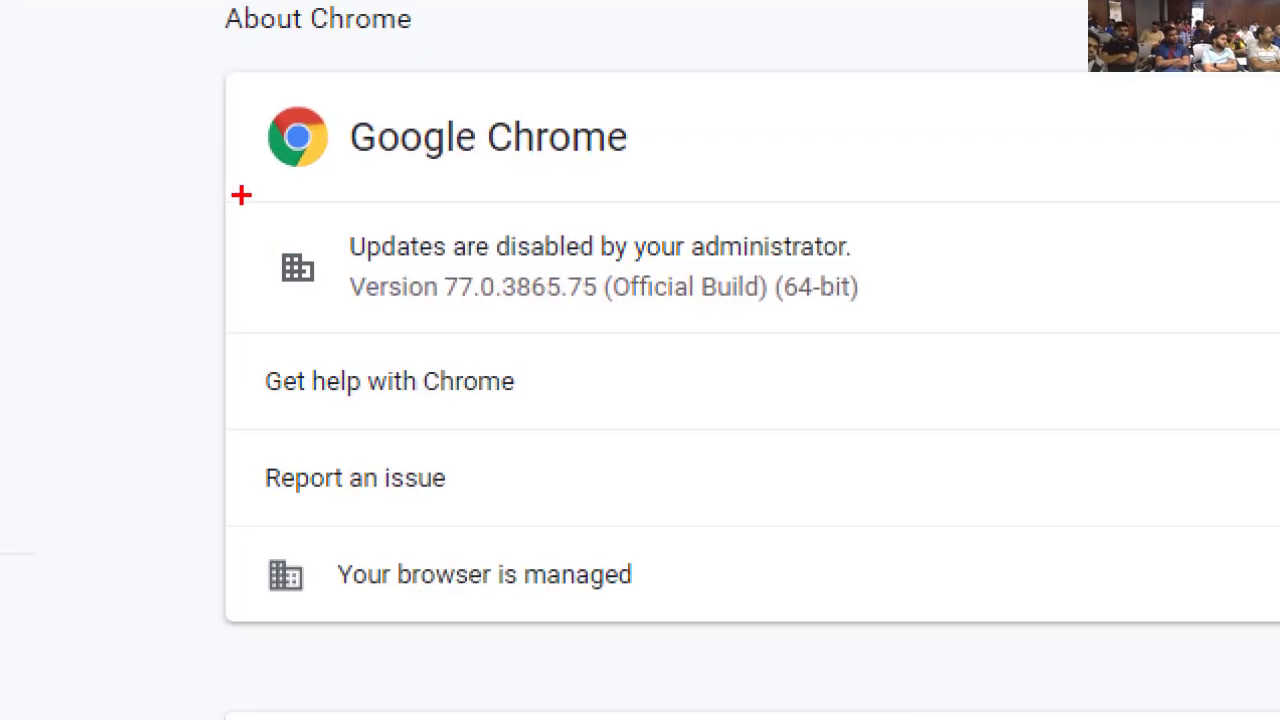
mouse_move(241, 195)
mouse_down()
mouse_move(591, 314)
mouse_move(980, 314)
mouse_move(977, 348)
mouse_move(912, 350)
mouse_up()
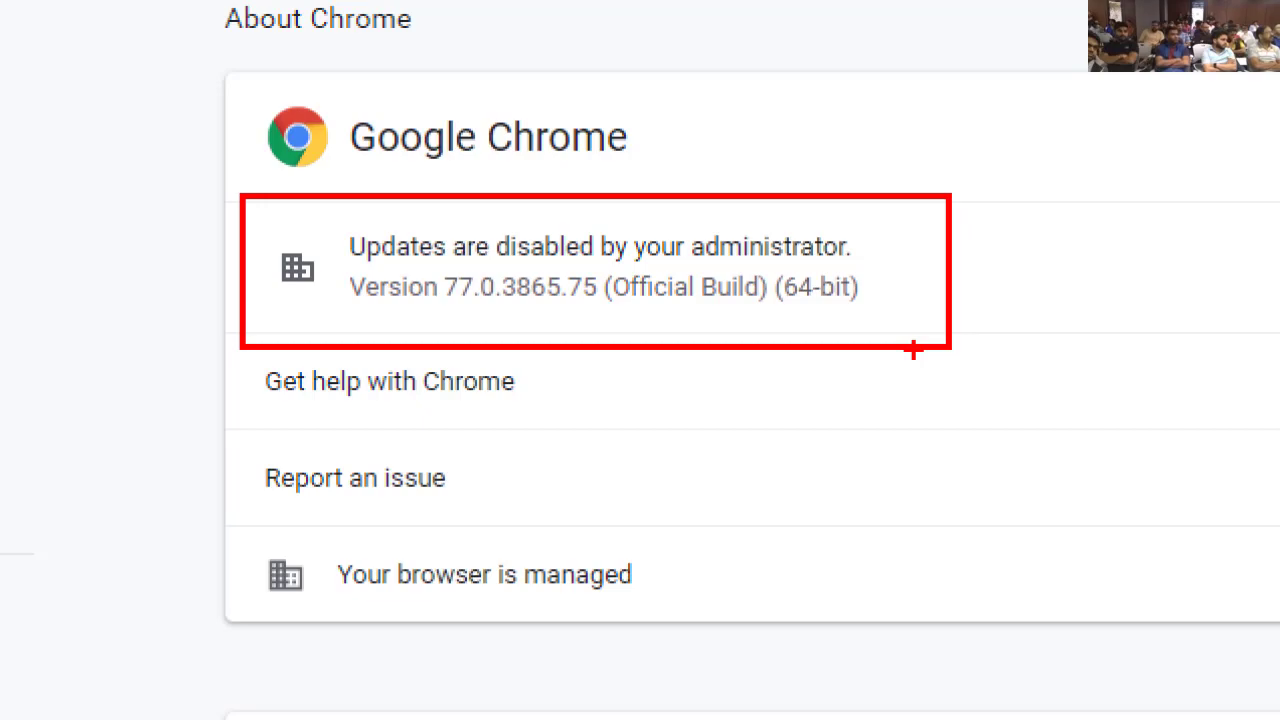
key(Escape)
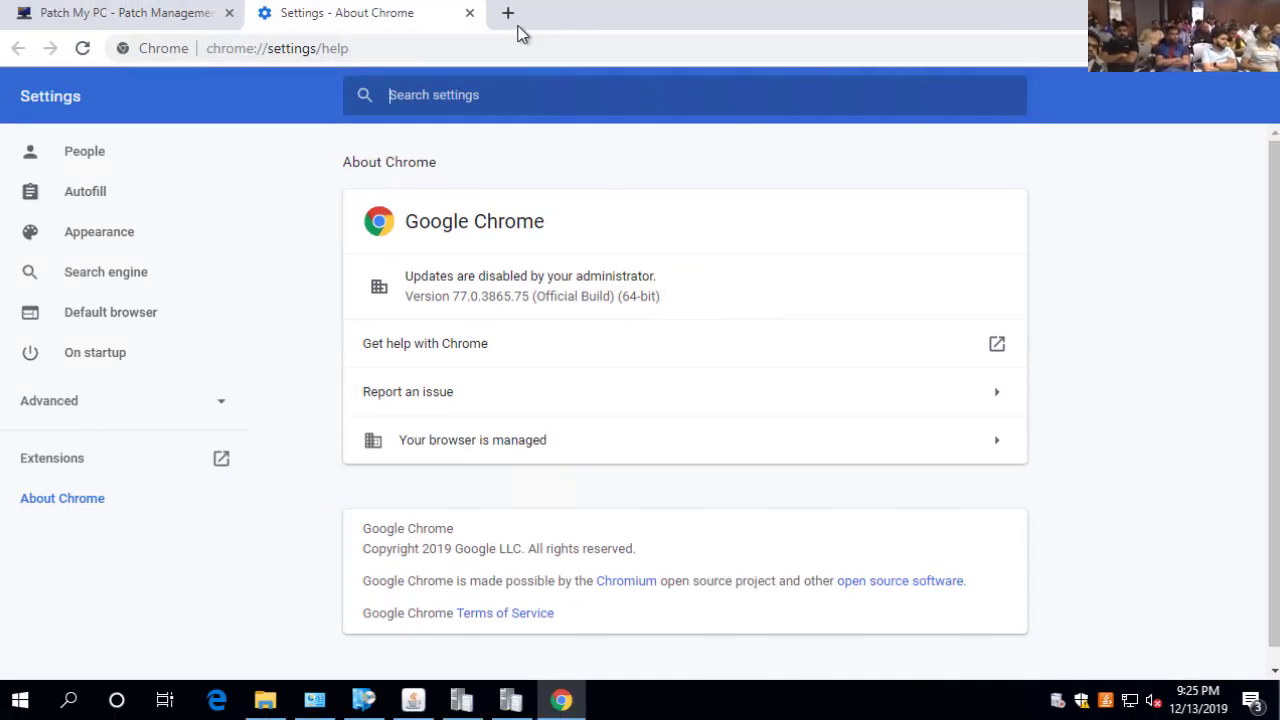
click(469, 13)
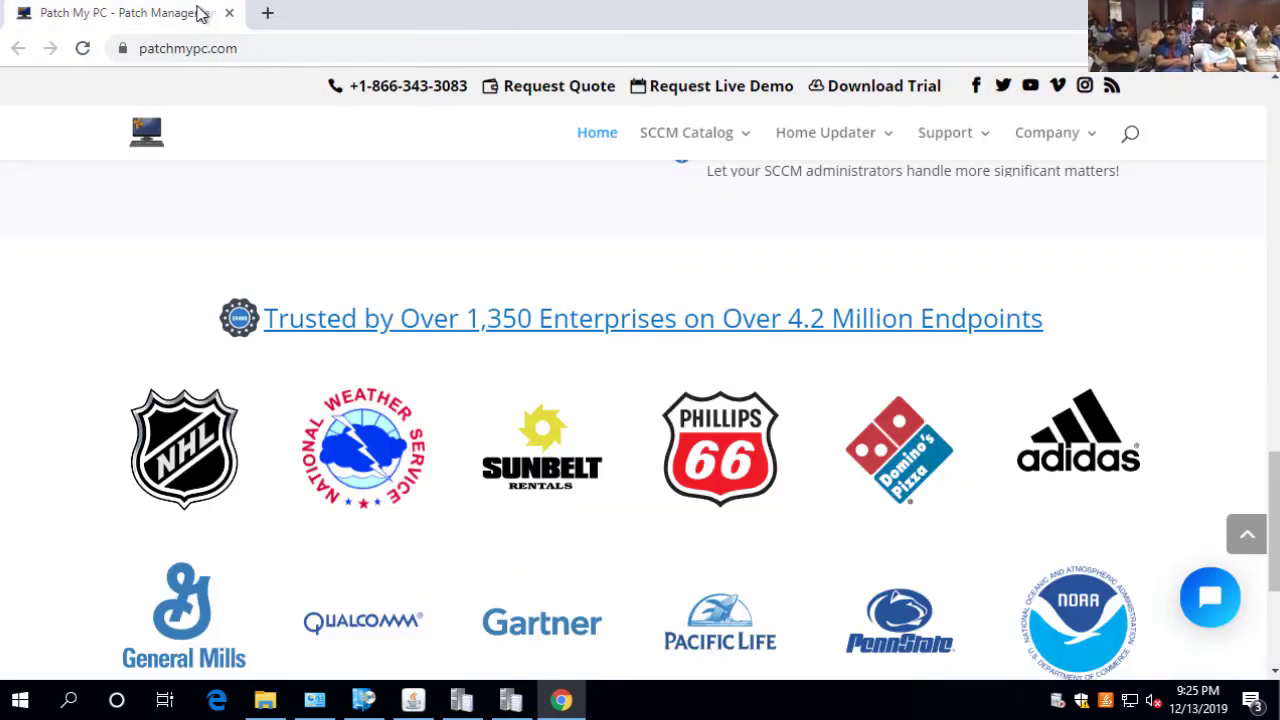
Close Google Chrome and open the details of the Oracle Java 8 Update 221 8.0.2210.11 (x86) update in Software Center
click(229, 13)
click(500, 194)
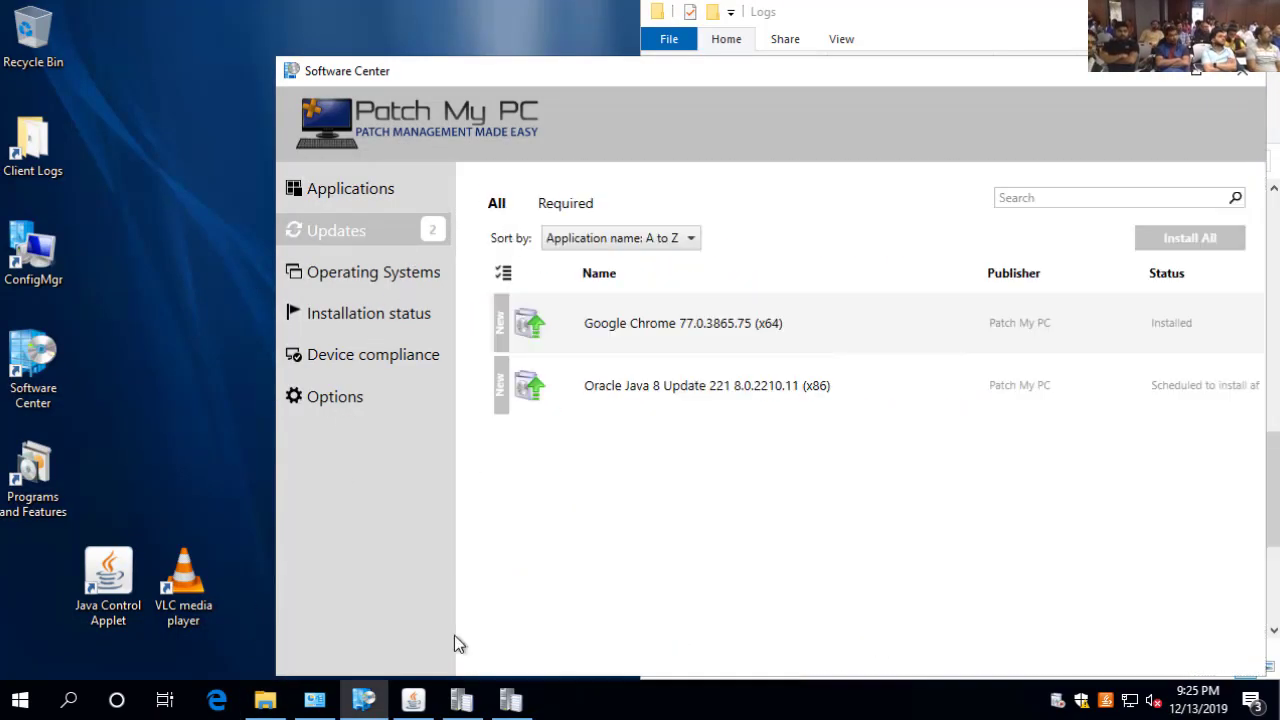
click(701, 397)
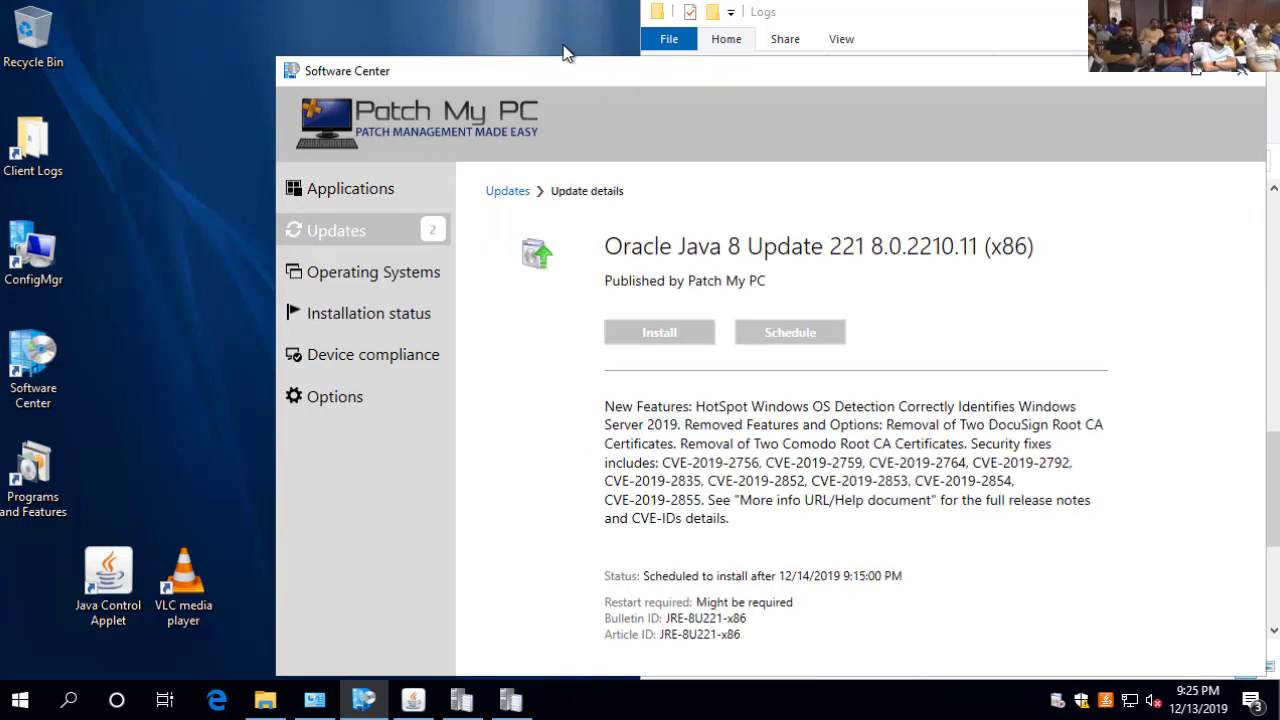
drag(548, 61, 512, 41)
Bring the Java Control Panel forward, move it beside the update details, and view its automatic update settings
click(413, 700)
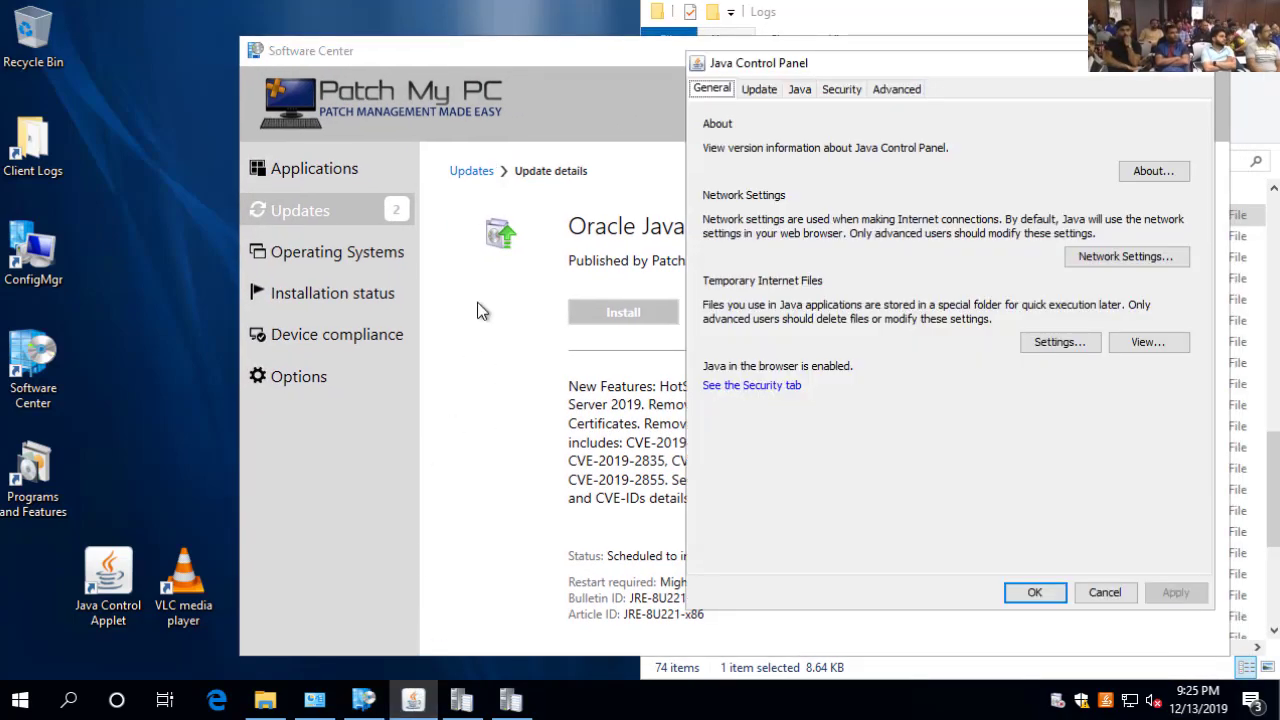
drag(734, 66, 129, 37)
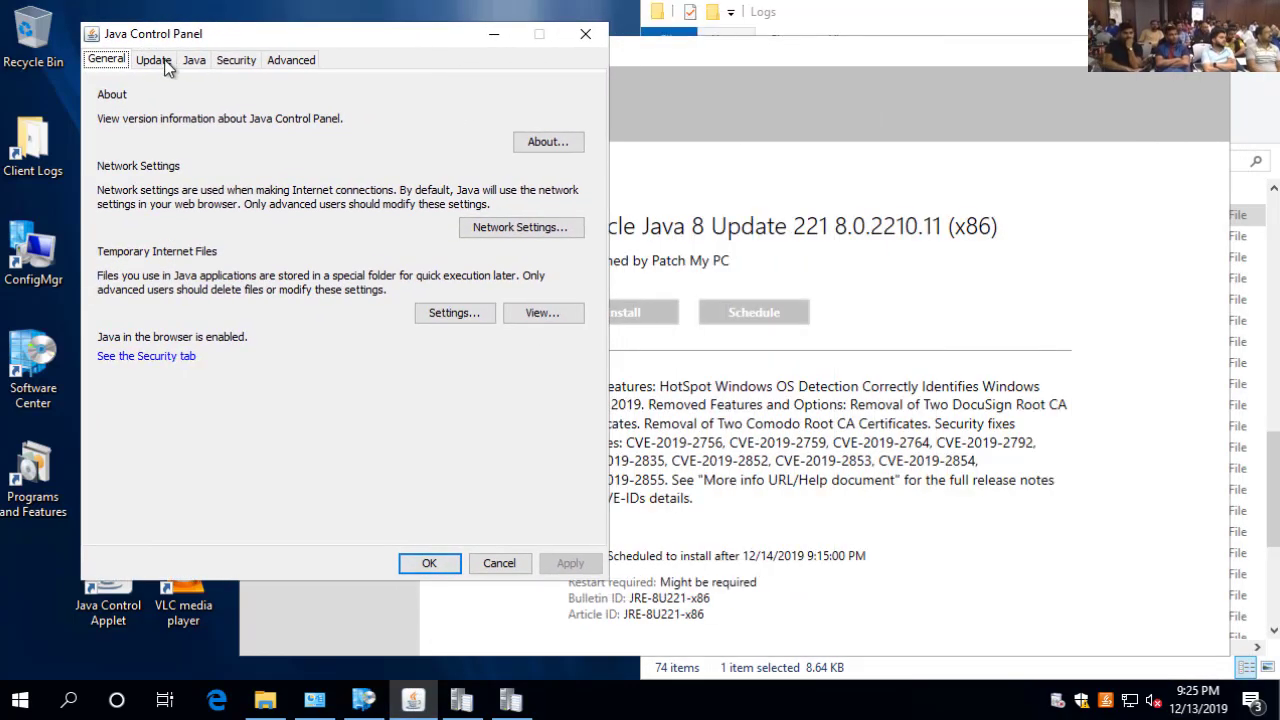
click(155, 61)
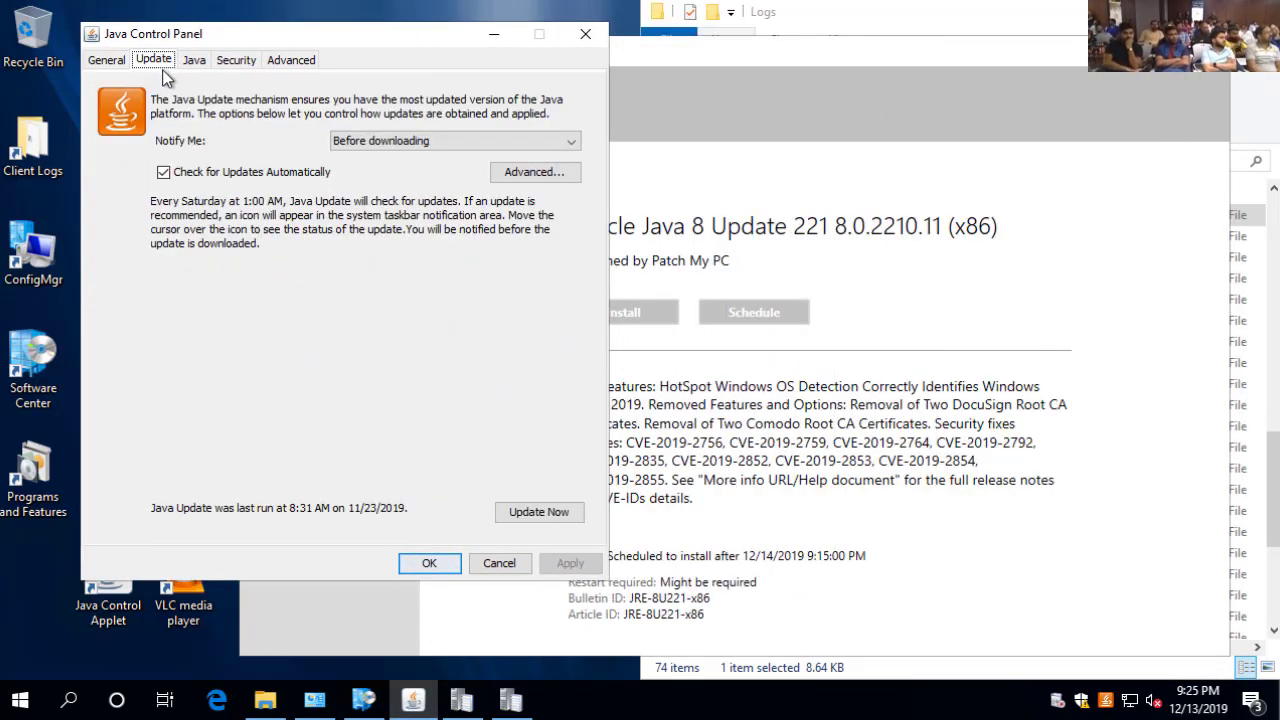
Search Windows for the Registry Editor, launch it with elevation approved, and place it beside the Java update settings
click(24, 704)
text(re)
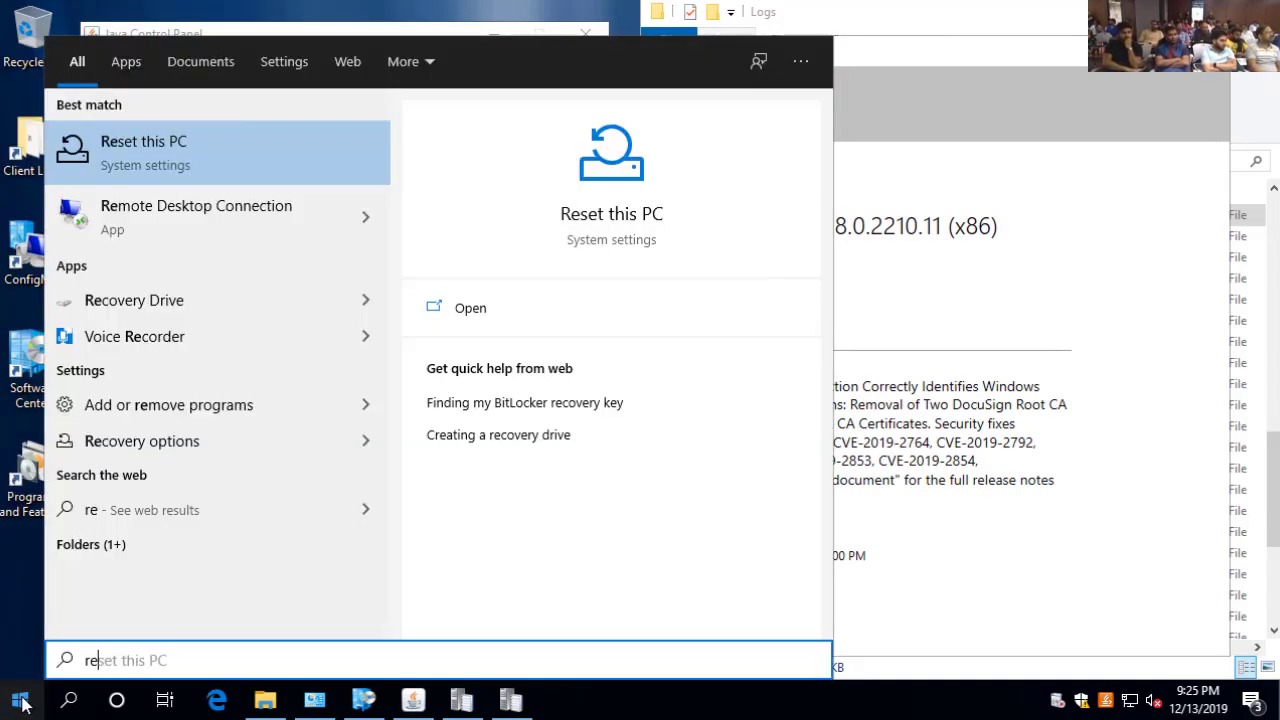
text(de)
key(ctrl+a)
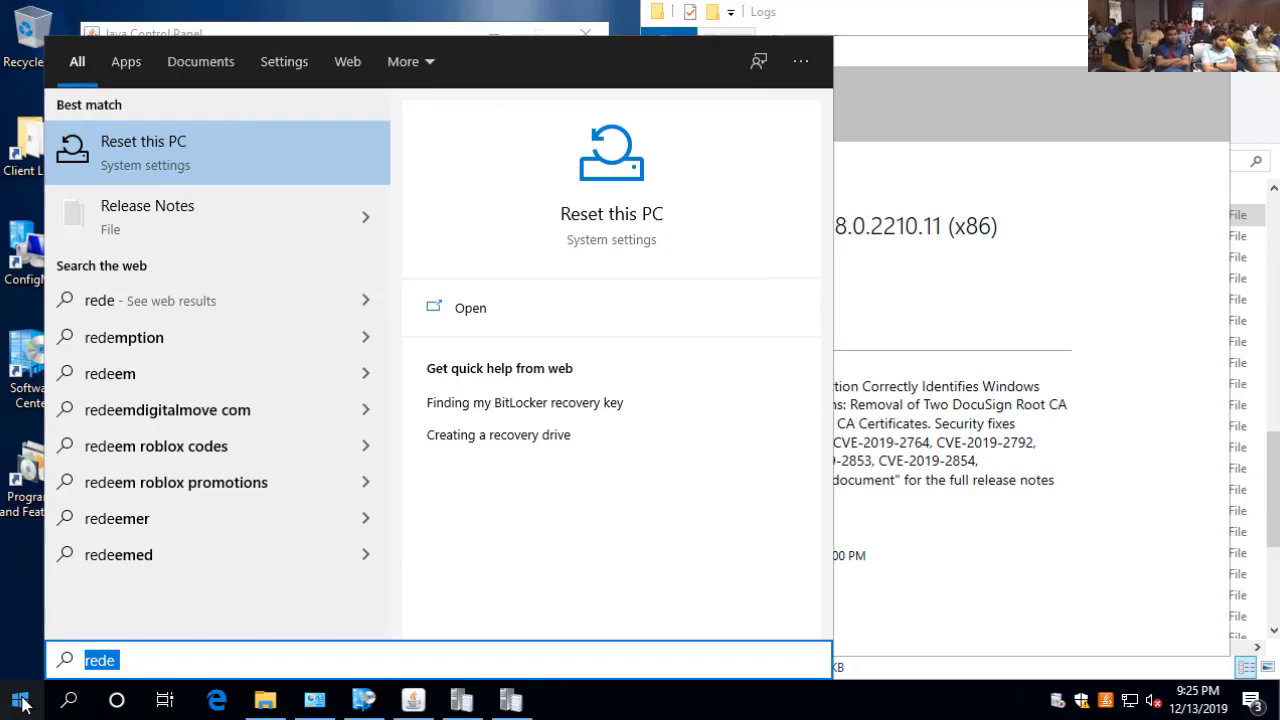
text(regtedit)
key(ctrl+a)
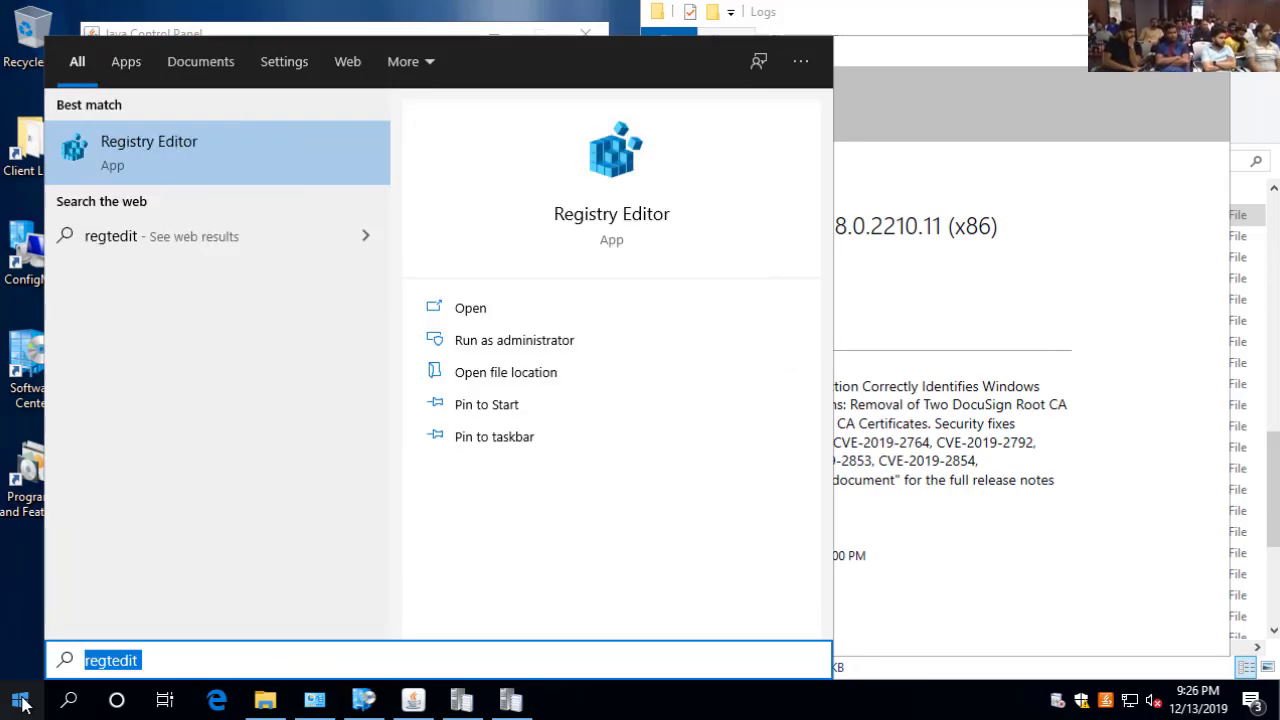
key(Return)
key(alt+y)
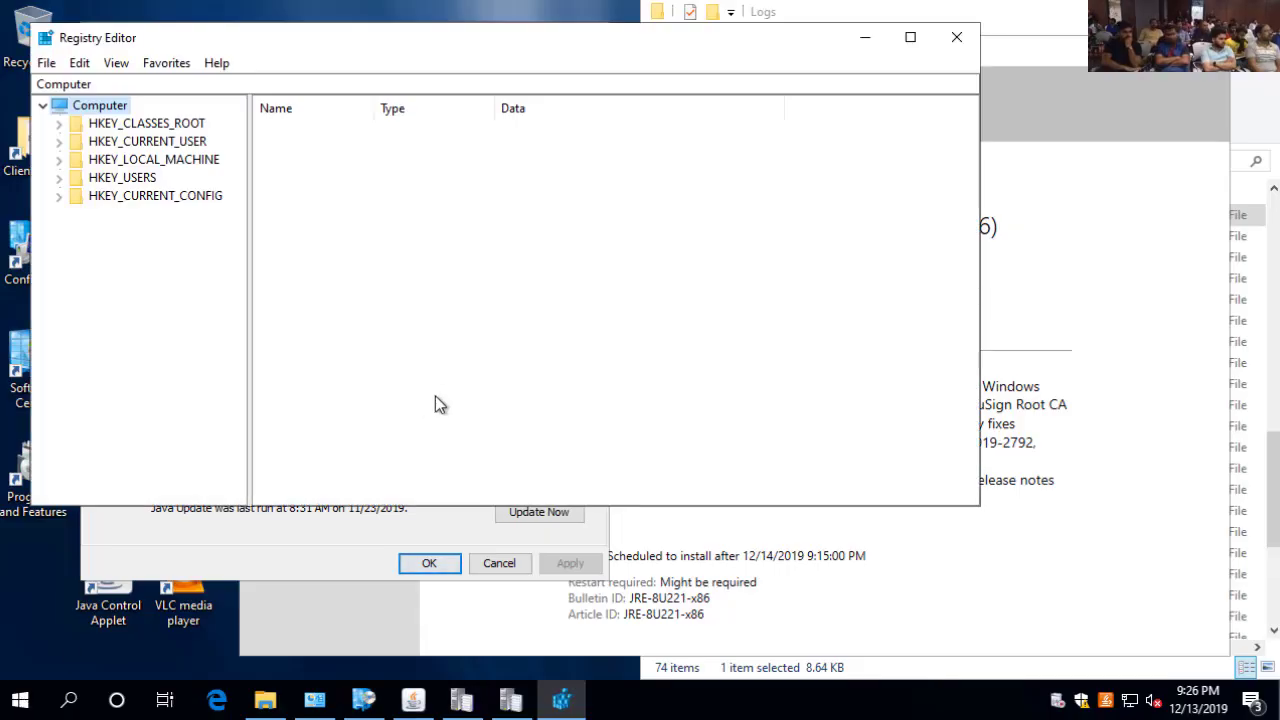
drag(245, 36, 589, 100)
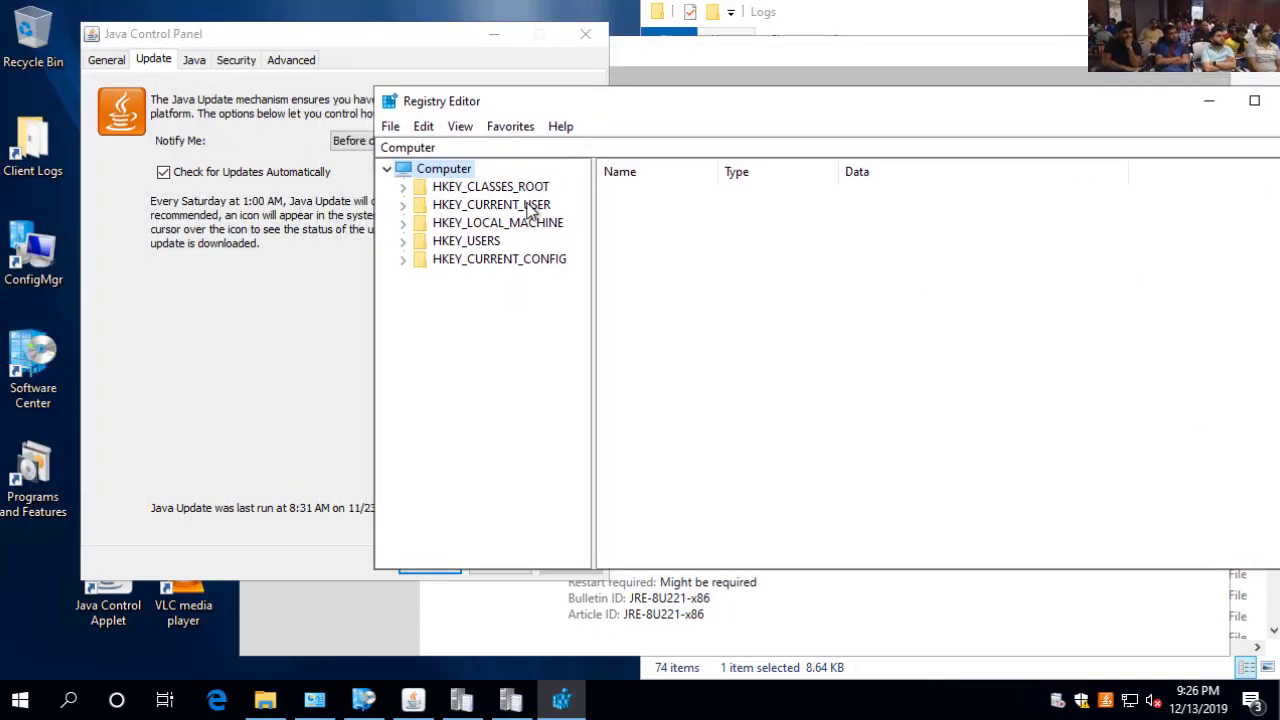
Browse the registry to HKEY_LOCAL_MACHINE\SOFTWARE\WOW6432Node\JavaSoft\Java Update\Policy and examine the Java update values
double_click(513, 223)
double_click(476, 314)
scroll(477, 403, down, 2)
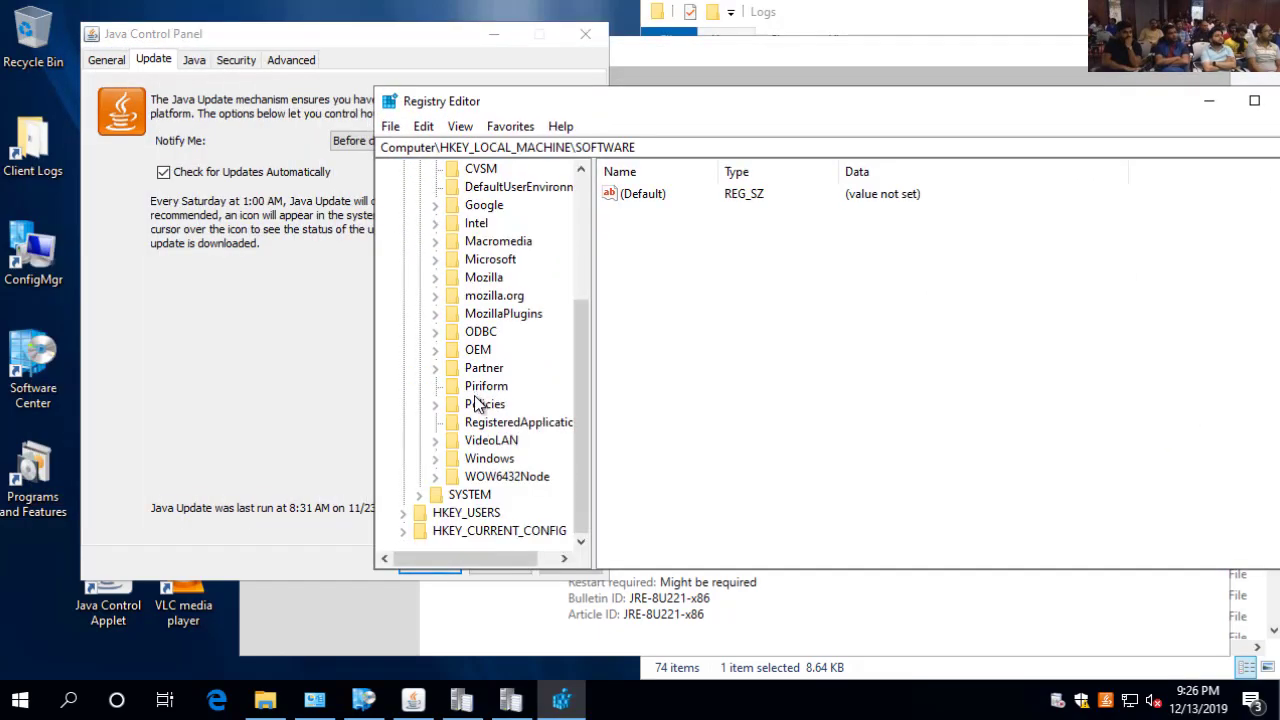
double_click(500, 477)
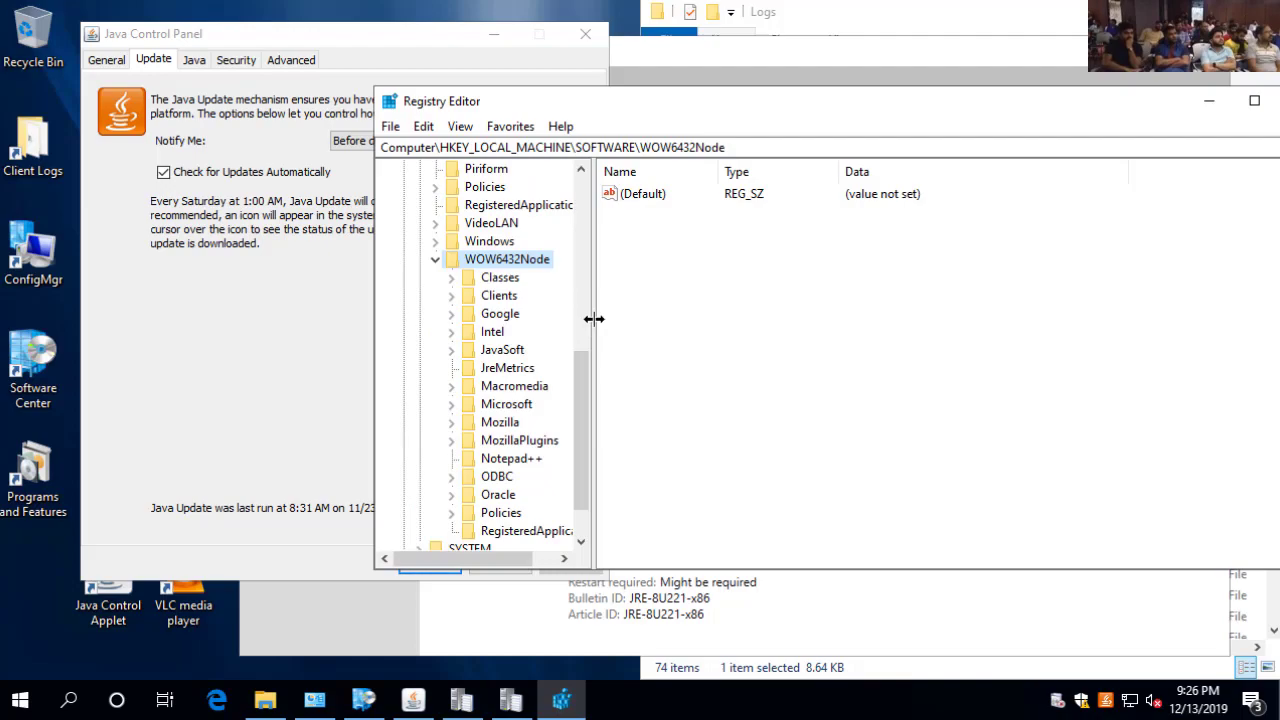
drag(594, 317, 664, 320)
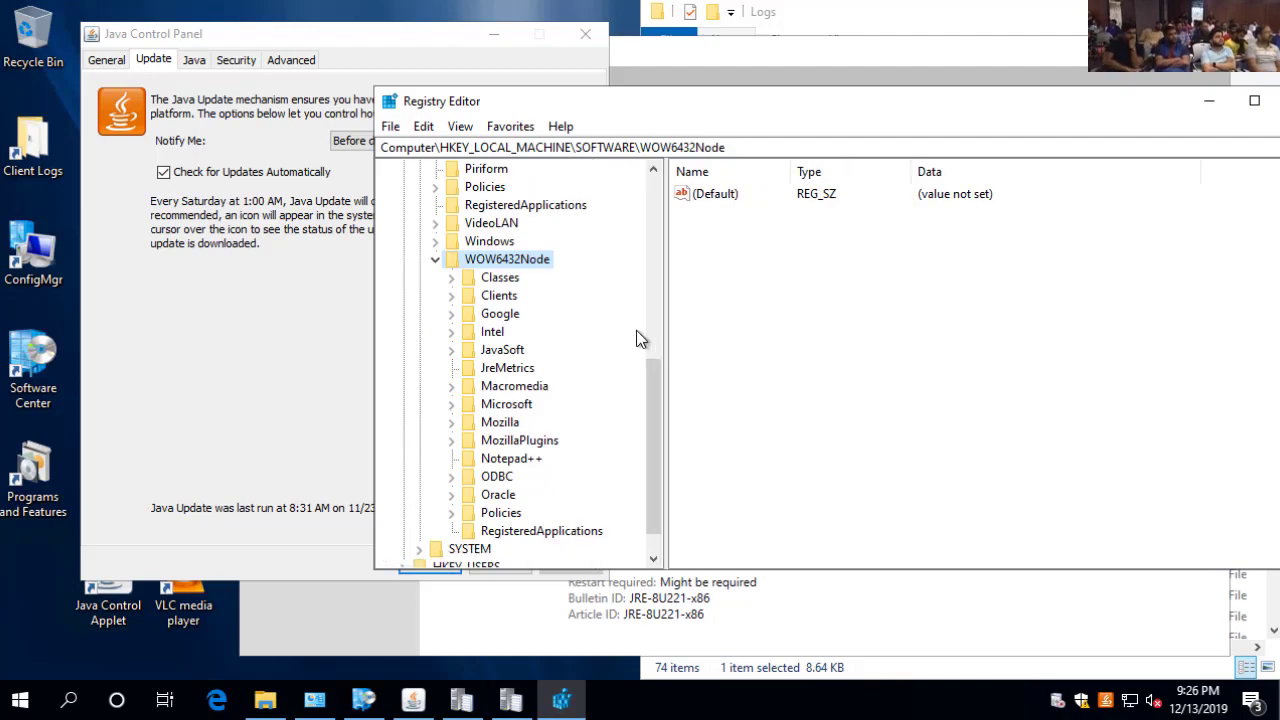
double_click(505, 351)
double_click(535, 428)
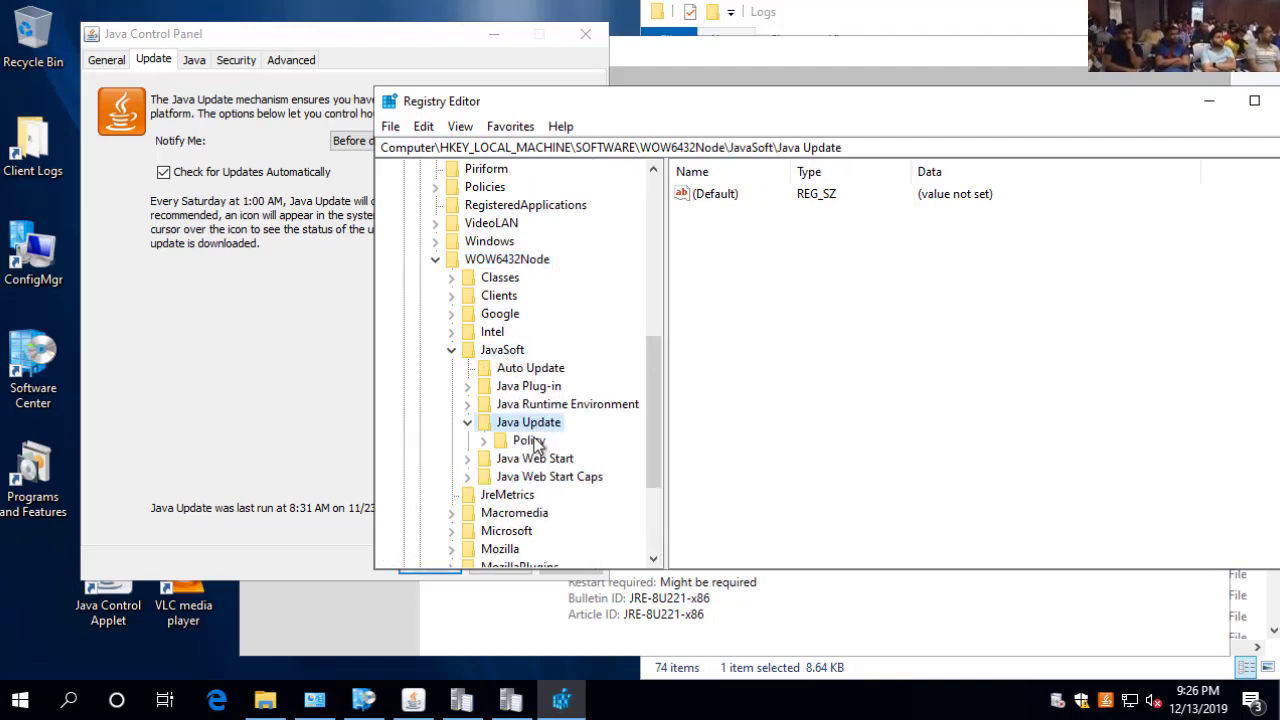
click(530, 441)
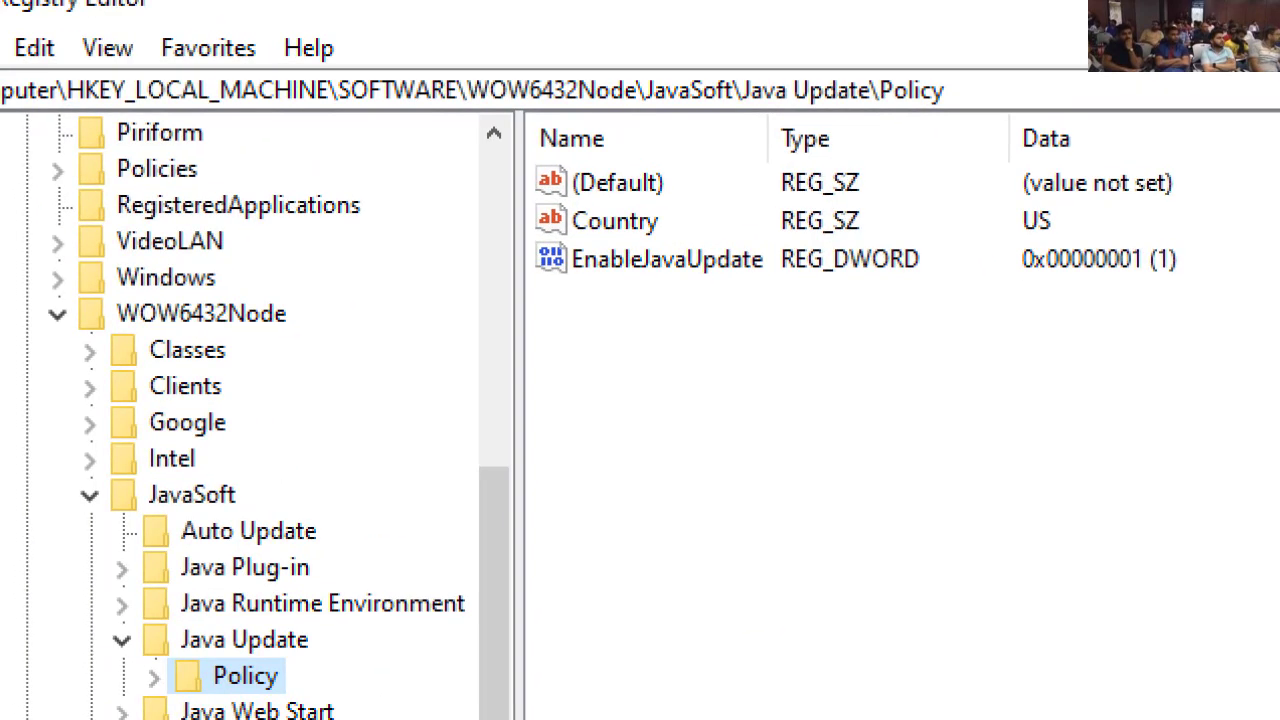
drag(524, 229, 1199, 278)
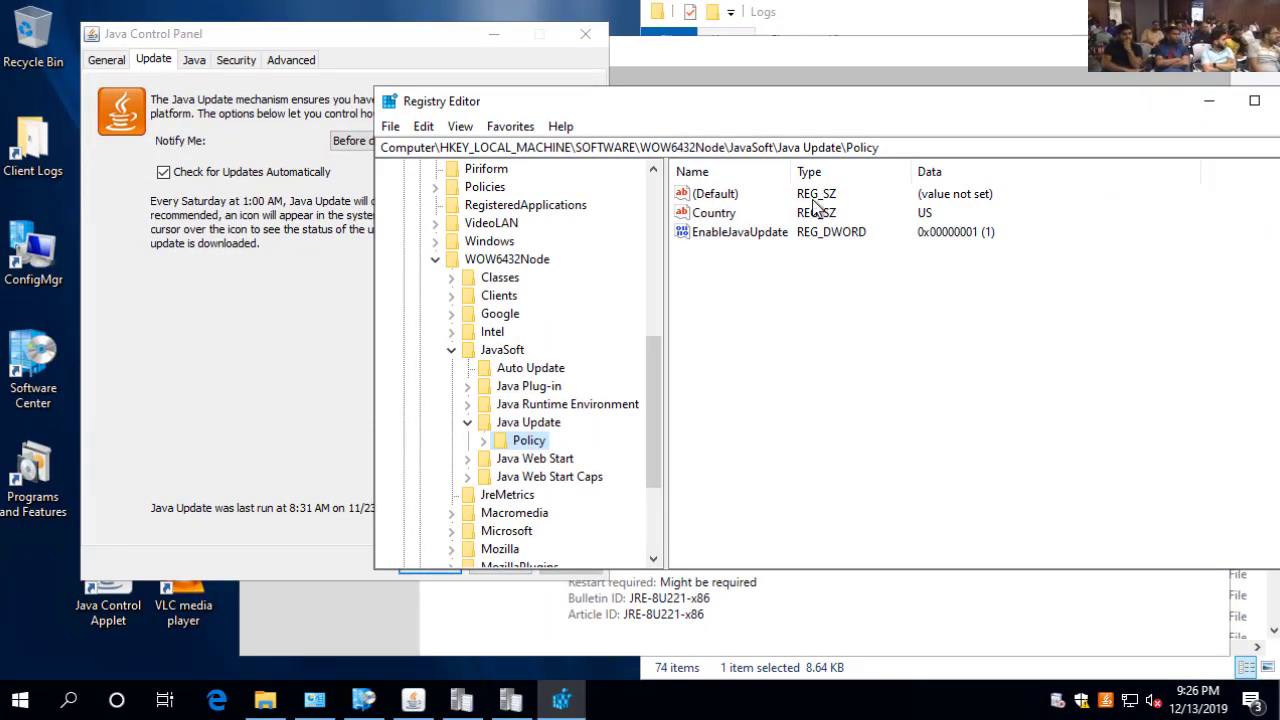
Minimize the Registry Editor and start installing Oracle Java 8 Update 221 from Software Center
click(1209, 101)
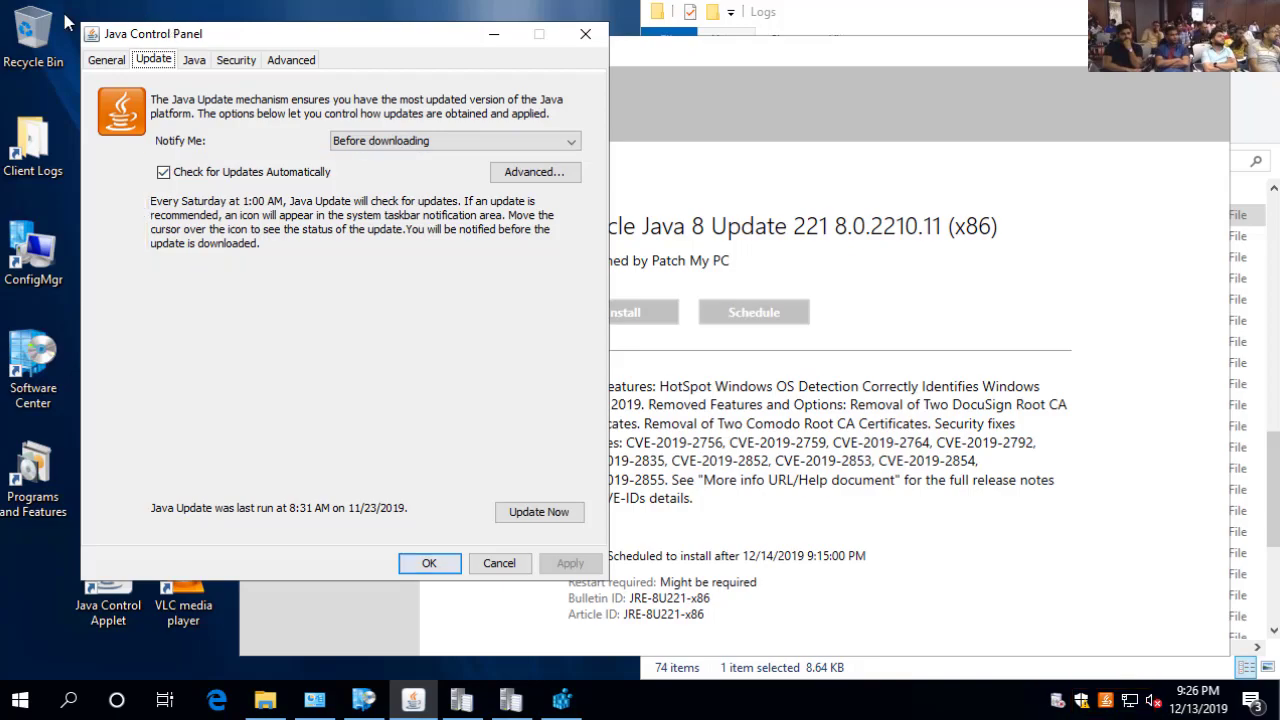
click(727, 420)
drag(653, 73, 722, 46)
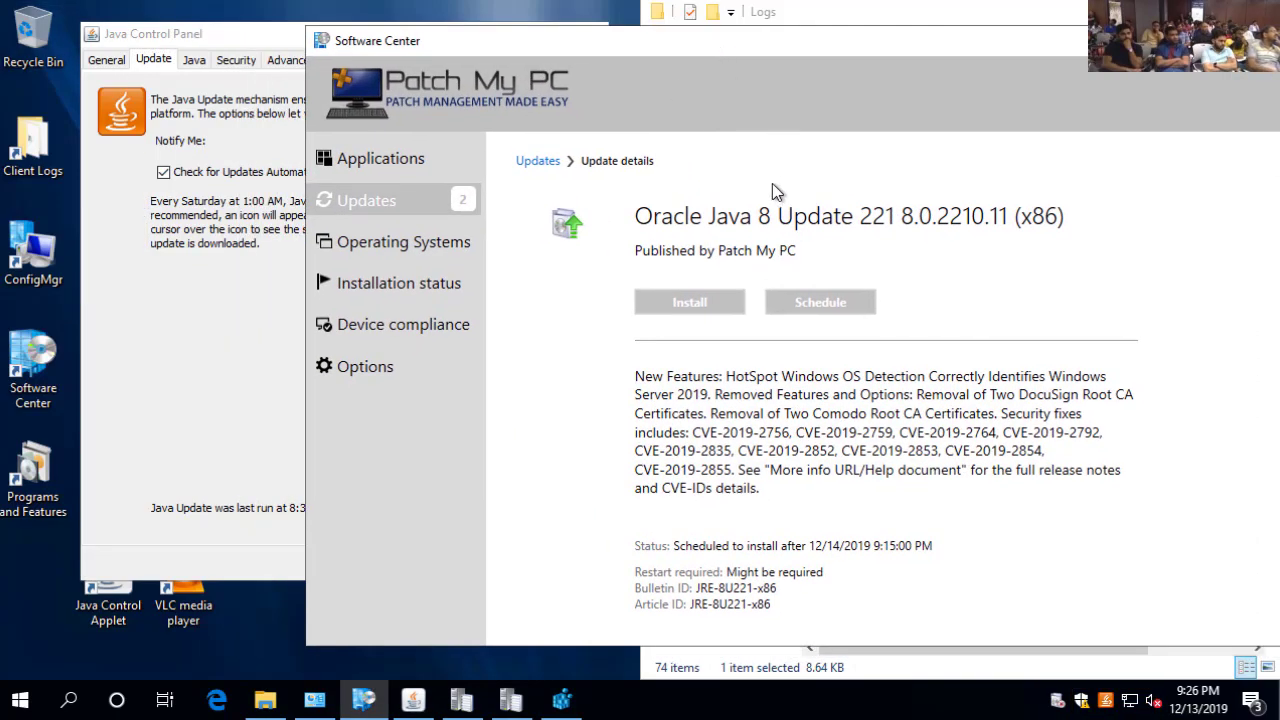
click(682, 305)
Switch between the Java Control Panel and Software Center to watch the open Java window and the installation status
click(250, 336)
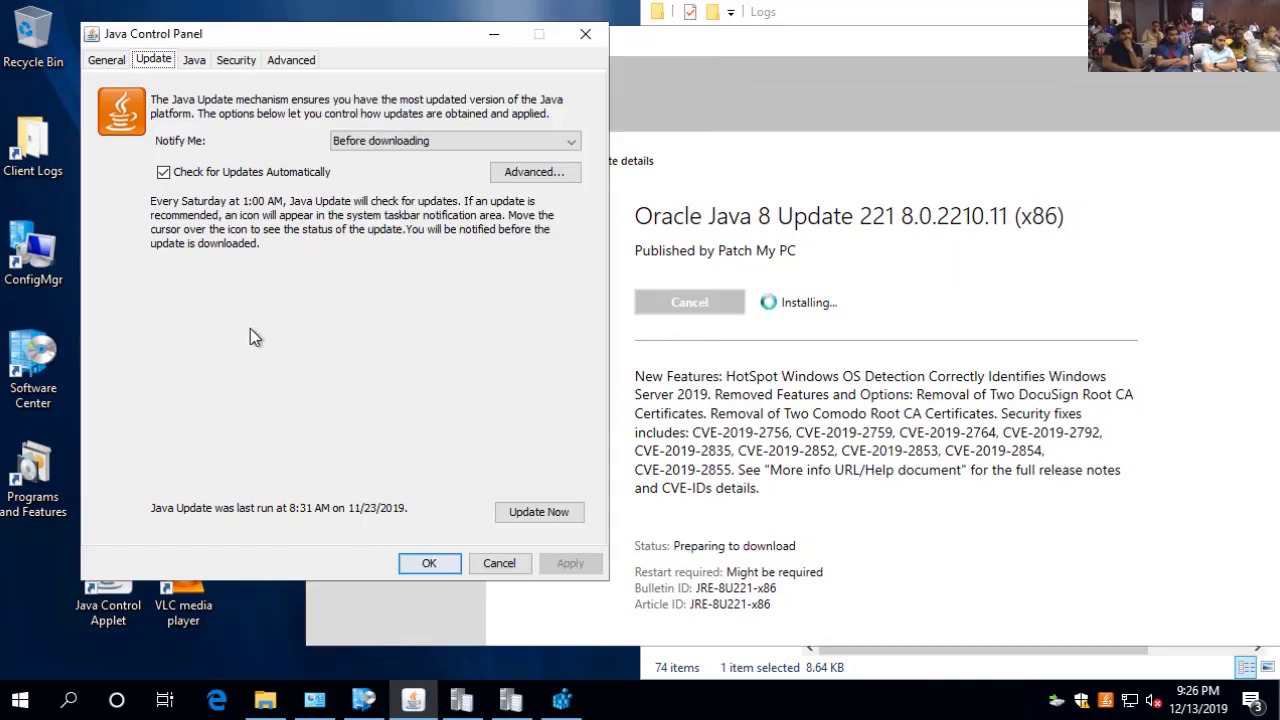
drag(277, 41, 224, 42)
click(955, 437)
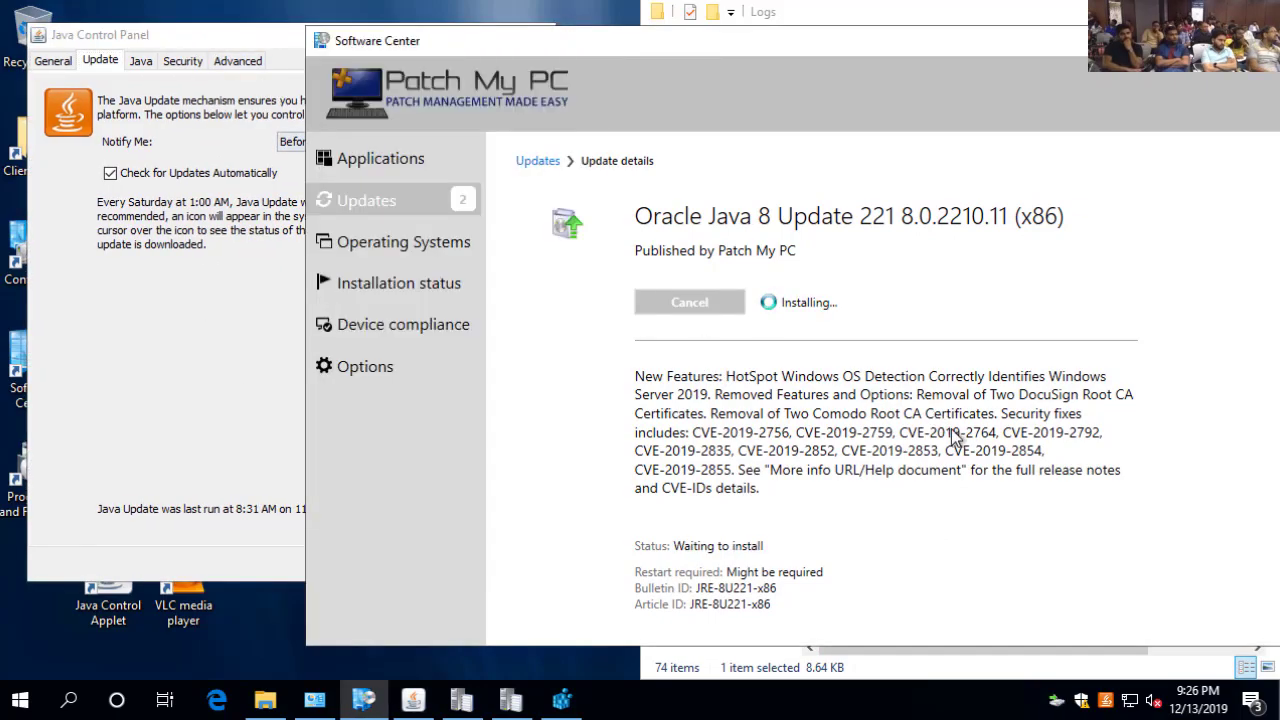
click(258, 373)
key(Return)
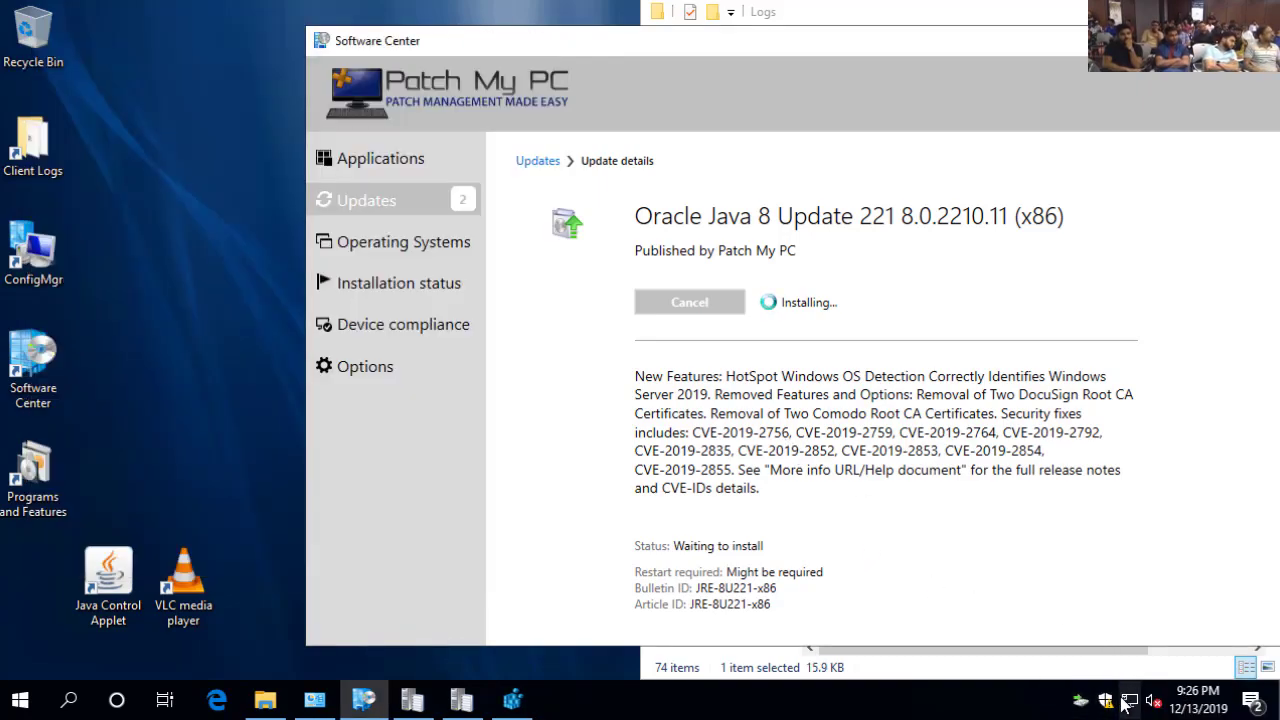
Examine the killed Java processes, the PatchMyPC-Remove-JRE8-32bit-Only.ps1 script and the update file entries in PatchMyPC-ScriptRunner.log
click(479, 701)
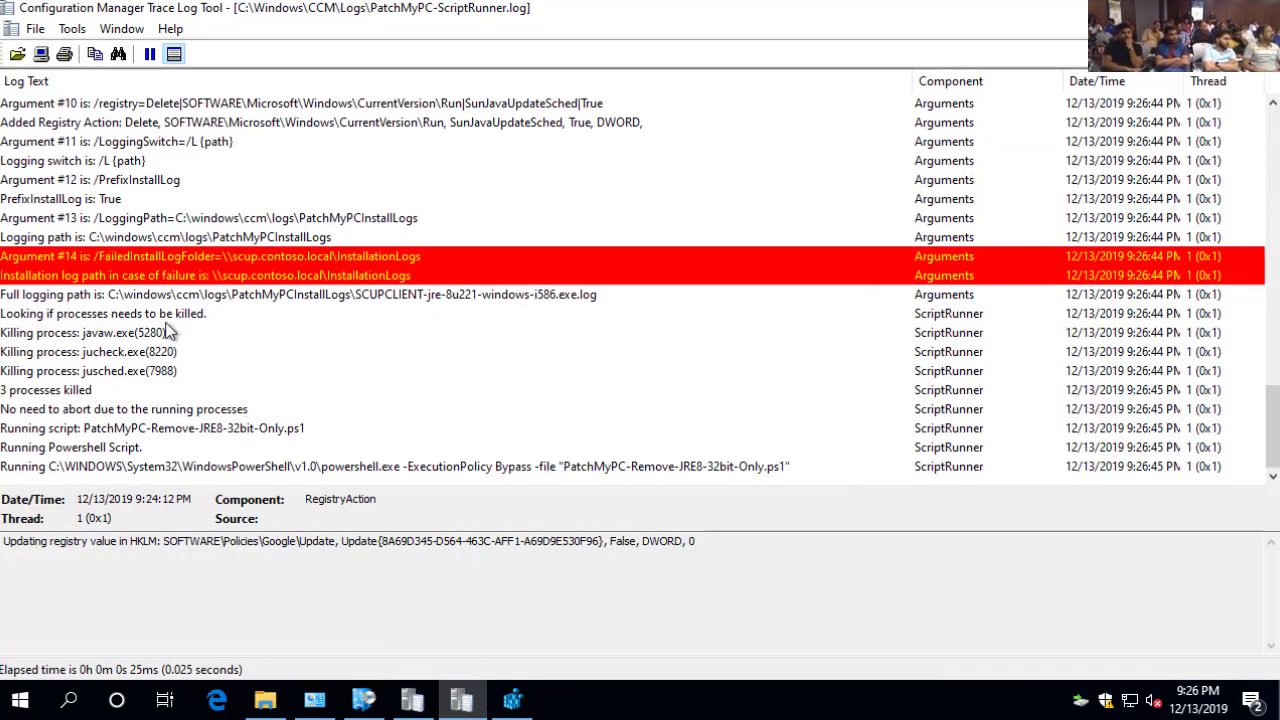
click(139, 334)
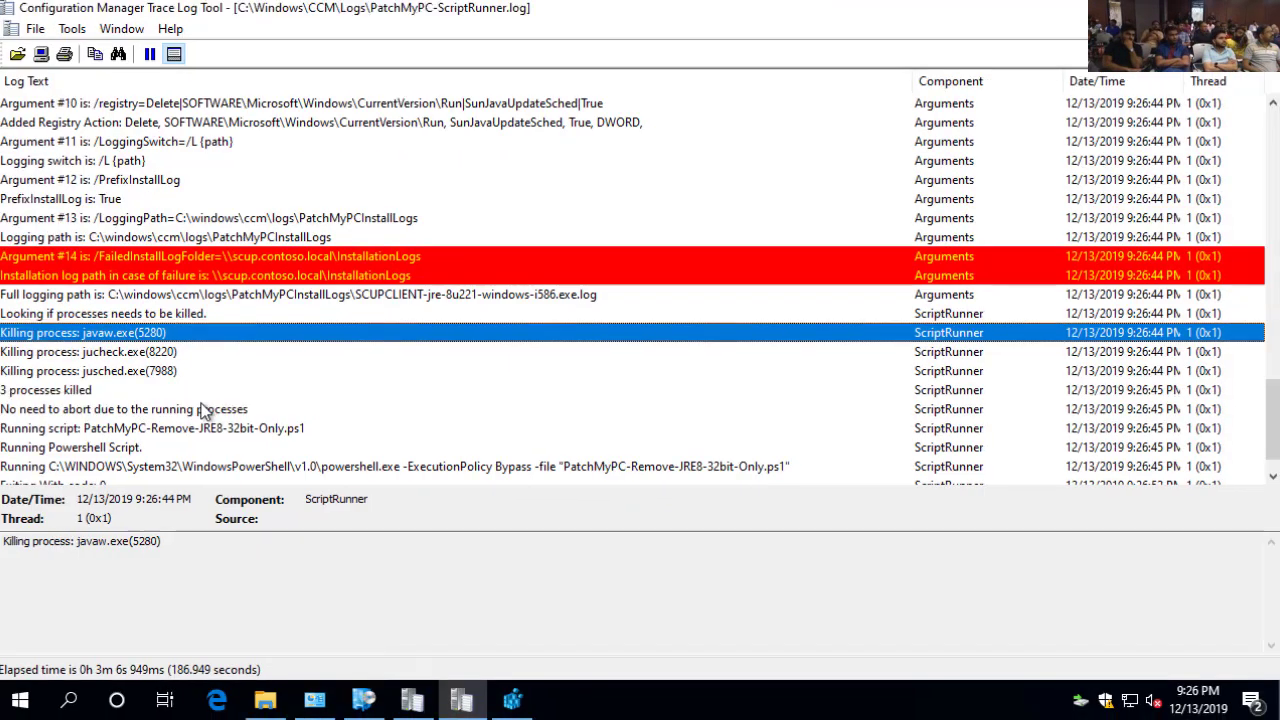
scroll(494, 367, down, 1)
click(220, 432)
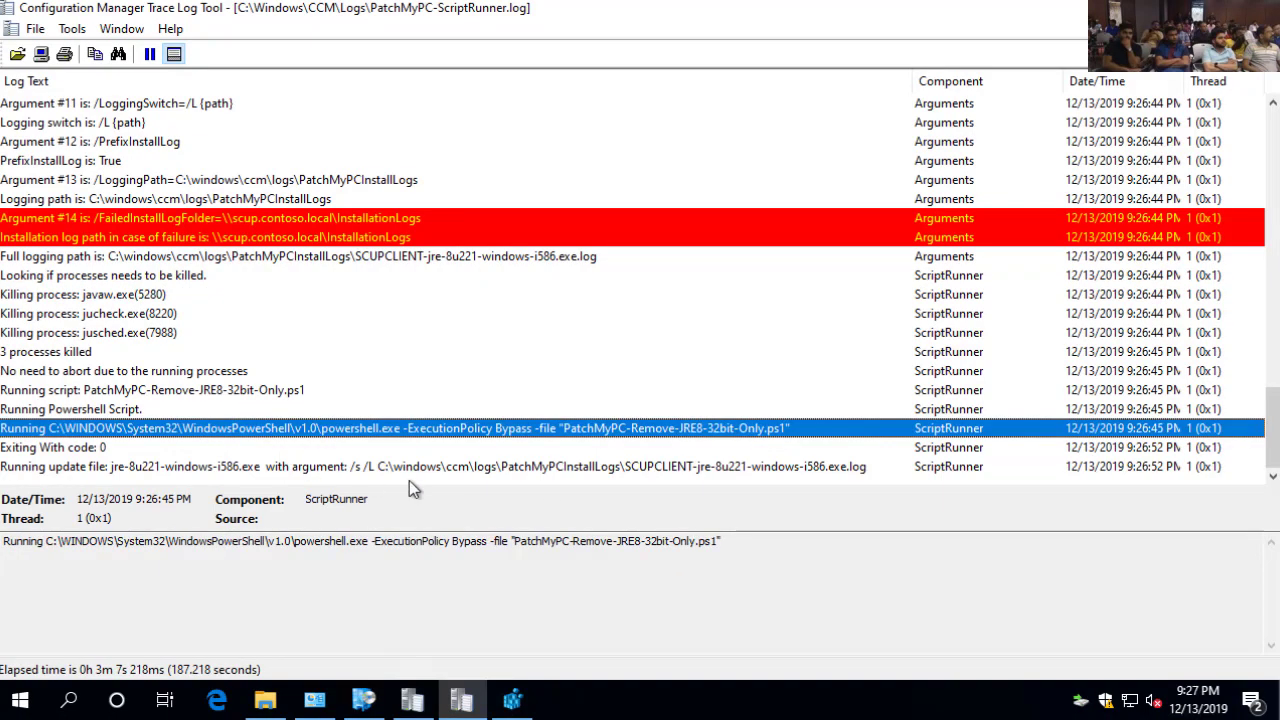
click(134, 470)
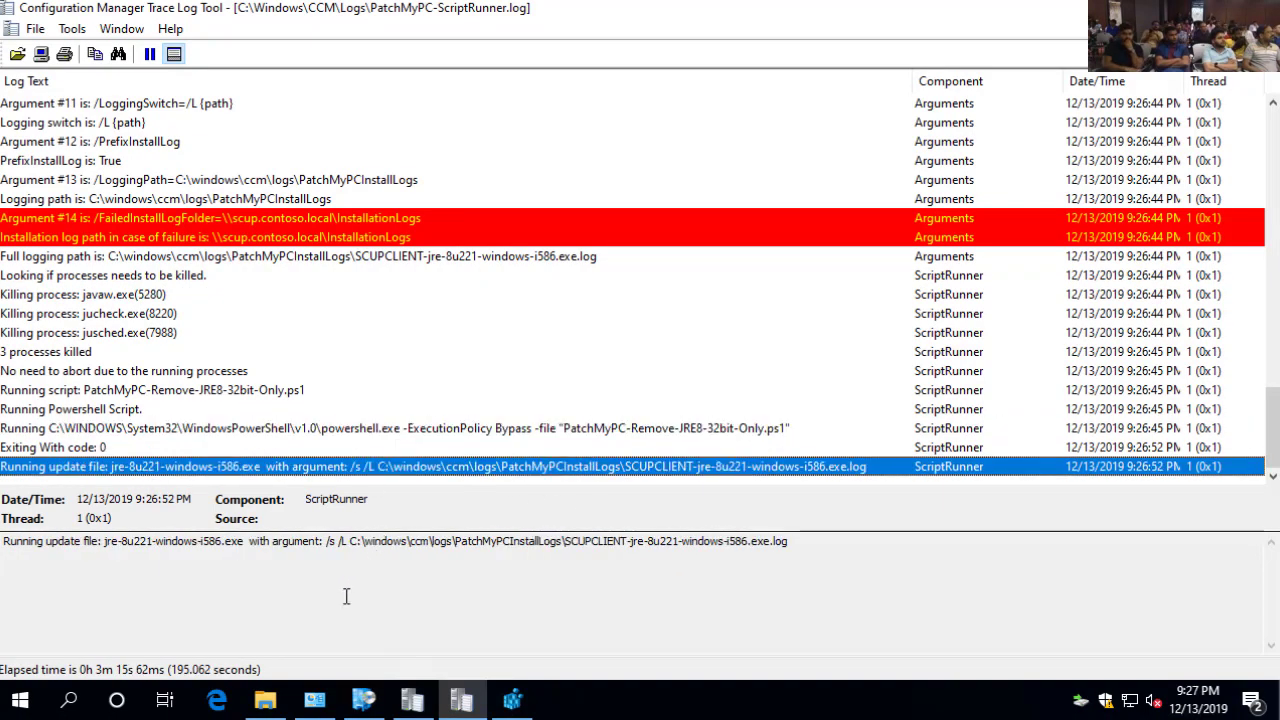
Open SCUPCLIENT-jre-8u221-windows-i586.exe.log from the PatchMyPCInstallLogs folder, maximize it, and examine the Java installer's entries
click(267, 706)
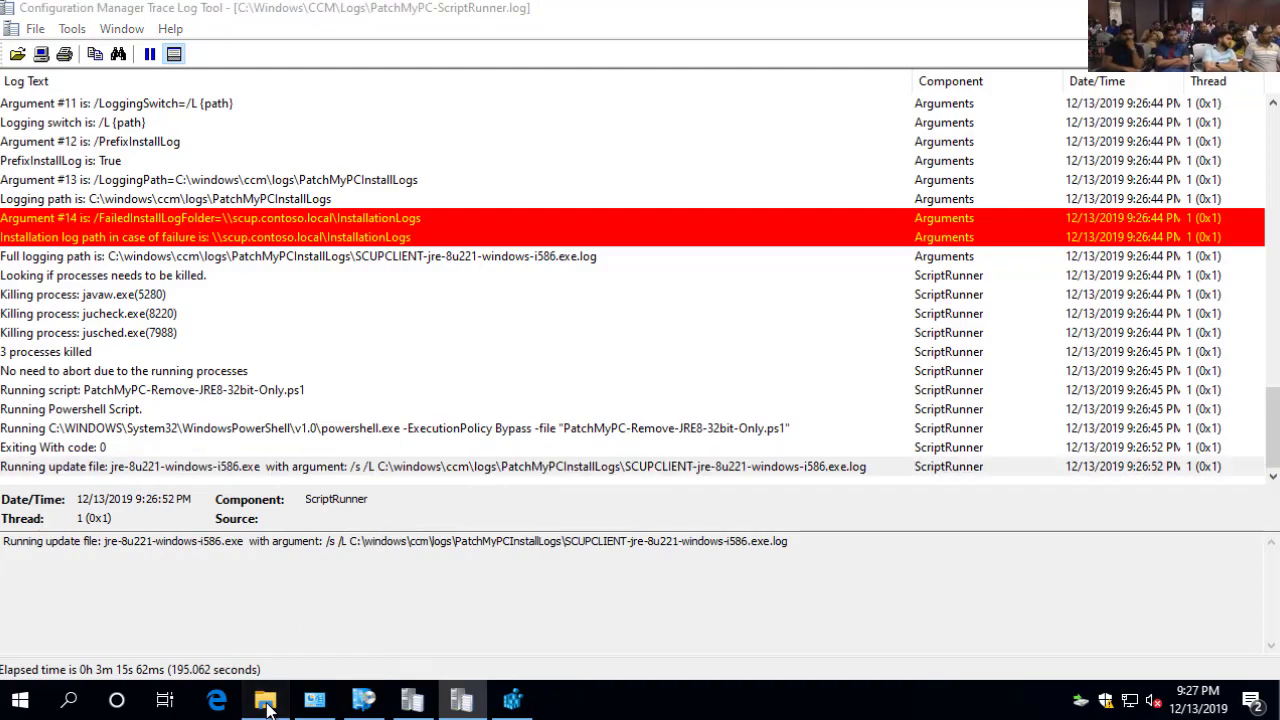
scroll(966, 269, up, 15)
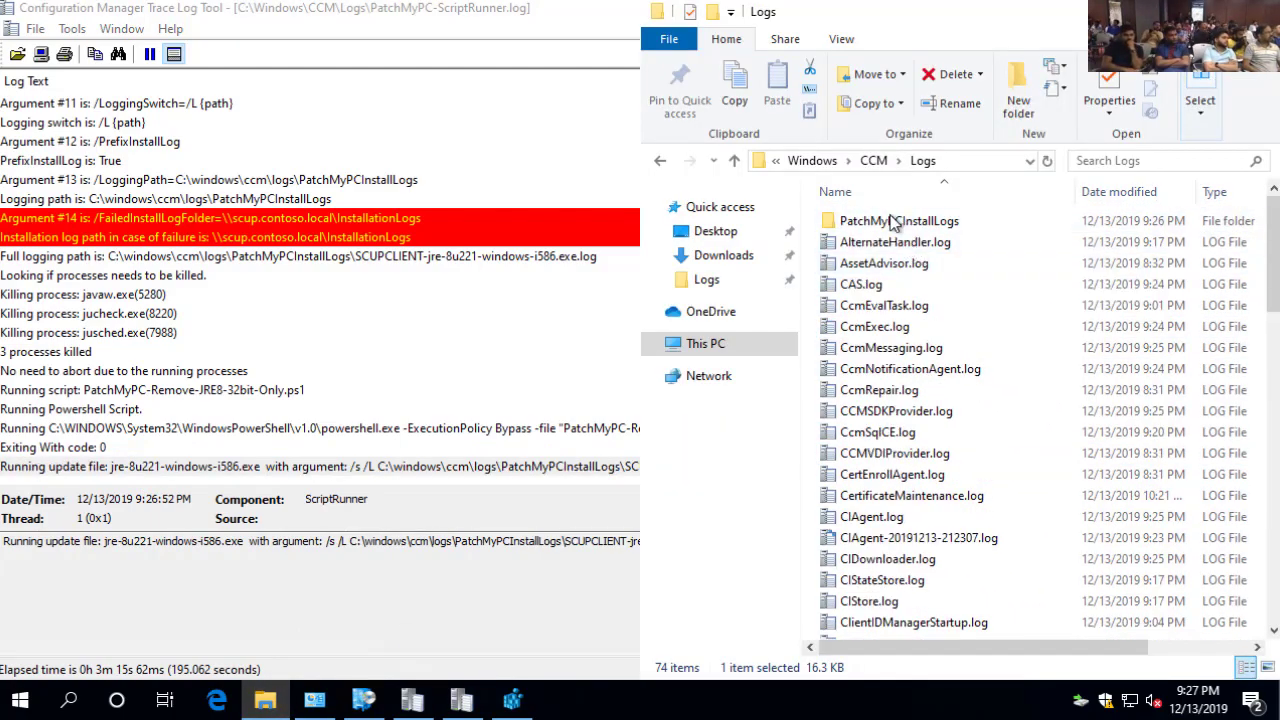
double_click(890, 220)
click(910, 252)
double_click(910, 244)
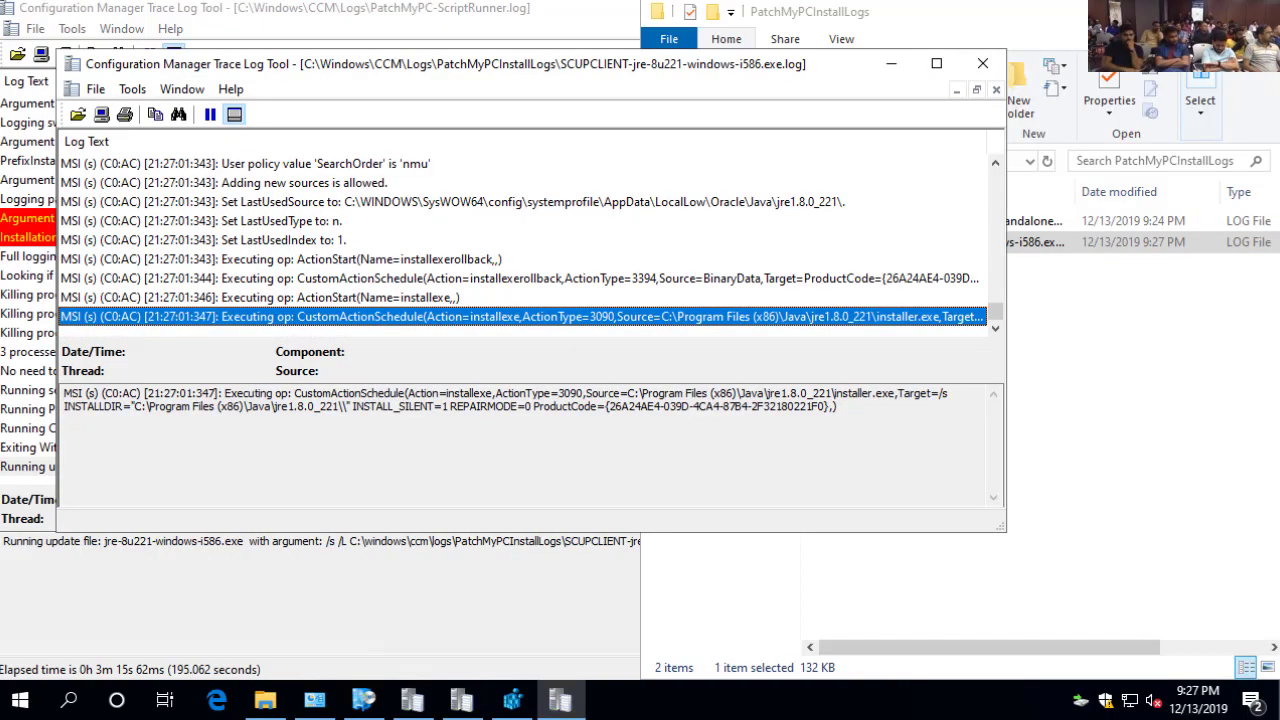
click(936, 63)
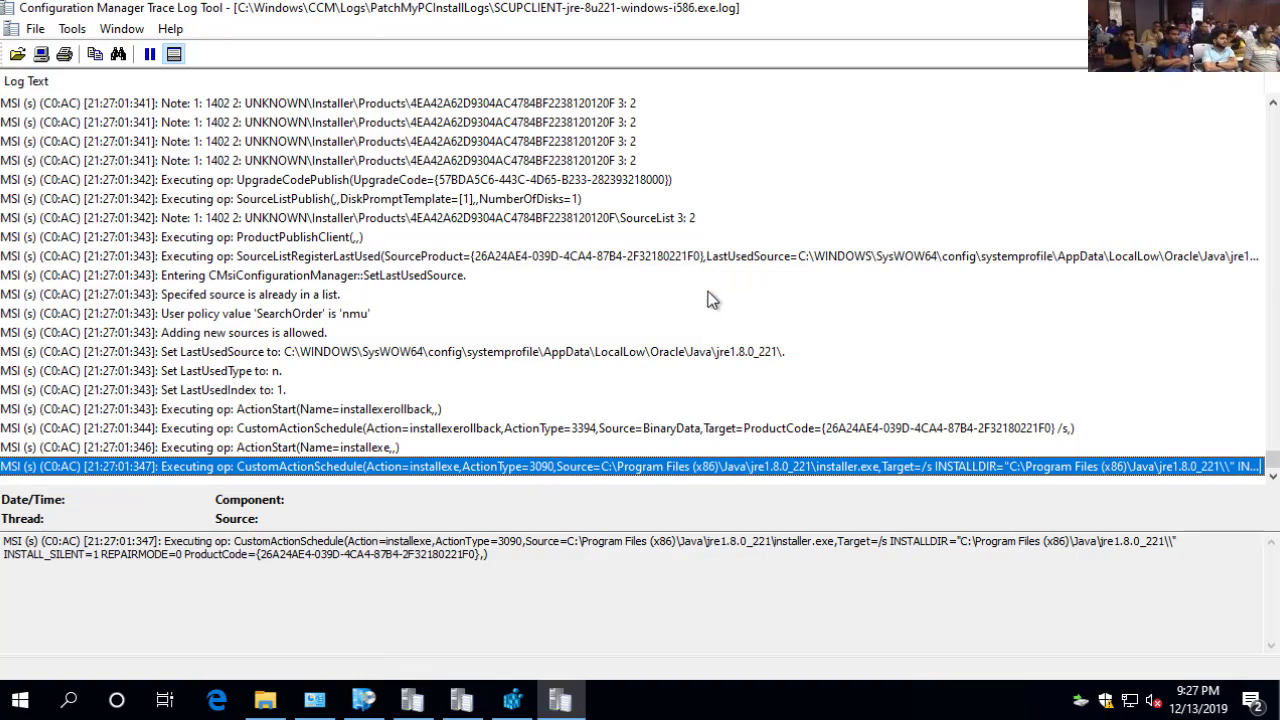
Return to PatchMyPC-ScriptRunner.log, check the update's exit code, and select the EnableJavaUpdate, EnableAutoUpdateCheck, NotifyDownload and NotifyInstall registry update entries together
key(alt+Tab)
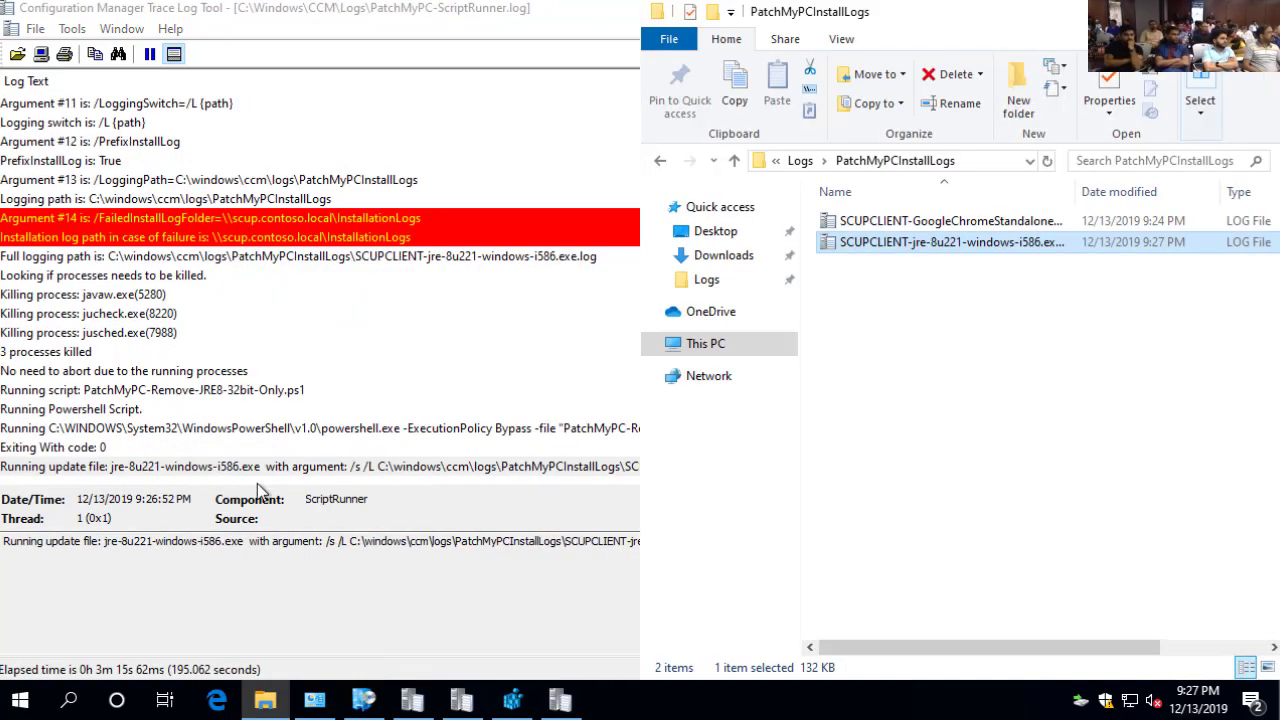
key(super+Up)
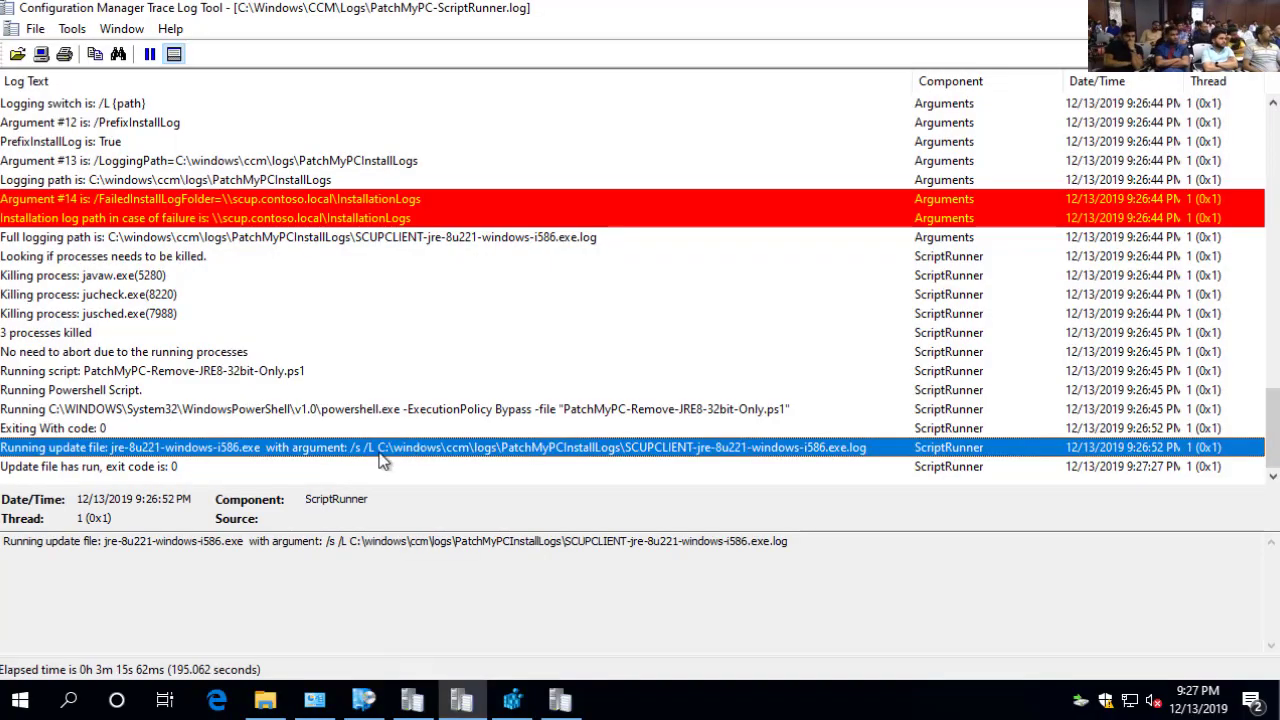
click(175, 466)
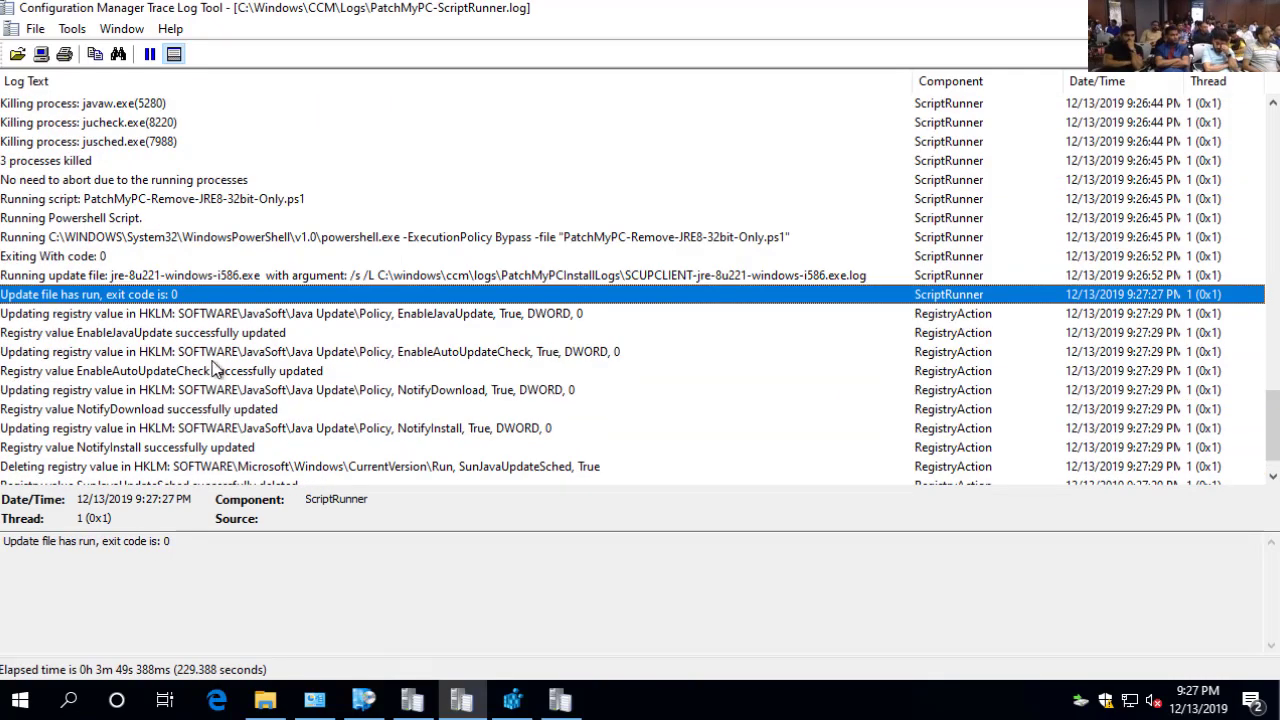
click(432, 273)
ctrl+click(451, 314)
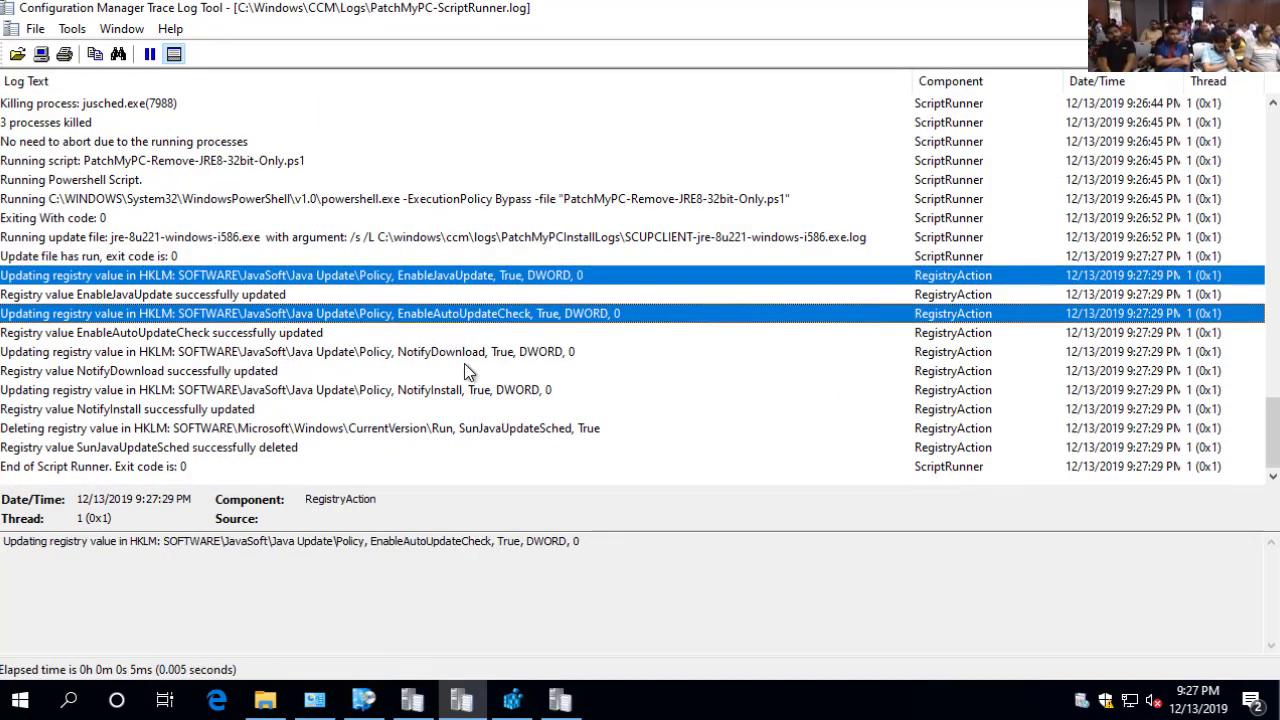
ctrl+click(464, 356)
ctrl+click(466, 390)
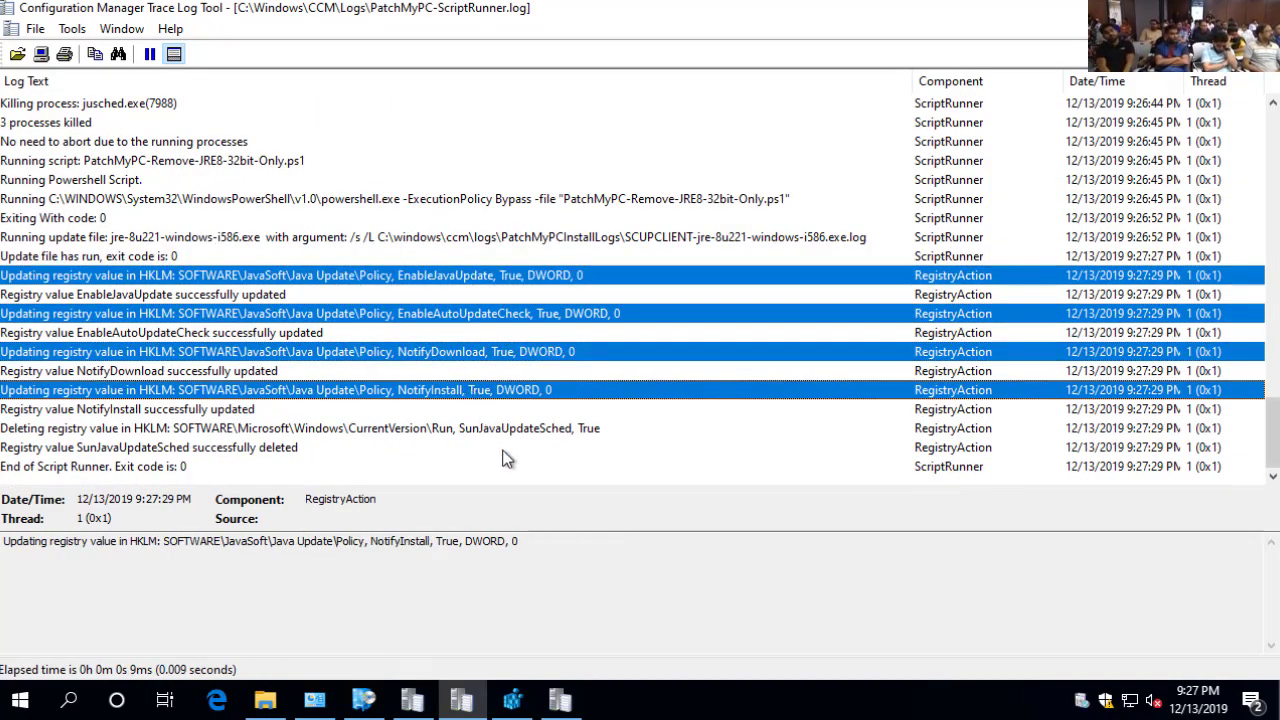
Refresh the Java Update Policy key in Registry Editor and examine the EnableJavaUpdate, NotifyDownload and NotifyInstall values
click(512, 700)
click(738, 242)
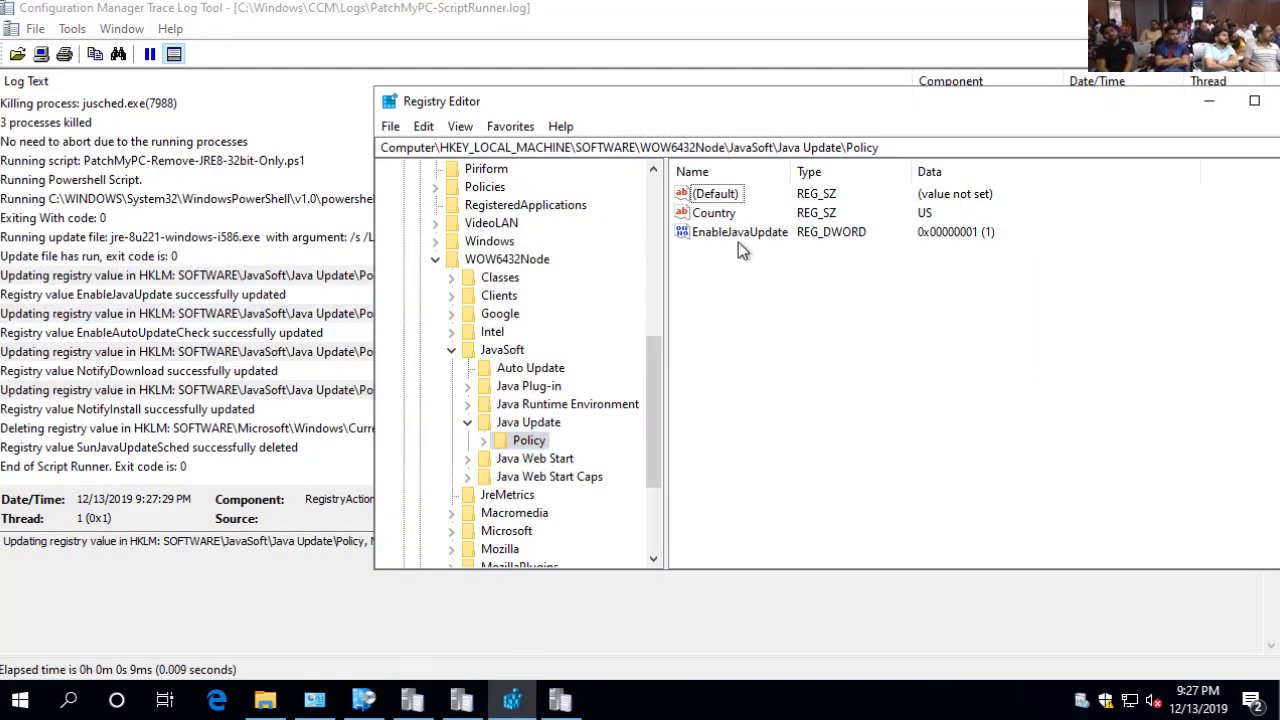
click(460, 126)
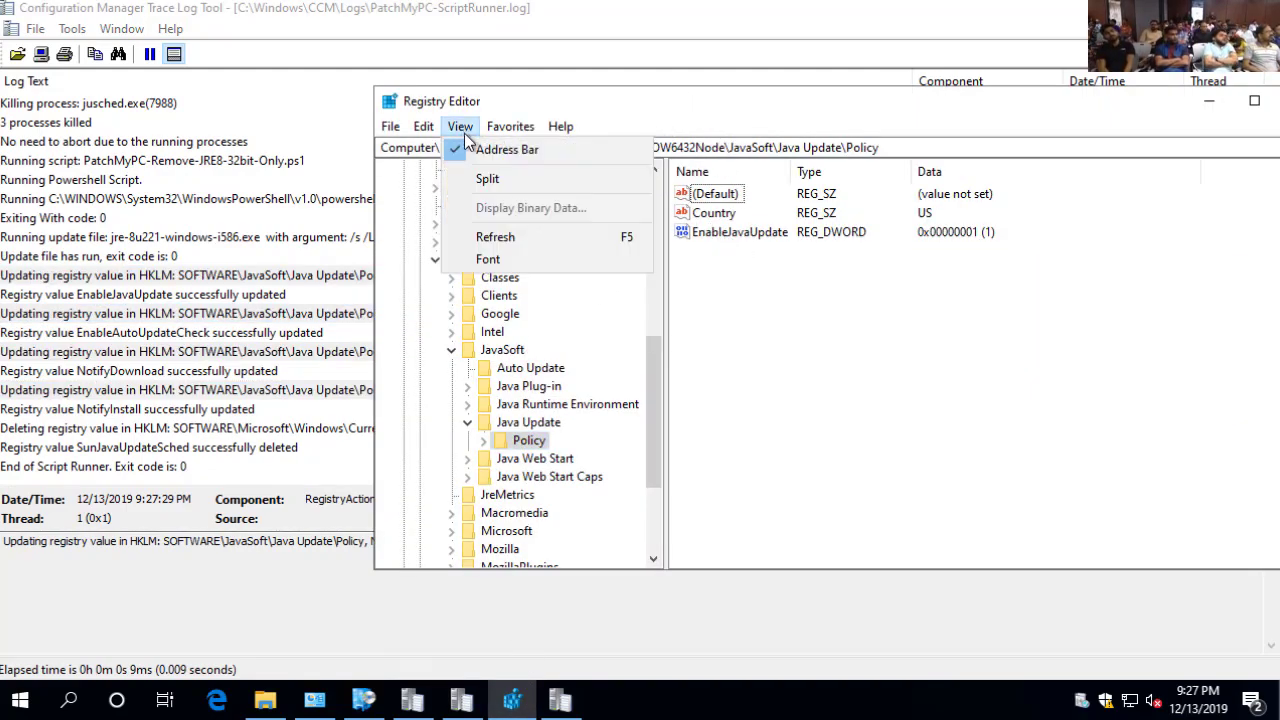
click(500, 237)
click(740, 233)
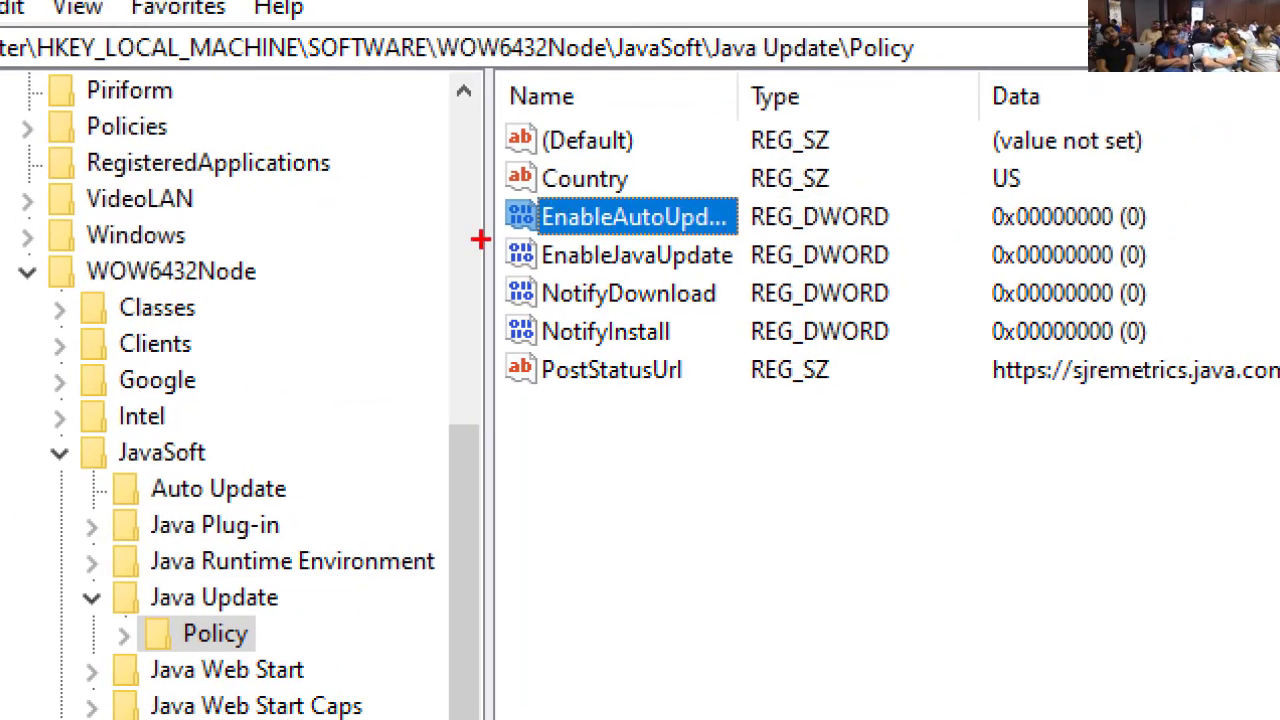
drag(585, 246, 1037, 334)
drag(932, 328, 1216, 350)
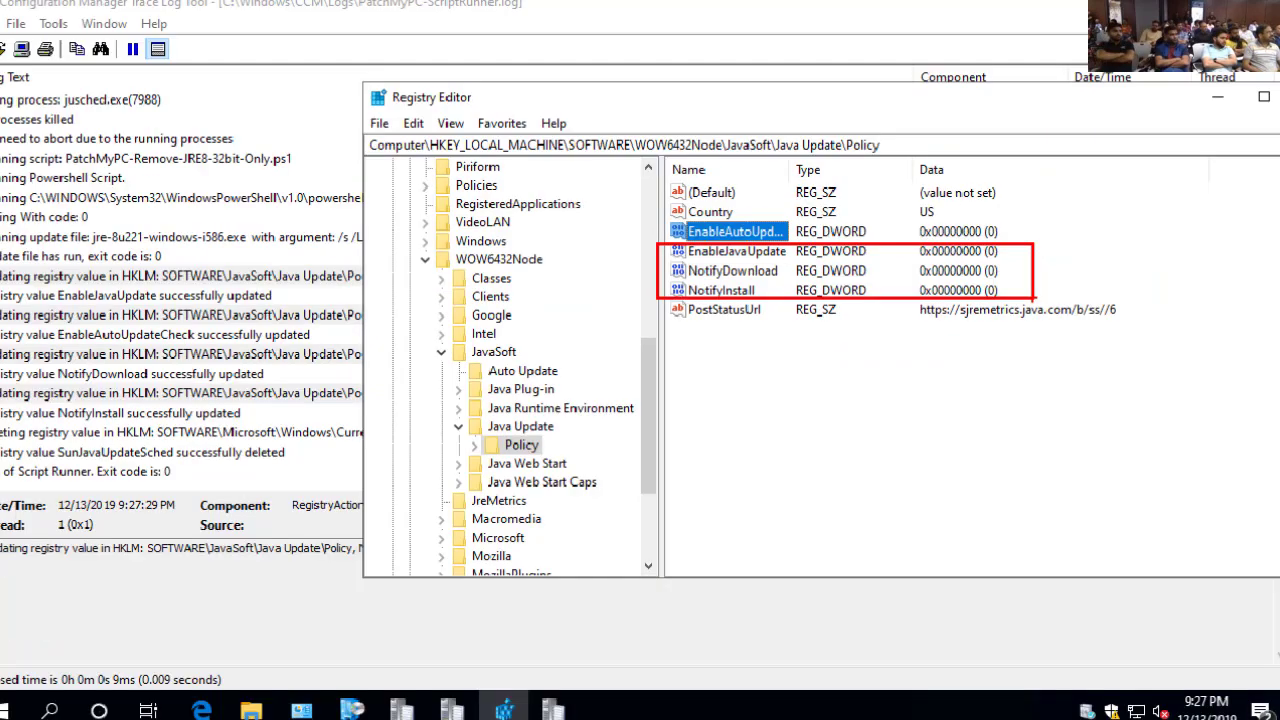
click(1217, 97)
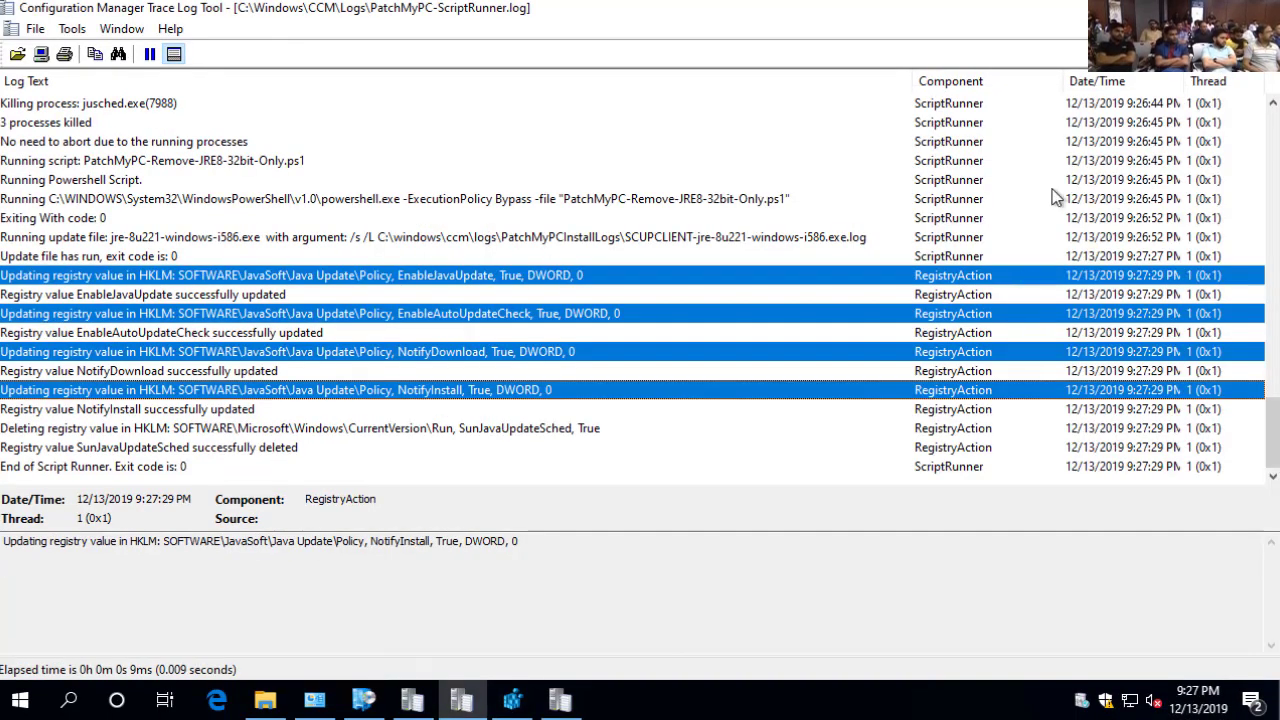
Open the Java Control Panel from the desktop, check its Java and General settings, and close it without changes
click(1052, 221)
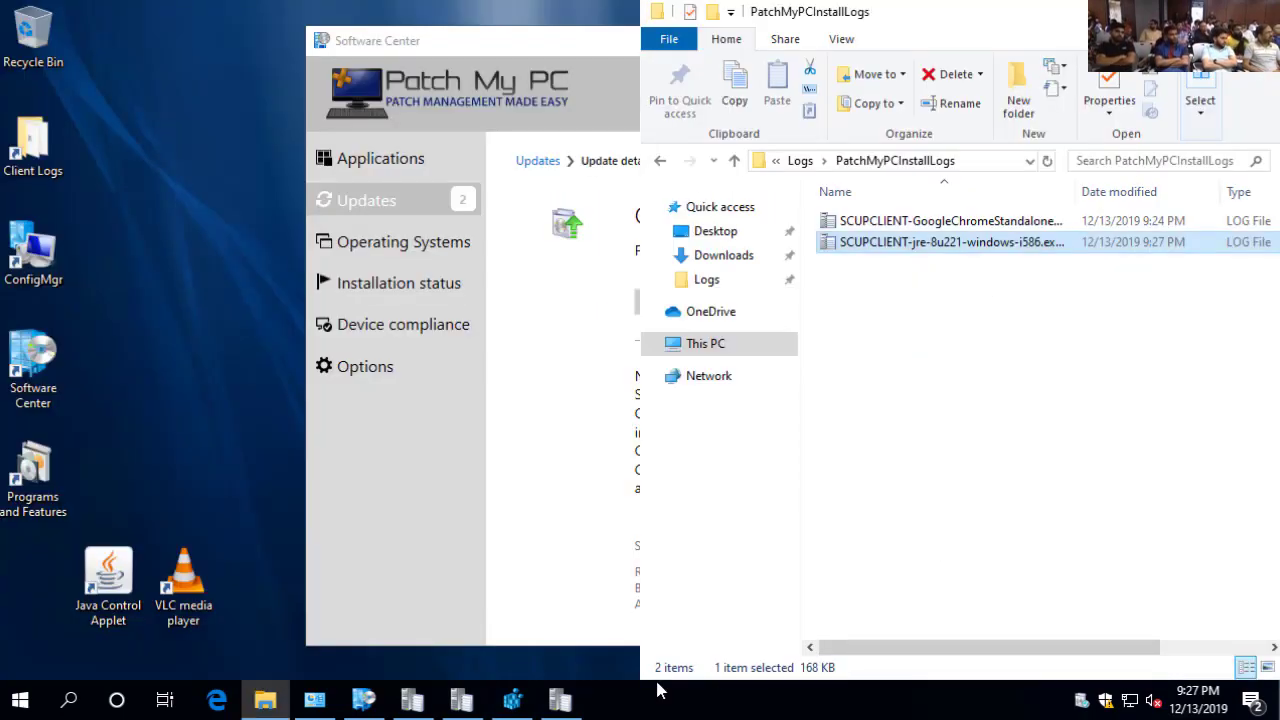
click(461, 700)
double_click(110, 578)
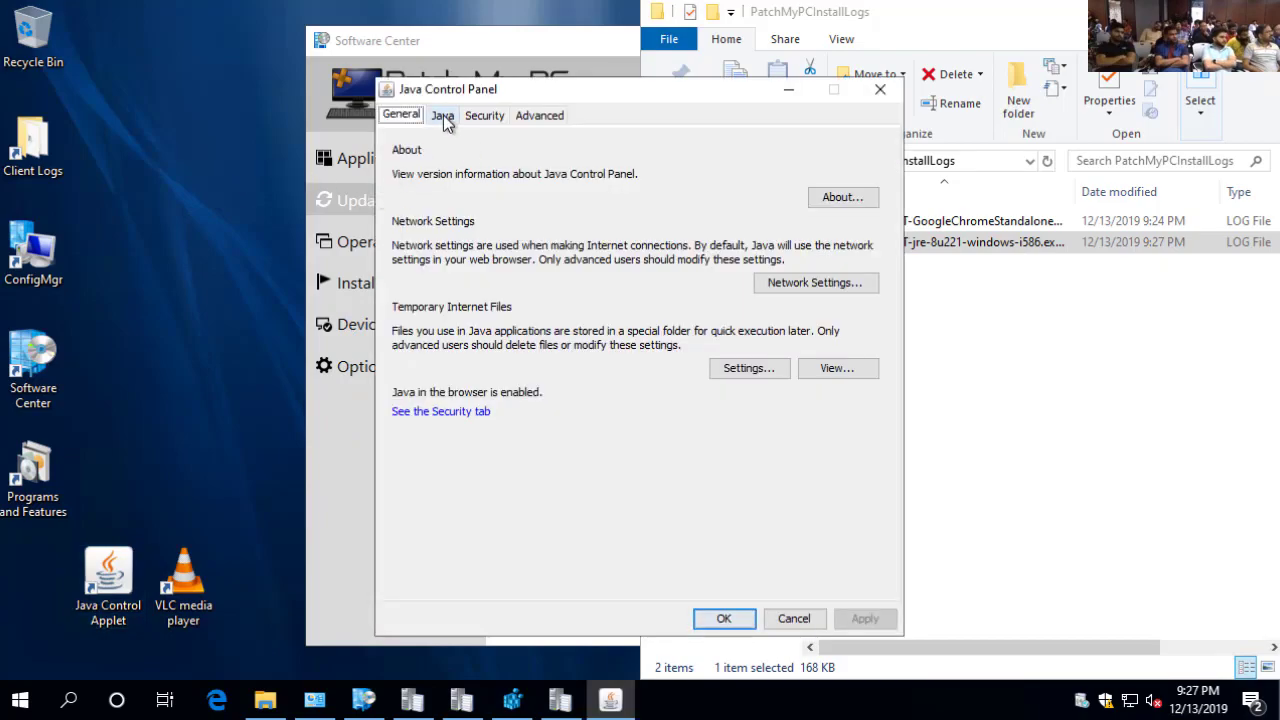
click(443, 116)
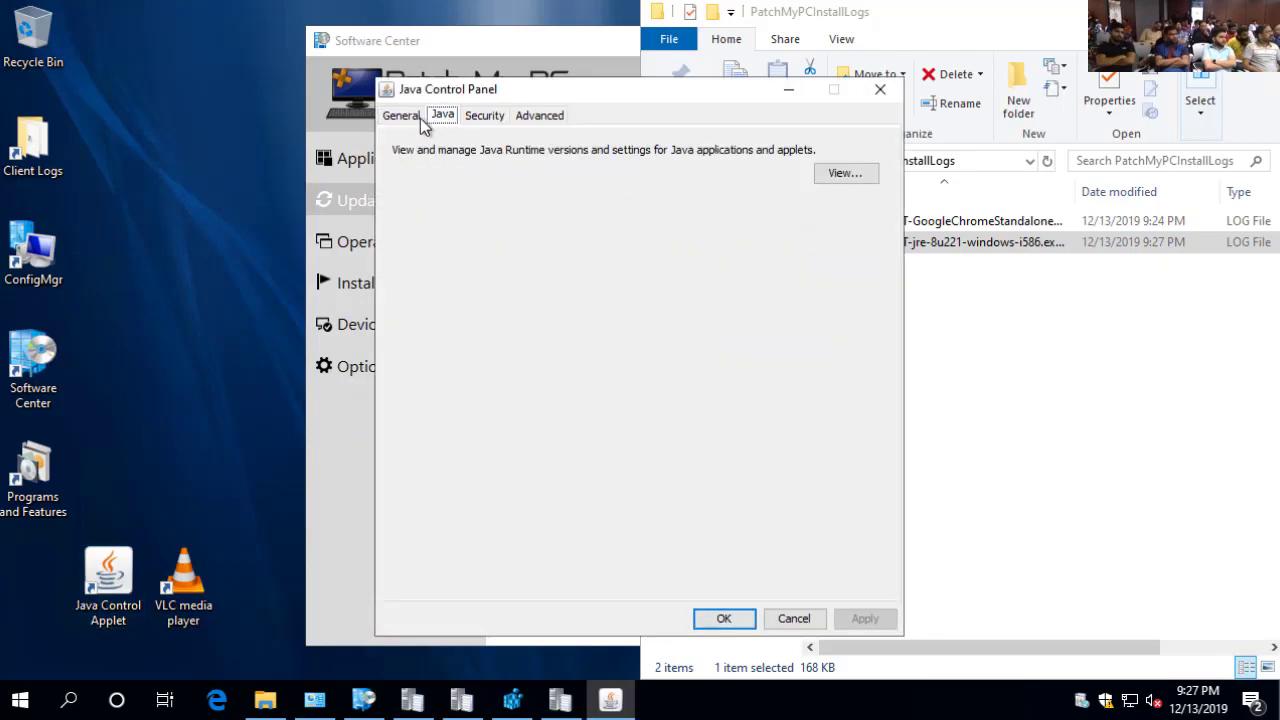
click(412, 116)
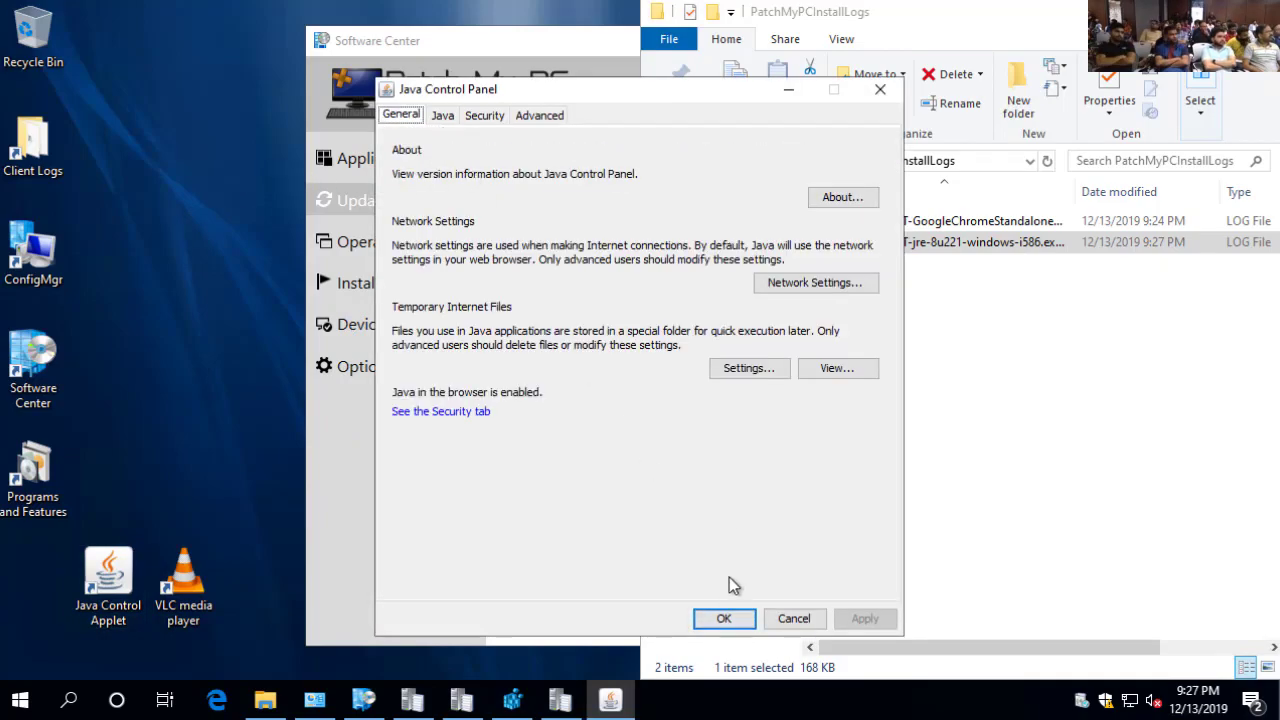
click(786, 618)
Show the Applications list in Software Center and check the currently installed programs in Programs and Features
click(486, 520)
drag(509, 52, 272, 34)
click(145, 143)
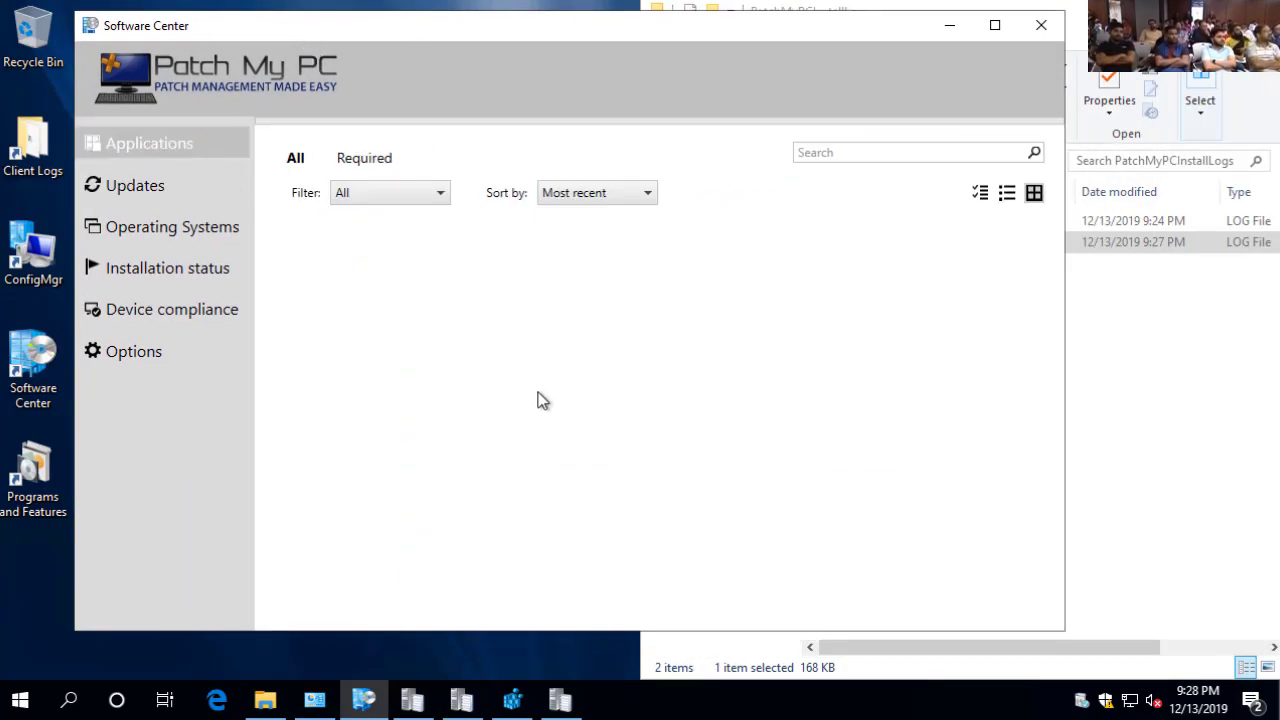
click(318, 701)
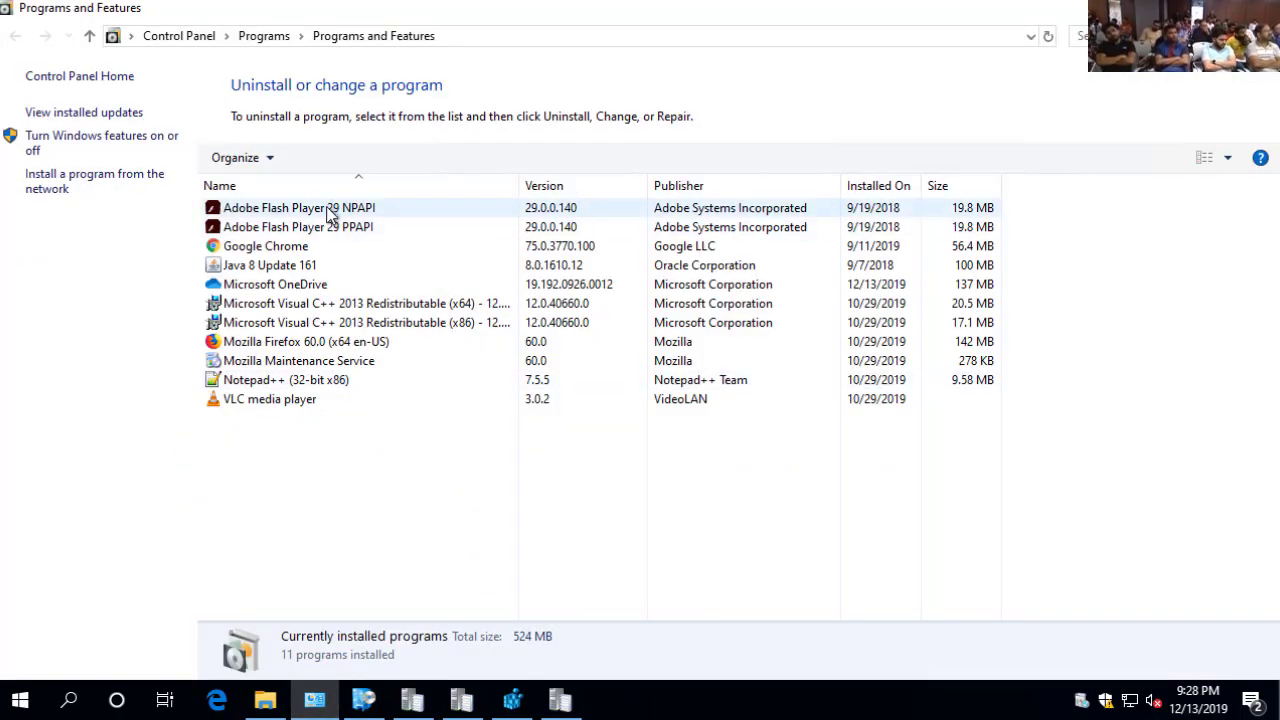
click(330, 212)
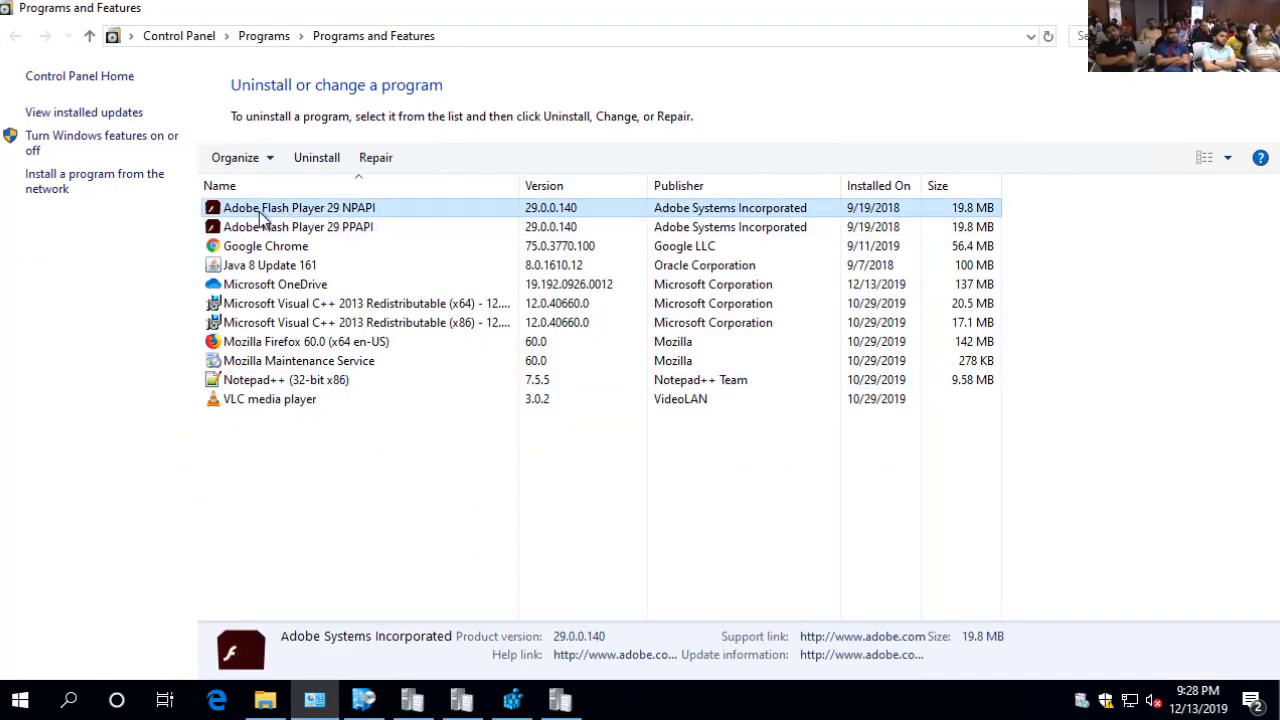
Install the 7-Zip Custom application from Software Center and review its custom name and description
key(alt+Tab)
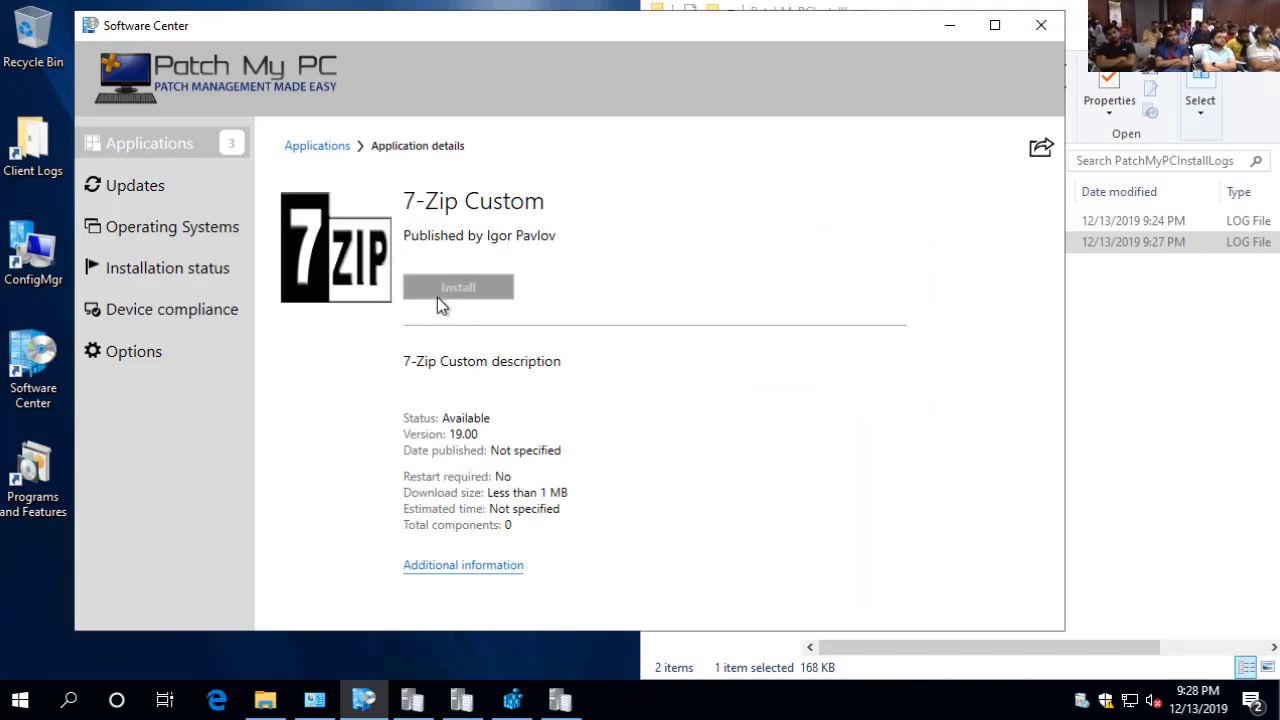
click(437, 297)
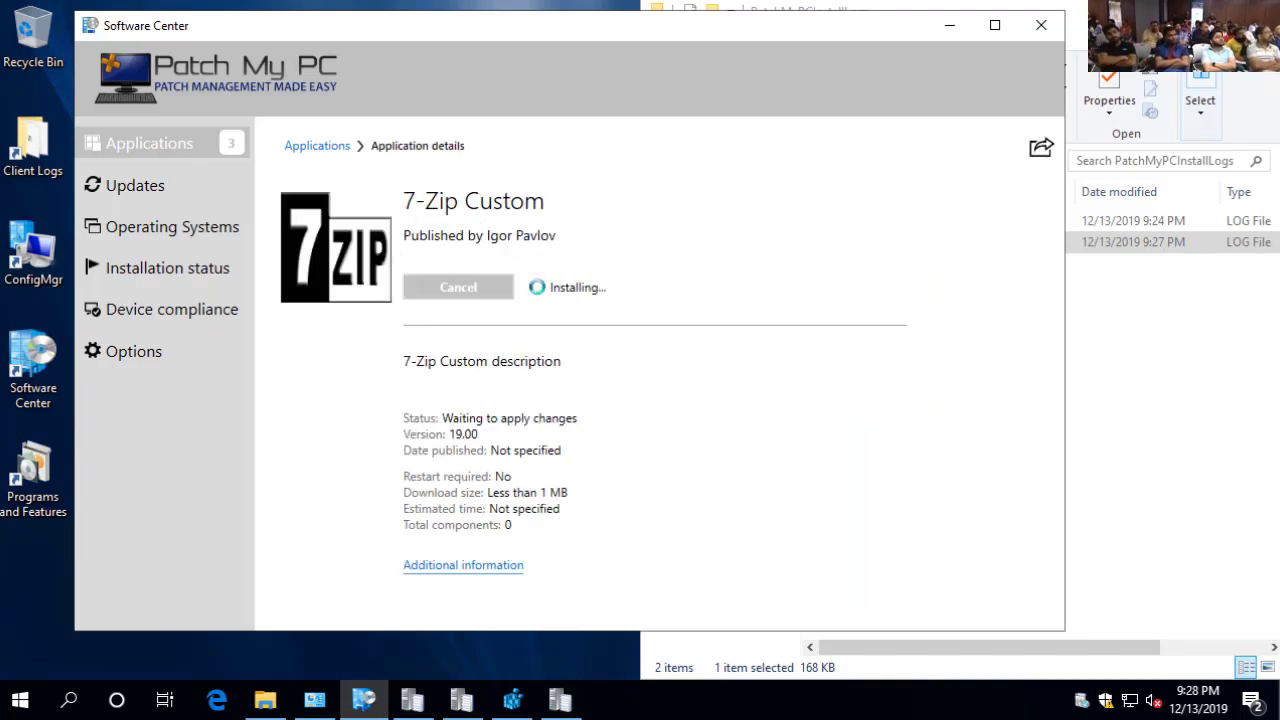
mouse_move(462, 186)
mouse_down()
mouse_move(517, 214)
mouse_move(585, 216)
mouse_up()
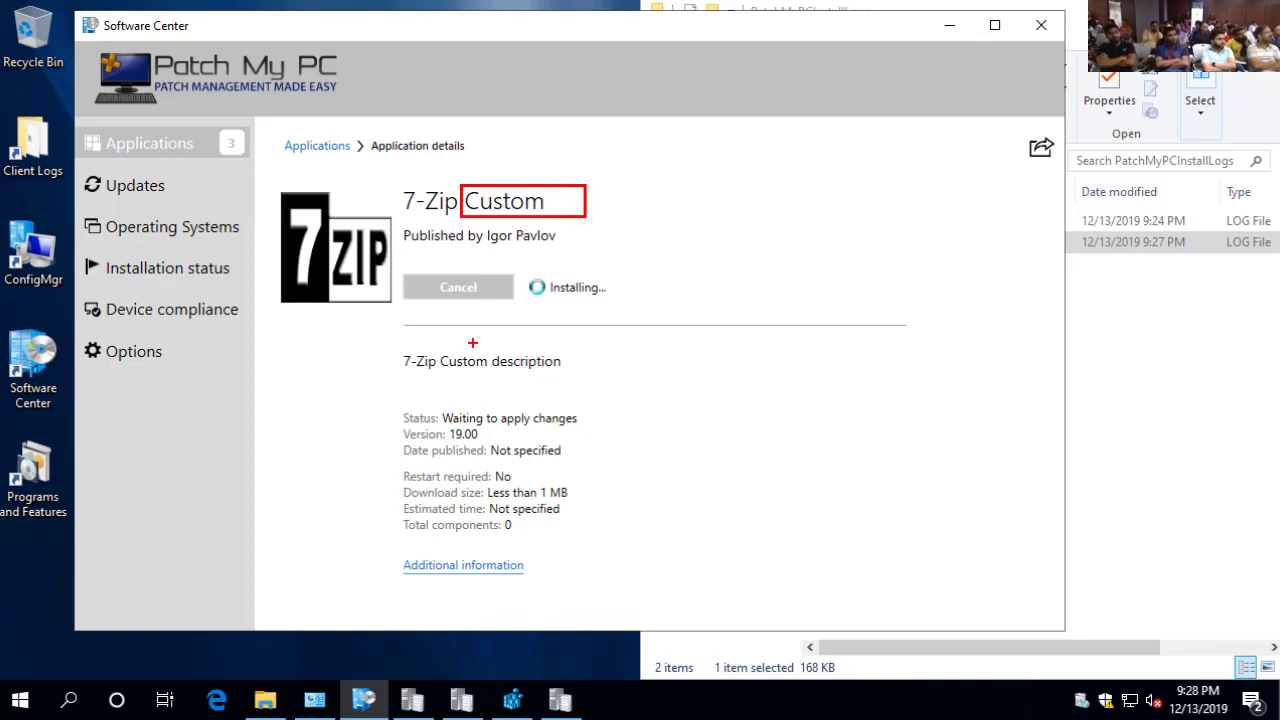
mouse_move(398, 336)
mouse_down()
mouse_move(552, 380)
mouse_move(605, 380)
mouse_up()
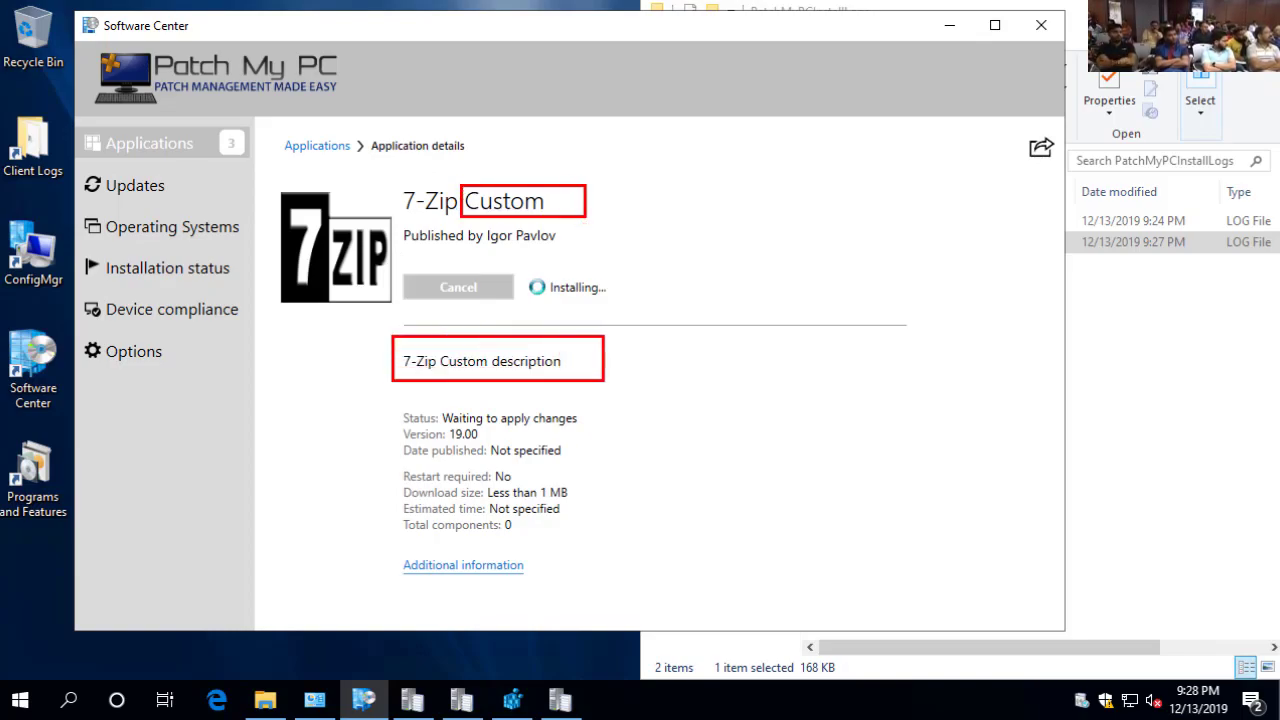
key(Escape)
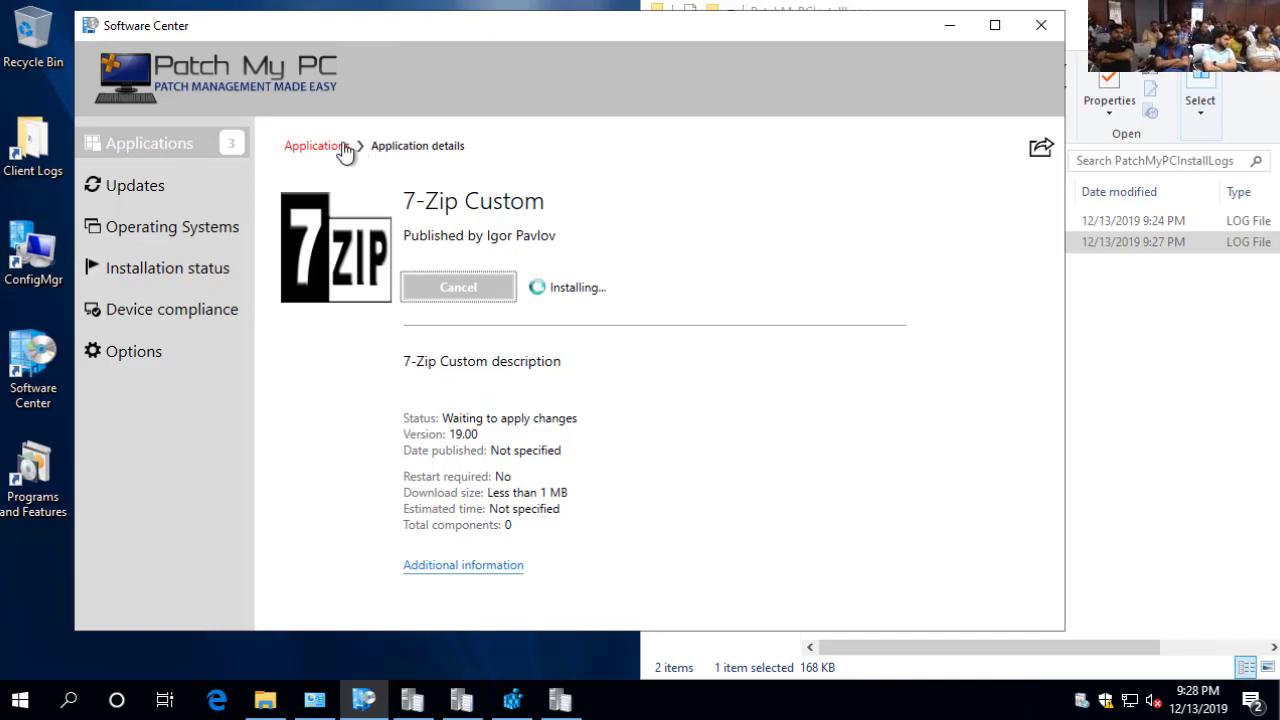
View the Google Chrome (x64) application details in Software Center and return to the 7-Zip Custom details
click(340, 147)
click(465, 348)
scroll(515, 390, down, 1)
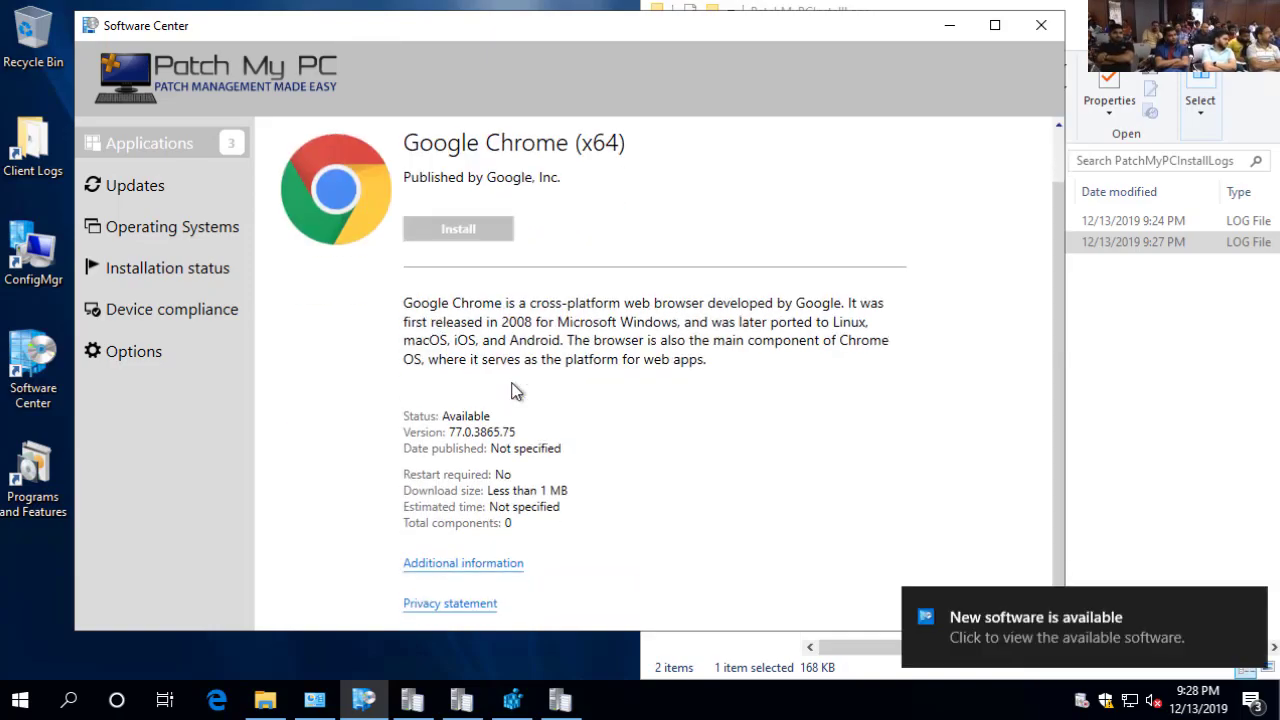
scroll(515, 320, up, 1)
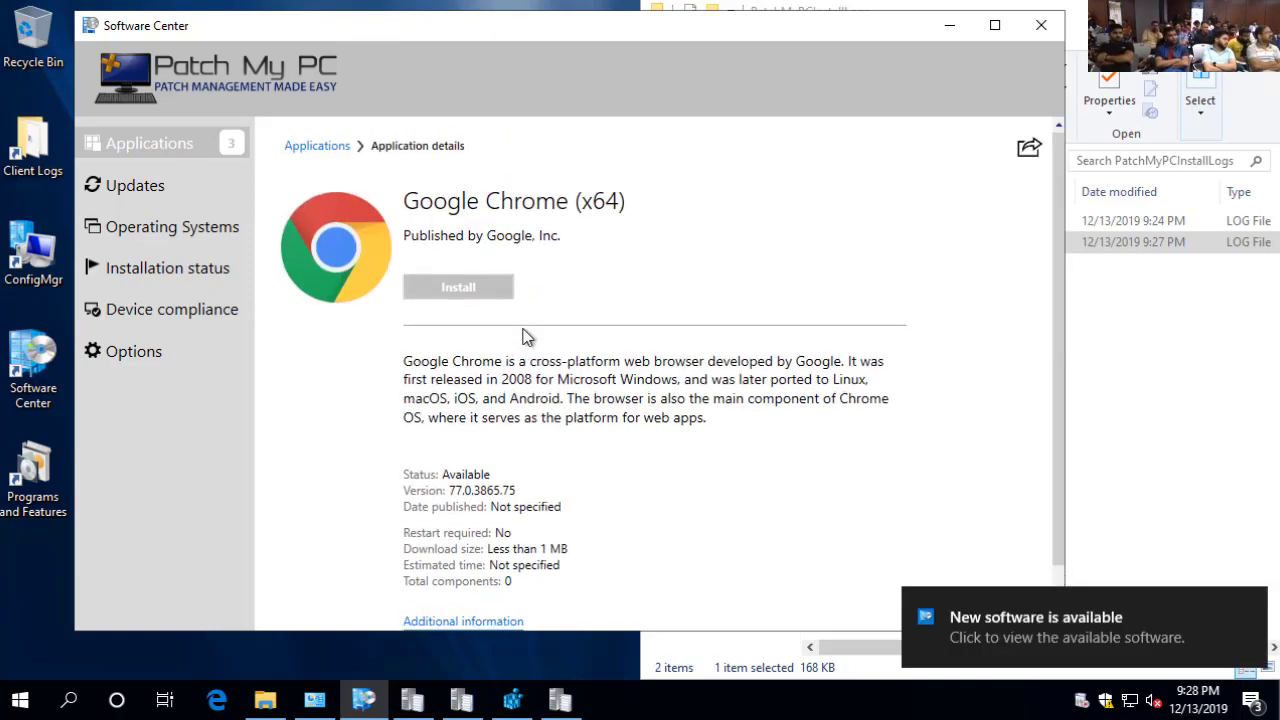
click(345, 148)
click(362, 362)
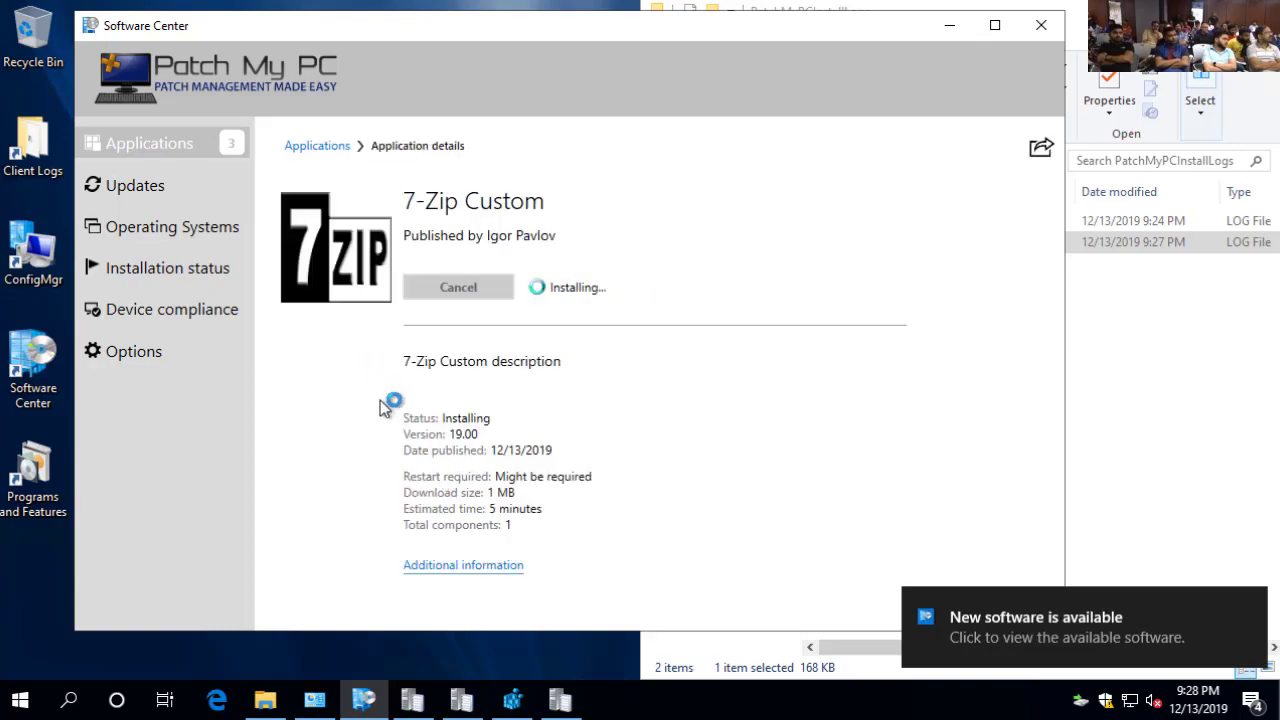
Examine the 7z1900-x64.exe installation entries and silent argument in PatchMyPC-ScriptRunner.log
click(1125, 377)
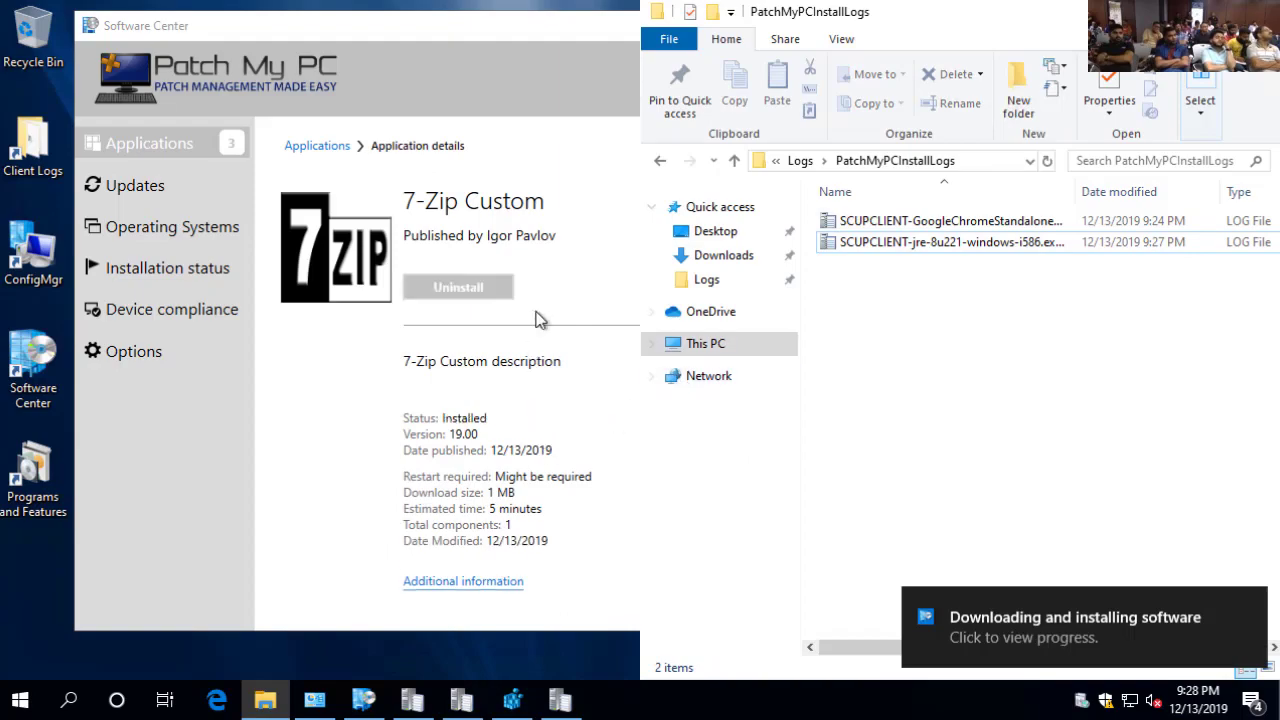
click(560, 700)
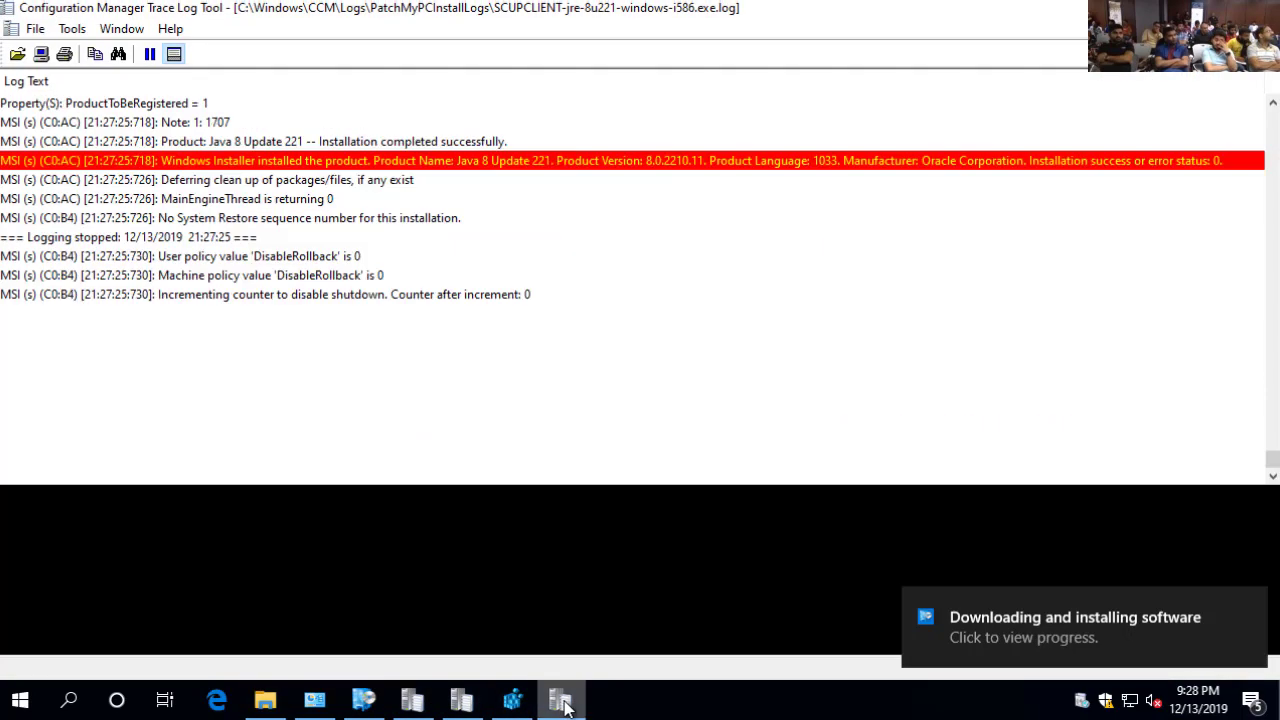
click(461, 700)
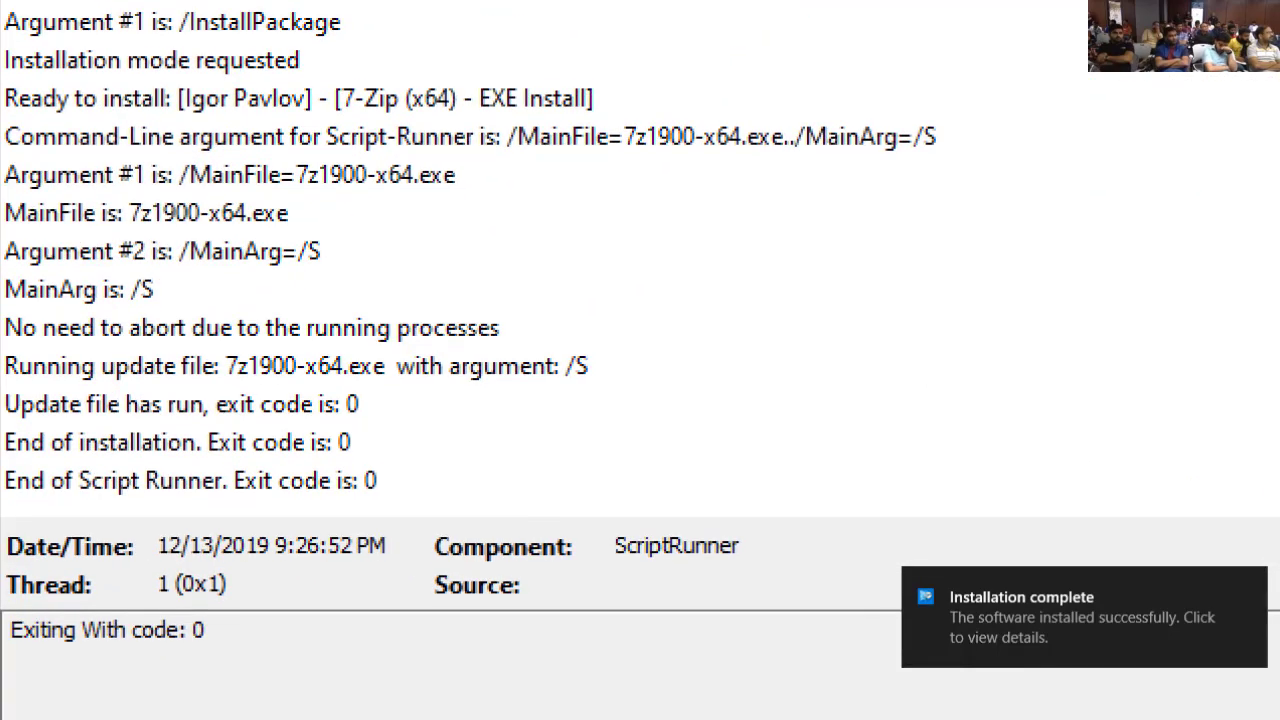
mouse_move(3, 340)
mouse_down()
mouse_move(490, 545)
mouse_move(682, 545)
mouse_move(686, 508)
mouse_up()
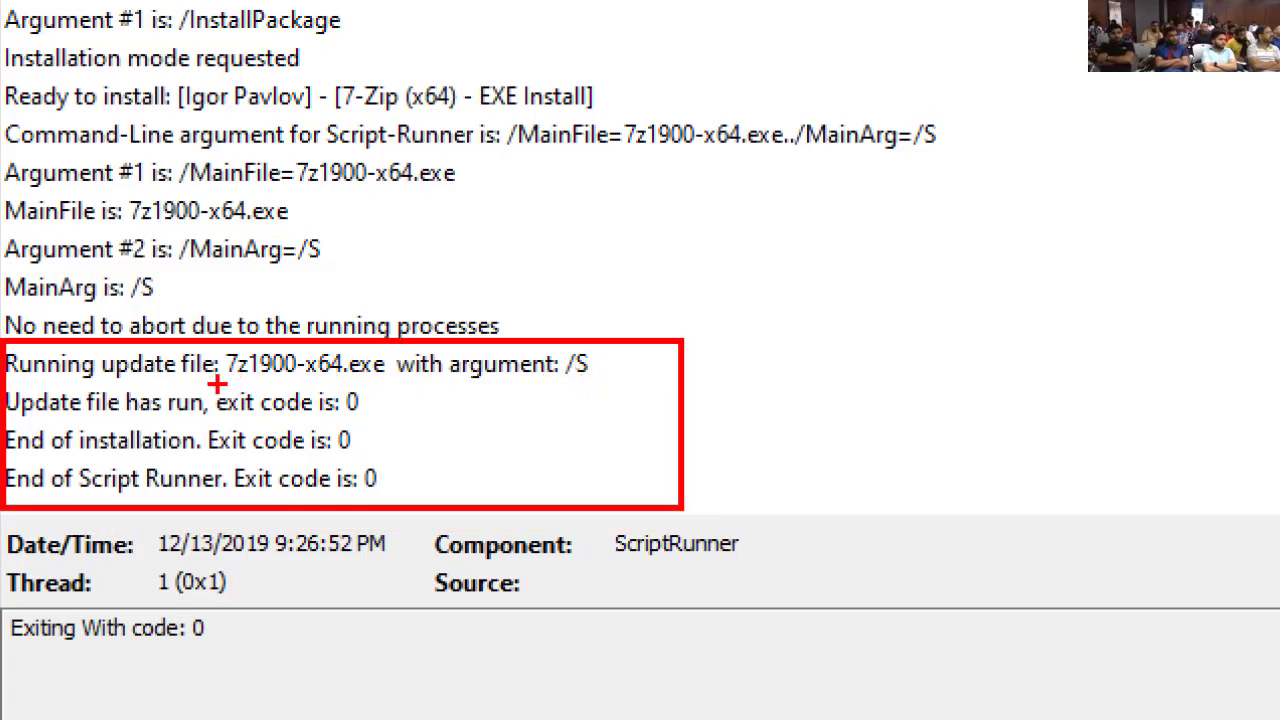
mouse_move(217, 383)
mouse_down()
mouse_move(517, 406)
mouse_move(608, 363)
mouse_move(607, 380)
mouse_up()
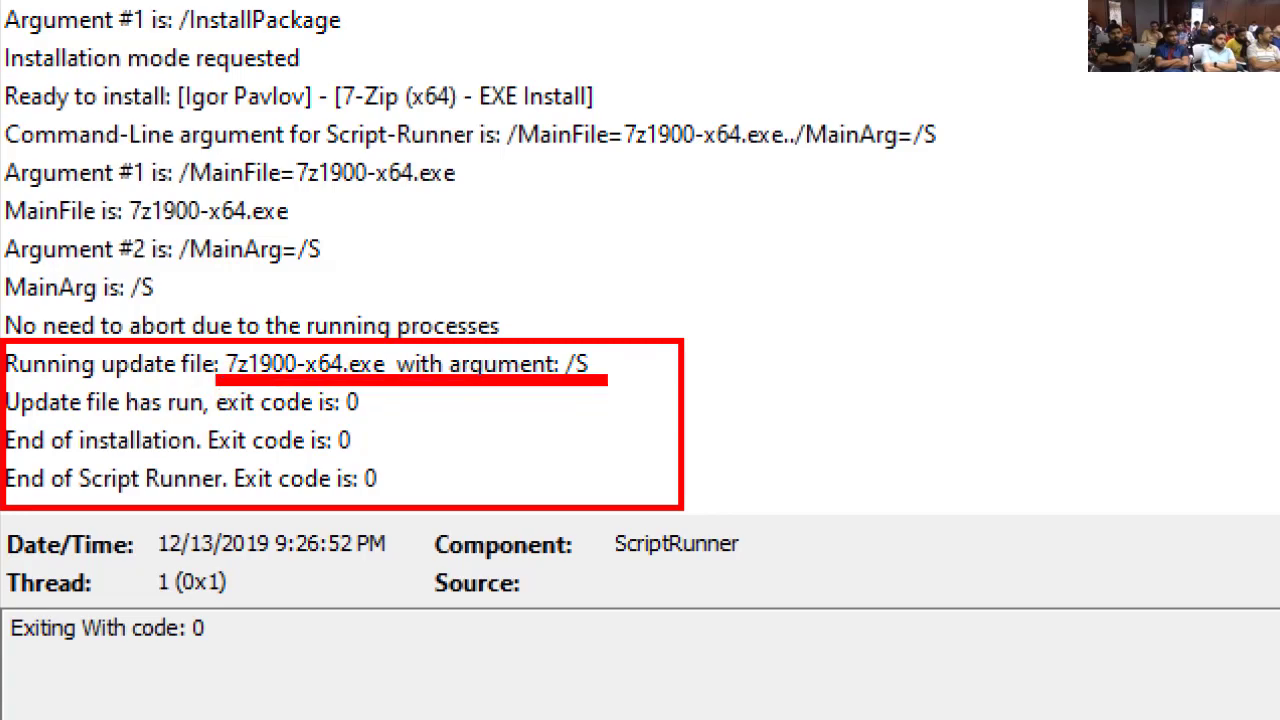
key(Escape)
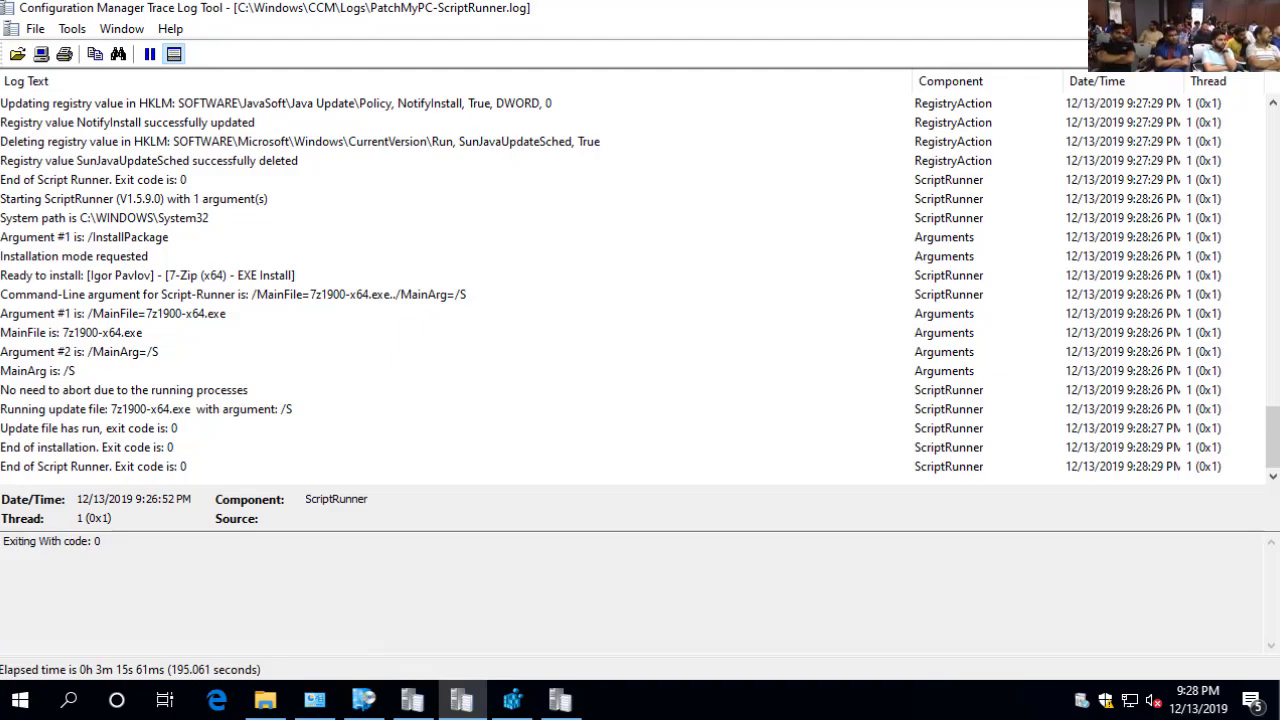
Refresh the Programs and Features list and check the 7-Zip, Java and Google Chrome entries
key(alt+Tab)
click(1216, 8)
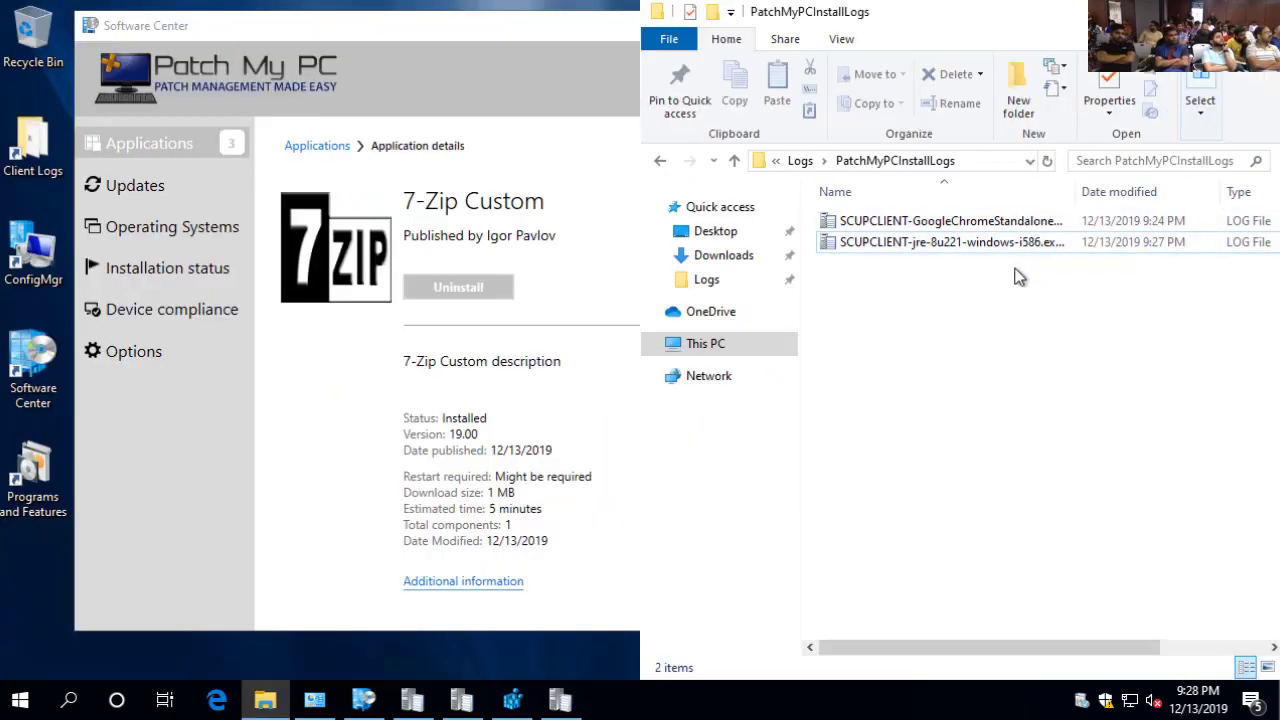
click(472, 403)
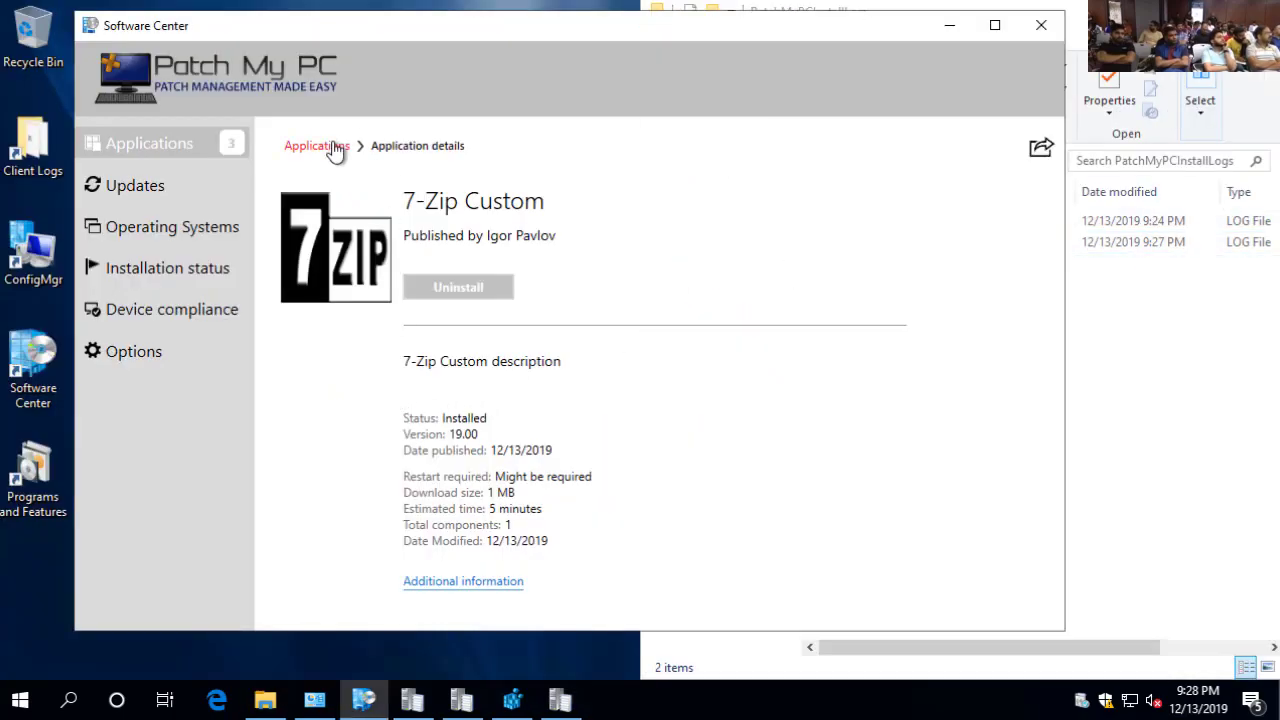
click(314, 700)
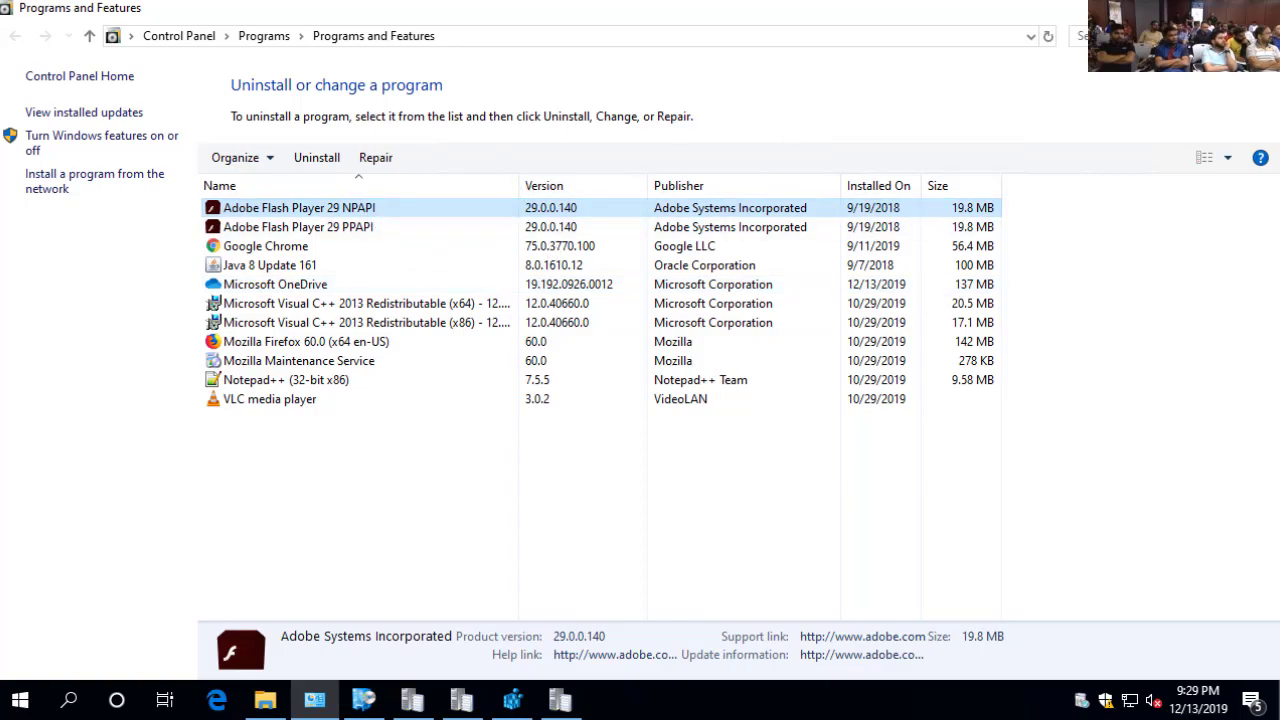
click(1048, 38)
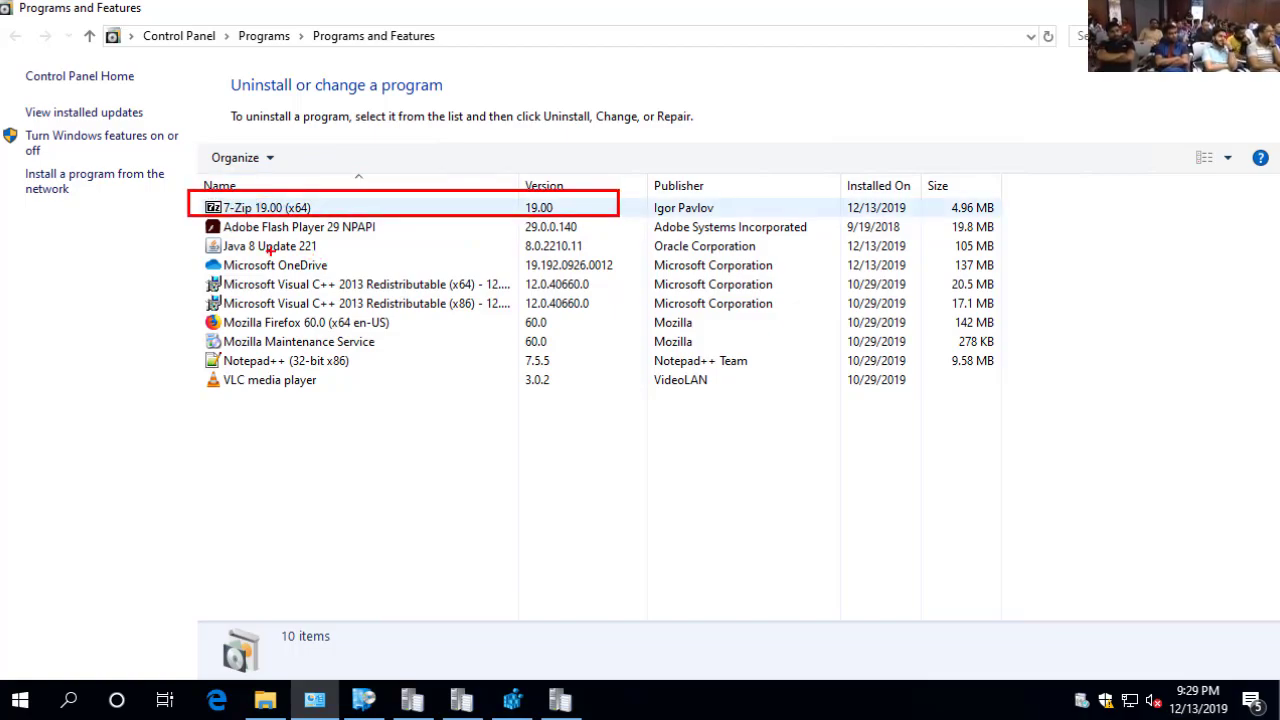
drag(198, 235, 391, 266)
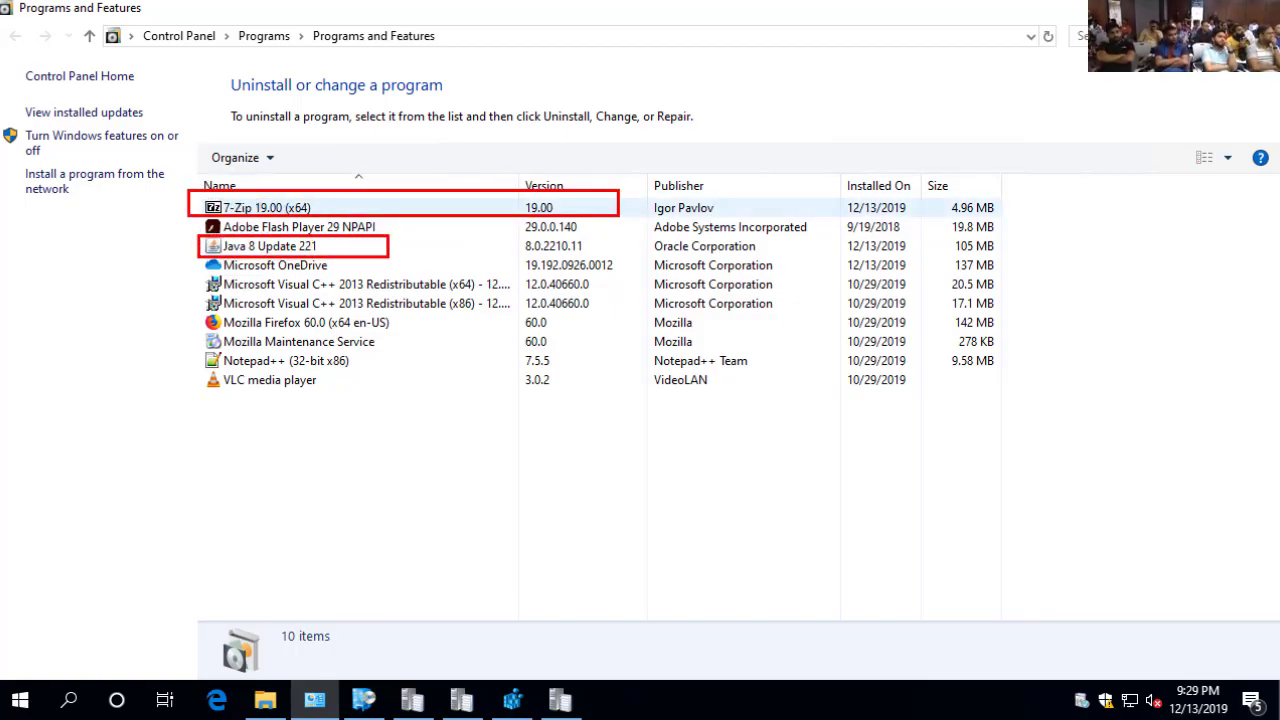
key(Escape)
click(400, 265)
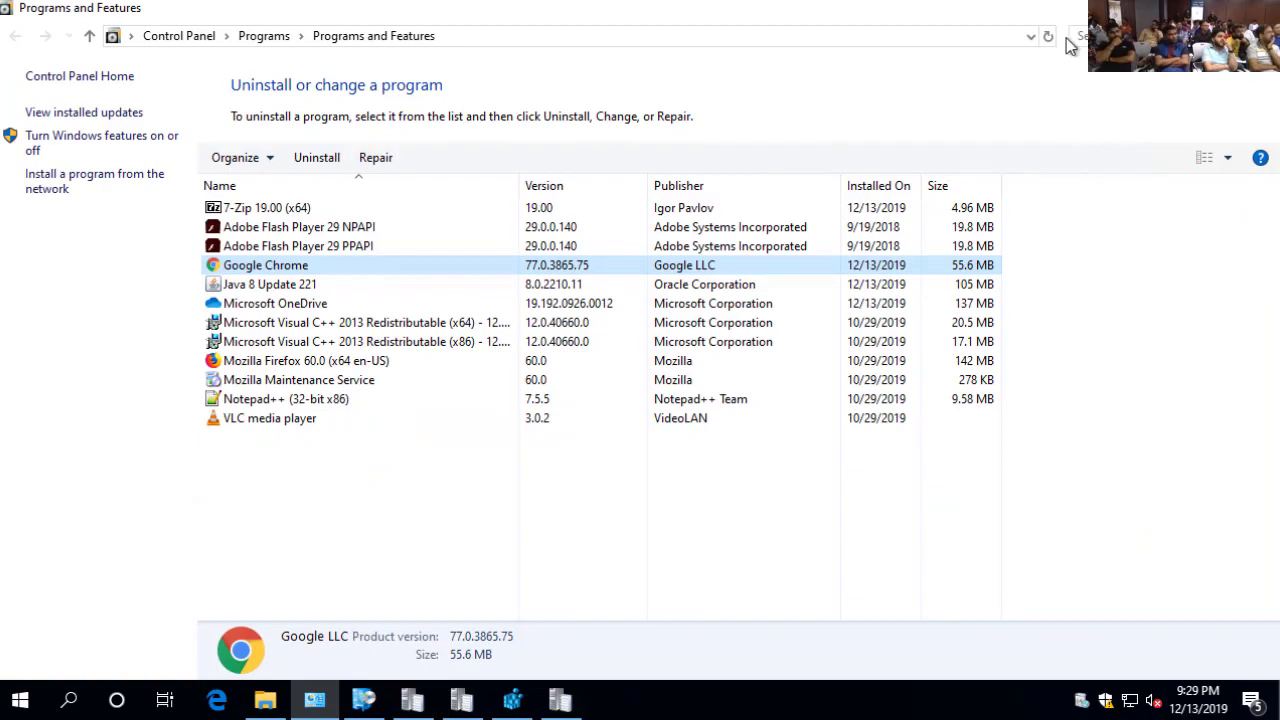
click(1048, 36)
Switch to the Configuration Manager console and review the Google Chrome compliance statistics under Patch My PC Software Updates
key(alt+Tab)
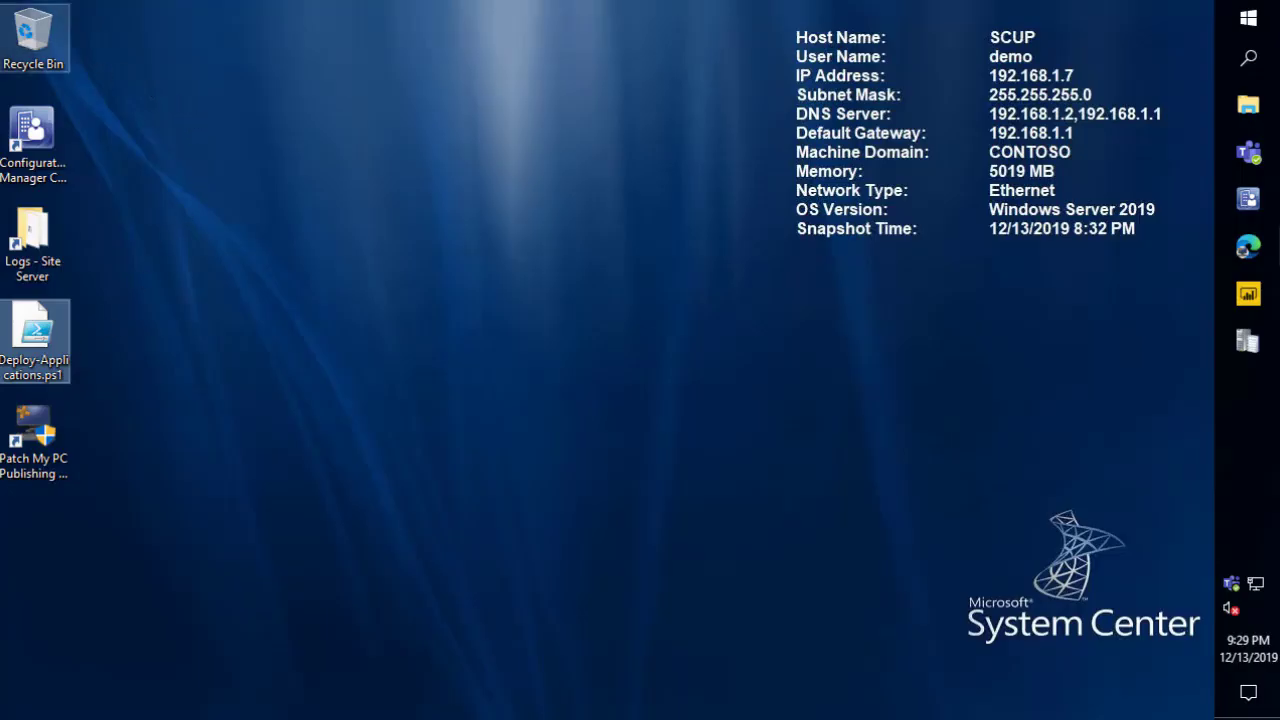
click(1248, 198)
click(400, 287)
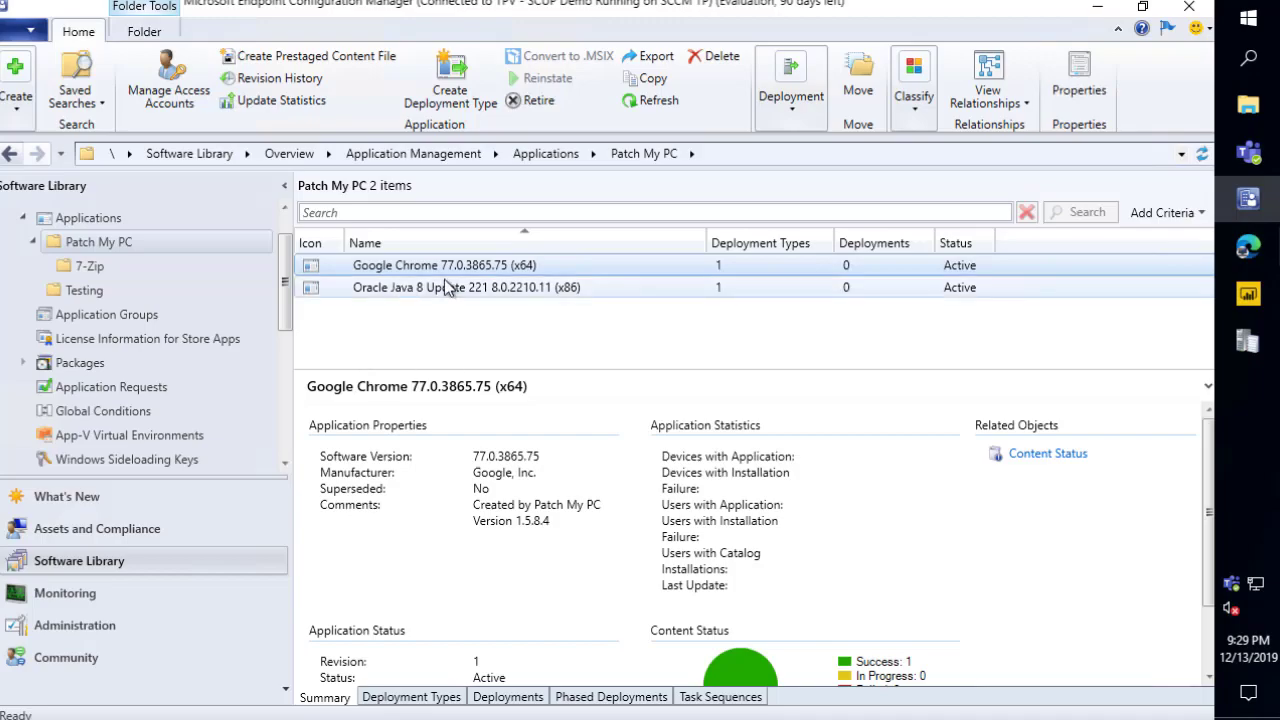
scroll(125, 380, down, 1)
scroll(121, 370, down, 3)
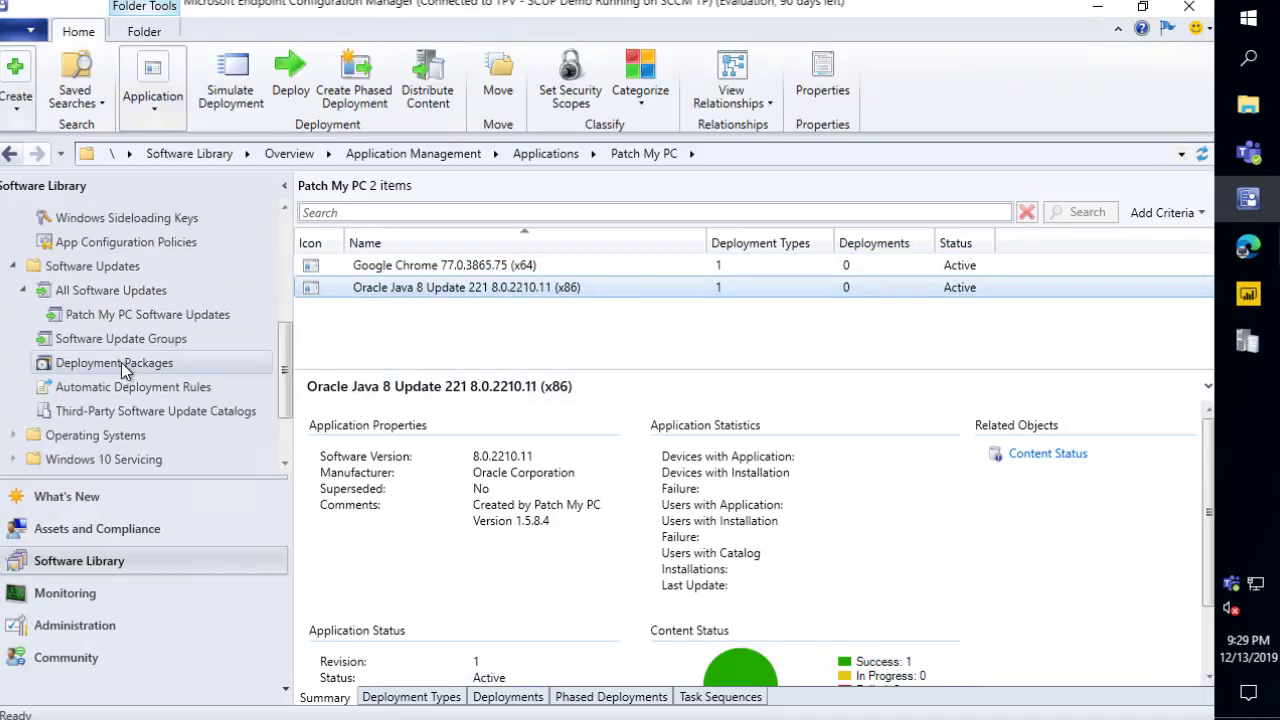
click(124, 316)
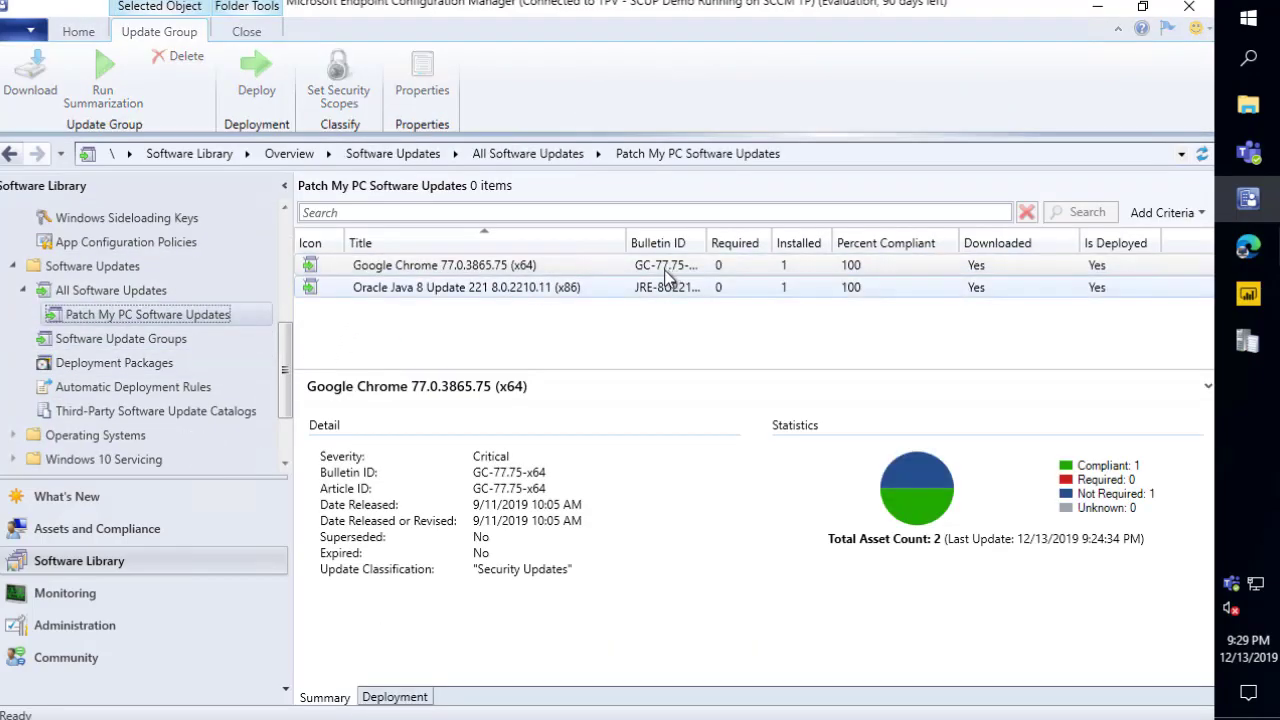
click(651, 286)
click(592, 266)
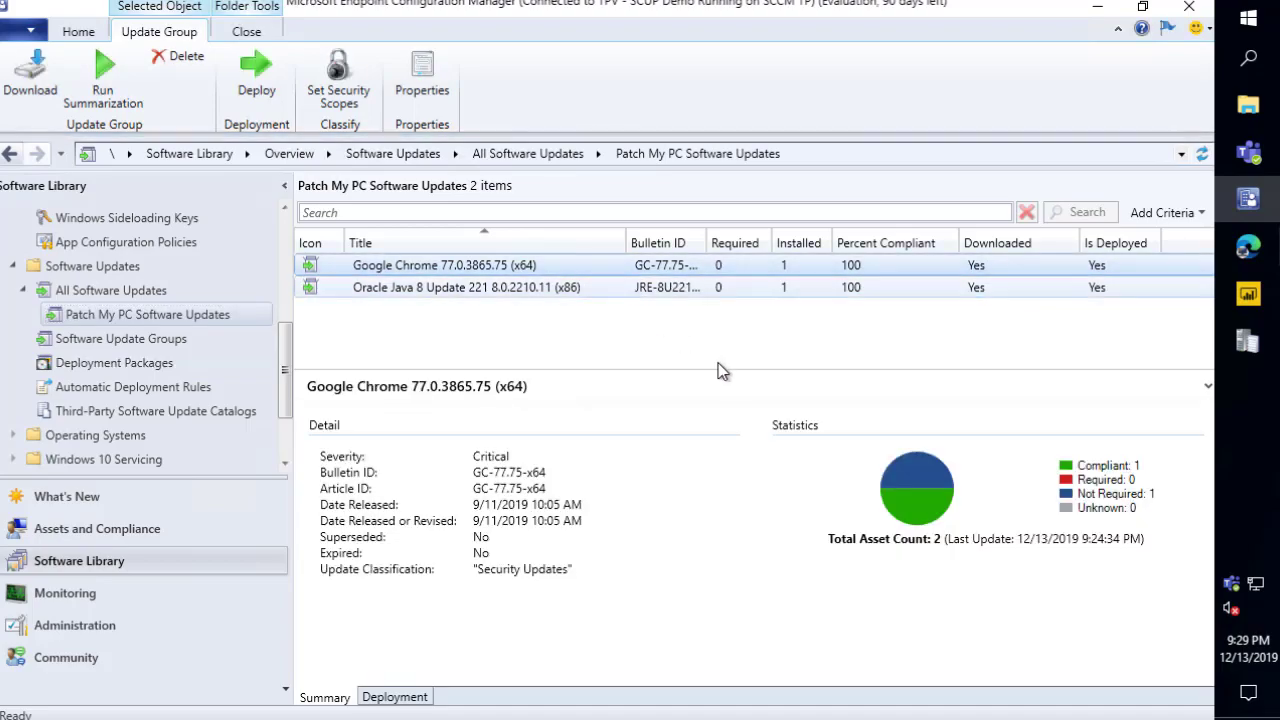
mouse_move(763, 416)
mouse_down()
mouse_move(1092, 528)
mouse_move(1166, 570)
mouse_move(1159, 578)
mouse_up()
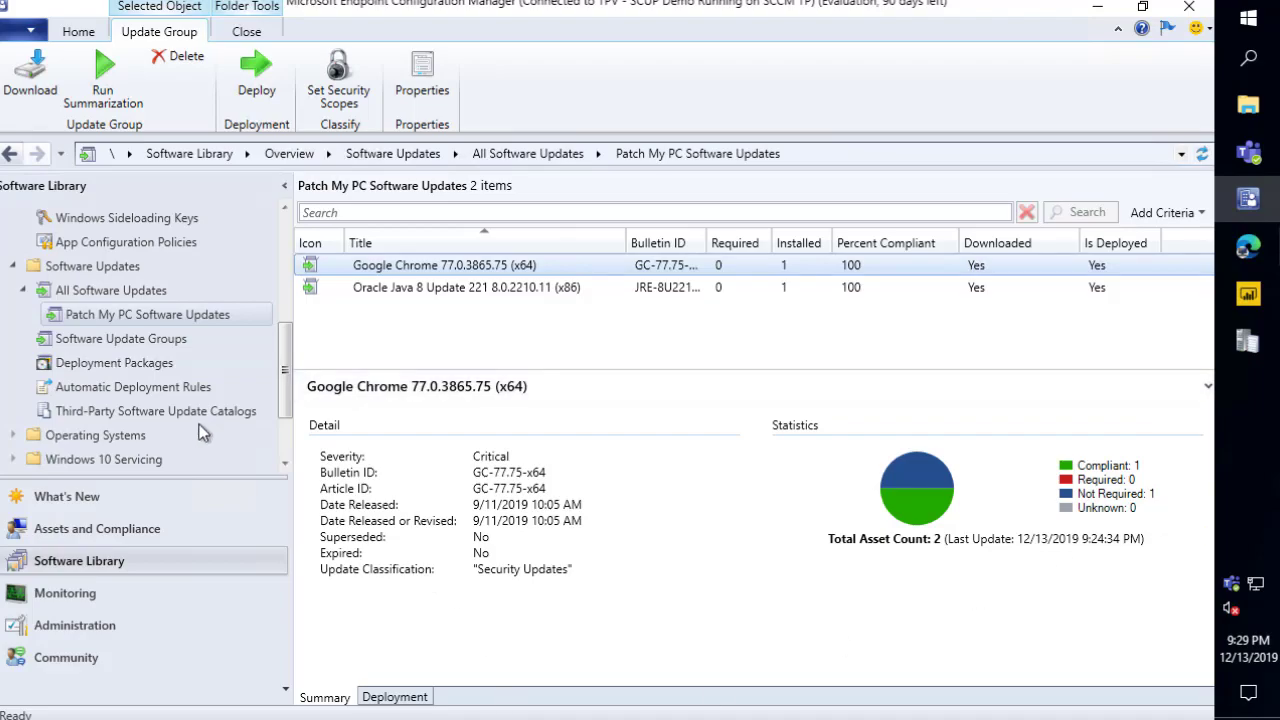
Show the built-in Software Updates - A Compliance reports in the Monitoring workspace
scroll(241, 428, down, 2)
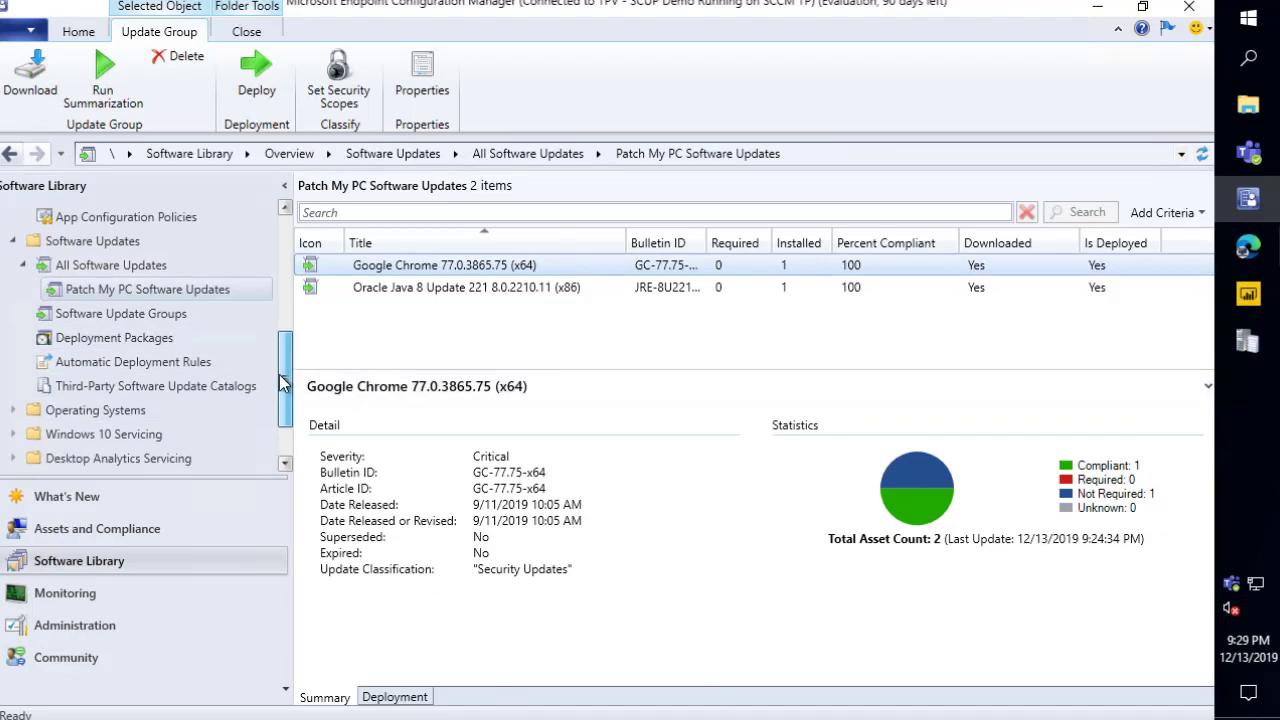
click(101, 592)
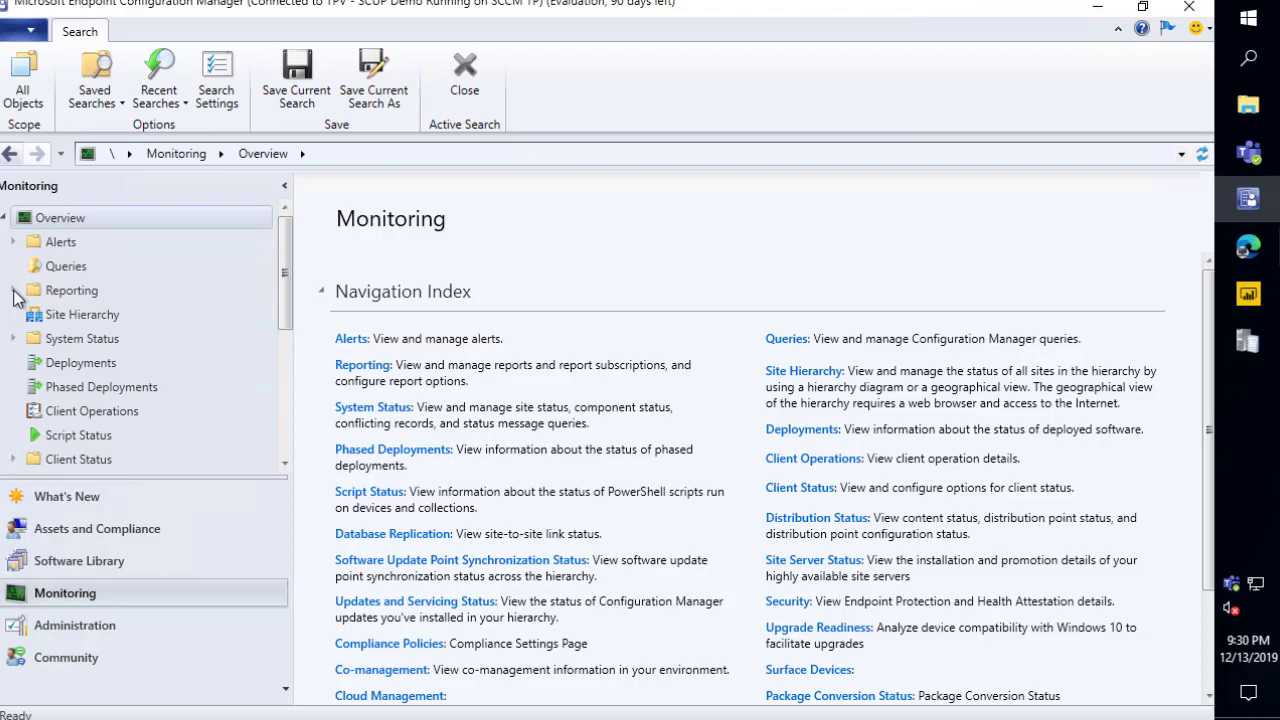
click(12, 290)
click(22, 314)
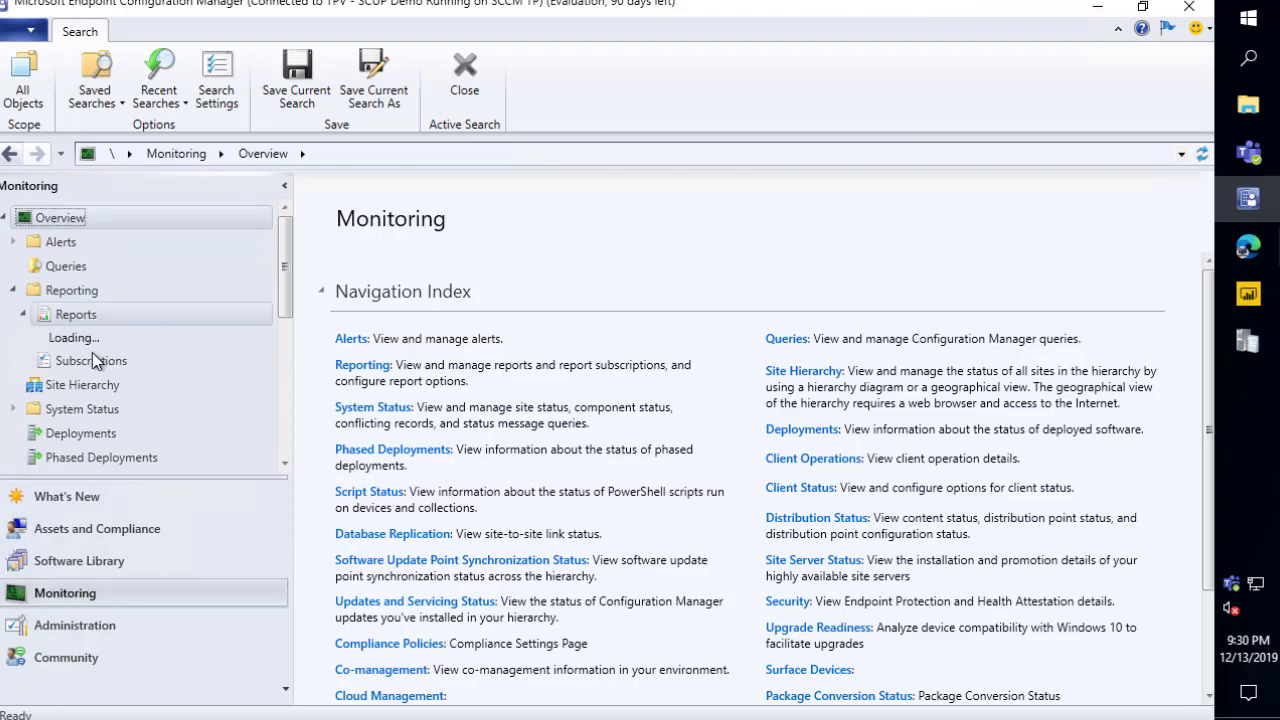
scroll(155, 360, down, 10)
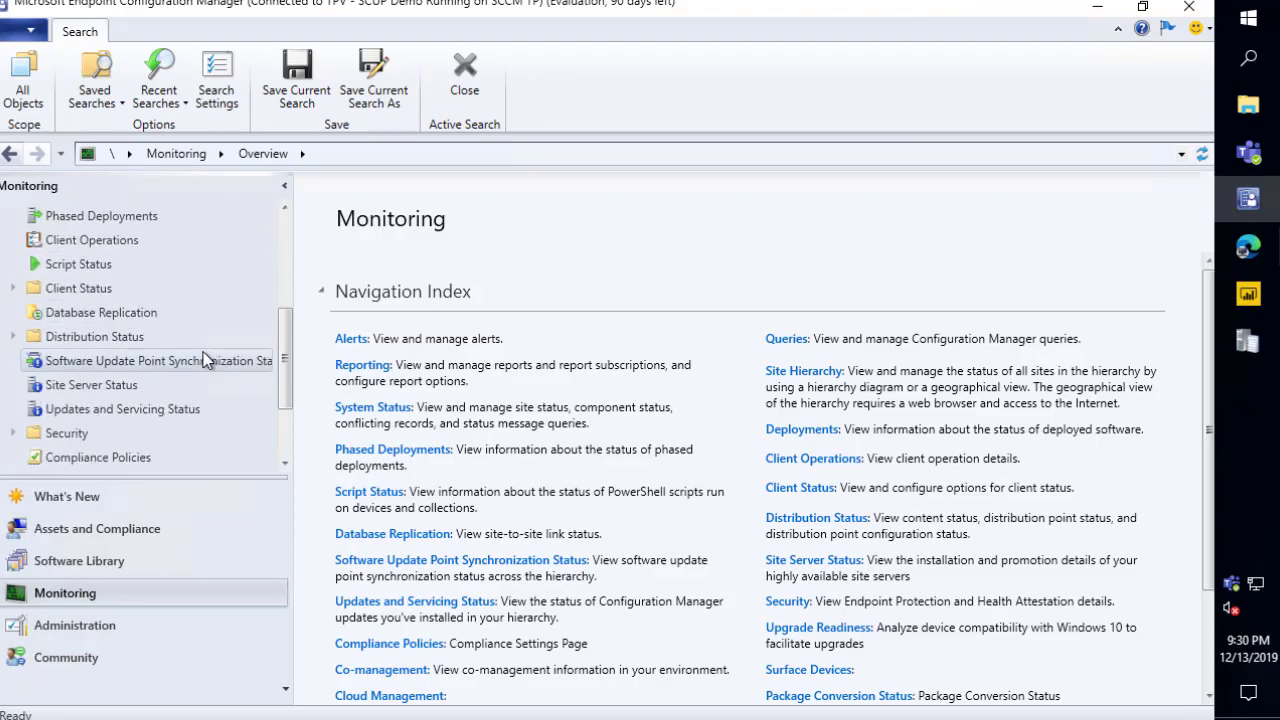
scroll(143, 380, down, 4)
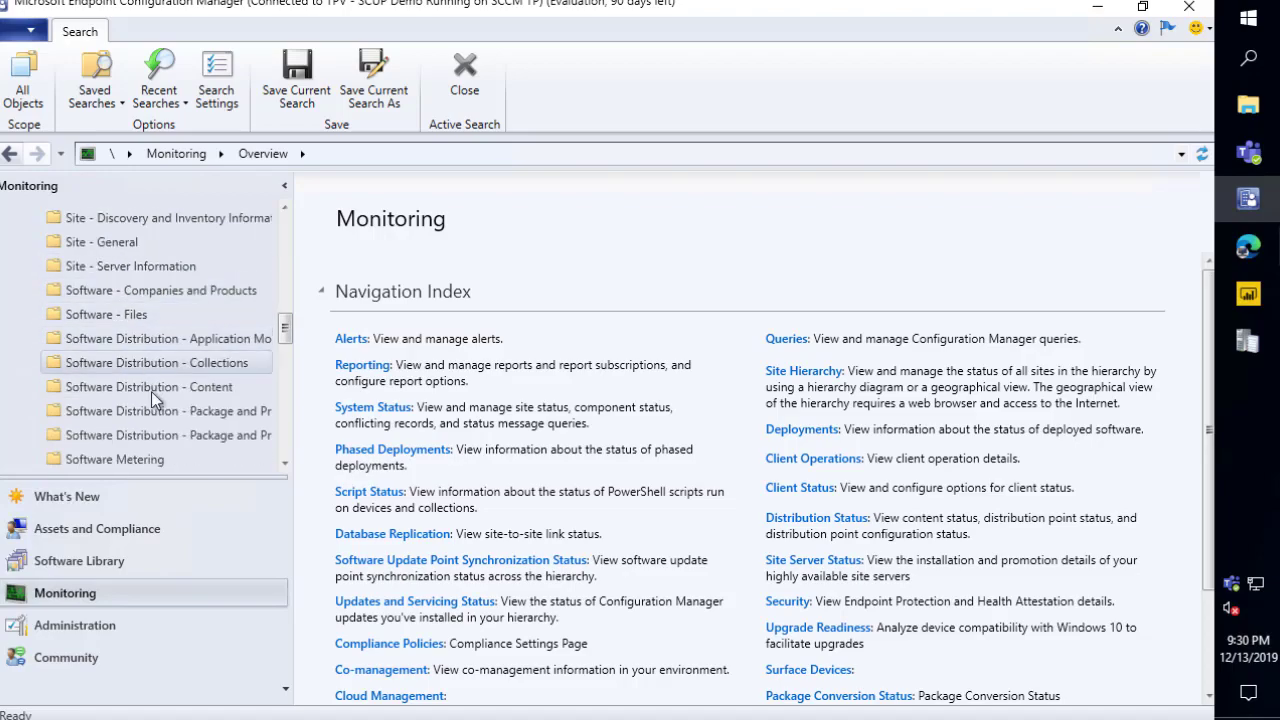
scroll(151, 391, down, 1)
click(150, 435)
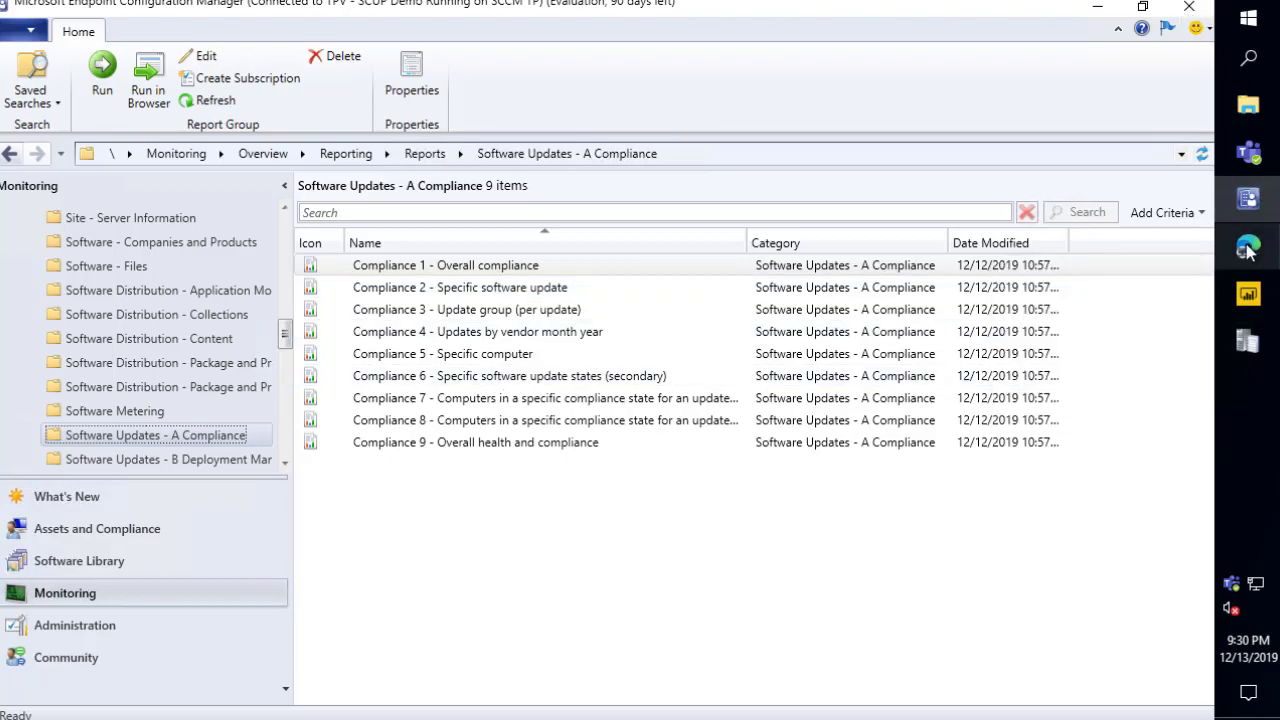
Switch to the Edge browser and show the Patch My PC Reports folder in SQL Server Reporting Services
mouse_move(1247, 250)
click(1130, 195)
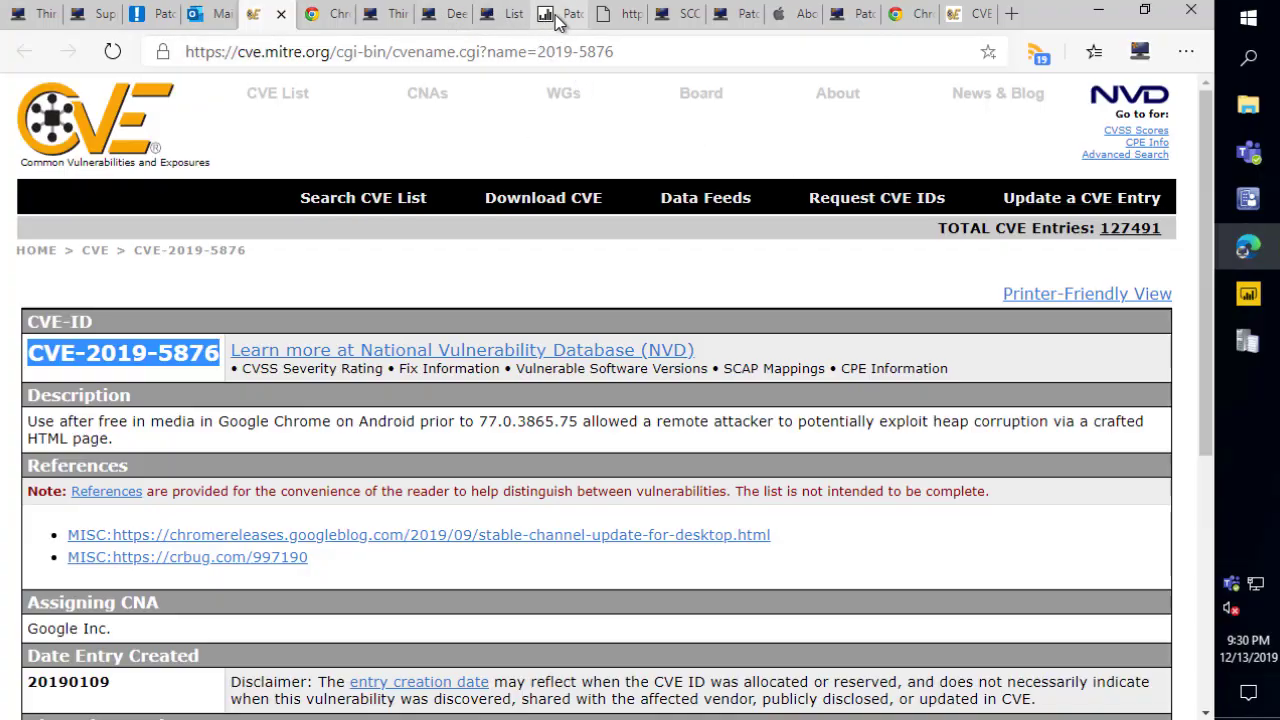
click(557, 20)
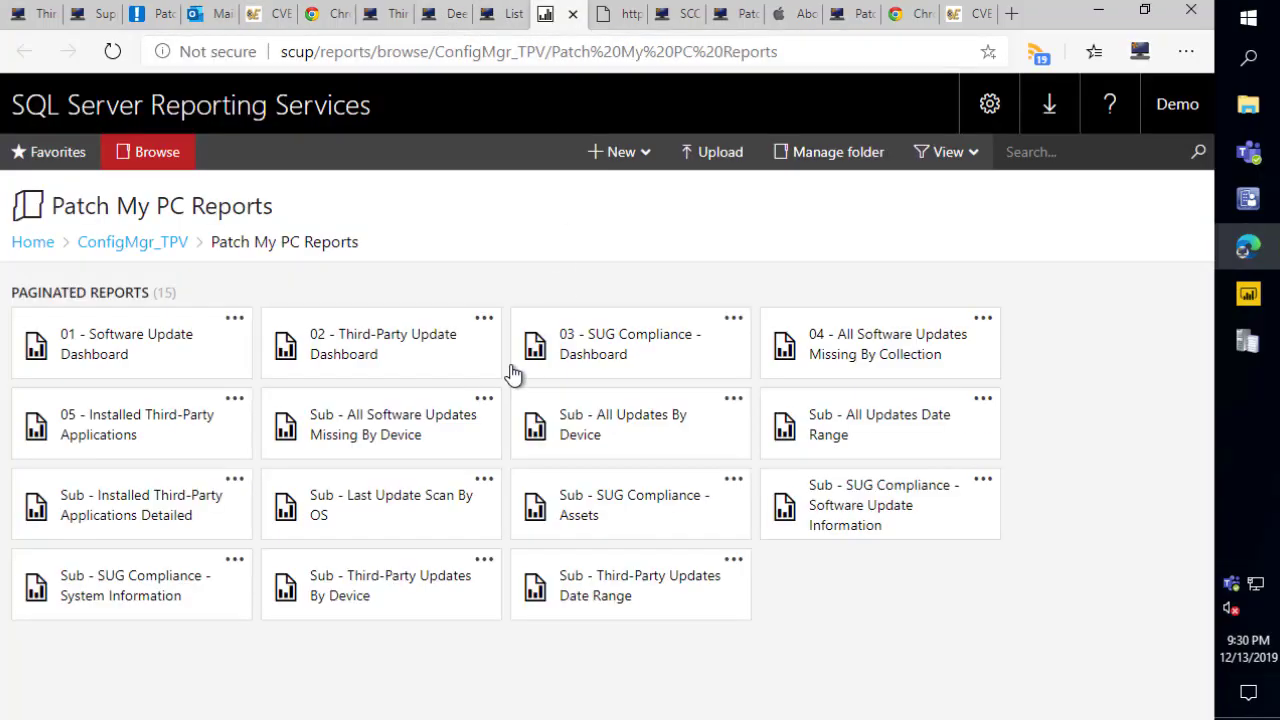
Launch the Patch My PC Publishing Settings tool with administrator approval
click(1248, 20)
text(patch)
key(Return)
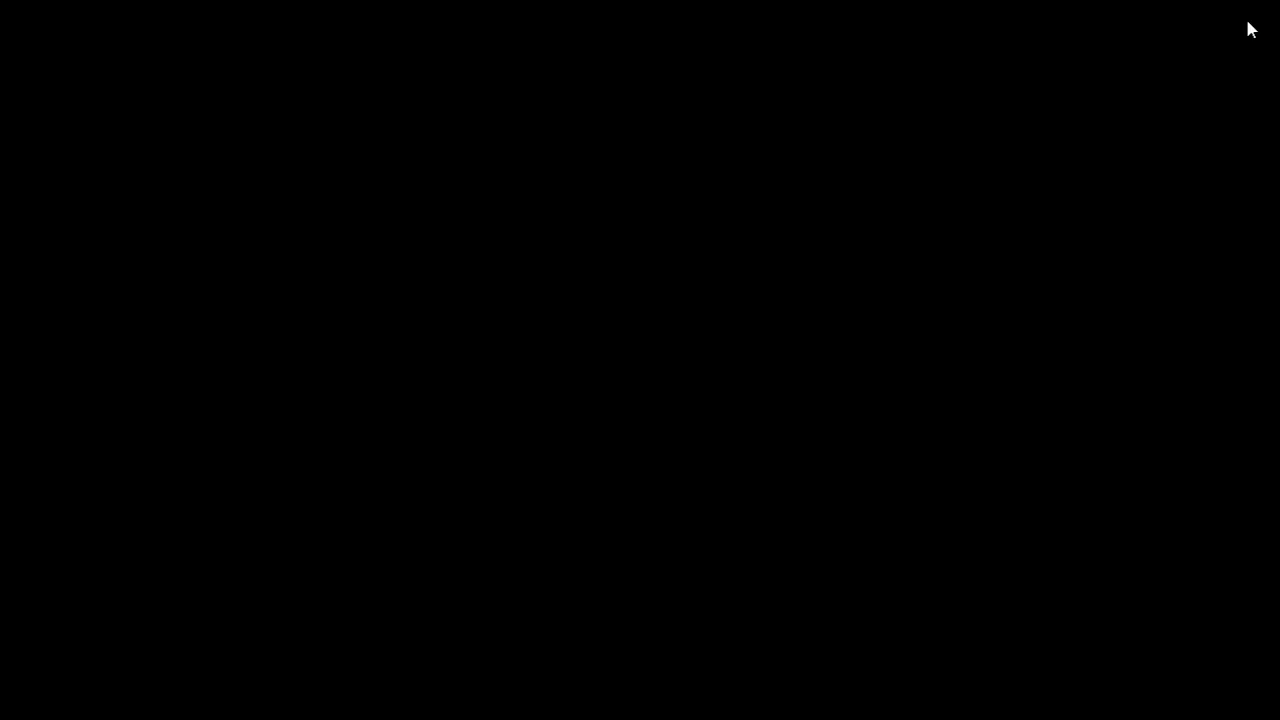
key(alt+y)
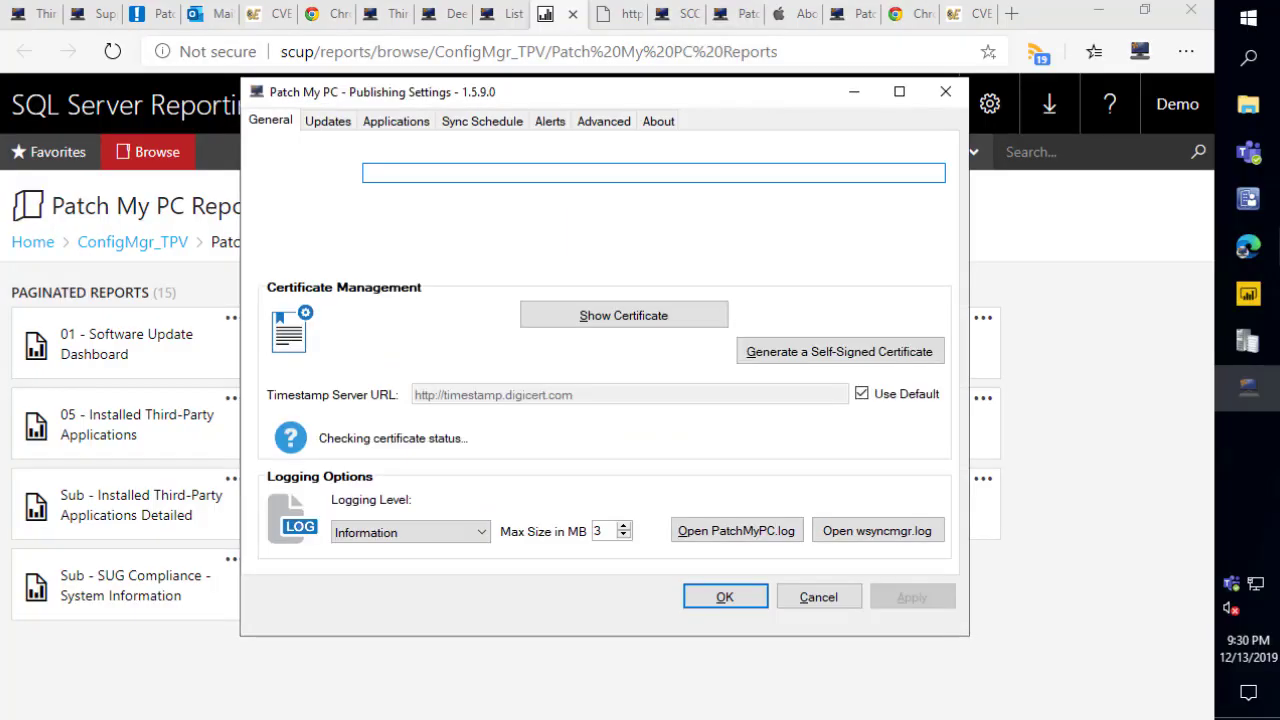
View the SSRS Report Installer form from the advanced publishing settings, then close it and dismiss the settings without changes
click(599, 124)
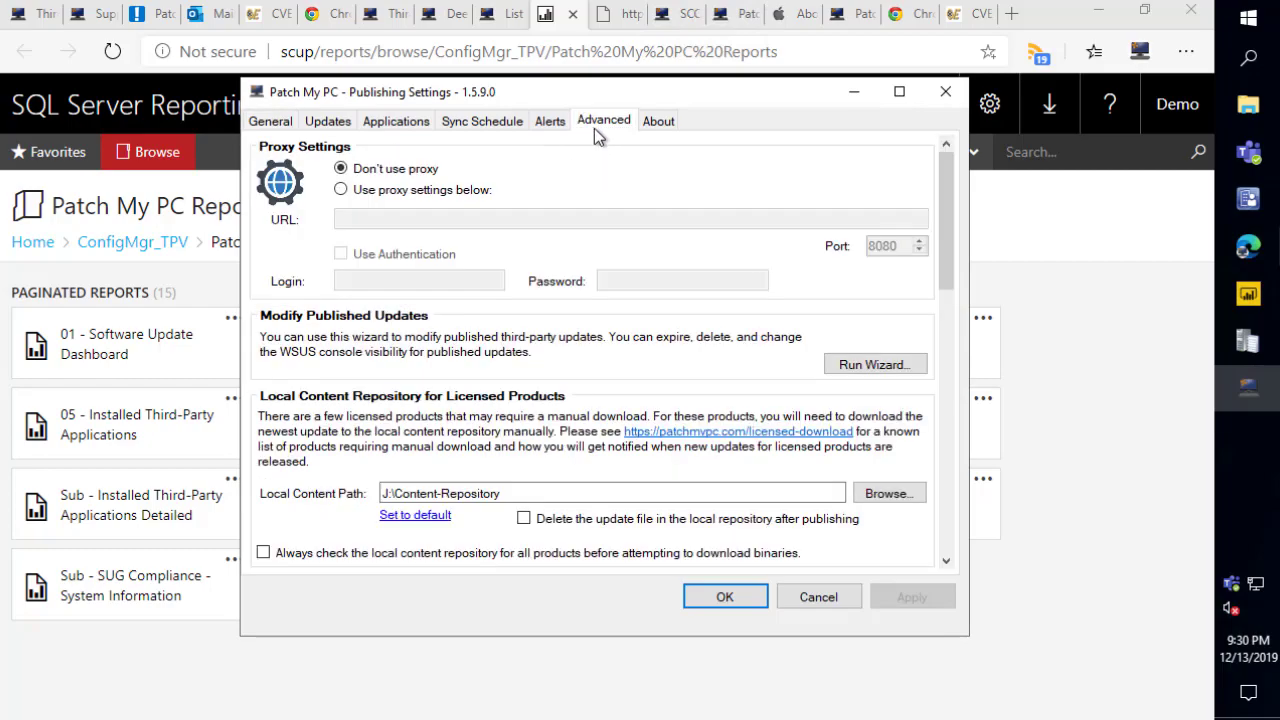
scroll(759, 350, down, 2)
scroll(849, 366, down, 3)
scroll(851, 300, up, 2)
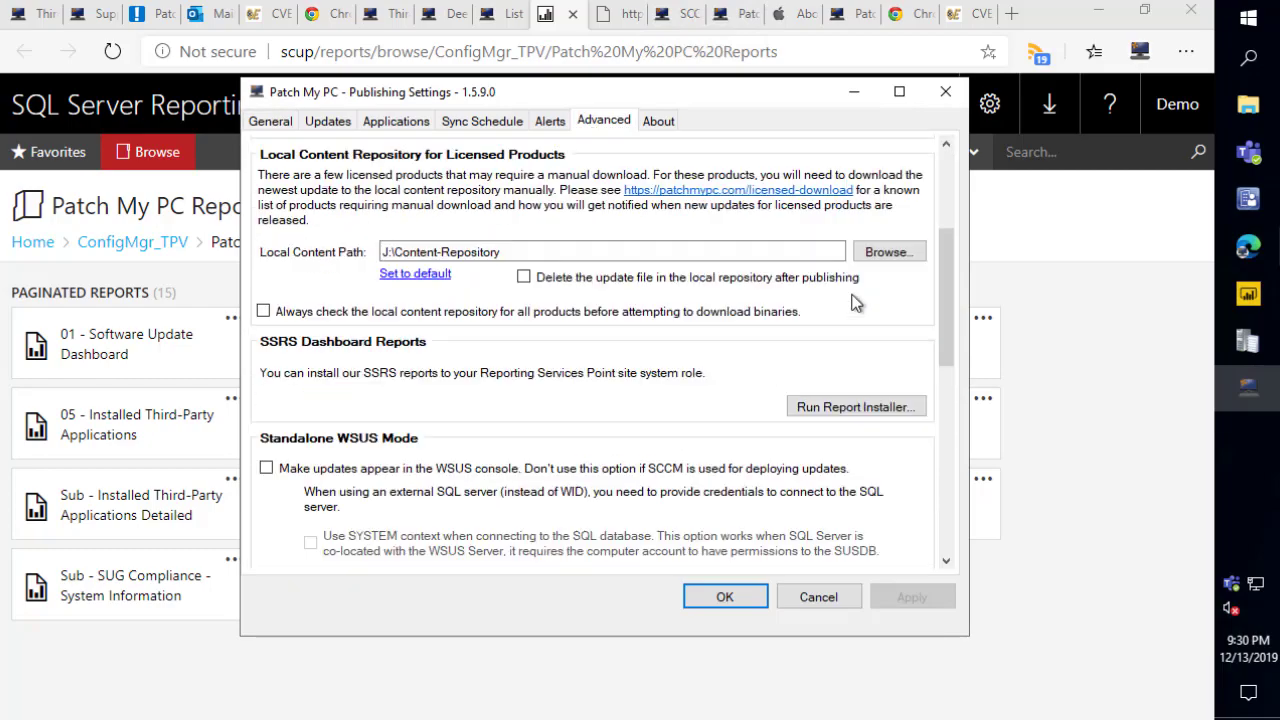
click(851, 410)
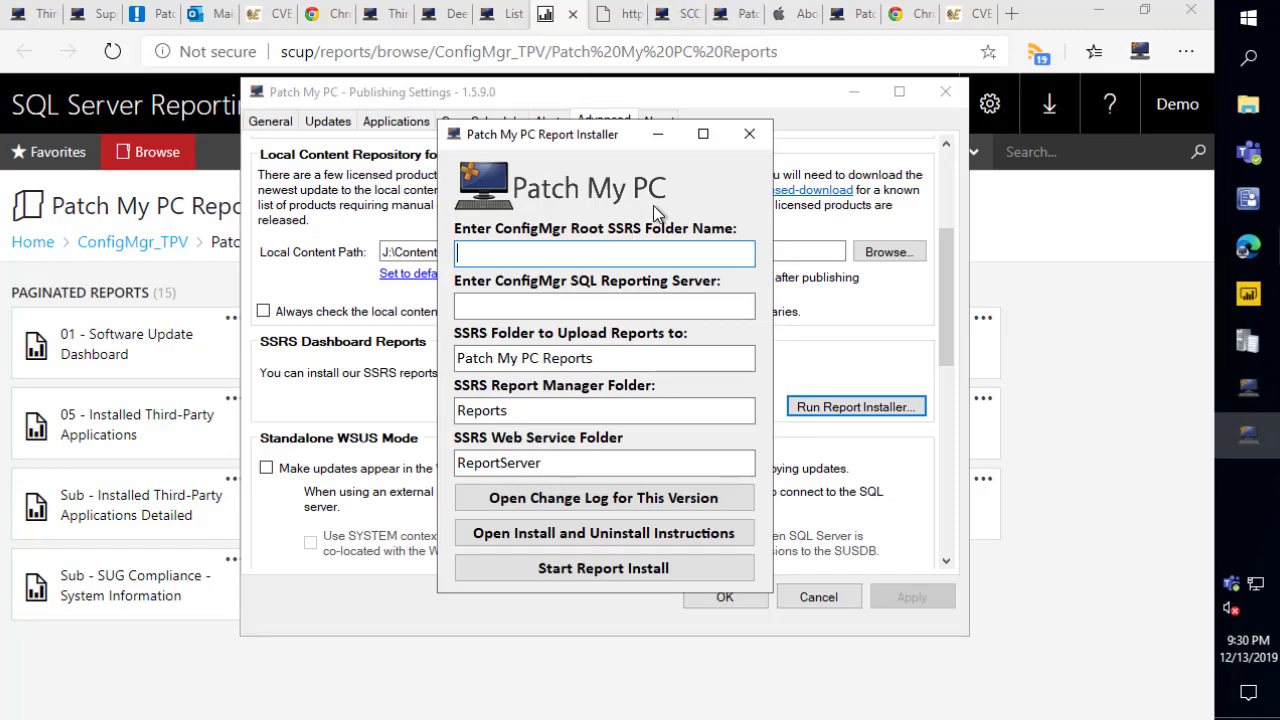
click(749, 136)
click(814, 597)
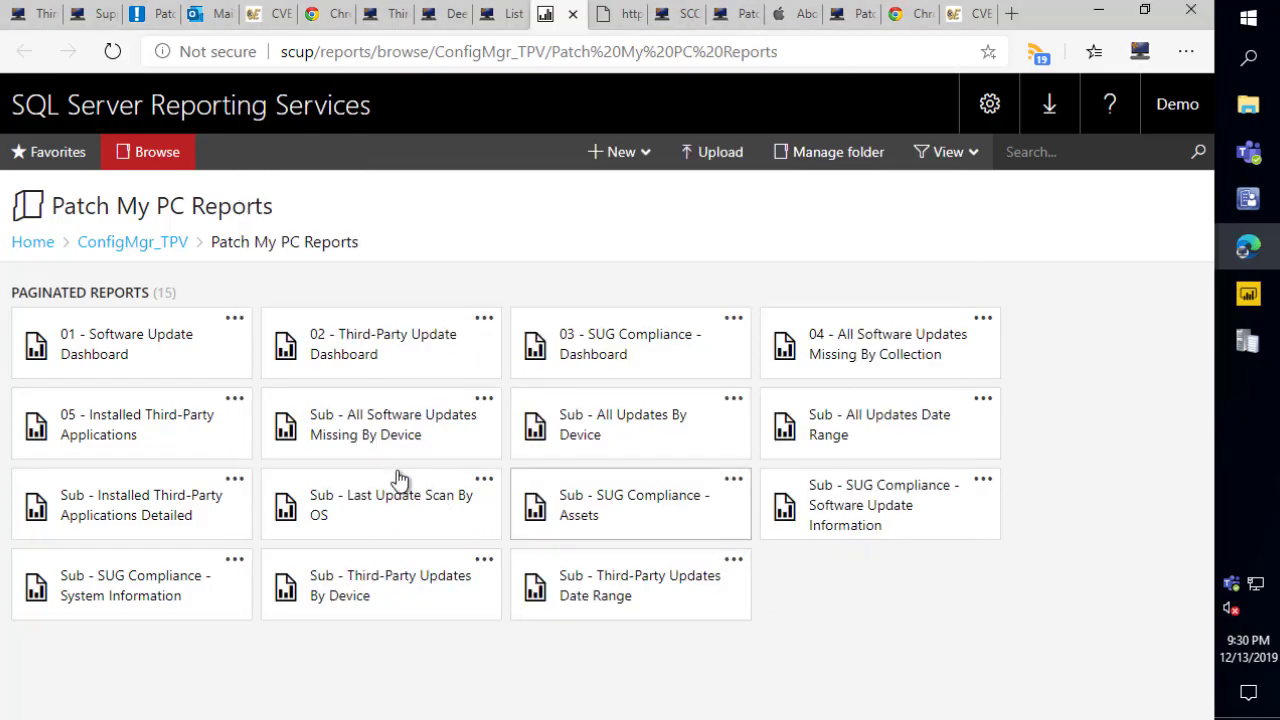
Open the 01 - Software Update Dashboard report with its parameters hidden and the zoom set to Page Width
click(127, 354)
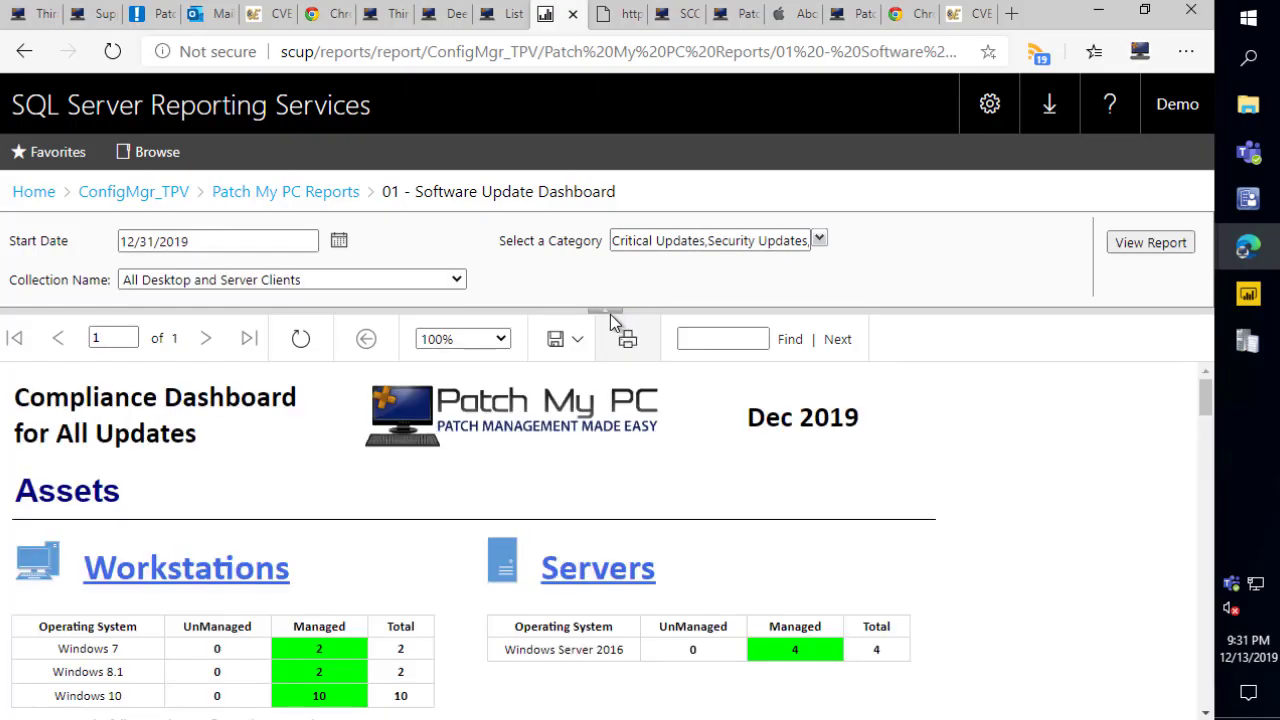
click(606, 312)
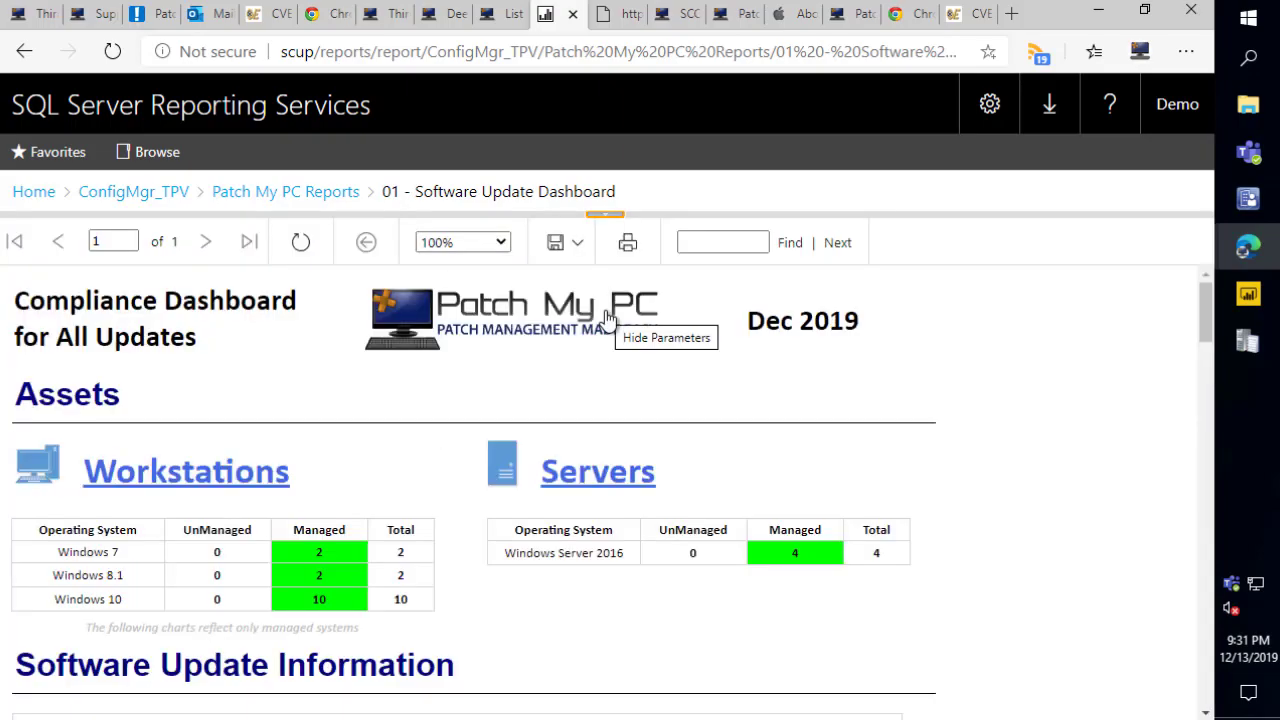
click(498, 243)
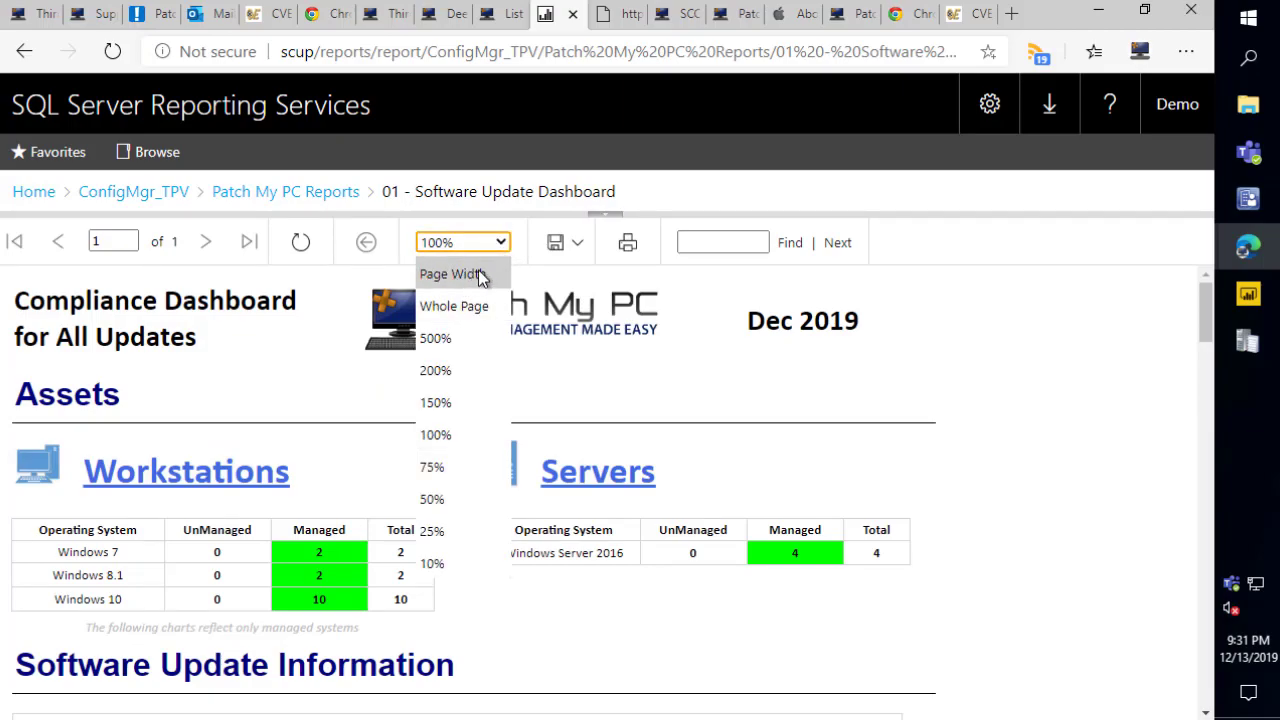
click(451, 281)
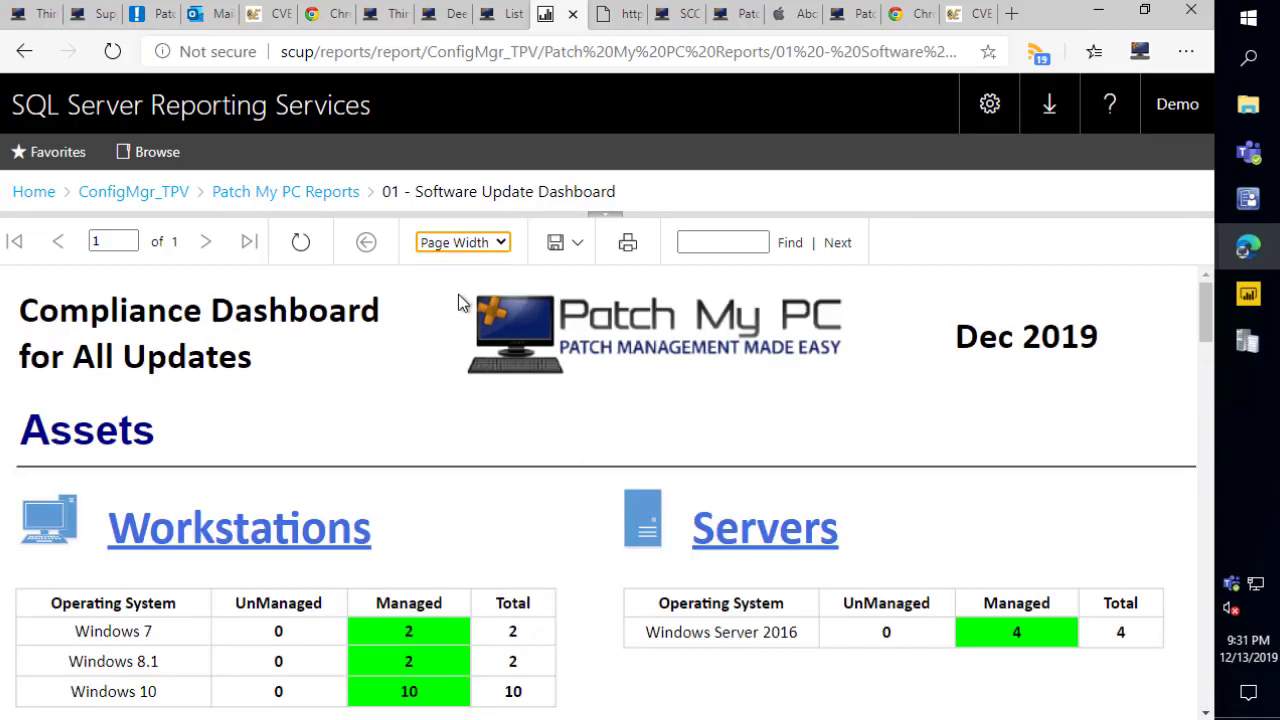
Examine the managed and unmanaged asset tables for workstations and servers, marking each table with a temporary box
scroll(558, 414, down, 1)
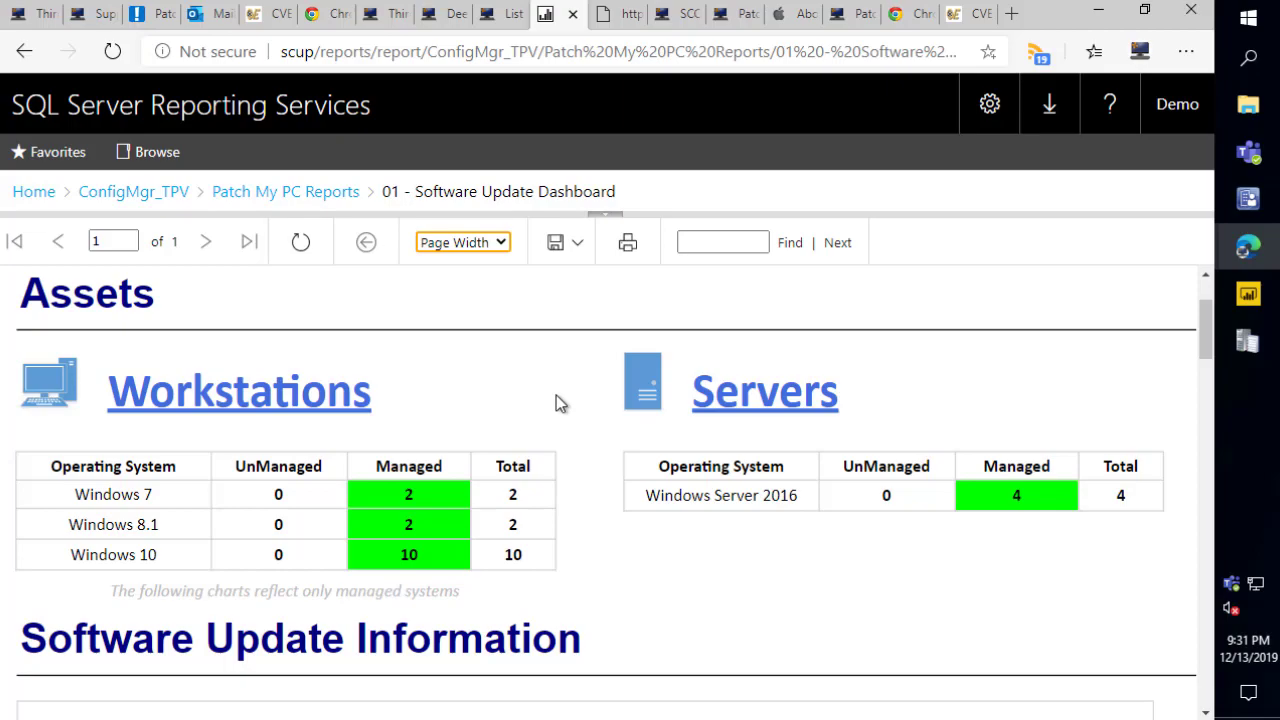
scroll(547, 458, down, 1)
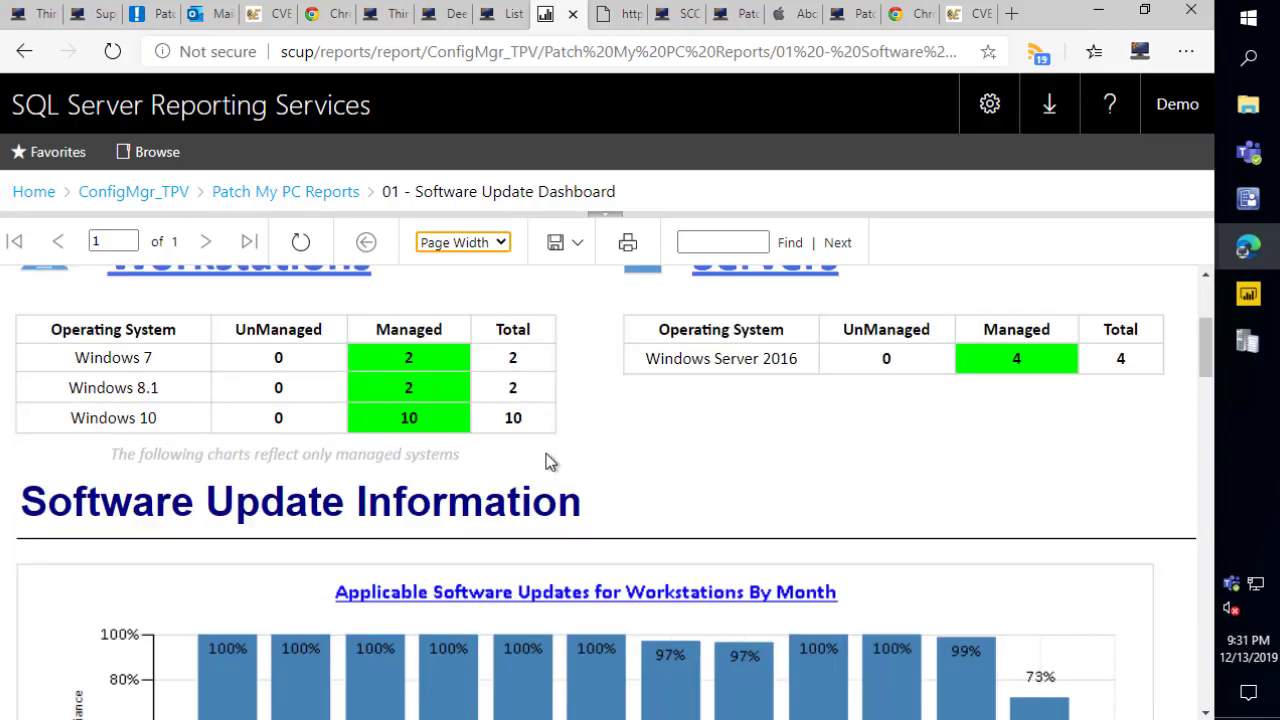
scroll(546, 458, up, 1)
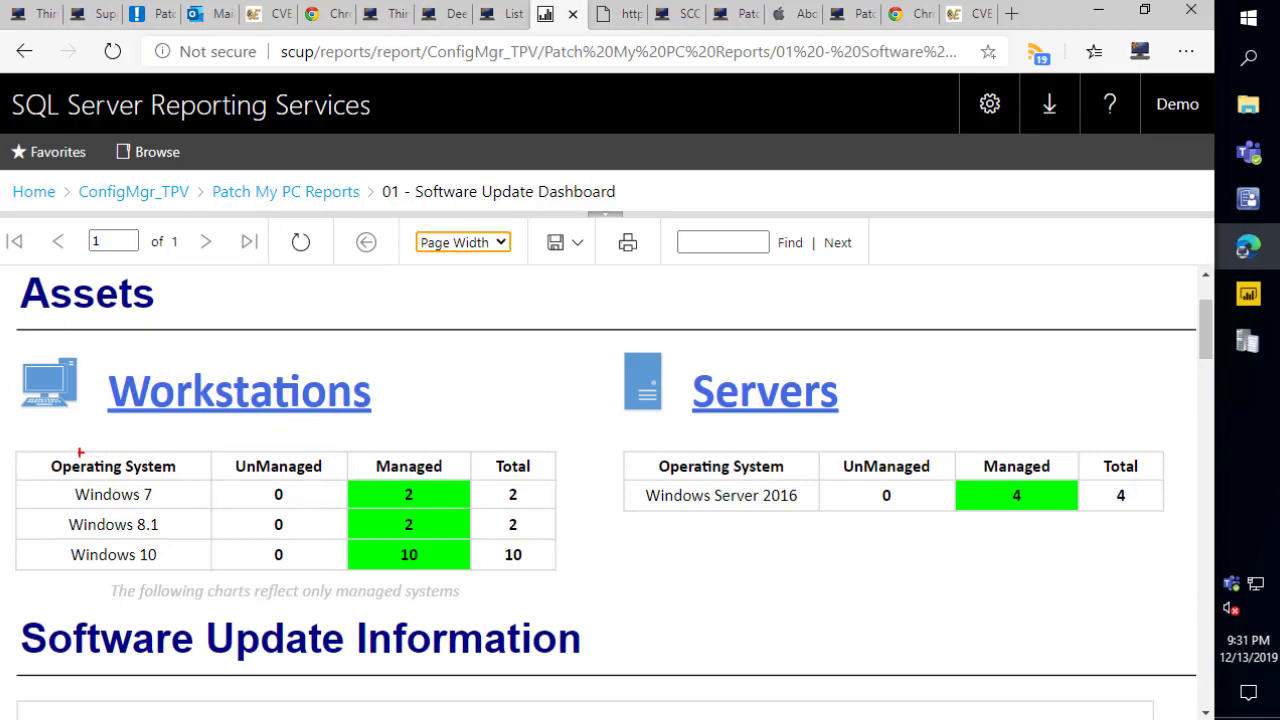
mouse_move(31, 436)
mouse_down()
mouse_move(520, 544)
mouse_move(563, 591)
mouse_up()
mouse_move(602, 440)
mouse_down()
mouse_move(1171, 520)
mouse_move(1180, 547)
mouse_up()
key(Escape)
Examine the monthly applicable software update charts, temporarily boxing Workstations and Servers in their titles
scroll(291, 497, down, 4)
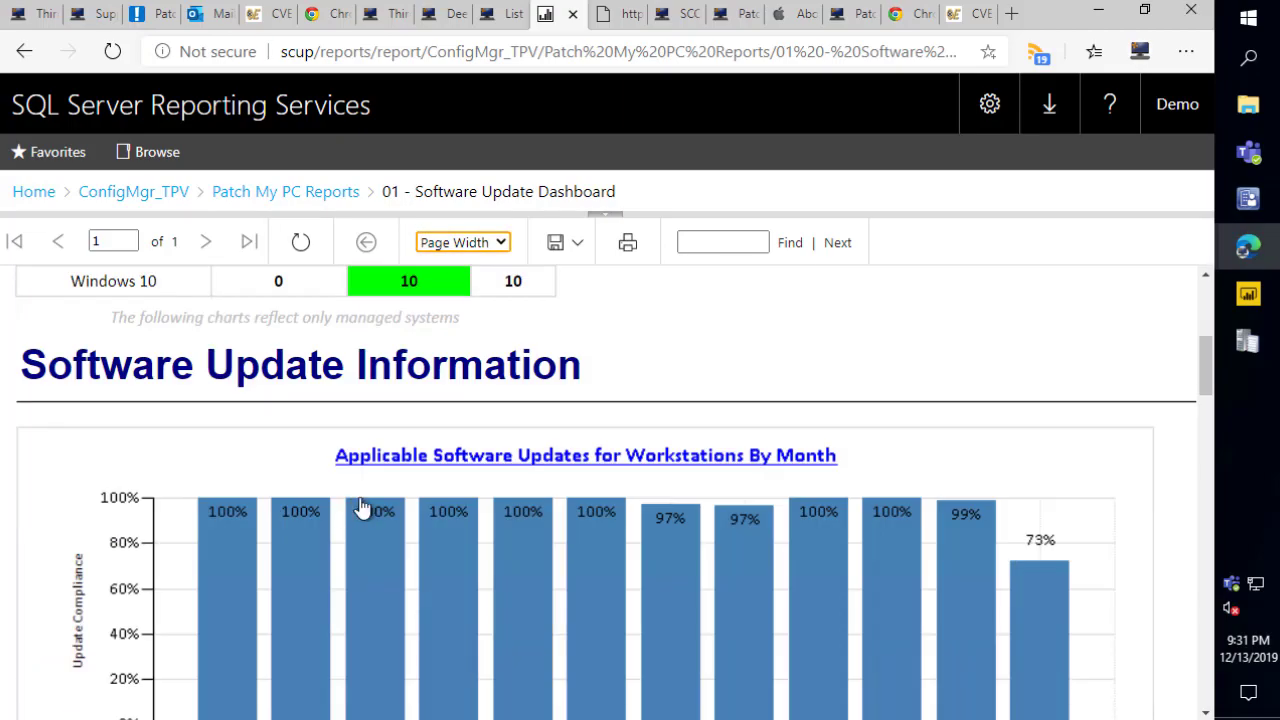
scroll(475, 467, up, 1)
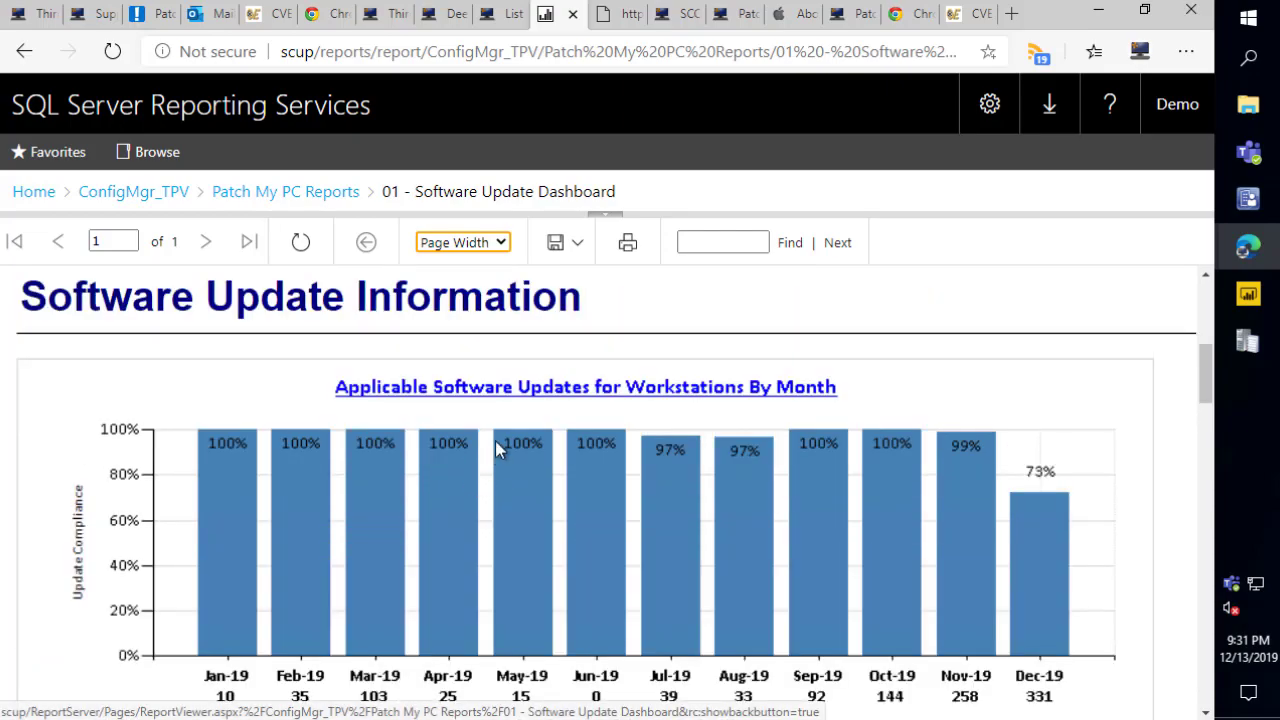
key(ctrl+2)
drag(612, 368, 744, 401)
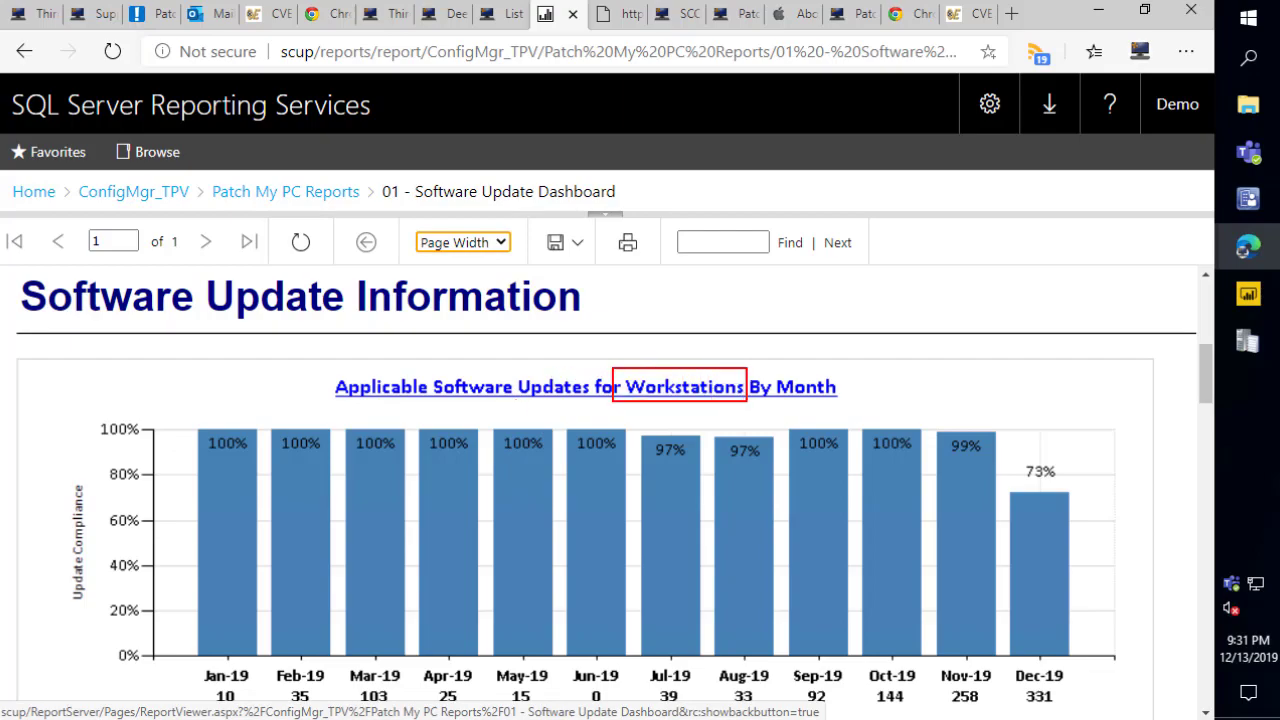
key(Escape)
scroll(517, 405, down, 4)
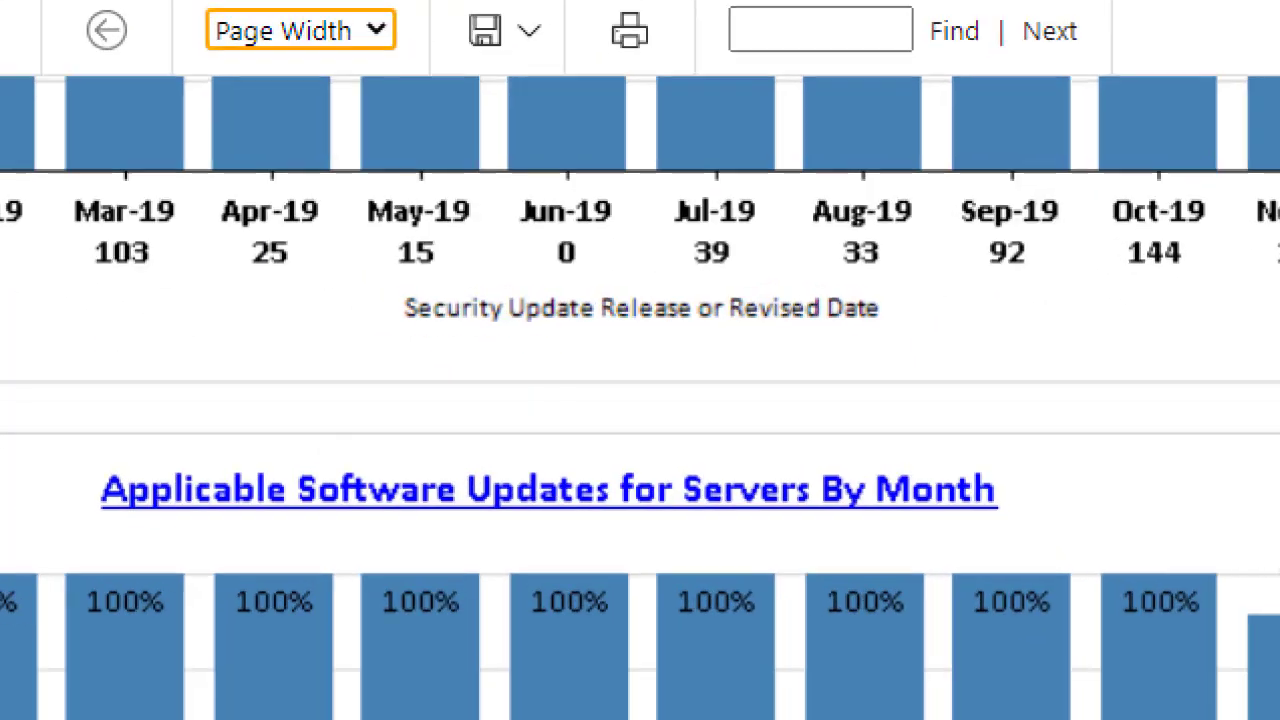
key(ctrl+2)
drag(660, 456, 809, 540)
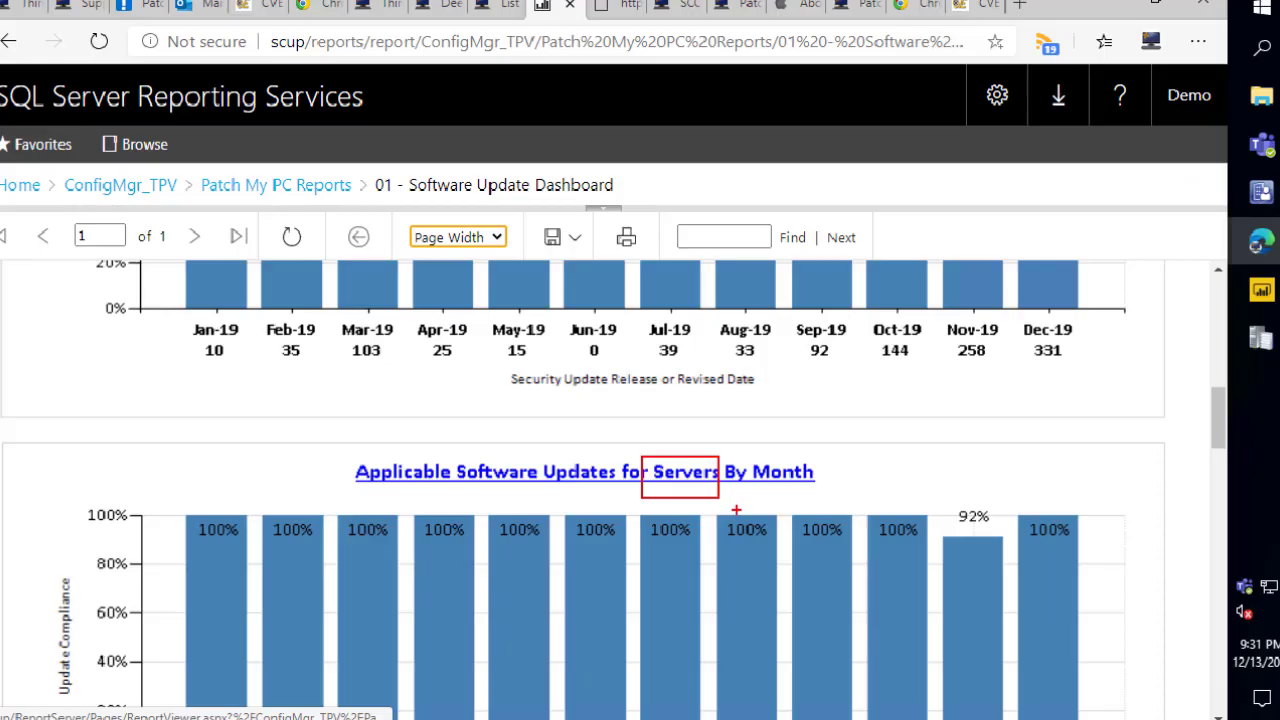
key(Escape)
Examine the Dec-19 update count in the workstations chart, marking it with a temporary box
scroll(894, 457, up, 3)
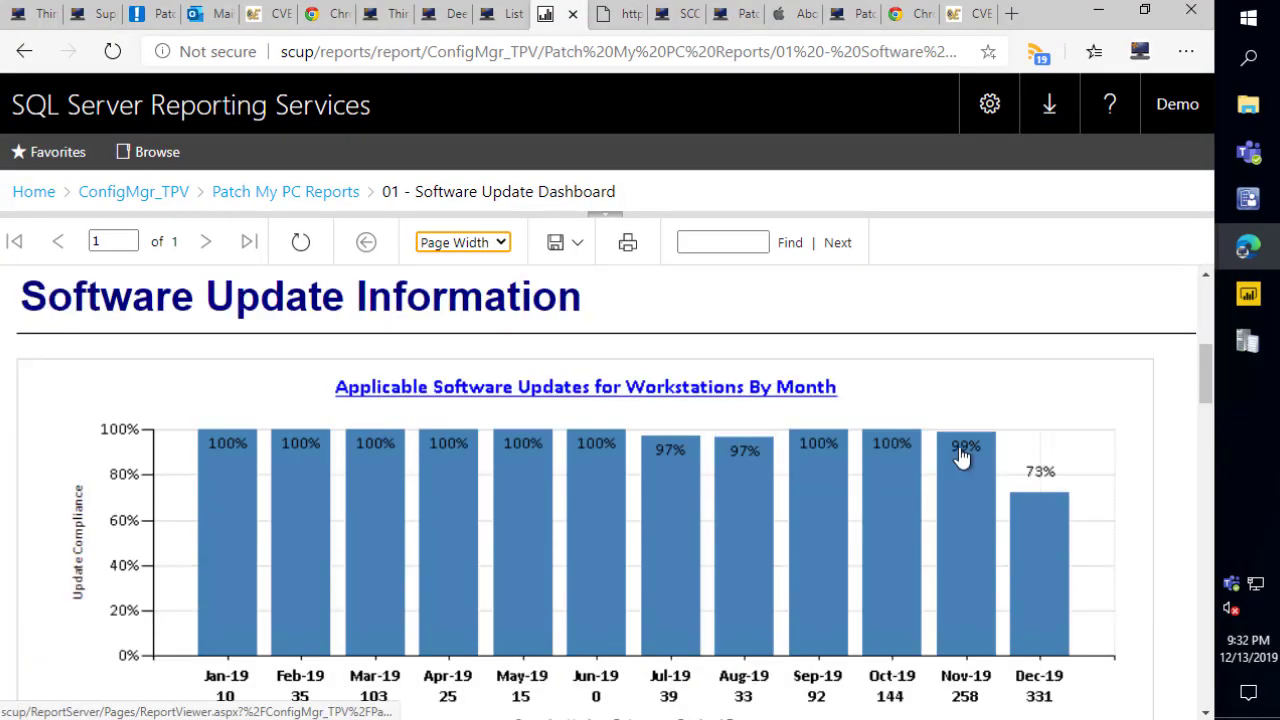
scroll(1044, 625, down, 1)
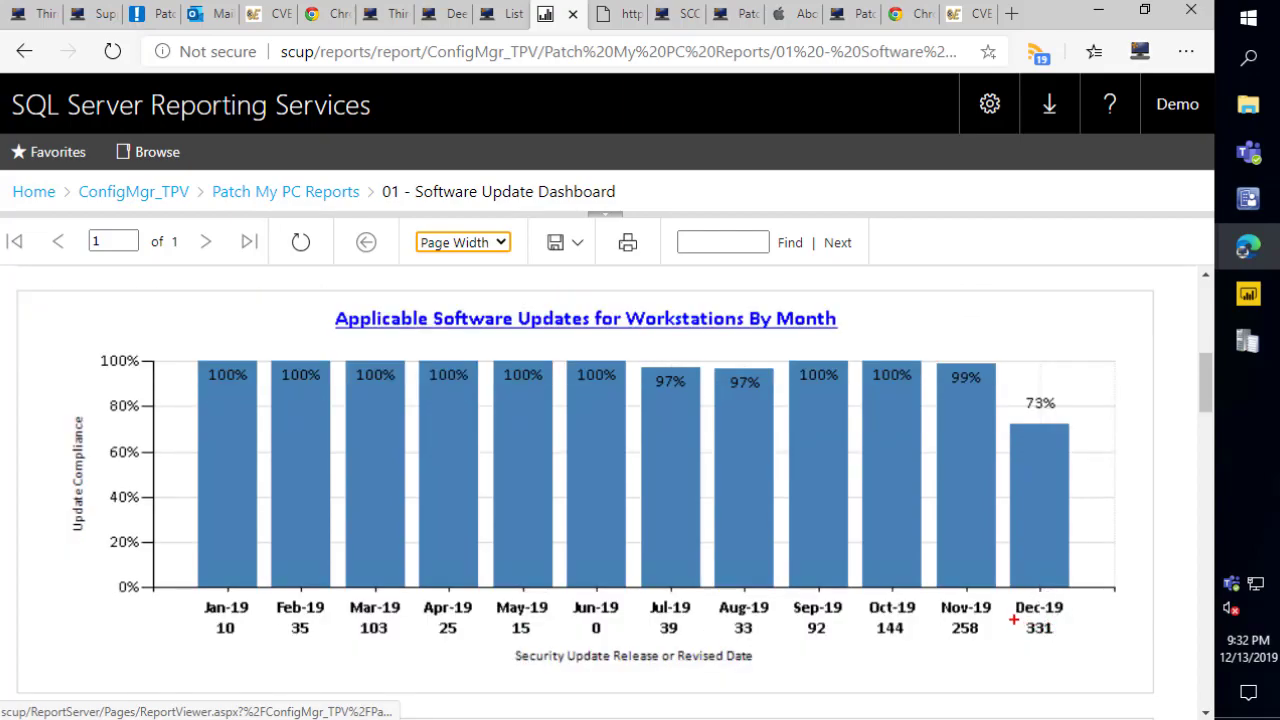
drag(1014, 617, 1072, 639)
key(Escape)
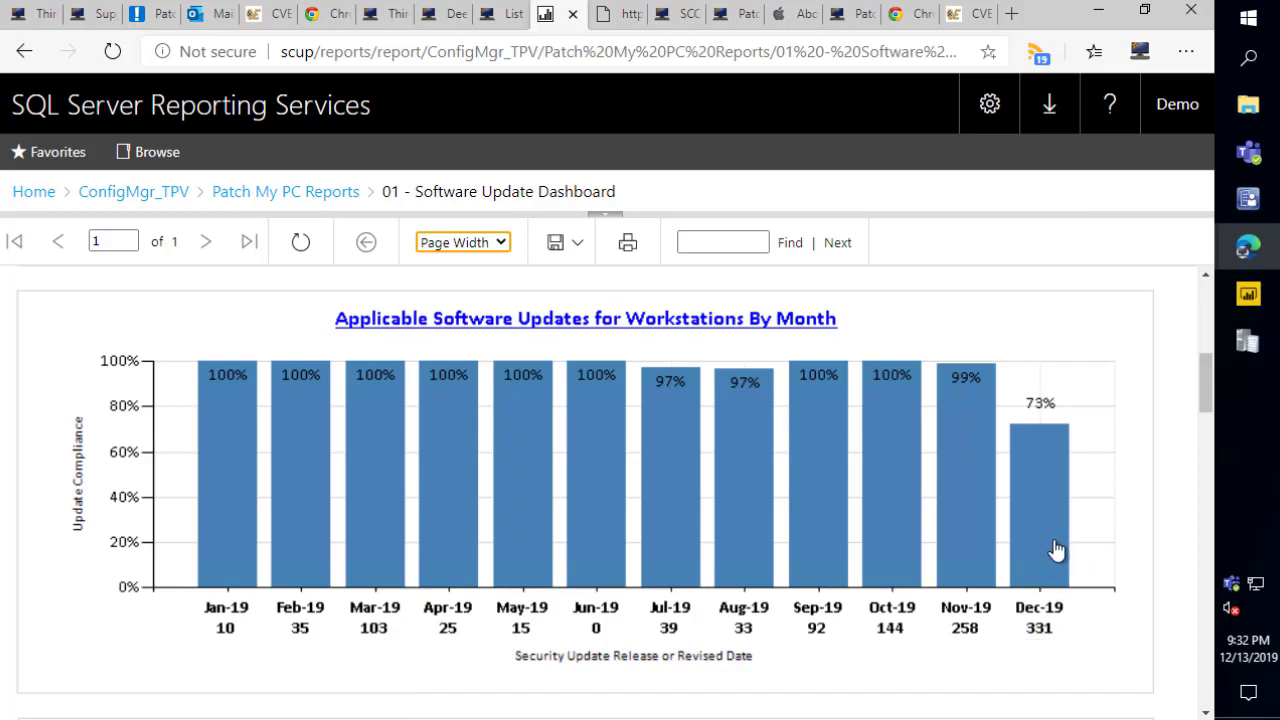
Open the Dec-19 updates list from the workstations chart and temporarily box its Required column
click(1047, 484)
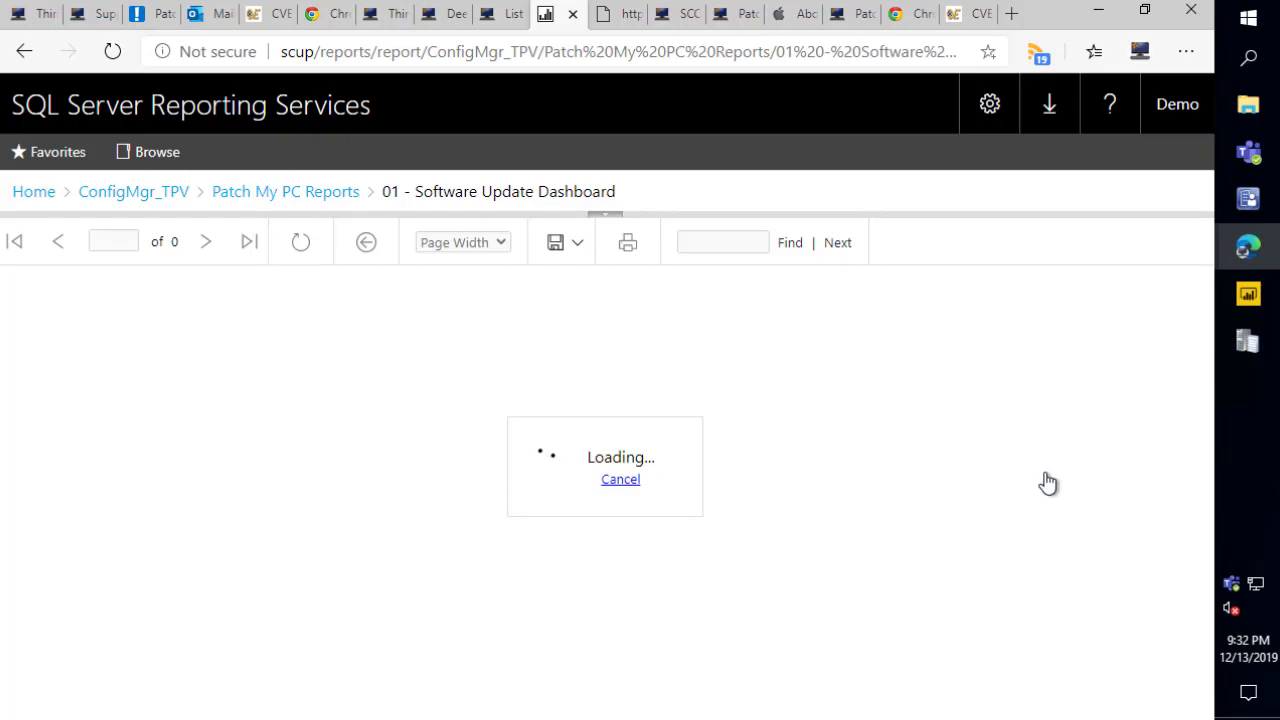
scroll(760, 400, down, 2)
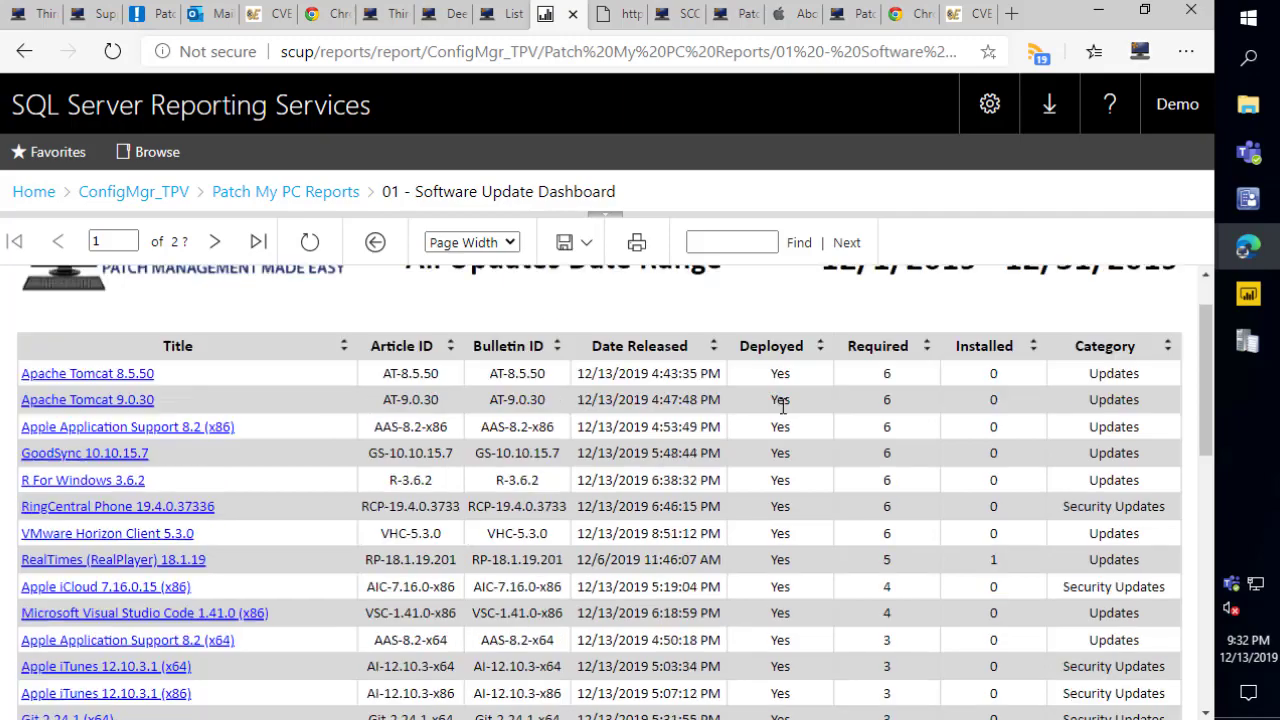
scroll(805, 384, up, 1)
scroll(805, 384, up, 1)
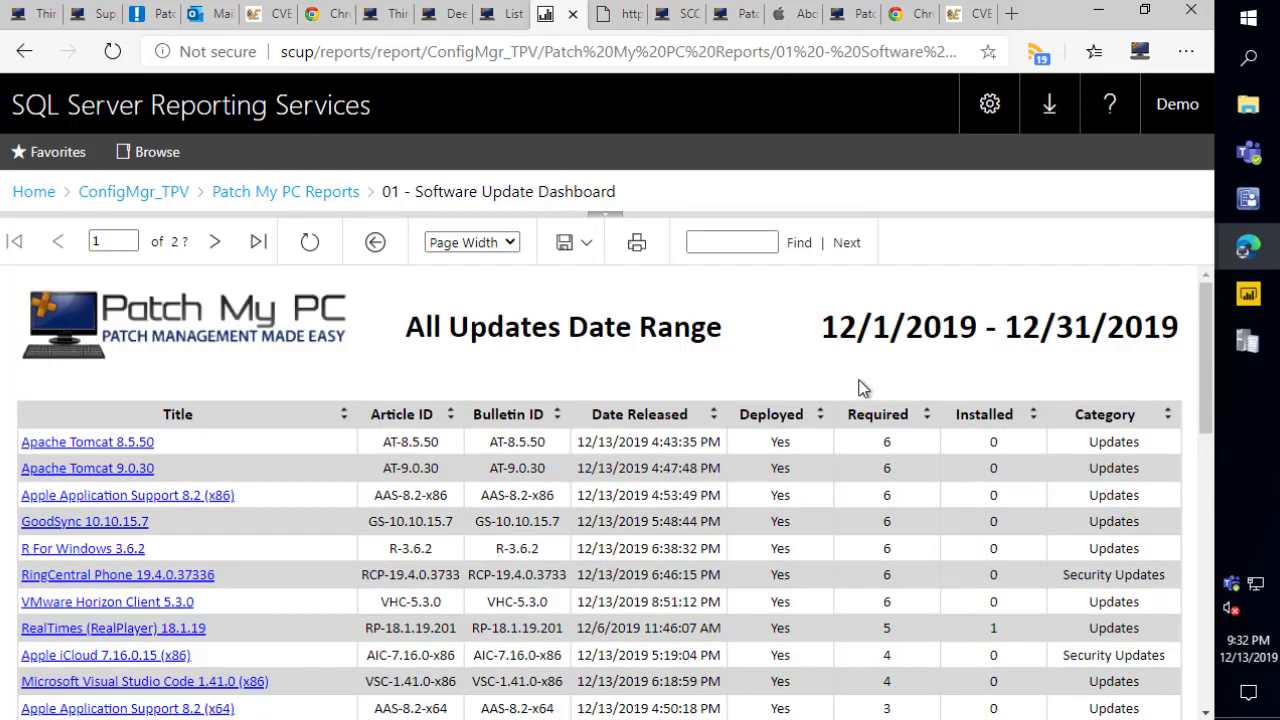
mouse_move(829, 388)
mouse_down()
mouse_move(916, 530)
mouse_move(932, 712)
mouse_up()
key(Escape)
Examine both Apple iTunes 12.10.3.1 rows, temporarily boxing their titles, release dates and categories
scroll(163, 525, down, 2)
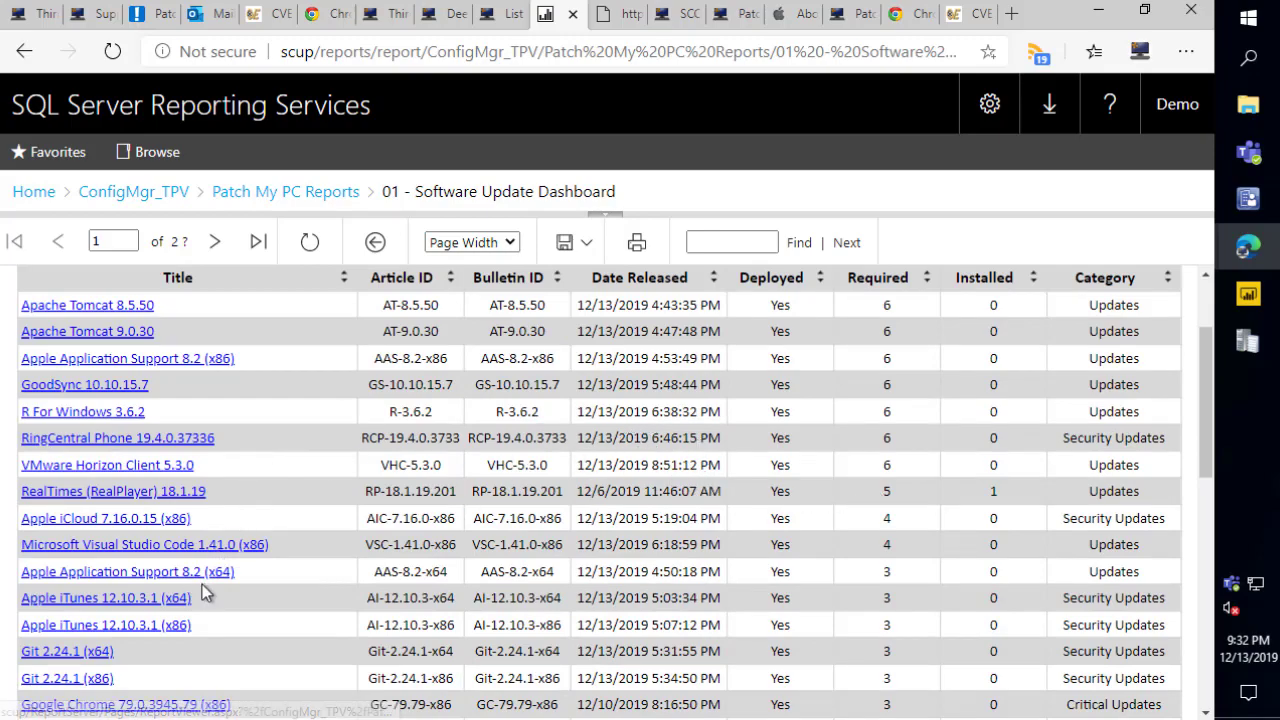
mouse_move(12, 584)
mouse_down()
mouse_move(106, 618)
mouse_move(243, 638)
mouse_up()
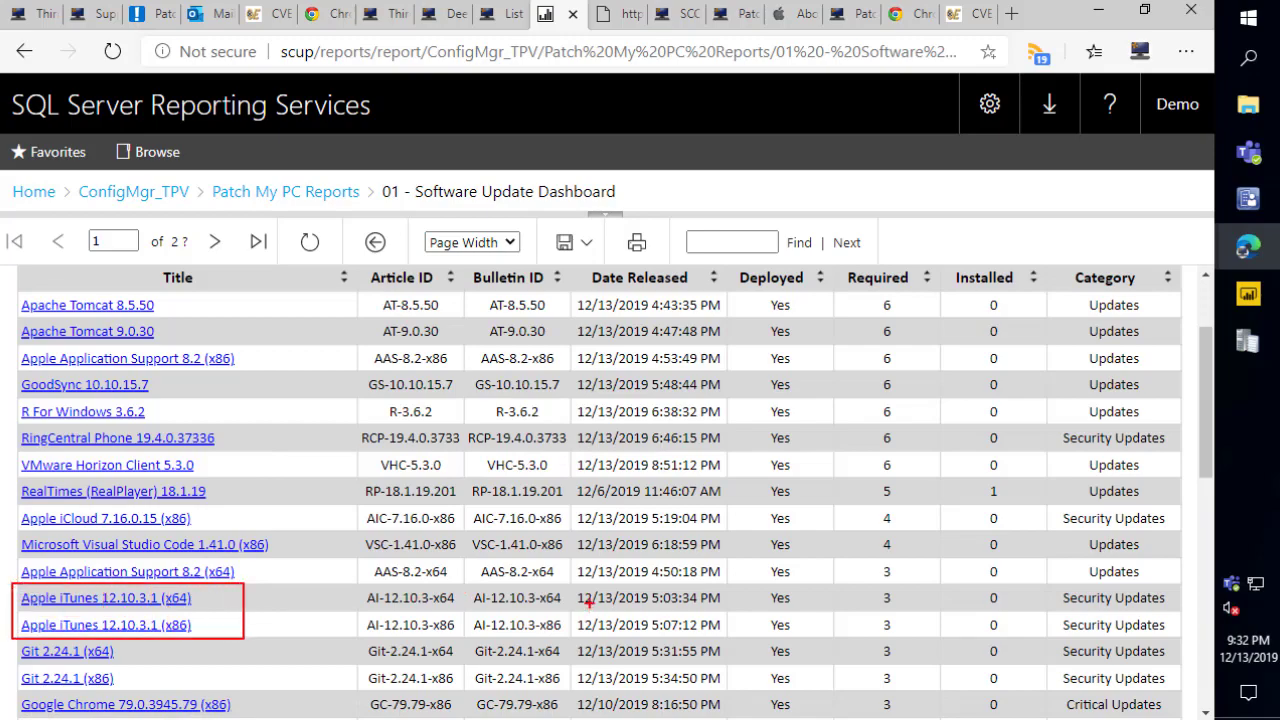
drag(571, 587, 732, 636)
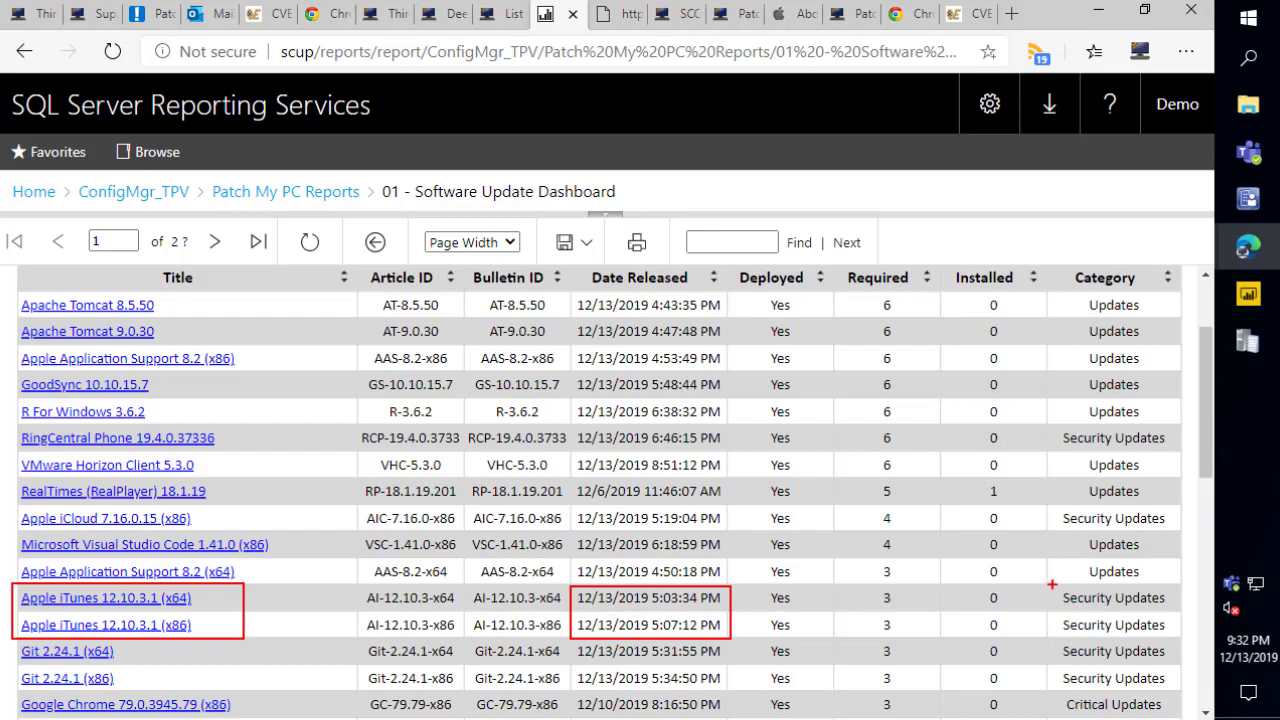
drag(1052, 584, 1179, 639)
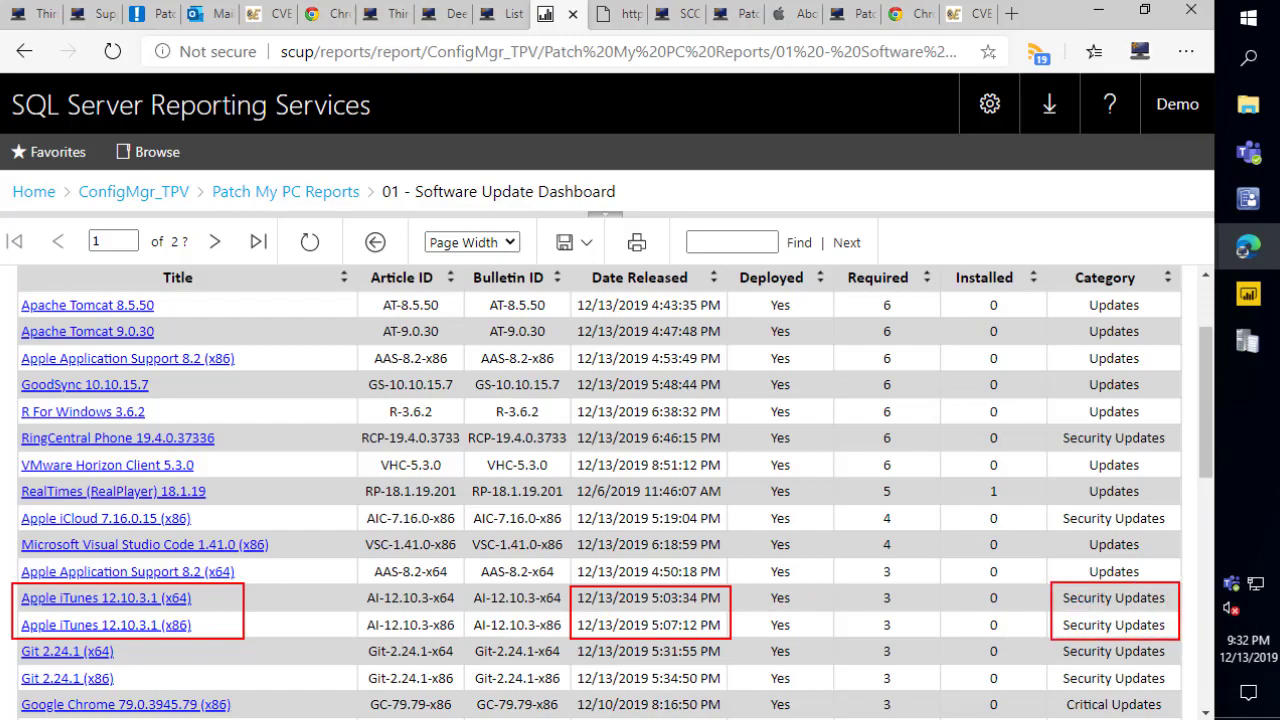
key(Escape)
Open the Patch My PC Catalog Update for December 13, 2019 from the feed reader and examine its Apple iTunes 12.10.3.1 entry
click(1037, 52)
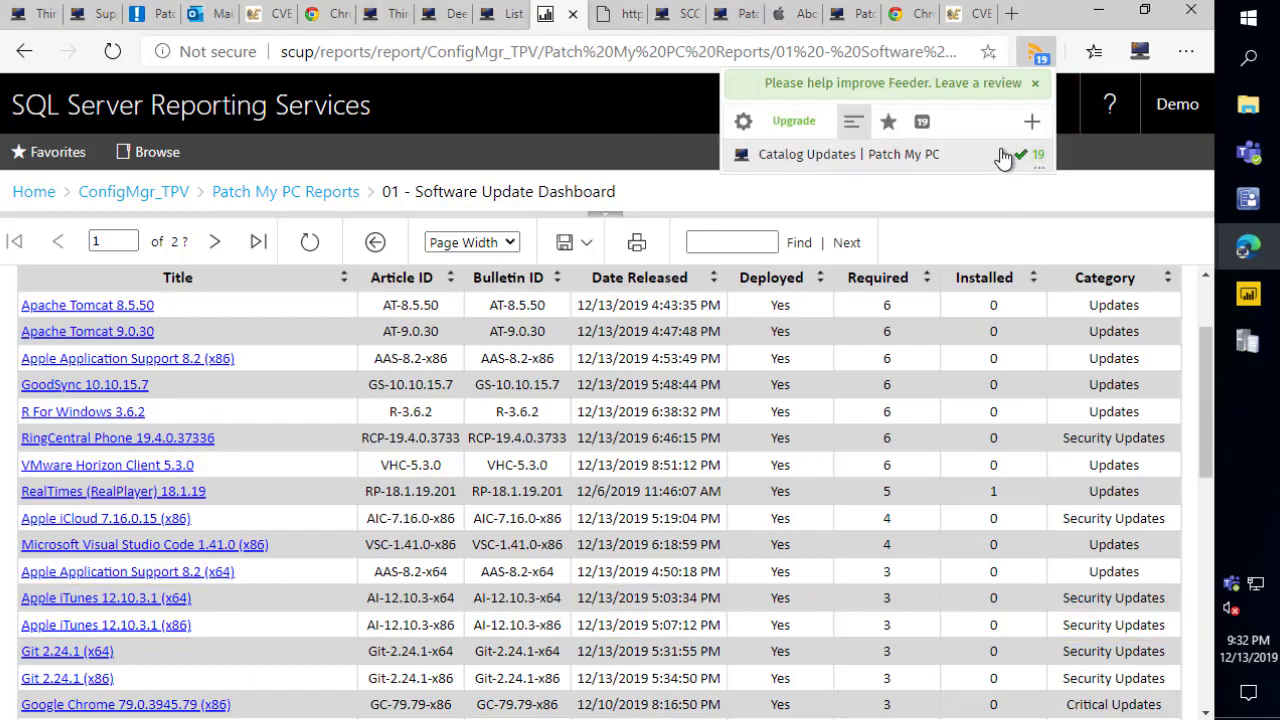
click(884, 160)
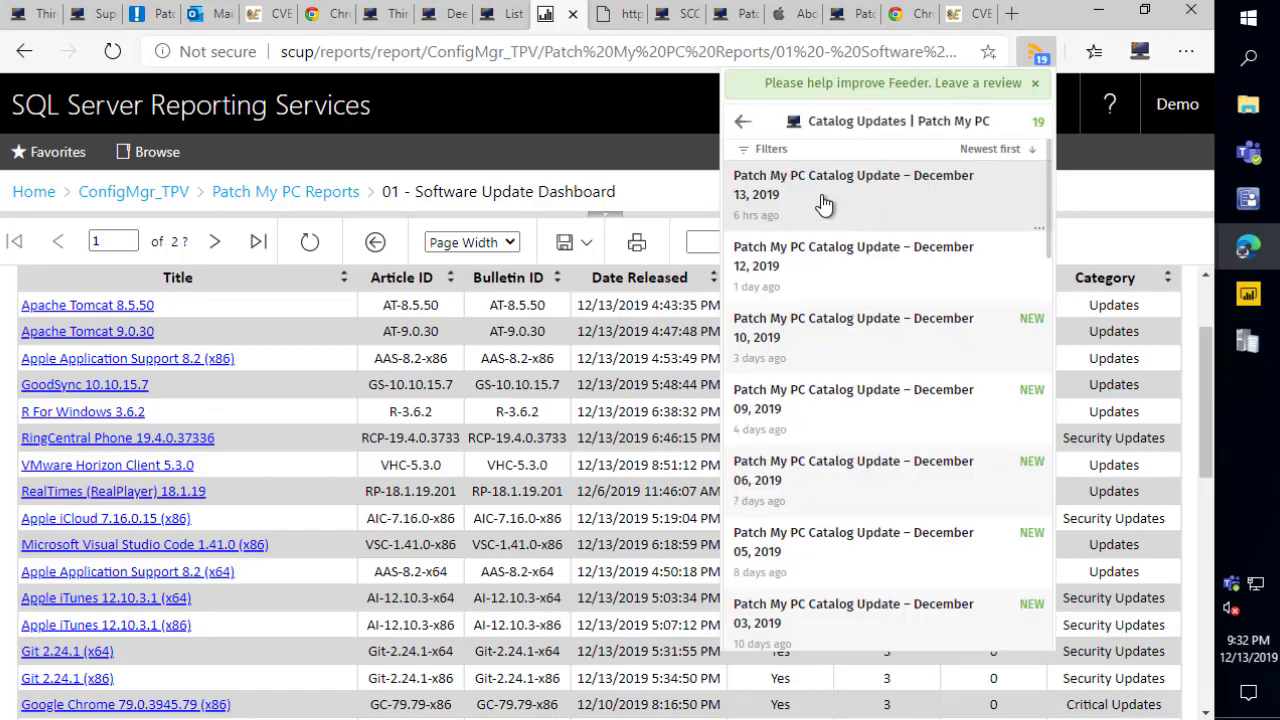
click(809, 198)
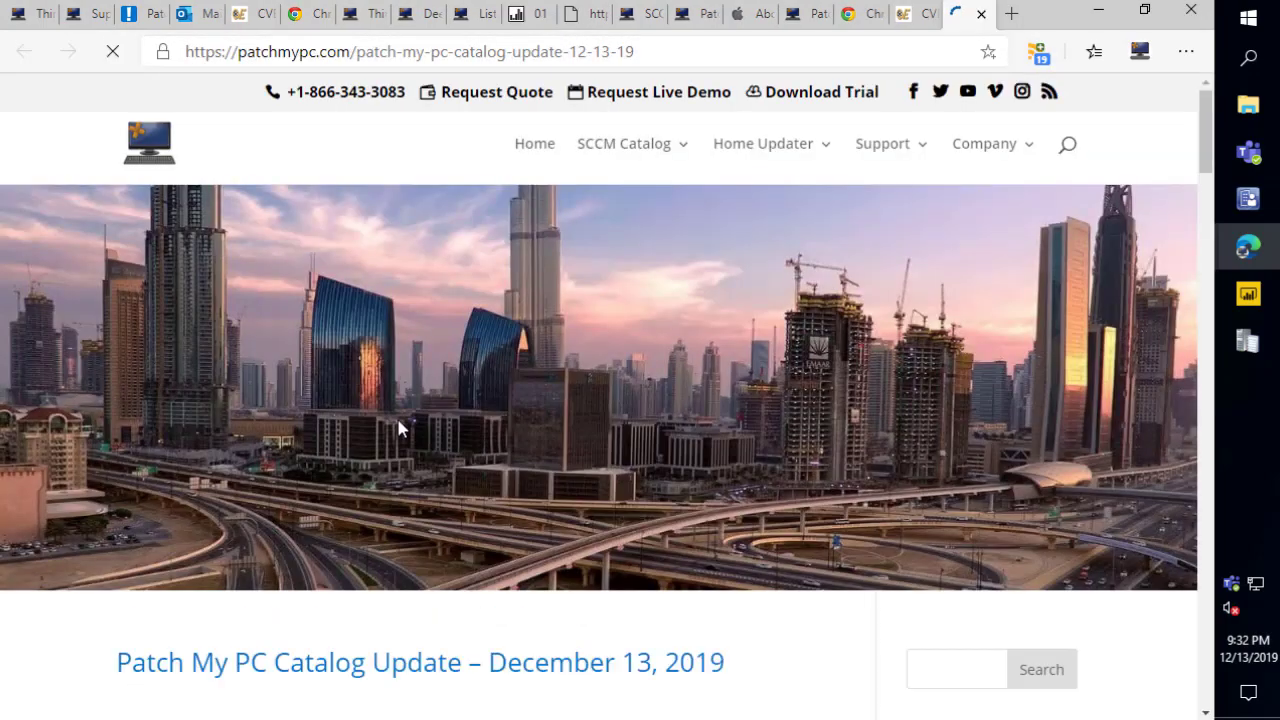
scroll(329, 506, down, 9)
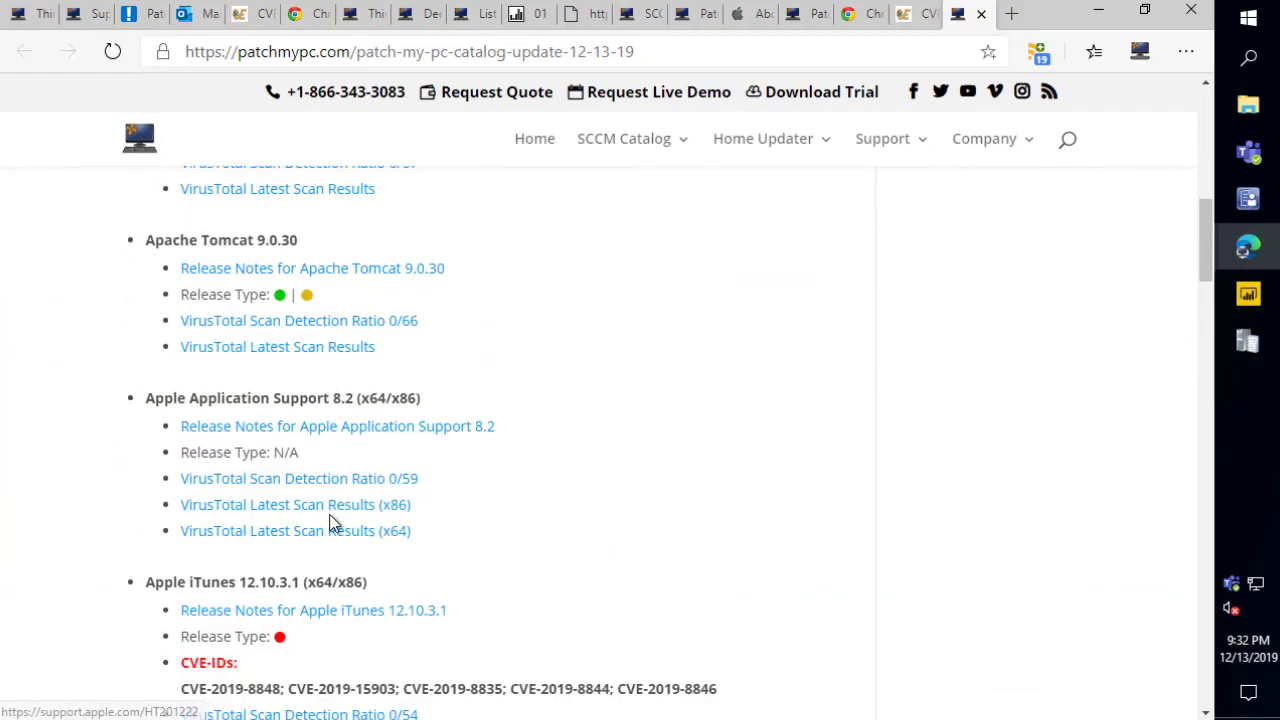
scroll(333, 520, down, 3)
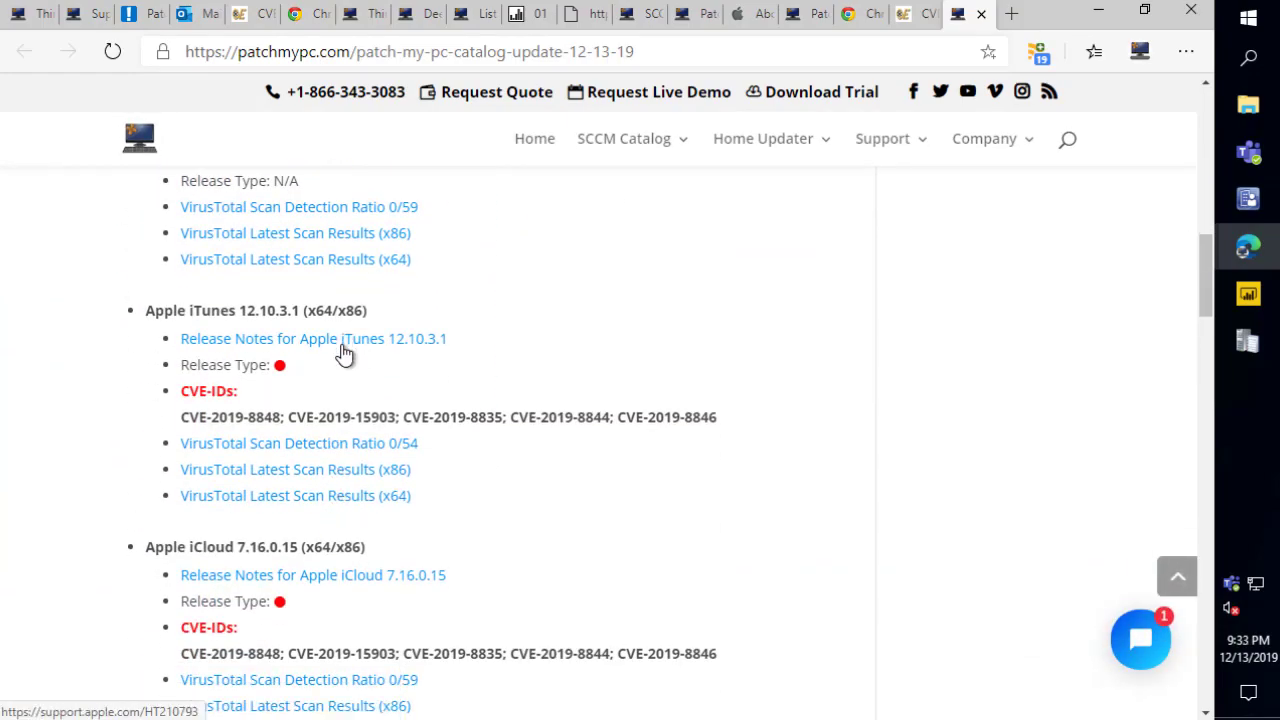
scroll(545, 282, down, 2)
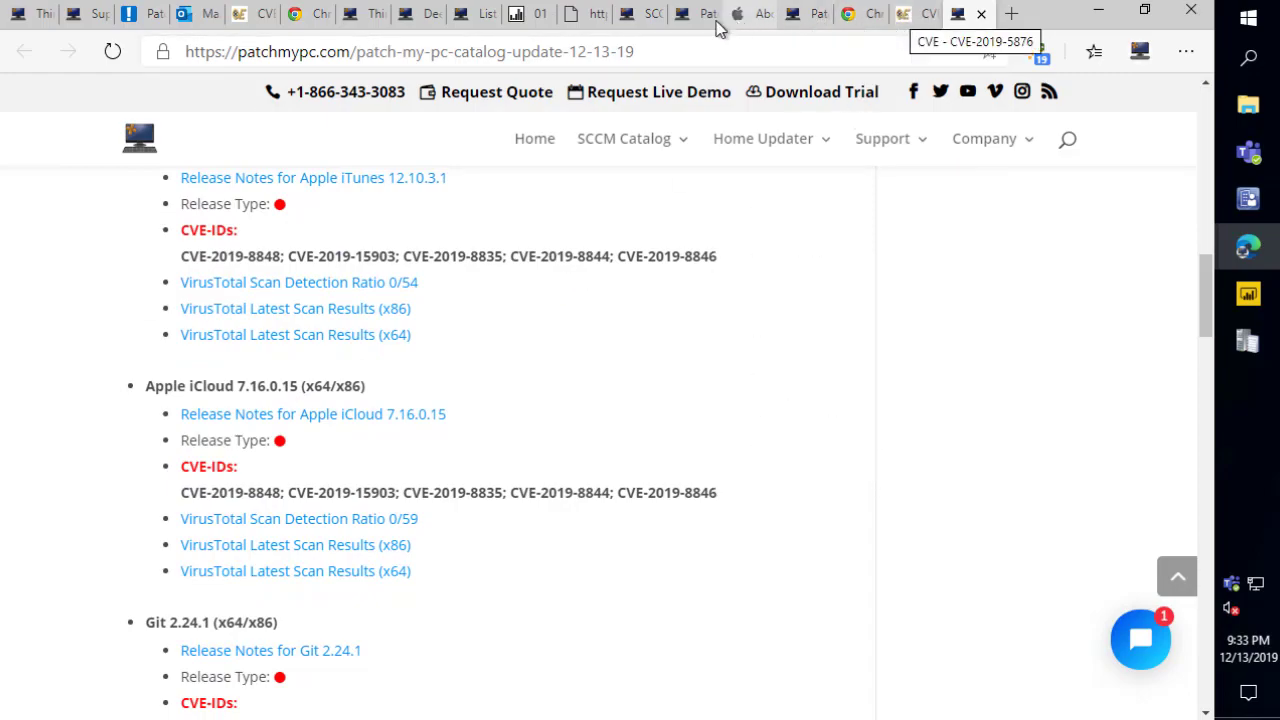
Return to the dashboard report's update list and temporarily box the Required count for Apple iTunes 12.10.3.1 (x64)
click(530, 20)
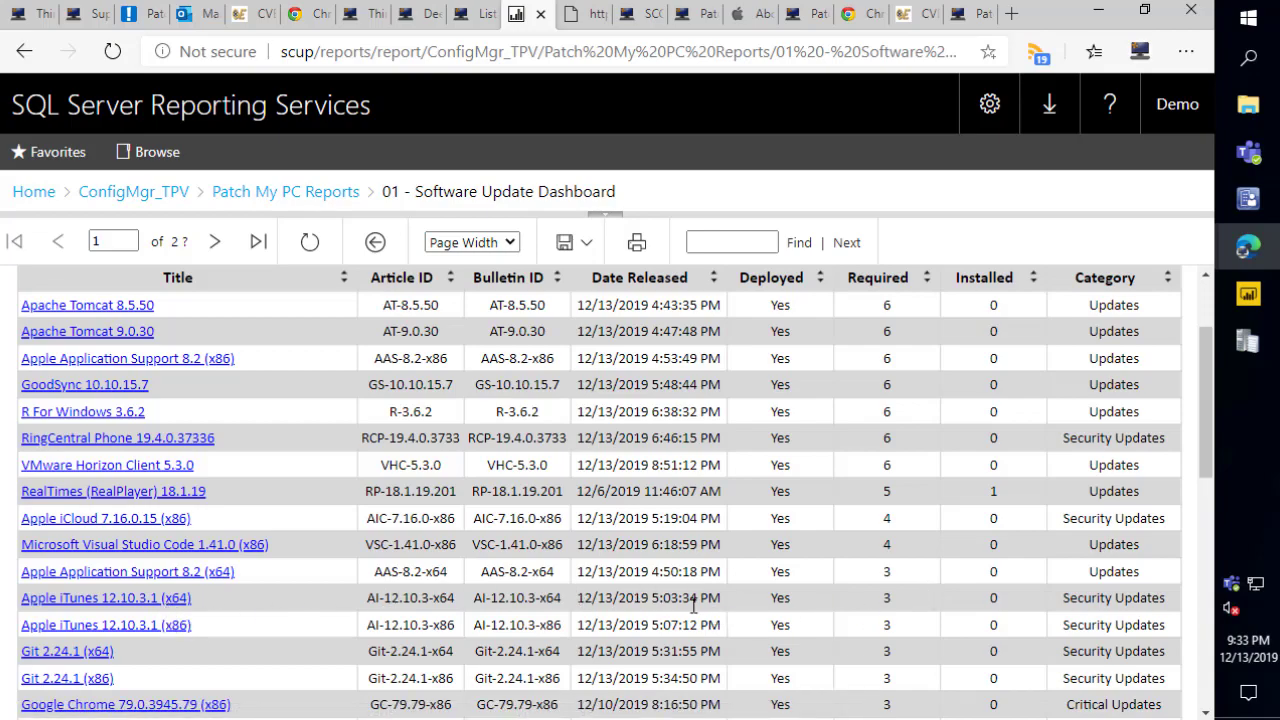
click(143, 603)
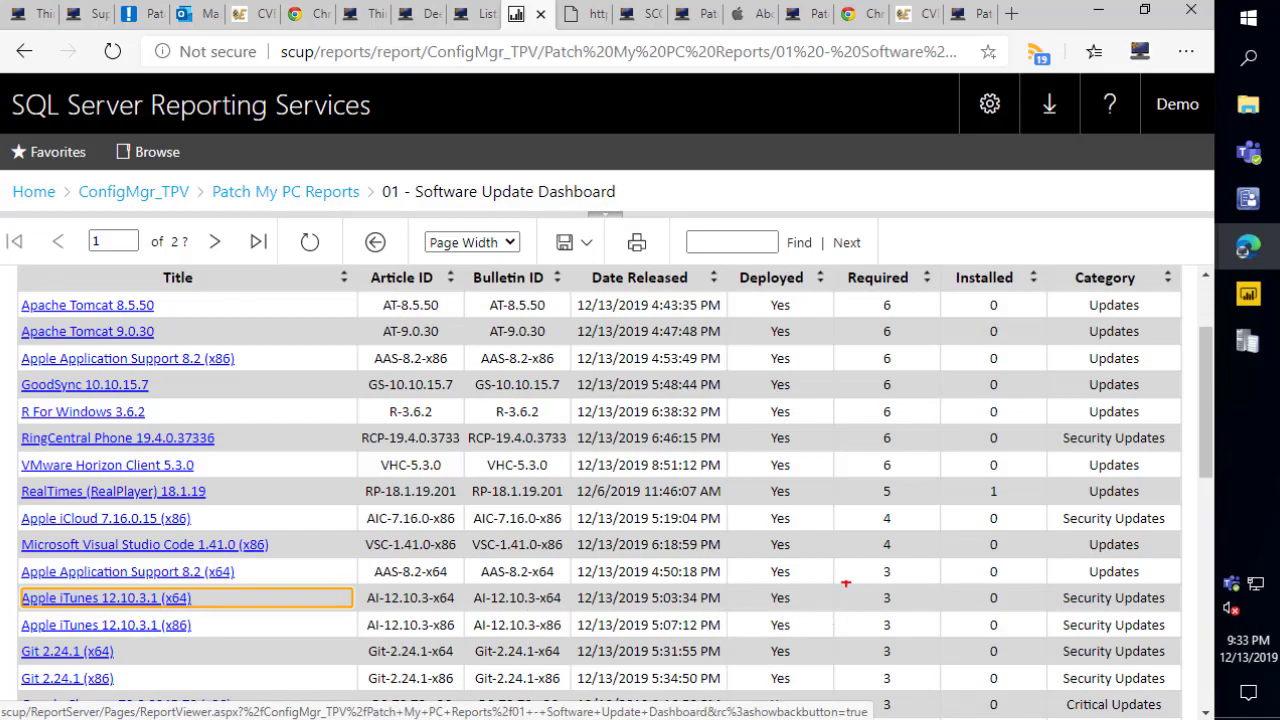
drag(856, 588, 919, 616)
key(Escape)
Open the specific compliance report for Apple iTunes 12.10.3.1 (x64) and set its zoom to Whole Page
click(177, 599)
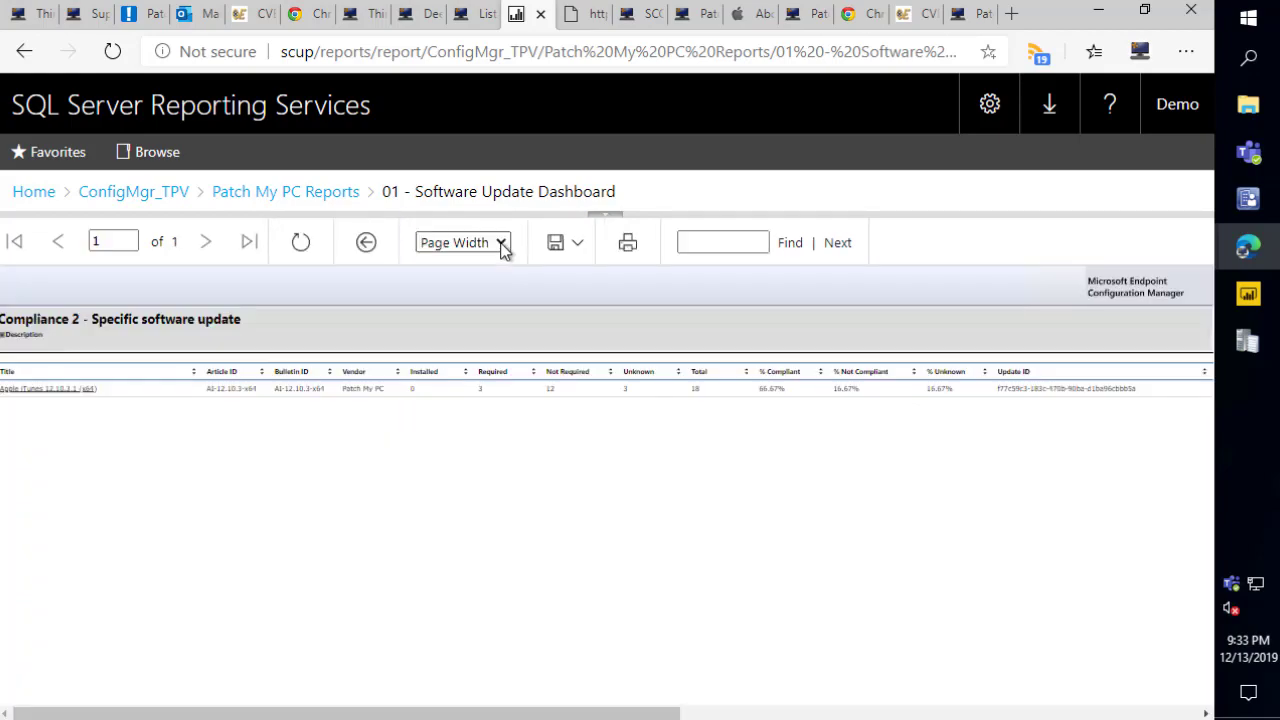
click(501, 244)
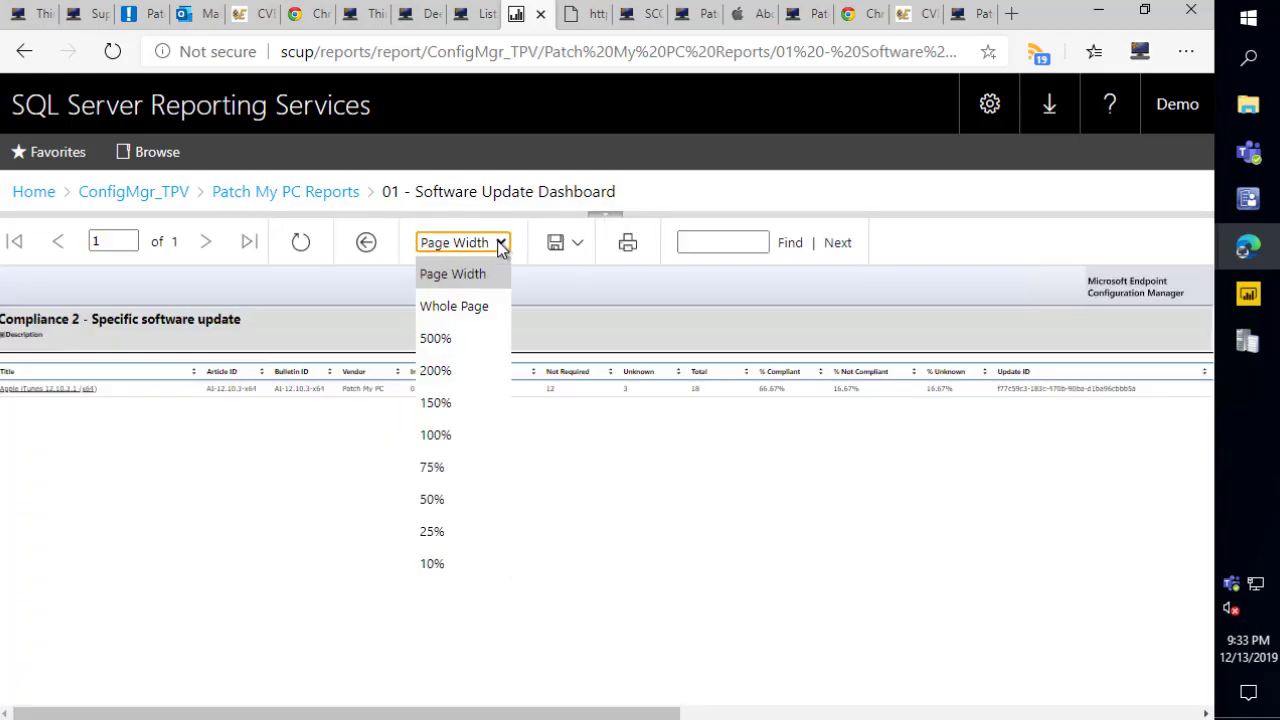
click(467, 306)
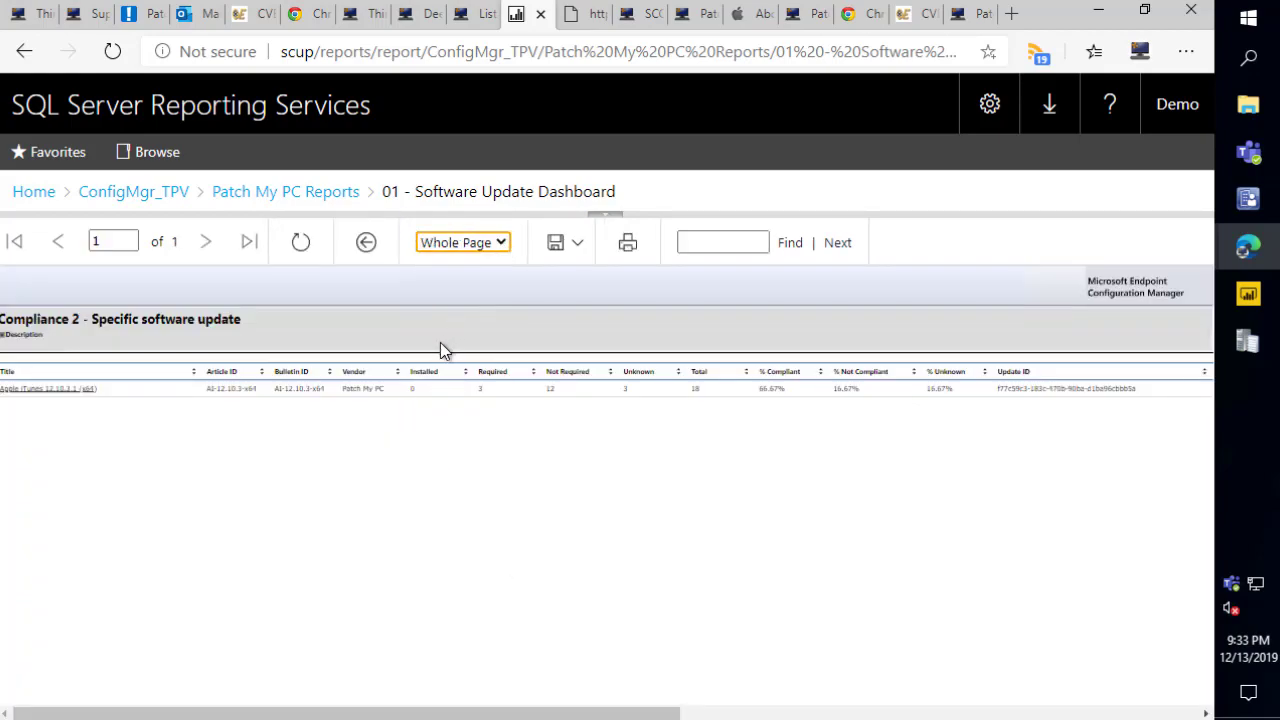
Drill down to the computers in the "Update is required" state for Apple iTunes and temporarily box the device table
click(75, 396)
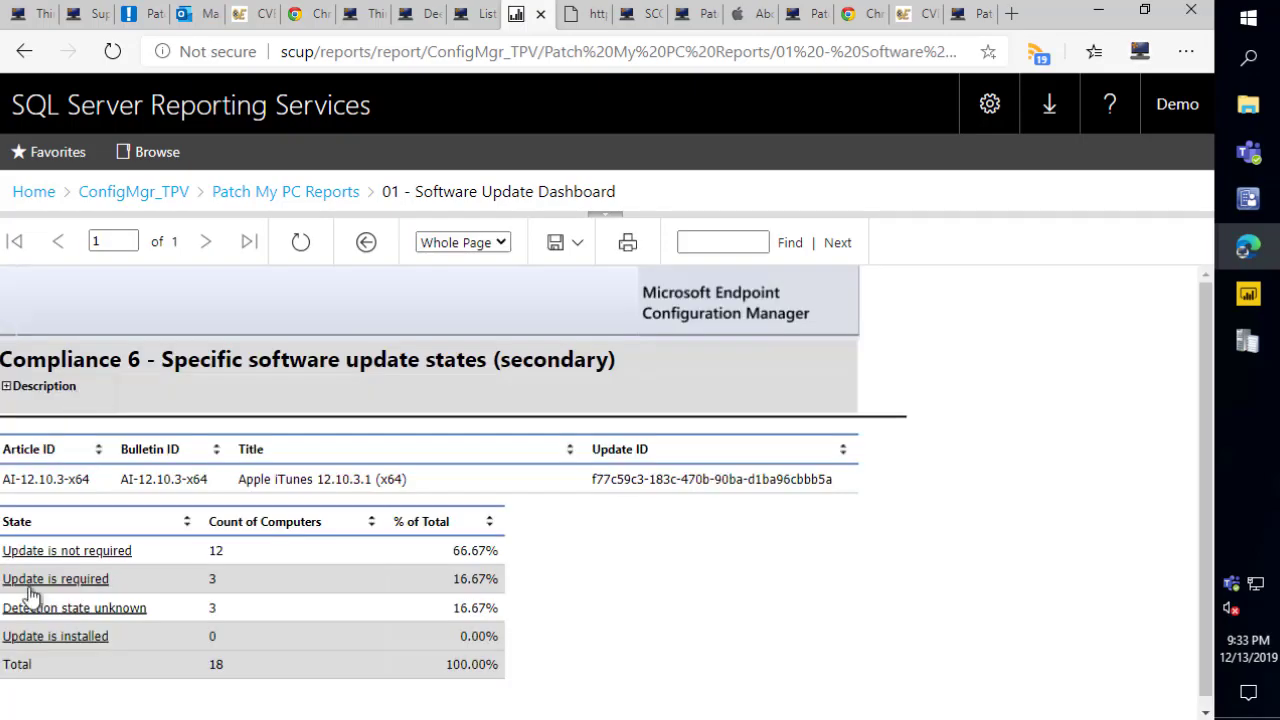
scroll(54, 553, down, 1)
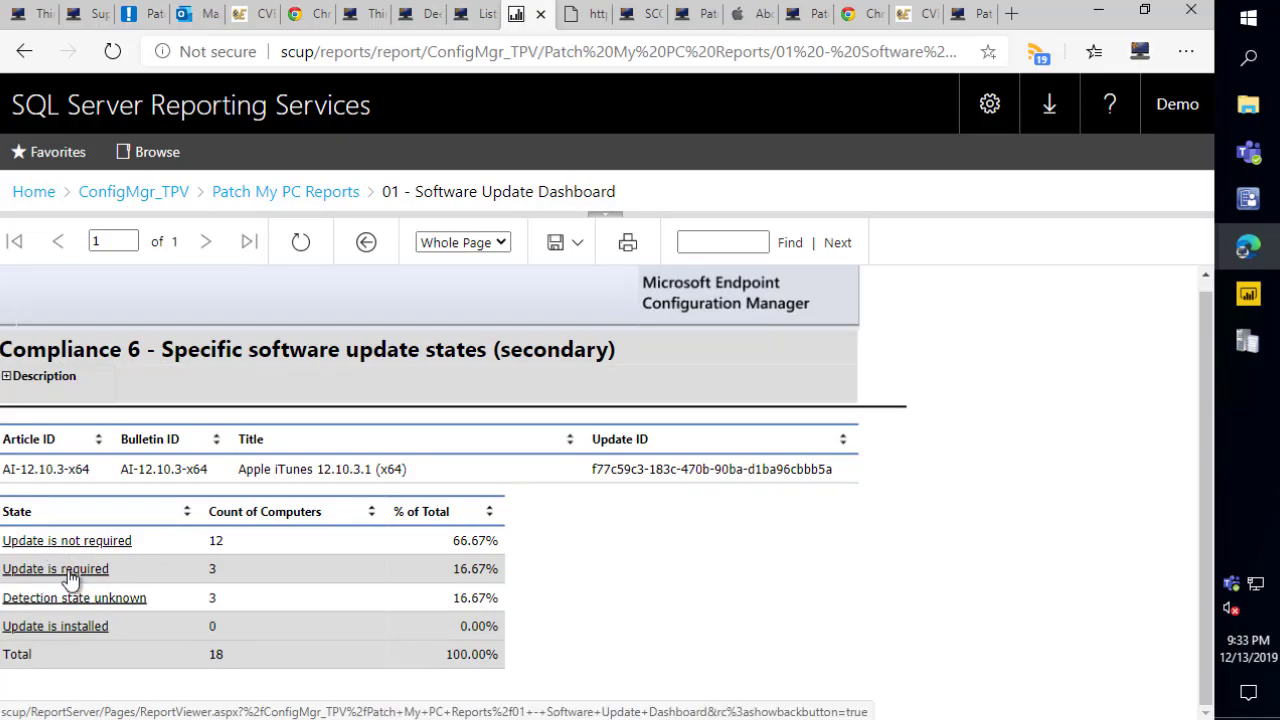
click(69, 570)
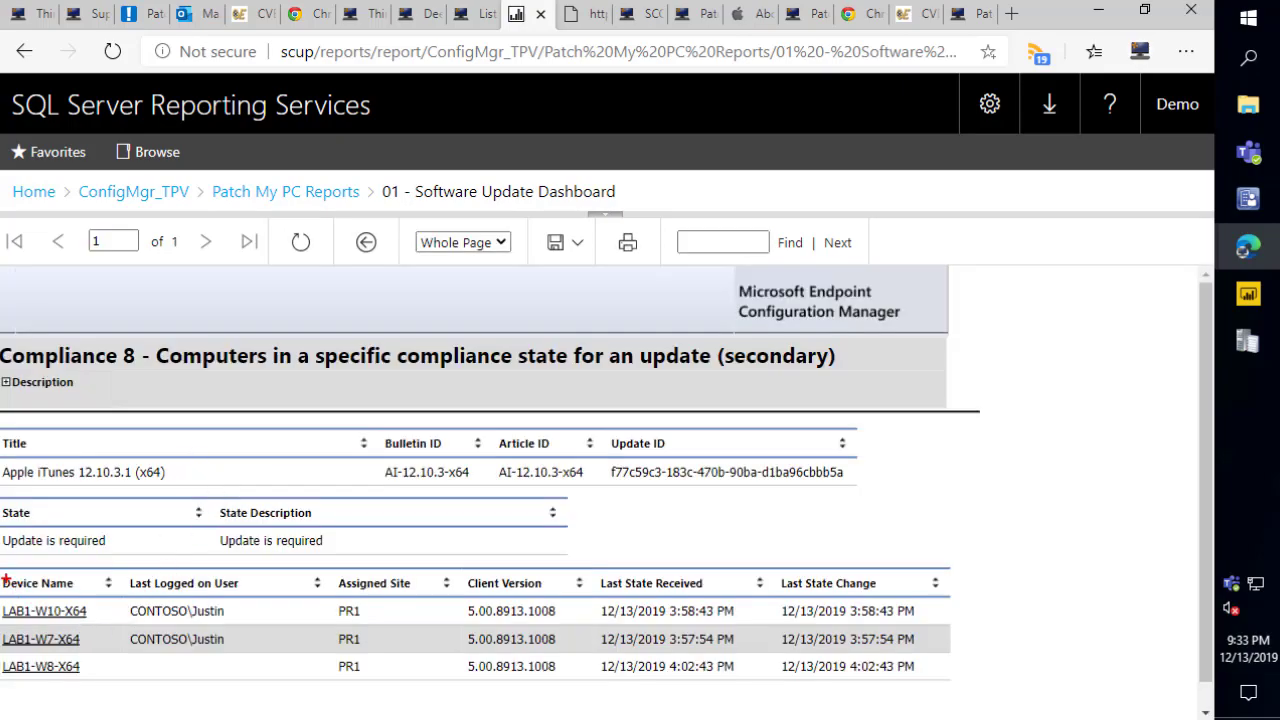
mouse_move(20, 578)
mouse_down()
mouse_move(210, 666)
mouse_move(870, 694)
mouse_move(965, 686)
mouse_up()
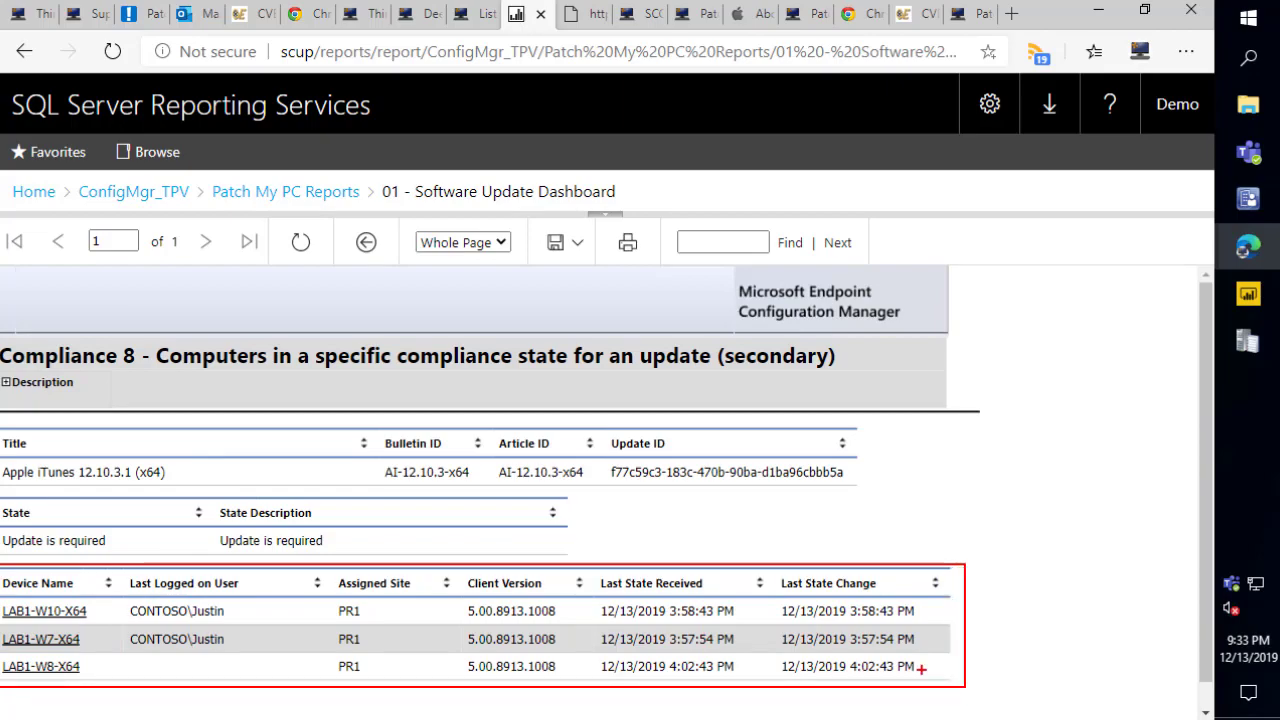
key(Escape)
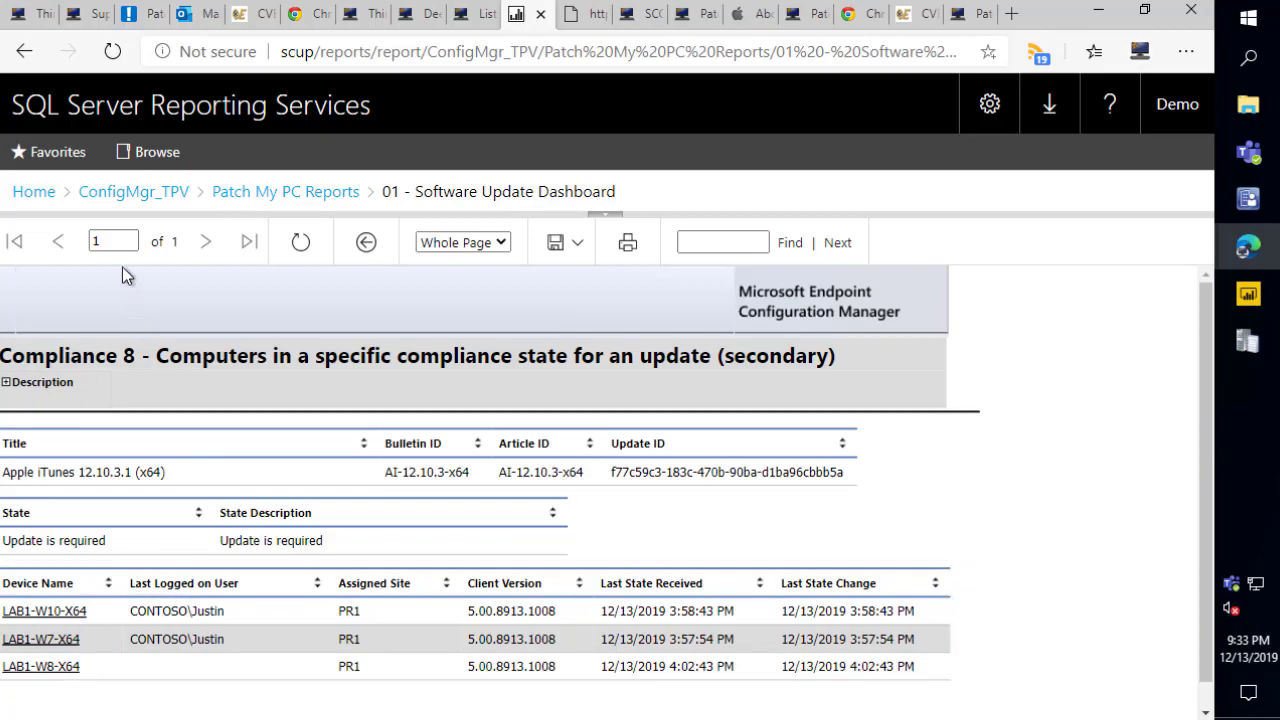
Return to the Patch My PC Reports folder, and minimize the browser and Configuration Manager windows
click(366, 242)
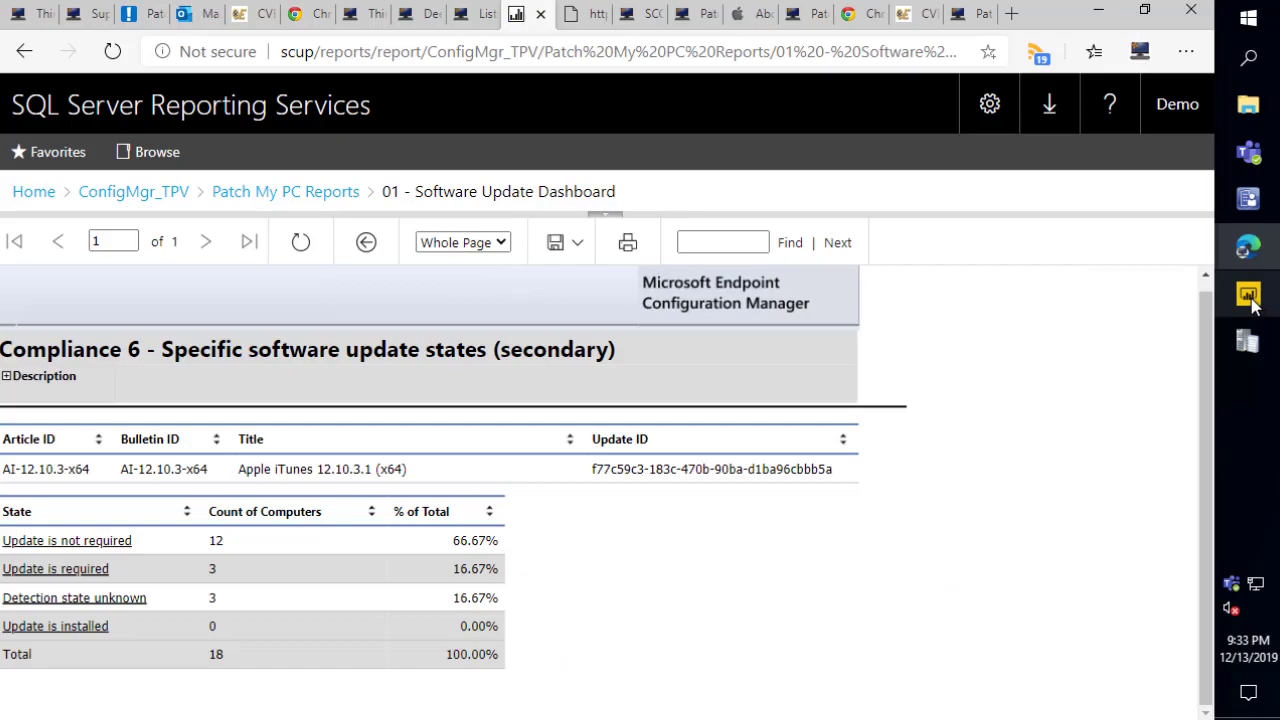
click(304, 191)
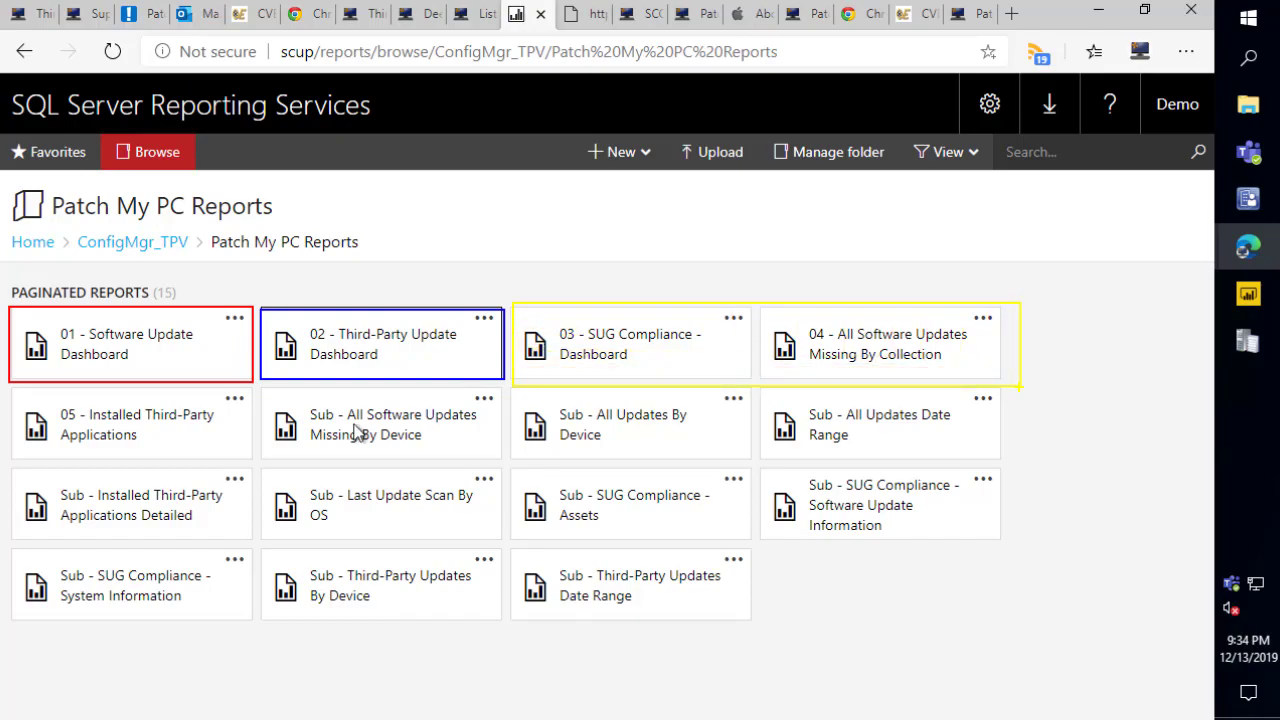
click(1097, 10)
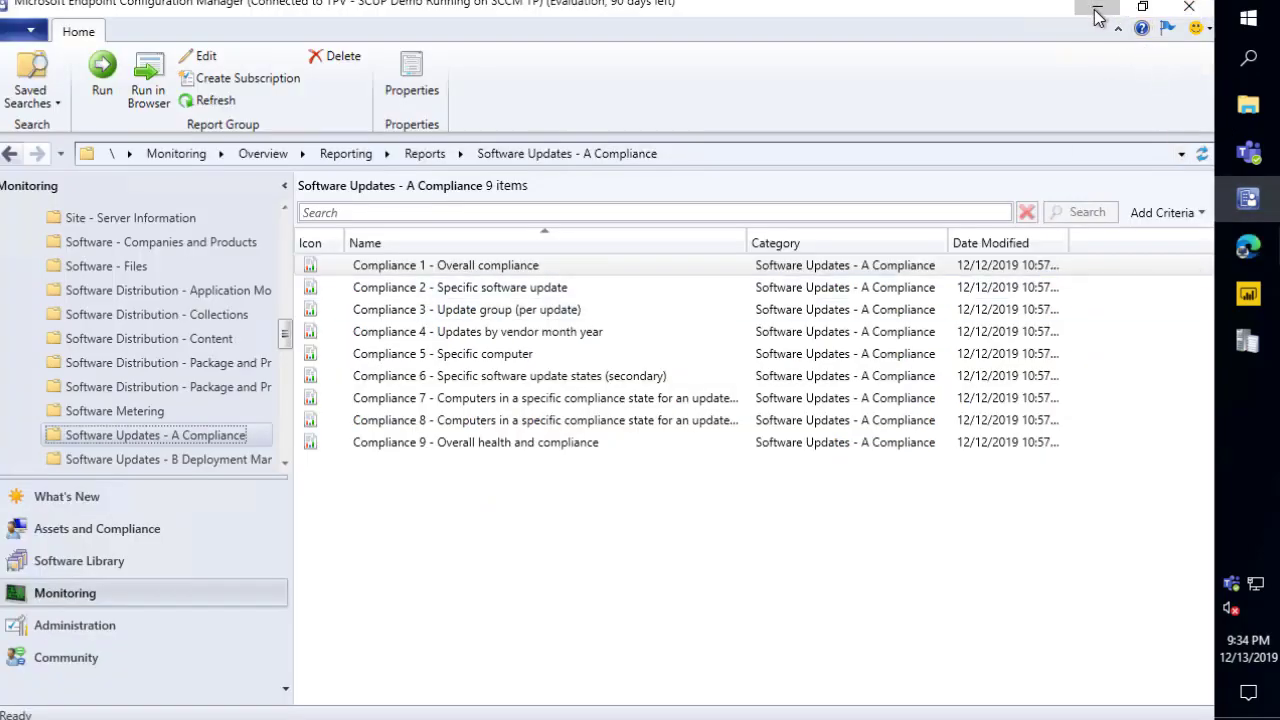
click(1097, 12)
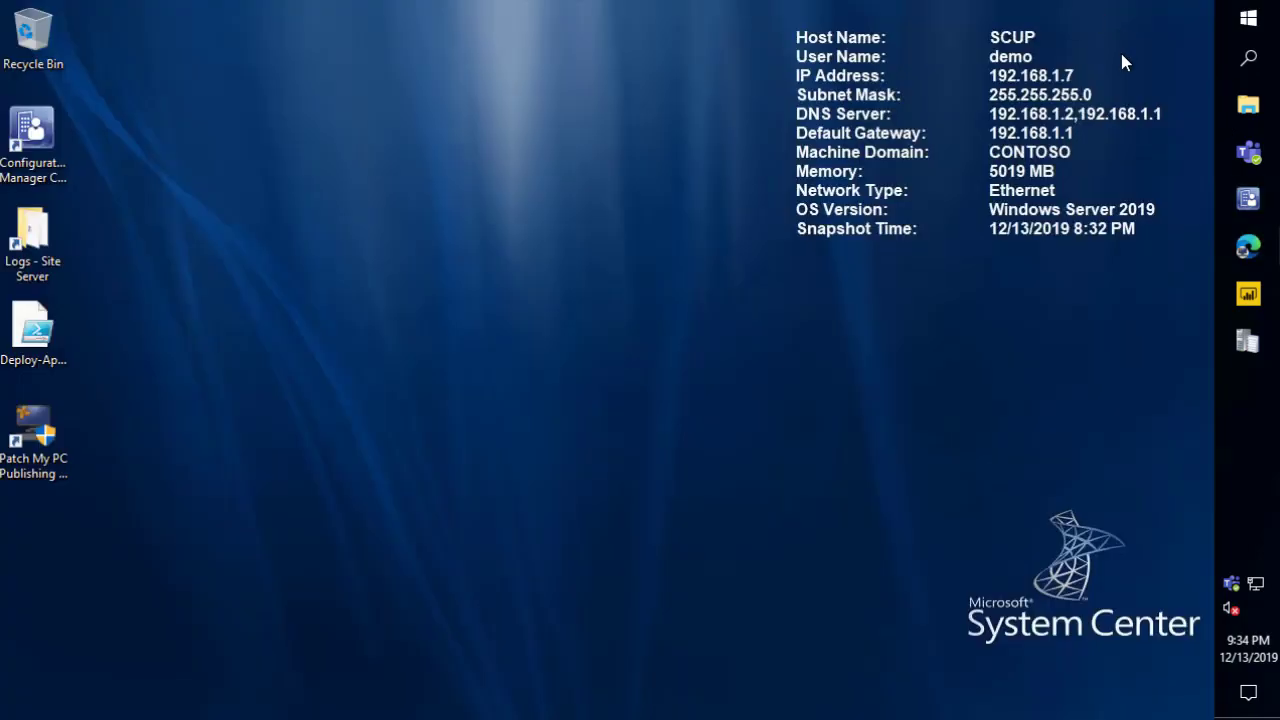
Switch to Power BI Desktop and show the Update Compliance page of the Configuration Manager dashboard
click(1248, 293)
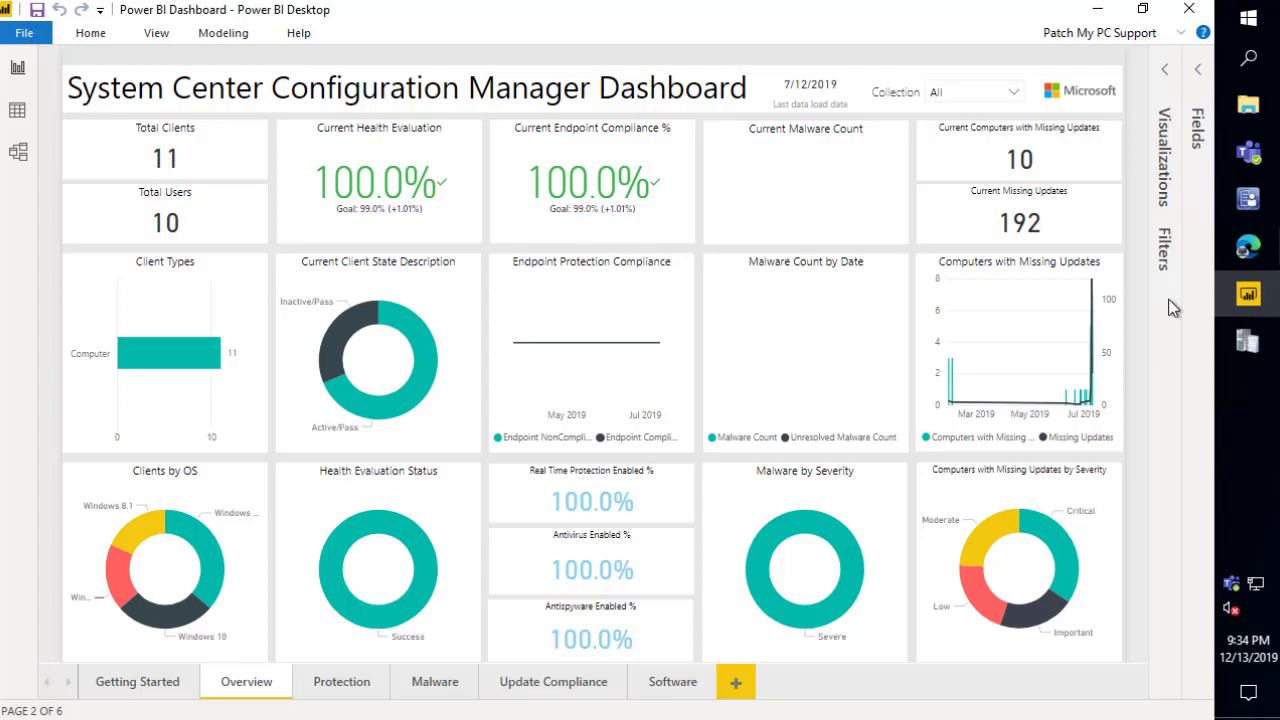
mouse_move(1246, 258)
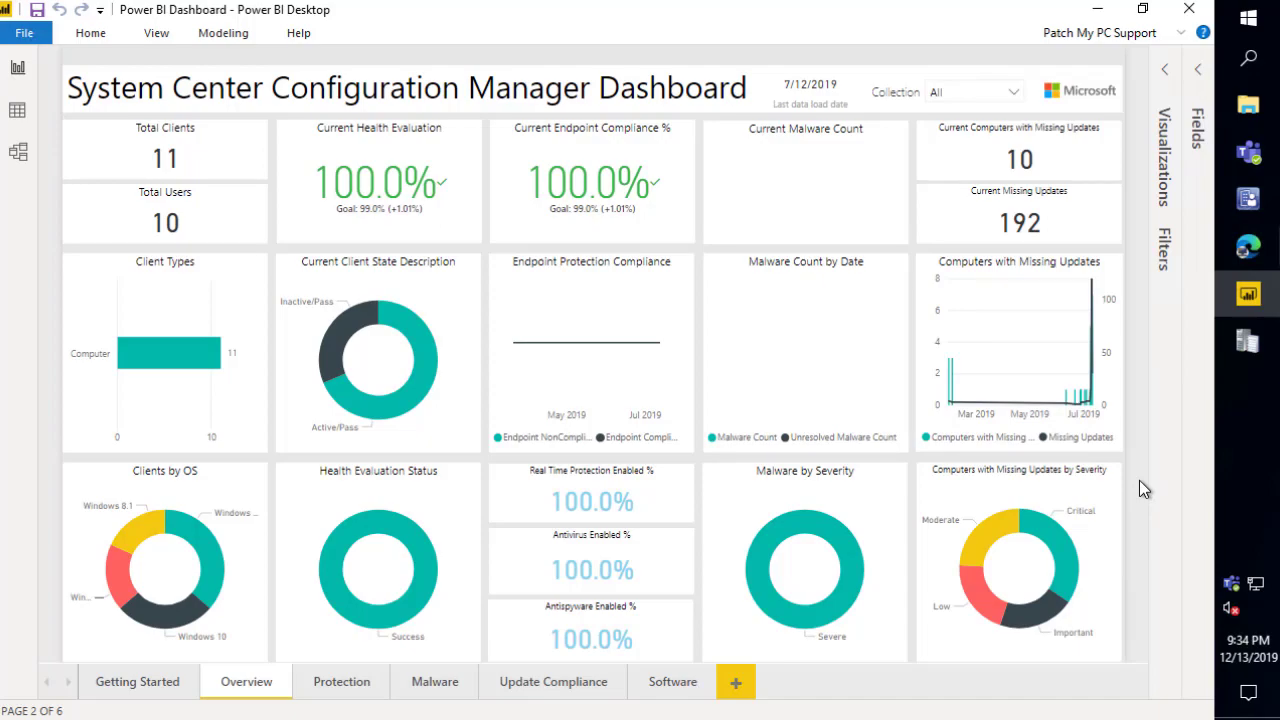
click(547, 685)
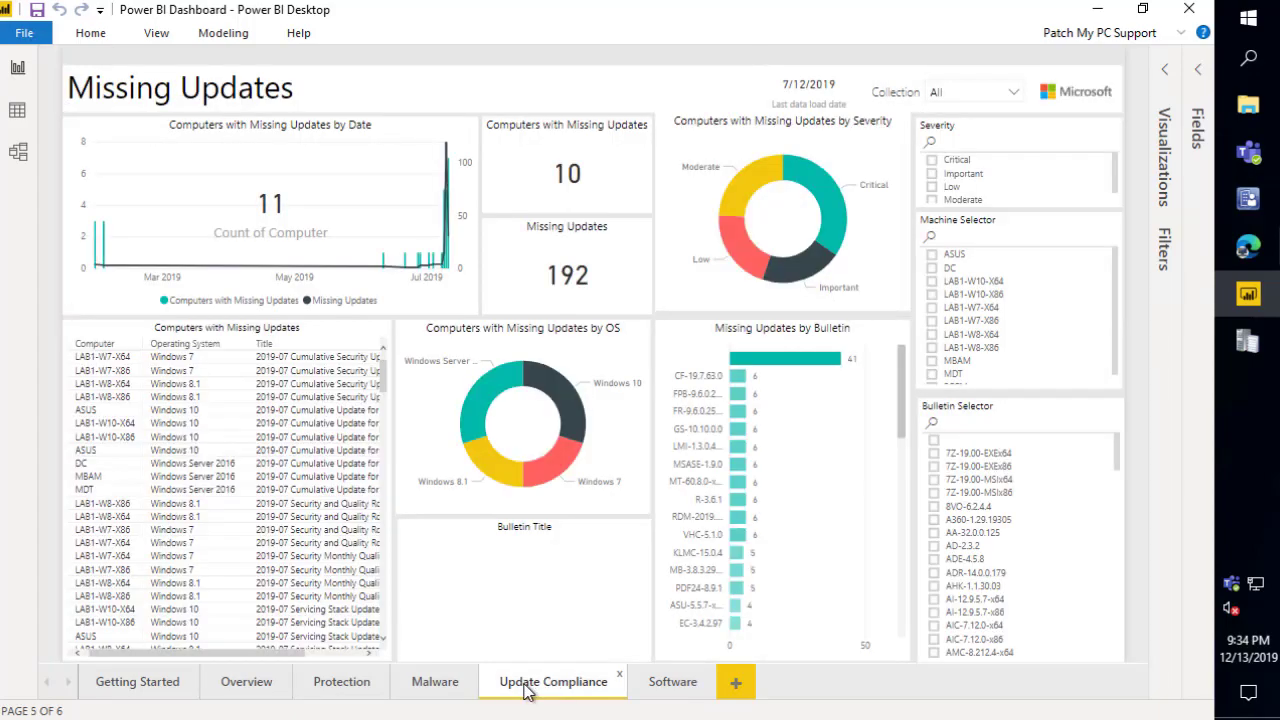
Examine the Computers with Missing Updates table down to its last entries and the Critical segment of the severity chart
click(240, 515)
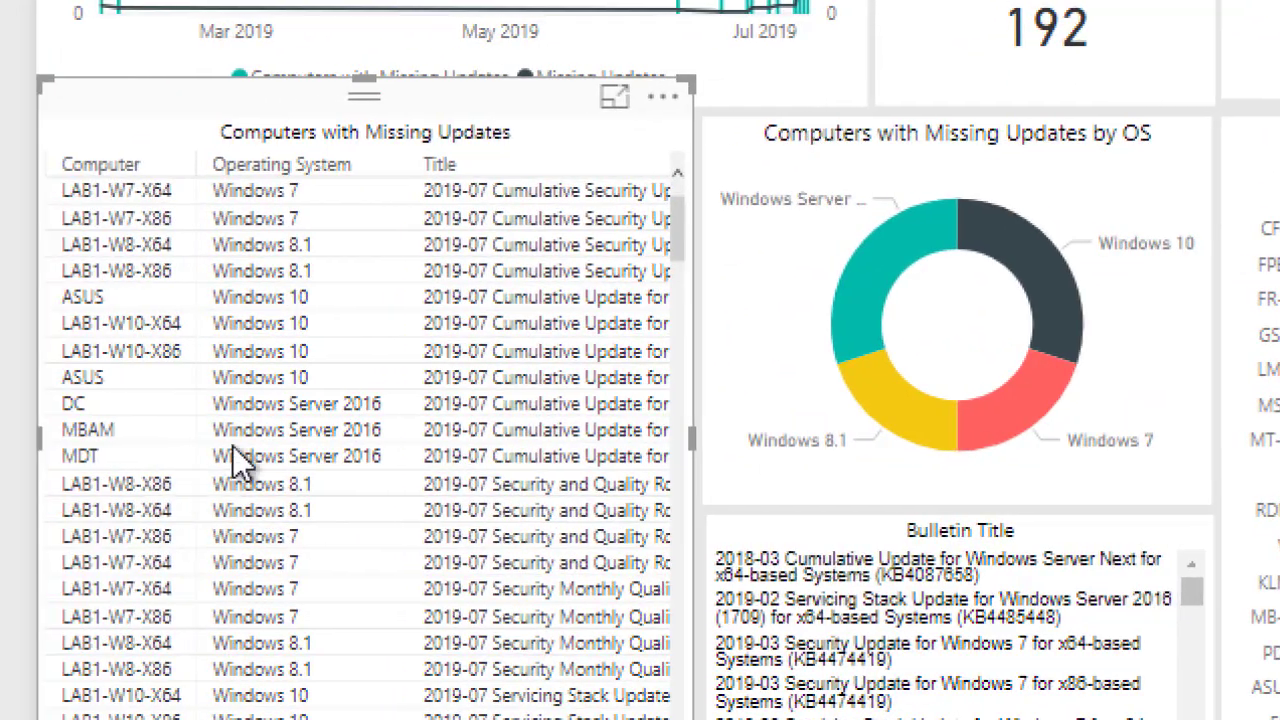
scroll(195, 451, down, 7)
scroll(267, 460, down, 8)
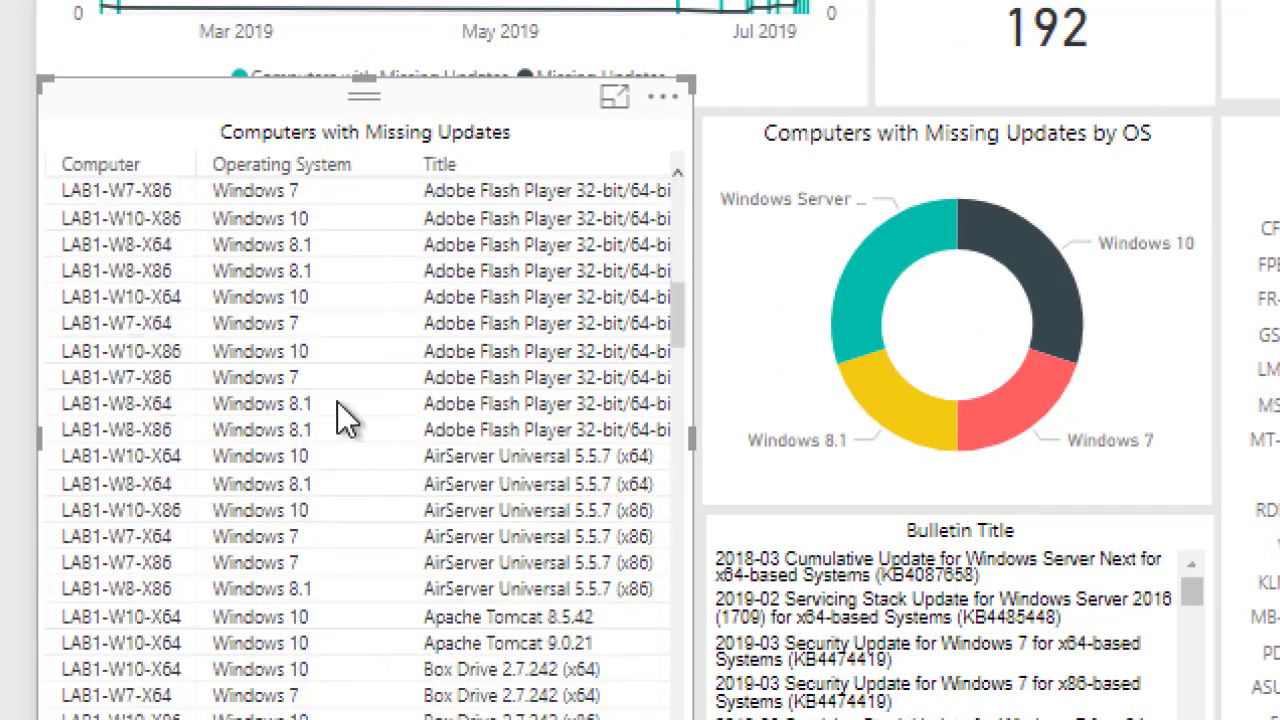
scroll(433, 480, down, 3)
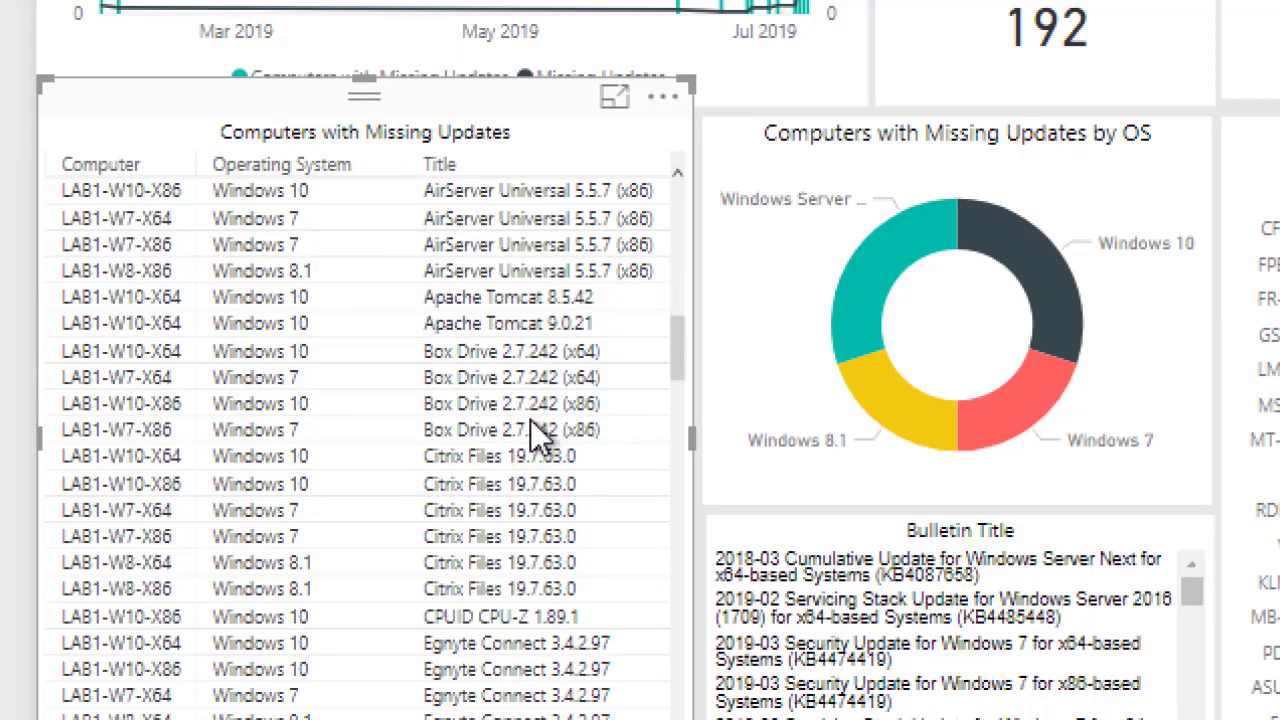
drag(675, 351, 661, 660)
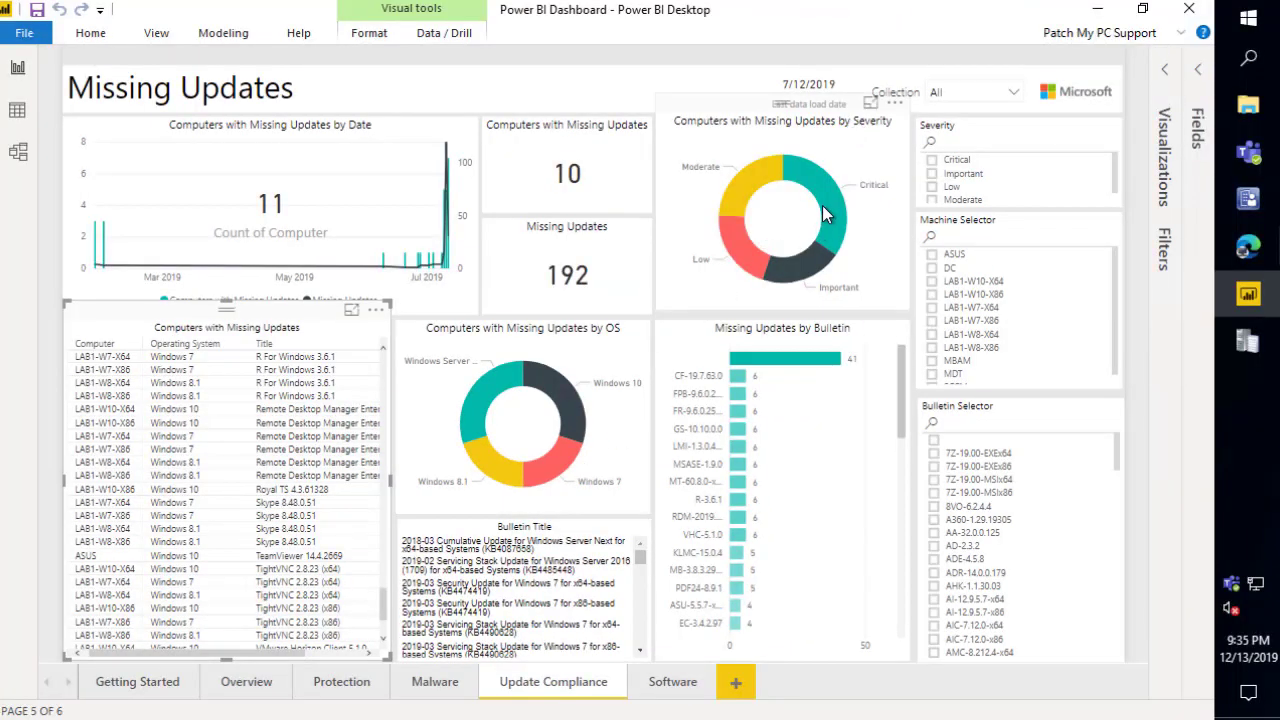
mouse_move(824, 212)
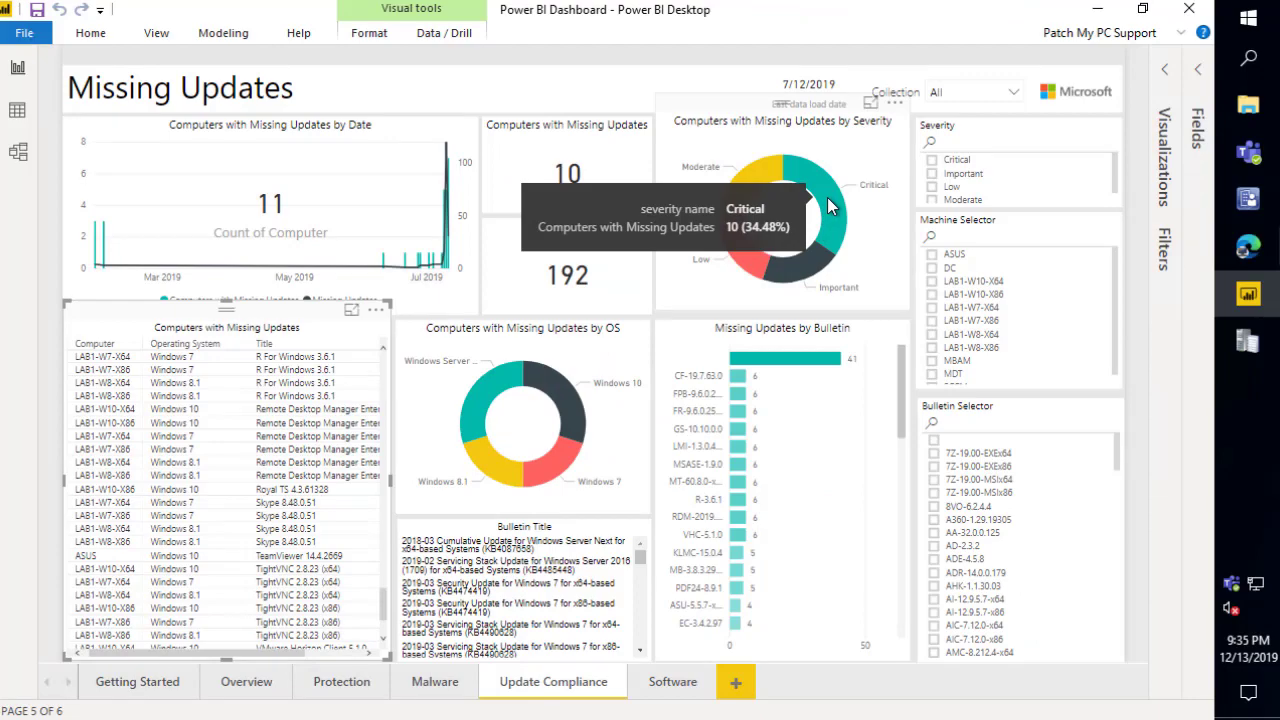
Filter the Missing Updates page to Critical severity, review the affected computers, and minimize the dashboard window
click(827, 207)
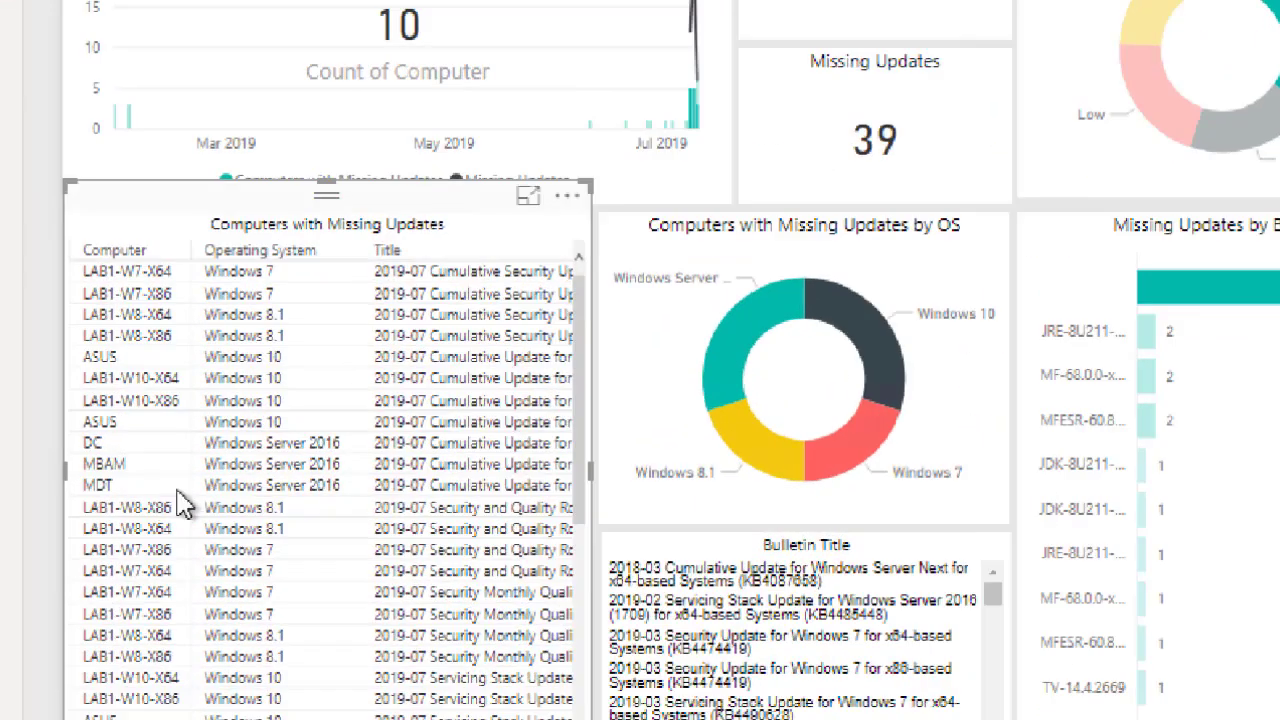
scroll(162, 520, down, 5)
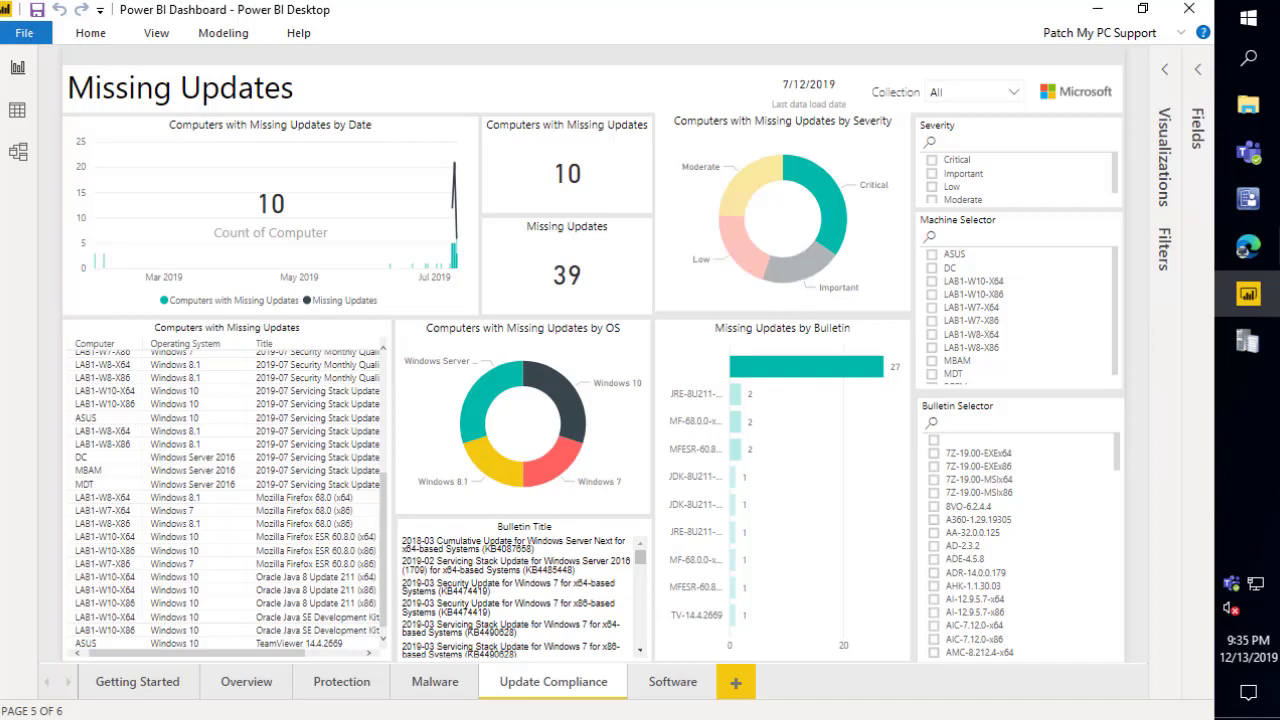
click(1097, 12)
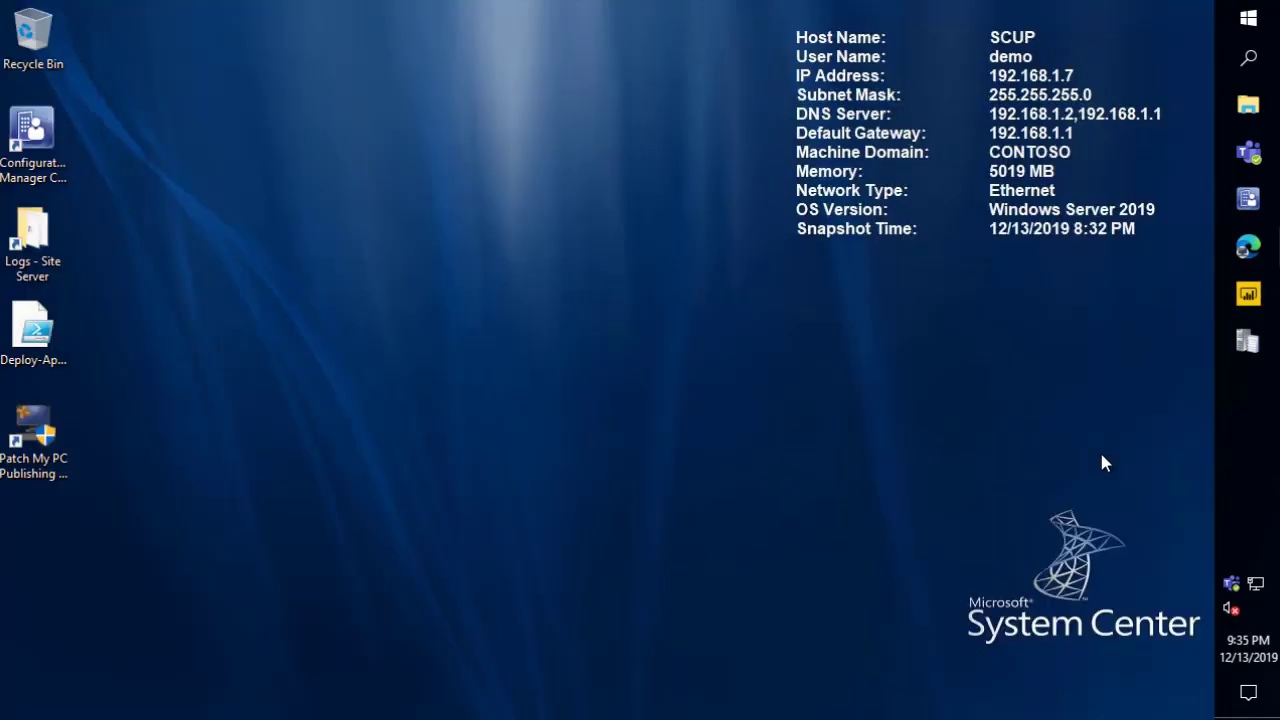
Switch to the browser's Patch My PC newsletter signup page and open the SCCM Catalog Overview page
mouse_move(1247, 250)
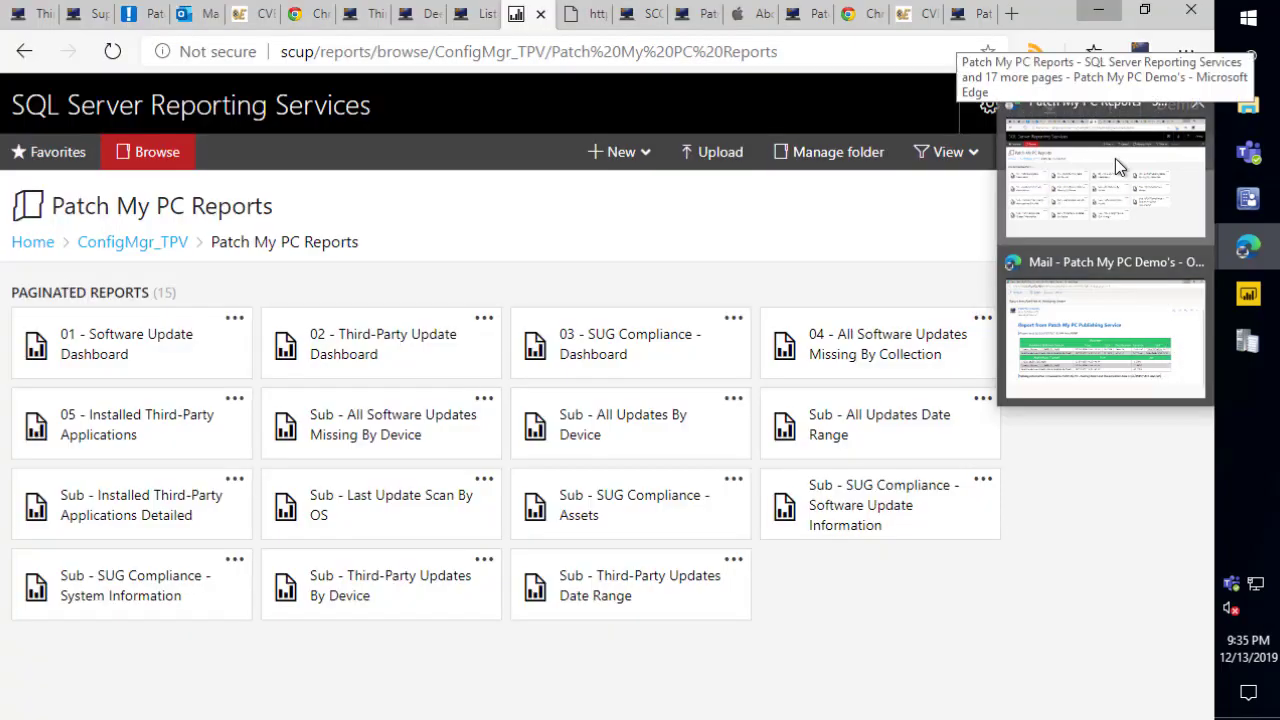
click(1115, 158)
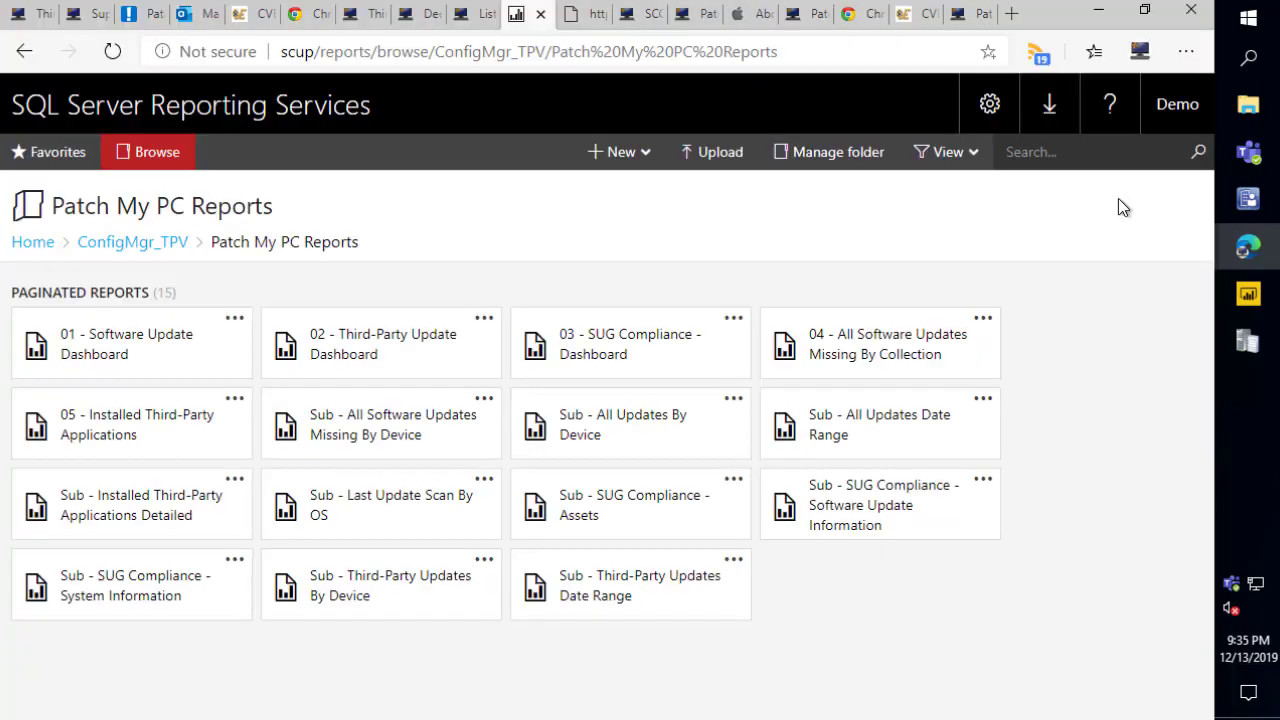
click(647, 18)
scroll(617, 242, down, 4)
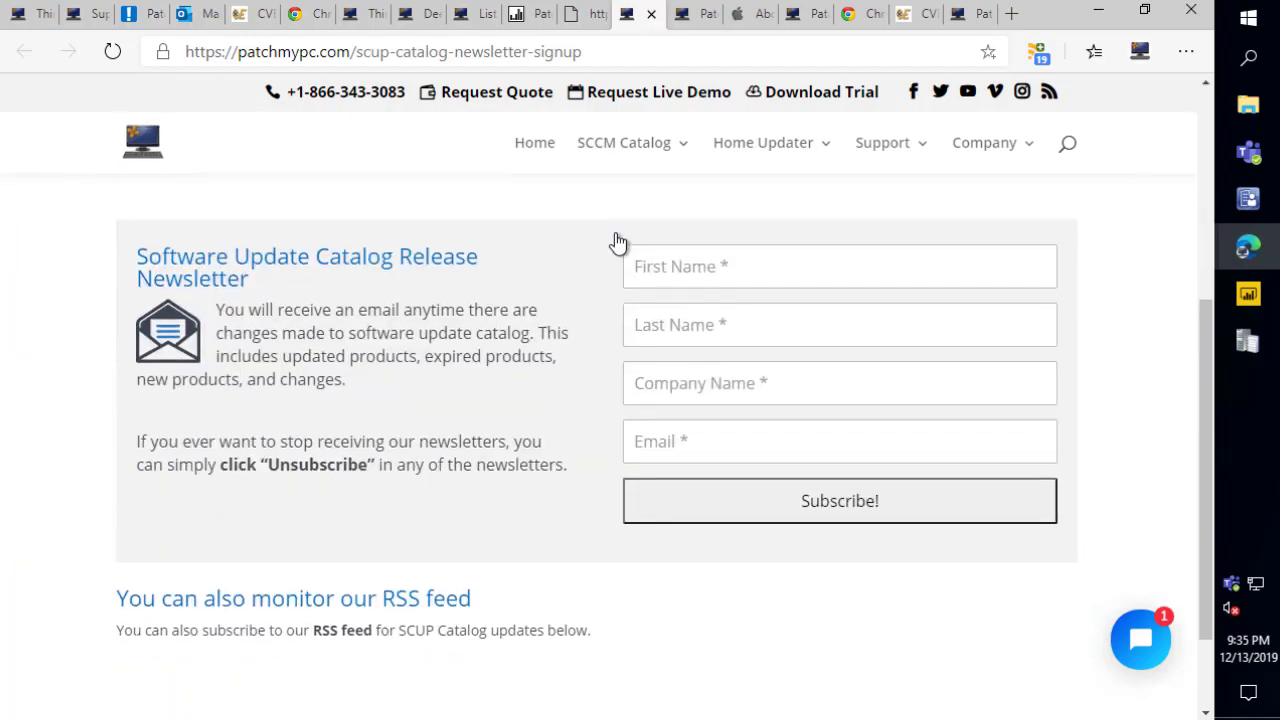
scroll(617, 242, up, 4)
mouse_move(646, 214)
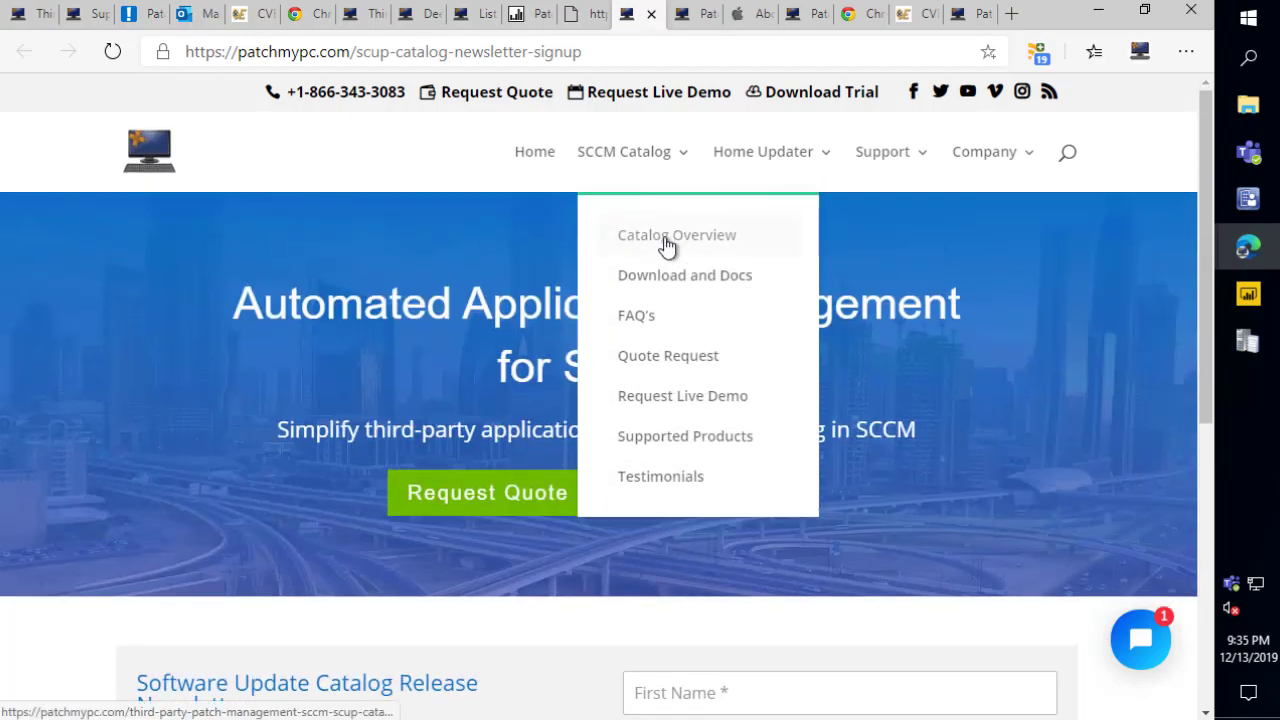
click(667, 240)
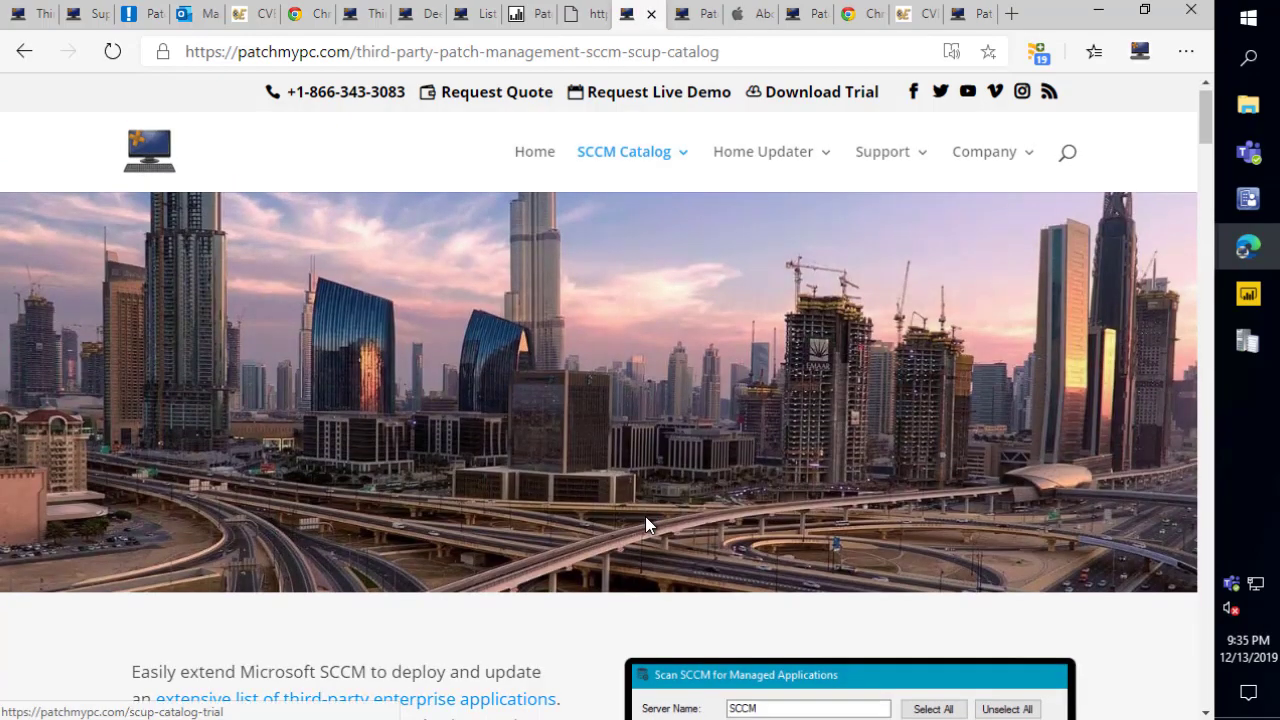
Examine the subscription pricing for Enterprise, Enterprise Plus and Basic, temporarily highlighting the Enterprise and Enterprise Plus annual per-device prices
scroll(645, 516, down, 18)
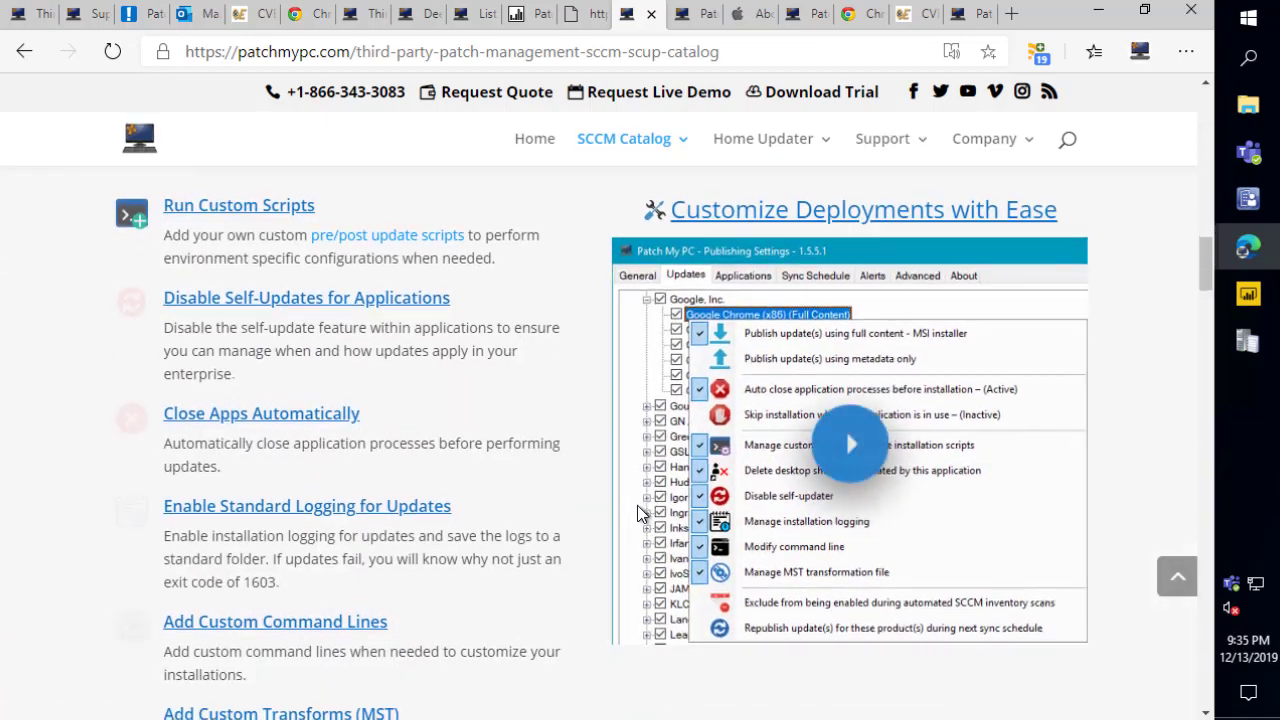
scroll(637, 505, down, 15)
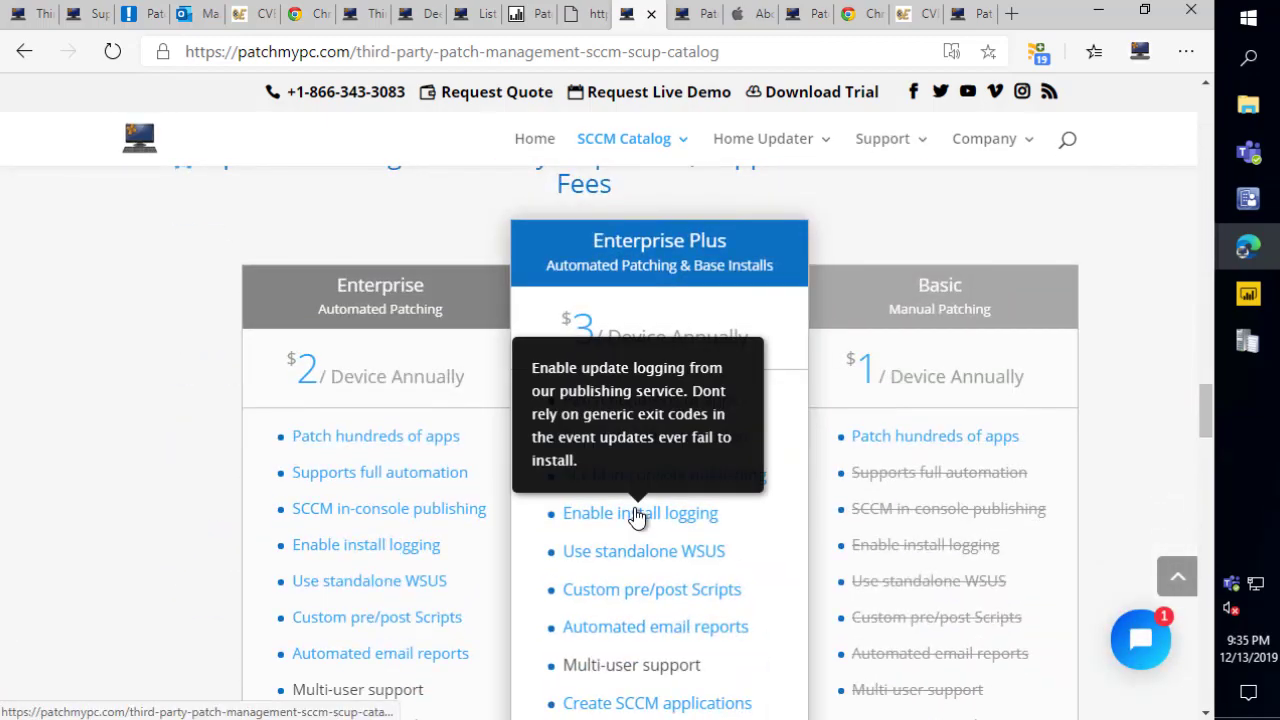
scroll(637, 515, down, 1)
scroll(160, 348, up, 1)
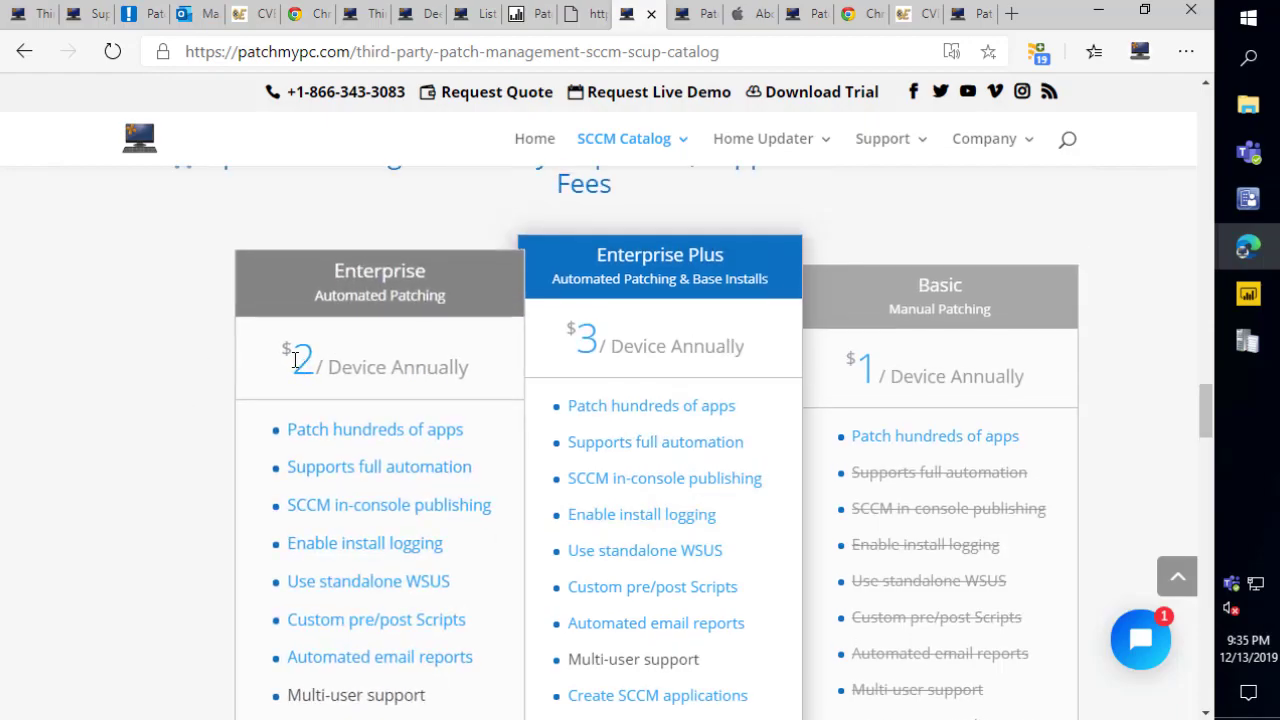
drag(296, 360, 410, 365)
drag(575, 328, 783, 341)
scroll(784, 333, down, 1)
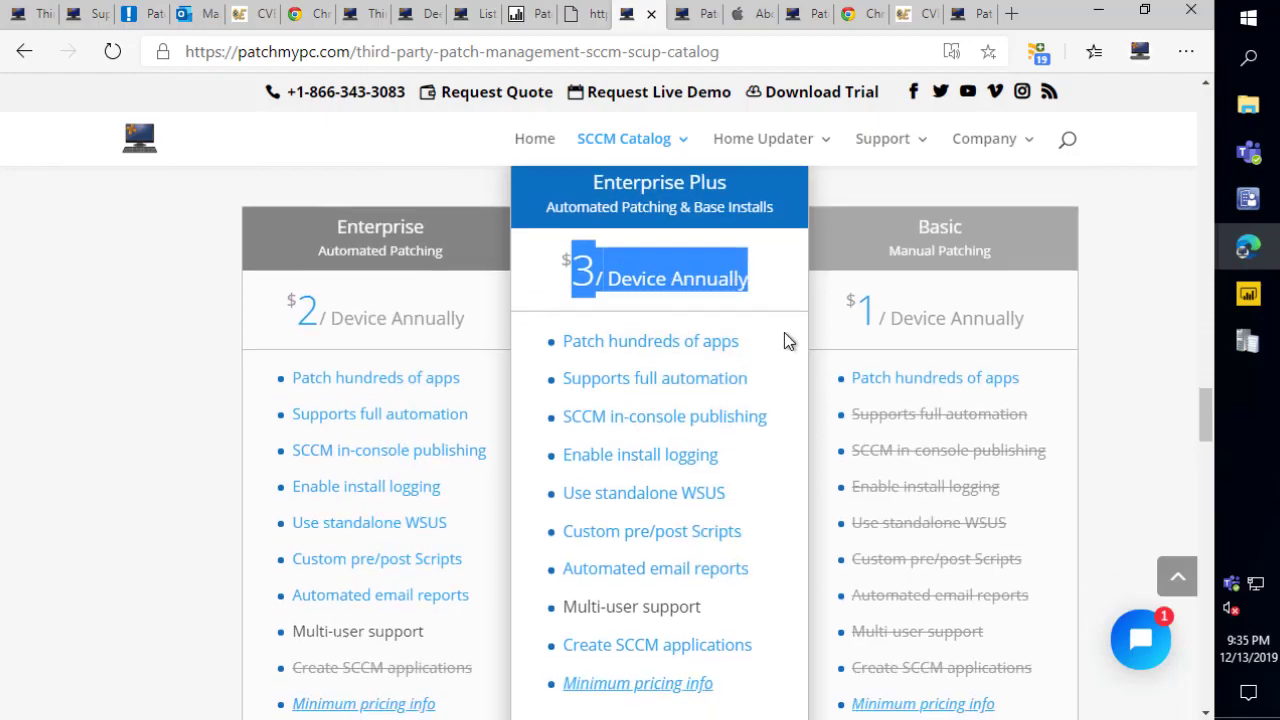
click(1119, 328)
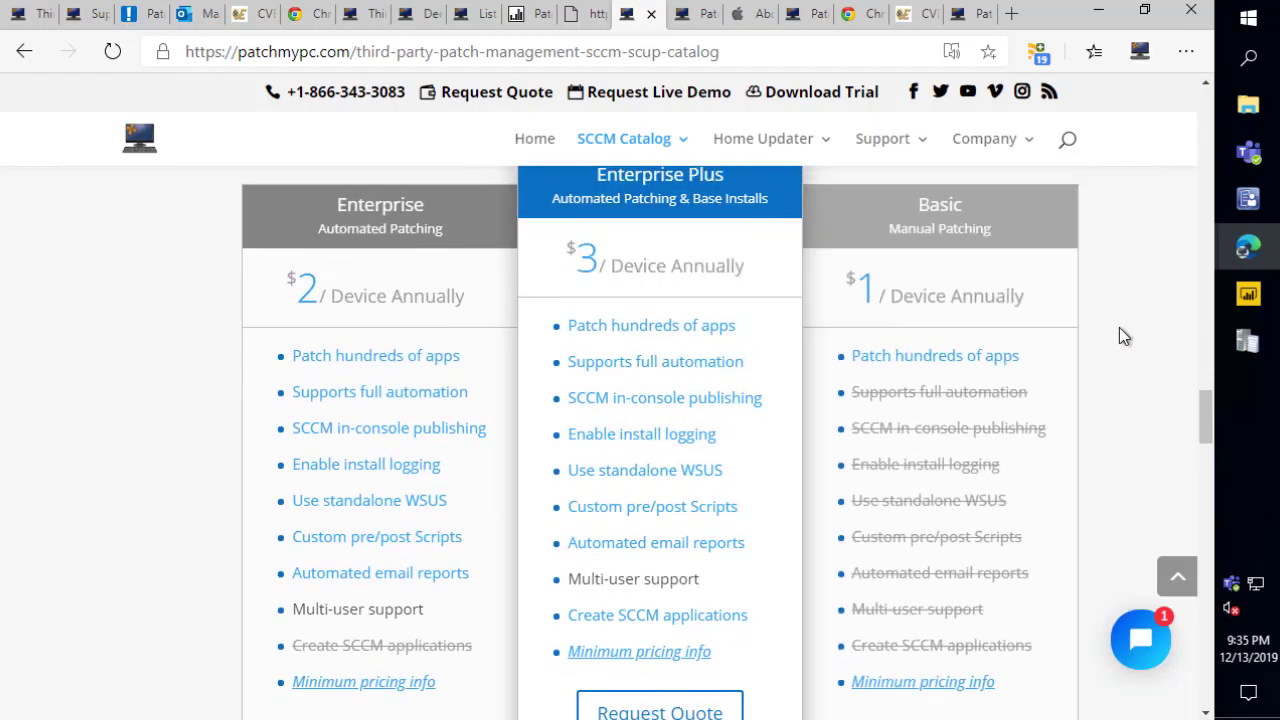
scroll(1134, 352, down, 1)
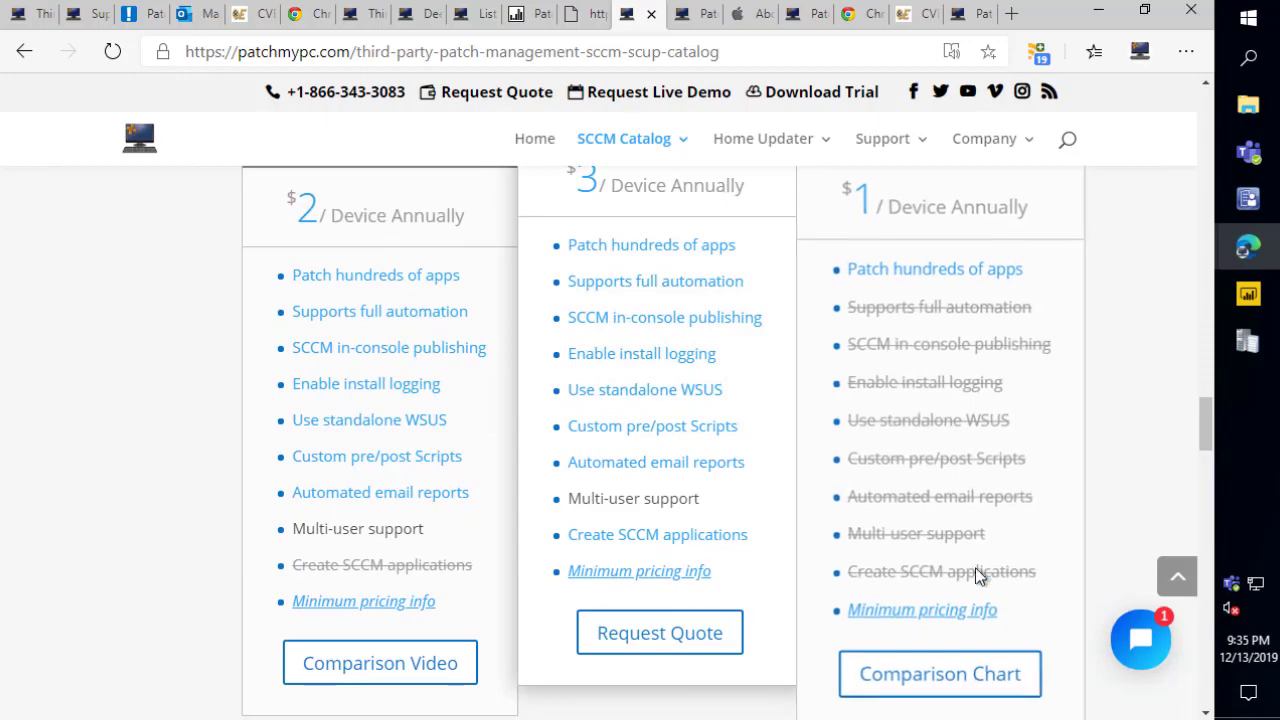
Review the subscription comparison chart, temporarily boxing the rows for automatically creating and updating SCCM applications, and return to the pricing section
click(962, 683)
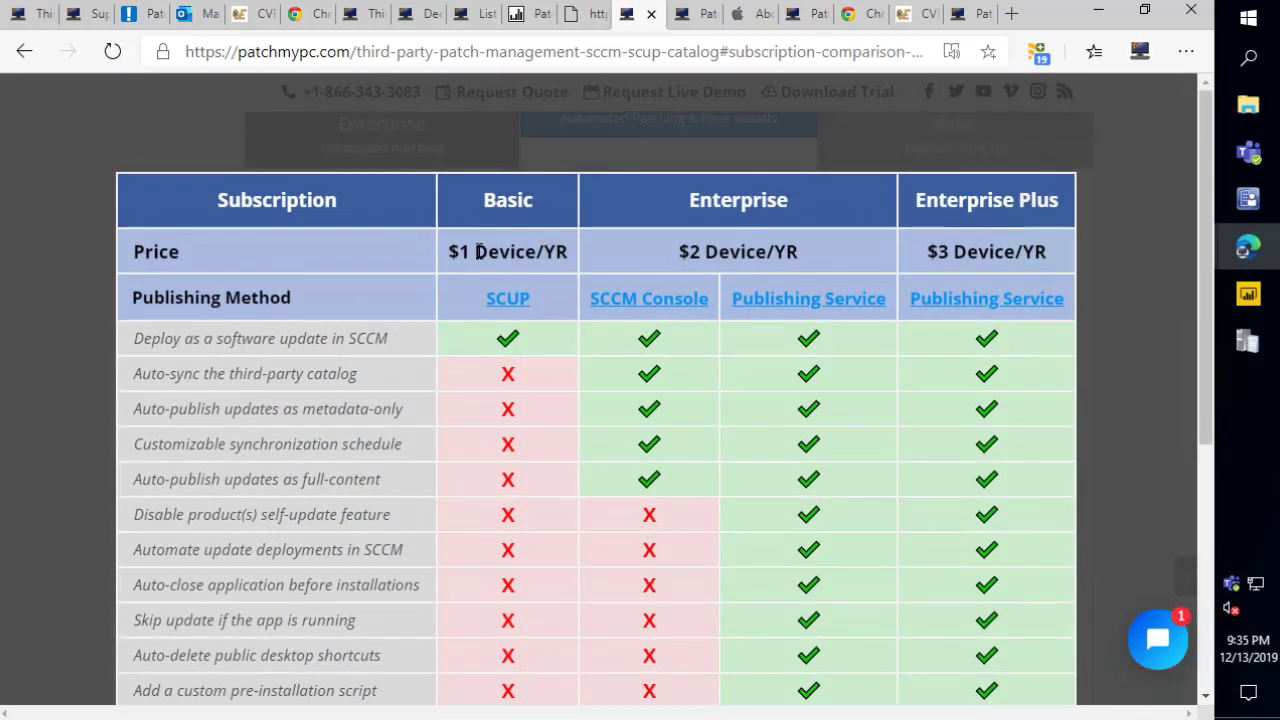
drag(702, 251, 792, 252)
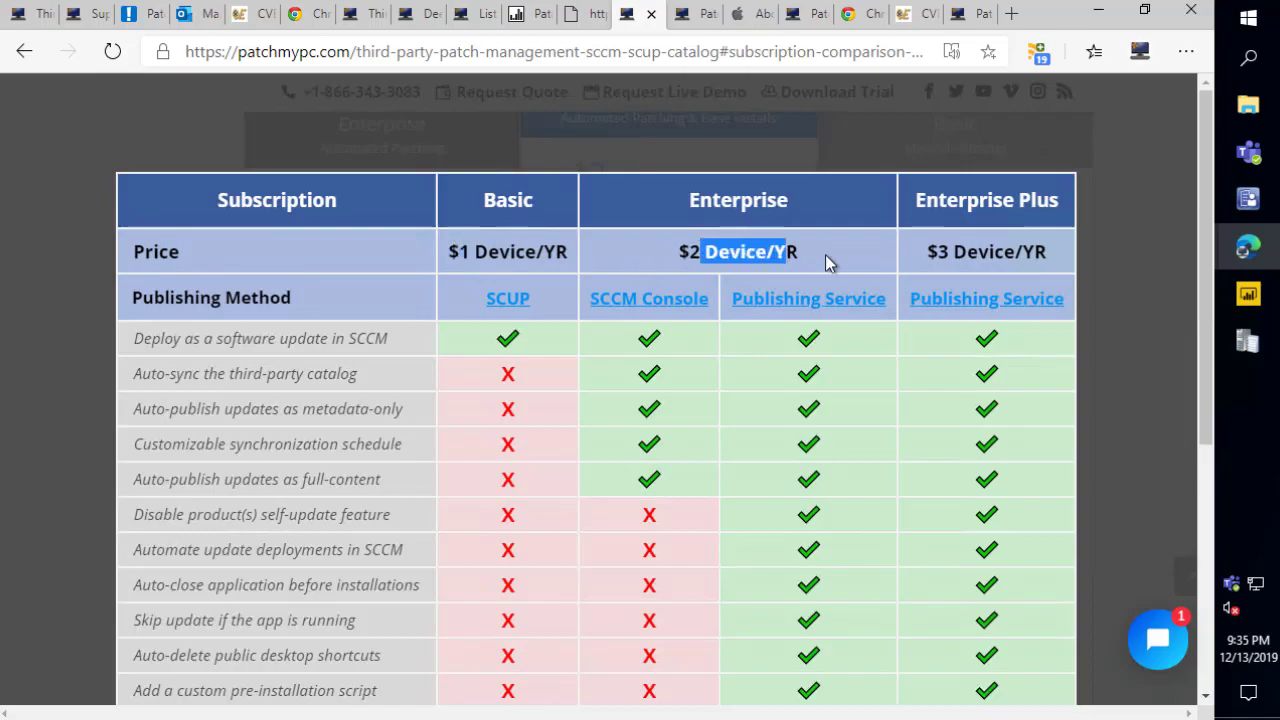
scroll(850, 257, down, 3)
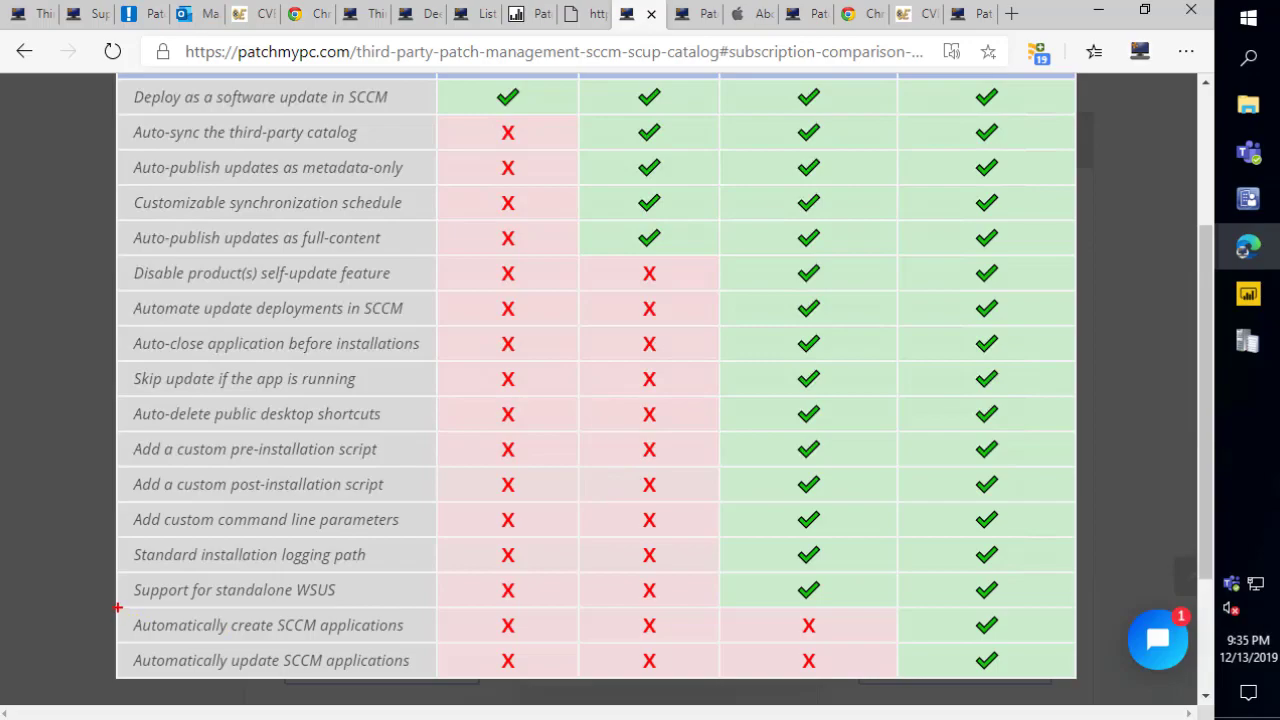
mouse_move(117, 607)
mouse_down()
mouse_move(686, 664)
mouse_move(1021, 670)
mouse_up()
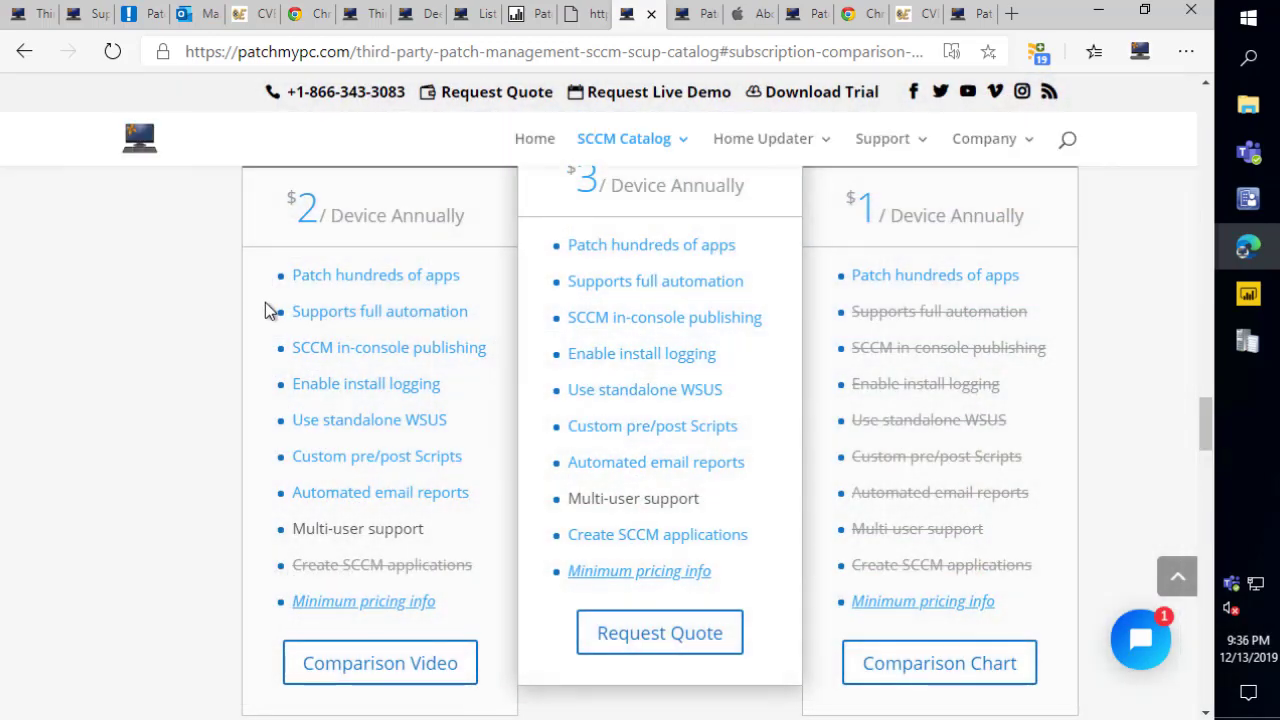
scroll(270, 304, up, 2)
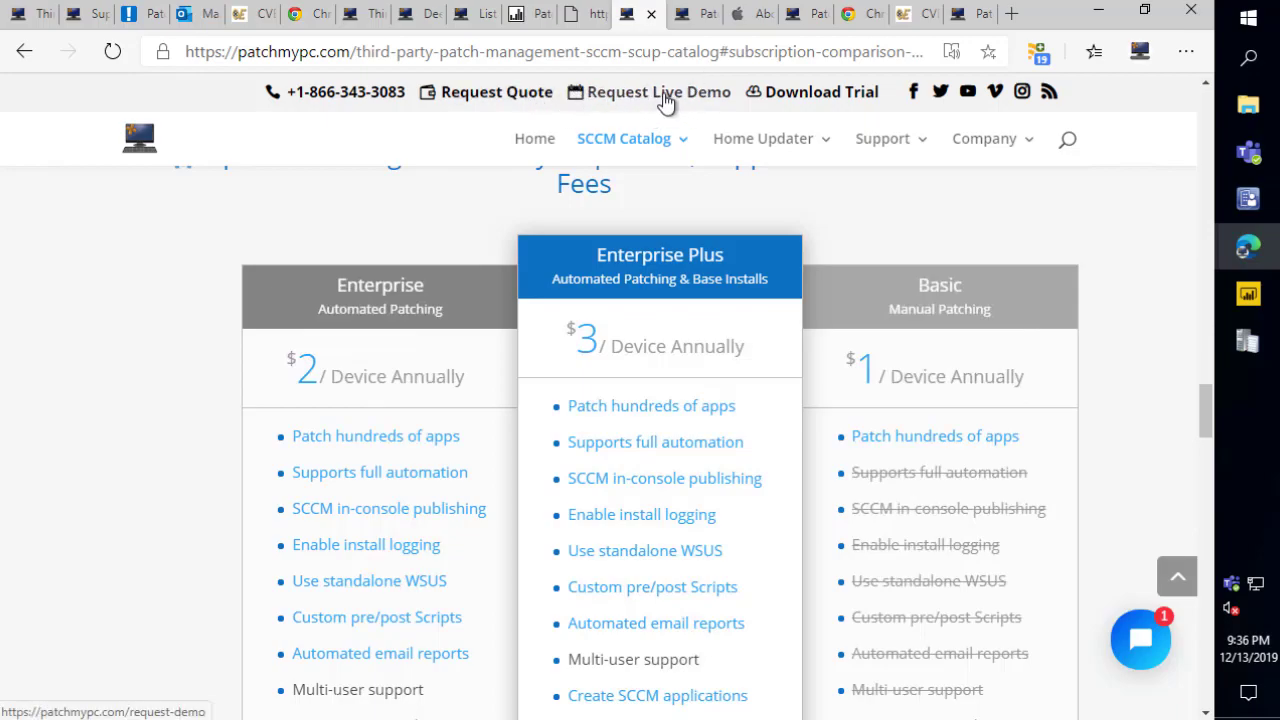
Open the live demo request page and show the date selection for the Microsoft Teams demo
click(660, 92)
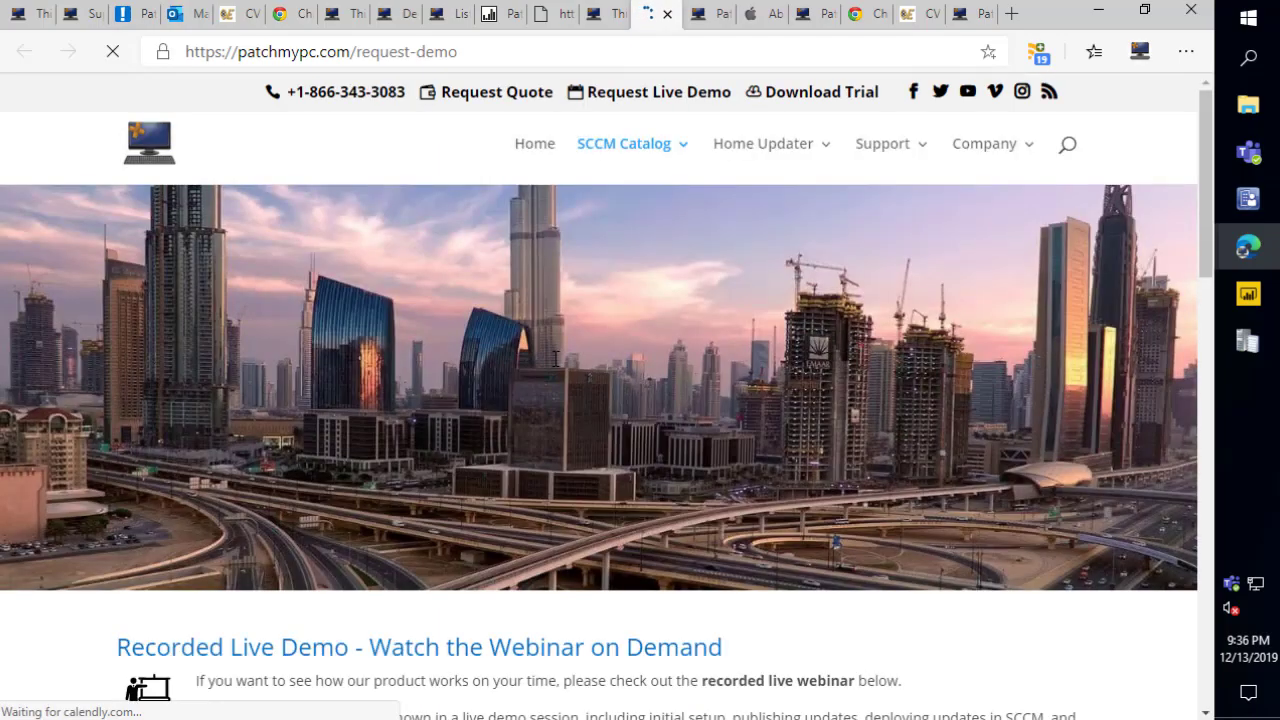
scroll(548, 368, down, 5)
scroll(540, 390, down, 8)
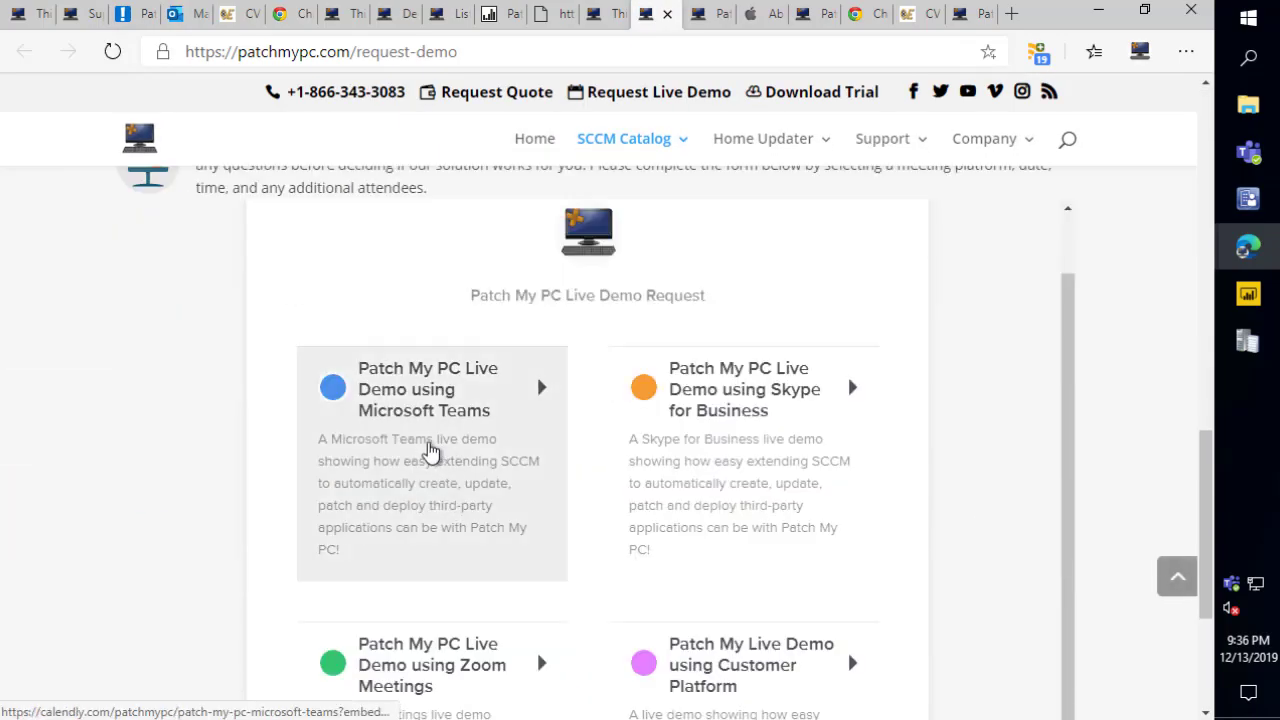
click(426, 440)
scroll(622, 592, down, 4)
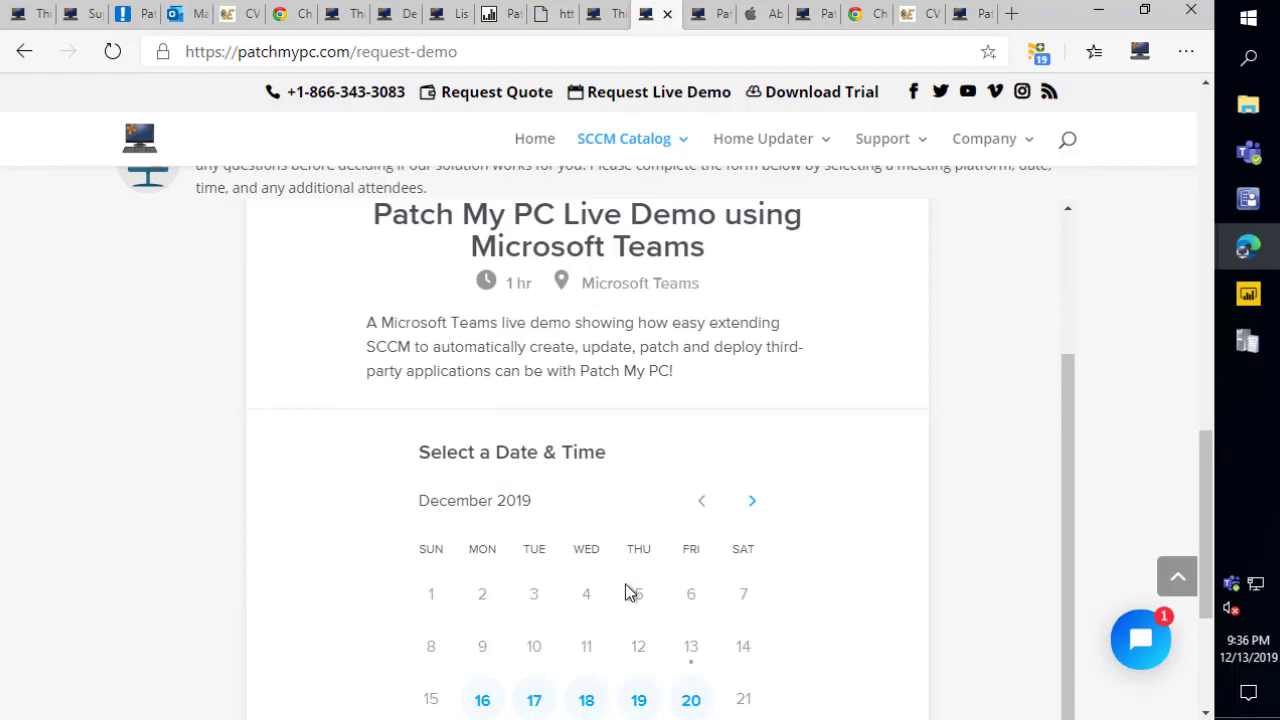
Open the Quote Request Form and minimize the browser window
click(500, 86)
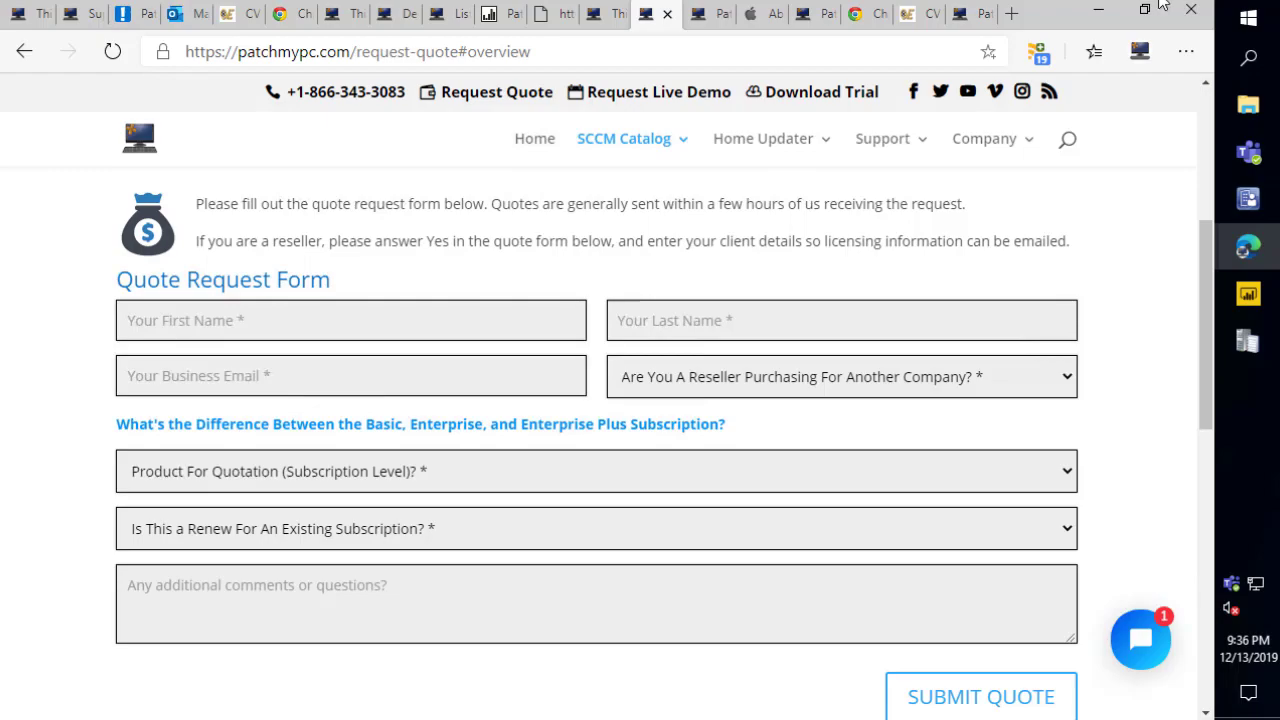
click(1100, 12)
Switch to Configuration Manager and view the Oracle Java 8 Update 221 (x86) details among the Patch My PC software updates
click(1248, 198)
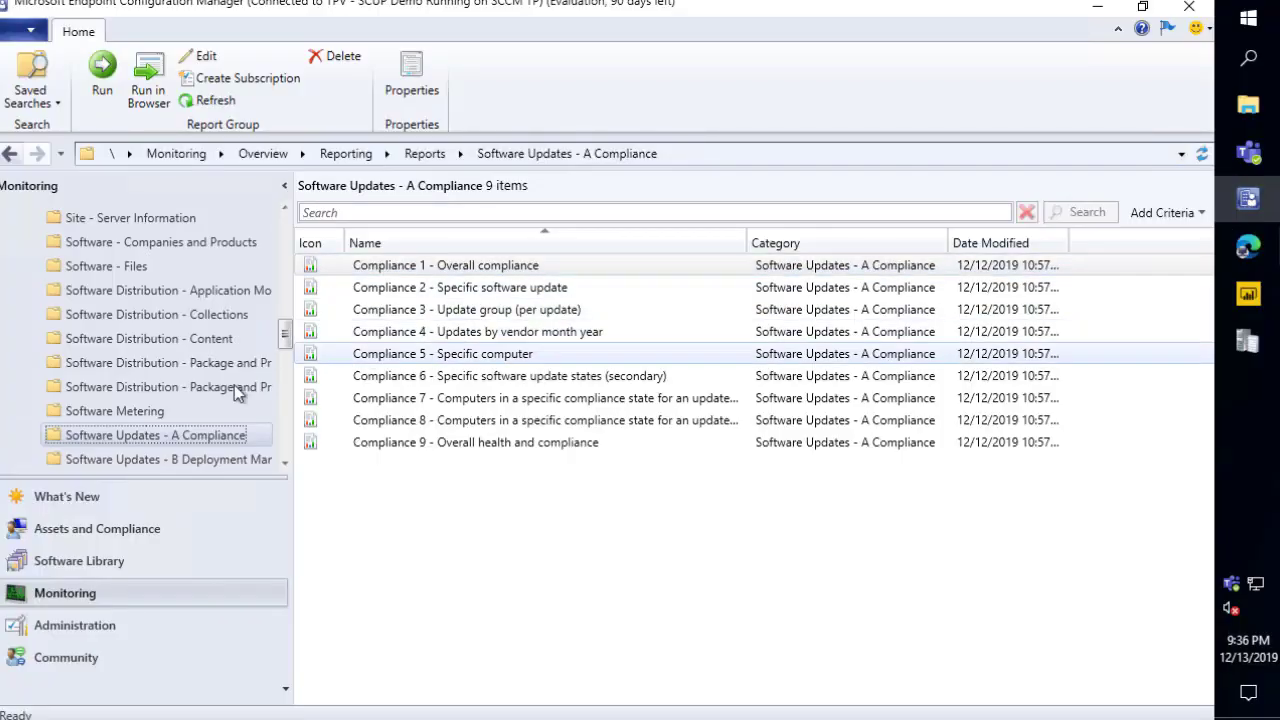
click(137, 558)
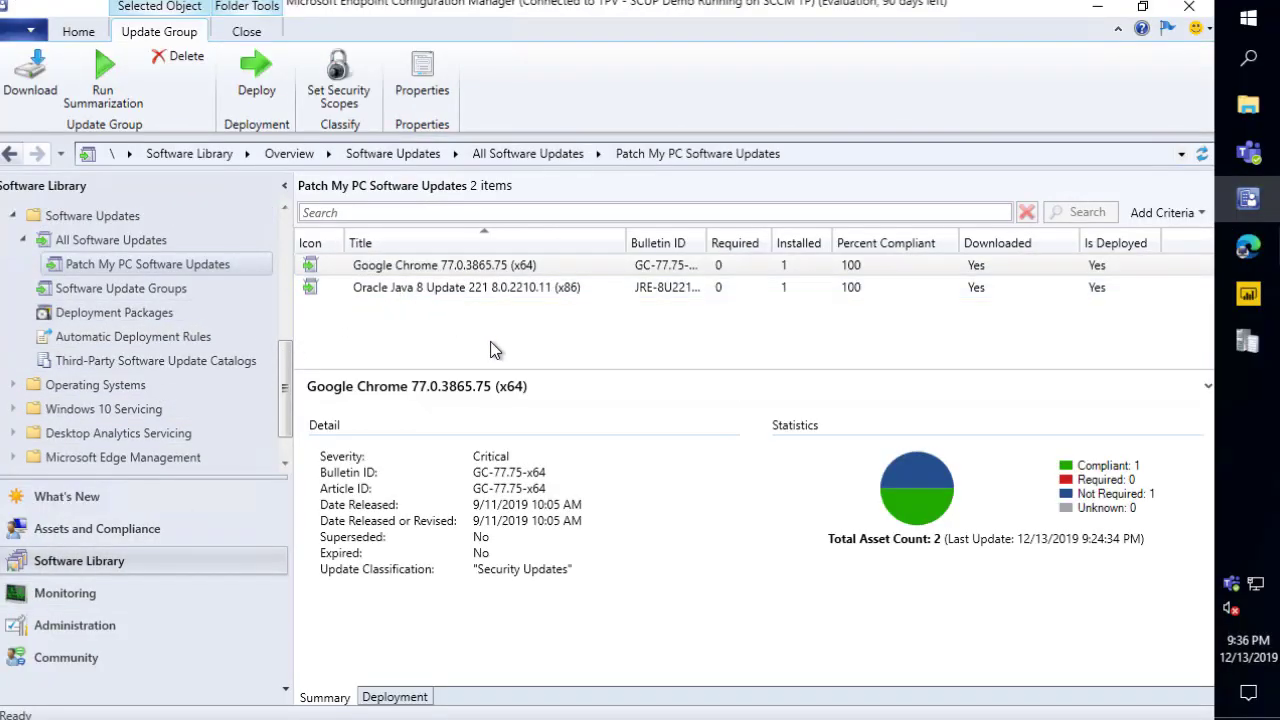
click(470, 285)
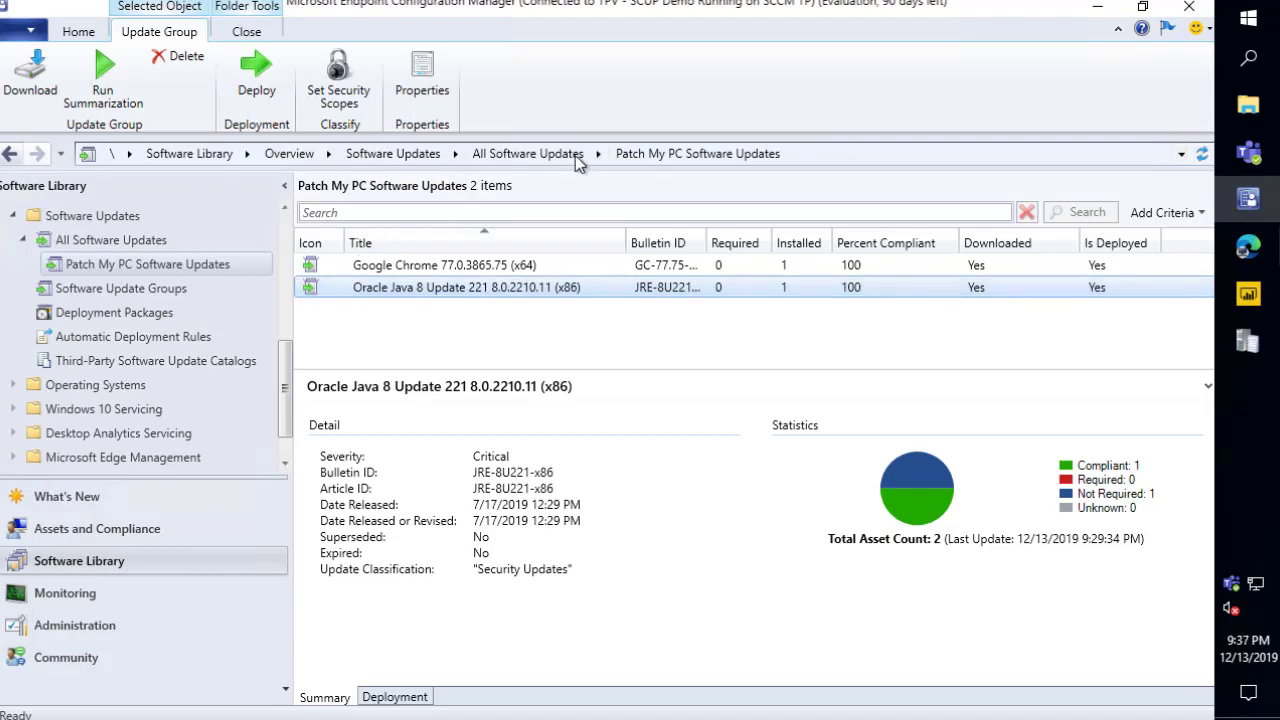
Open the properties of the Google Chrome 77.0.3865.75 (x64) deployment type in the Patch My PC applications folder
scroll(121, 262, up, 3)
scroll(121, 262, up, 2)
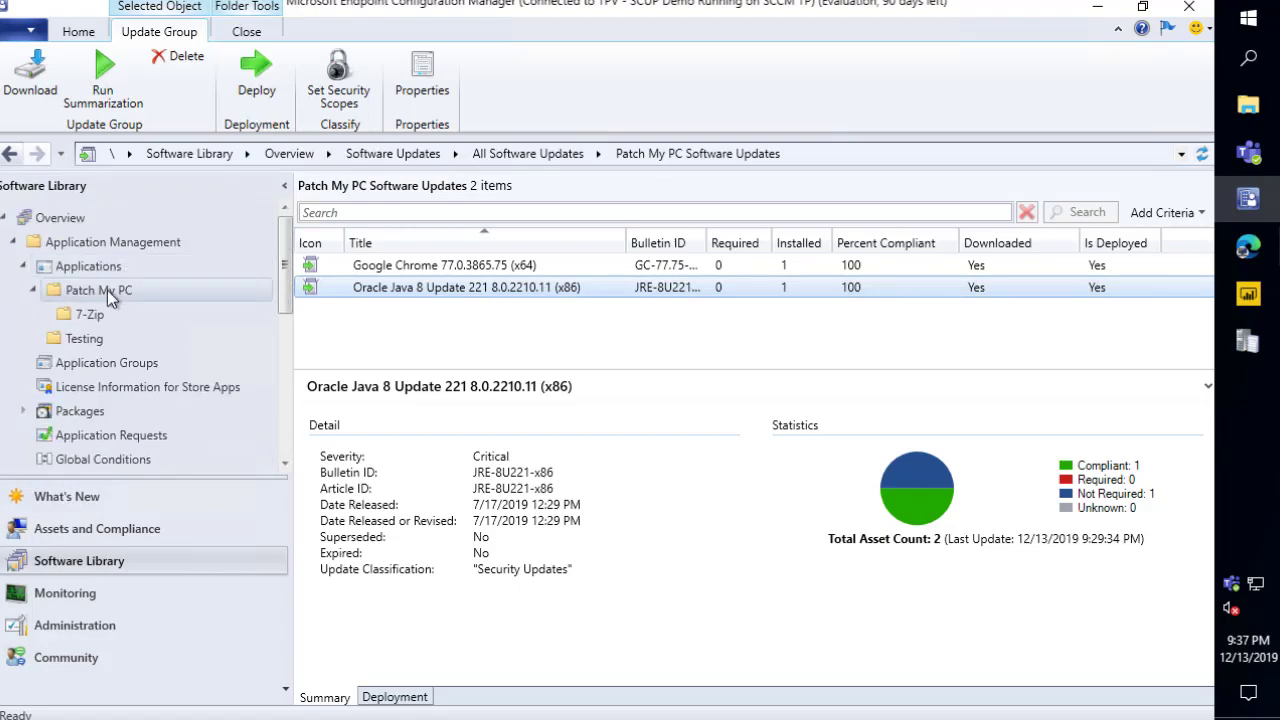
click(107, 290)
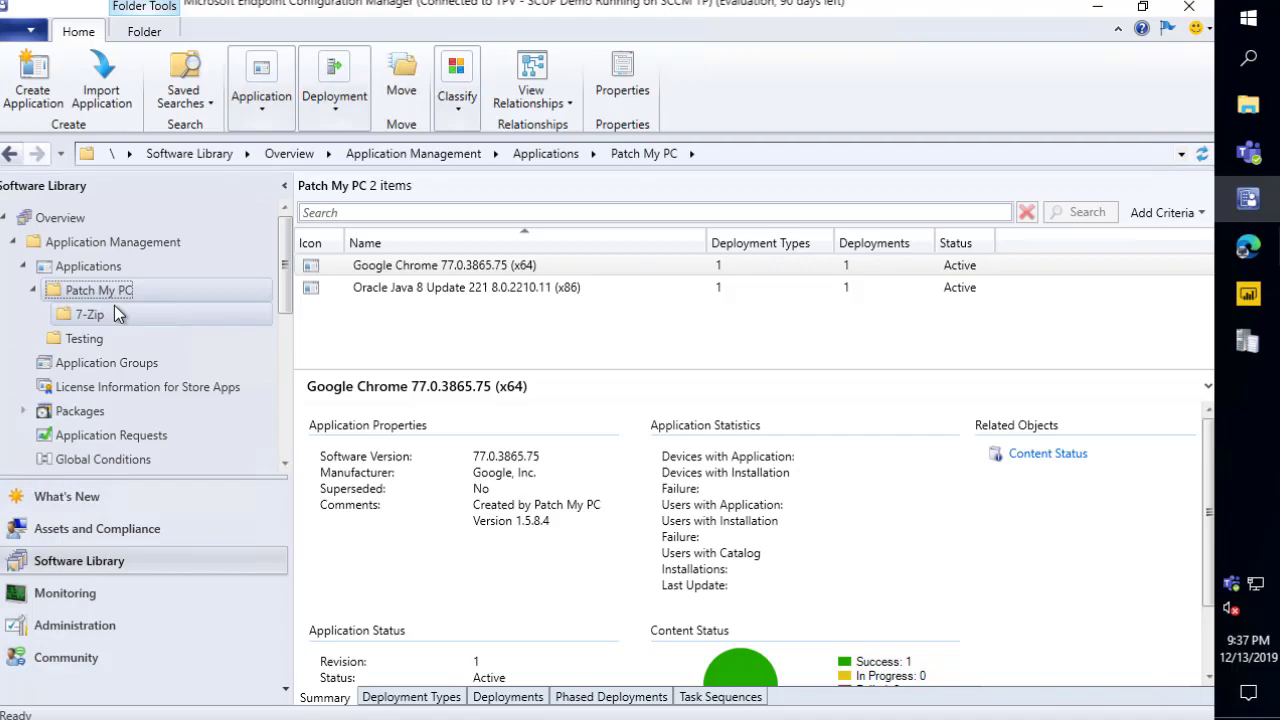
click(463, 272)
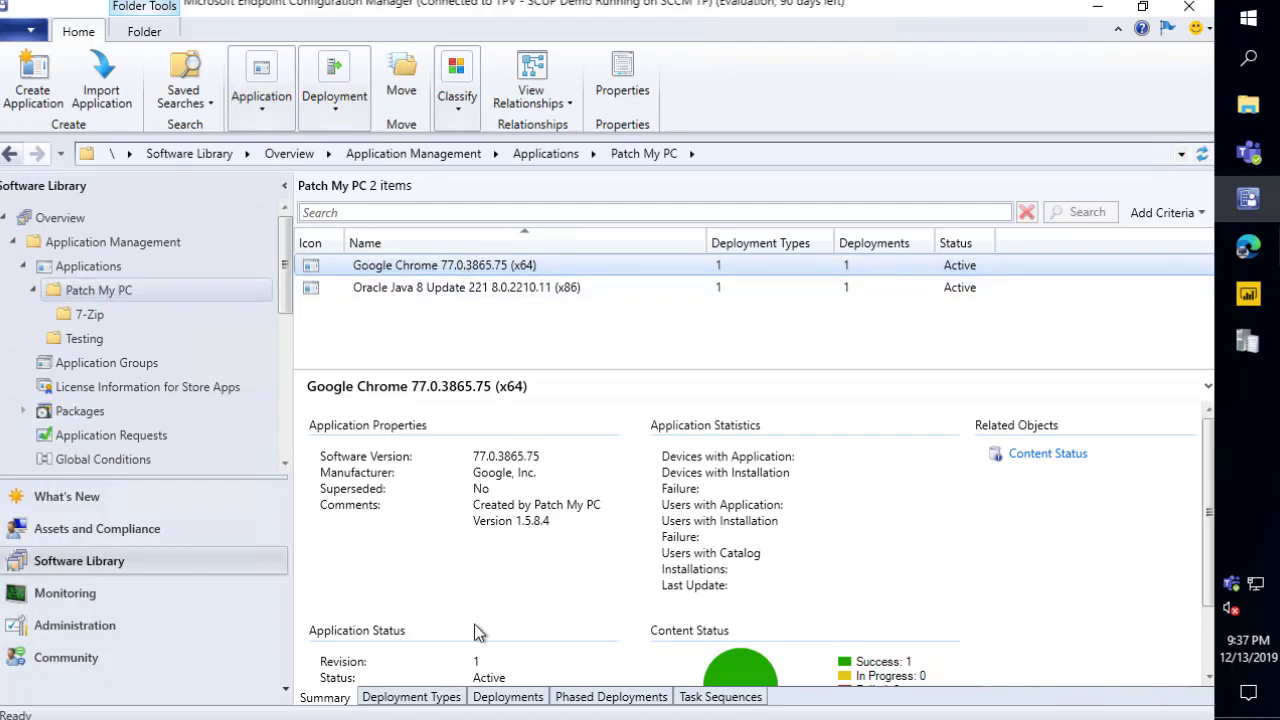
click(445, 698)
click(506, 442)
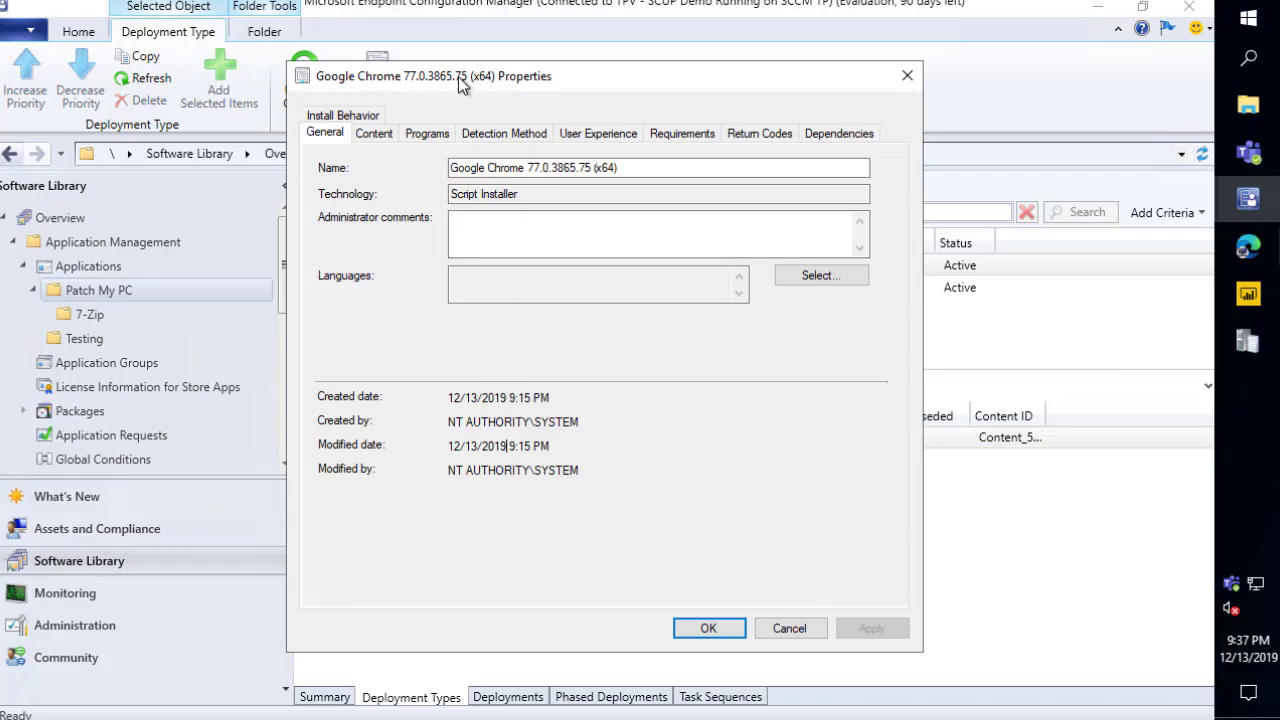
Examine the Chrome deployment type's install, uninstall and repair commands, temporarily box the uninstall program, and close the properties without changes
drag(460, 85, 714, 79)
click(682, 128)
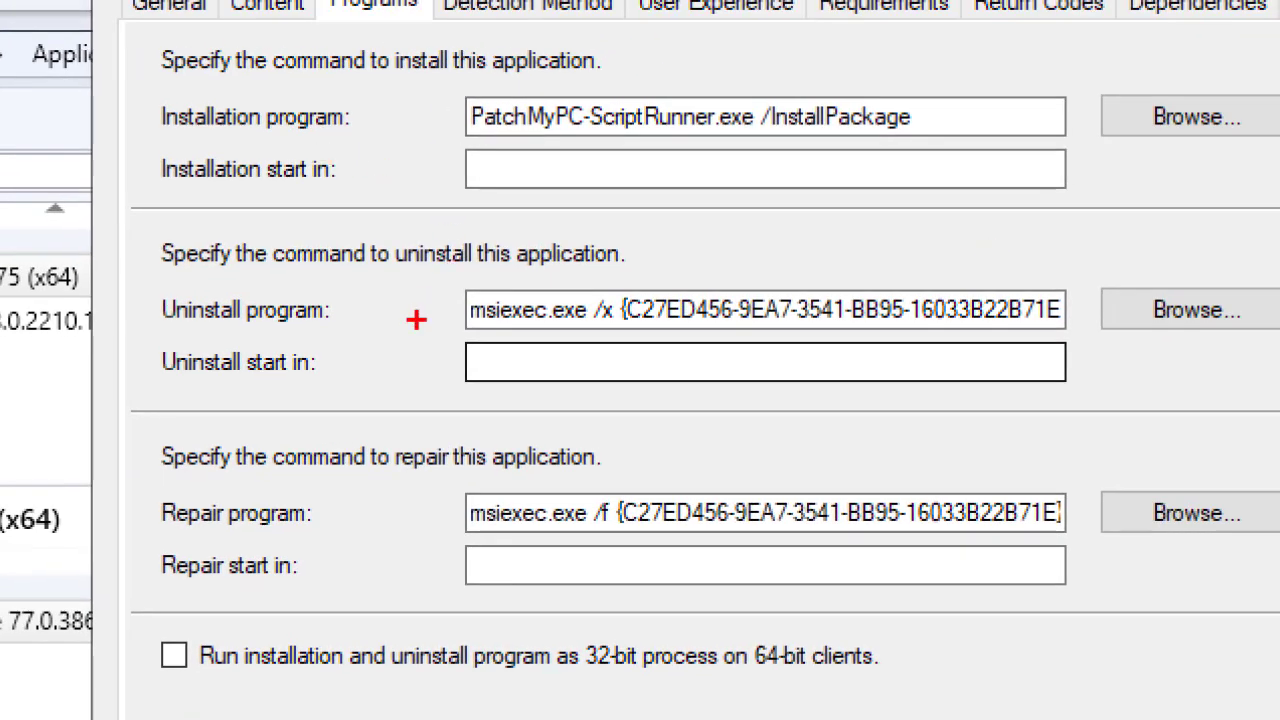
mouse_move(418, 284)
mouse_down()
mouse_move(1062, 354)
mouse_move(1116, 344)
mouse_up()
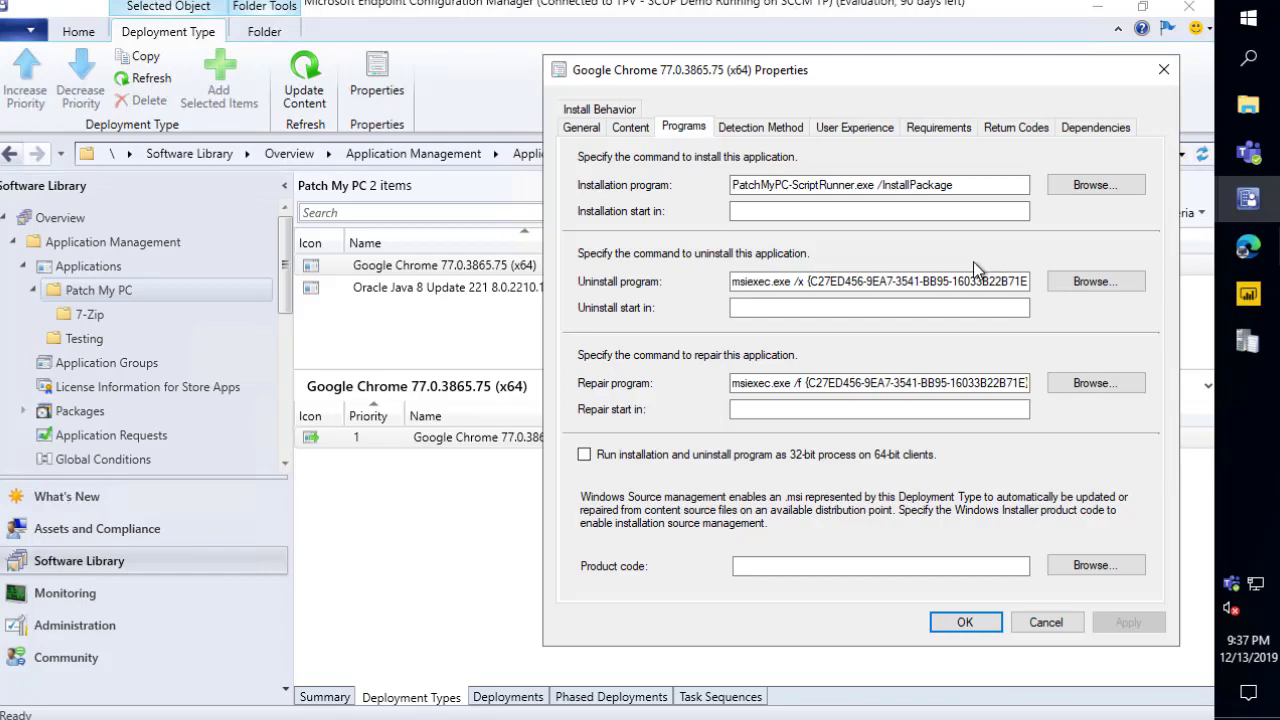
drag(962, 71, 942, 57)
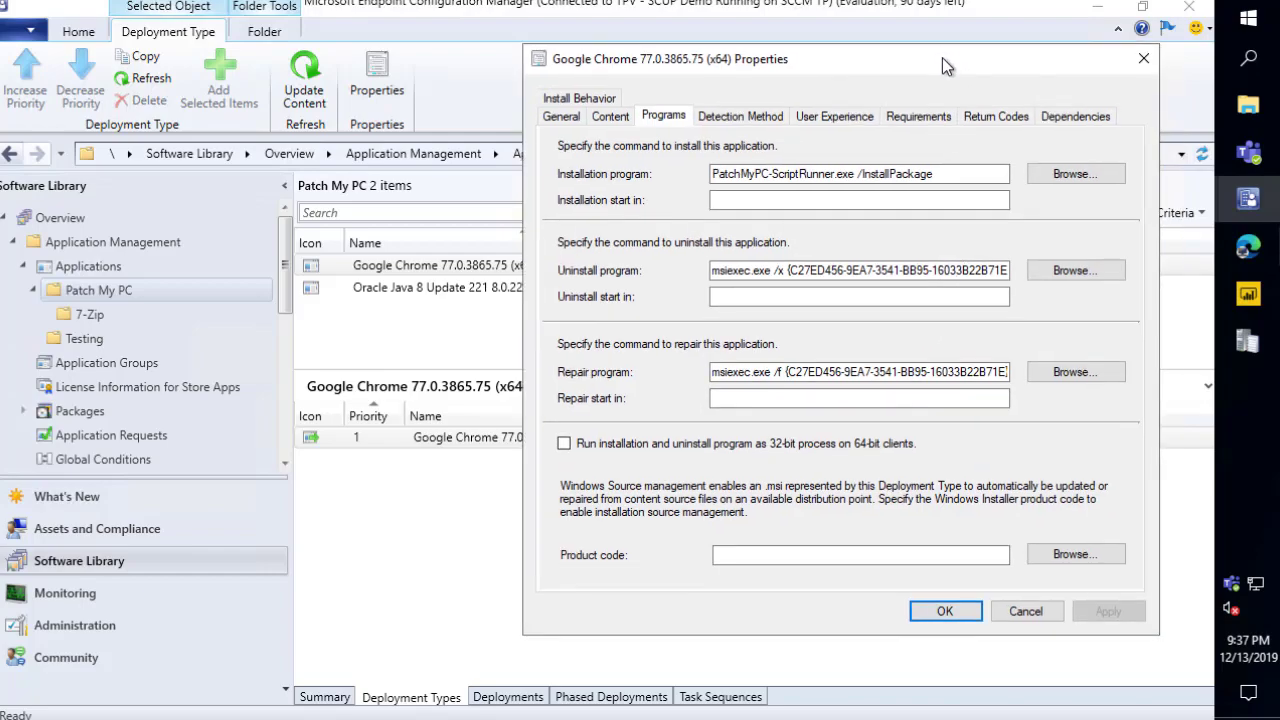
click(1026, 612)
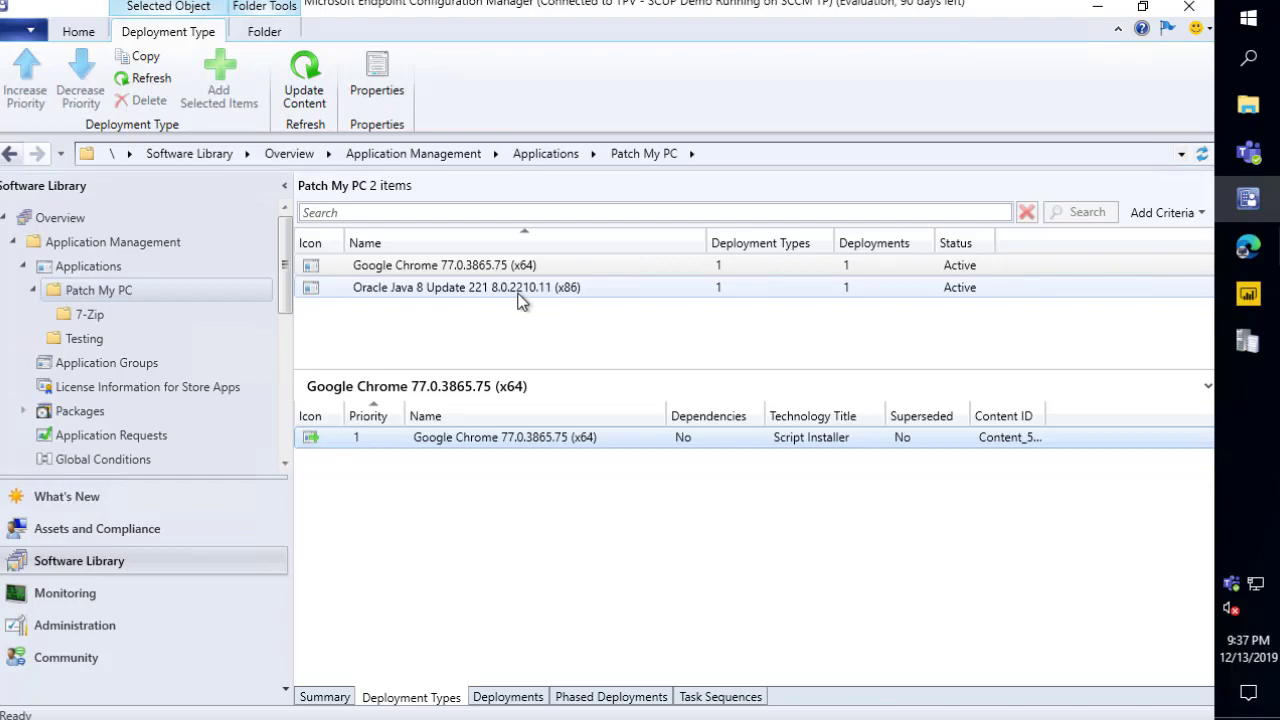
Switch to the browser's Patch My PC roadmap and temporarily box the December 2019 / Q1 2020 column with its Microsoft Intune support feature
mouse_move(1247, 247)
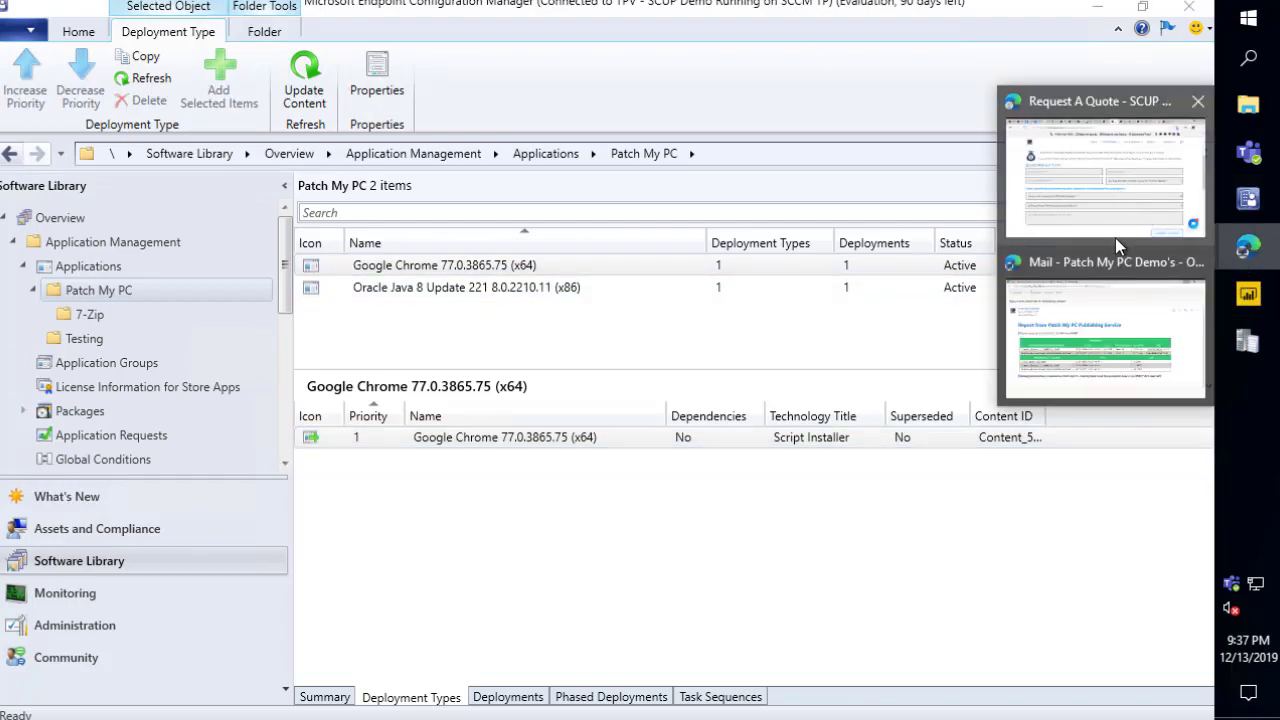
click(1080, 162)
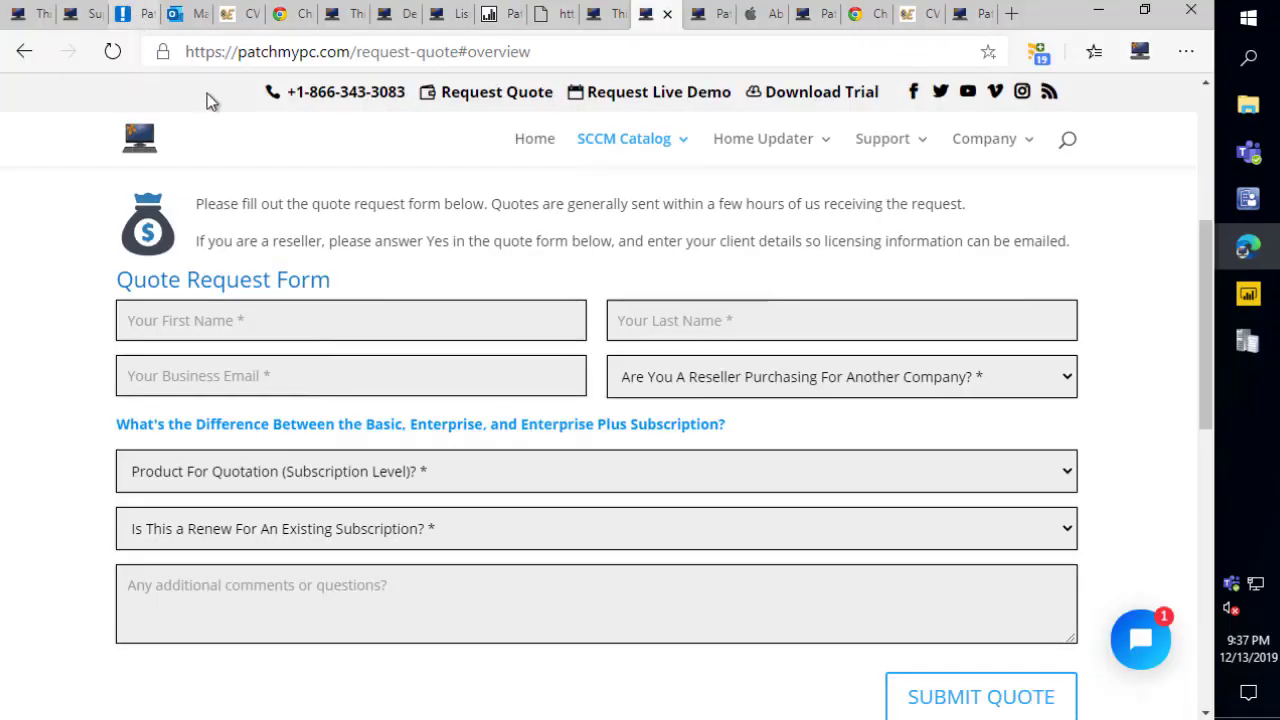
click(140, 14)
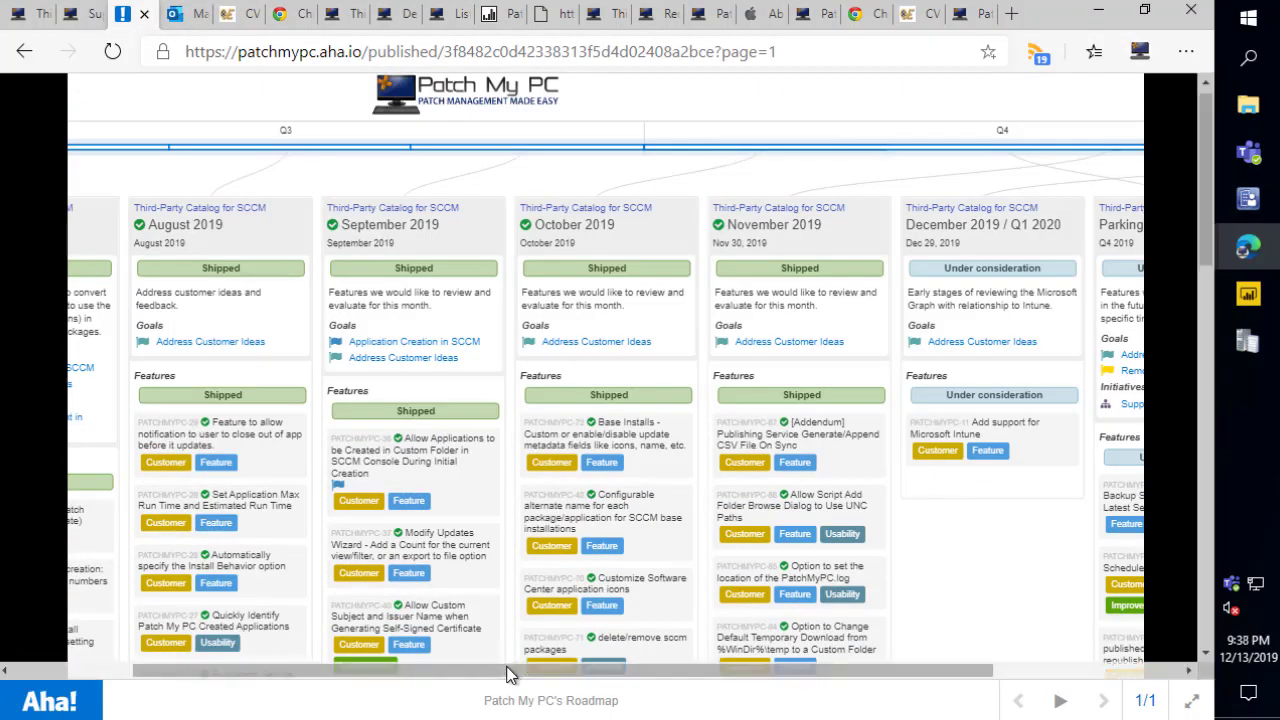
drag(506, 675, 655, 675)
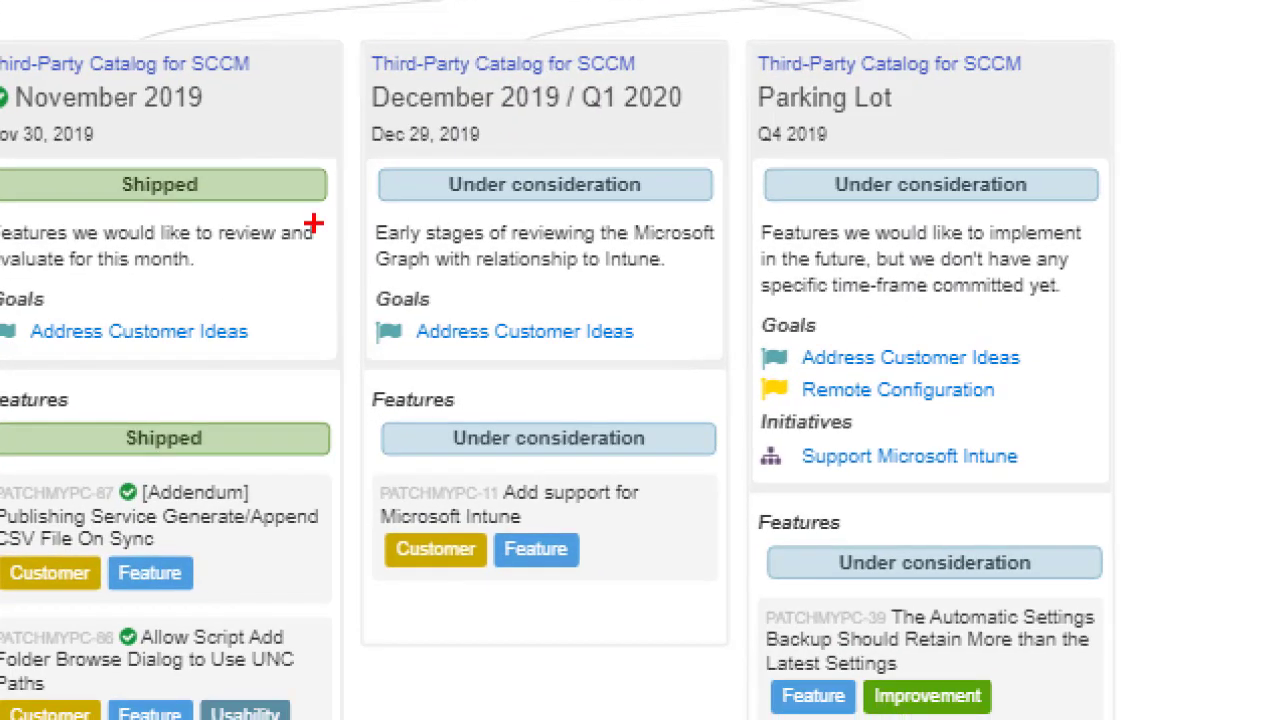
mouse_move(347, 41)
mouse_down()
mouse_move(706, 509)
mouse_move(772, 648)
mouse_move(760, 674)
mouse_up()
drag(622, 550, 716, 569)
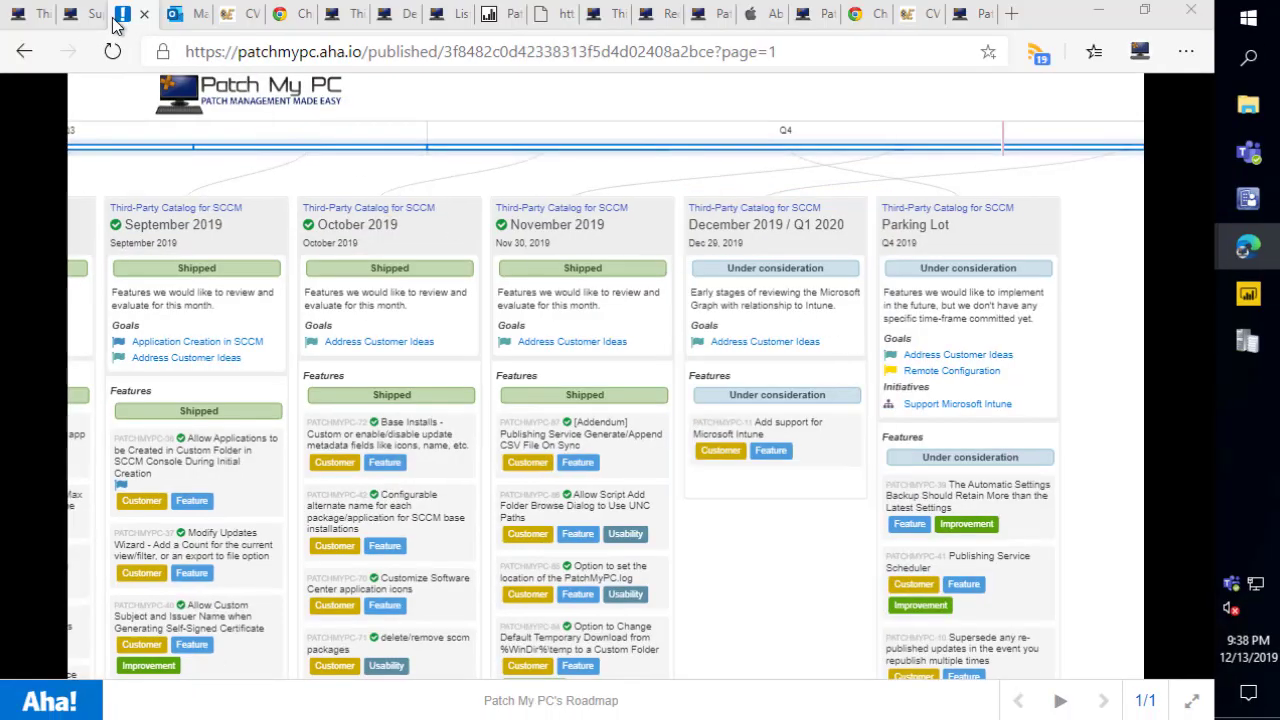
Go to ideas.patchmypc.com and open the "Add support for Microsoft Intune" idea from the popular requests
click(224, 50)
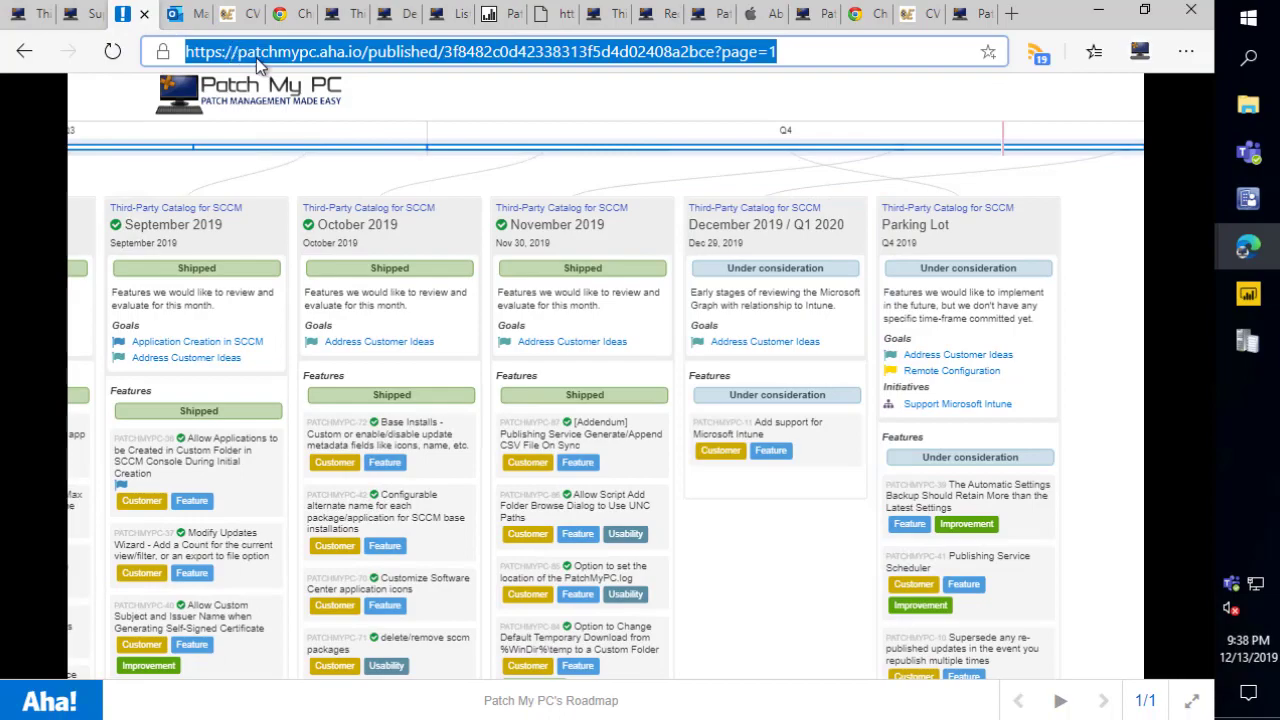
text(ideas)
key(Down)
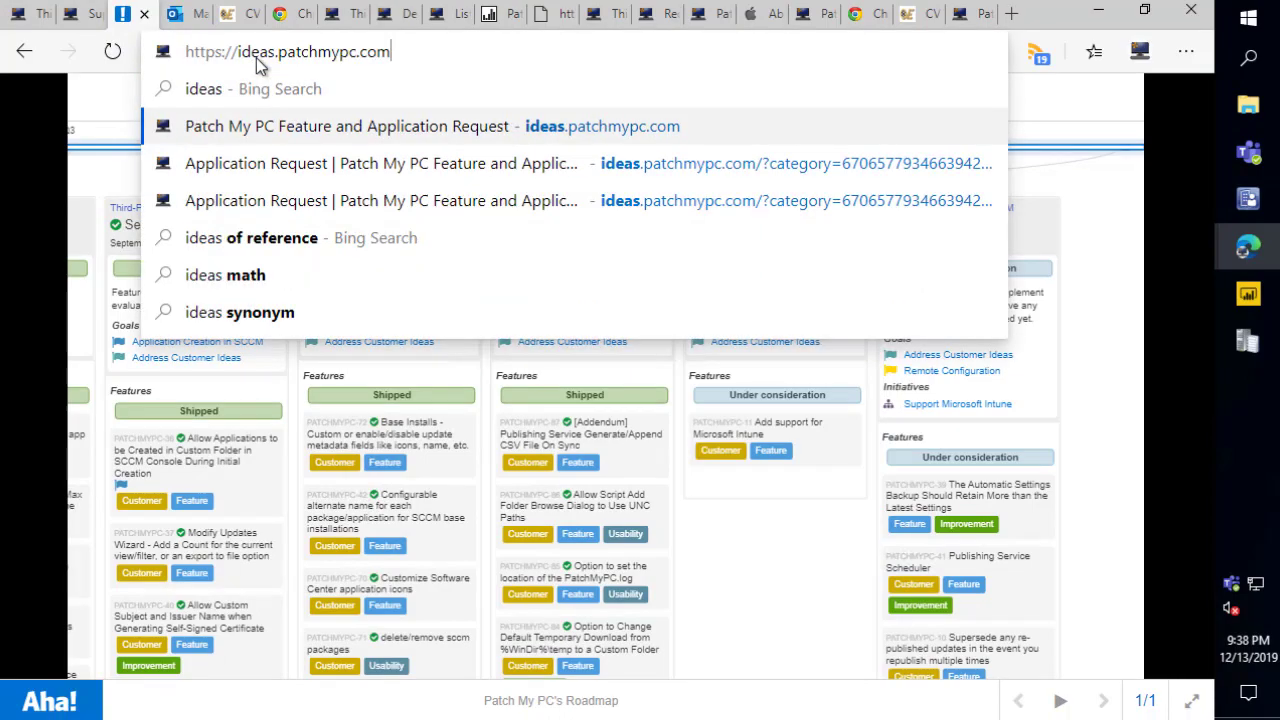
key(Return)
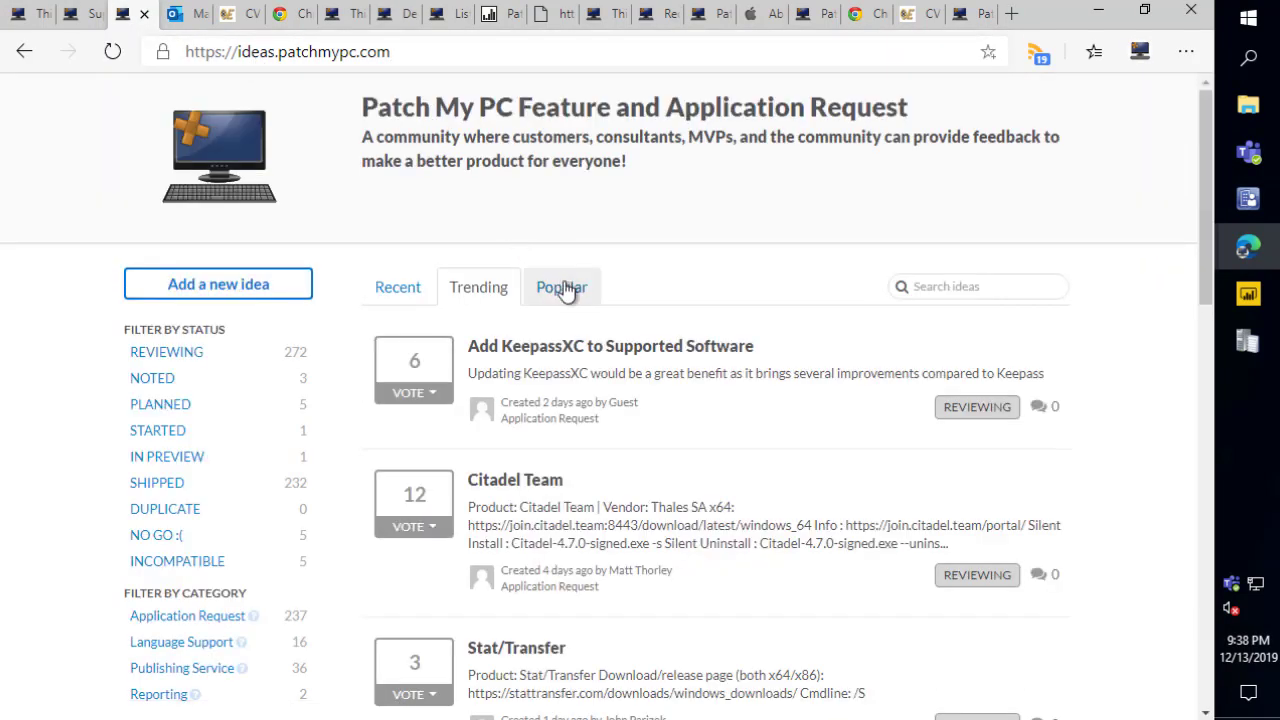
click(564, 288)
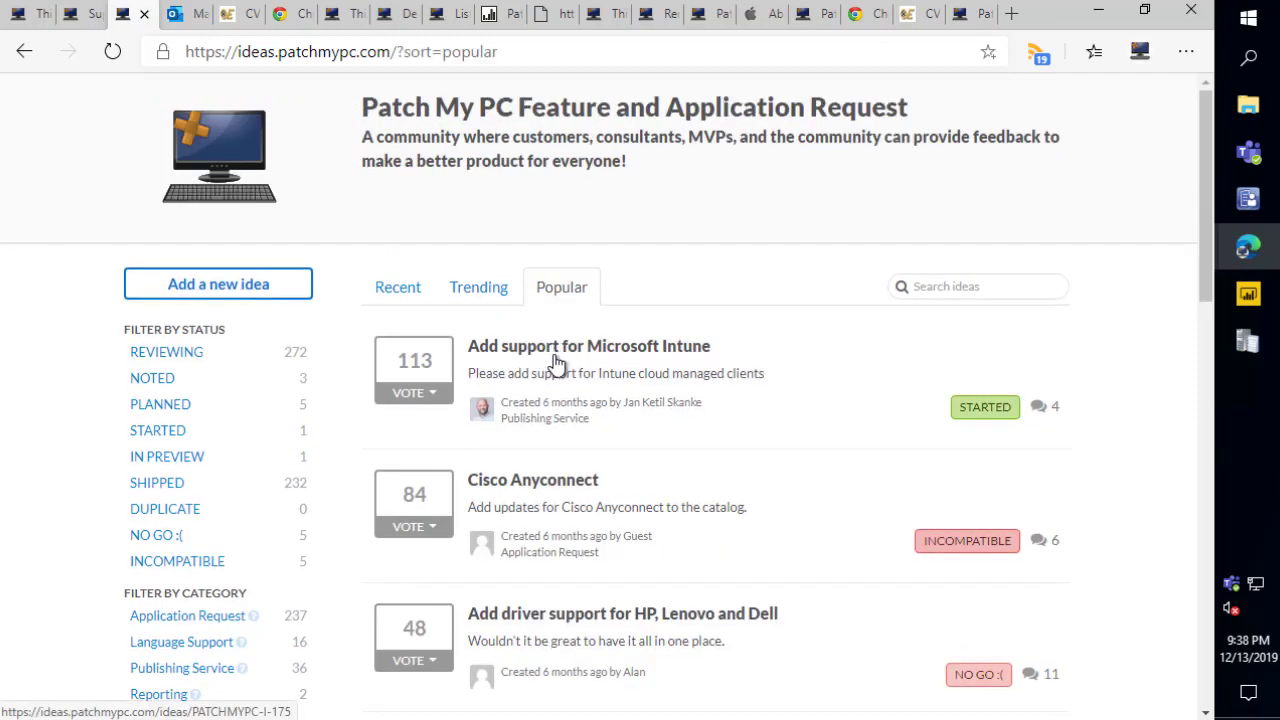
click(541, 350)
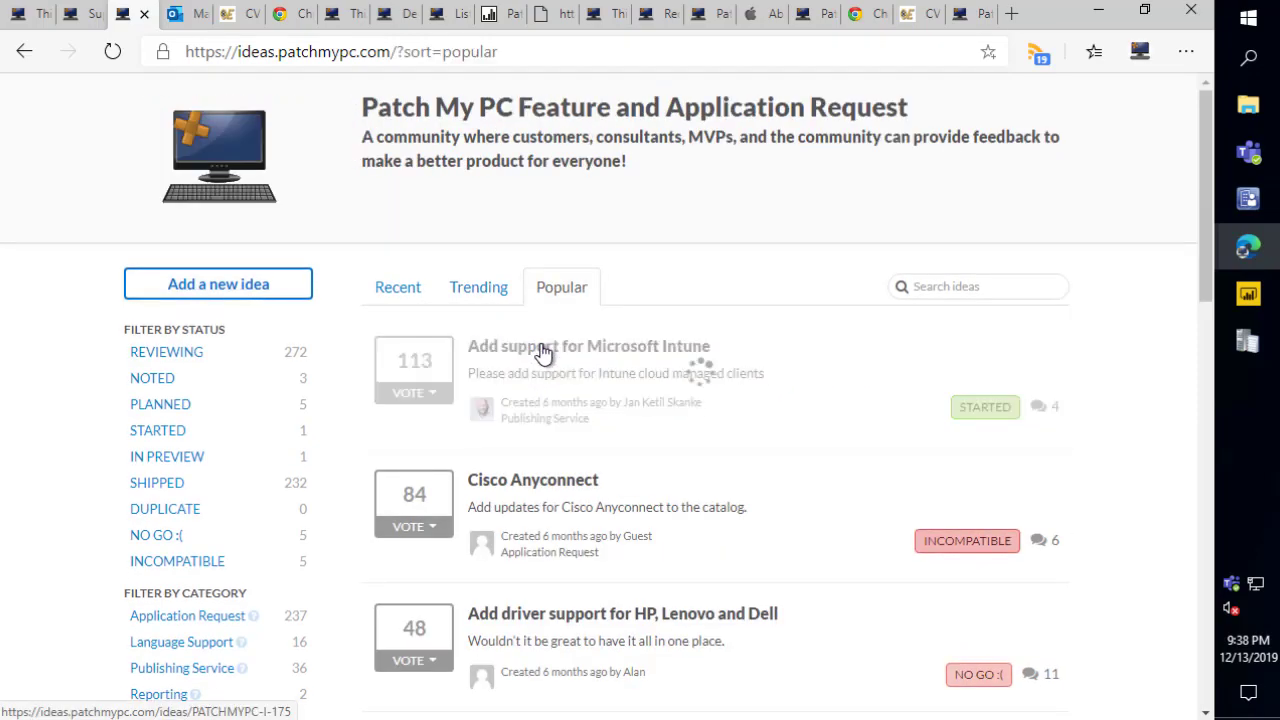
Examine the Intune idea's voting options without casting a vote, and read through its comments
scroll(537, 366, down, 1)
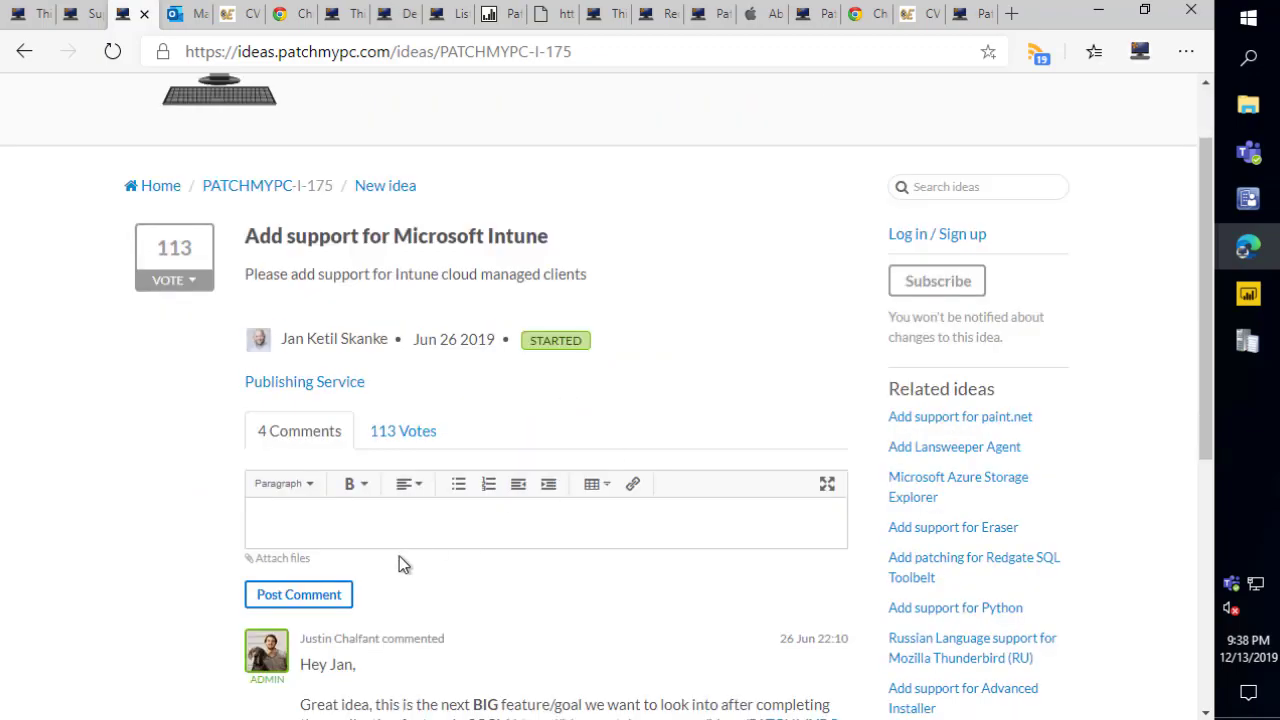
click(195, 283)
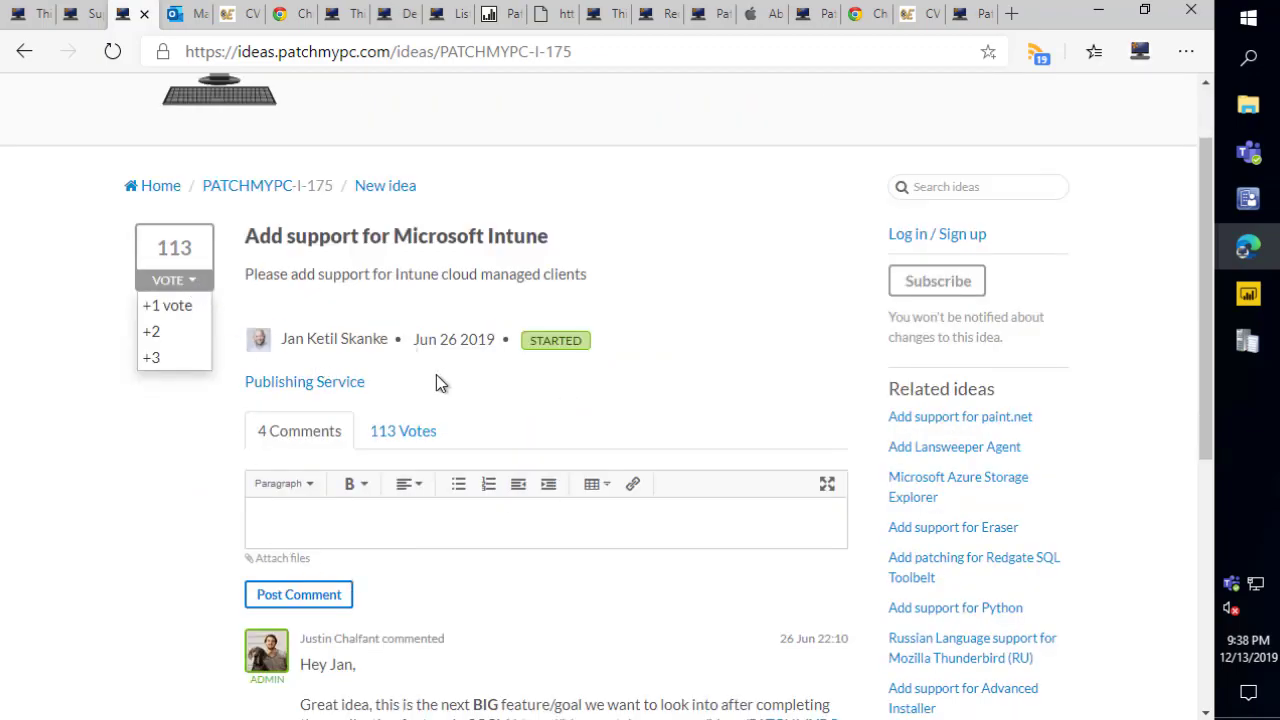
click(406, 322)
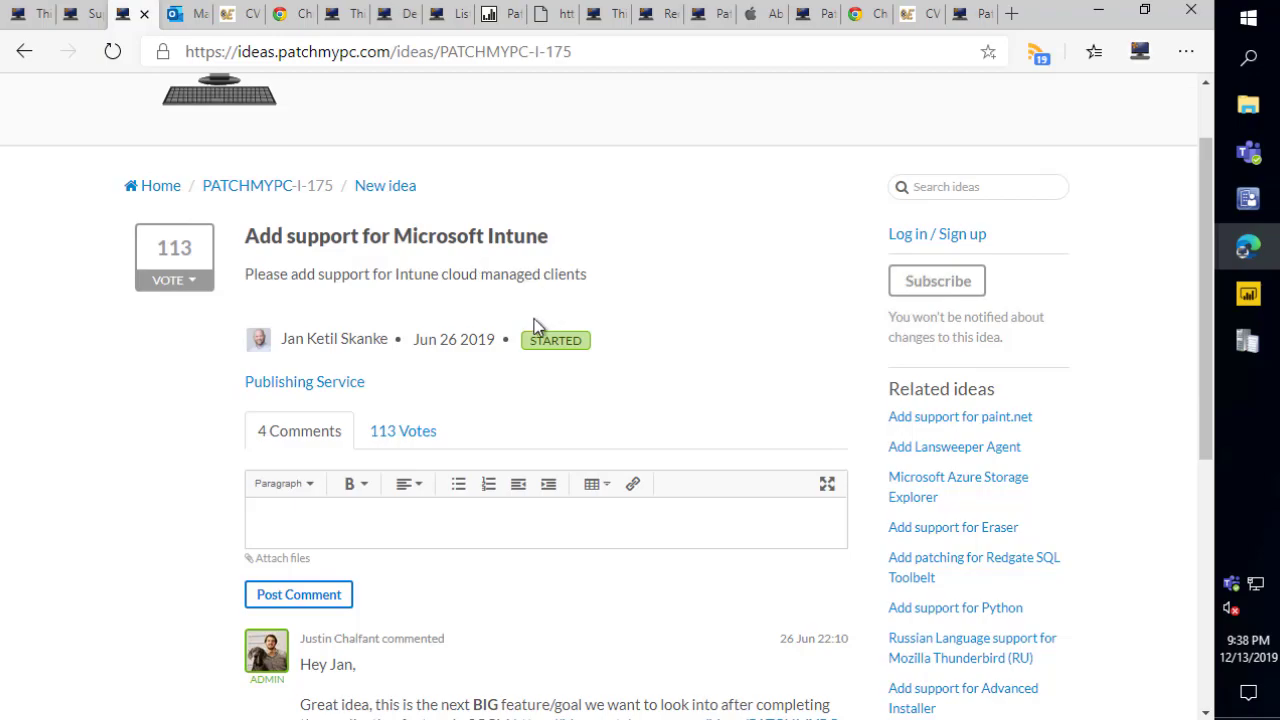
scroll(428, 300, down, 5)
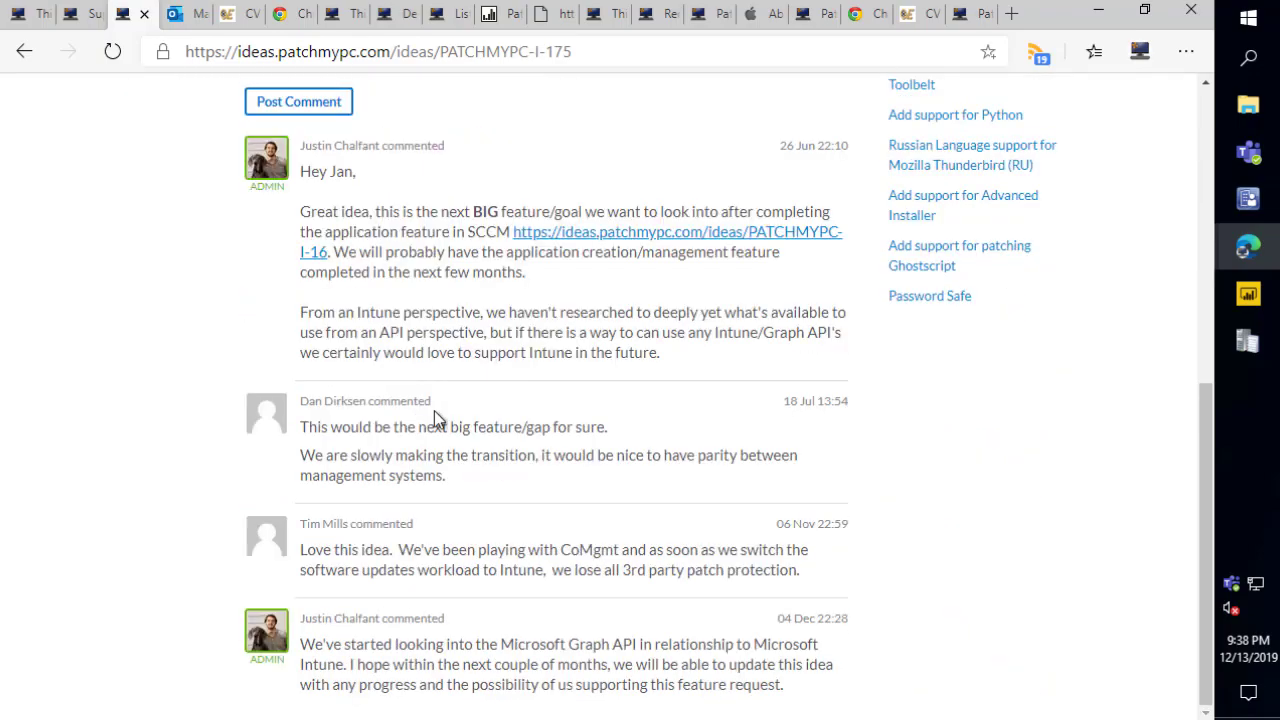
scroll(427, 598, up, 6)
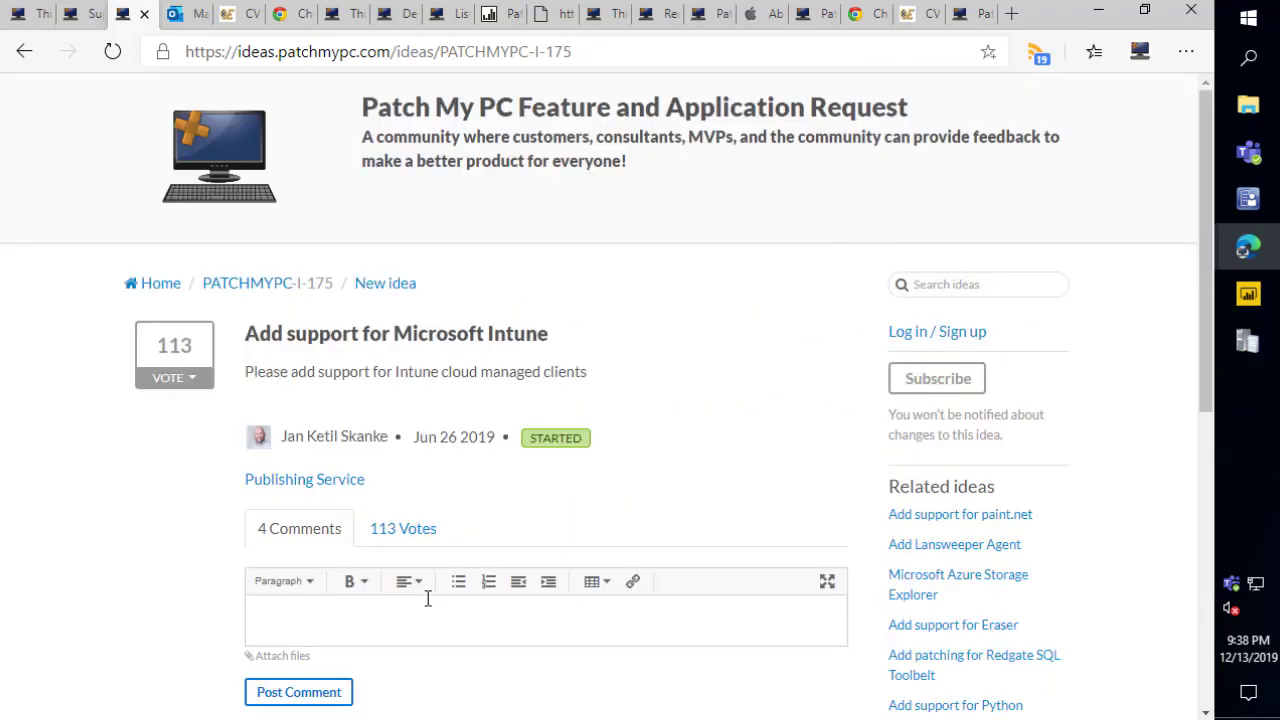
scroll(428, 605, down, 5)
scroll(429, 608, down, 1)
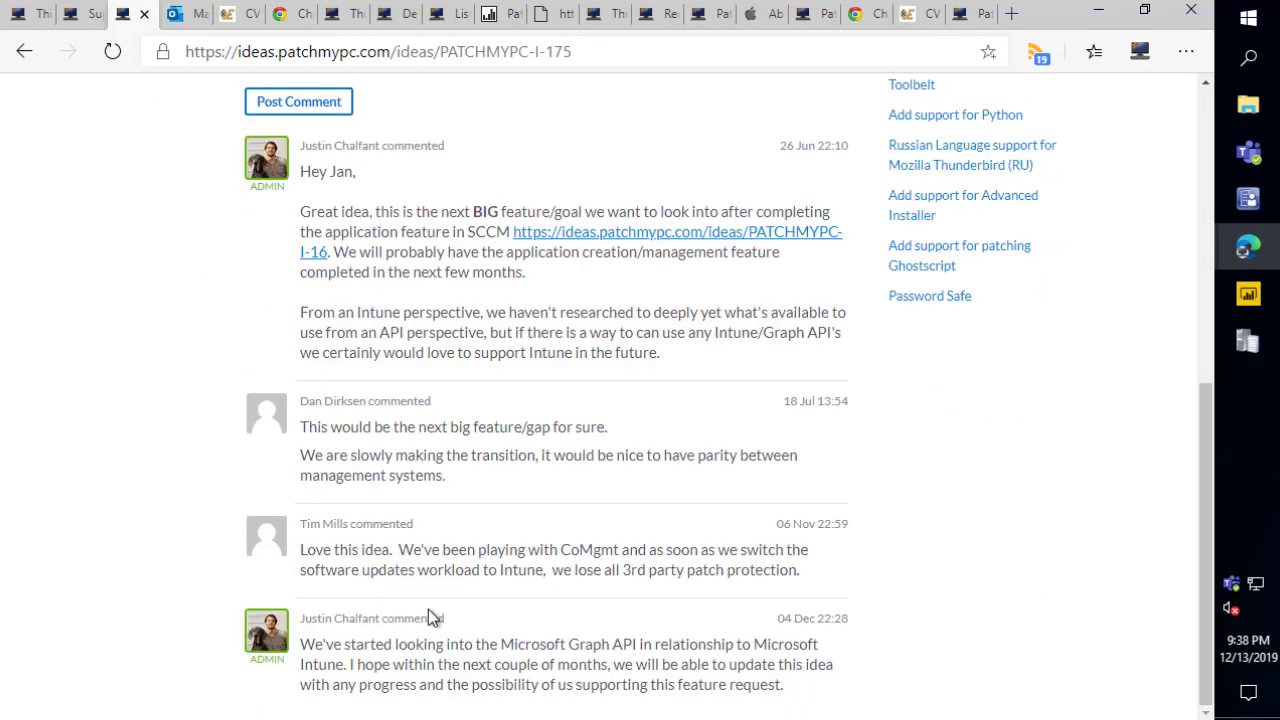